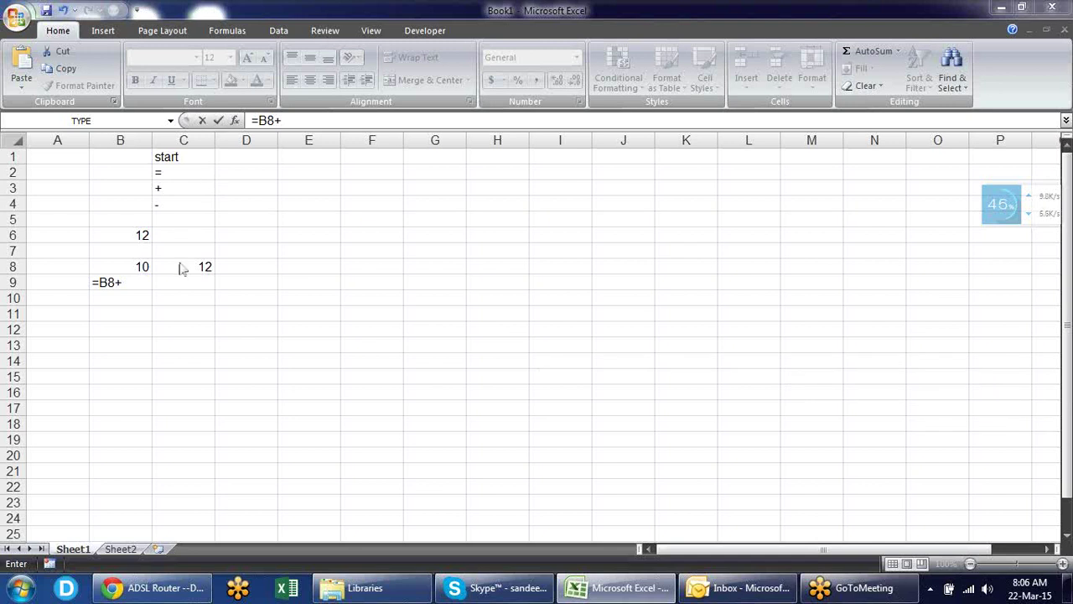
- Cancel the unfinished B9 formula and clear the sample numbers from B6:D9
key("Escape")
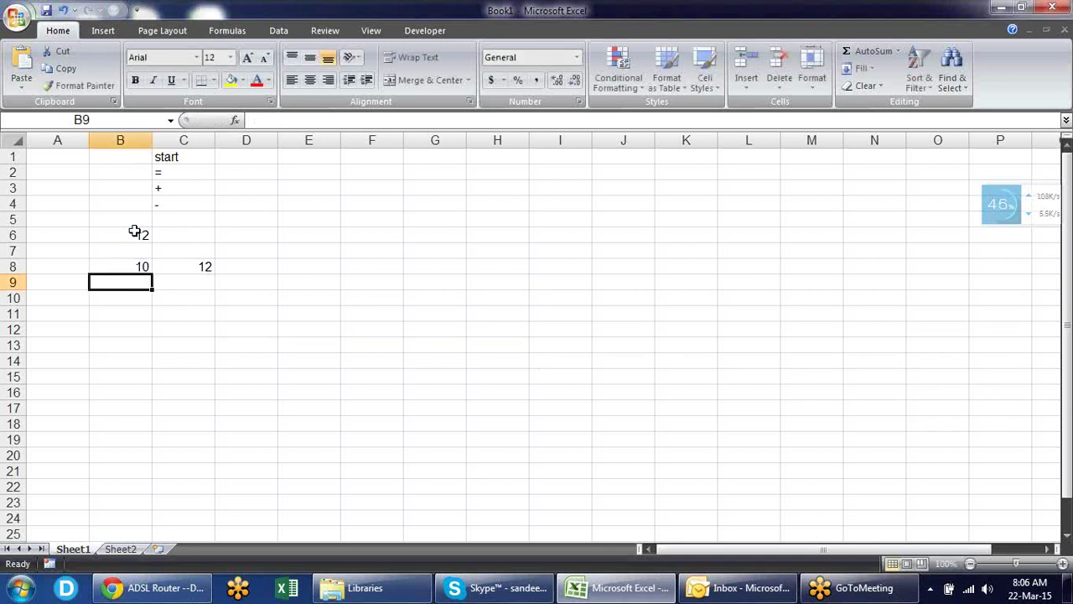
left_click(140, 235)
left_click_drag(142, 235, 241, 284)
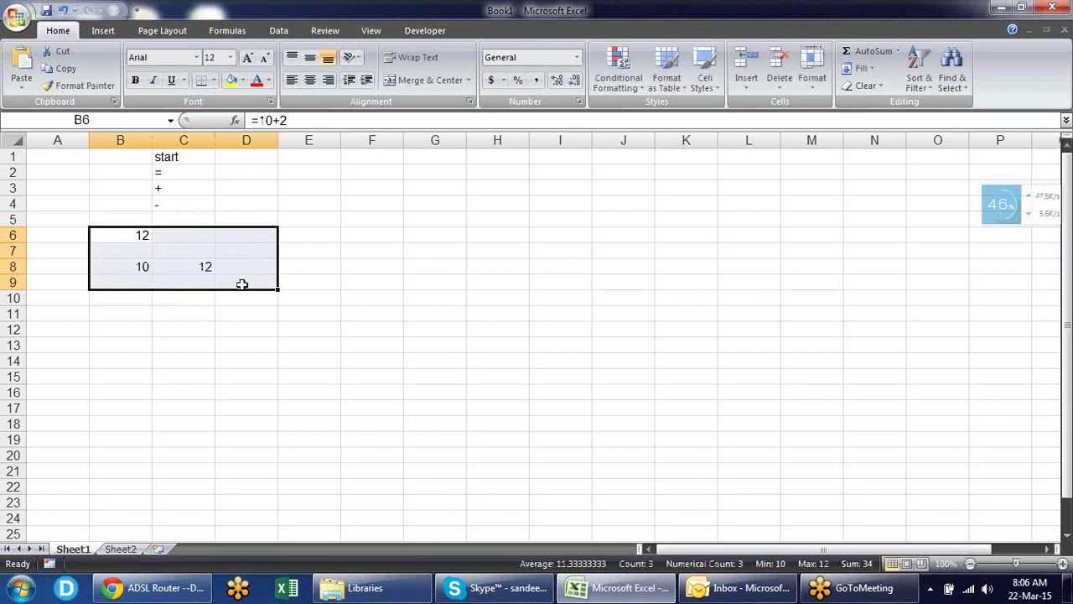
key("Delete")
left_click(233, 159)
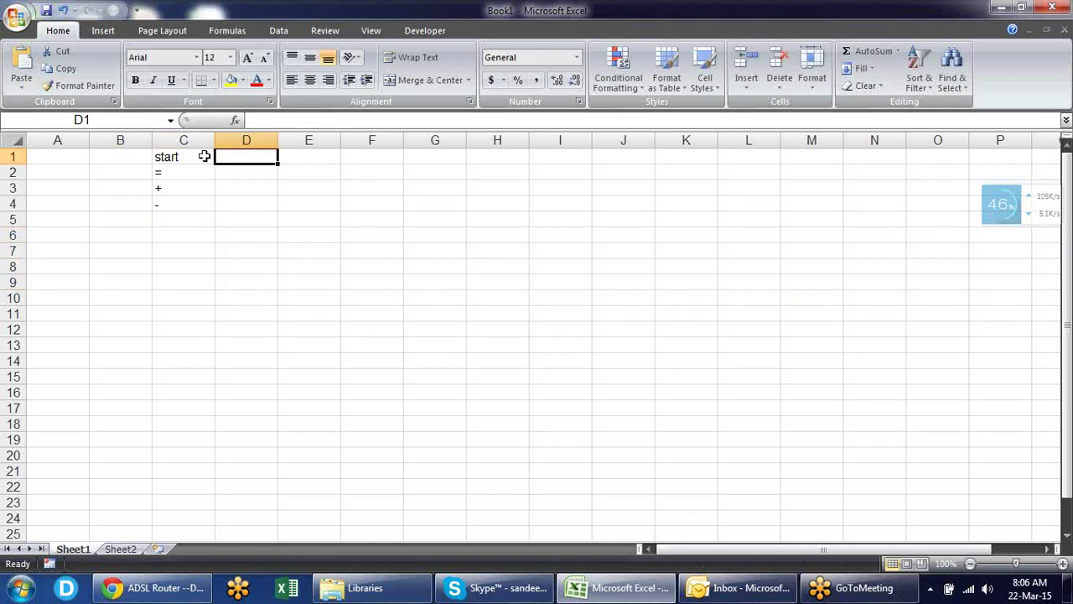
left_click(192, 160)
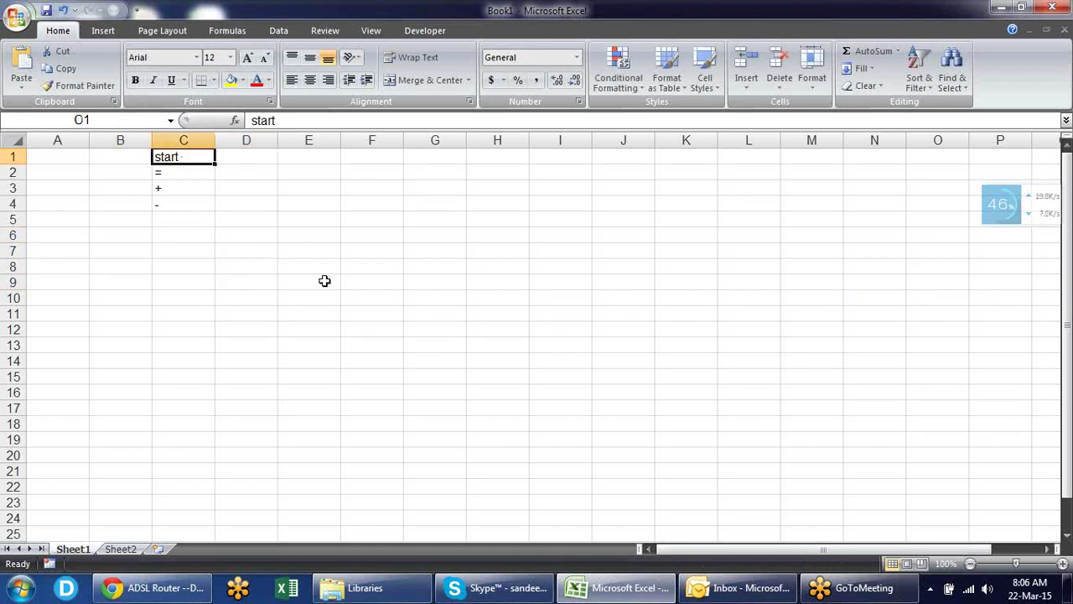
key("Down")
key("Down")
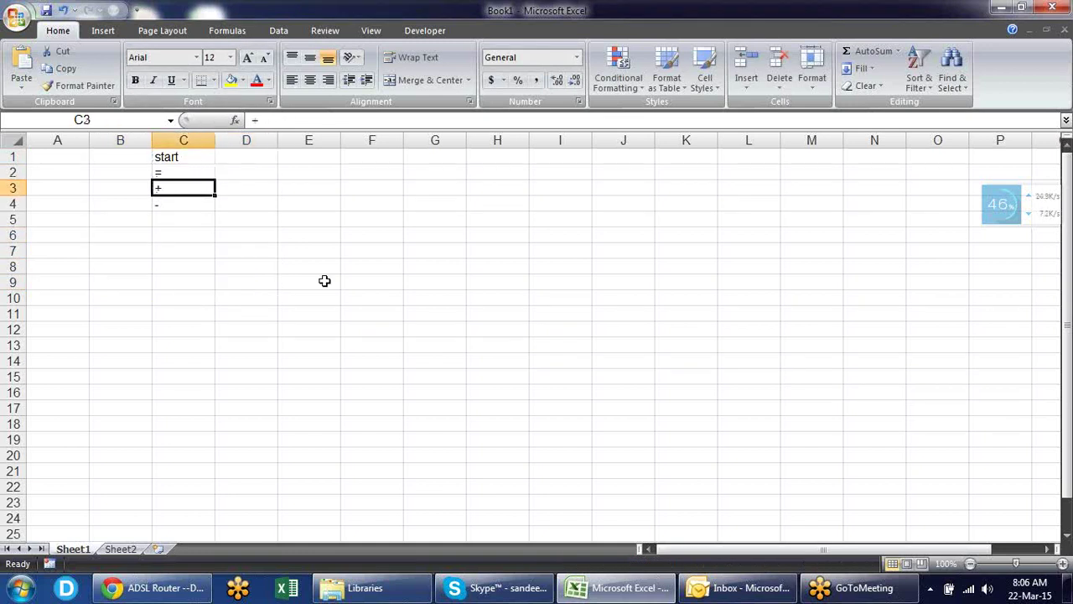
key("Down")
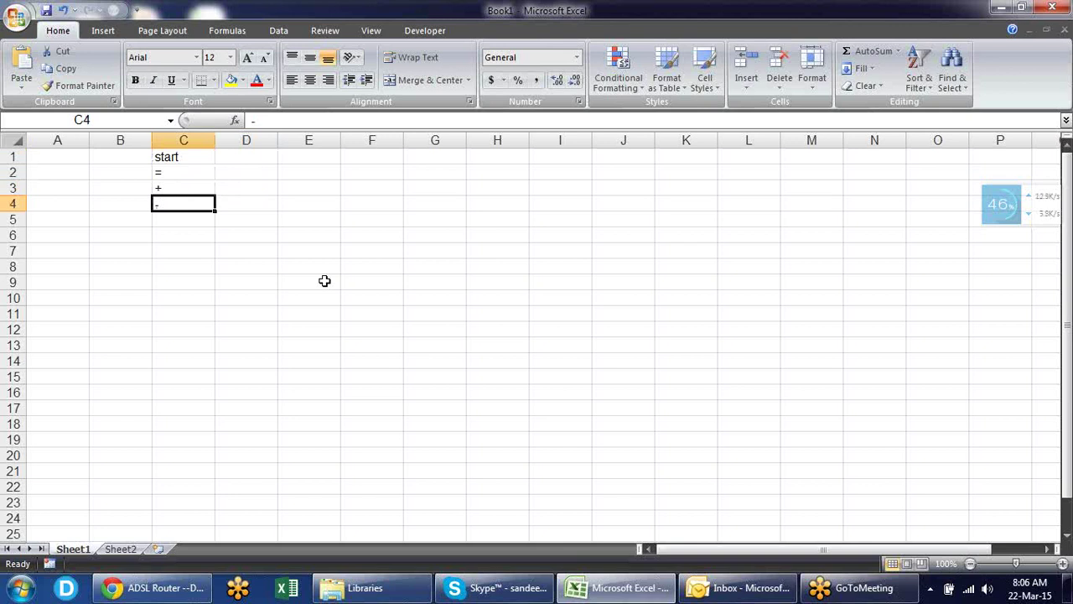
key("Down")
key("Down")
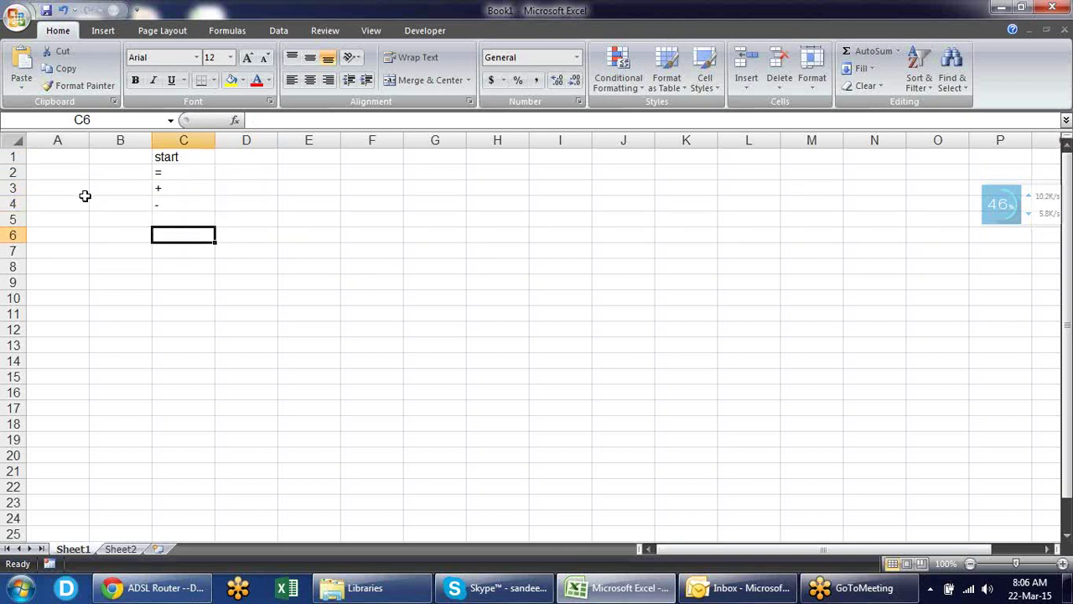
left_click_drag(84, 200, 85, 193)
right_click(79, 192)
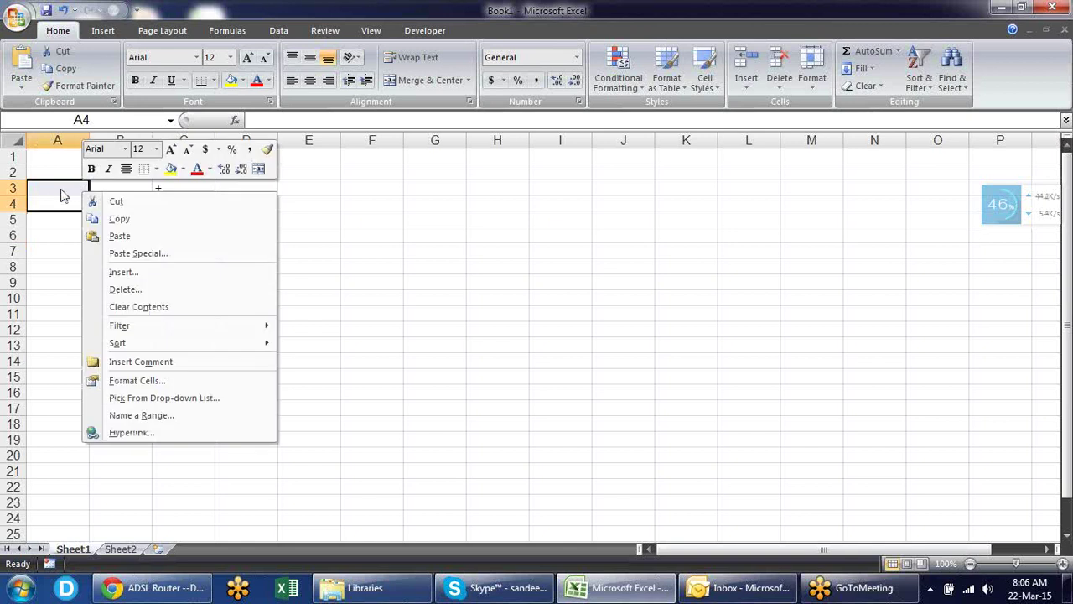
right_click(62, 191)
key("F12")
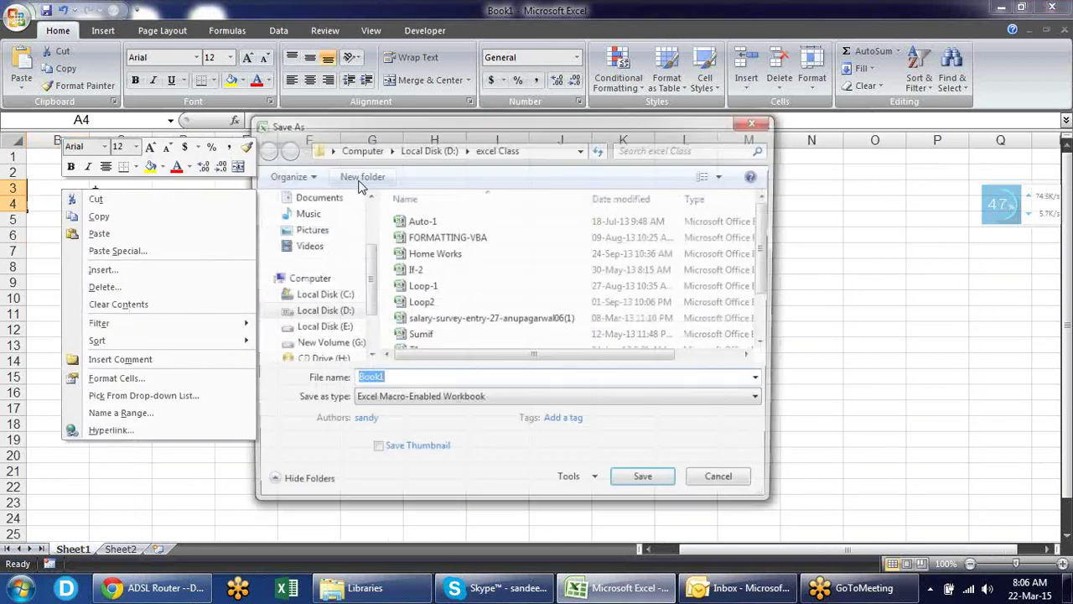
key("Escape")
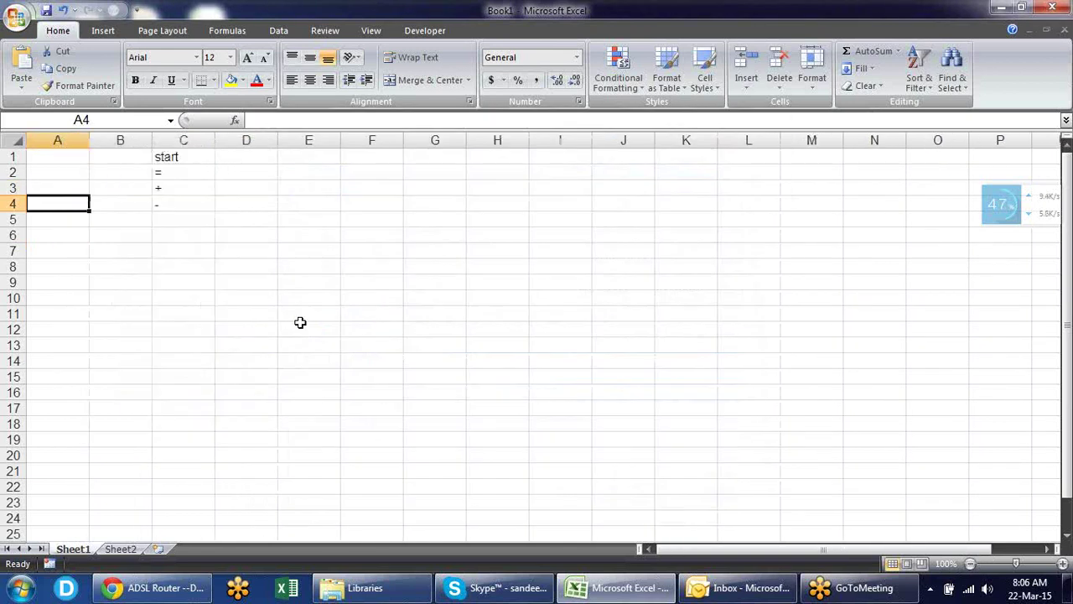
left_click(344, 221)
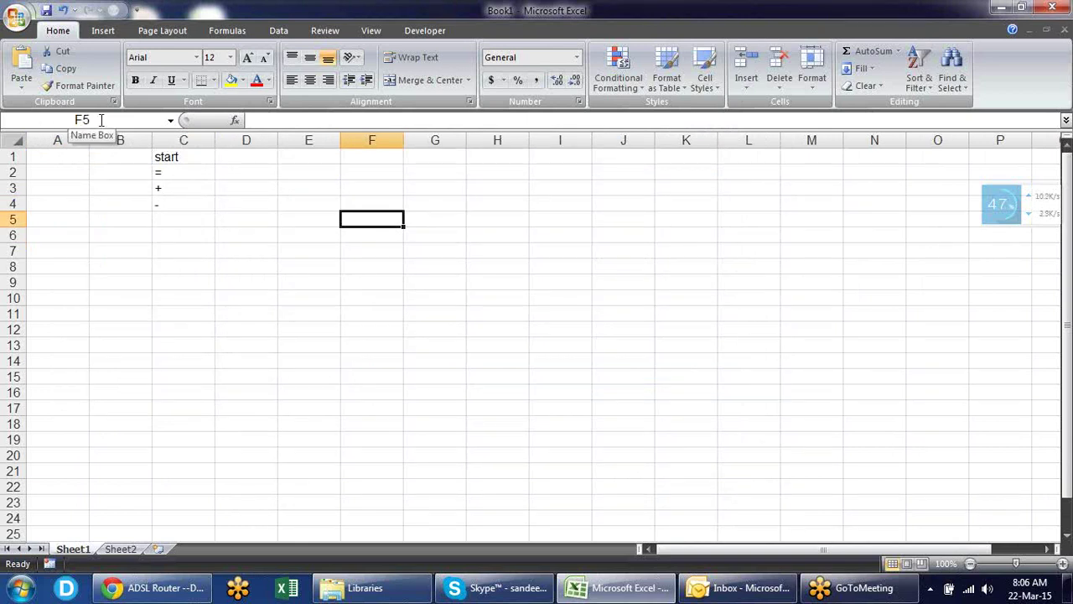
left_click(100, 120)
left_click(388, 219)
type("10")
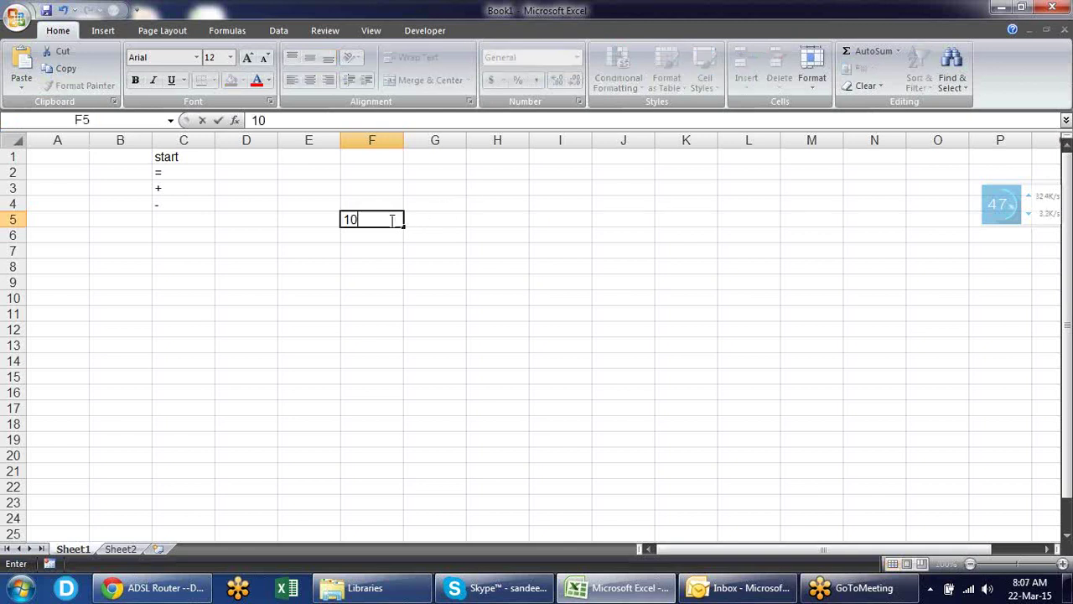
key("Return")
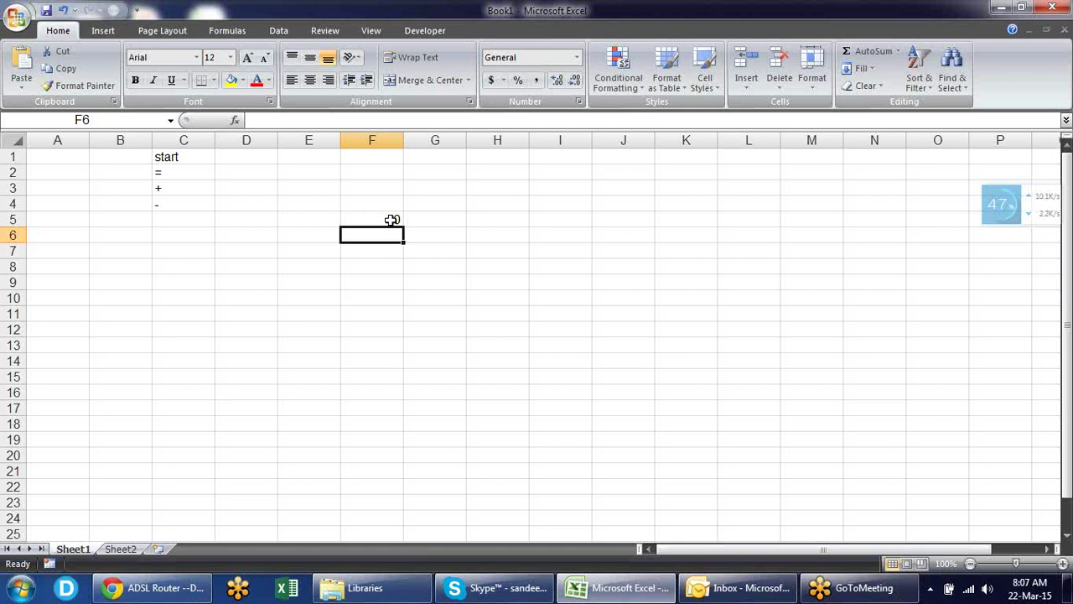
left_click(390, 220)
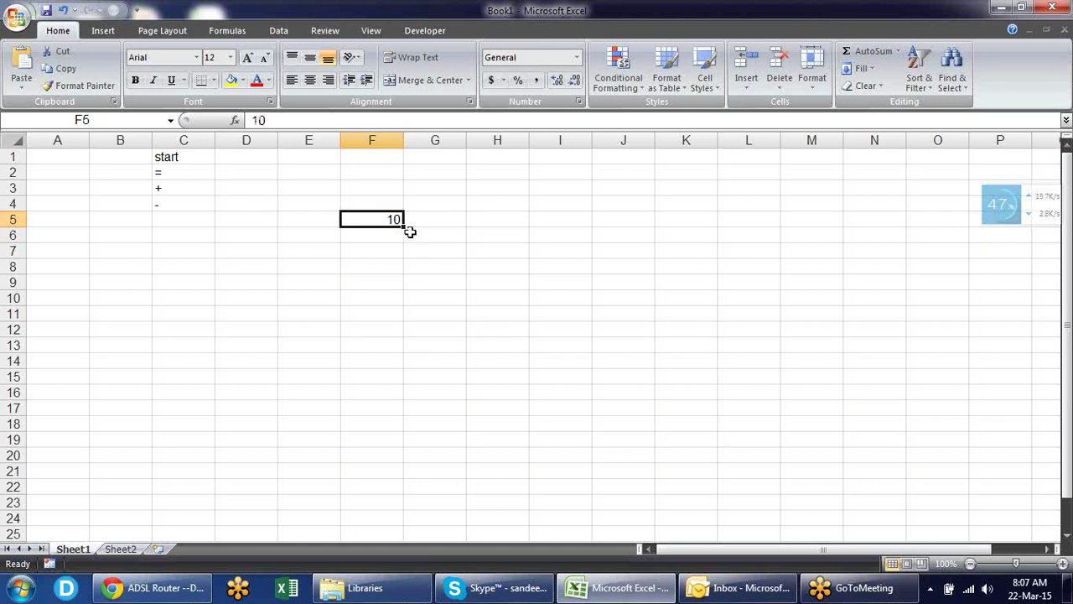
left_click(277, 122)
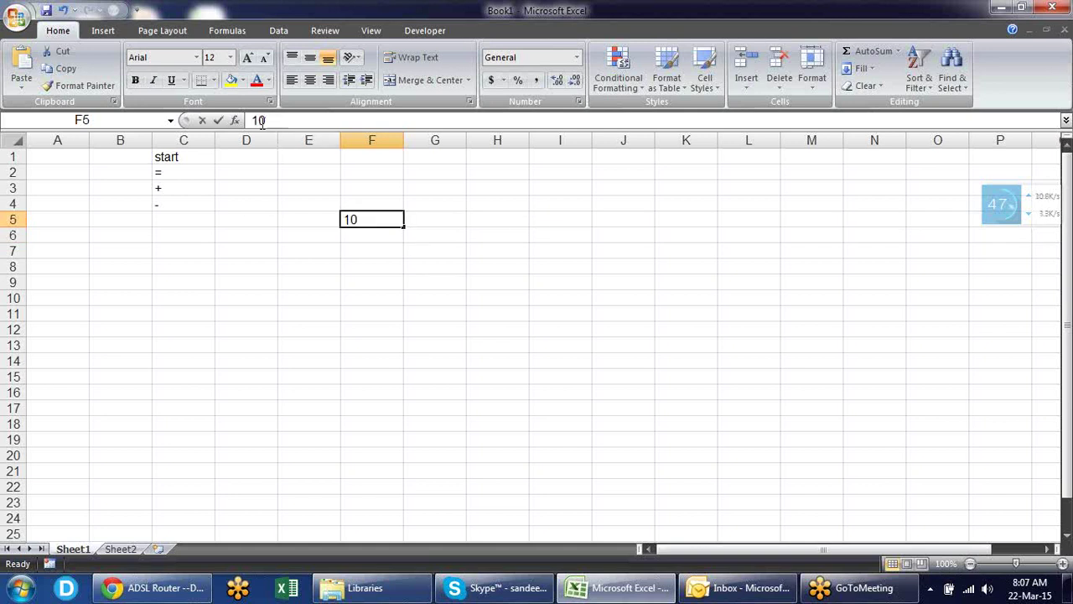
double_click(268, 122)
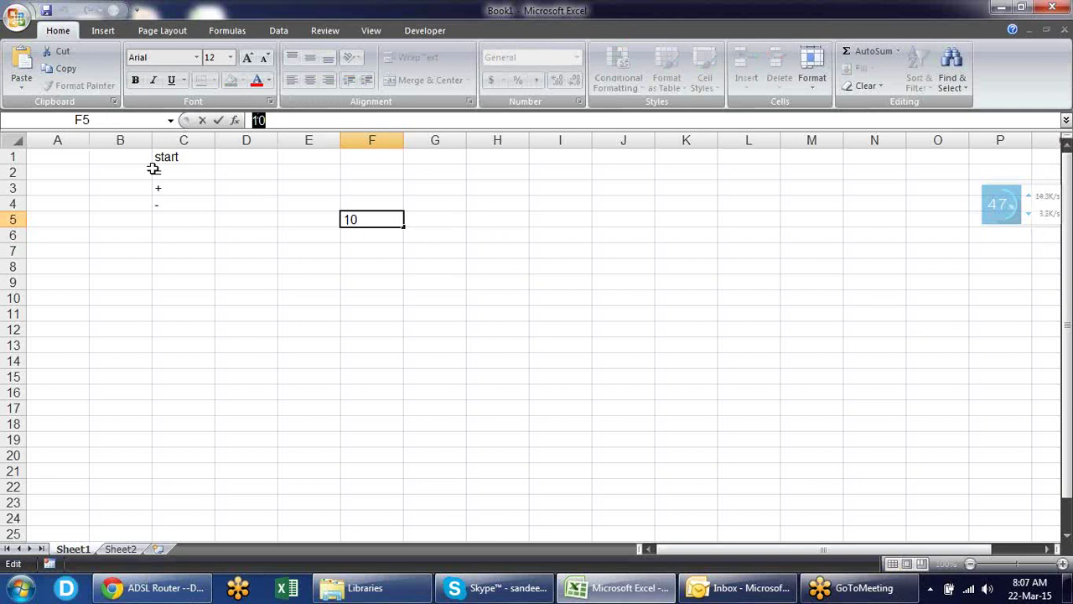
key("Escape")
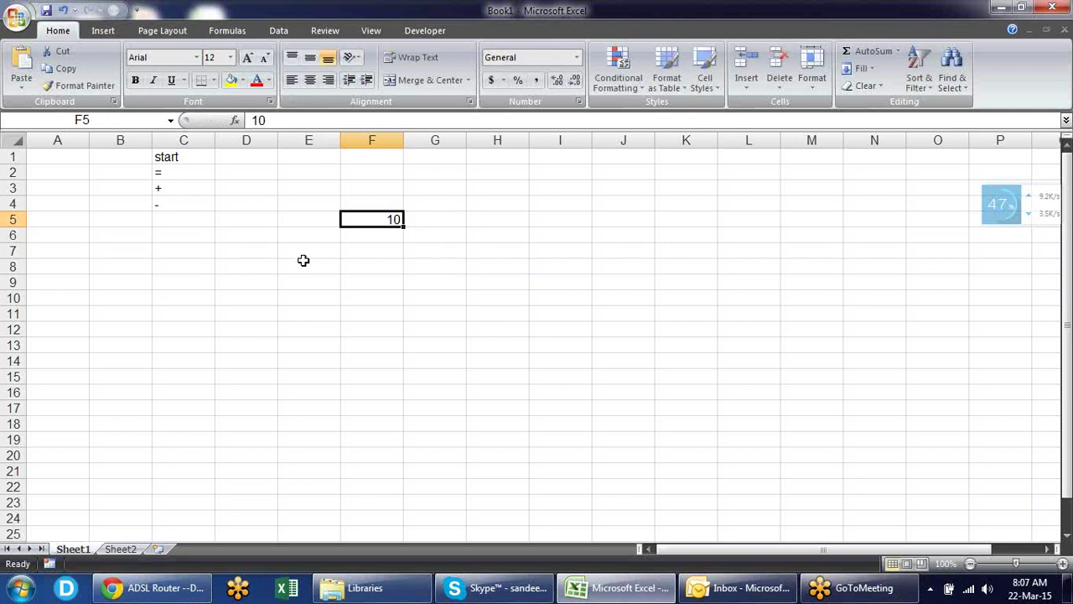
key("Delete")
left_click(175, 234)
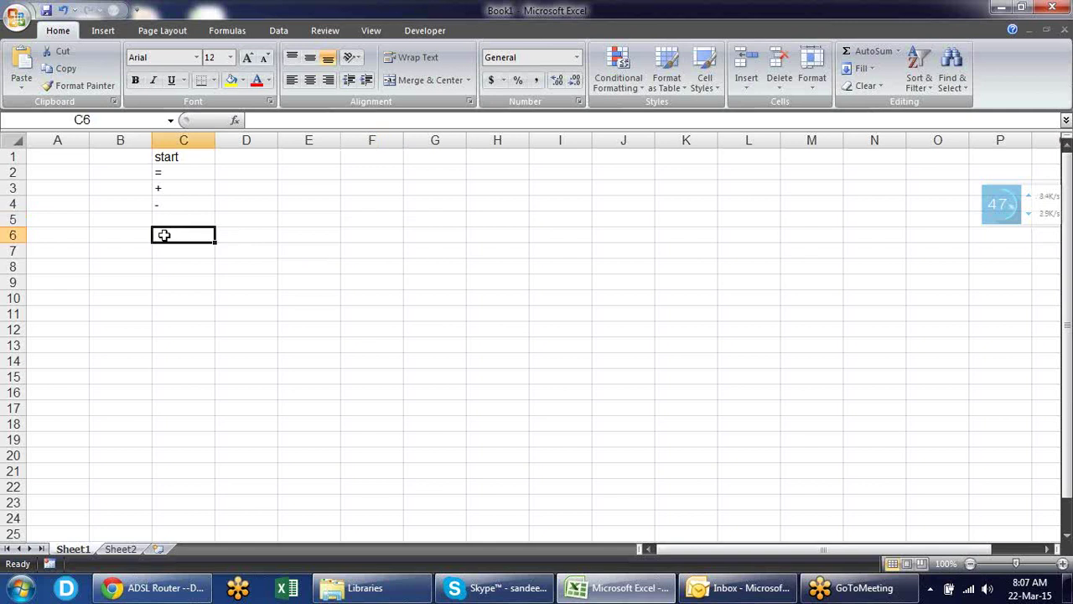
- Enter =10+2 in B6, 10 in B8 and 12 in C8
left_click(140, 238)
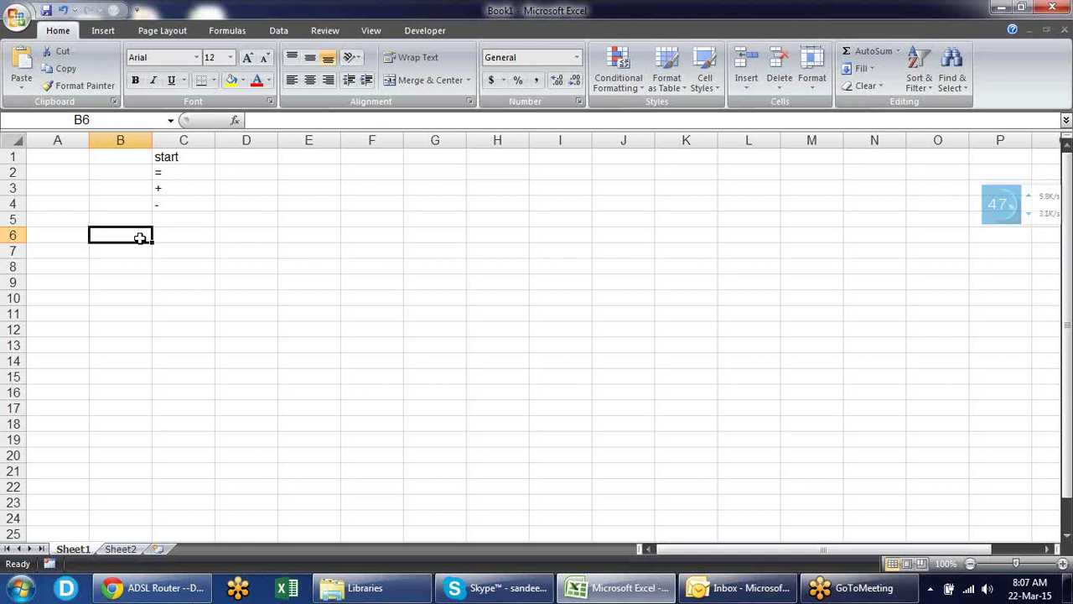
type("=")
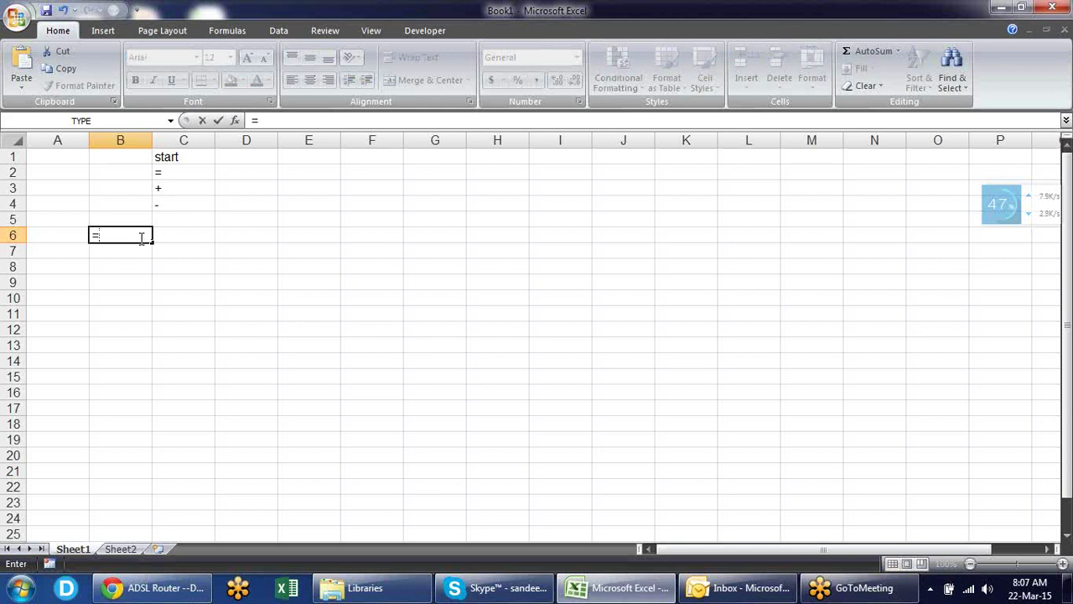
type("10+2")
key("Return")
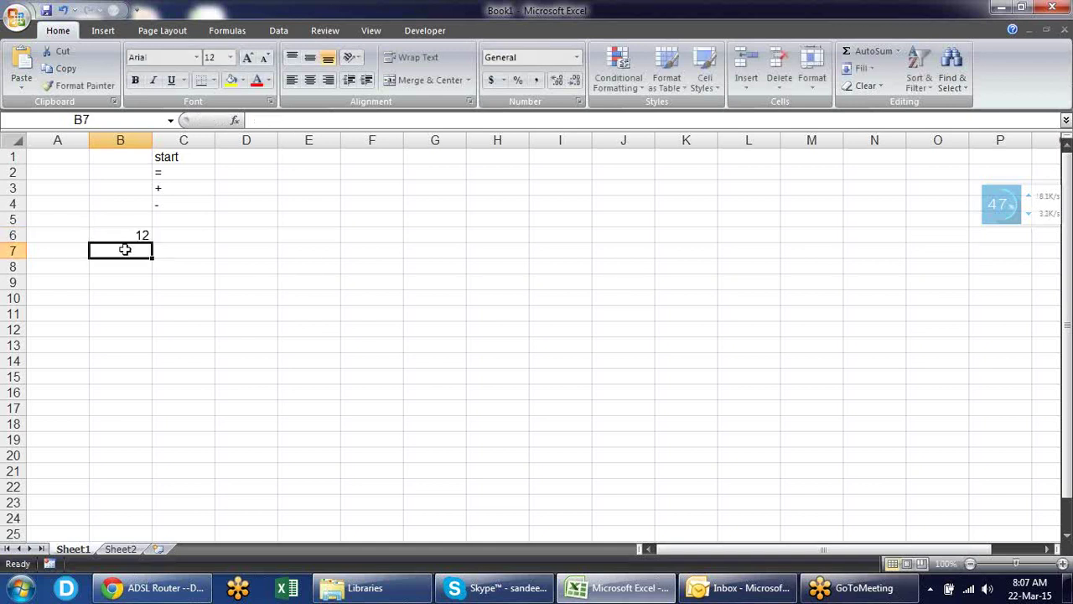
key("Down")
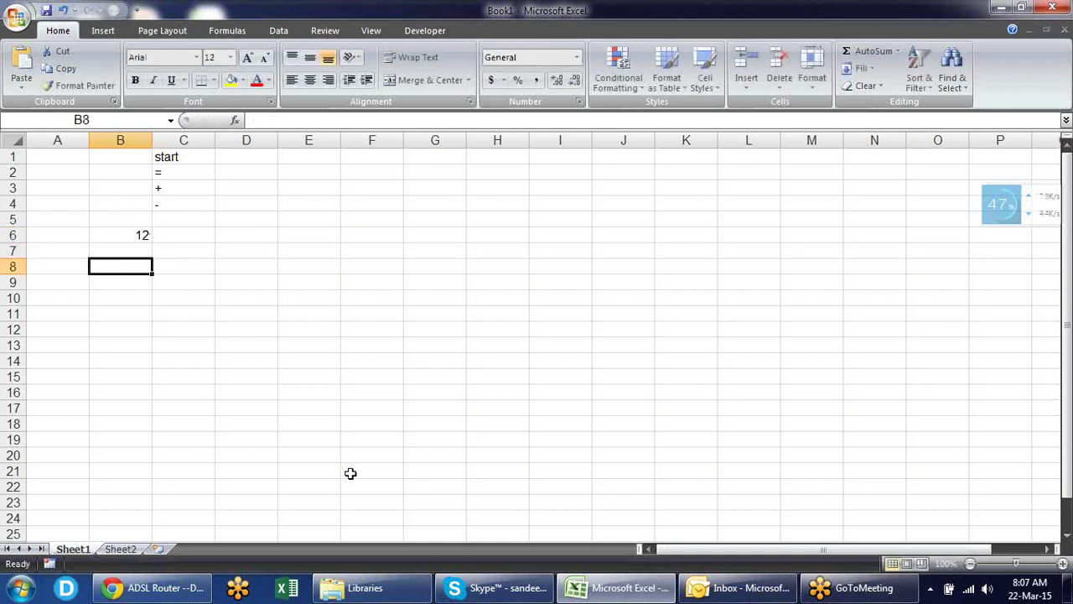
type("10")
key("Tab")
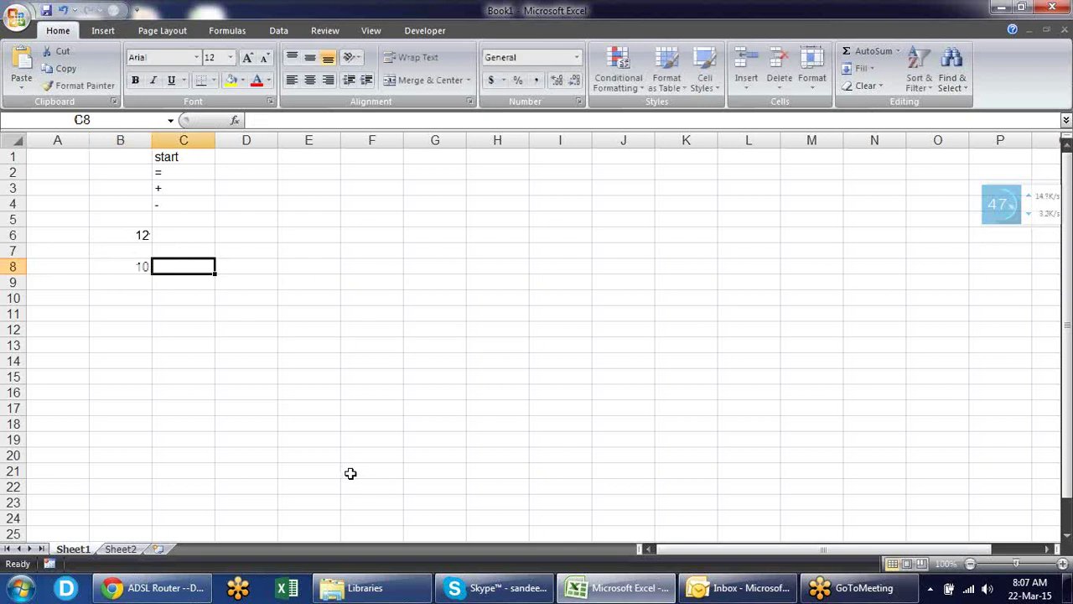
type("12")
key("Return")
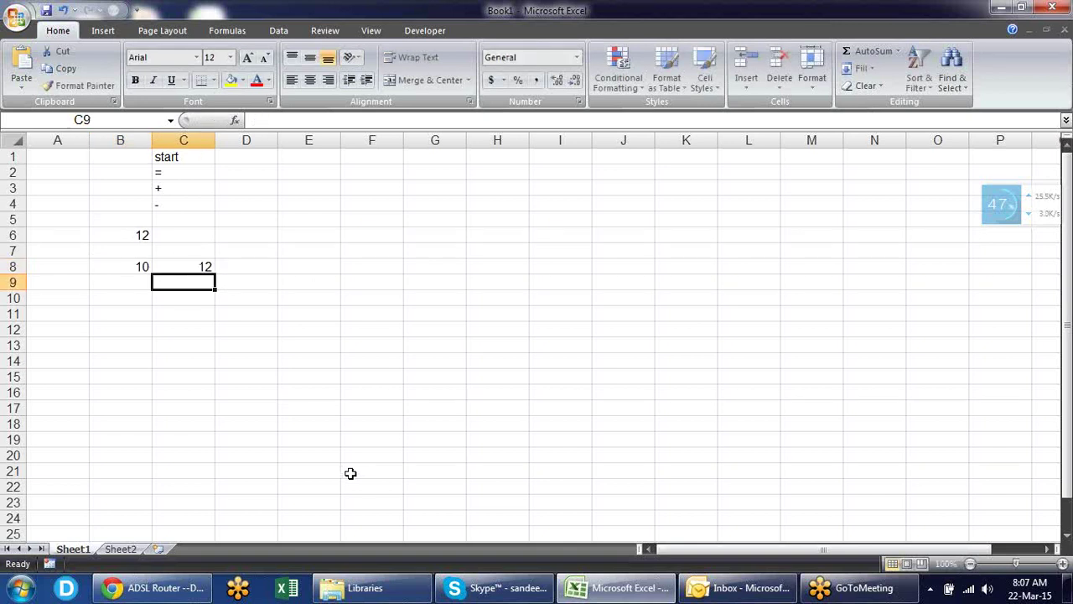
- Enter =B8+C8 in B10 so it totals 22
key("Down")
key("Left")
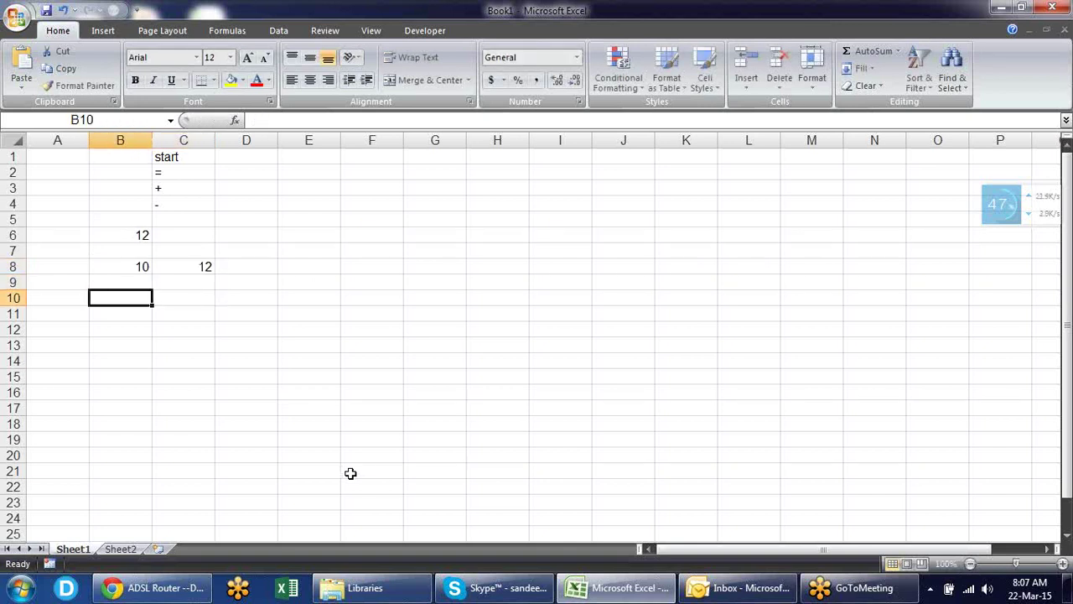
type("=")
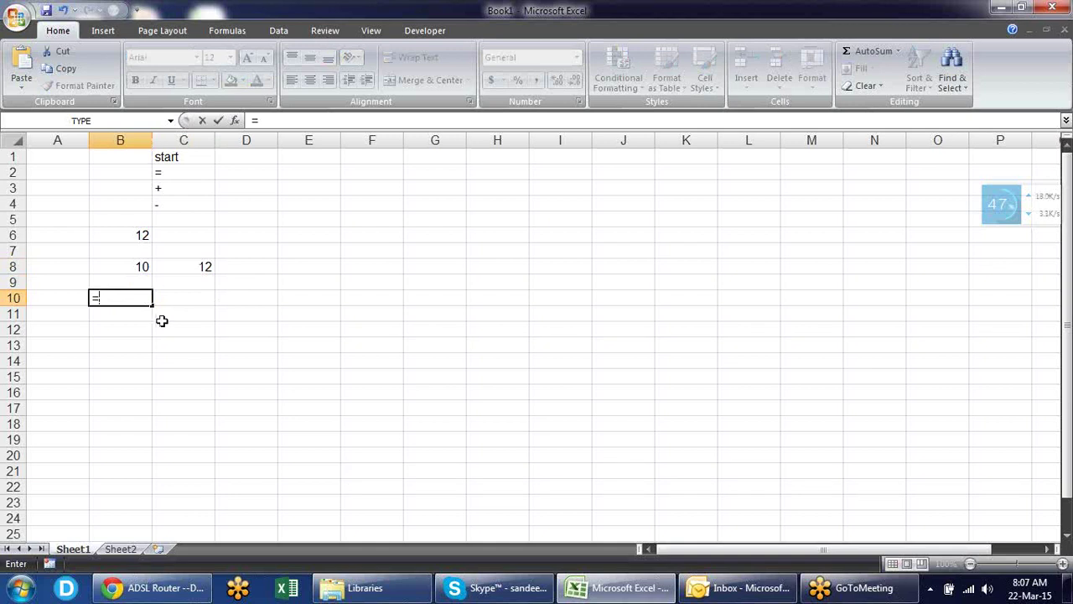
left_click(138, 267)
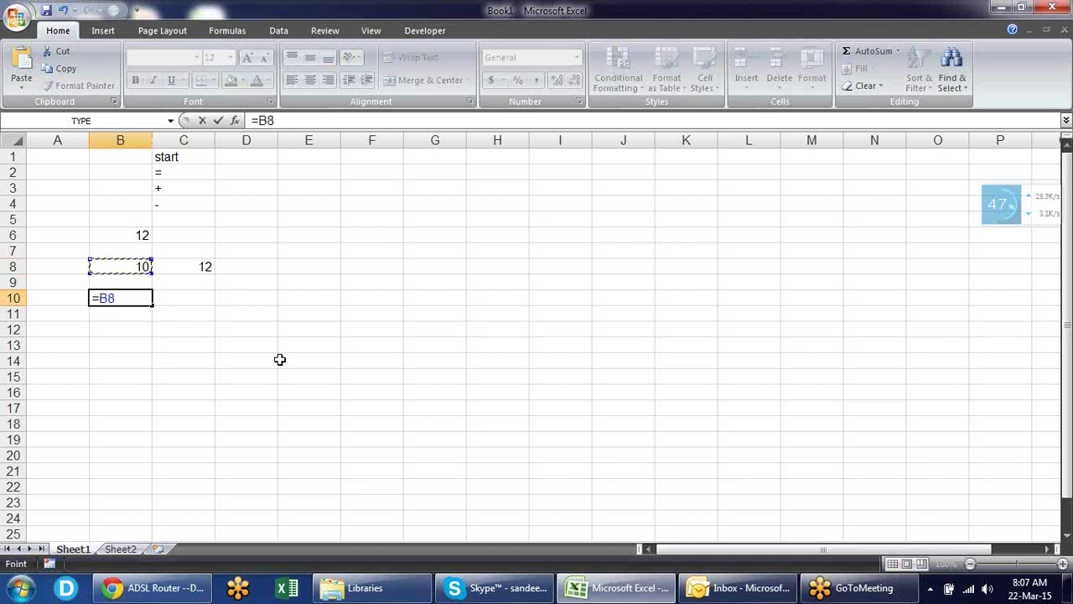
type("+")
left_click(208, 266)
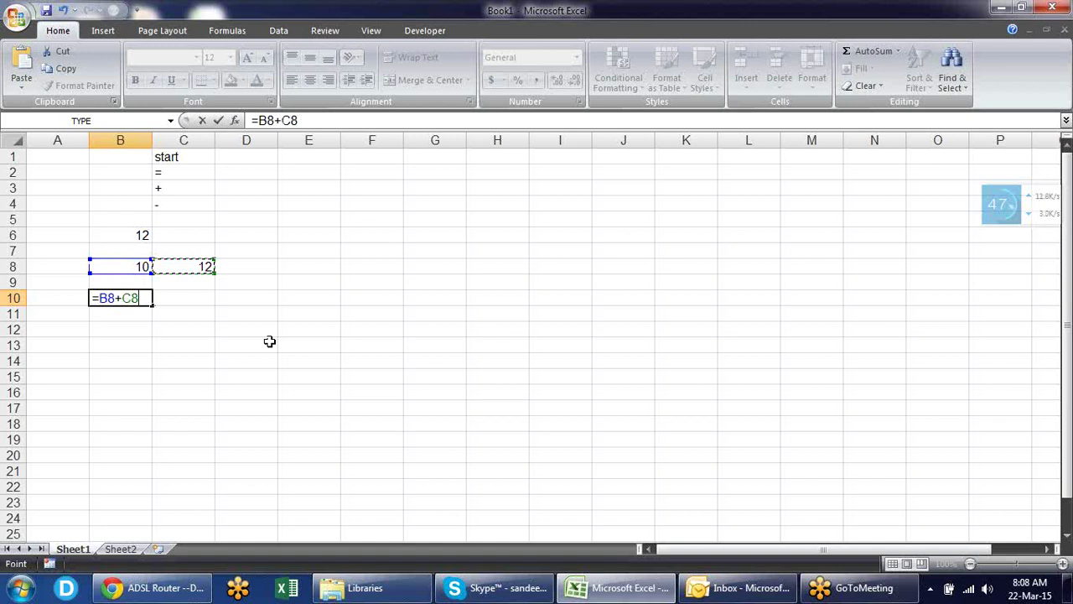
key("Return")
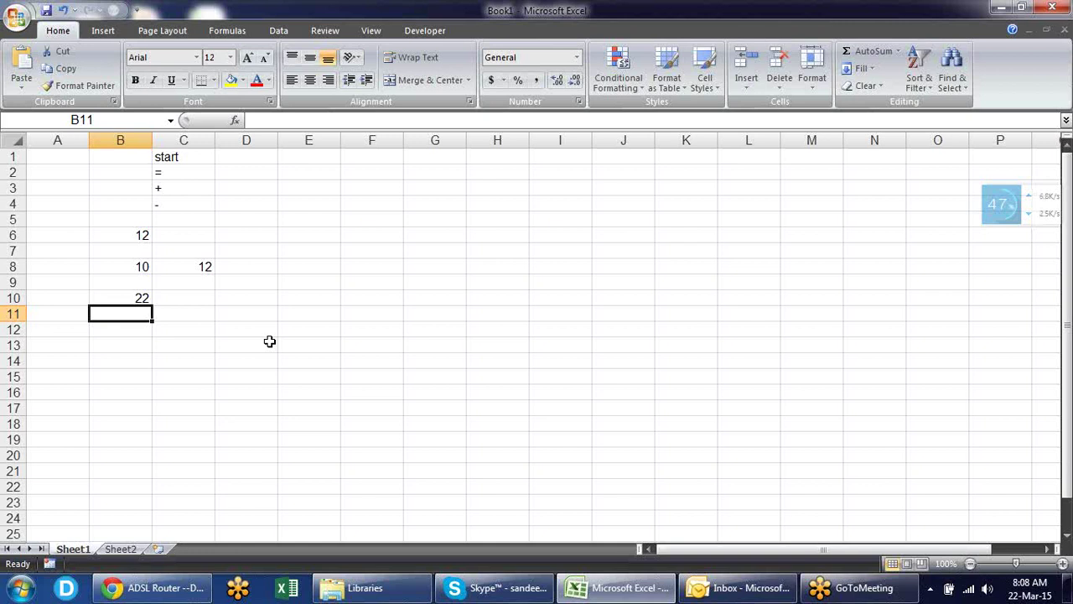
- Enter +10+12 in B11 and -2+9 in B12, giving 22 and 7
type("+")
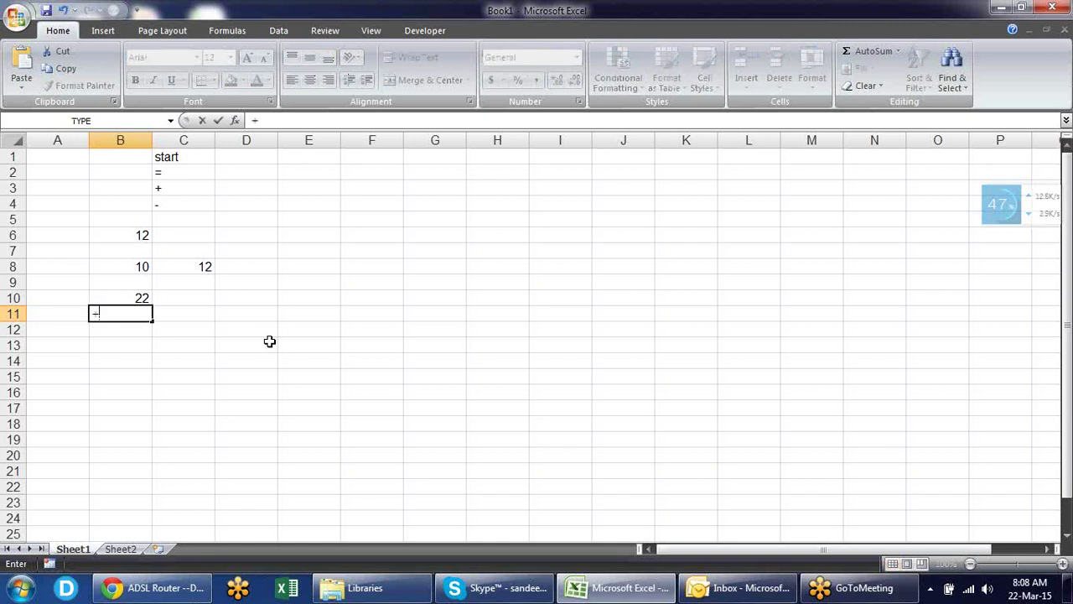
type("10+12")
key("Return")
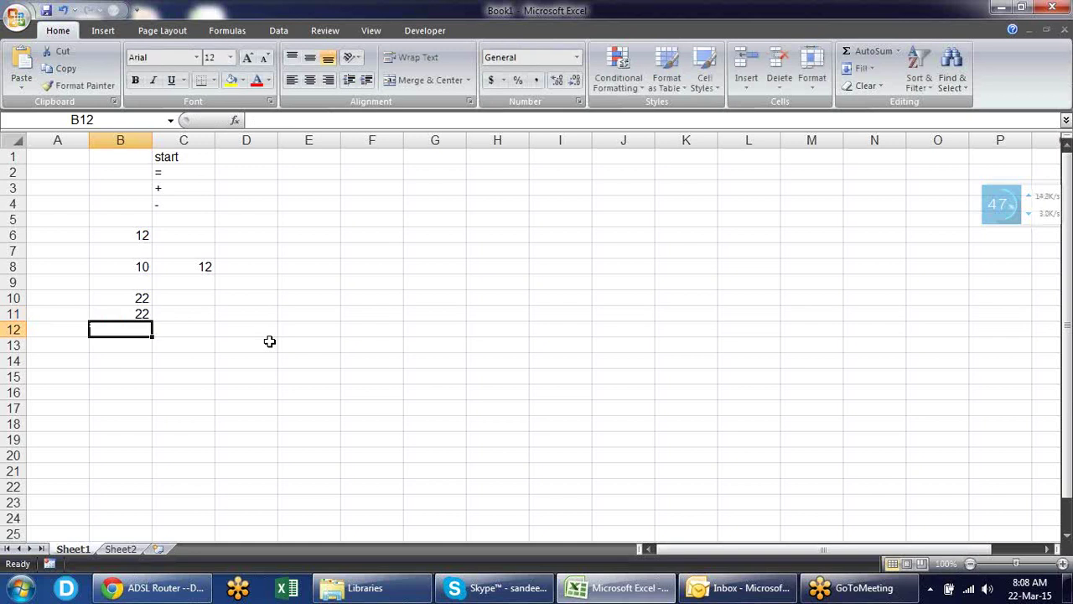
type("-")
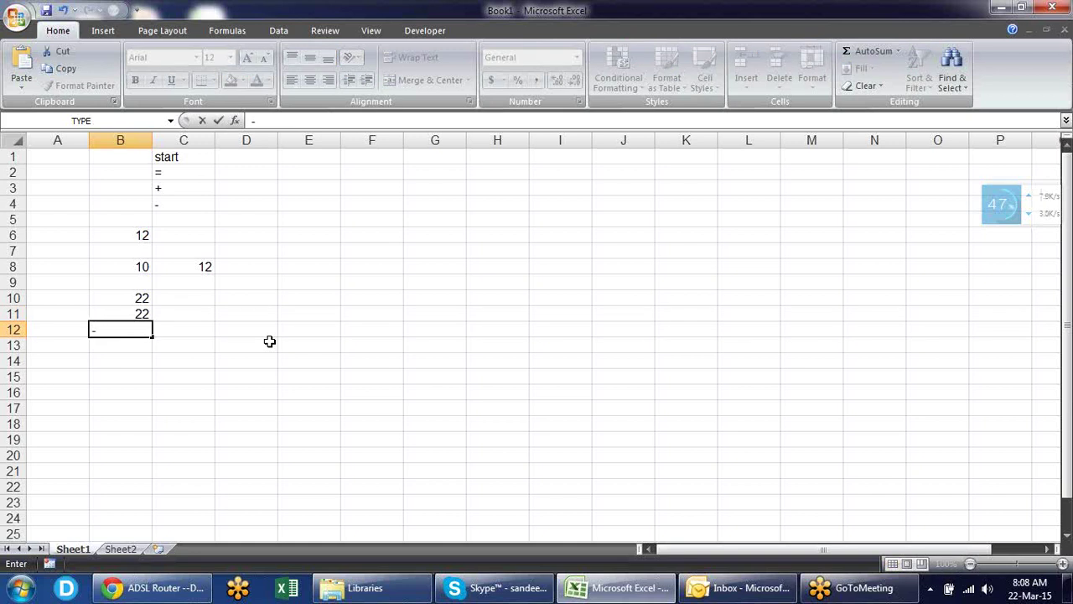
type("2+9")
key("Return")
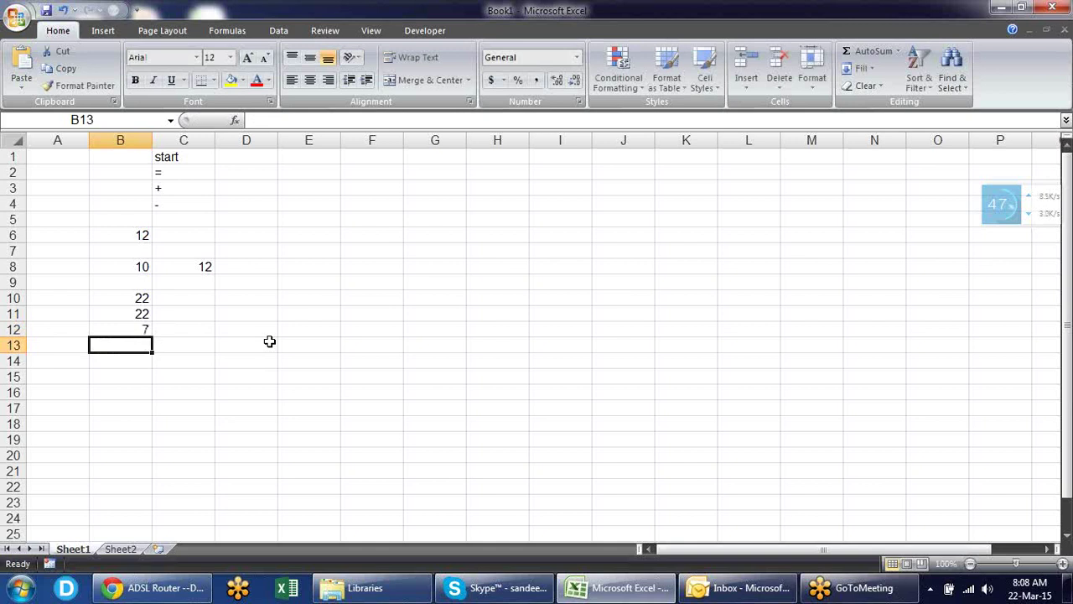
key("Up")
key("Up")
key("Up")
key("Up")
key("Up")
key("Up")
key("Up")
key("Up")
key("Up")
key("Up")
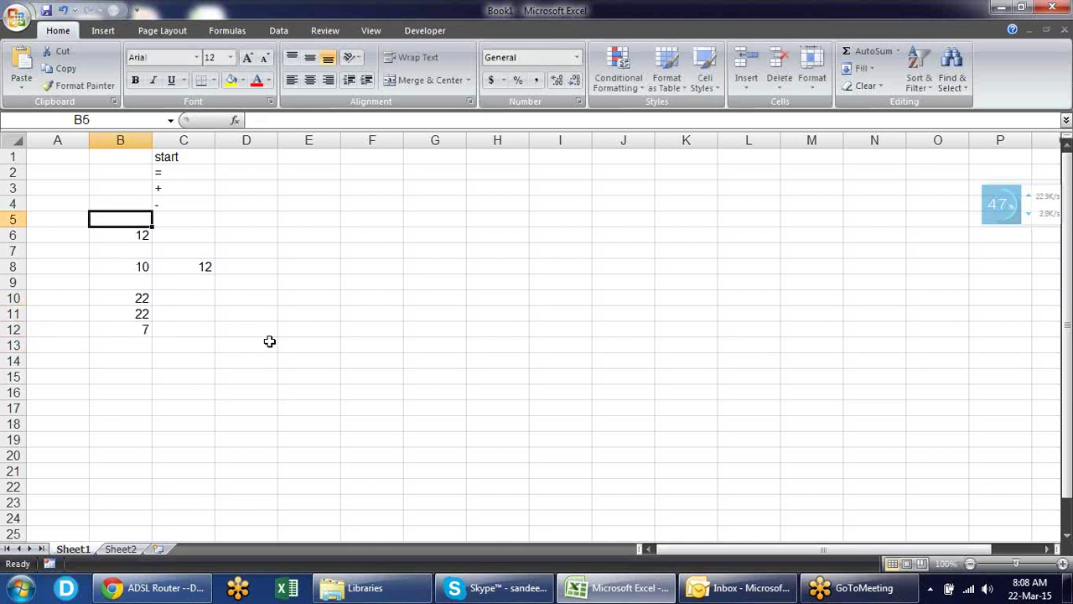
key("Up")
key("Right")
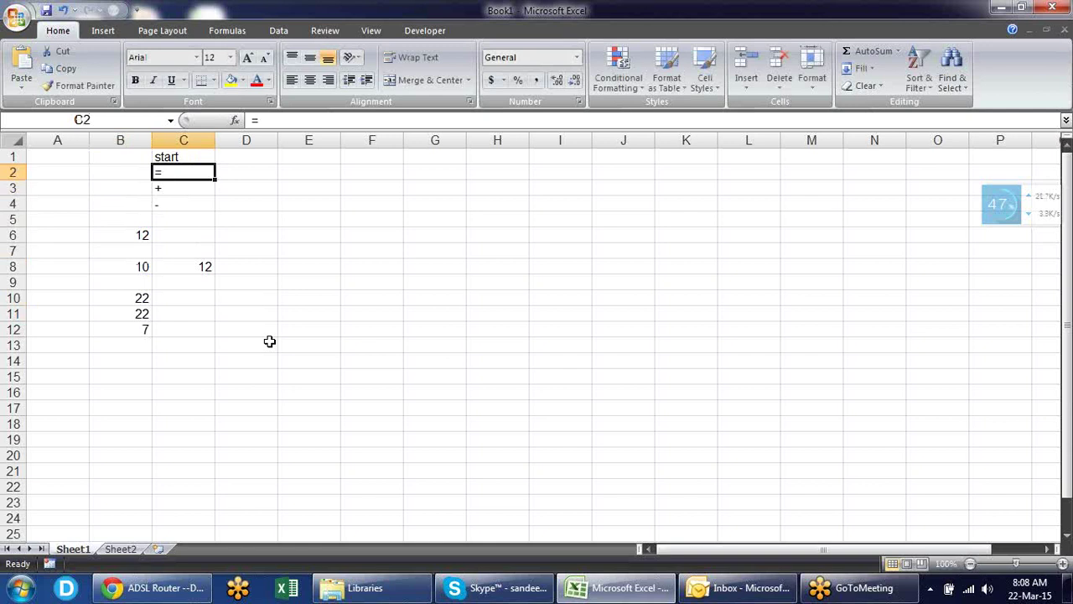
key("Down")
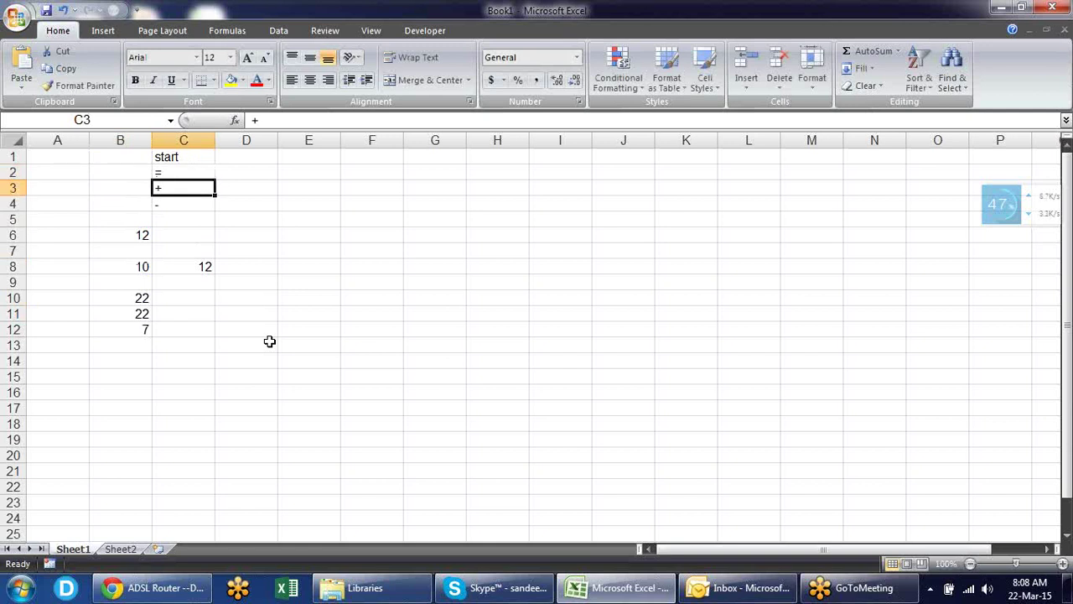
key("Right")
key("Up")
key("Up")
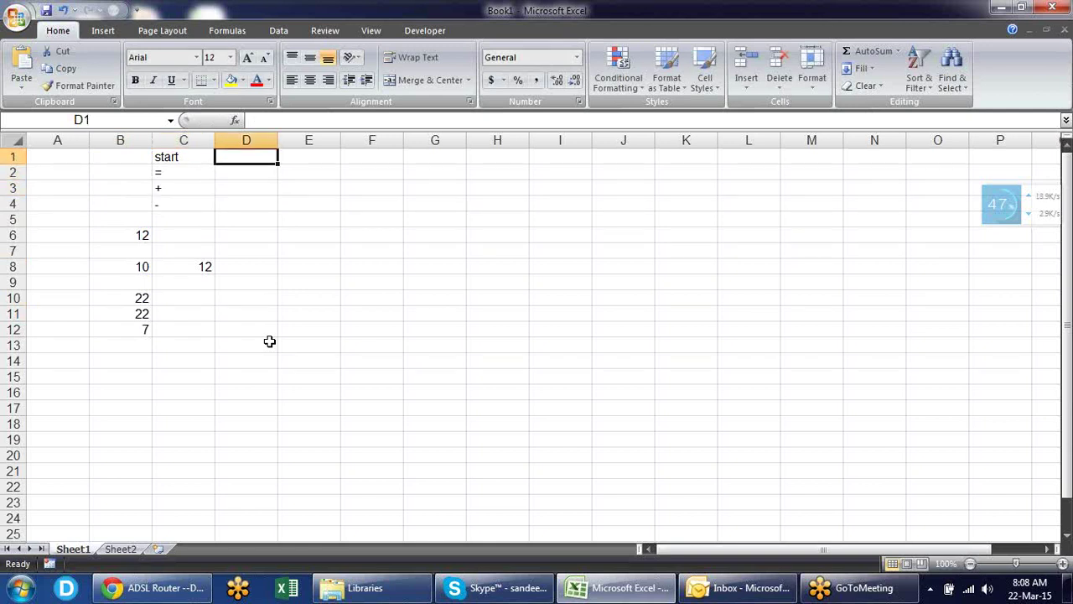
key("Right")
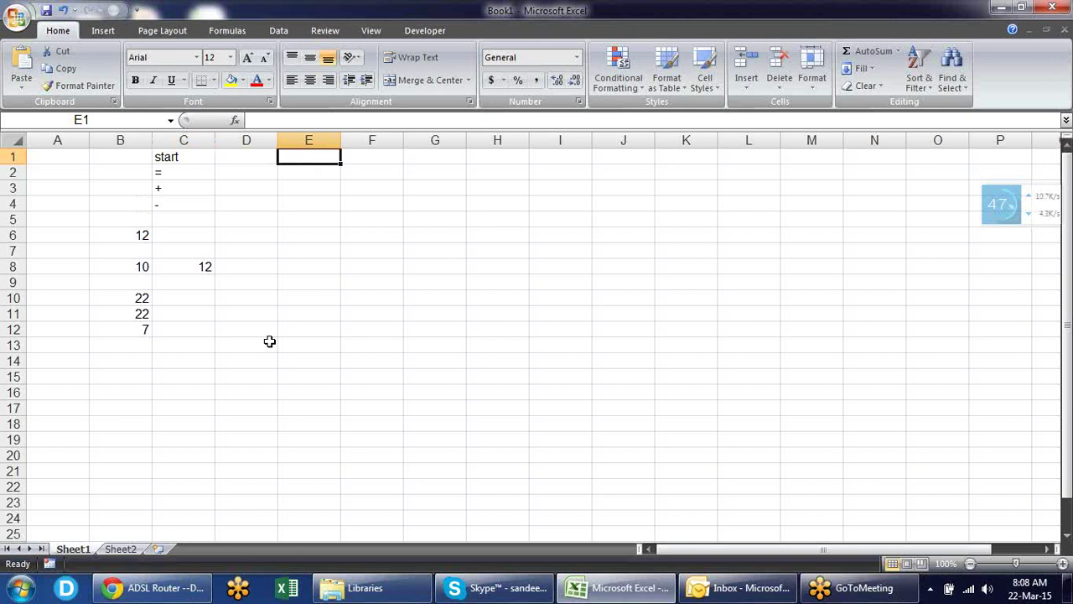
- Type the heading Mathmatical Operators in E1 with + and - below it
type("Math")
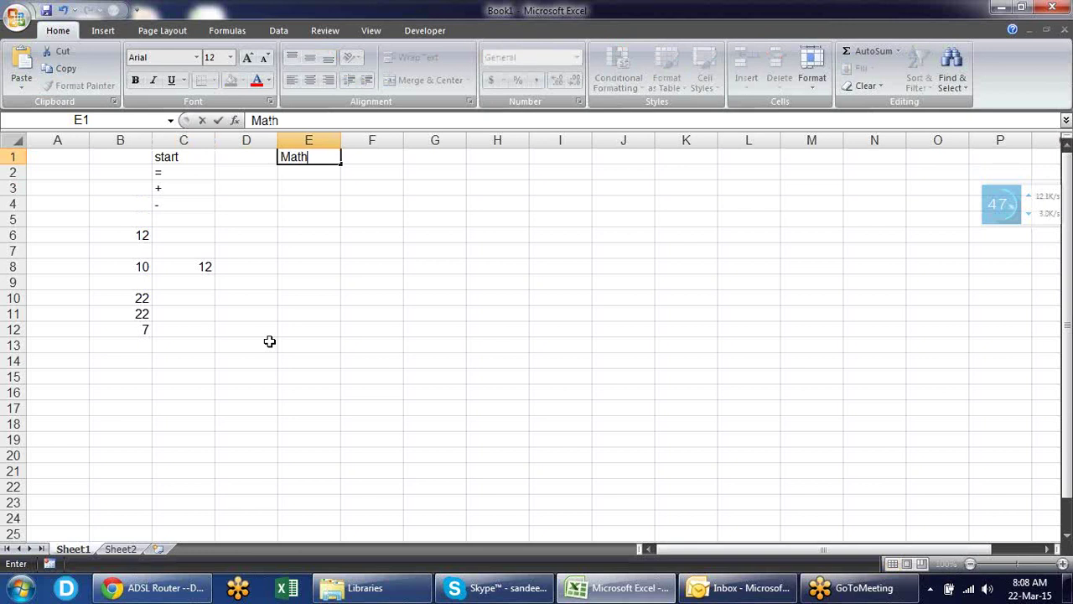
type("matical")
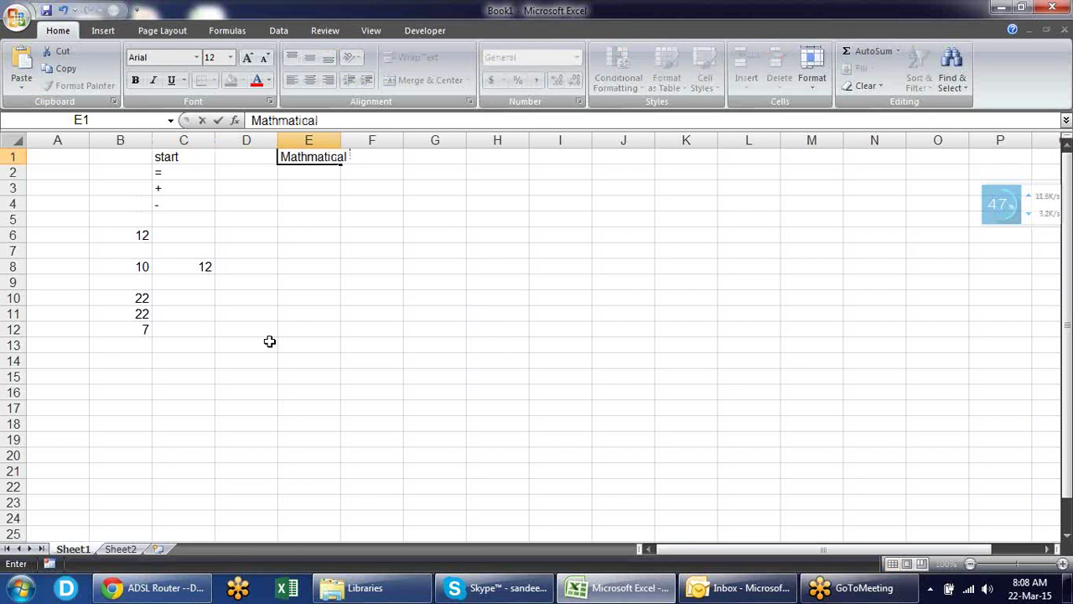
type(" Operator")
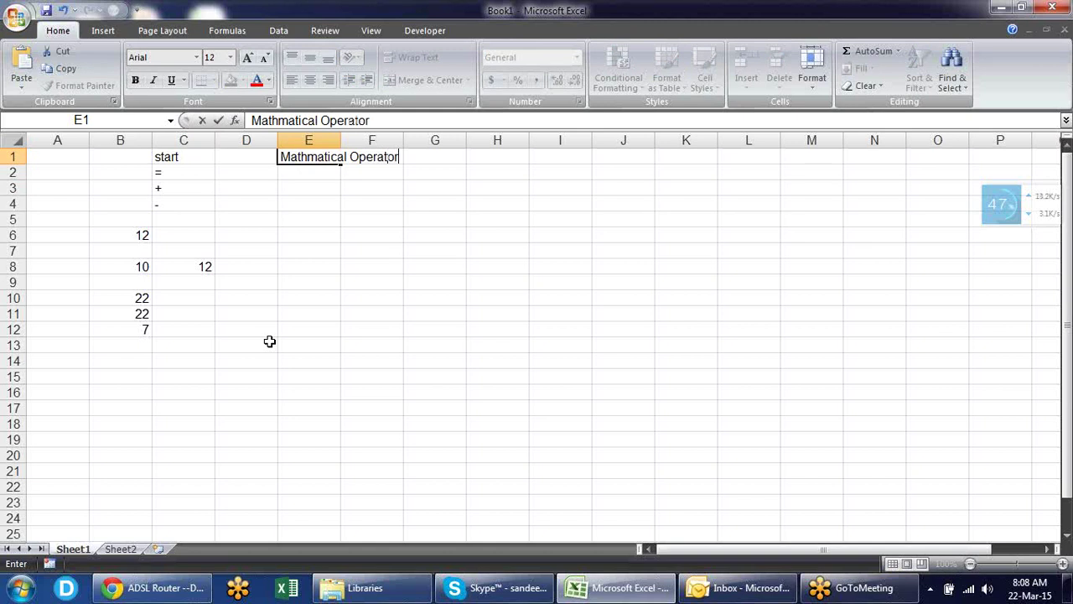
type("s")
key("Return")
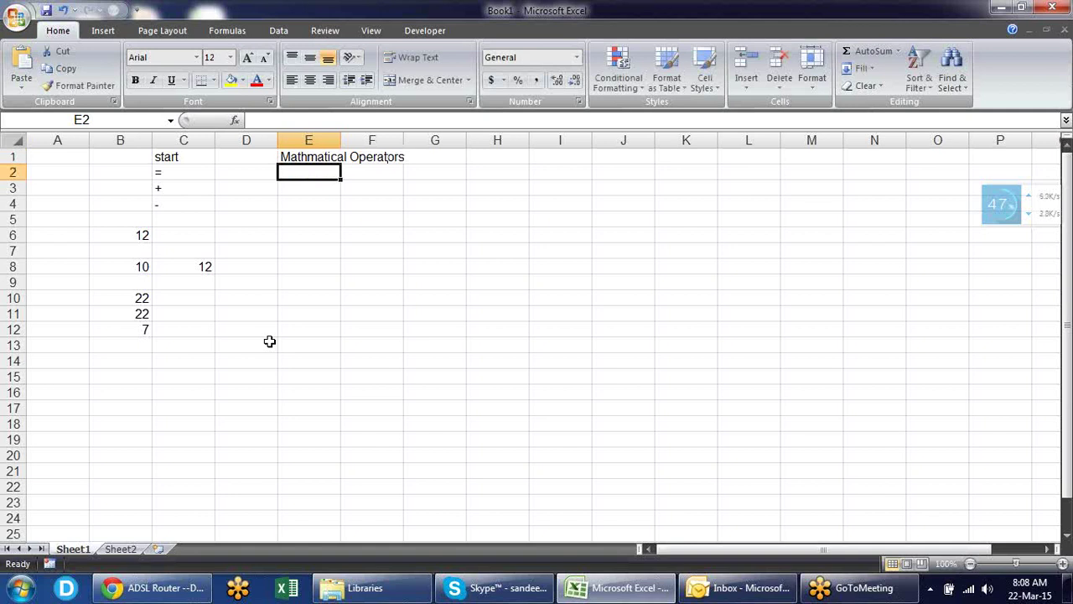
type("+")
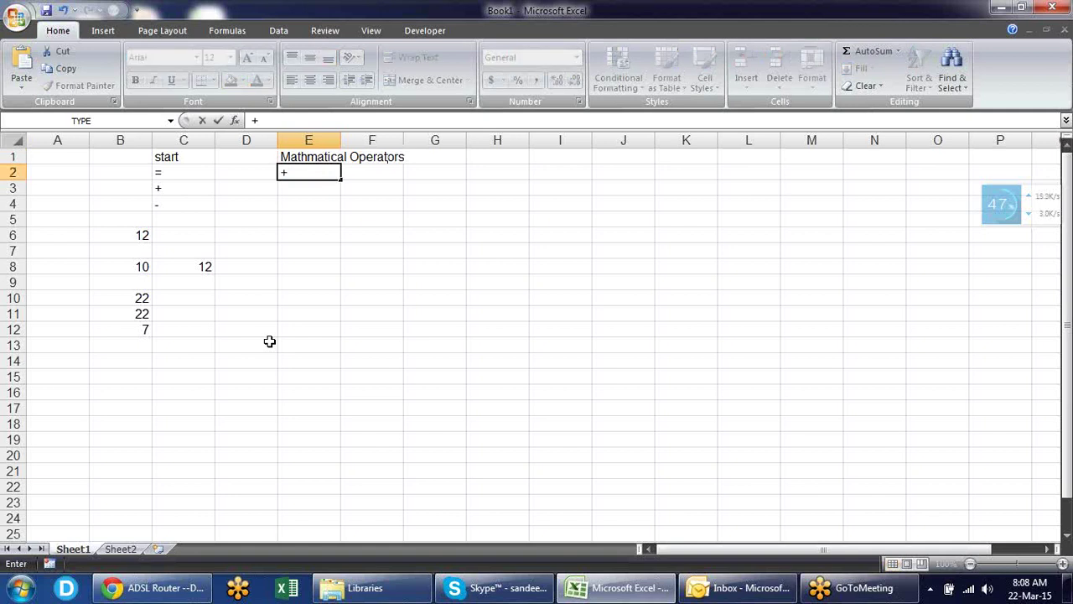
key("Return")
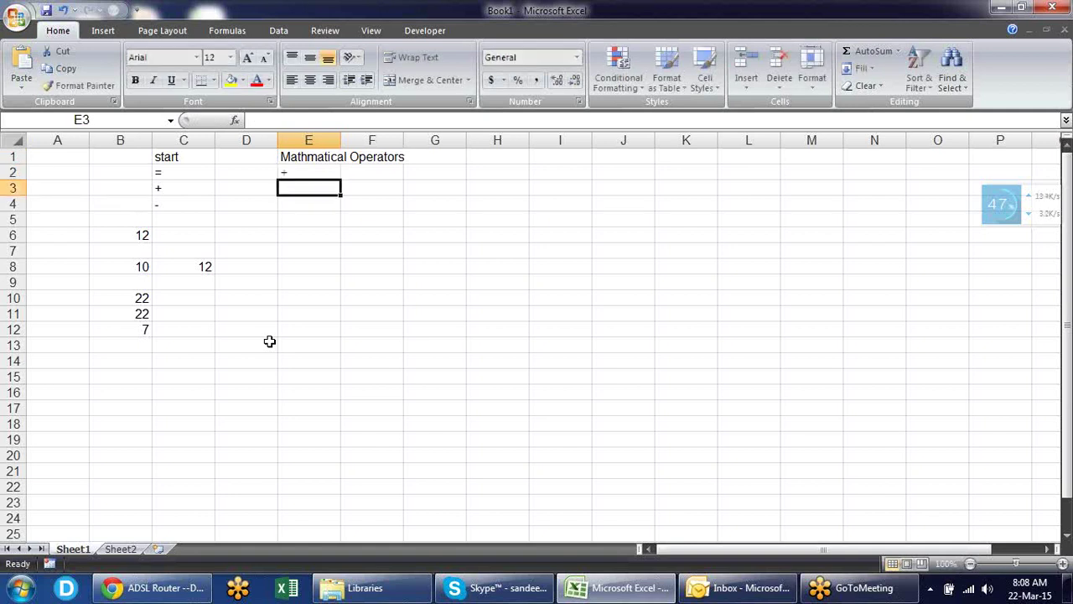
type("-")
key("Return")
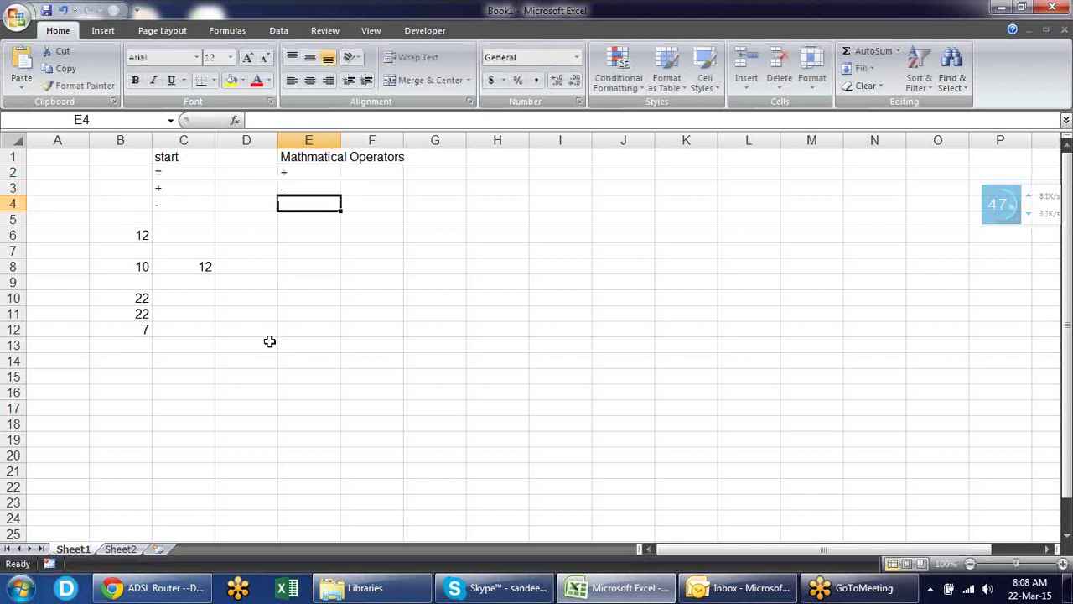
- Add *, / and ^ in E4 through E6
type("*")
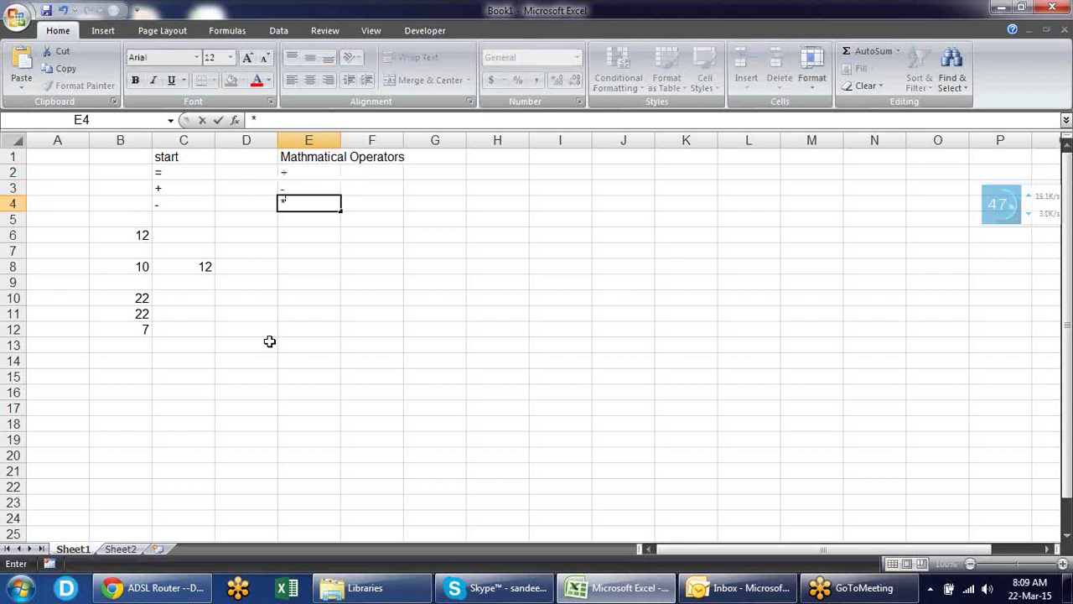
key("Return")
key("alt")
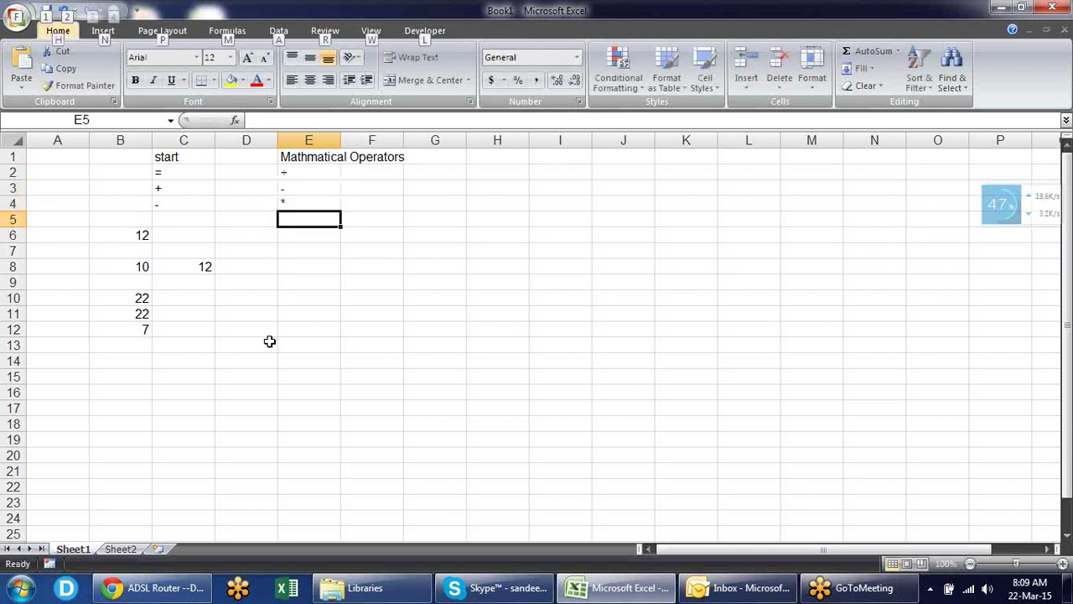
key("alt")
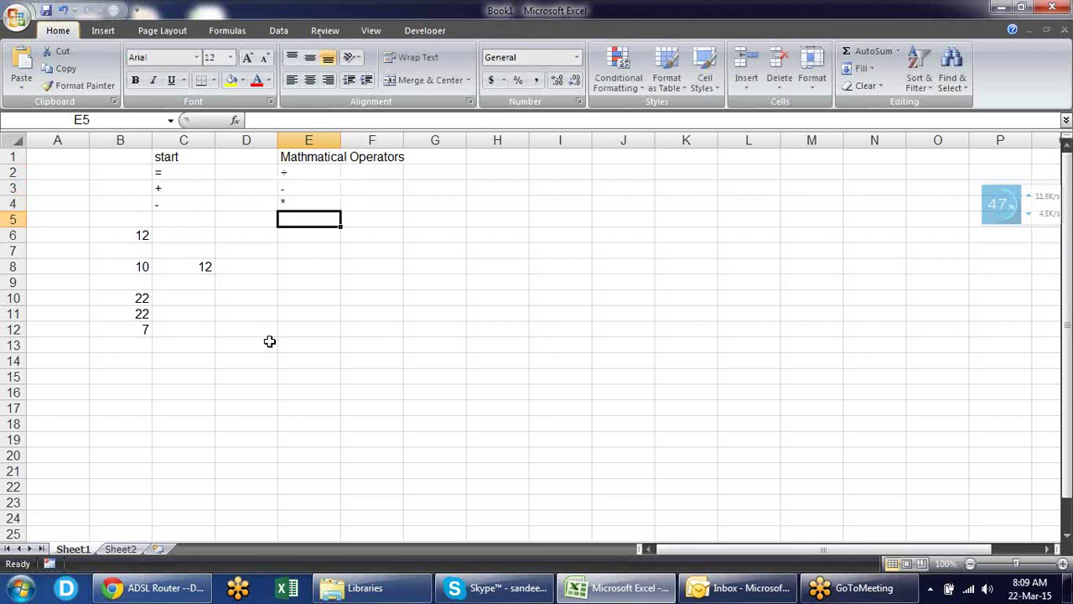
type("/")
key("Return")
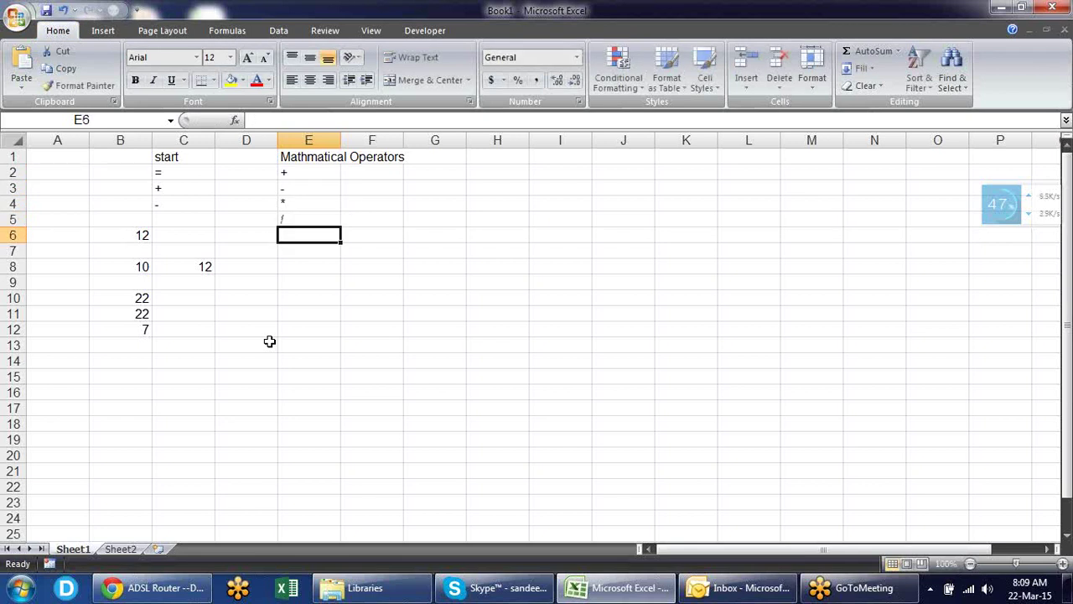
type("^")
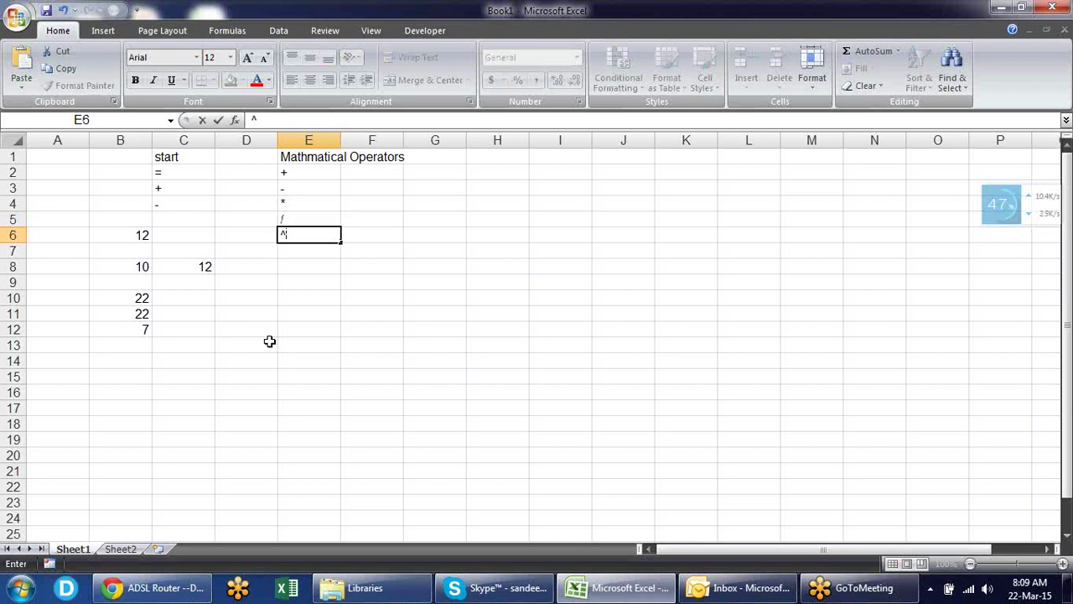
key("Return")
key("Up")
key("Up")
key("Up")
key("Up")
key("Up")
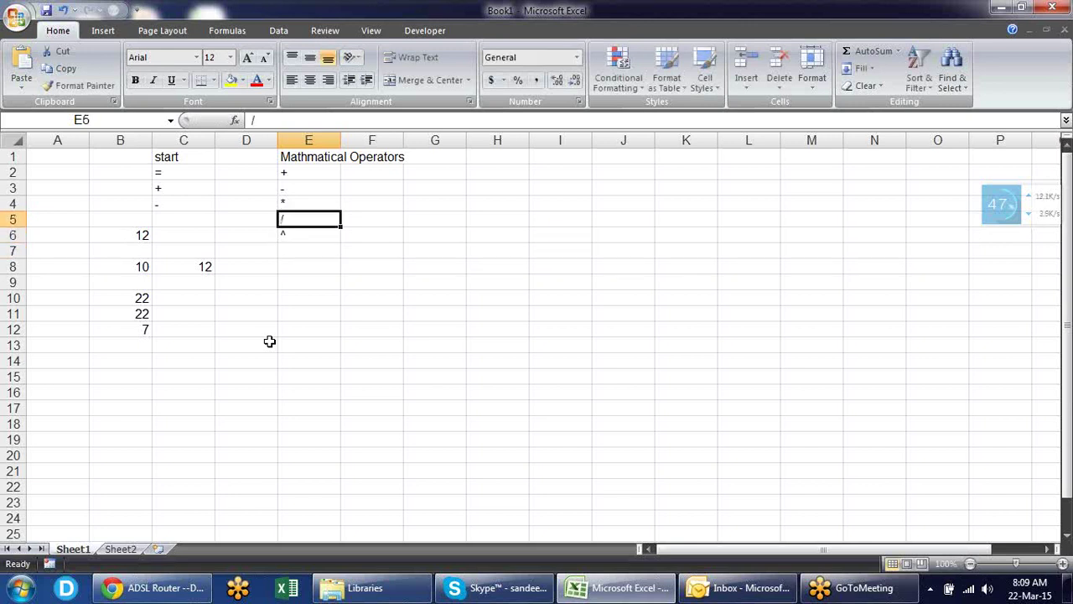
key("Right")
- Name the operators plus, minus, multiply, divide and power in F2:F6
type("plus")
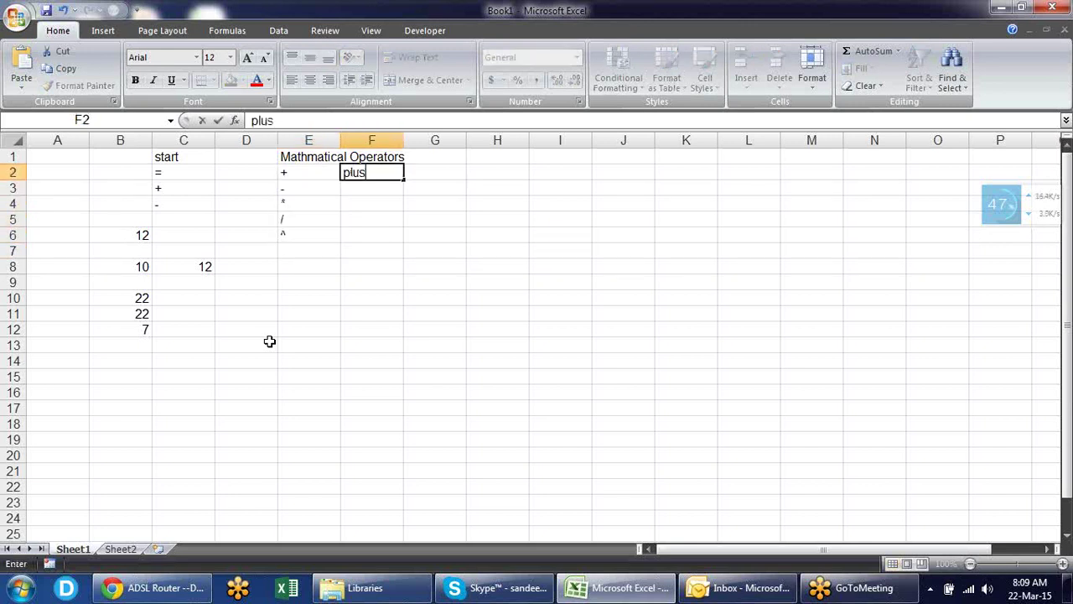
key("Return")
type("minus")
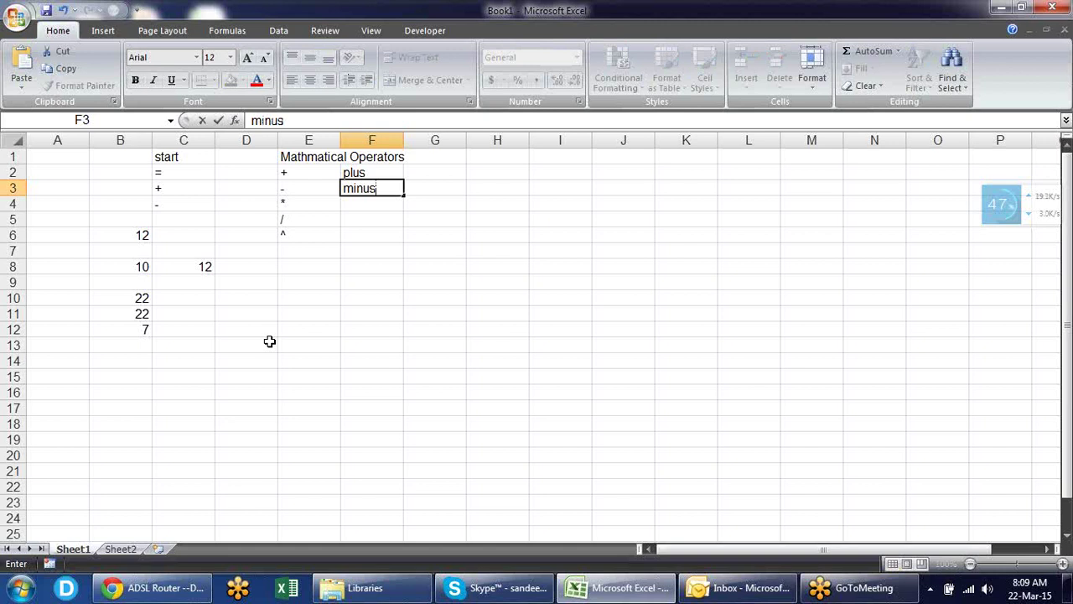
key("Return")
type("mul")
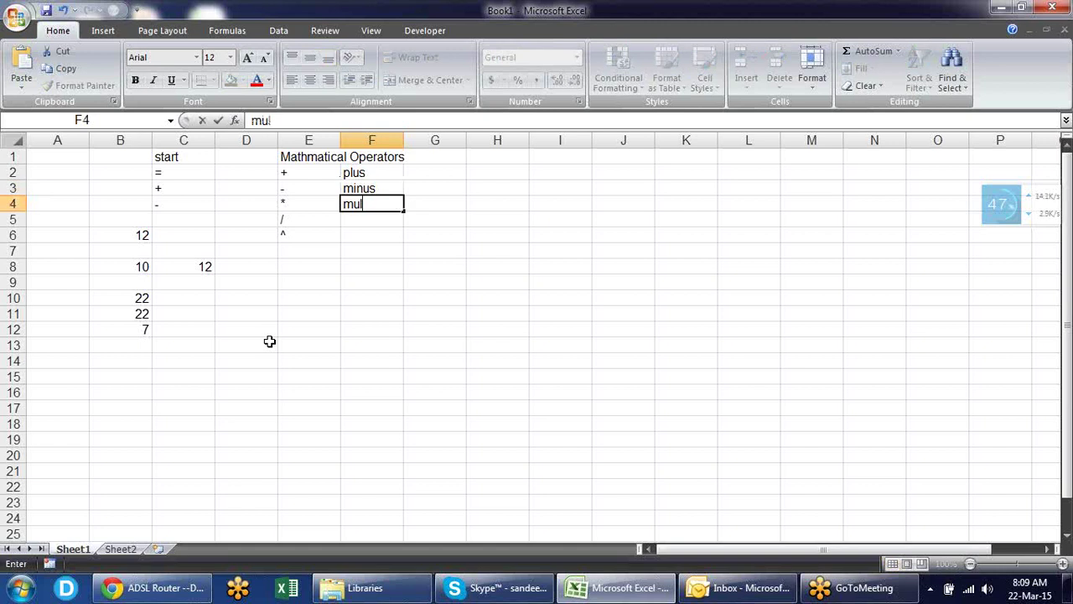
type("tiply")
key("Return")
type("divide")
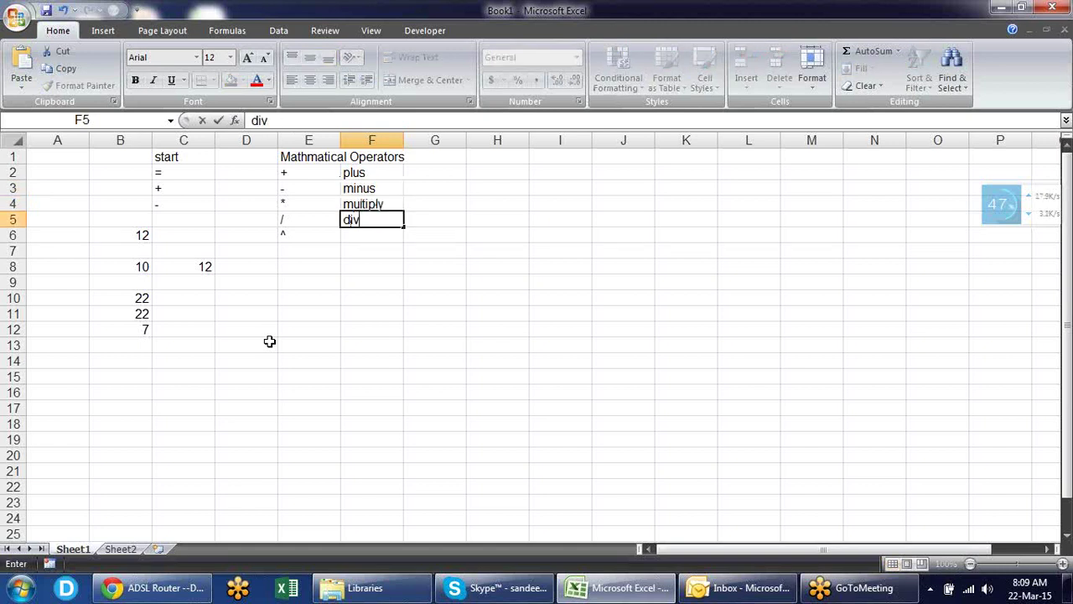
key("Return")
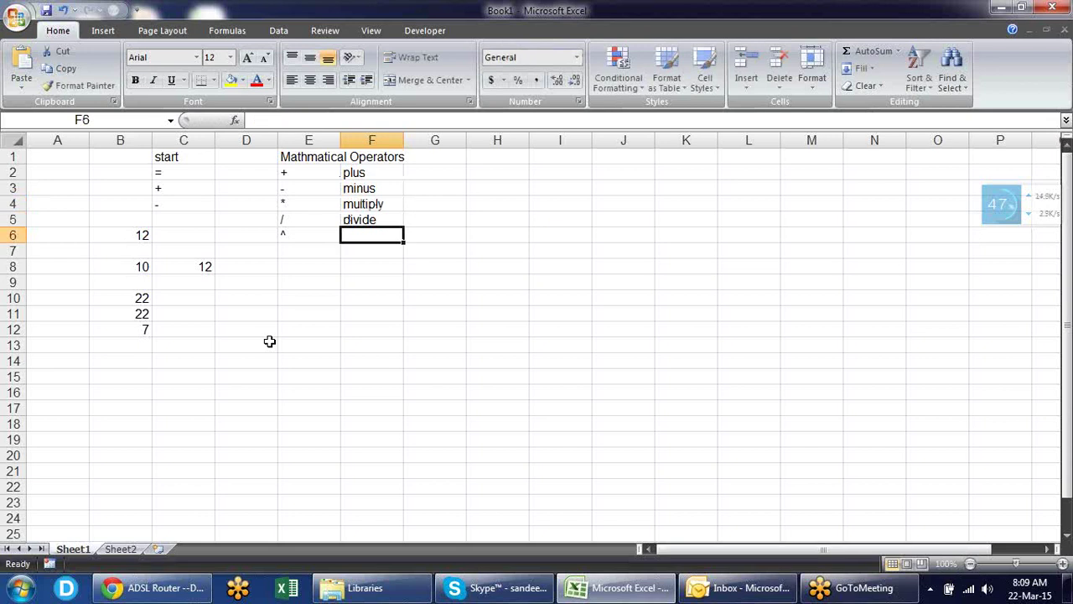
type("power")
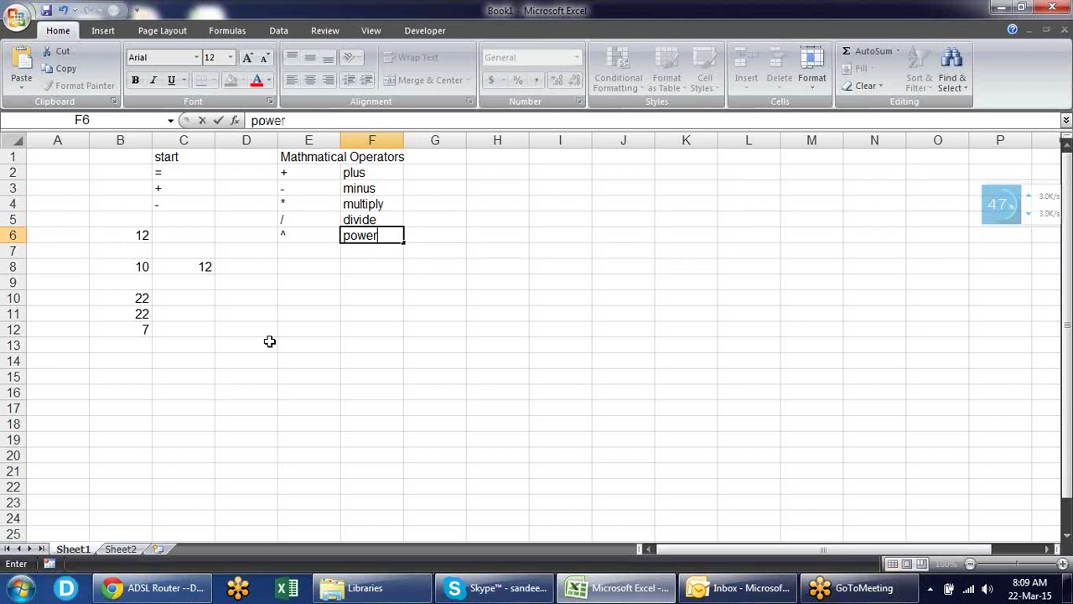
key("Return")
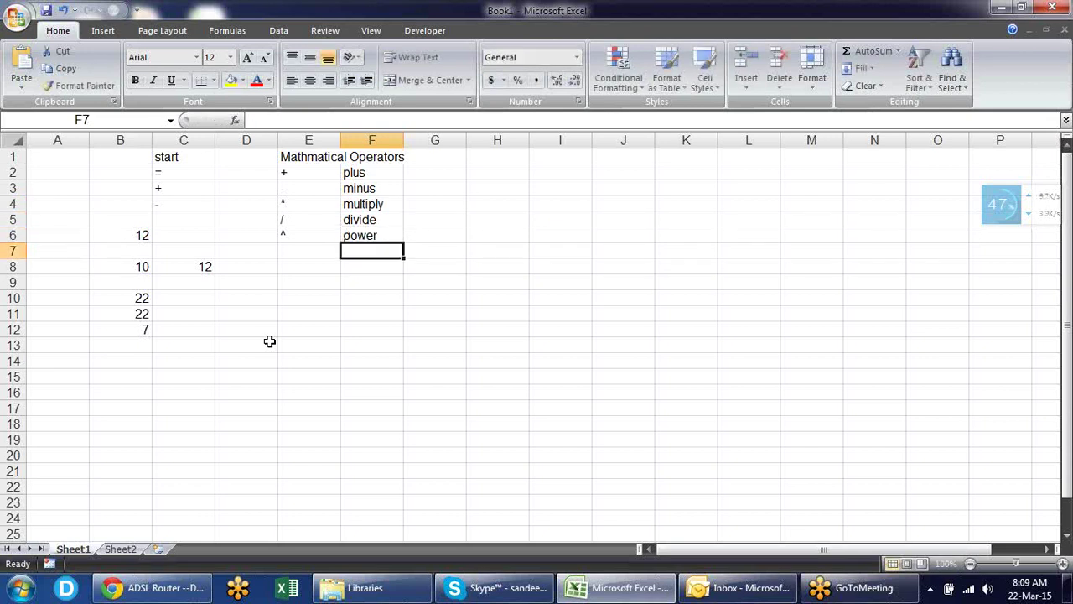
key("Down")
key("Down")
key("Left")
key("Left")
- Enter 10 in D10 and 32 in E10
key("Down")
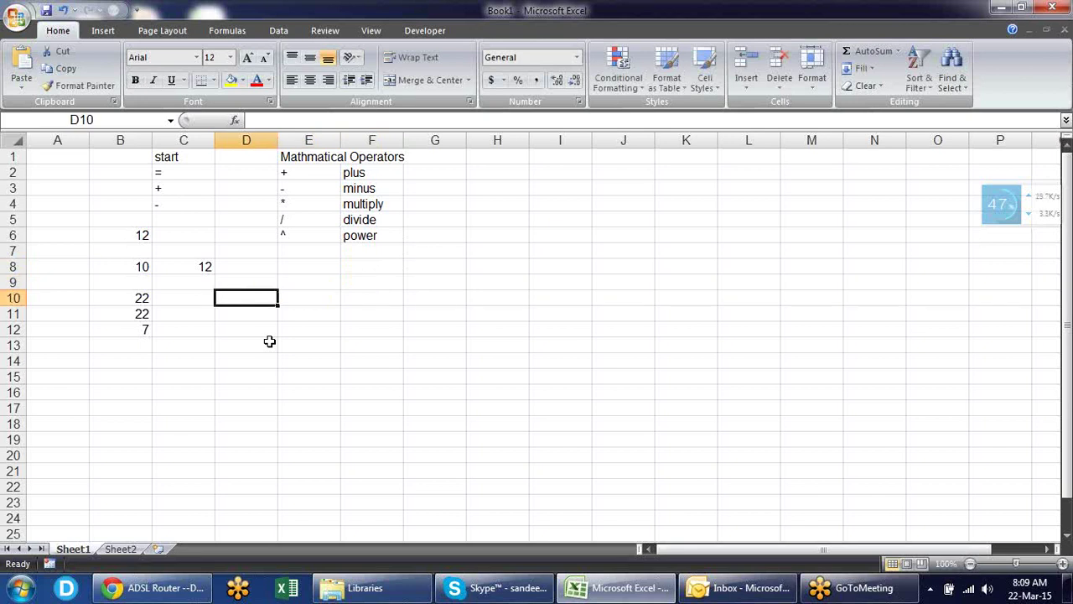
type("10")
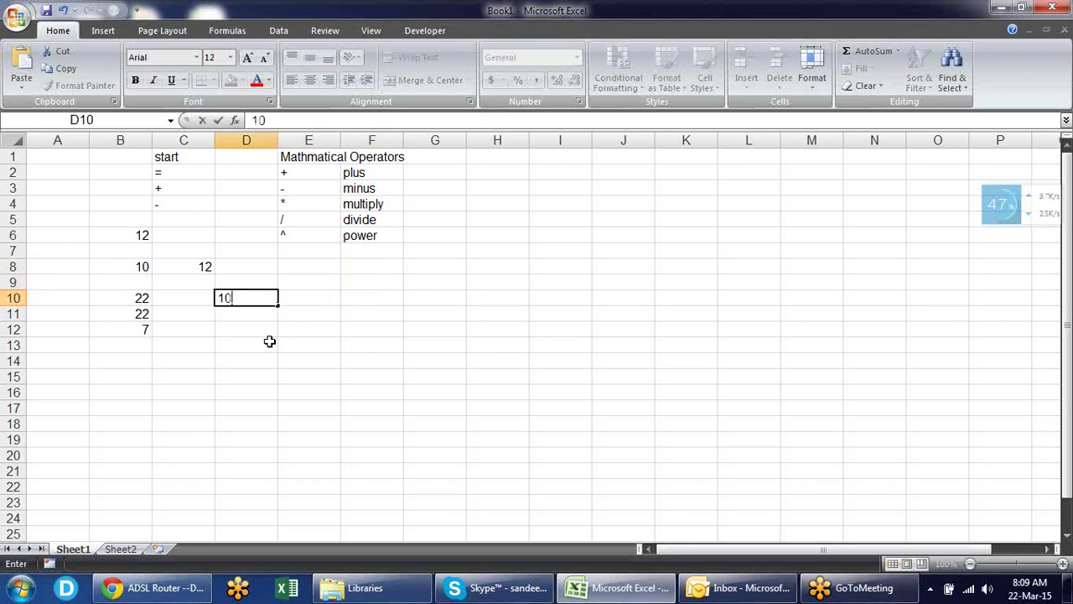
key("Right")
type("32")
key("Right")
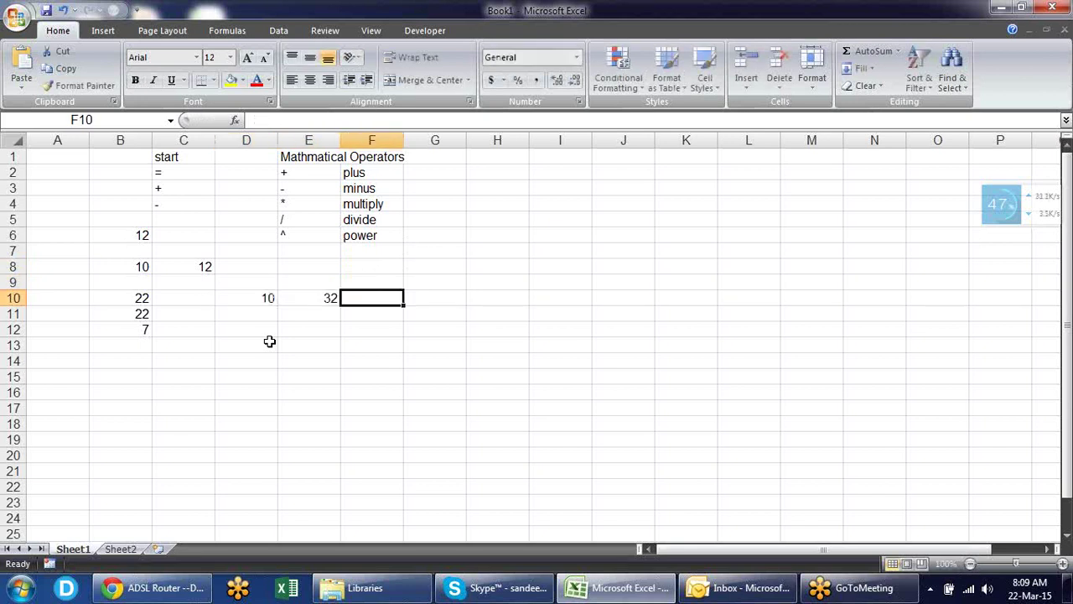
- Enter =D10*E10 in F10 to multiply them, giving 320
type("=")
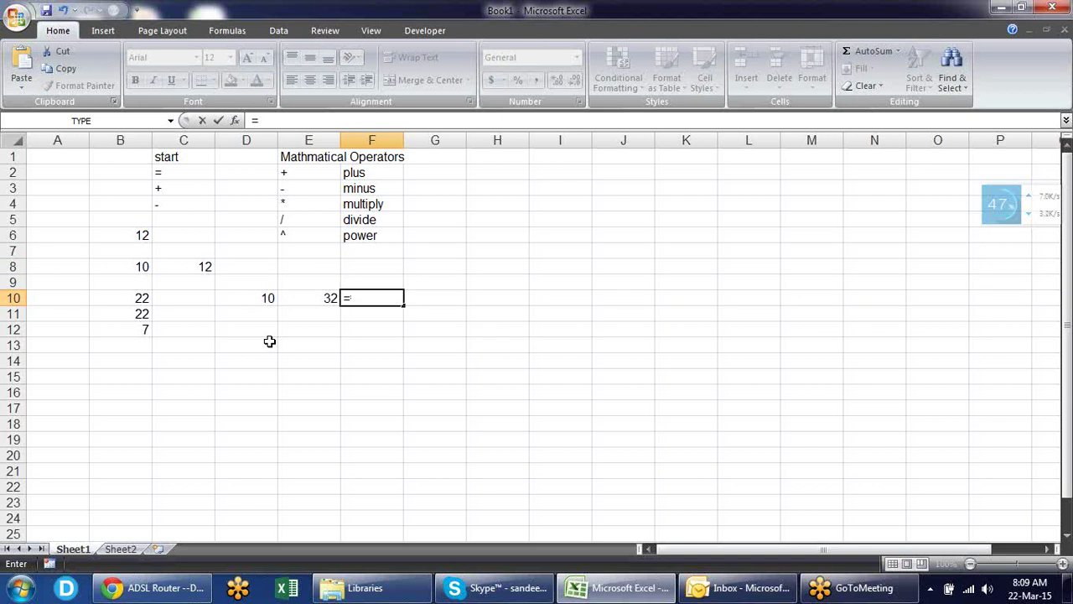
left_click(268, 293)
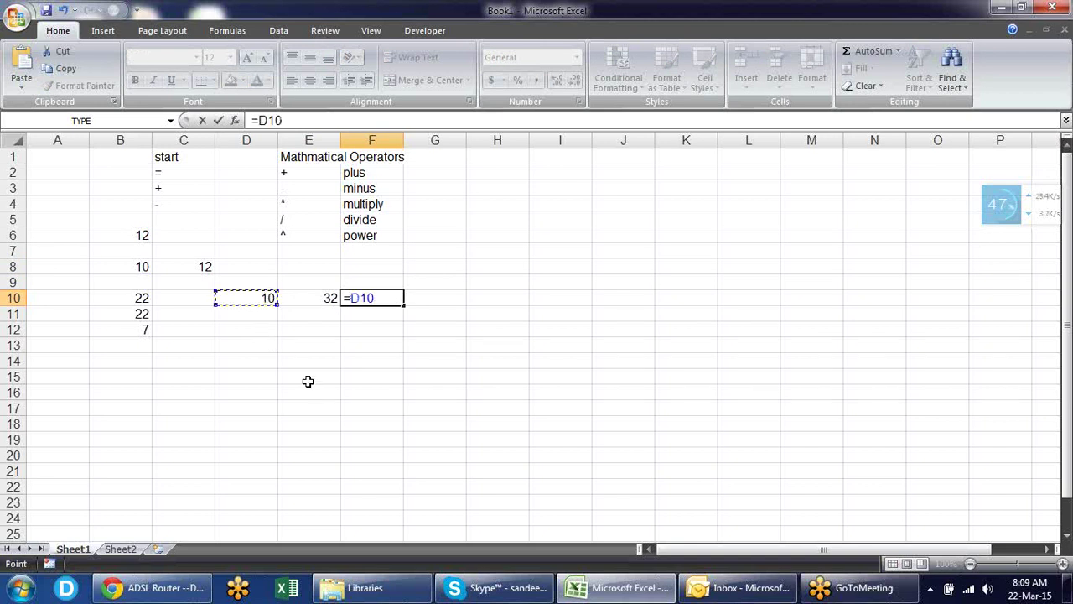
type("+")
left_click(328, 297)
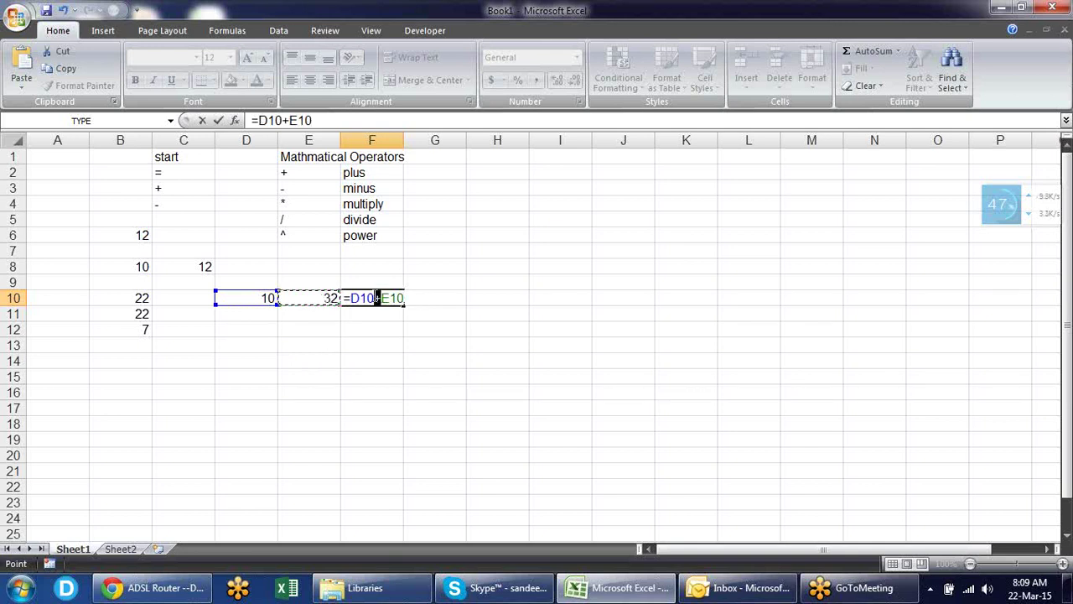
left_click(379, 297)
key("BackSpace")
type("*")
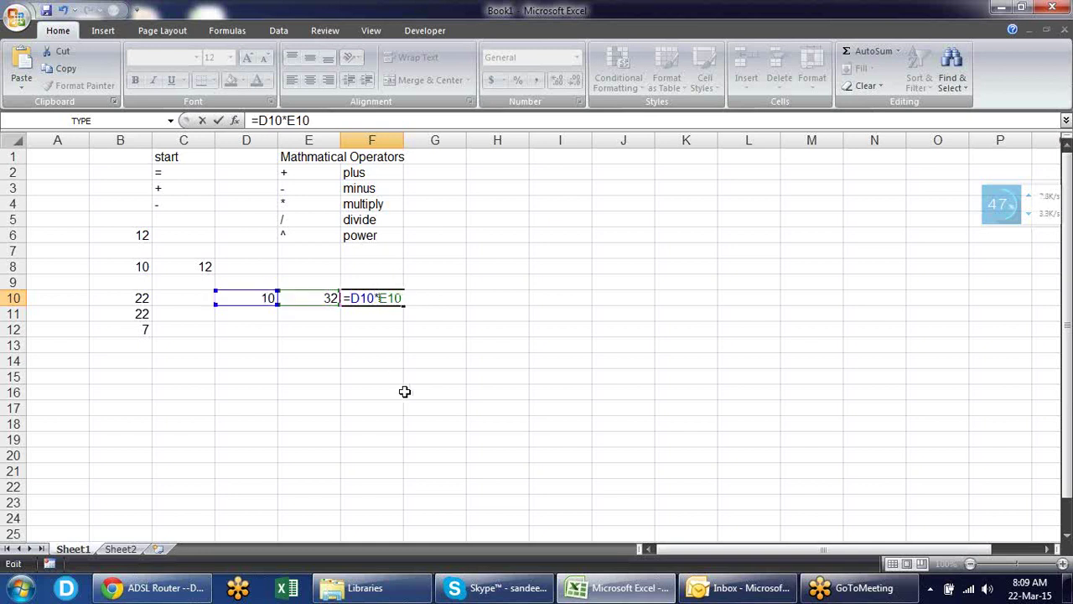
key("Return")
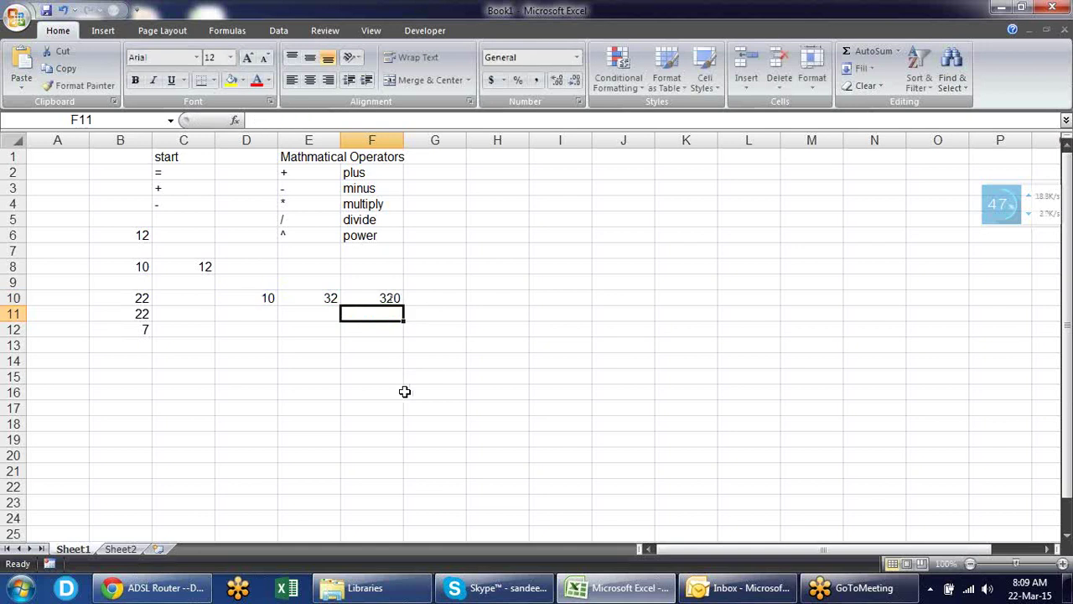
key("Up")
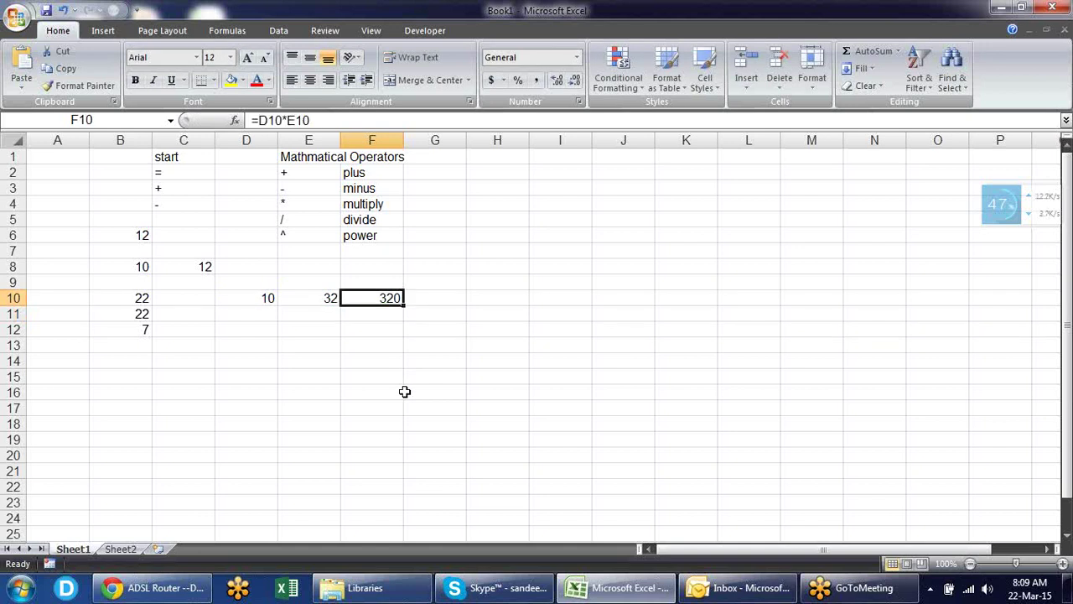
key("Down")
- Enter =D10/E10 in F11 to divide them, giving 0.3125
type("=")
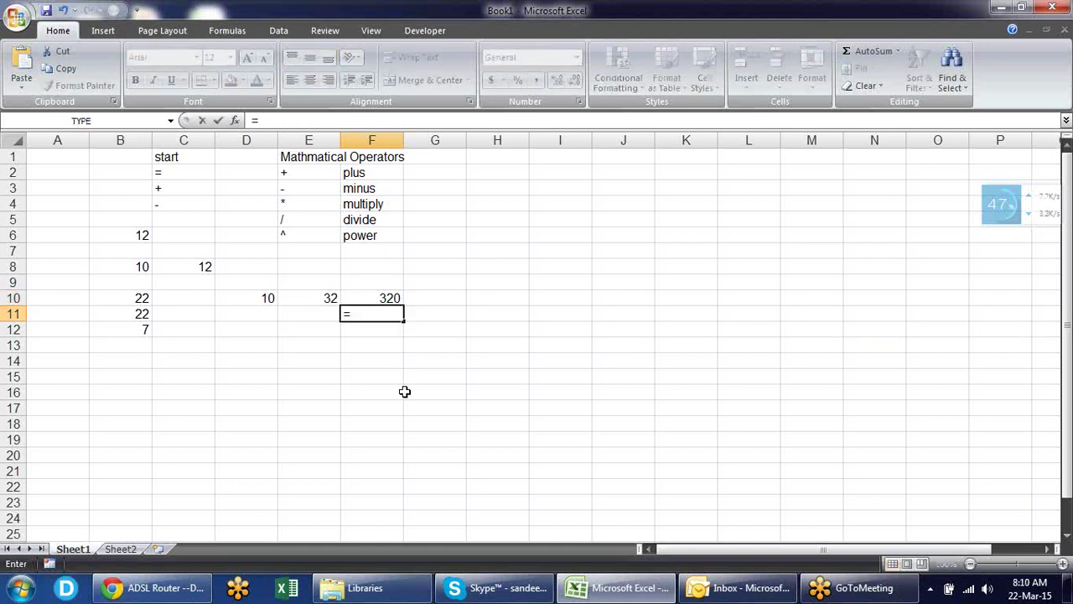
key("Left")
key("Left")
key("Up")
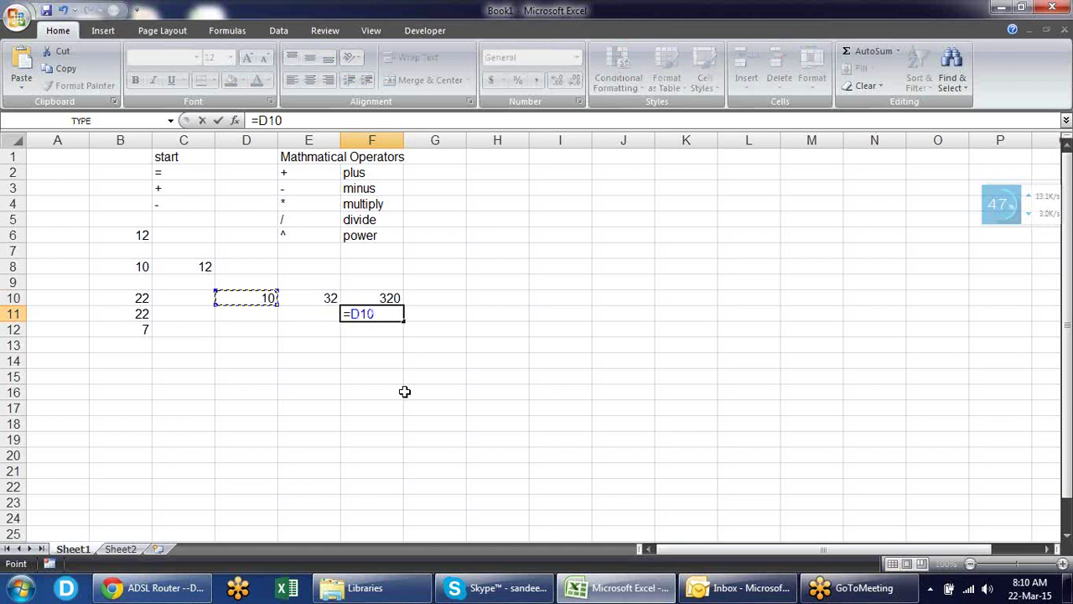
type("/")
key("Left")
key("Up")
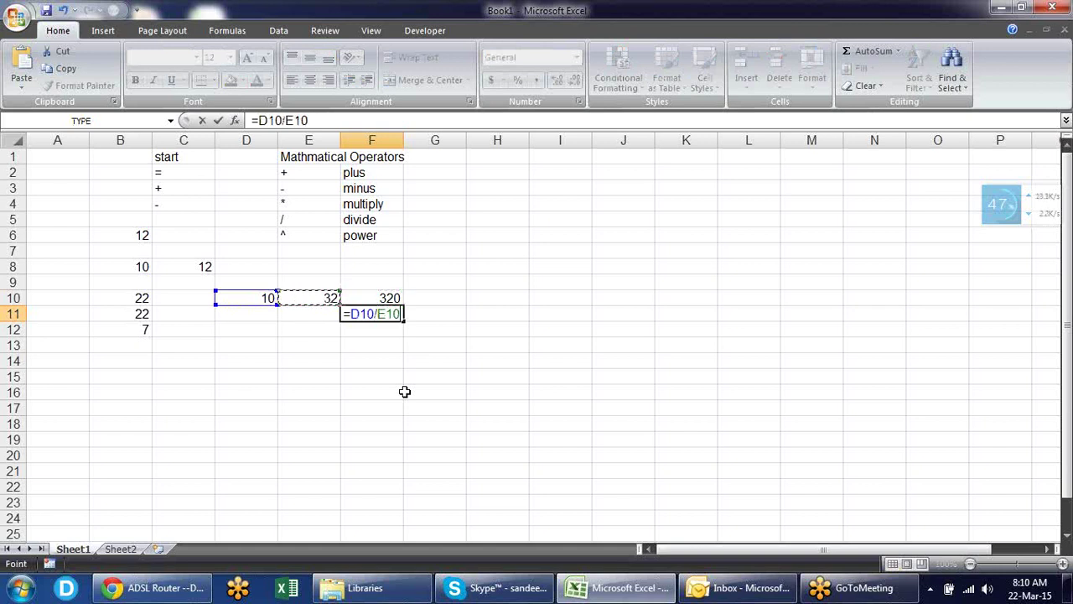
key("Return")
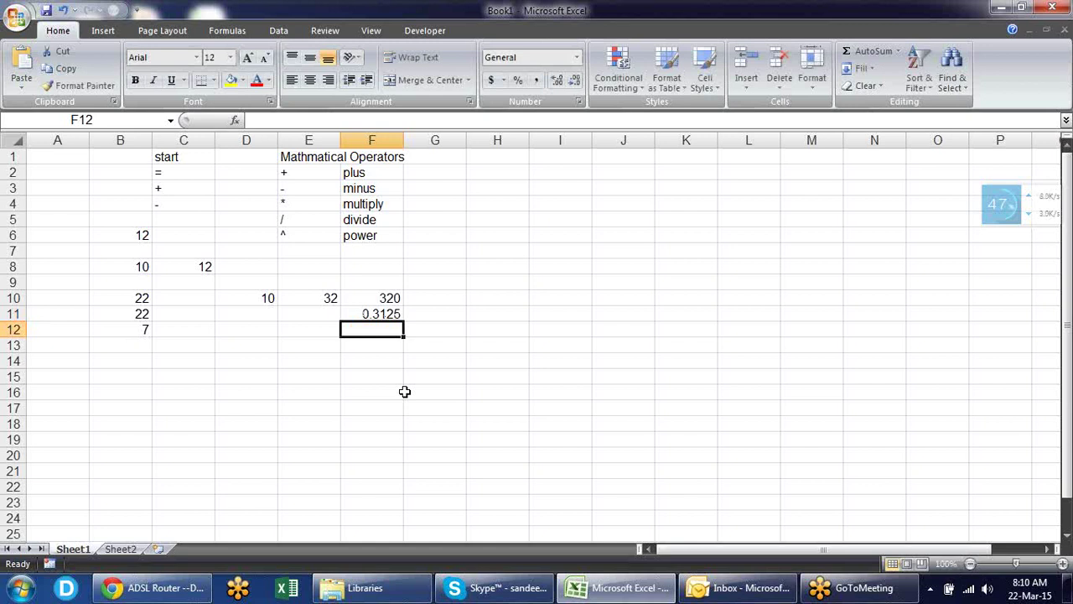
key("Left")
key("Left")
- Enter 6 in D12 and 3 in E12
type("6")
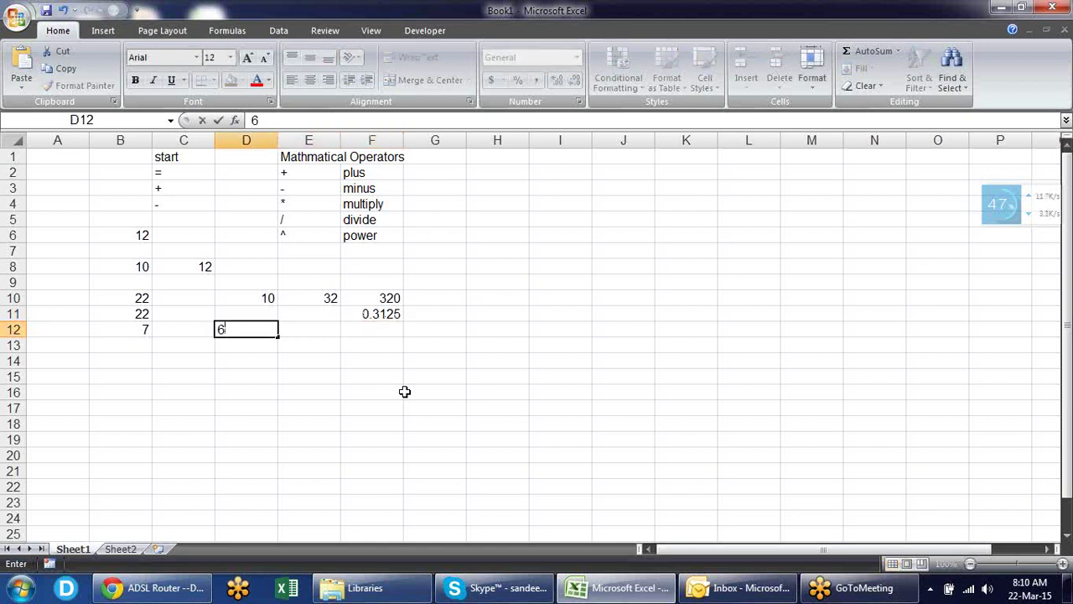
key("Right")
type("3")
key("Right")
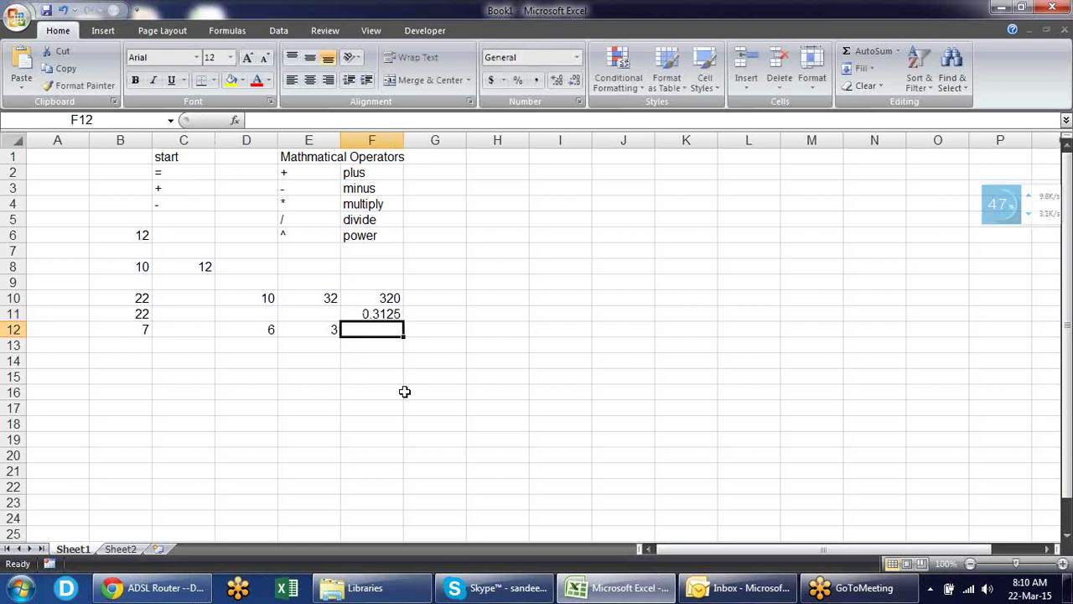
- Enter =D12^E12 in F12, giving 216
type("=")
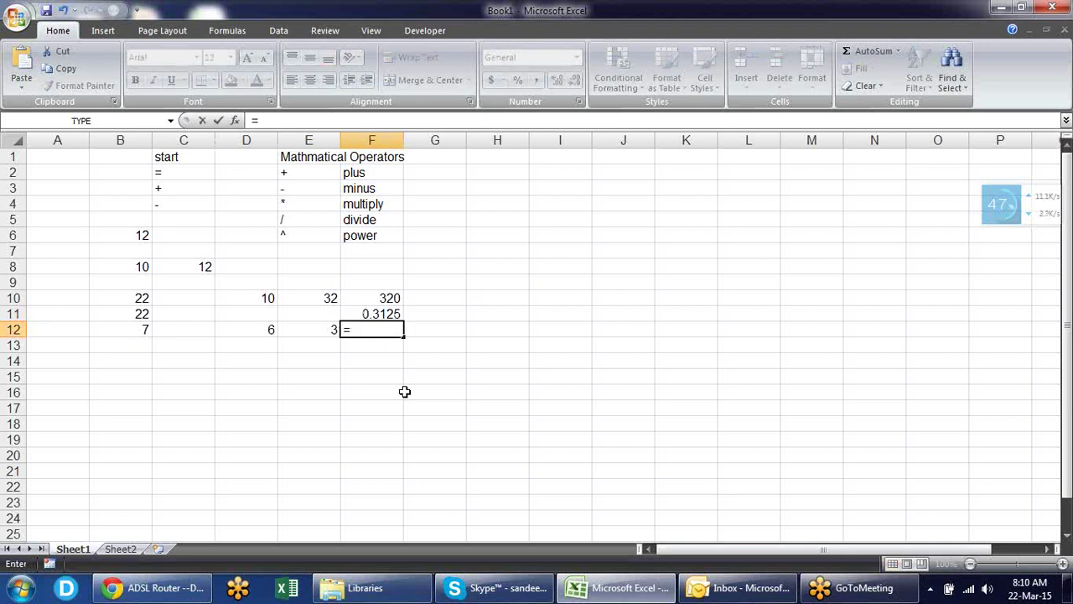
key("Left")
key("Left")
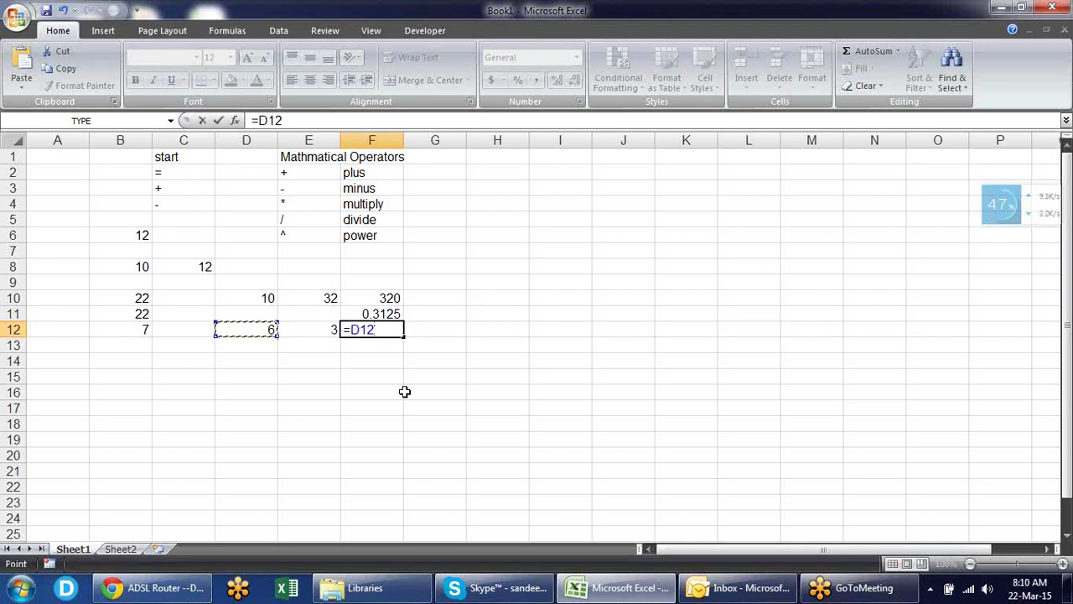
type("^")
key("Left")
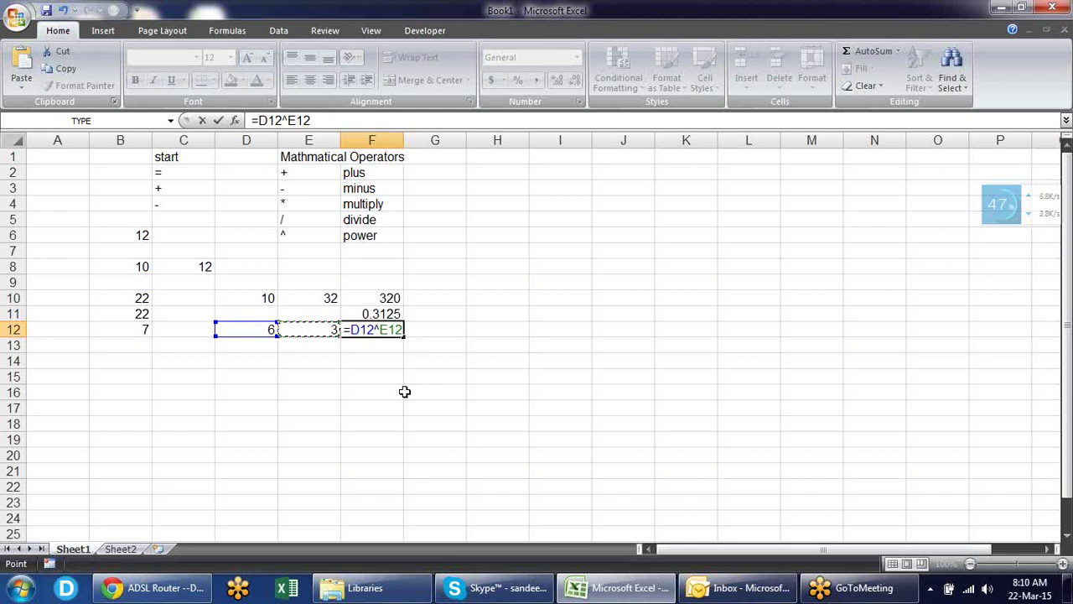
key("Return")
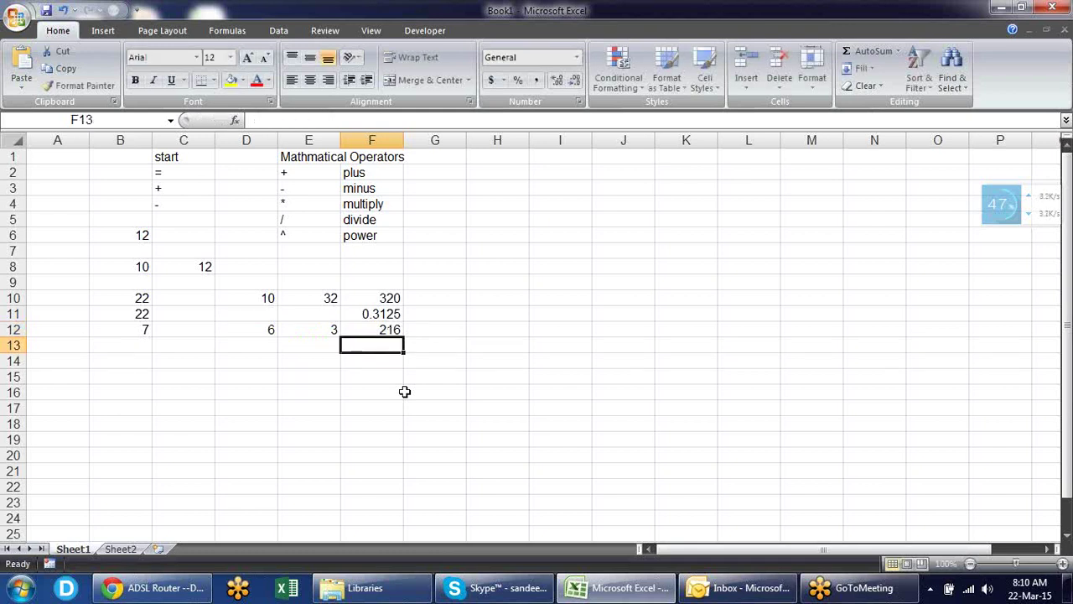
key("Up")
key("Up")
key("Up")
key("Up")
key("Up")
key("Up")
key("Up")
key("Up")
key("Up")
key("Up")
key("Up")
key("Up")
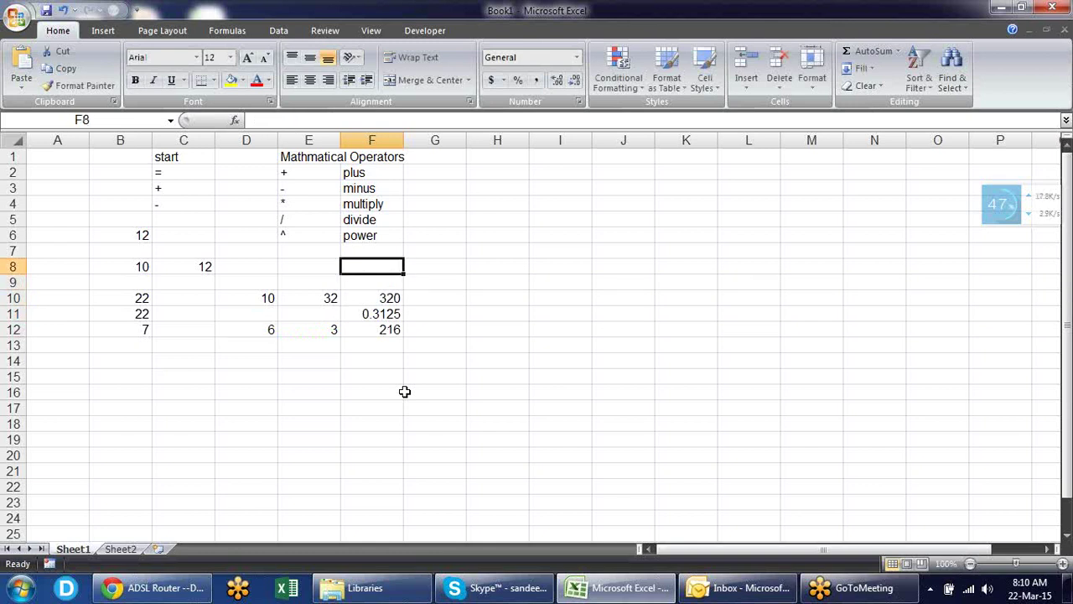
key("Right")
key("Right")
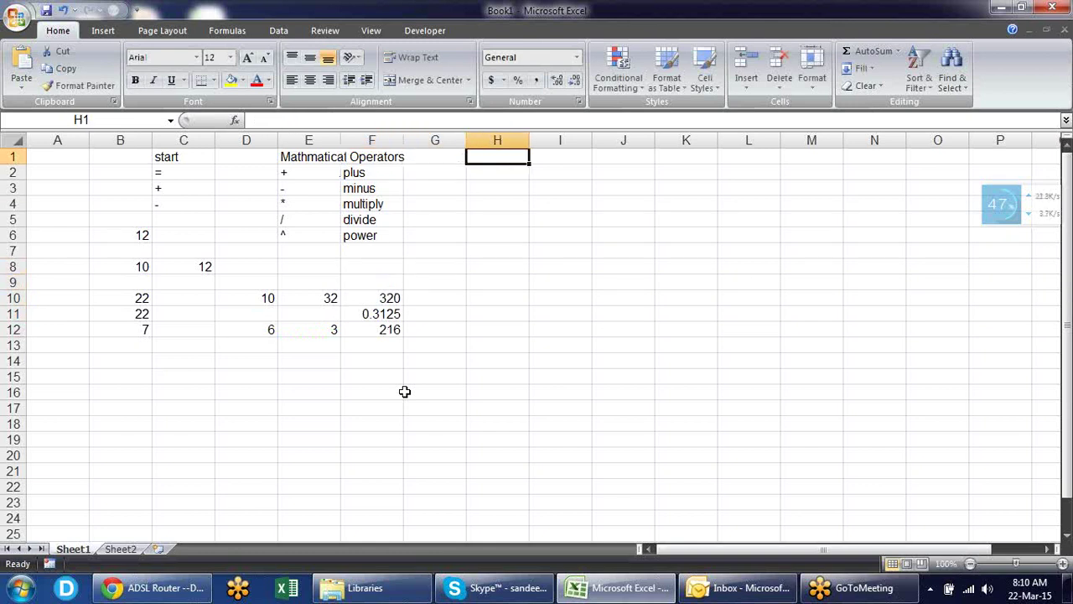
- Type the Logical Operators heading in H1 with = and > below it
type("Logical Opera")
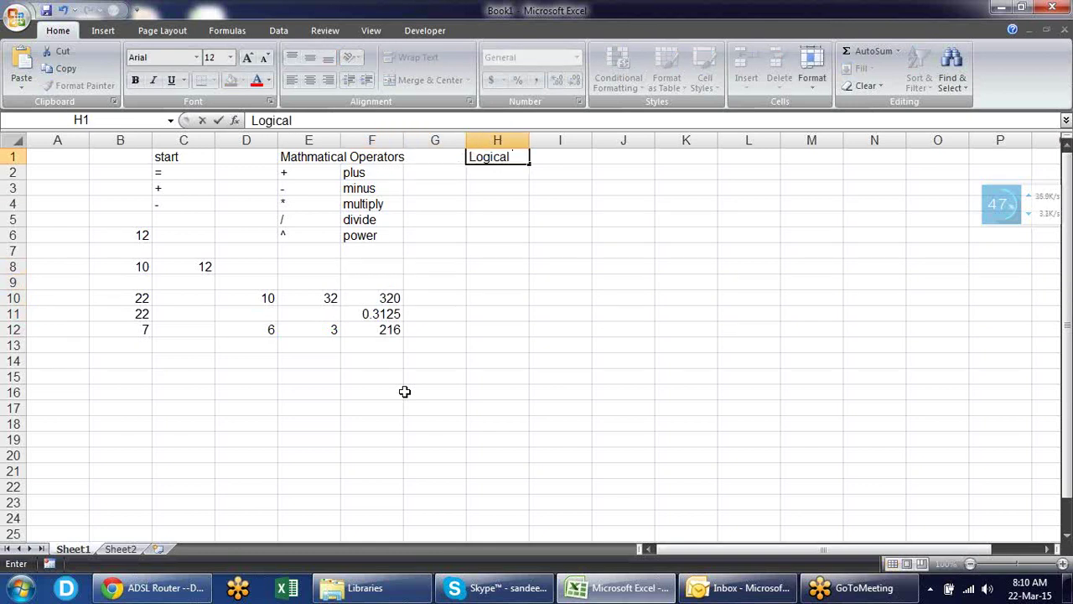
type("tors")
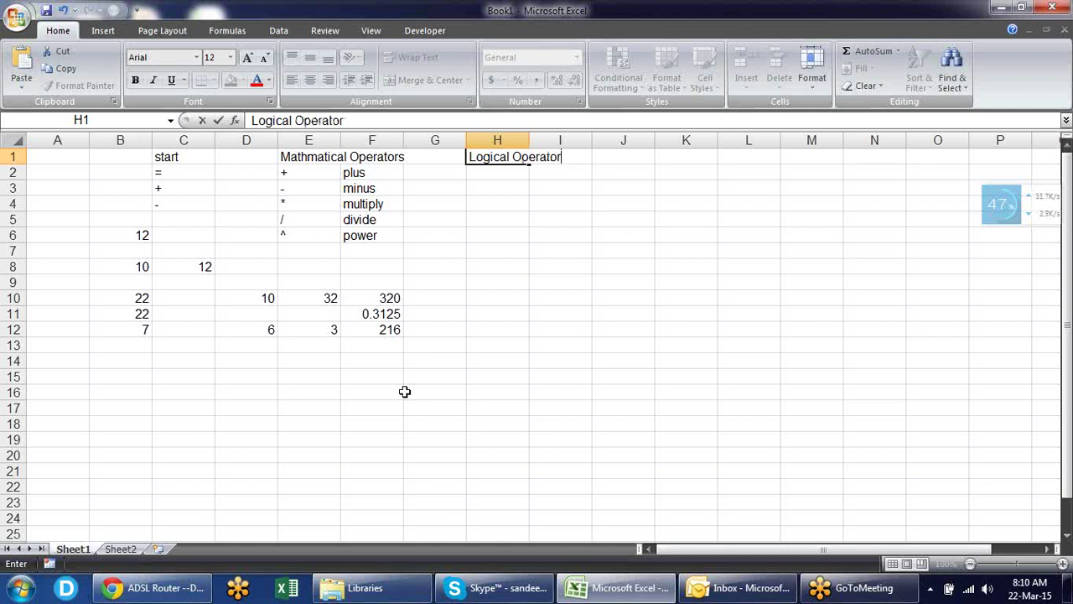
key("Return")
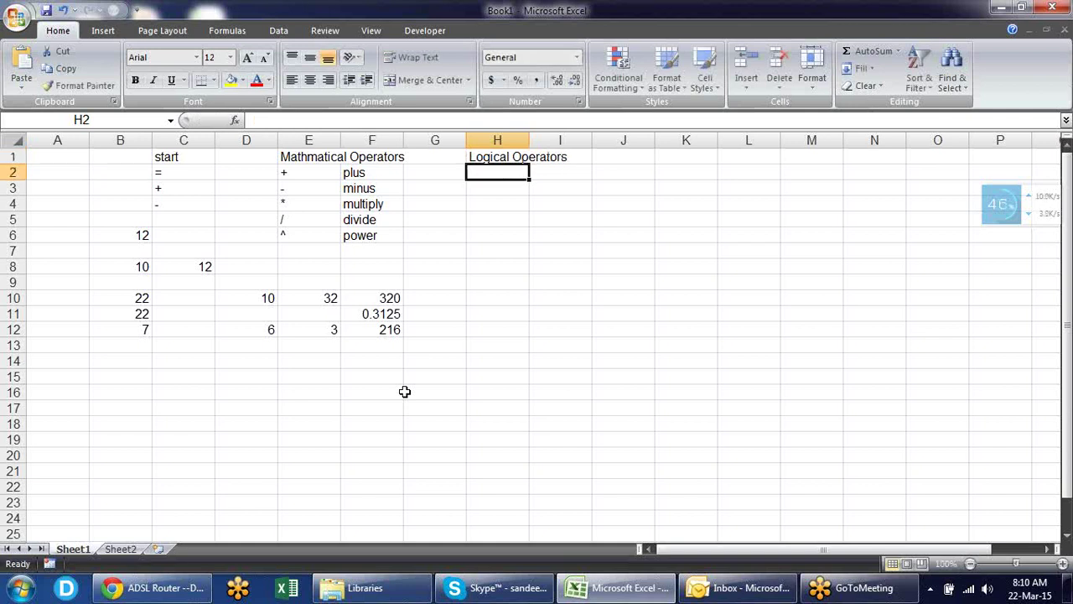
type("=")
key("Return")
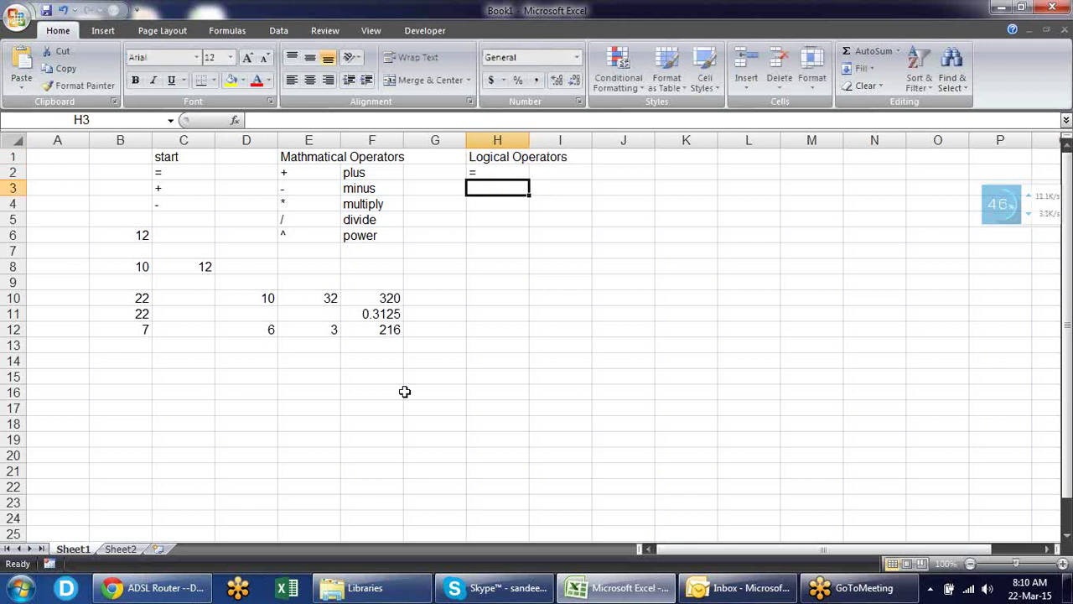
type("<")
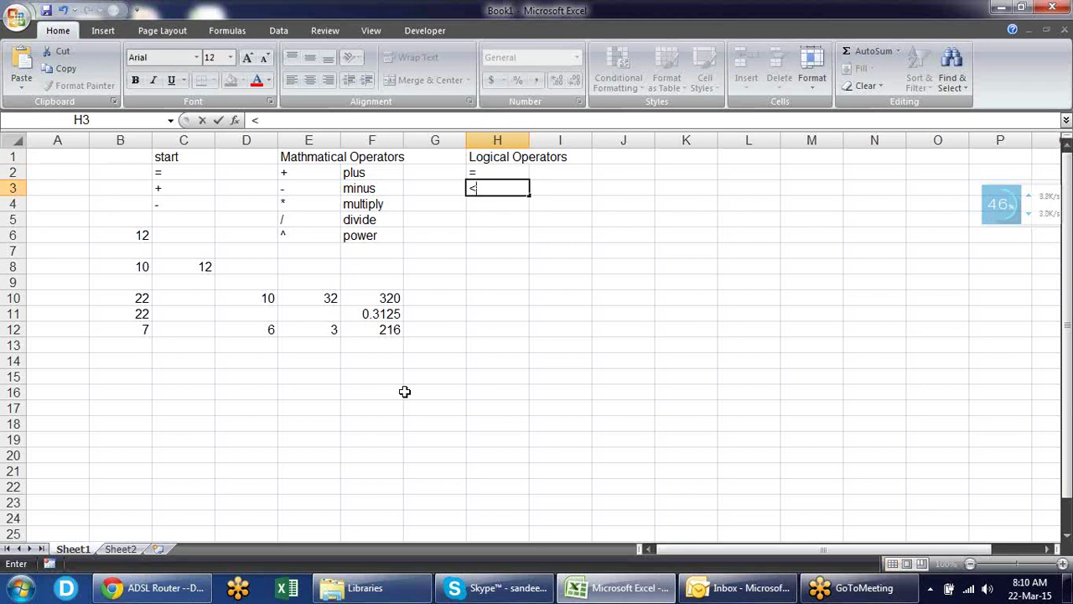
key("BackSpace")
type(">")
key("Return")
- Add >=, <, <= and <> in H4 through H7
type(">=")
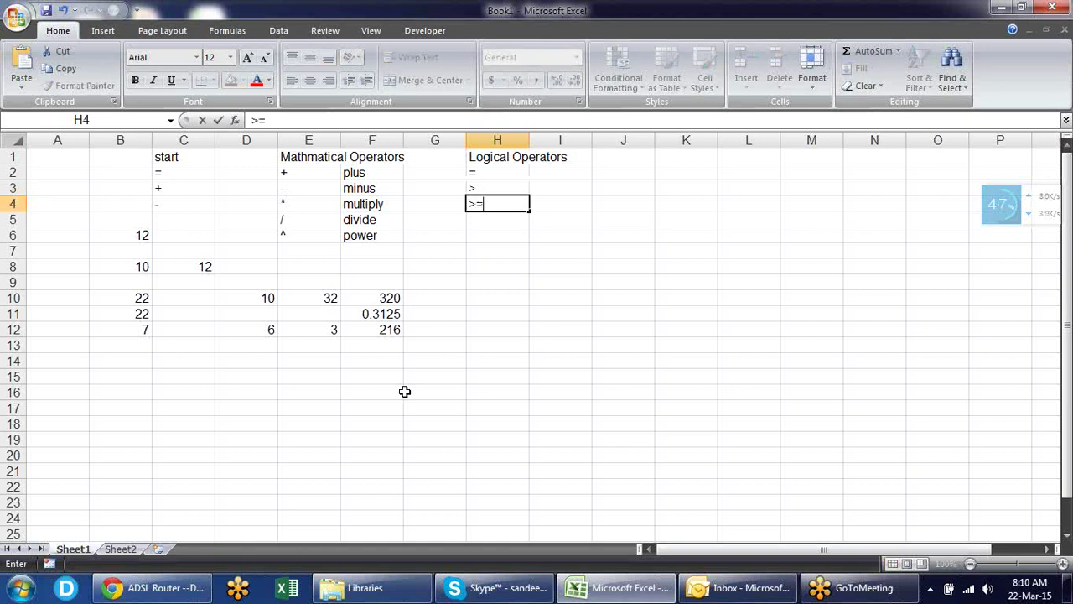
key("Return")
type("<")
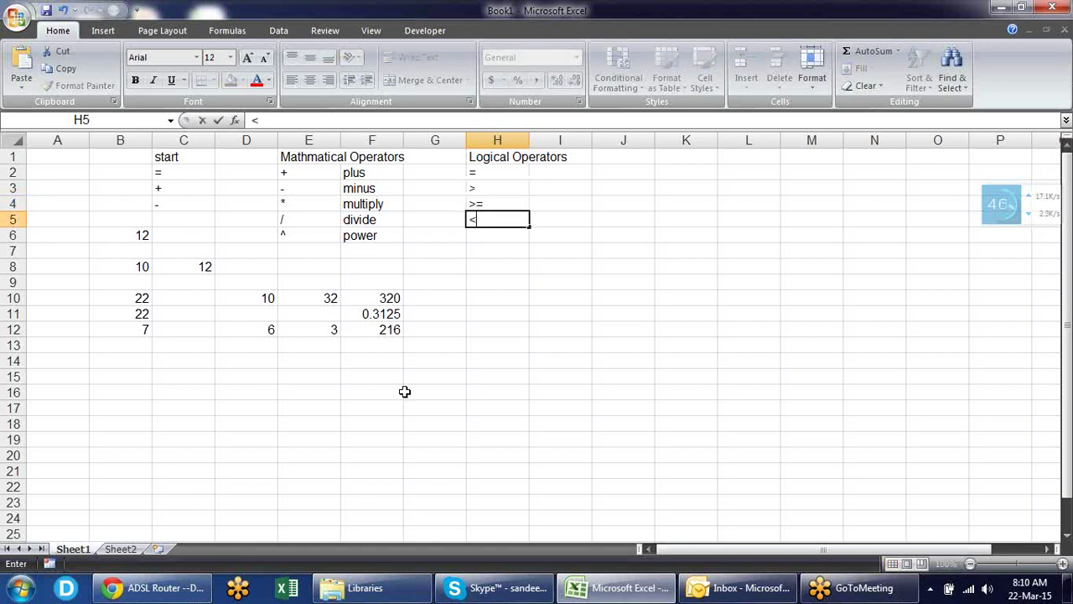
key("Return")
type("<=")
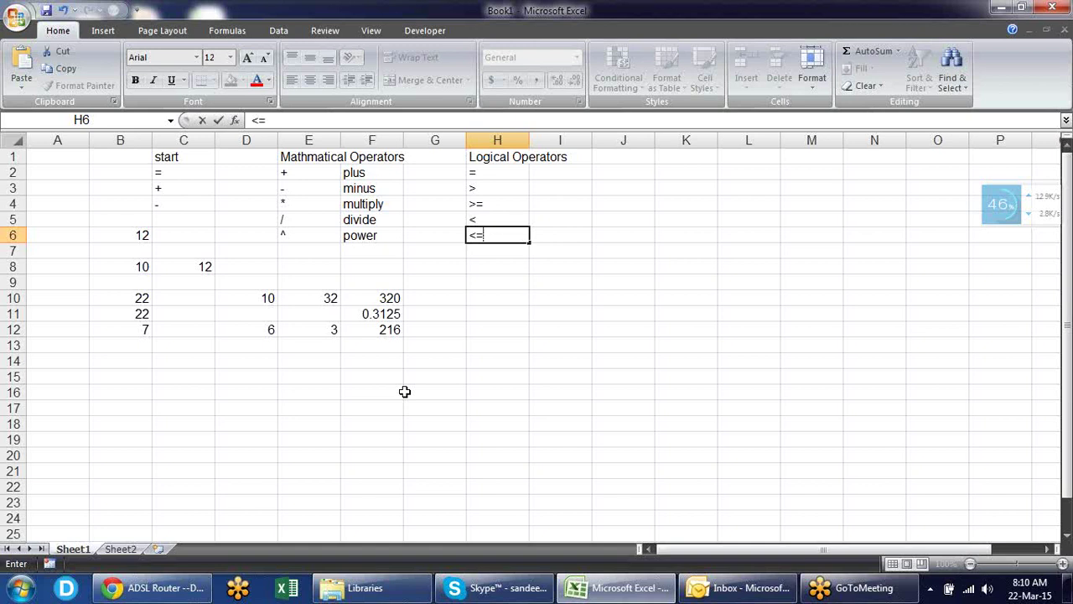
key("Return")
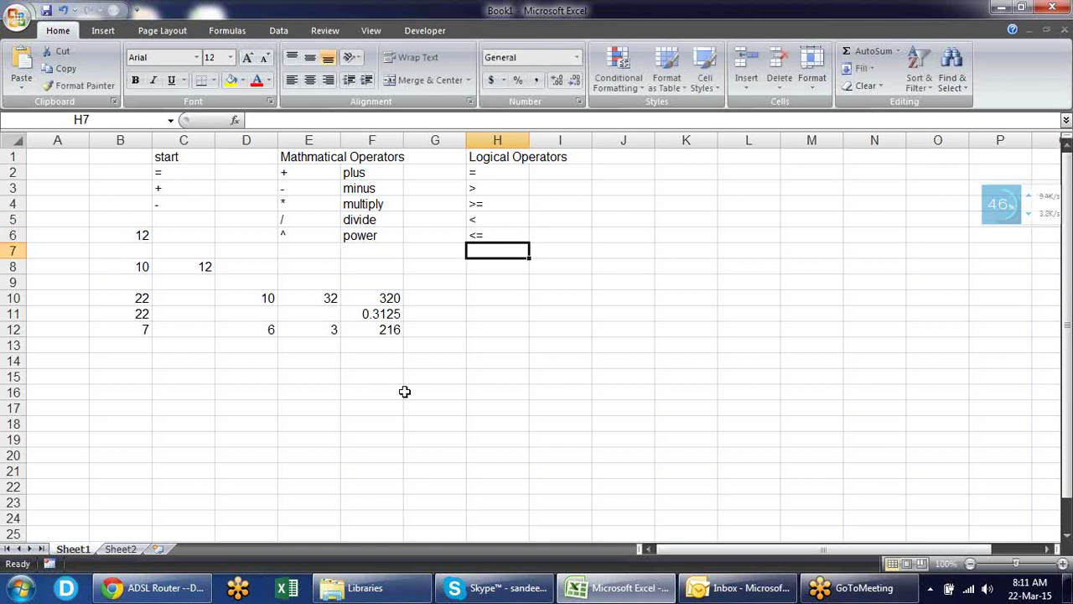
type("<>")
key("Up")
key("Up")
key("Up")
key("Up")
key("Up")
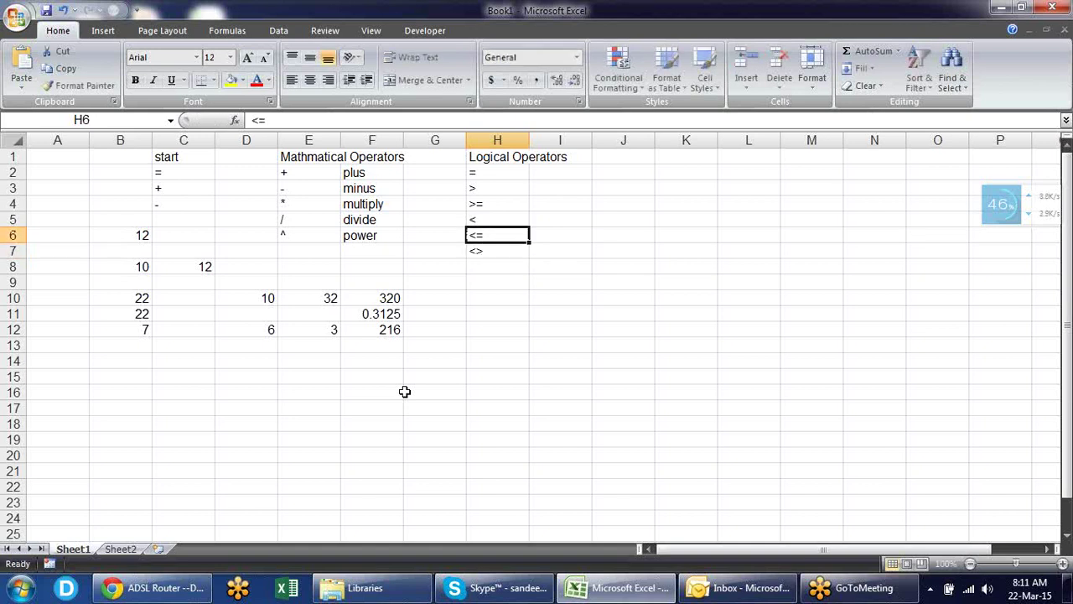
key("Right")
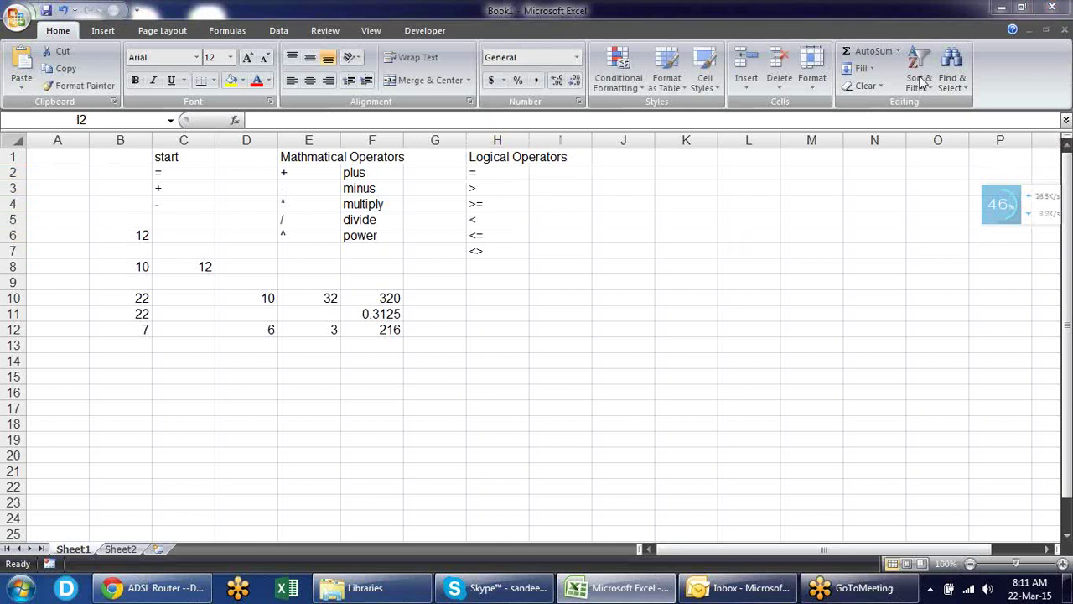
- Describe = as equal to in I2 and > as Greater then in I3
left_click(545, 172)
type("equal")
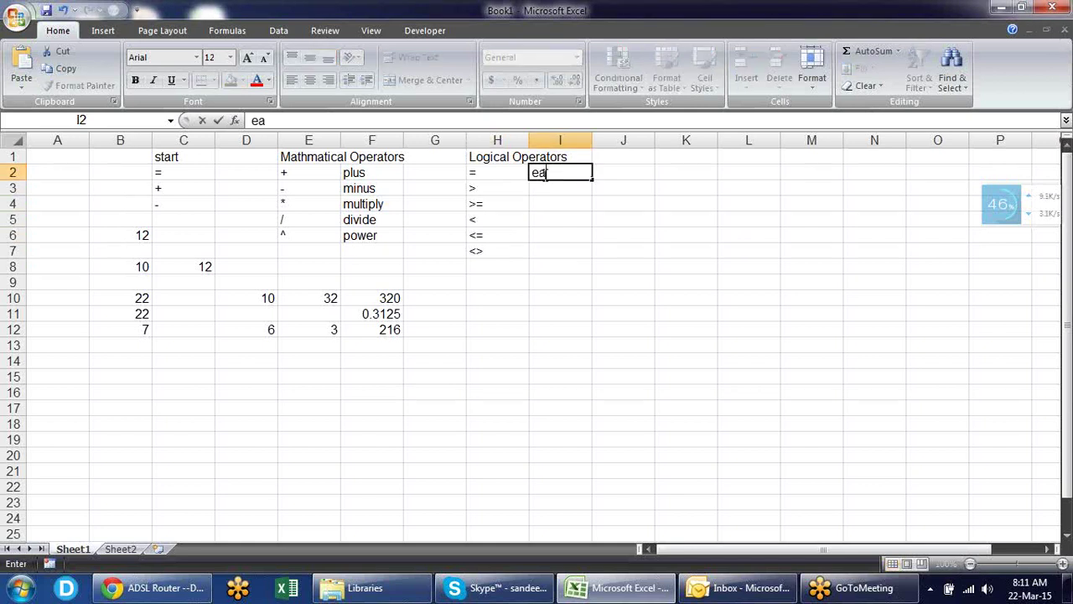
type(" to")
key("Return")
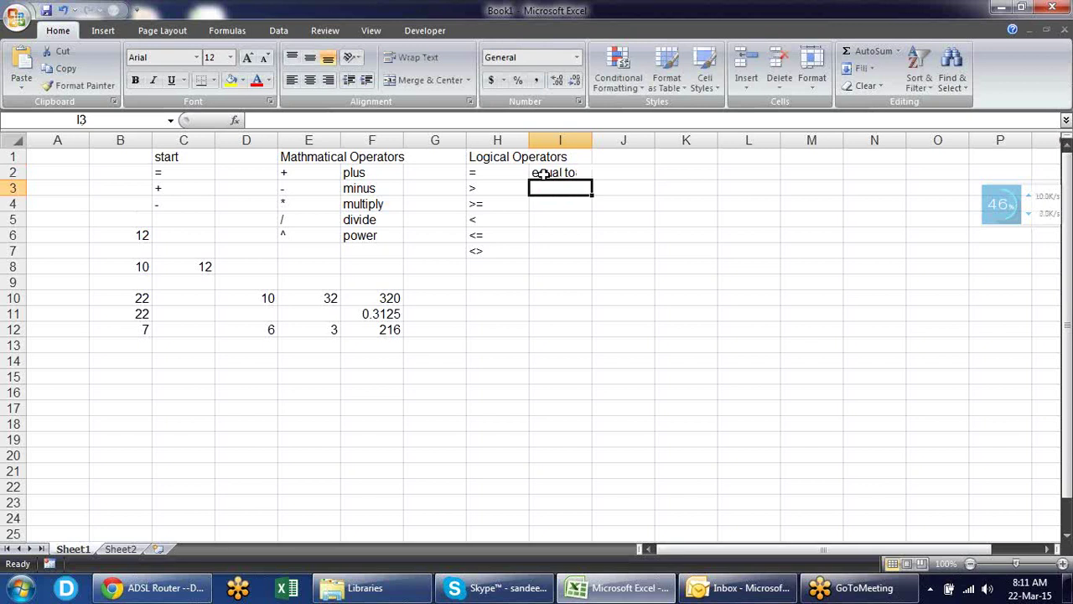
type("eq")
key("BackSpace")
key("BackSpace")
type("eau")
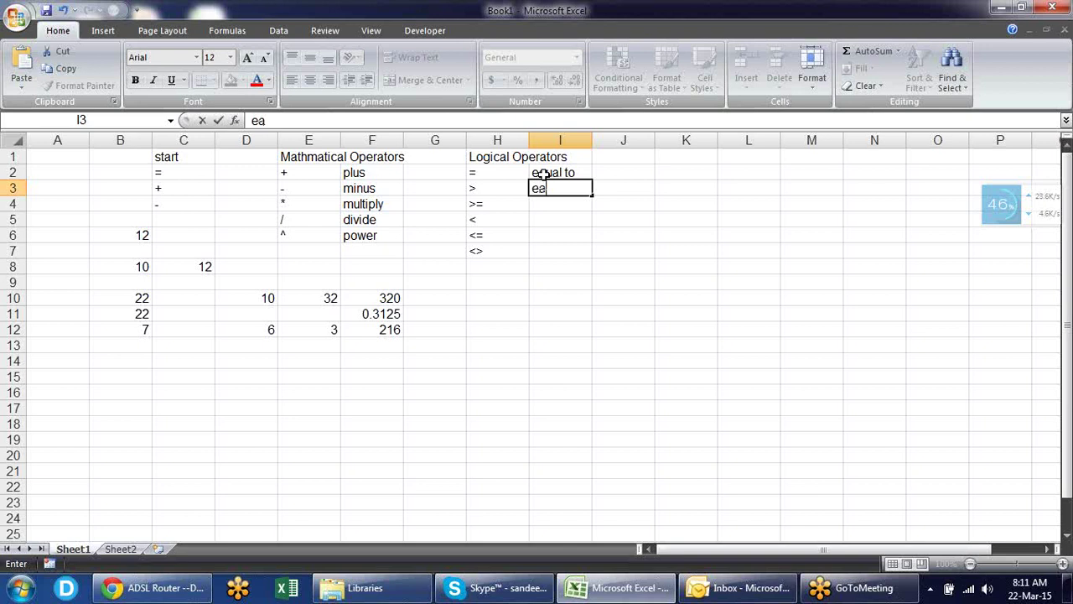
key("BackSpace")
key("BackSpace")
type("qual")
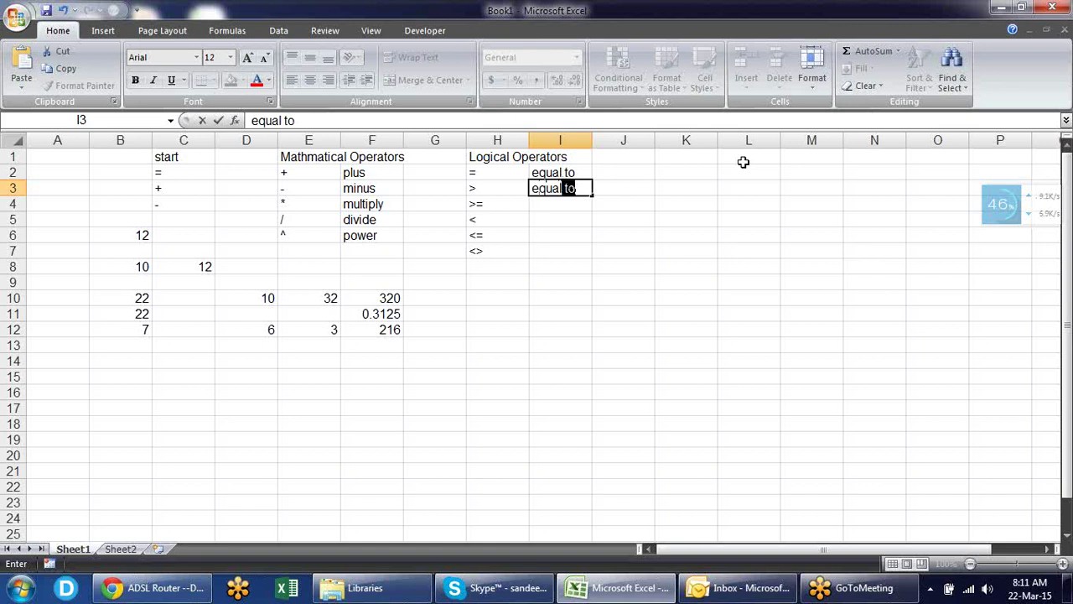
key("BackSpace")
key("BackSpace")
key("BackSpace")
key("BackSpace")
key("BackSpace")
key("BackSpace")
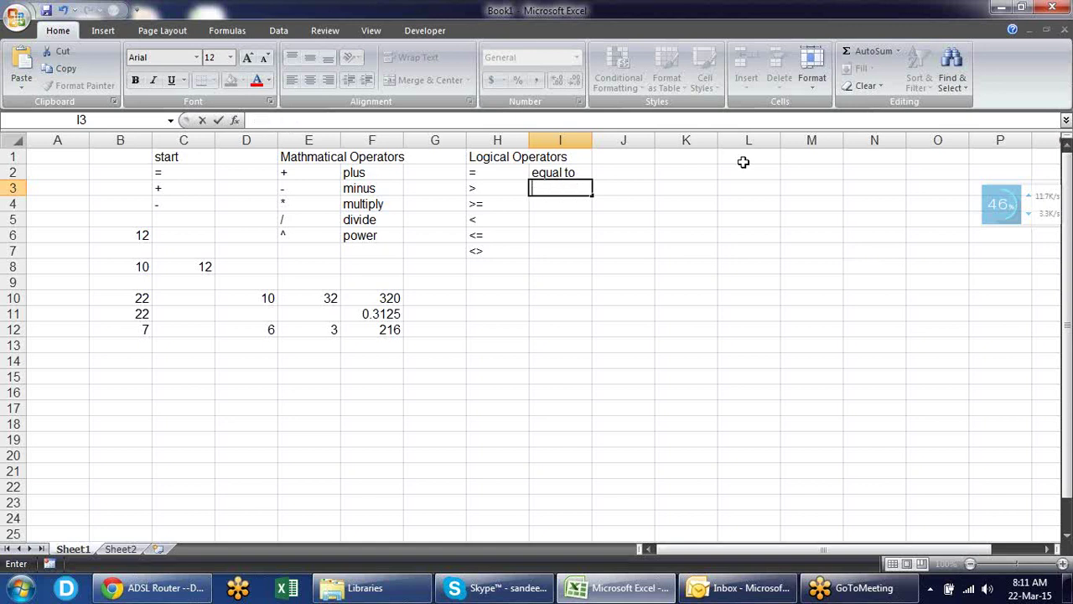
type("Greater then")
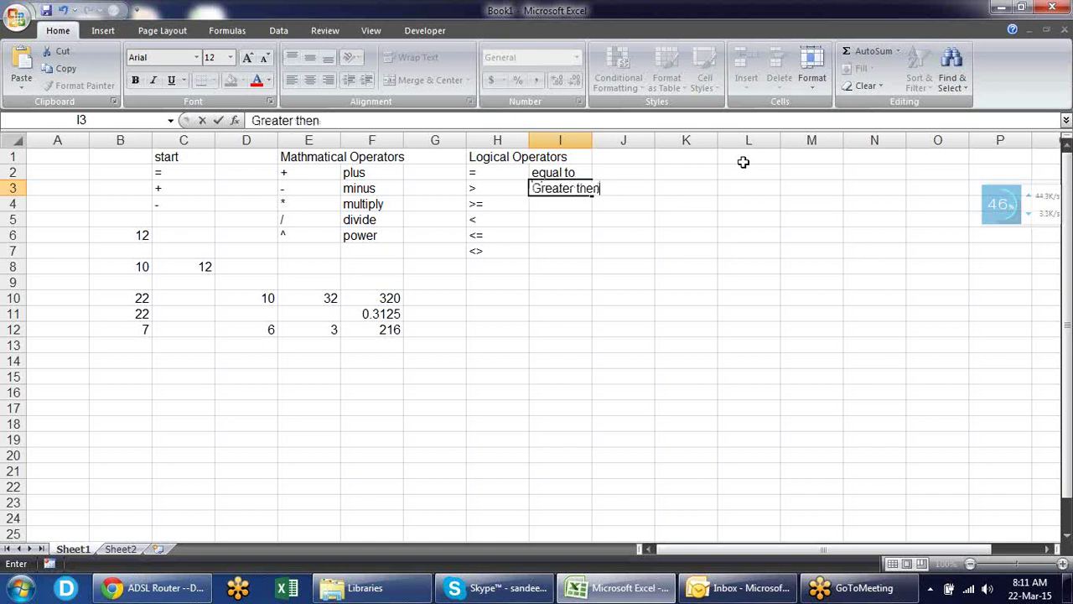
key("Return")
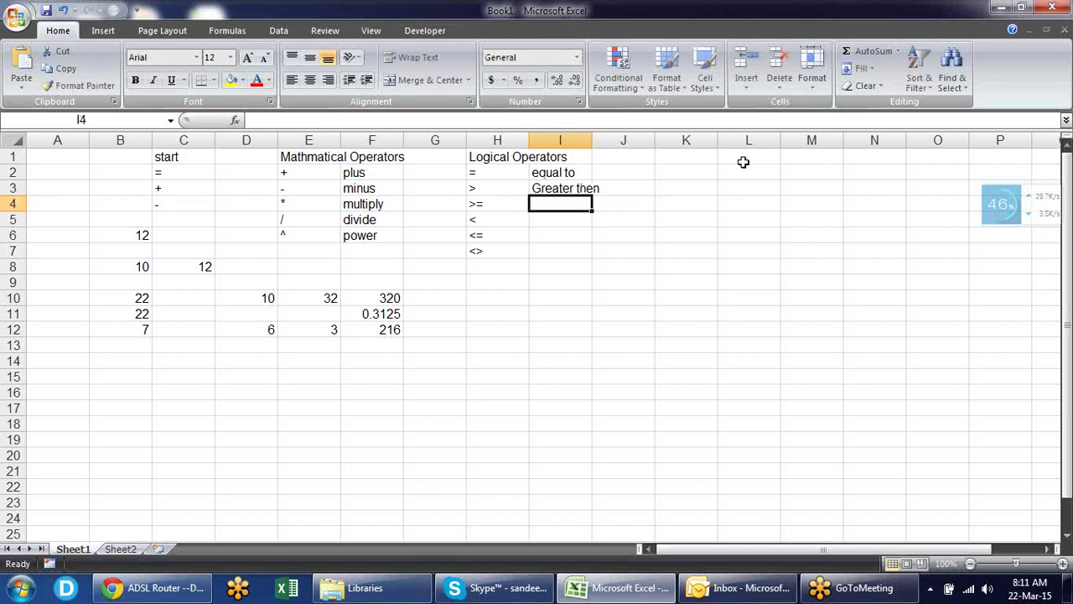
- Enter Greater then equal to in I4 and Less then in I5
key("ctrl+d")
key("F2")
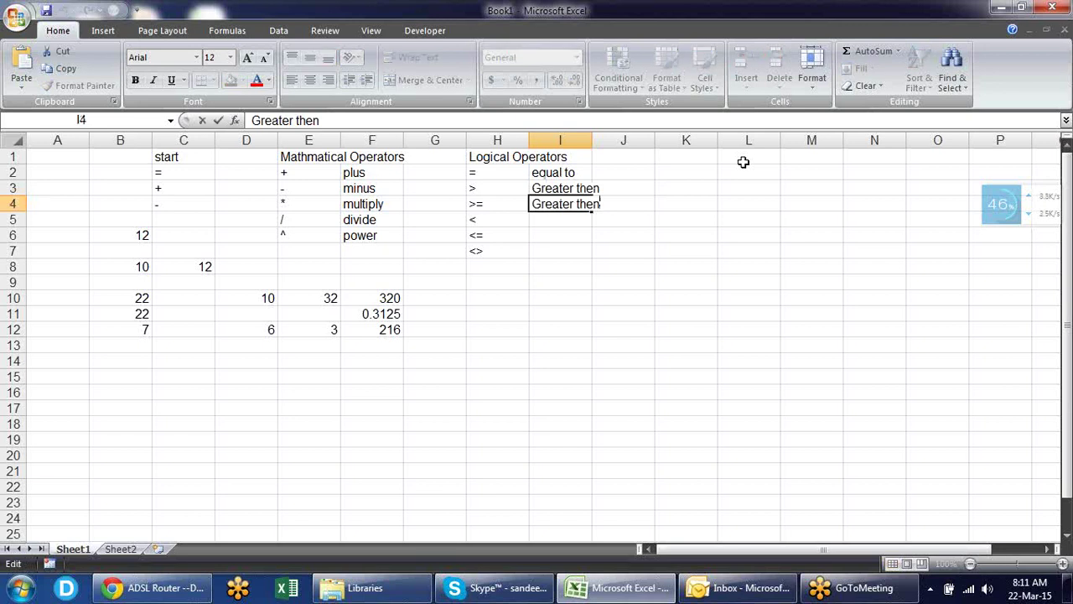
type("equal to")
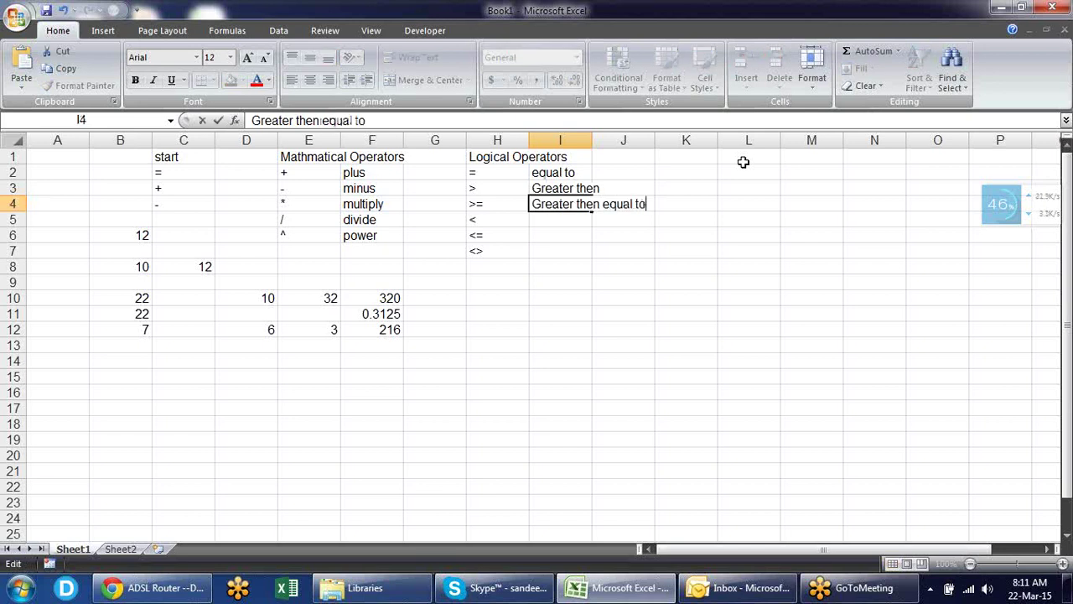
key("Return")
type("Less then")
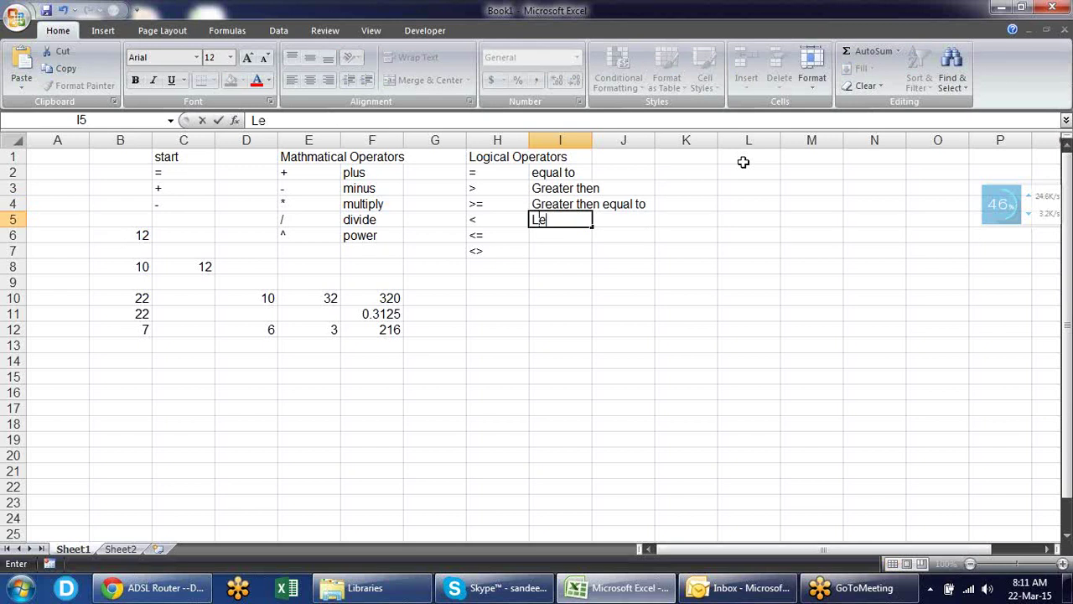
key("Return")
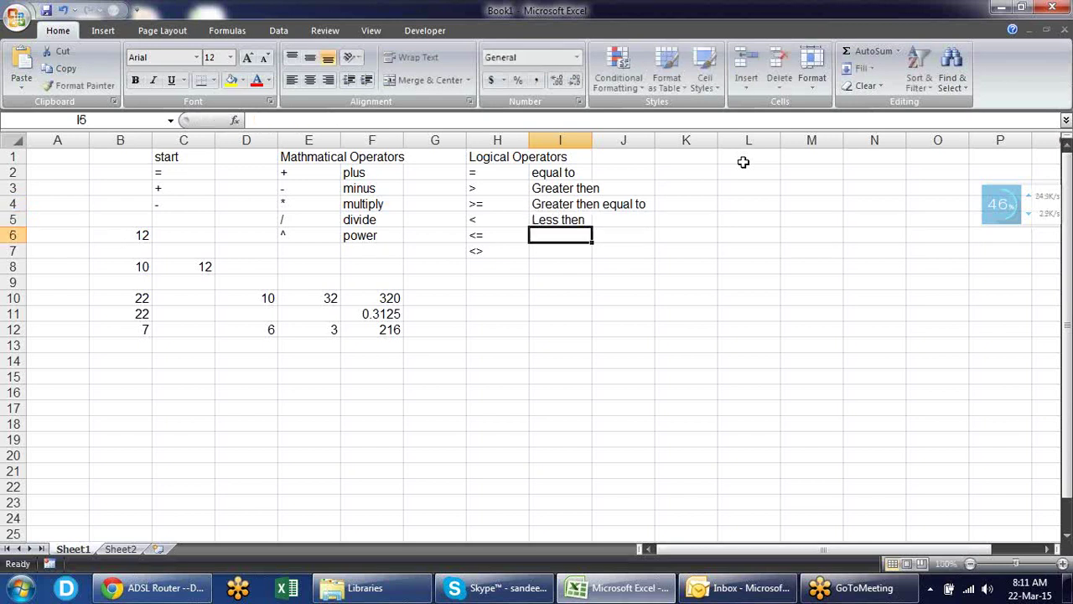
- Enter Less then equal to in I6 and Not equal to in I7
key("ctrl+d")
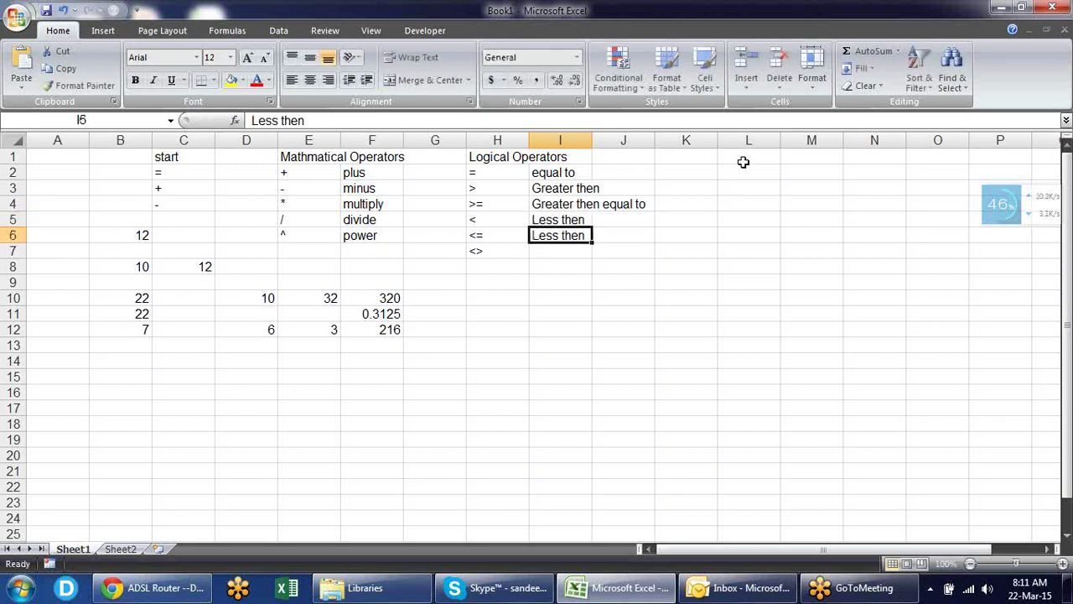
key("F2")
type("e")
type("qual to")
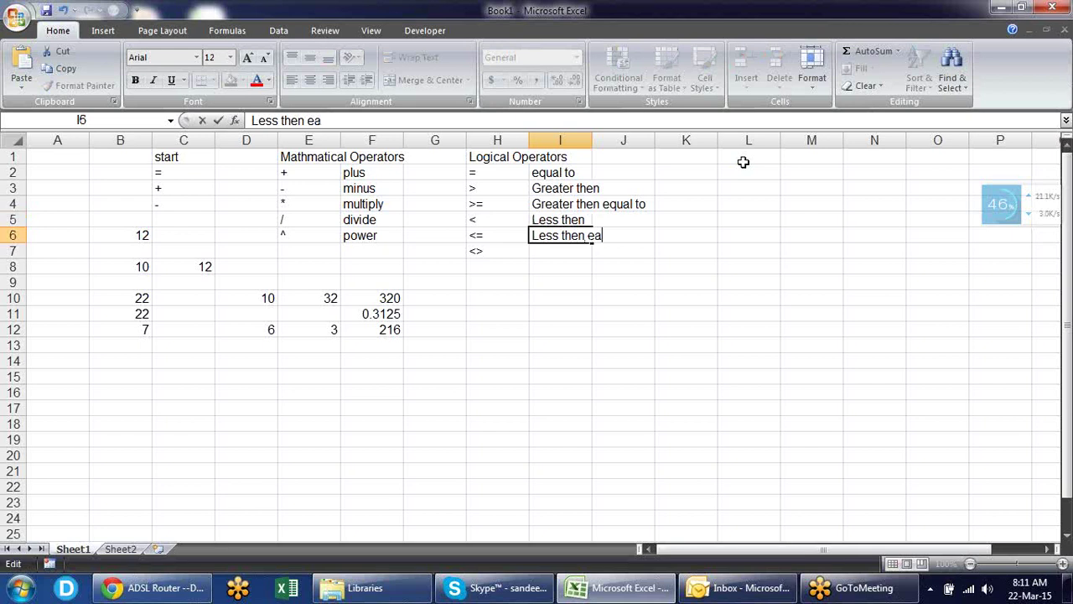
key("Return")
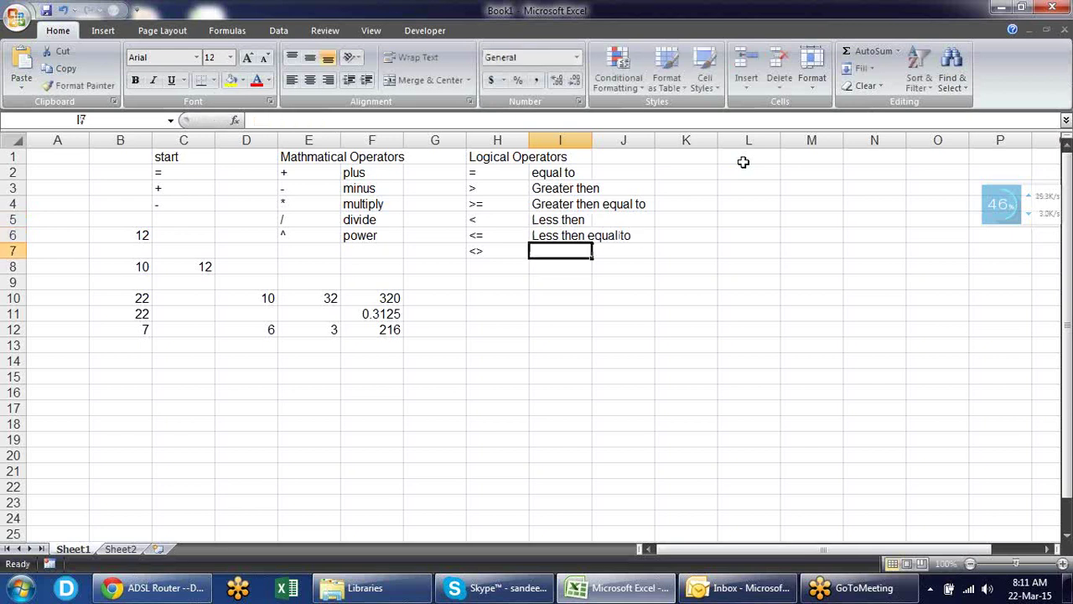
type("Not equ")
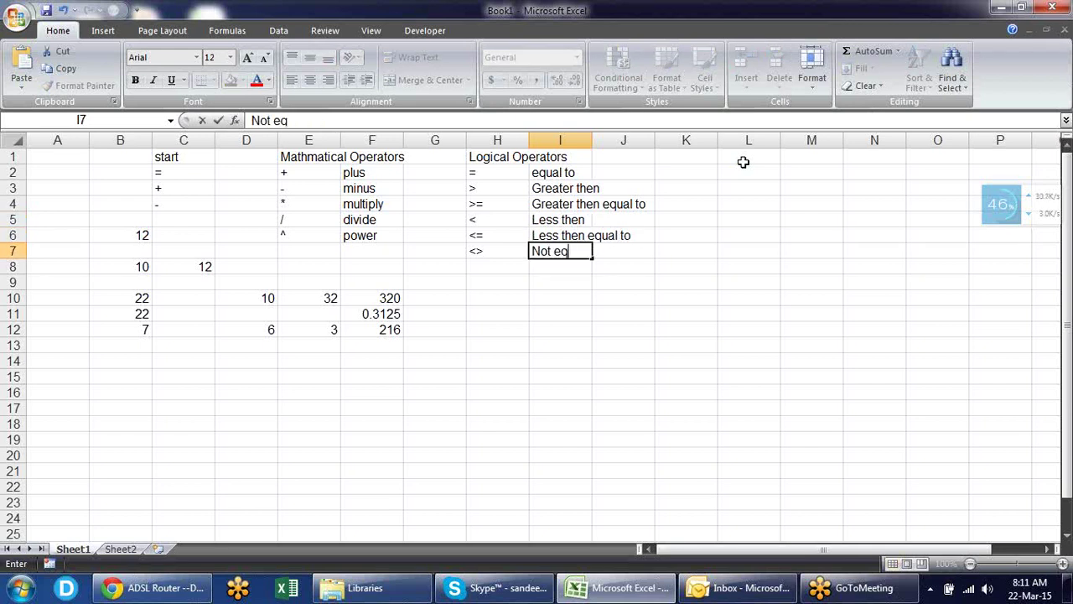
key("BackSpace")
type("ual to")
key("Return")
key("Return")
key("Return")
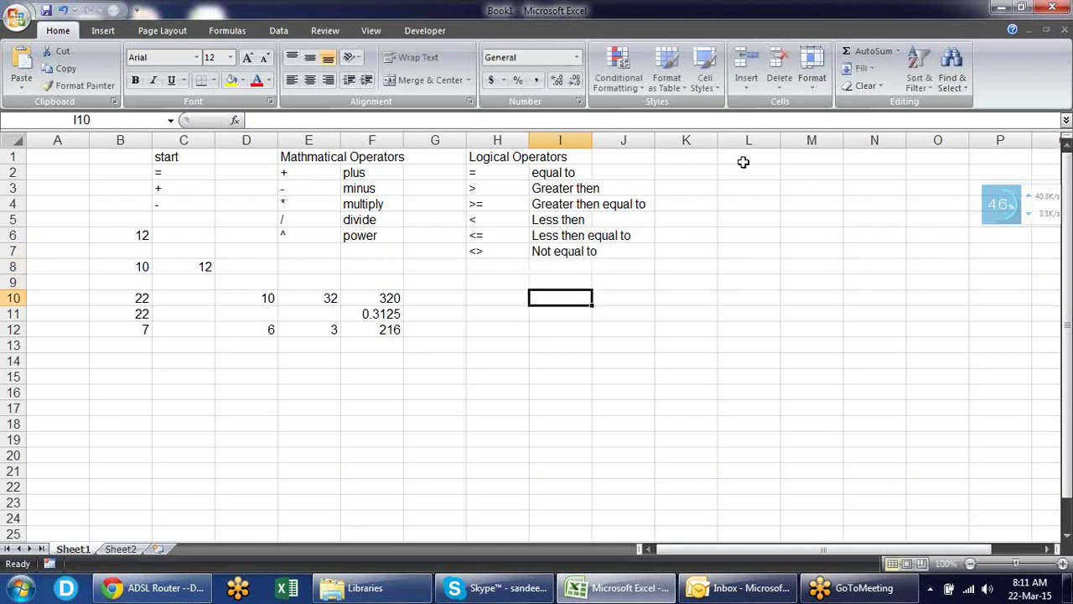
- Enter sample values 10 in H10 and 52 in I10
key("Left")
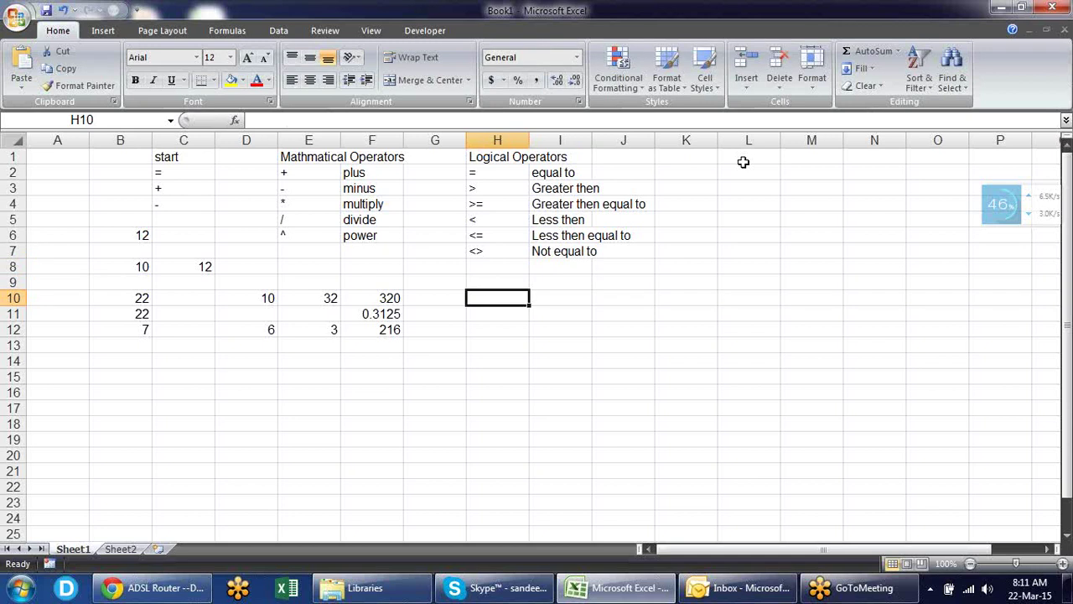
type("10")
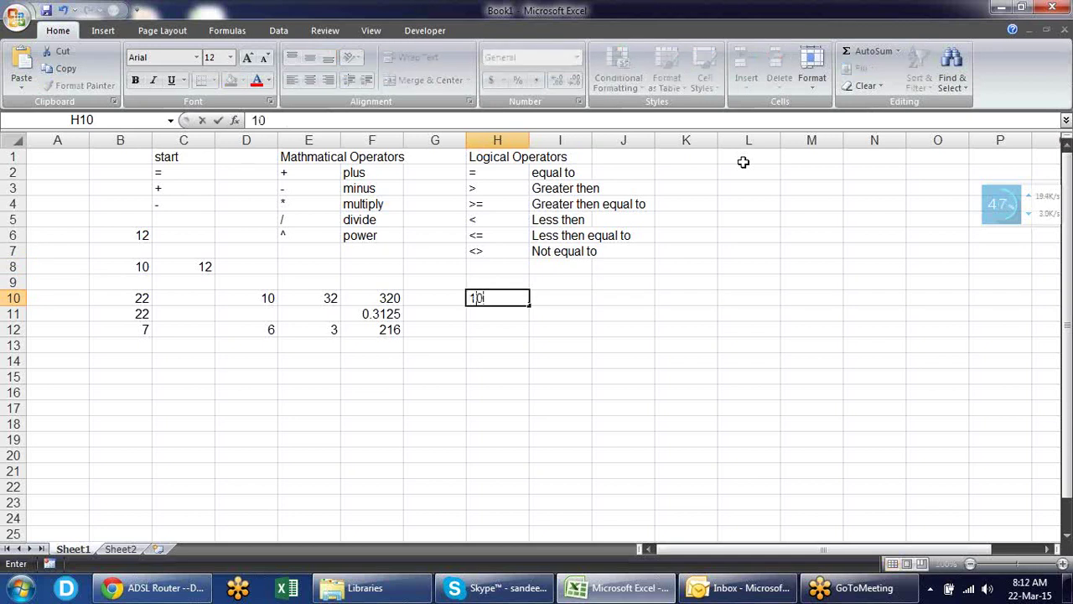
key("Tab")
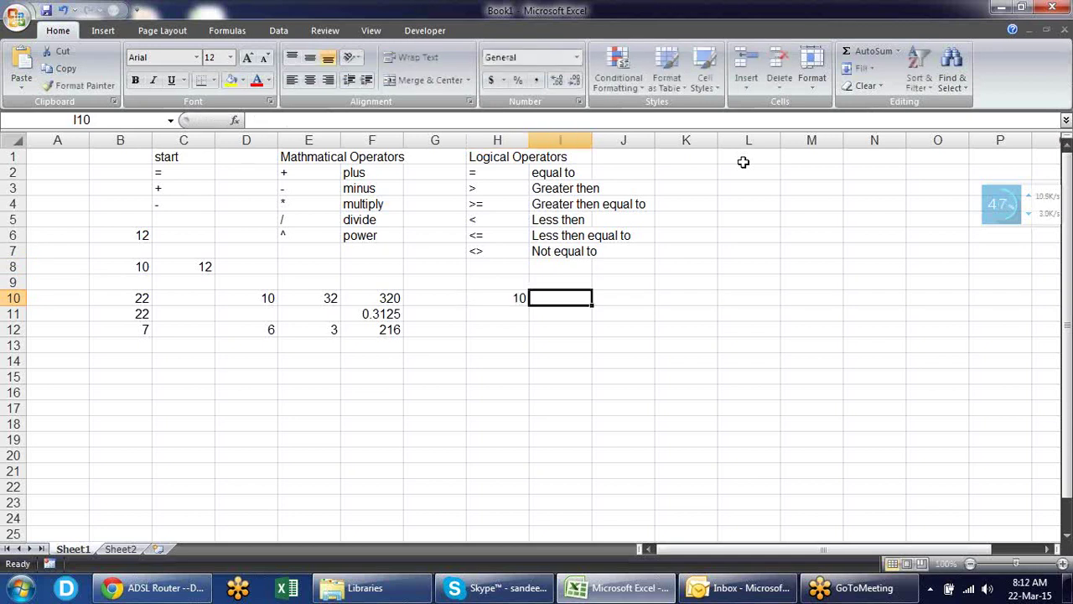
type("52")
key("Return")
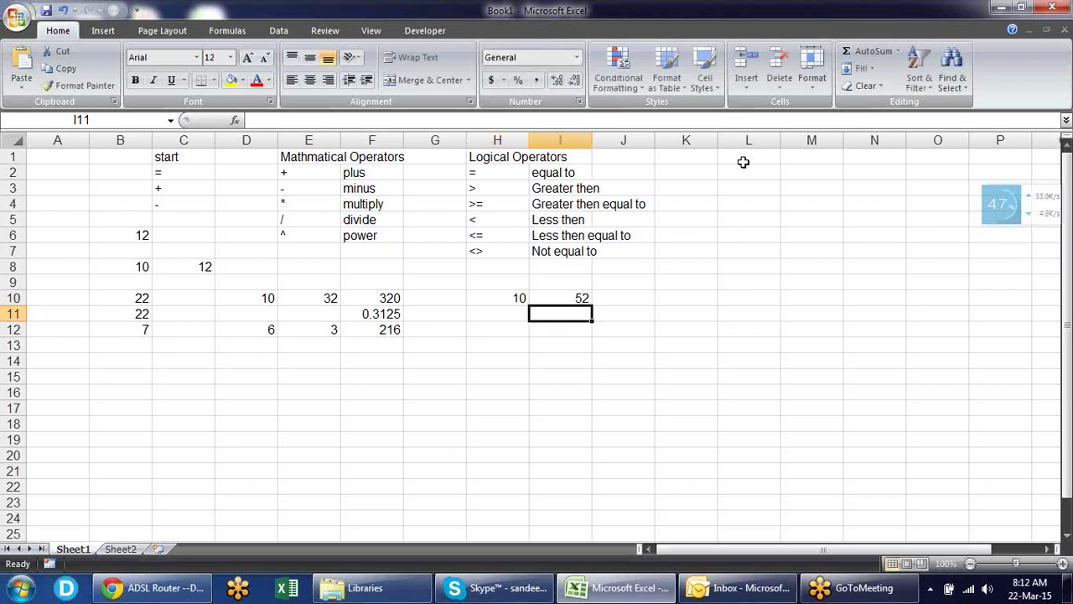
- Enter the comparison =H10>I10 in J10
key("Up")
key("Right")
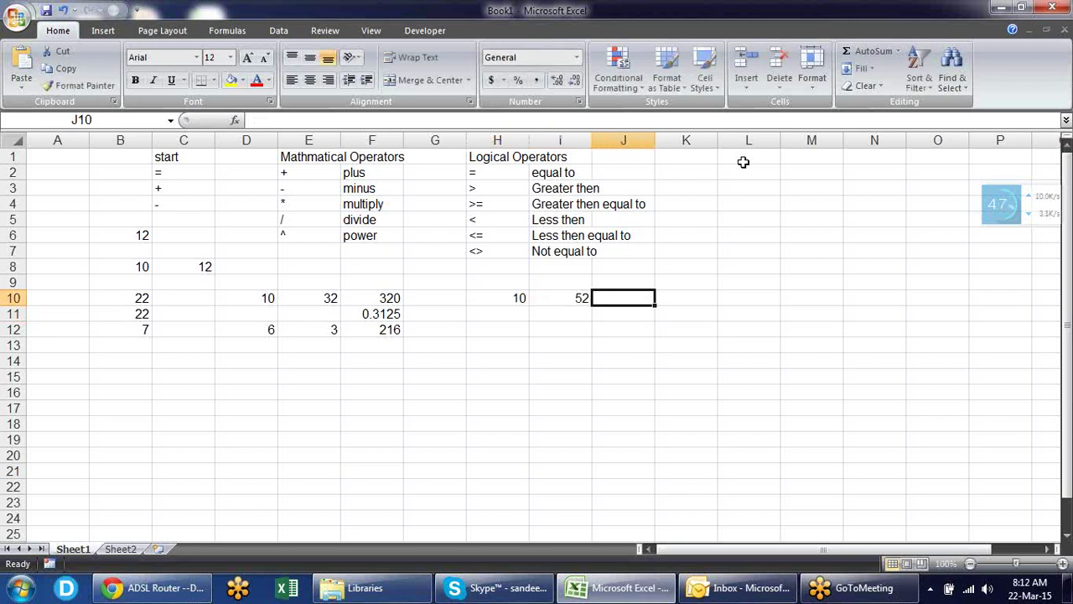
type("=")
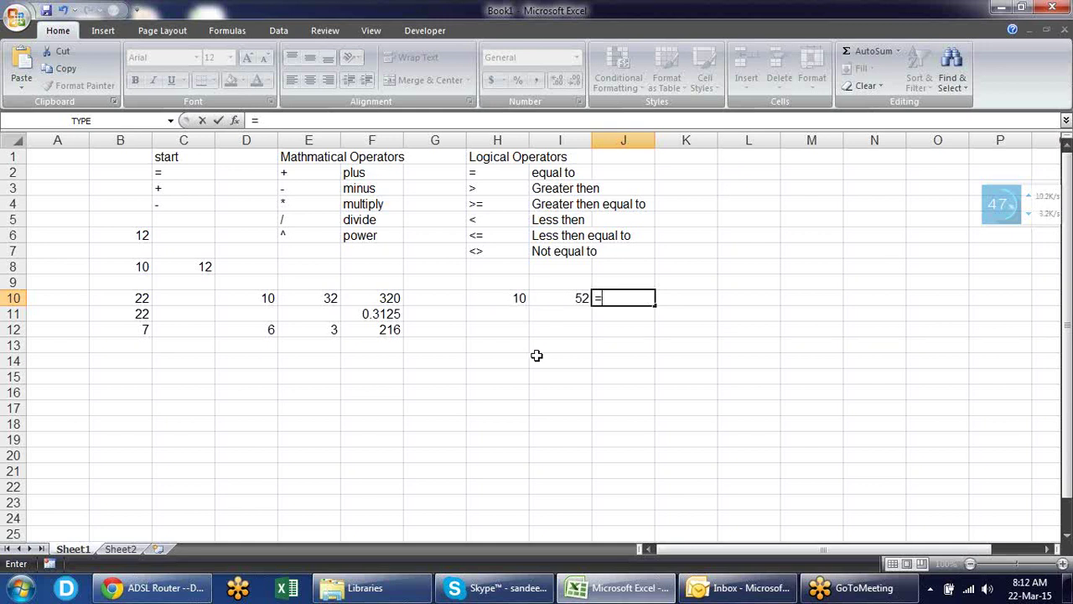
left_click(520, 300)
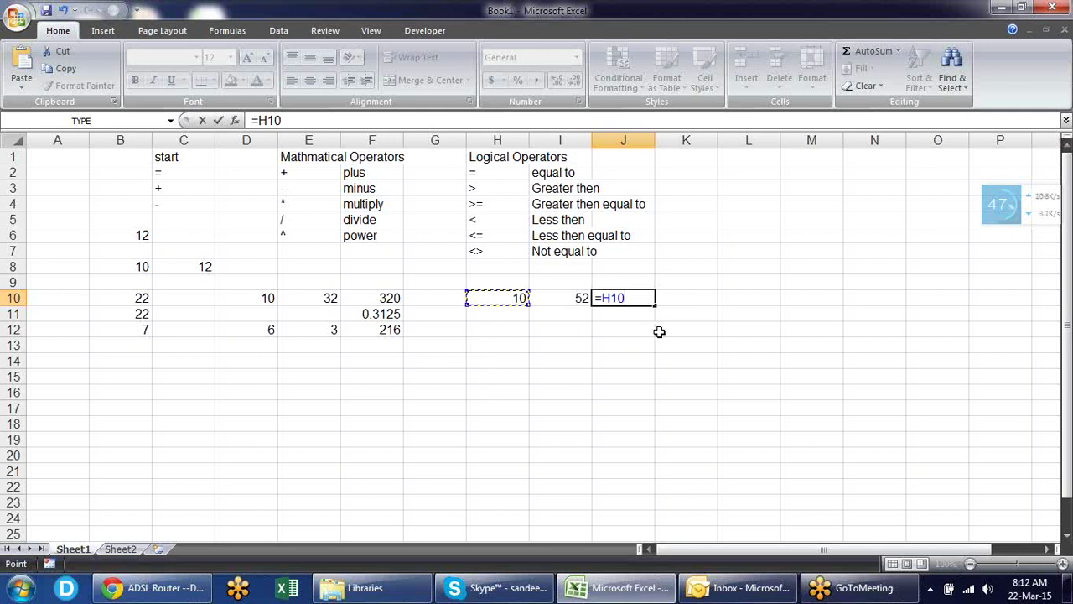
type(">")
left_click(584, 302)
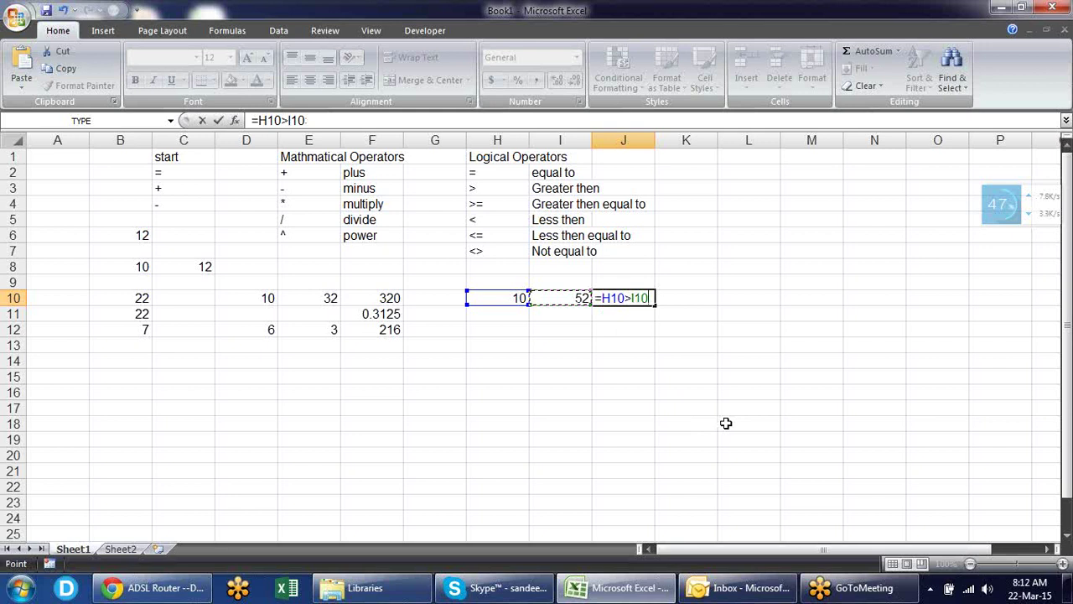
key("Return")
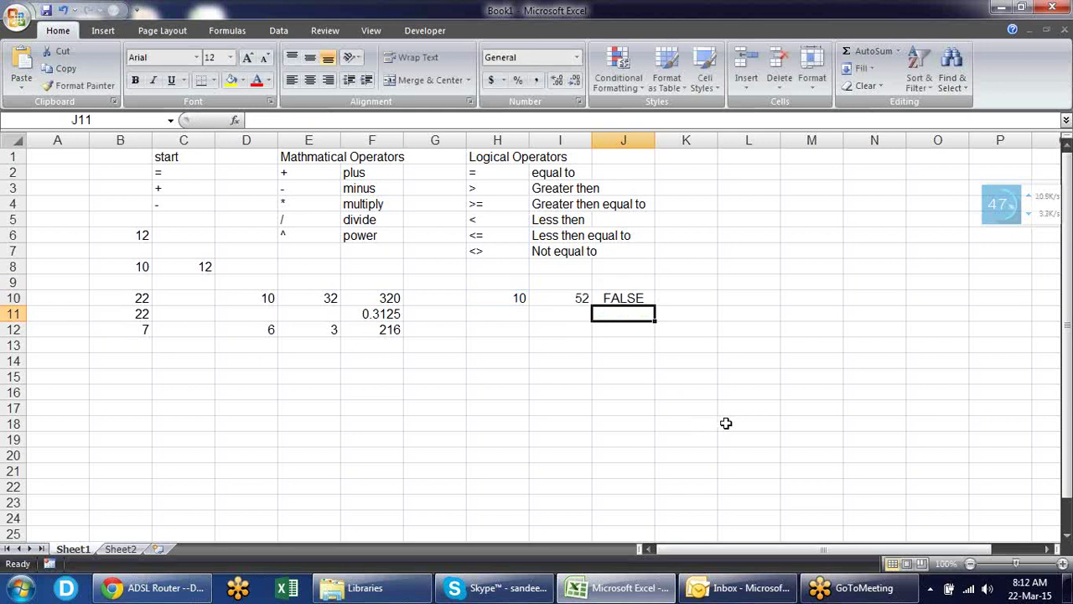
- Change H10 to 62 and review J10's formula, which now returns TRUE
key("Up")
key("Left")
key("Left")
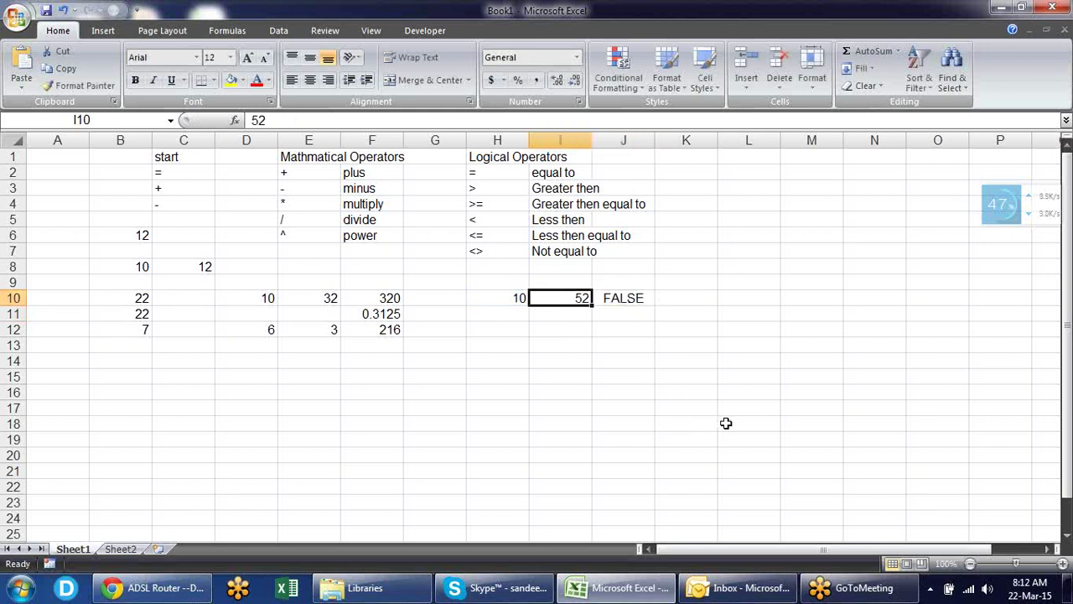
type("62")
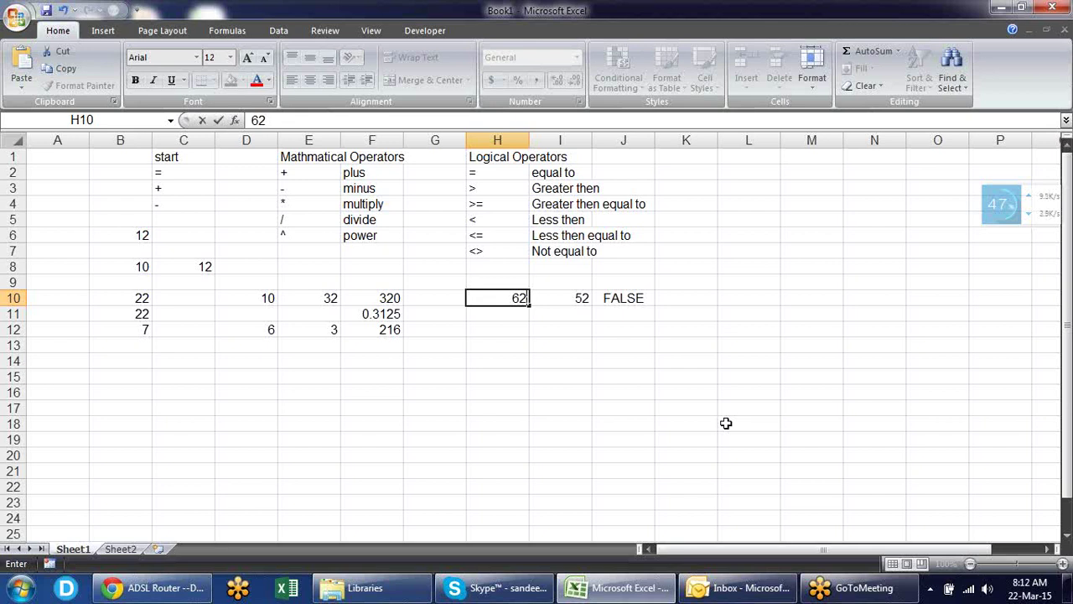
key("Return")
key("Up")
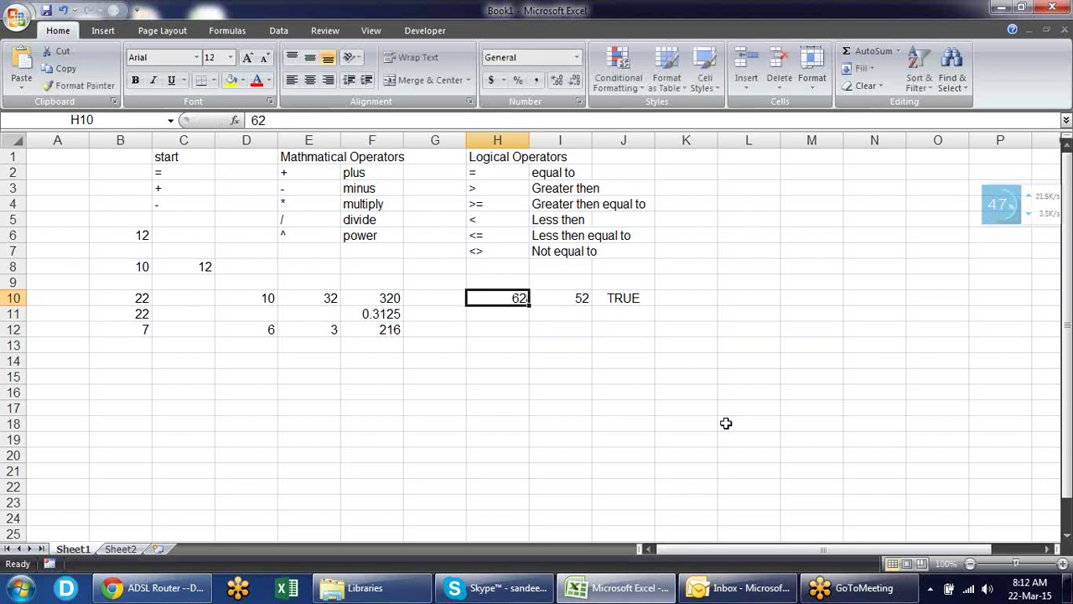
key("Right")
key("Right")
key("F2")
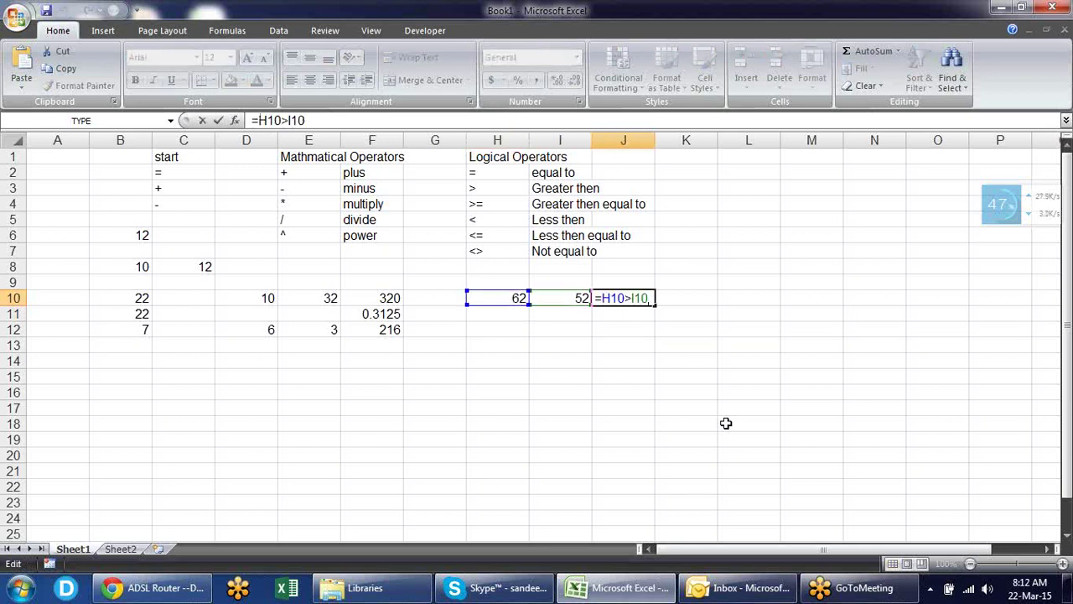
key("Escape")
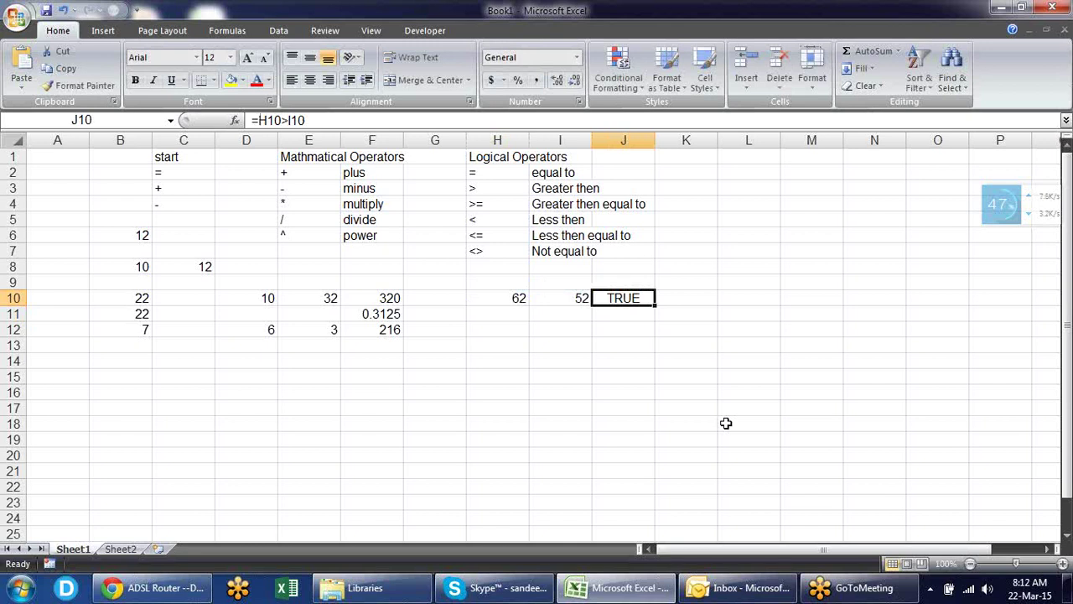
key("Down")
type("=")
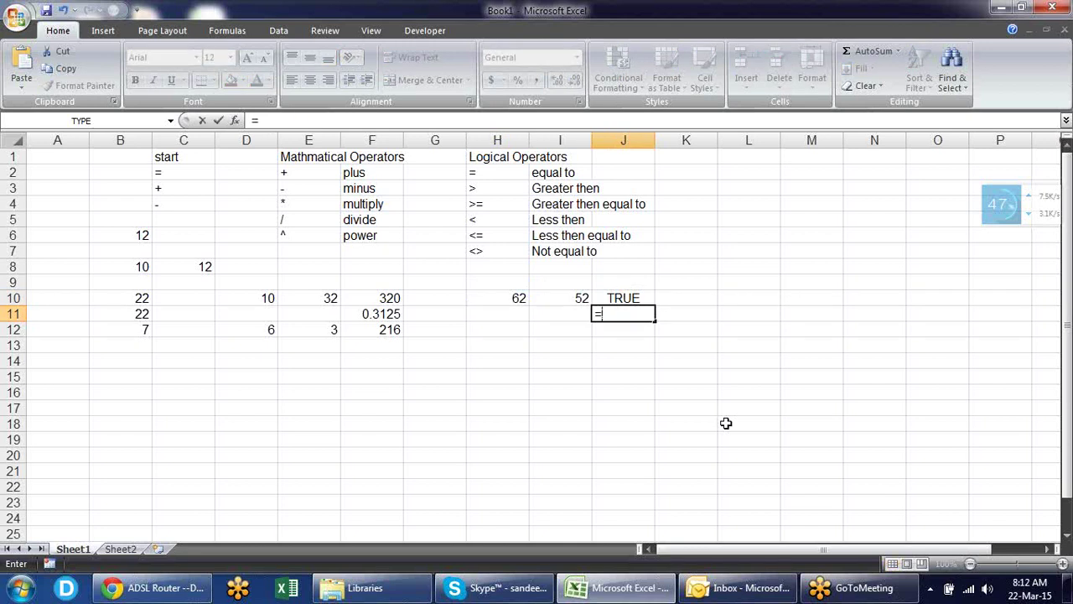
- Enter the equal-to comparison =H10=I10 in J11, returning FALSE
left_click(520, 297)
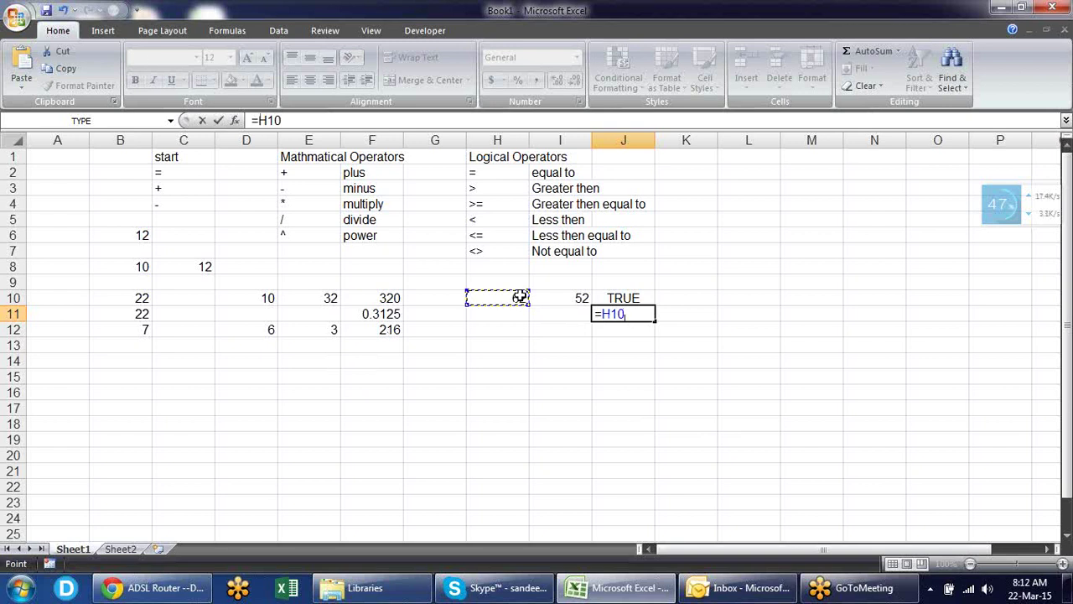
type("=")
left_click(580, 298)
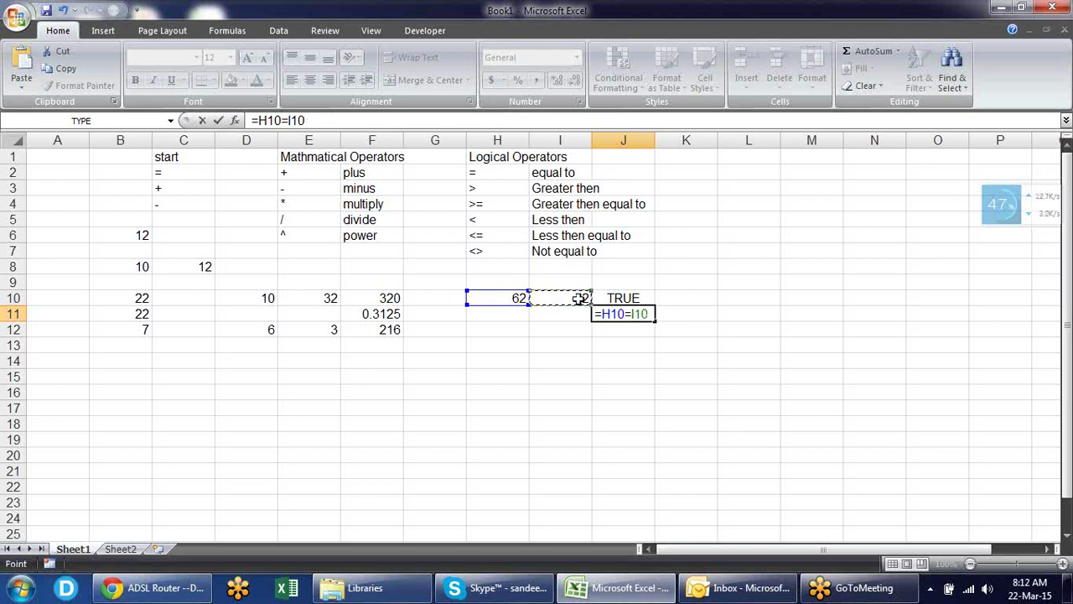
key("Return")
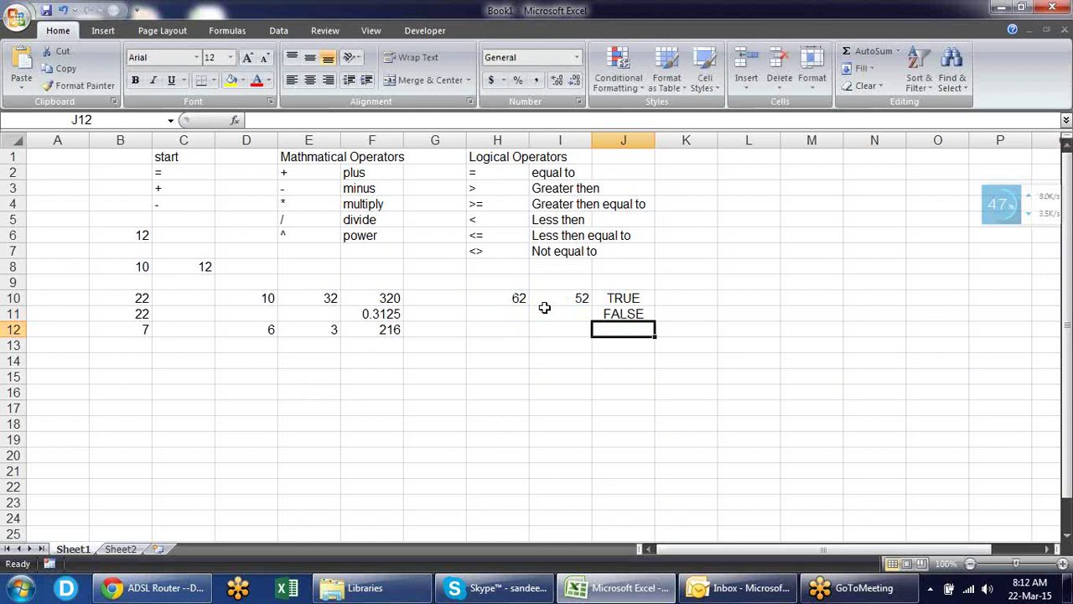
- Enter the not-equal-to comparison =H10<>I10 in J12, returning TRUE
type("=")
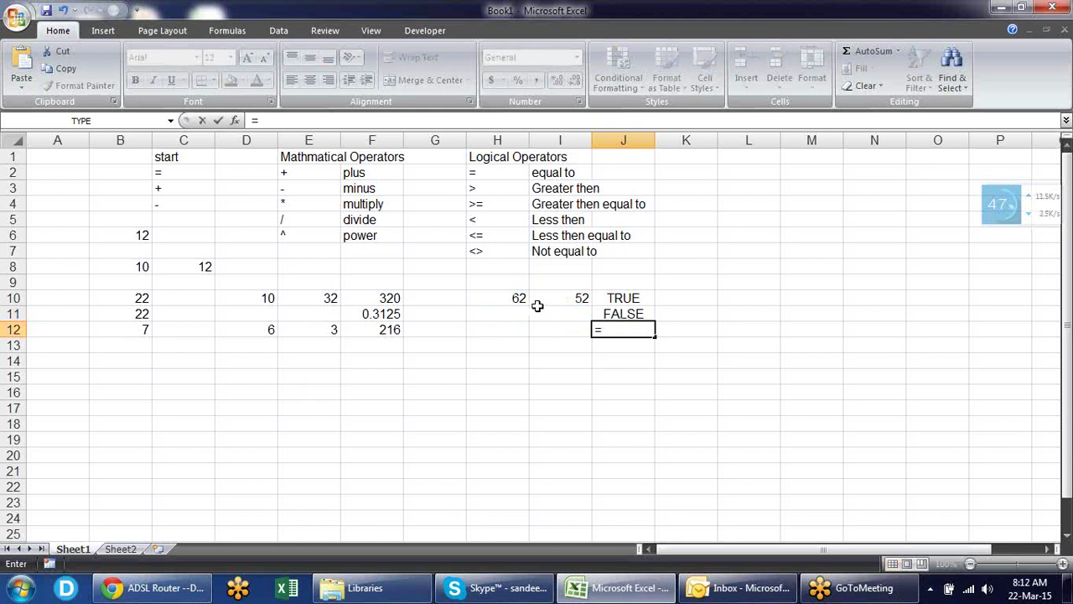
left_click(519, 299)
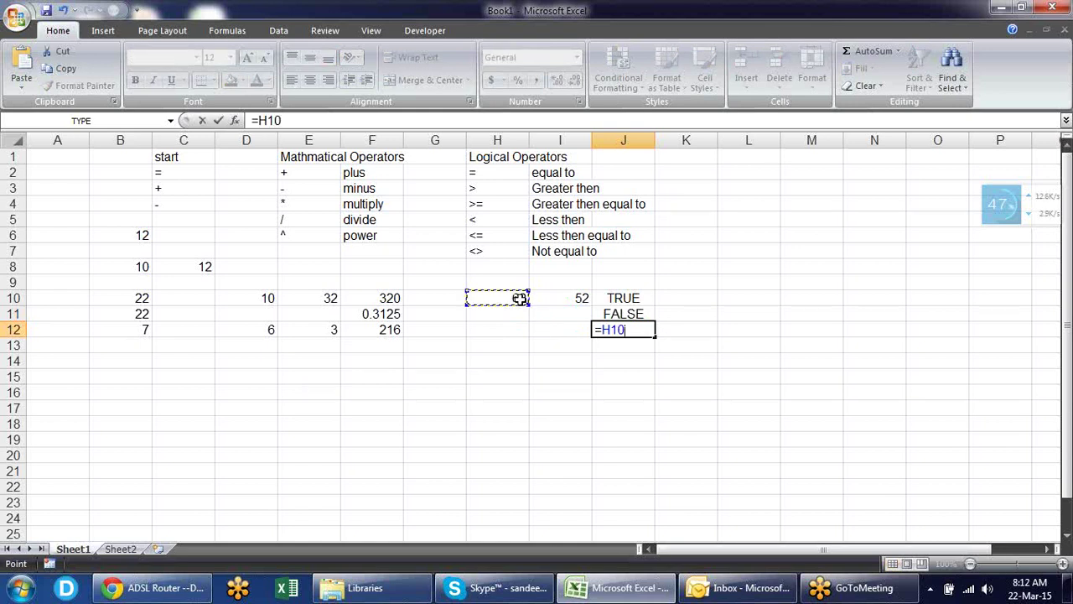
type("<>")
left_click(587, 296)
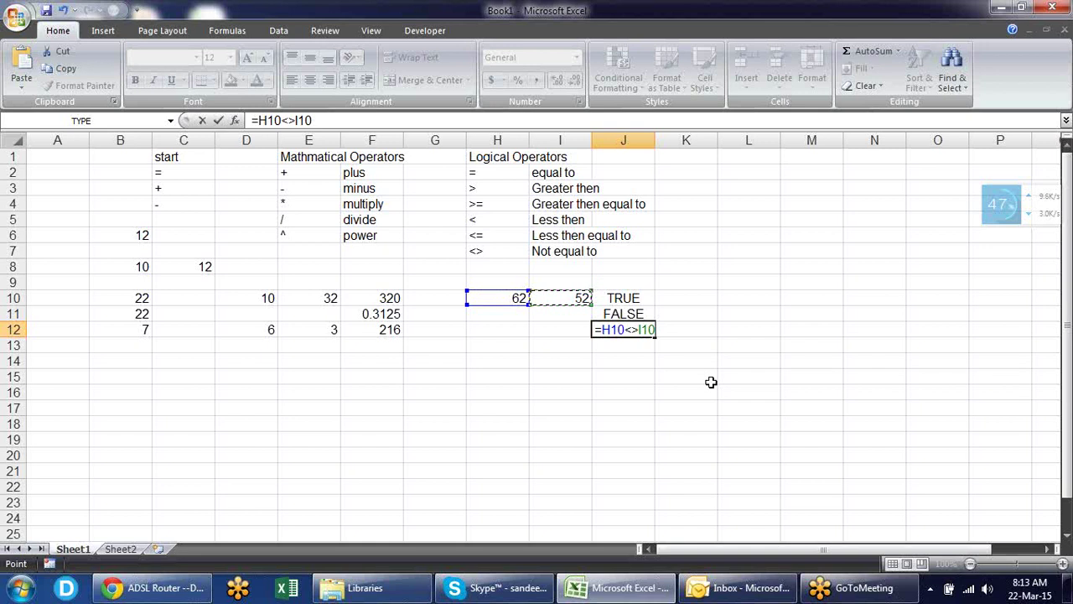
key("Return")
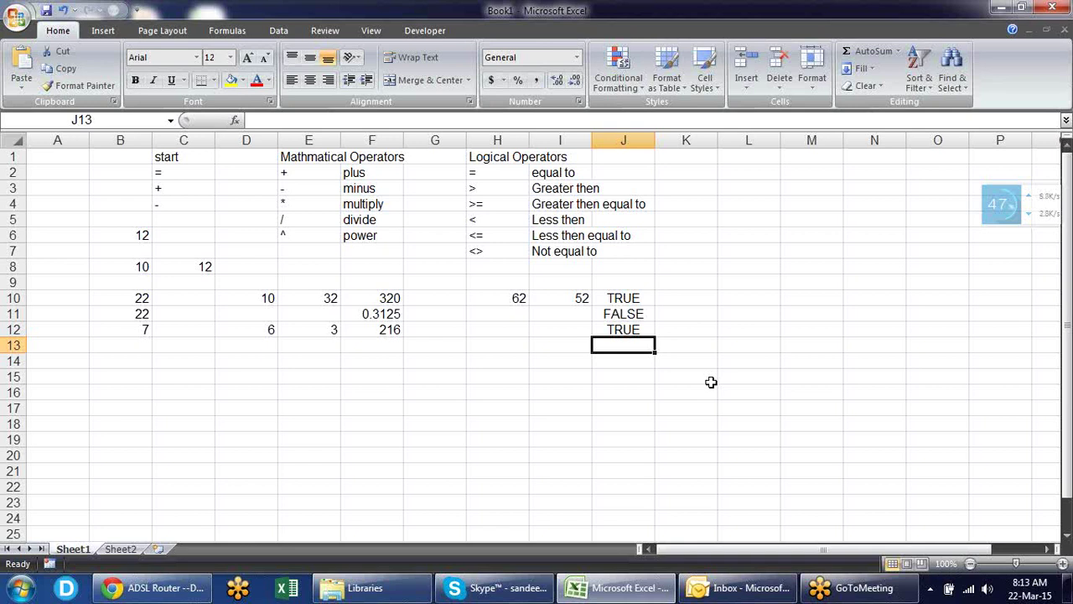
key("Left")
key("Left")
- Put 10 in both H13 and I13 and enter =H13>I13 in J13
type("10")
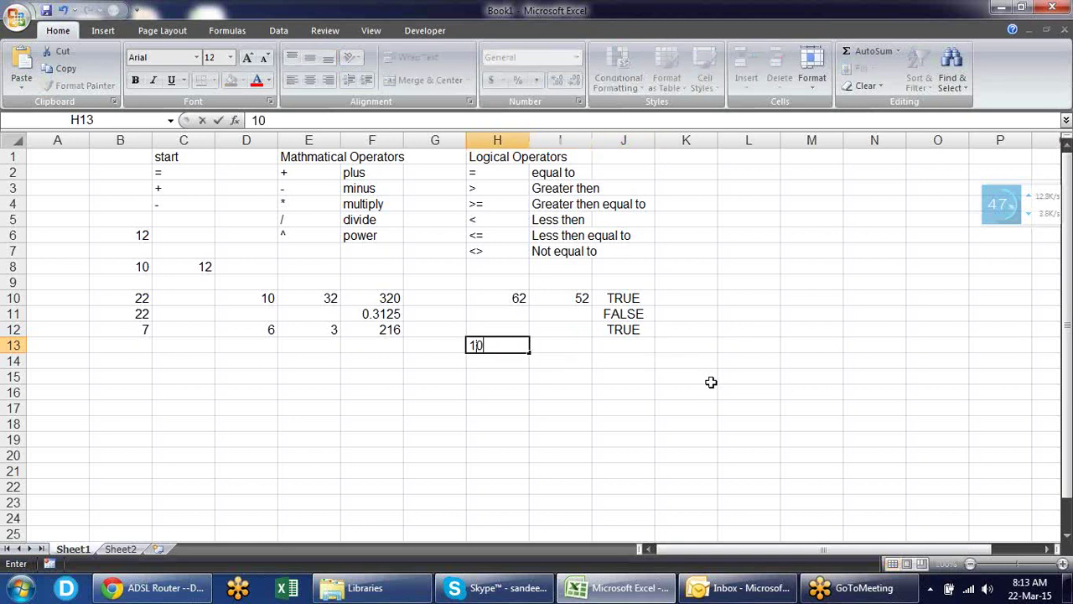
key("Tab")
type("10")
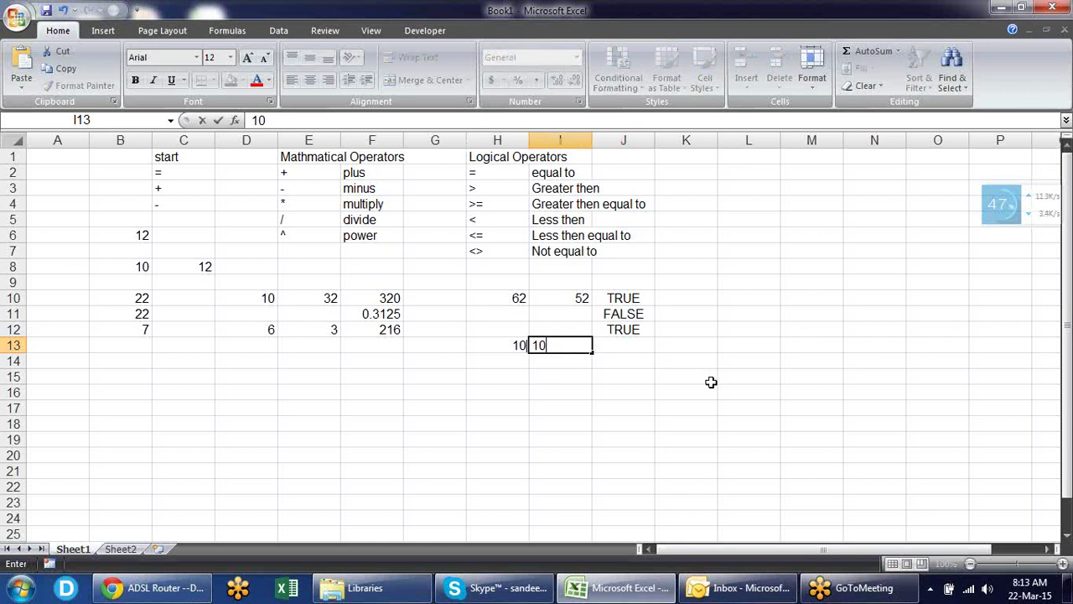
key("Tab")
key("Tab")
key("shift+Tab")
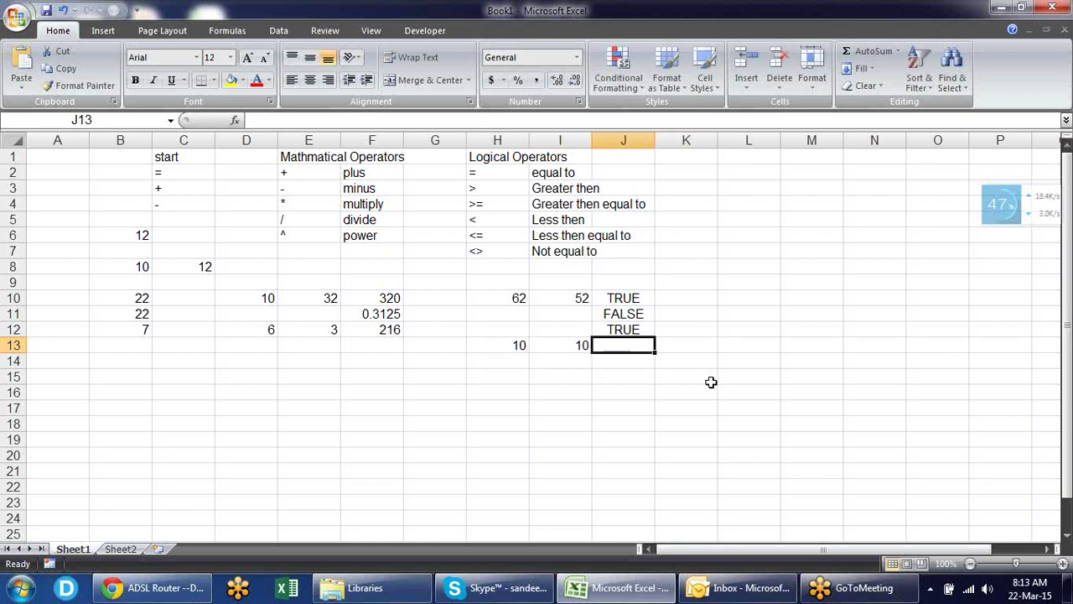
type("=")
key("Left")
key("Left")
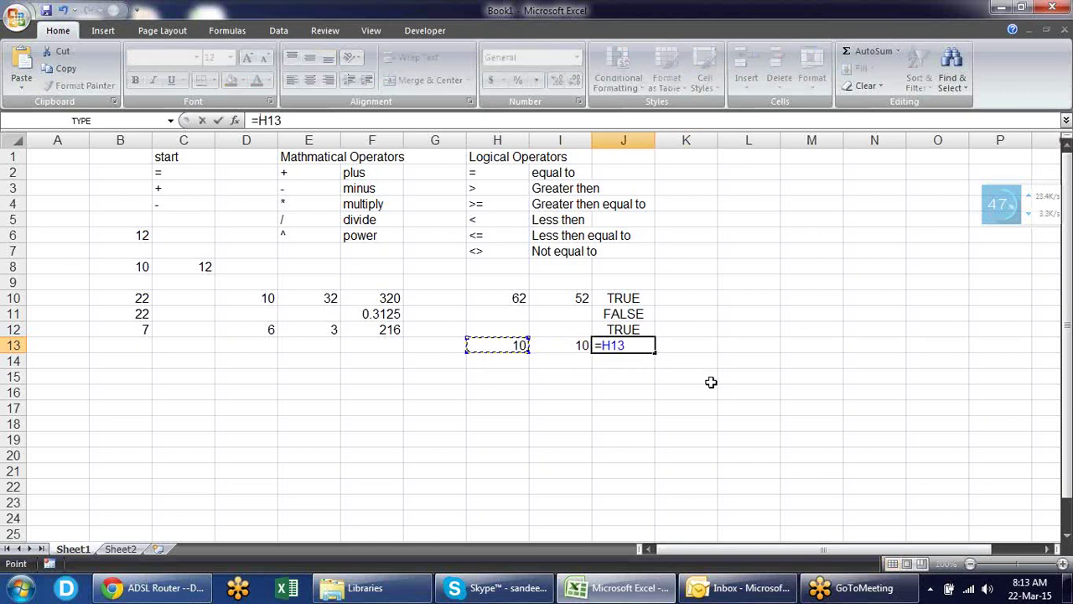
type(">")
key("Left")
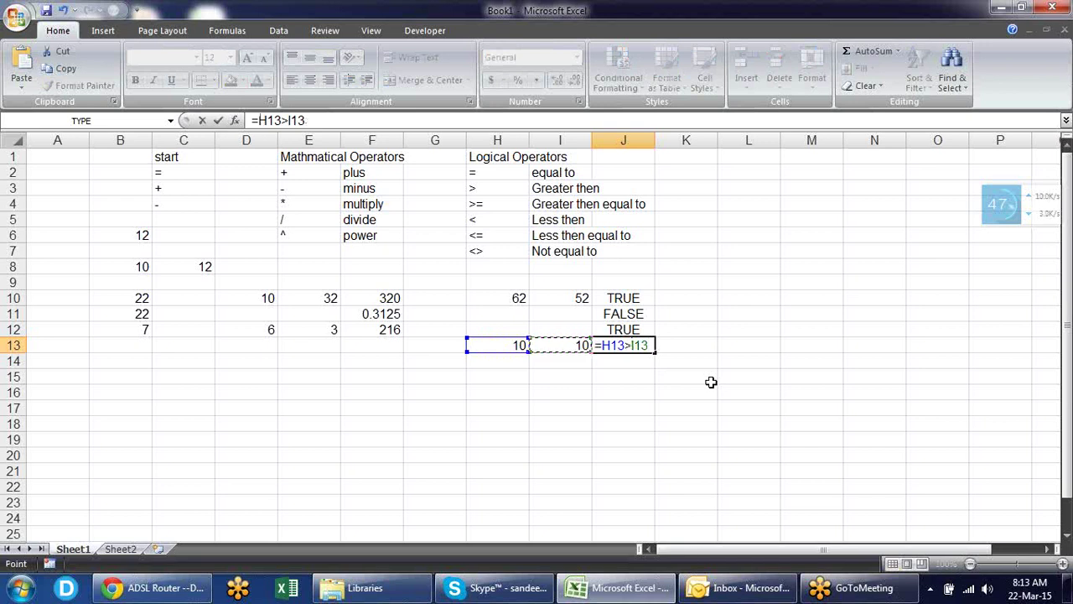
key("Return")
- Change J13's formula to =H13>=I13, which returns TRUE
key("Up")
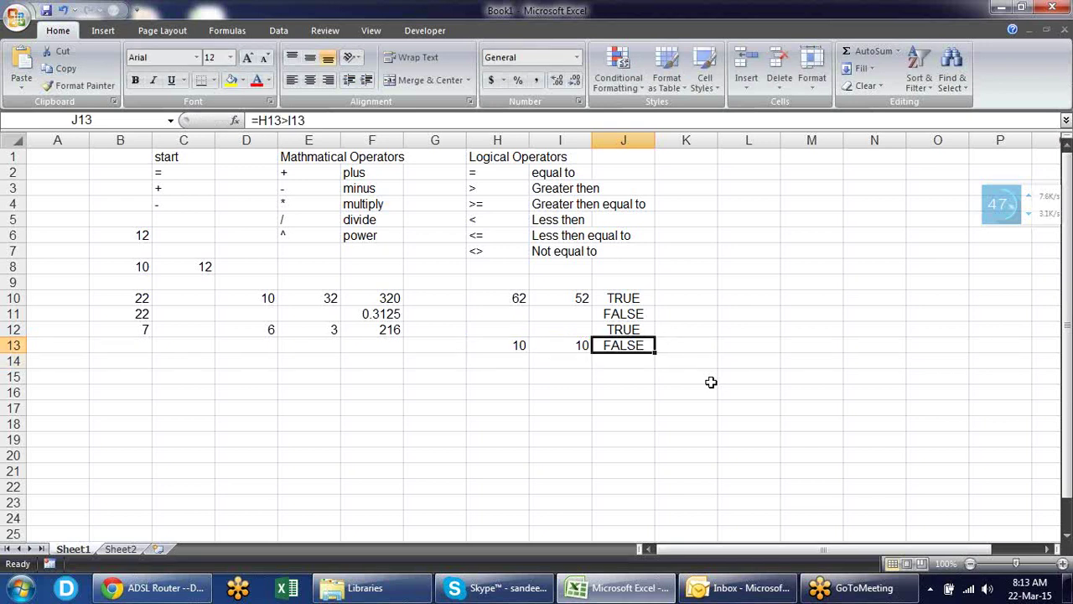
key("F2")
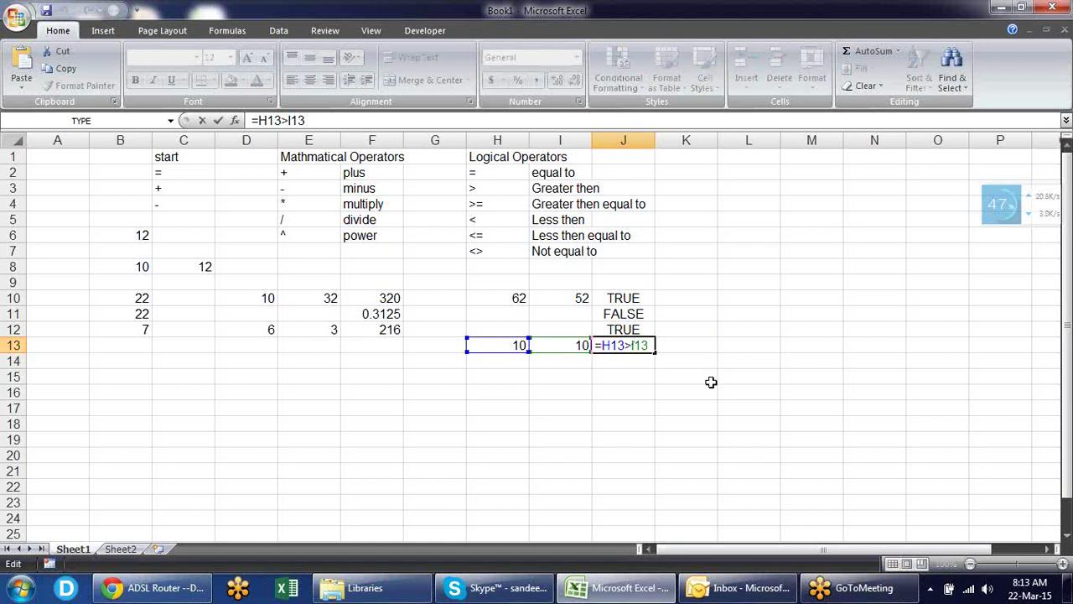
type("=")
key("Return")
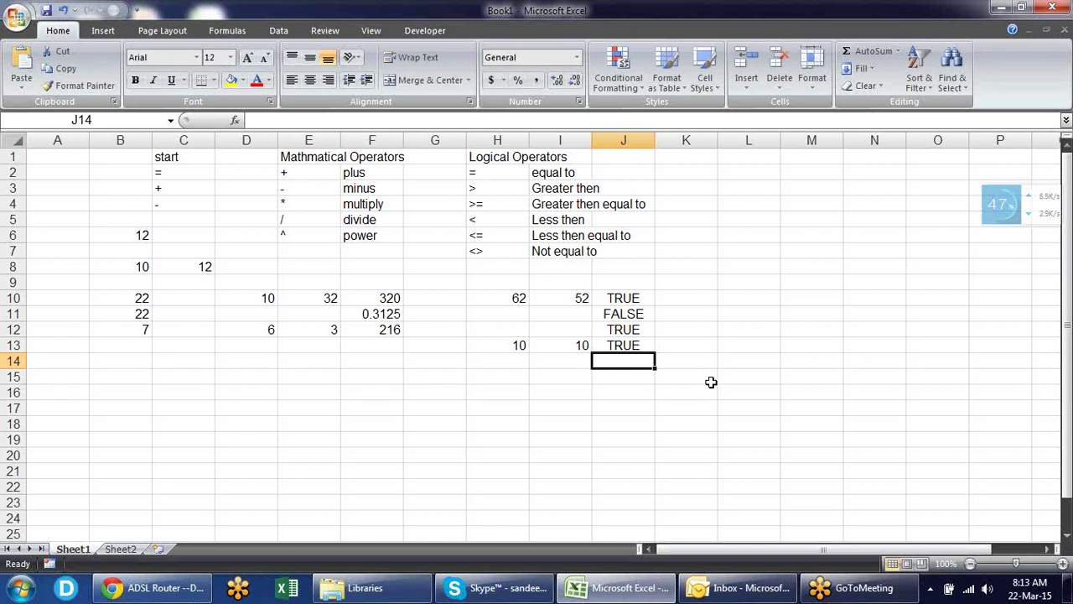
left_click(712, 160)
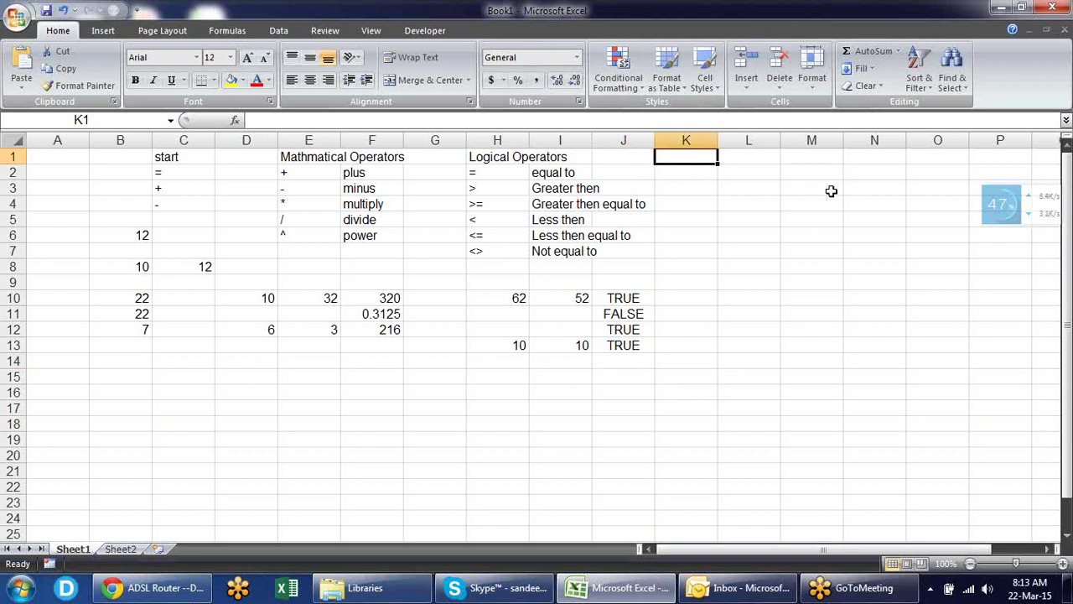
- Head K1 'Text operator' and list & with 'concatenate' in K2 and L2
type("T")
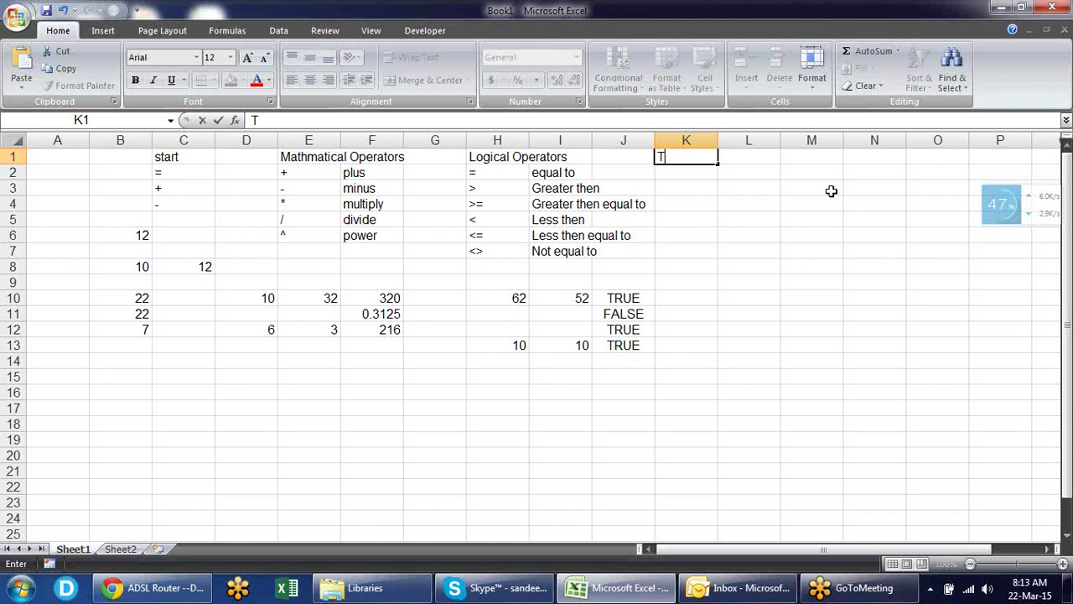
type("ext operator")
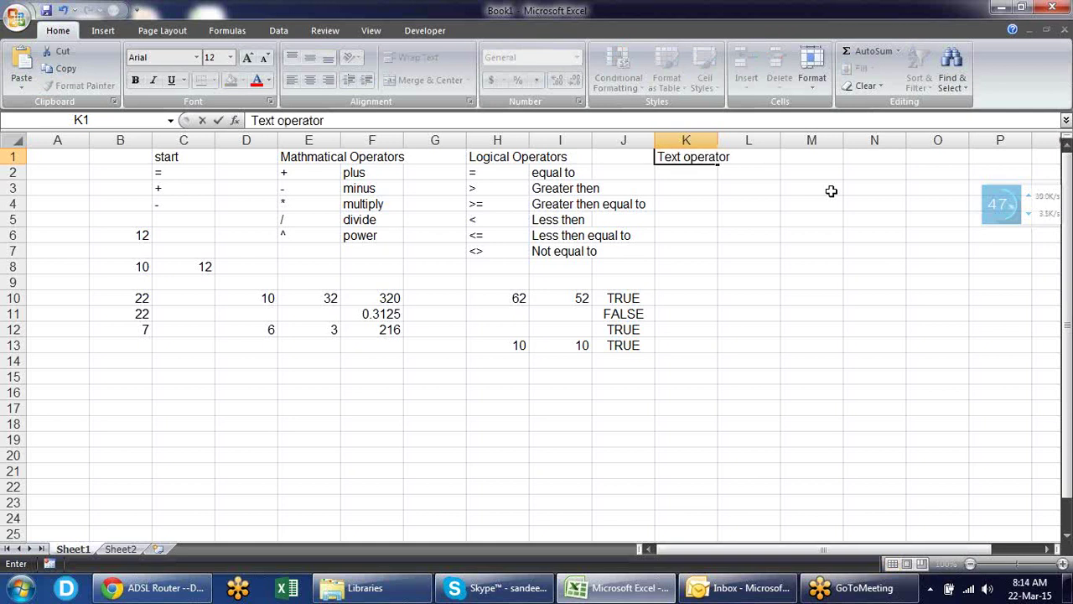
key("Return")
type("&")
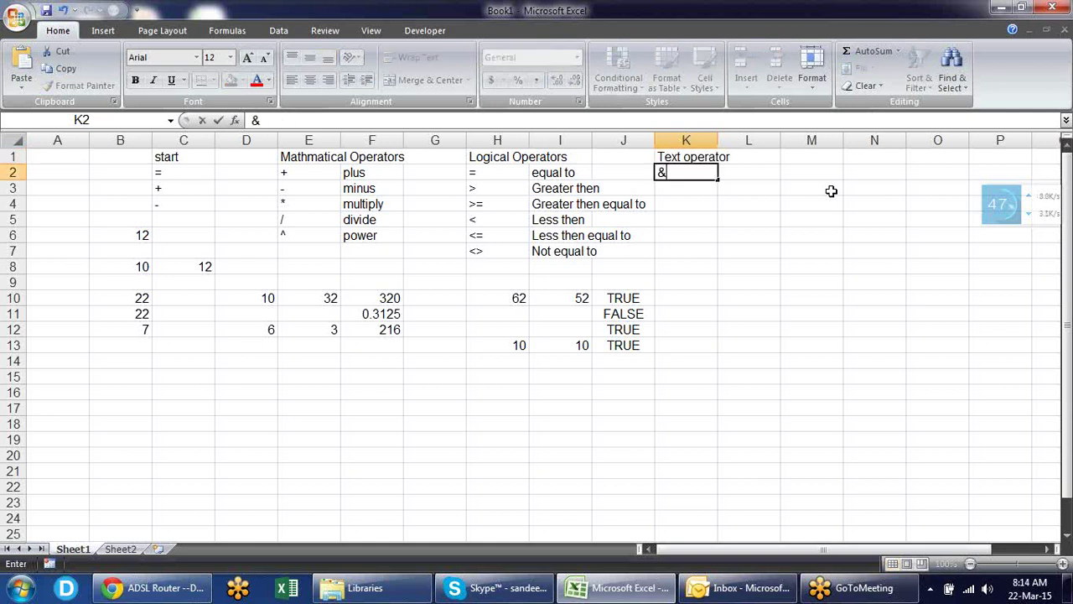
key("Tab")
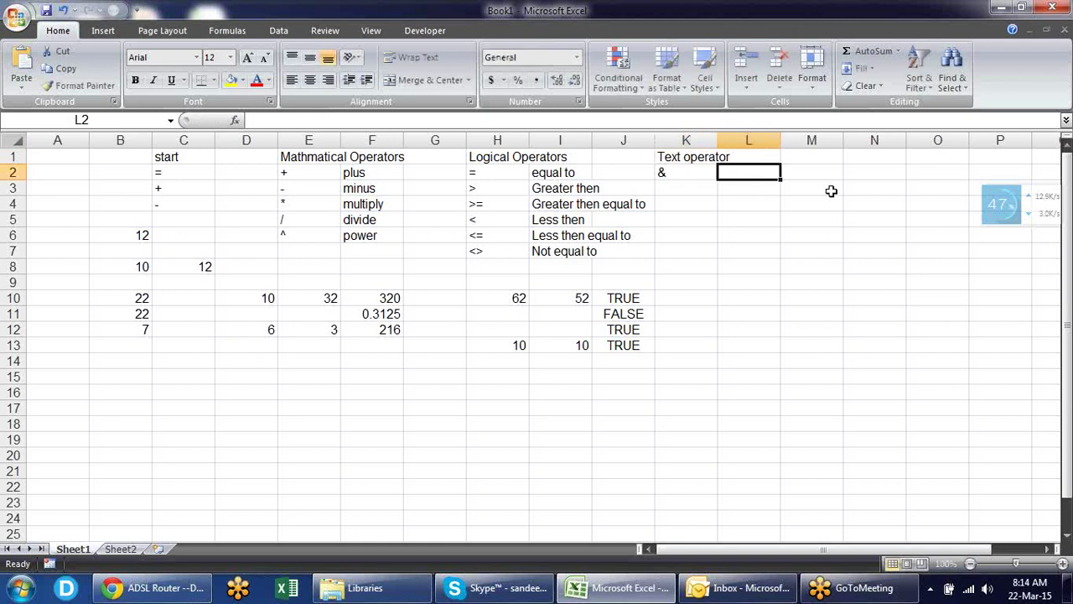
type("con")
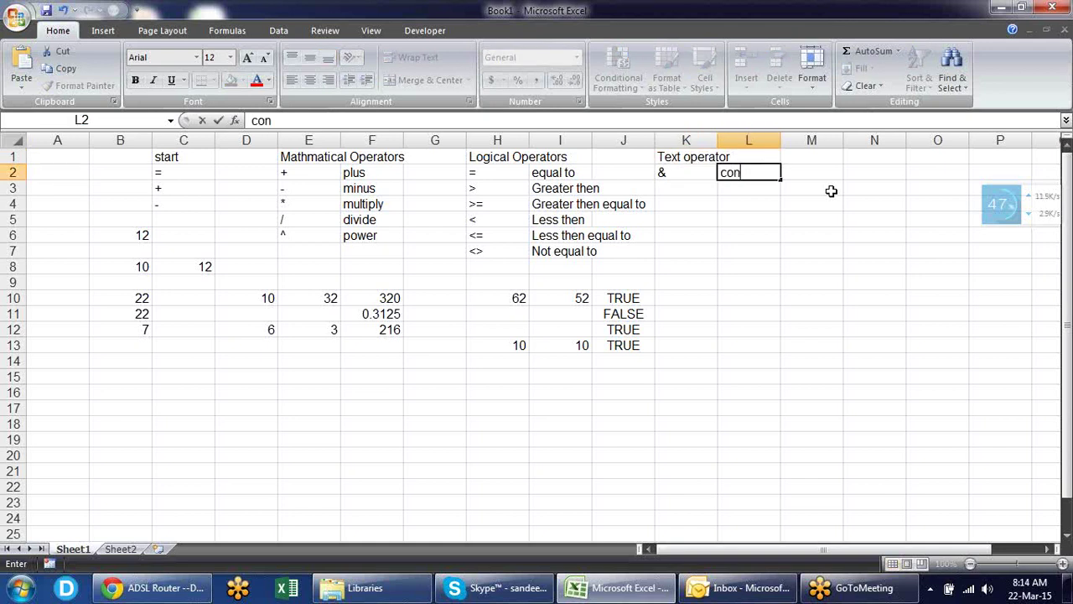
type("catenate")
key("Return")
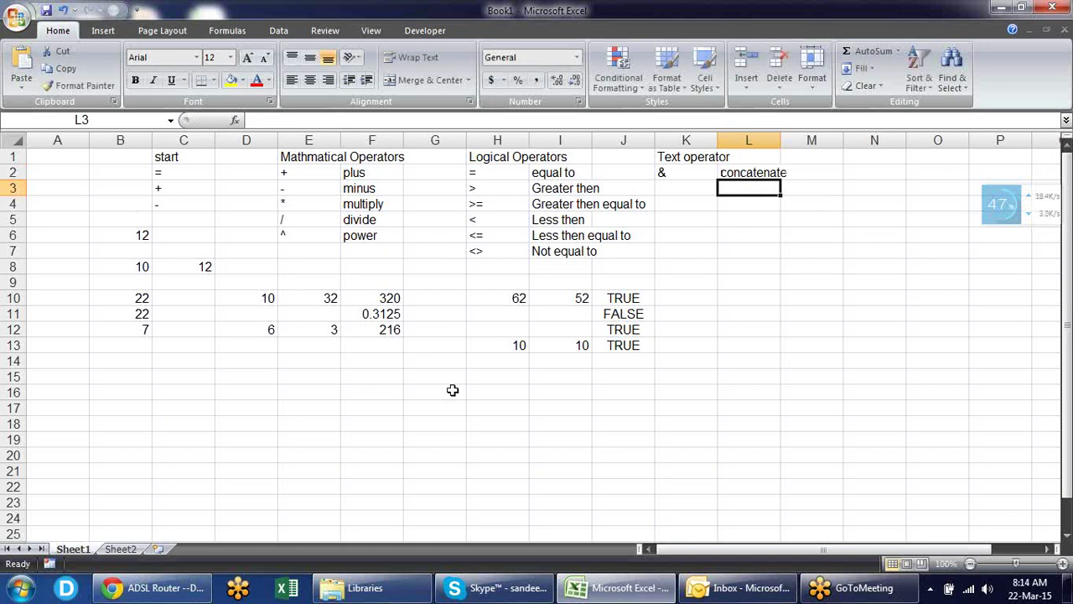
left_click(412, 375)
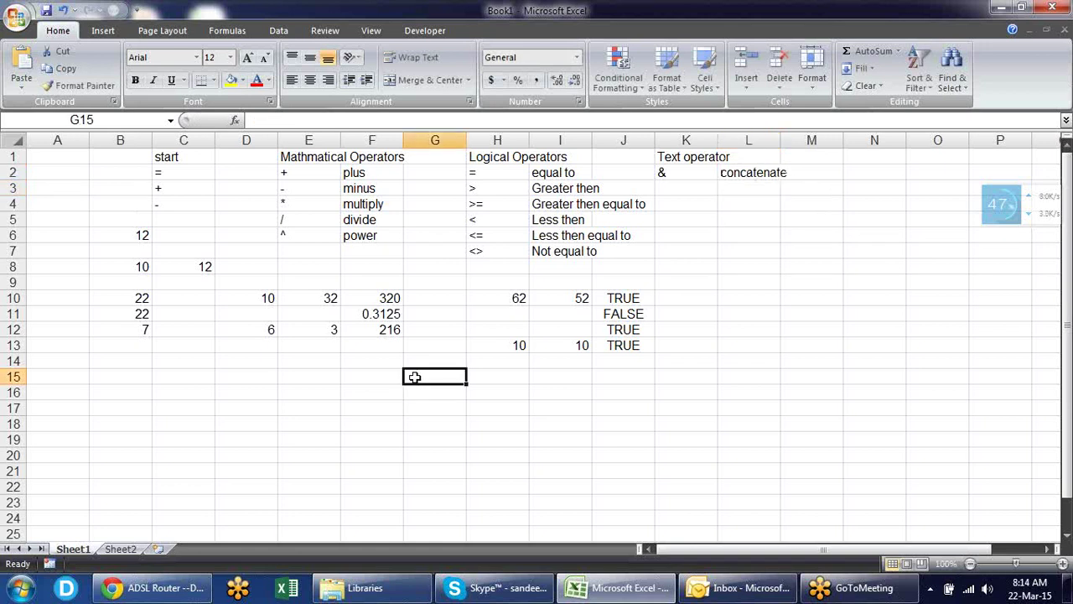
- Type a sample first name in G15 and last name in H15
key("Tab")
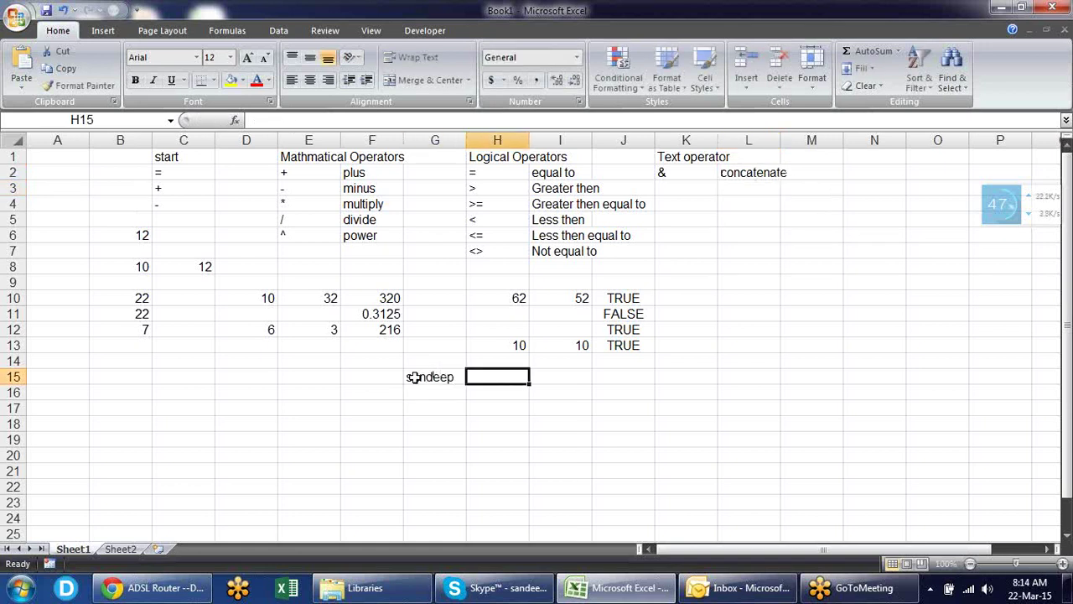
key("Tab")
- Enter =G15&H15 in I15 to join the first and last names
type("=")
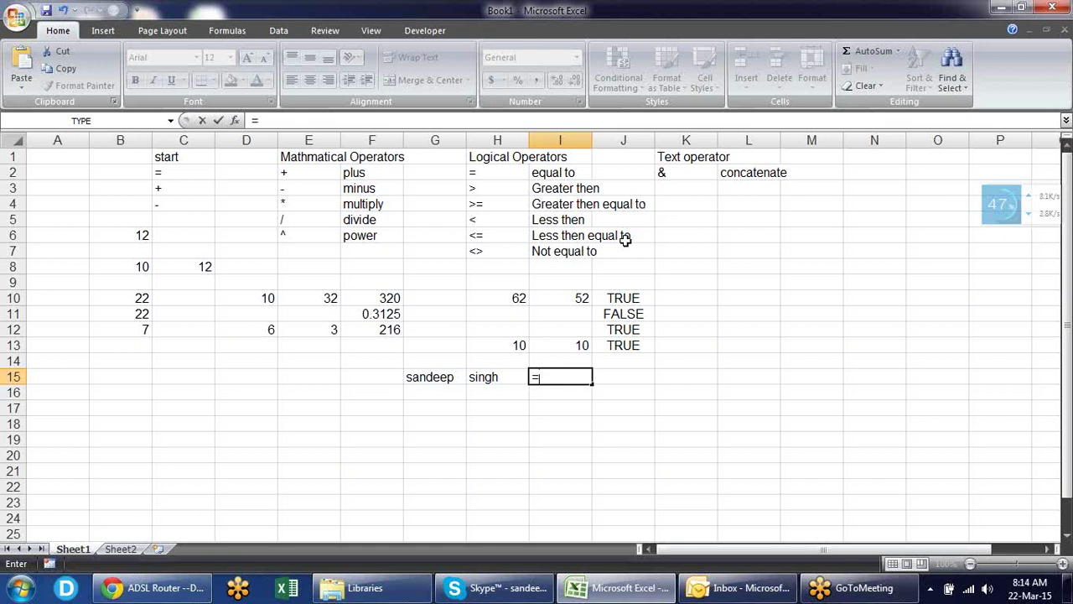
left_click(446, 377)
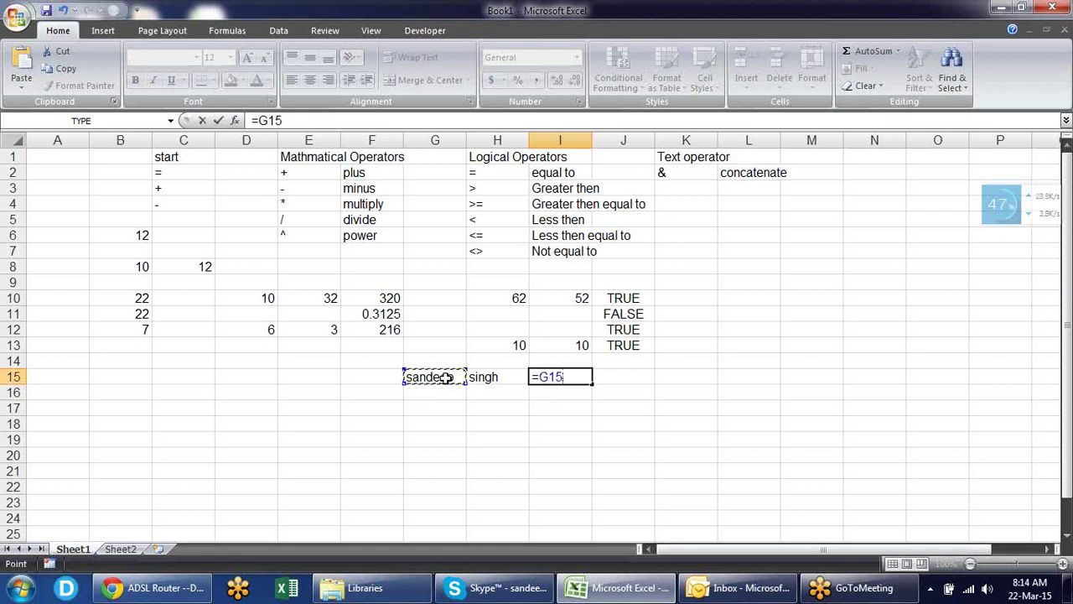
type("&")
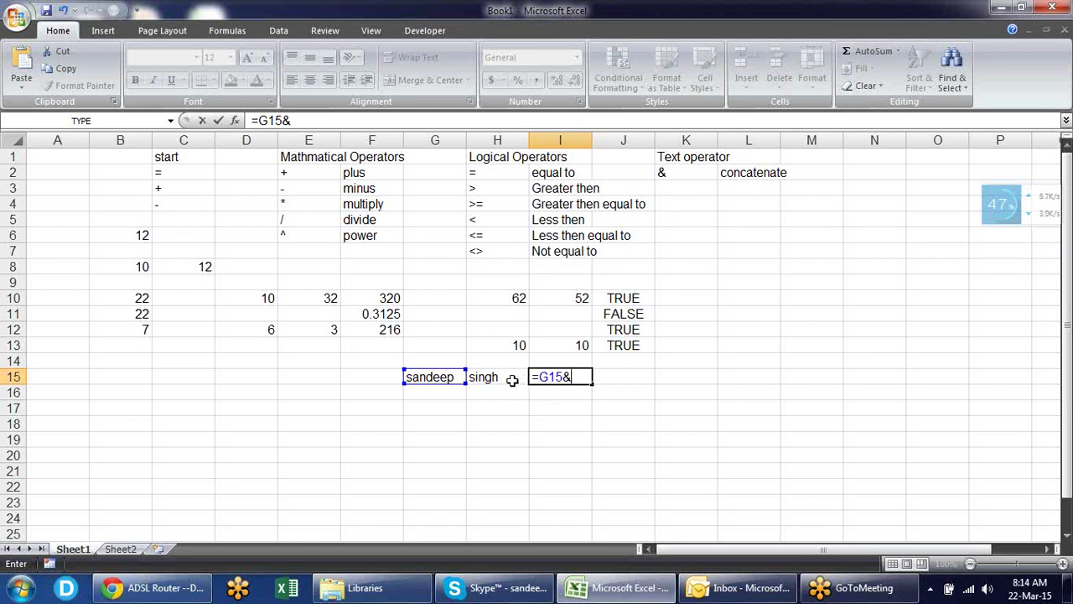
left_click(512, 380)
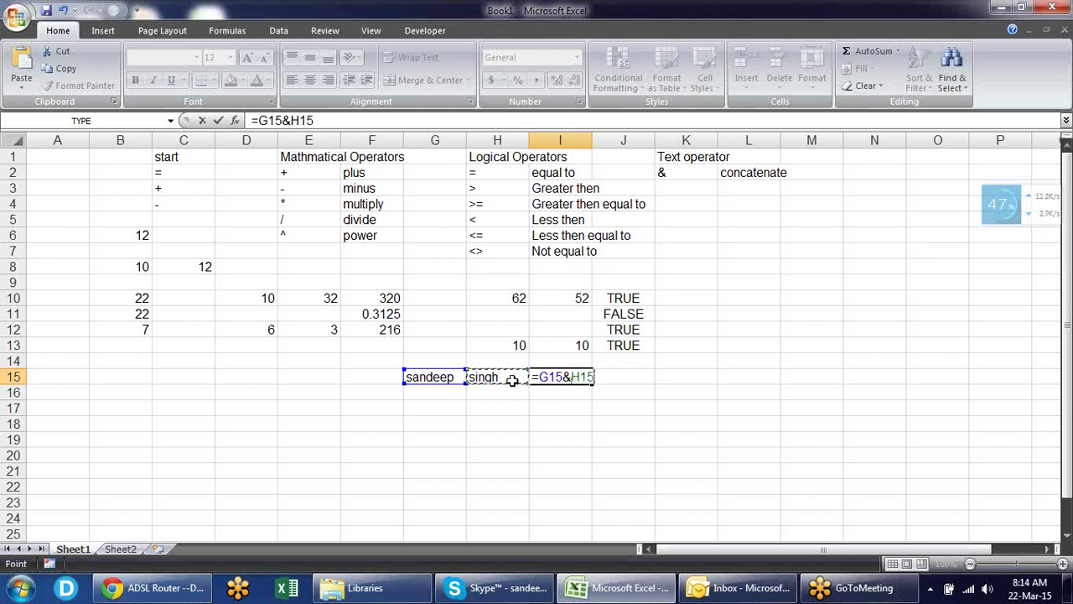
key("Return")
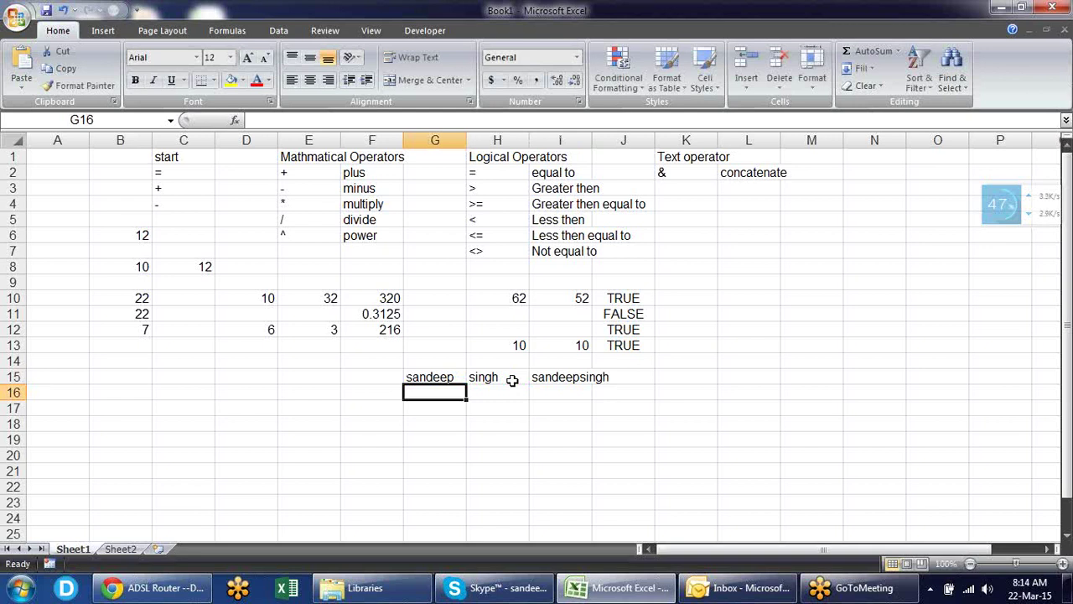
key("Up")
key("Up")
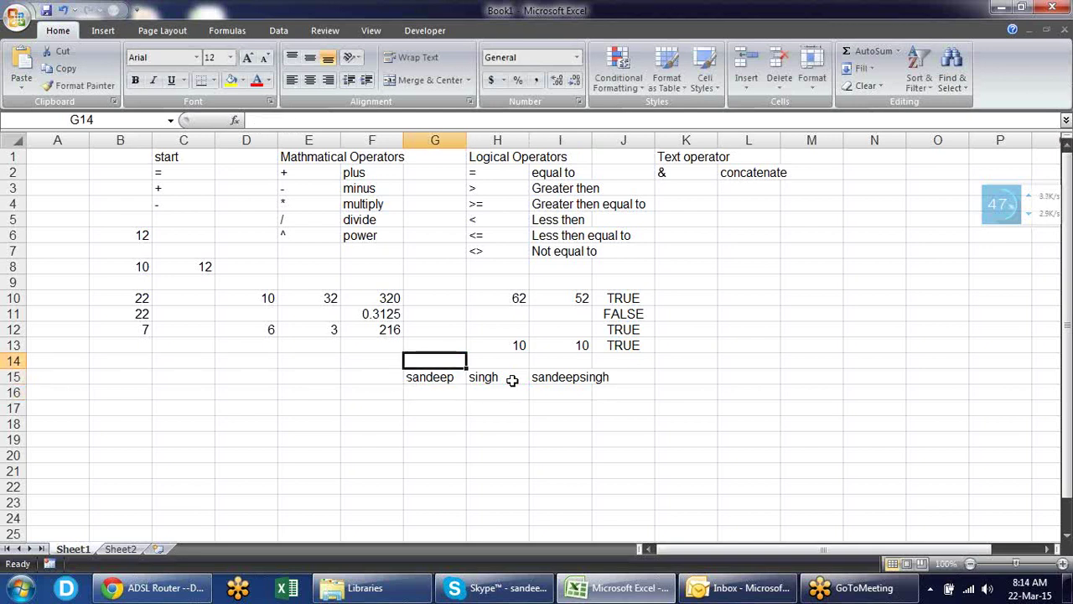
key("Down")
key("Right")
key("Right")
key("F2")
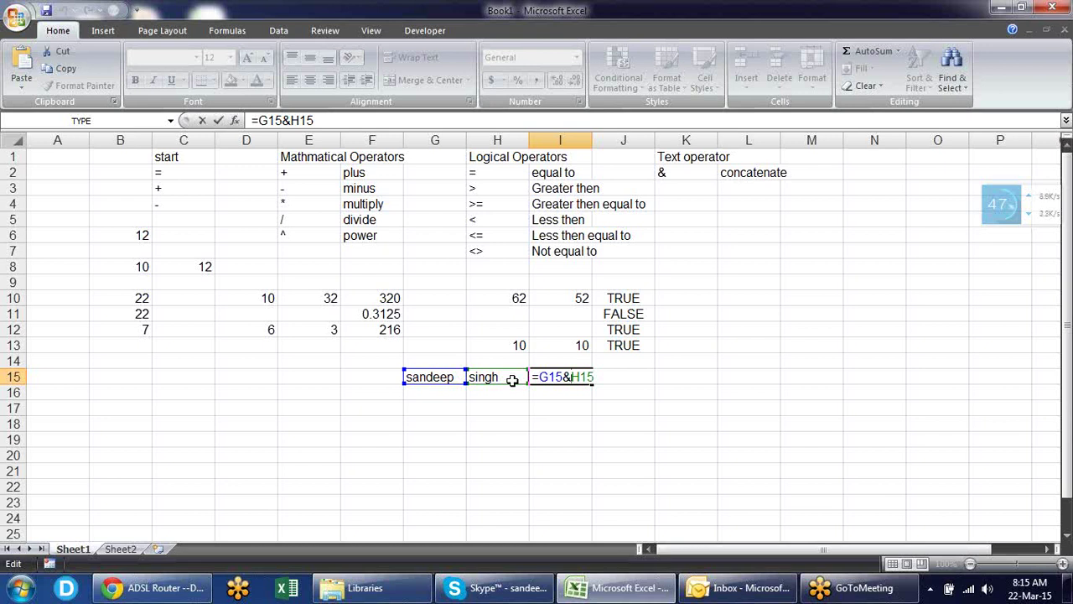
- Add a space between the names so I15 reads =G15&" "&H15
type("\"")
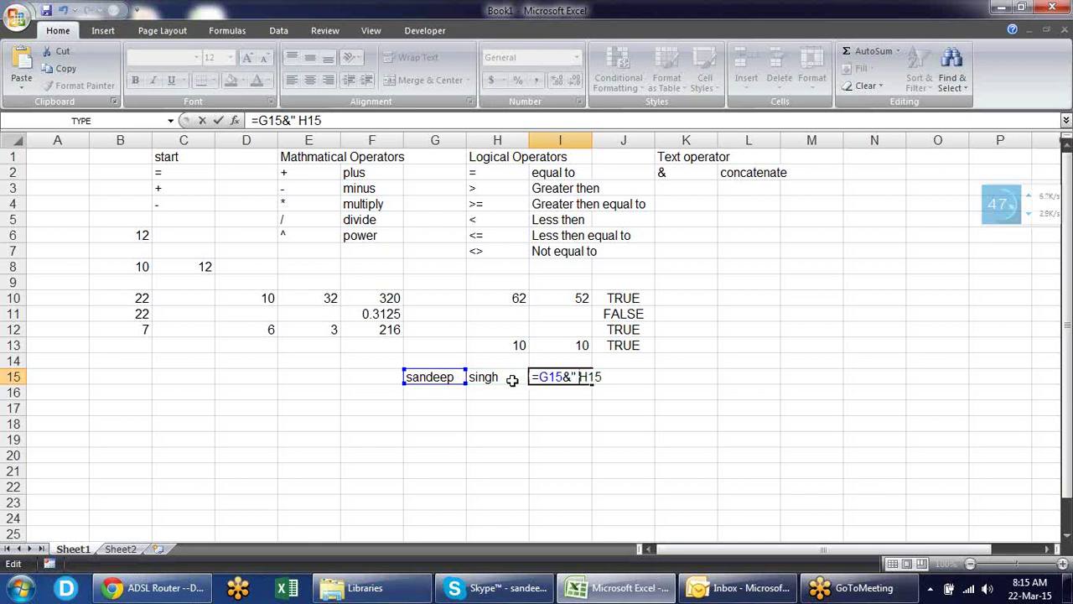
type(" \"&")
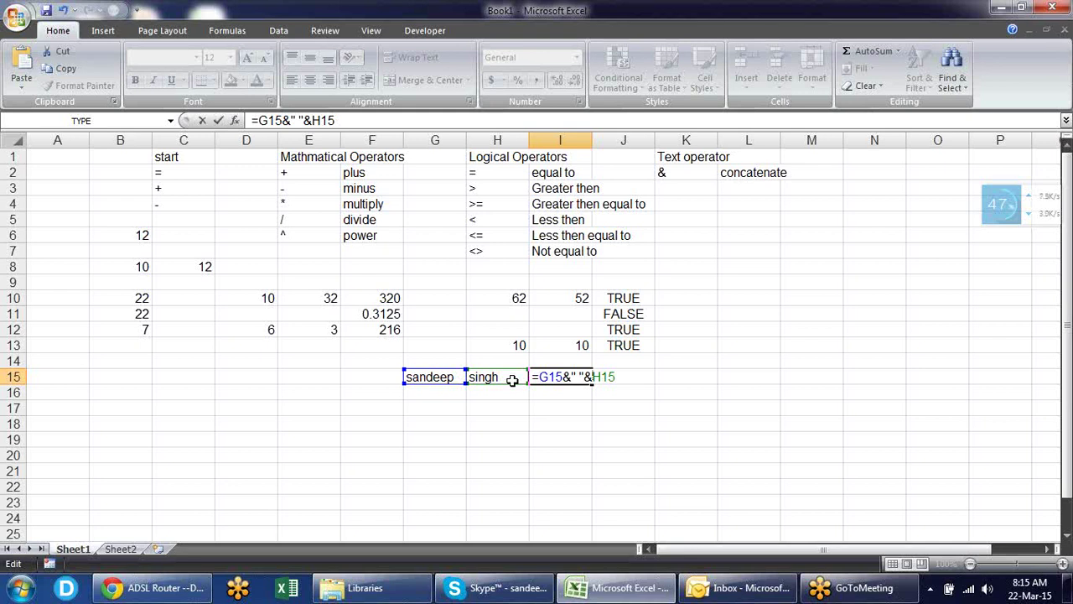
key("Return")
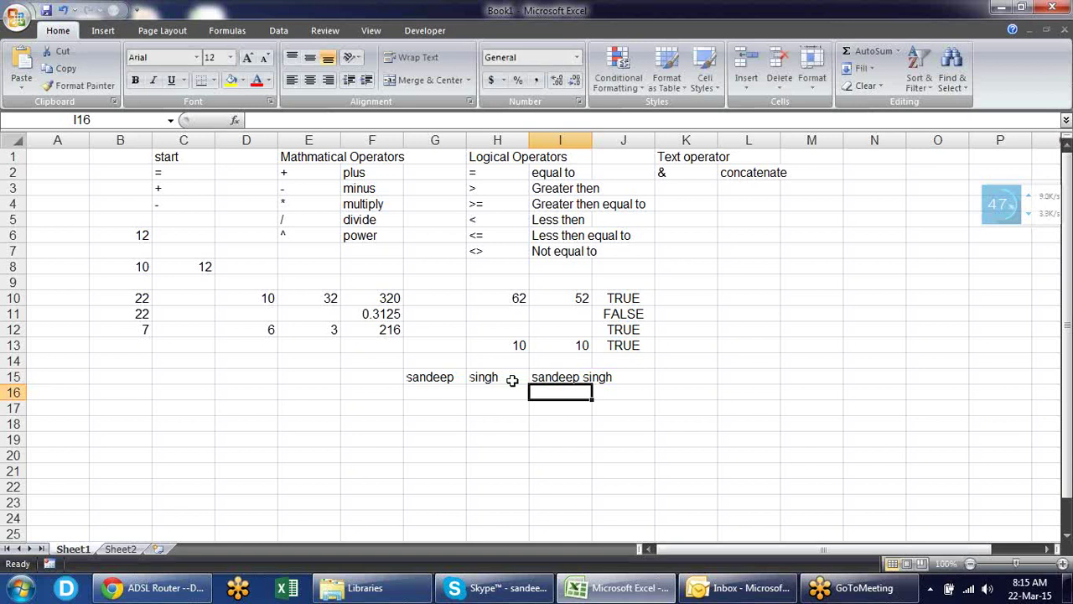
key("Up")
key("Right")
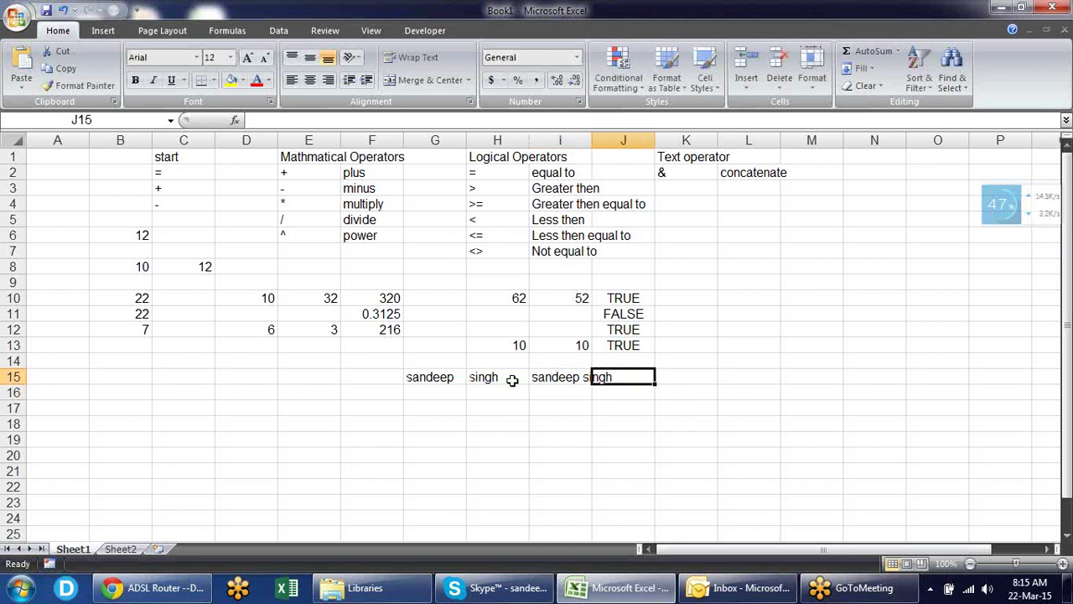
key("Right")
key("Left")
key("Left")
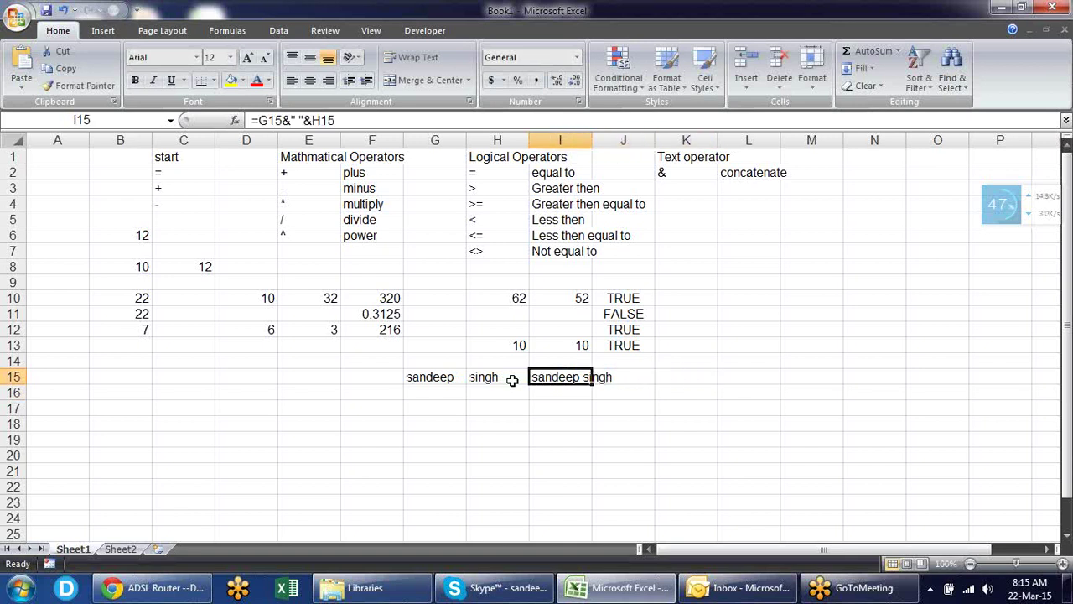
key("F2")
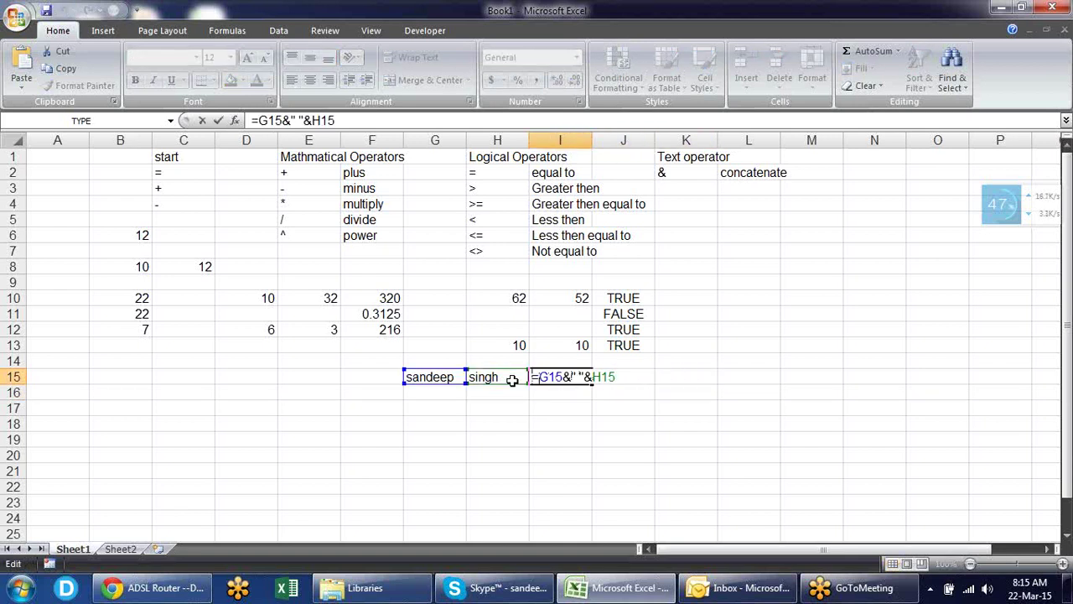
- Prefix the title so I15 reads ="Mr. "&G15&" "&H15
key("Left")
key("Left")
key("Left")
key("Left")
key("Left")
type("\"")
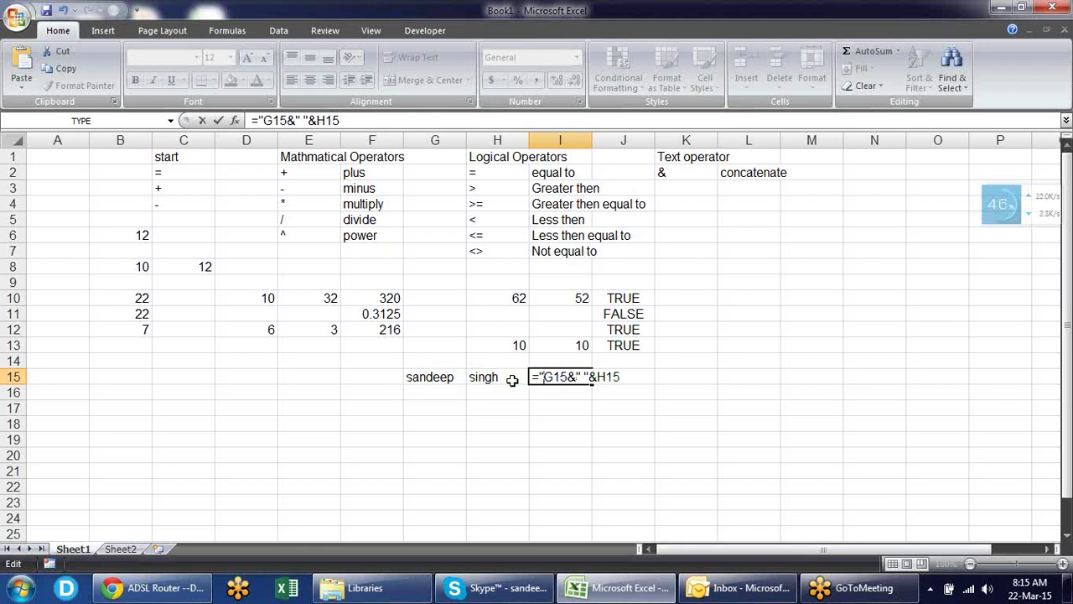
type("Mr")
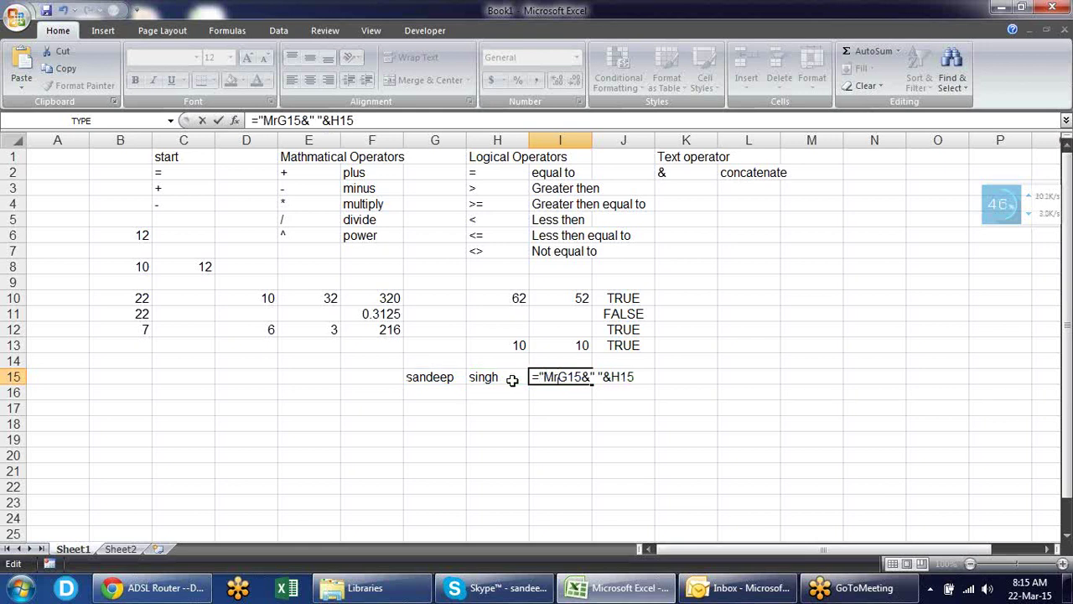
type(".")
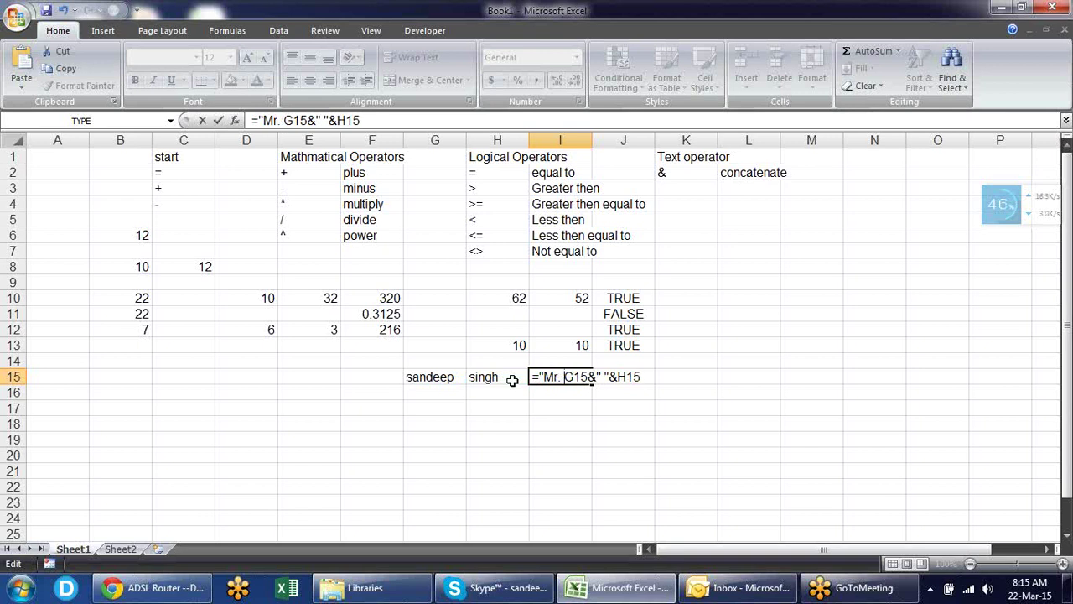
type(" \"")
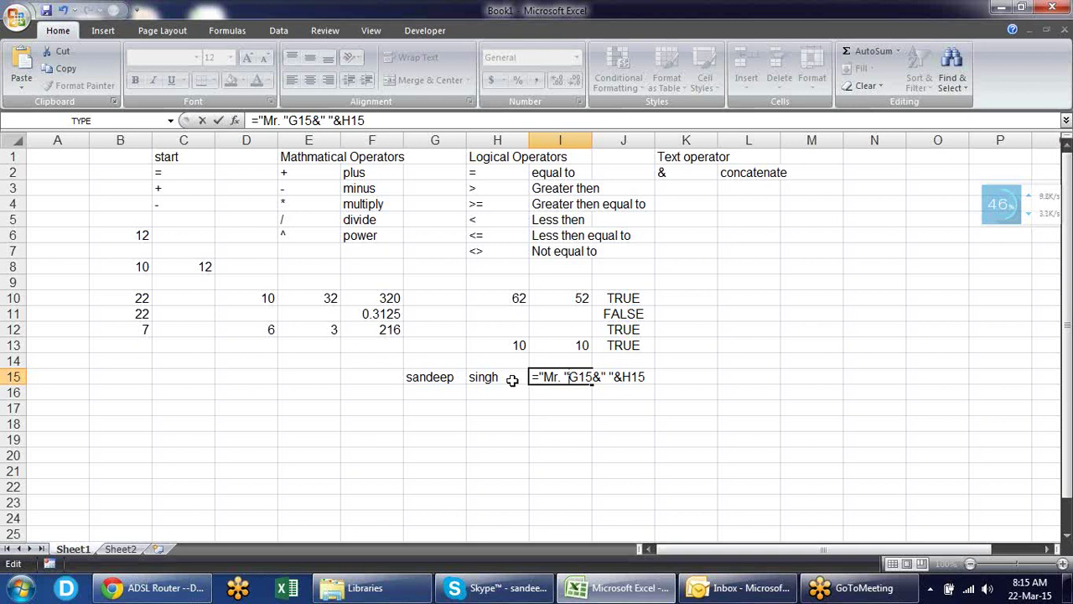
type("&")
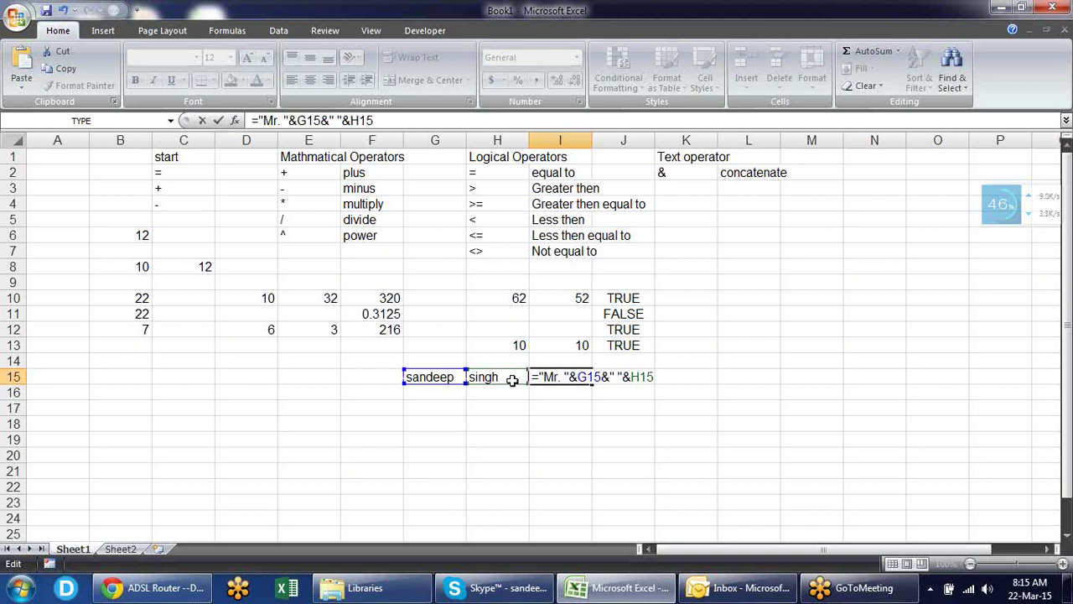
key("Return")
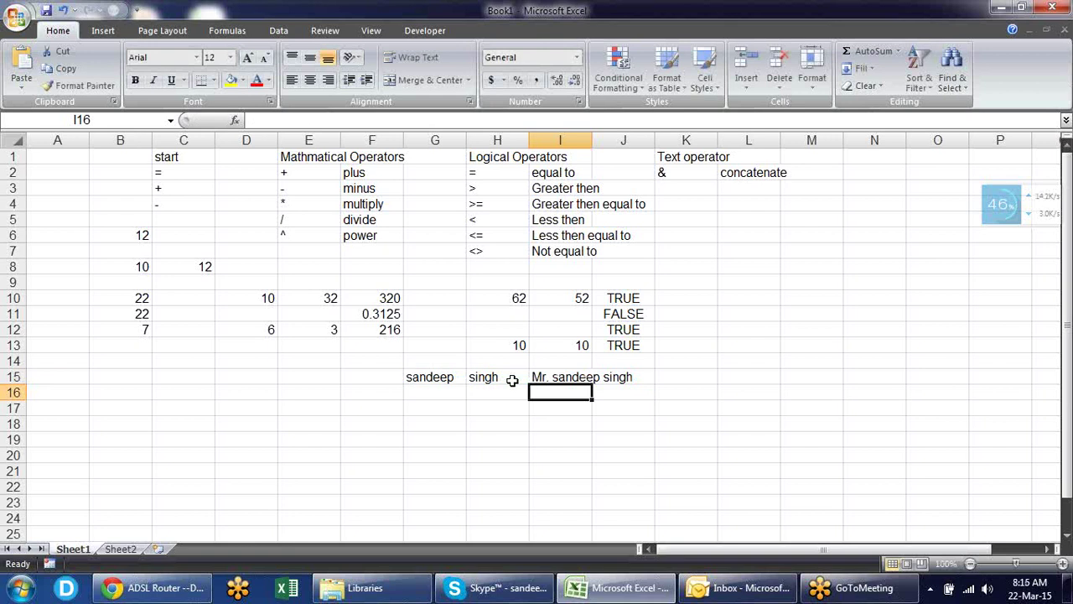
key("Down")
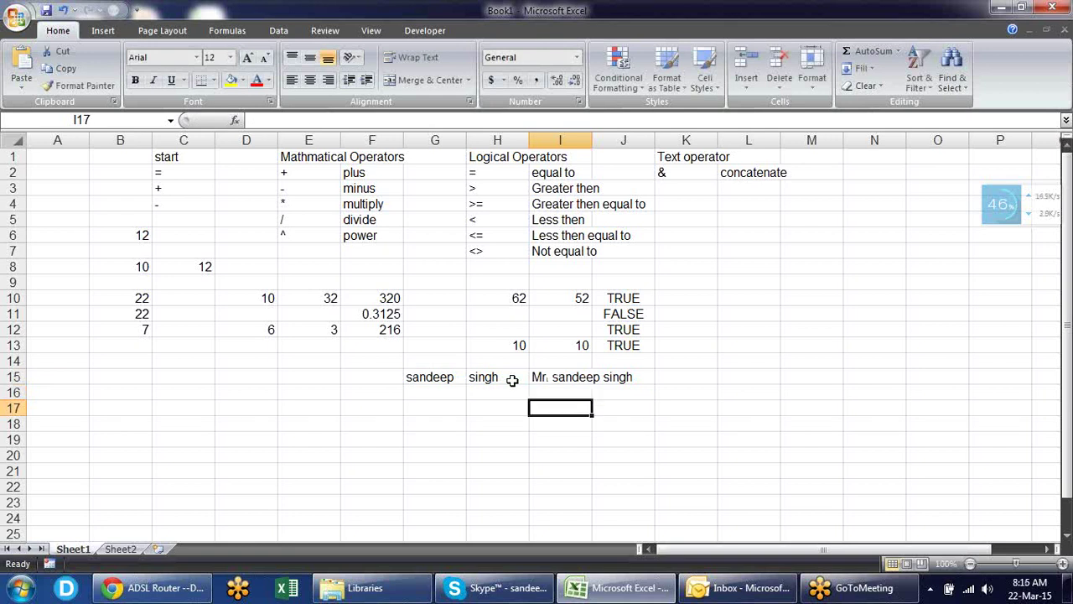
key("Up")
key("Up")
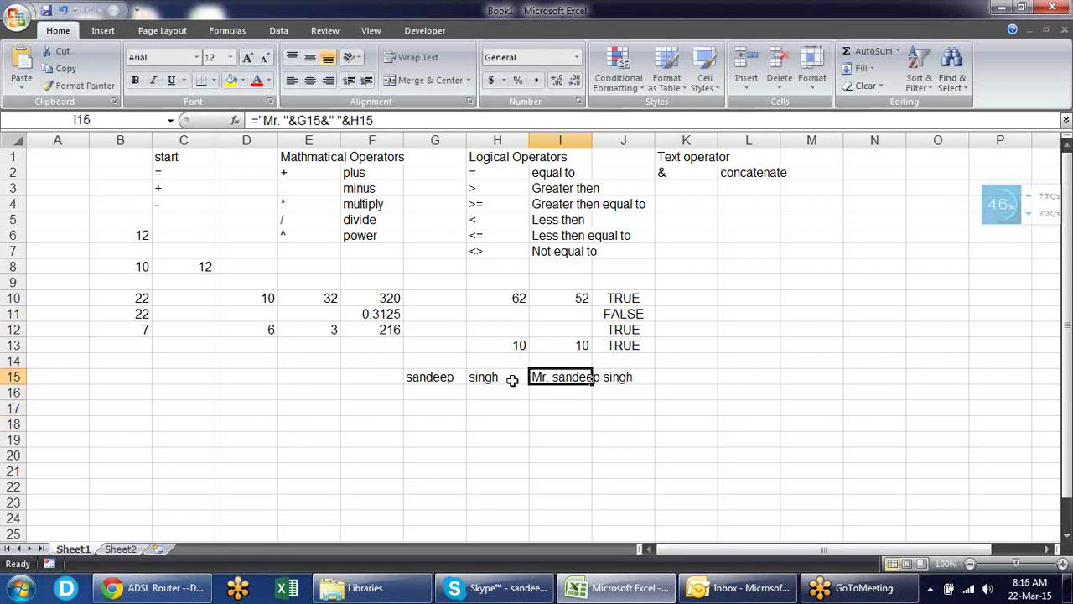
key("Left")
key("Left")
key("Left")
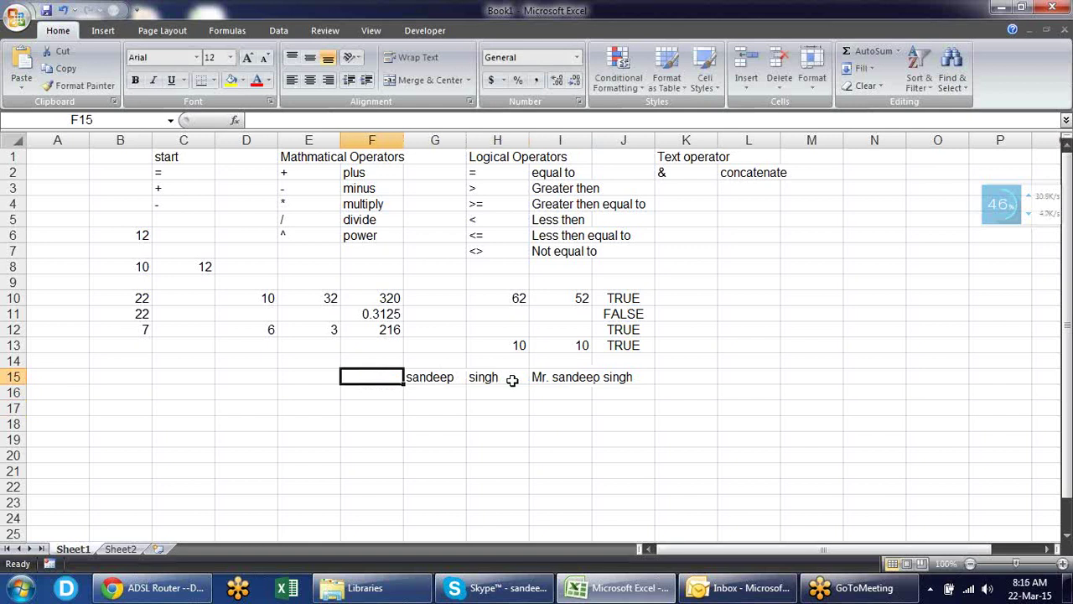
key("Up")
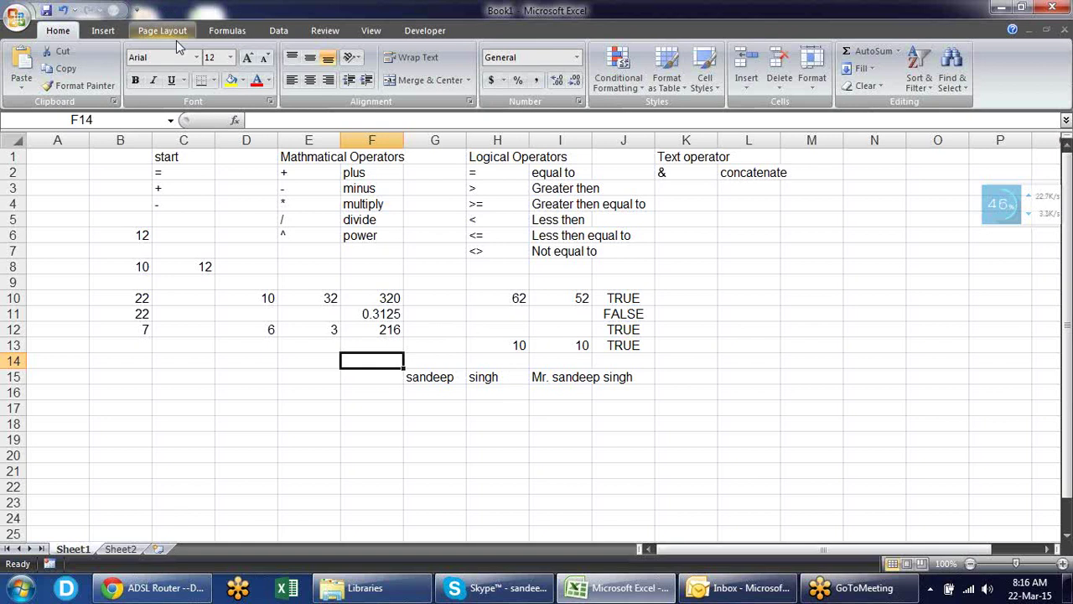
- Browse the Formulas tab's function categories and show the Logical list (AND, IF, NOT, OR)
left_click(230, 31)
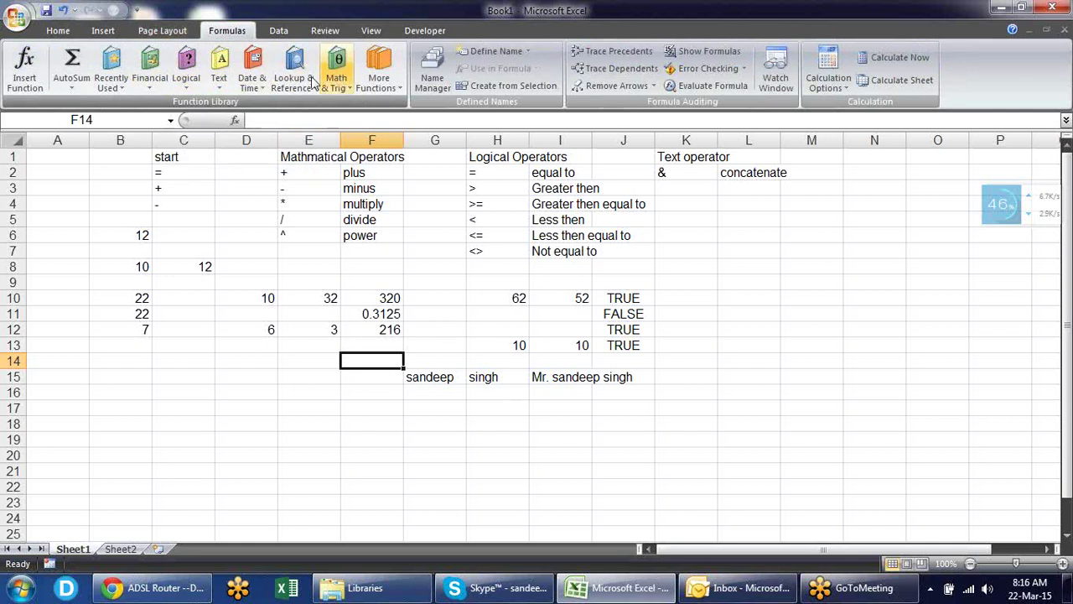
left_click(151, 75)
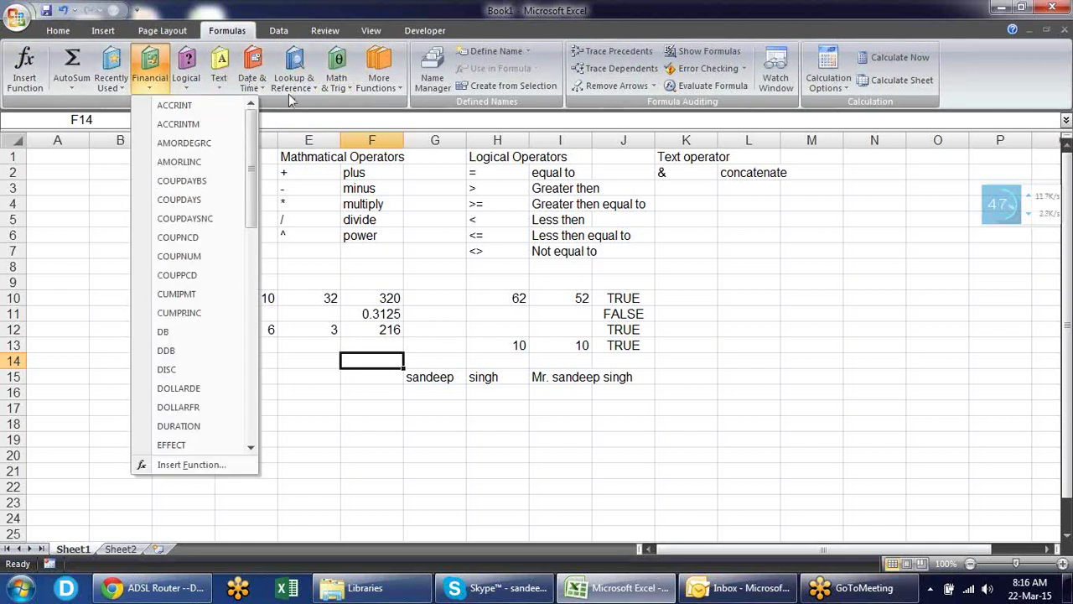
left_click(388, 90)
mouse_move(407, 111)
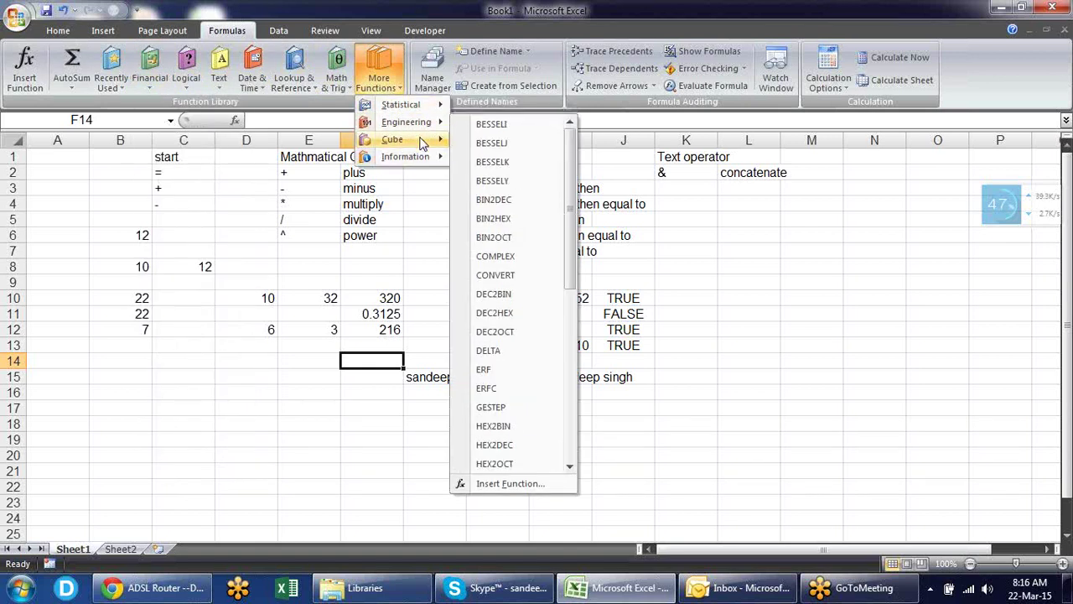
mouse_move(429, 159)
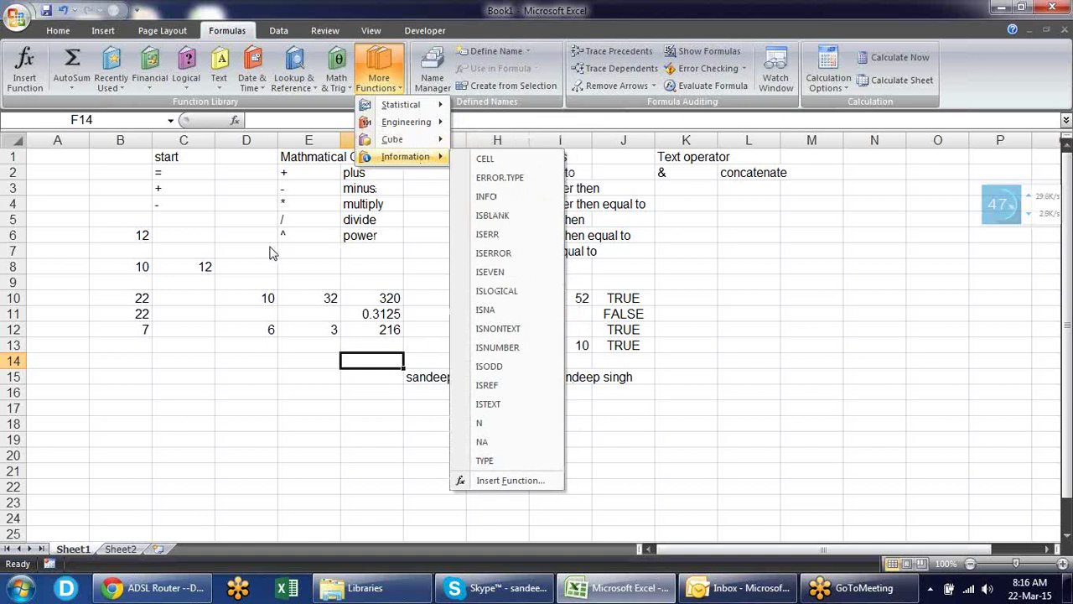
left_click(298, 397)
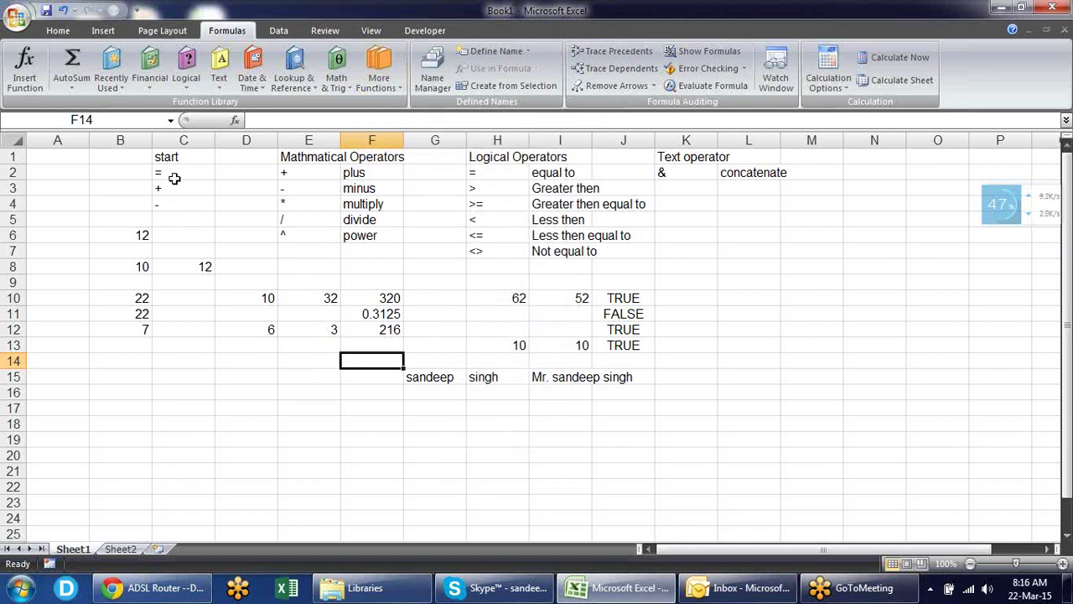
left_click(198, 86)
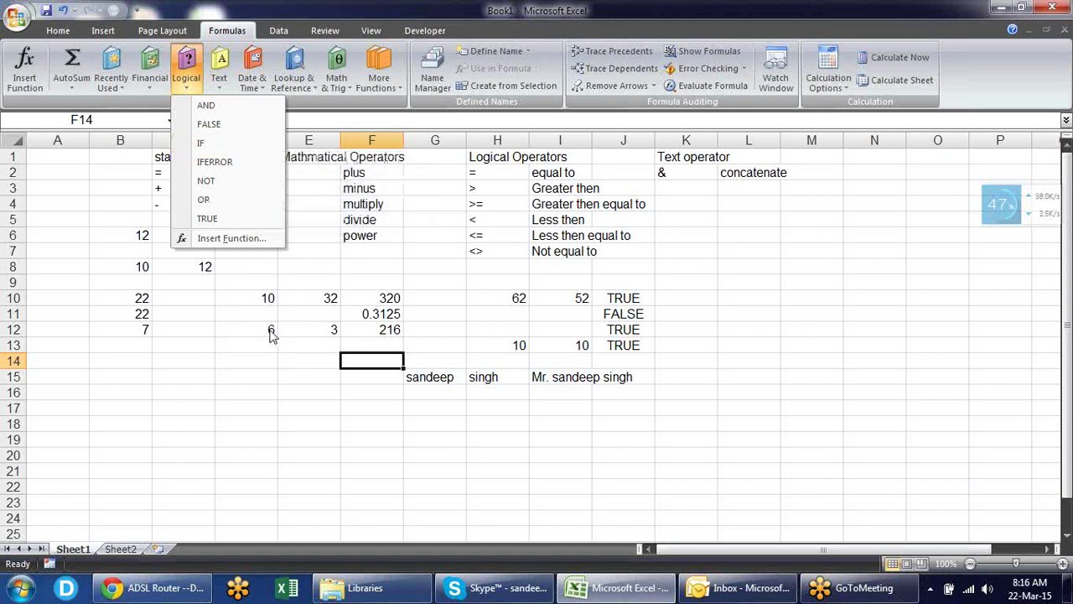
- Enter sample values 10 in D17 and 23 in E17
left_click(270, 406)
left_click(249, 414)
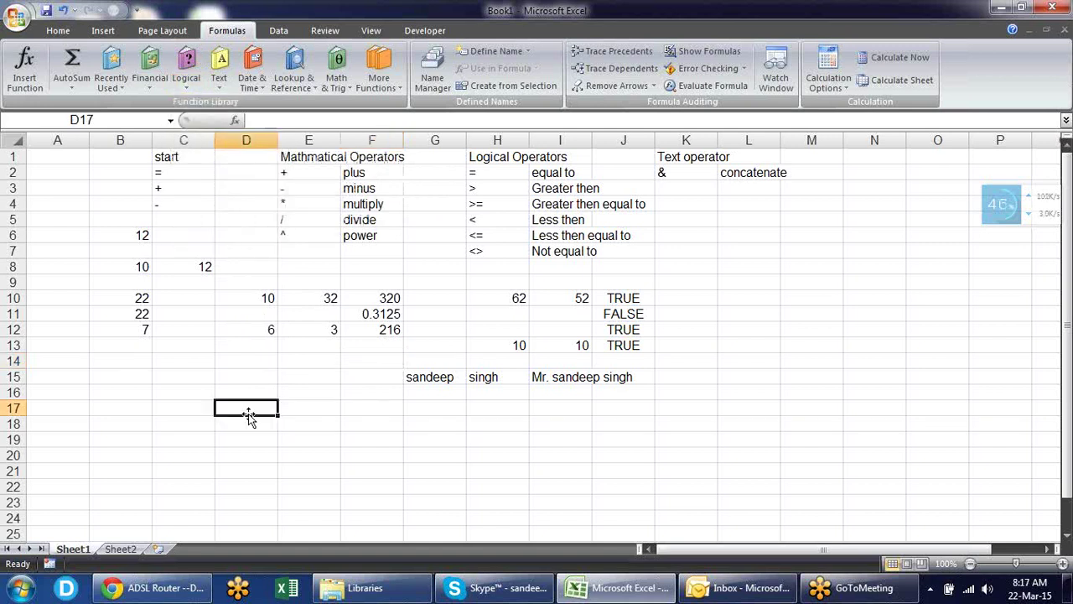
type("10")
key("Tab")
type("23")
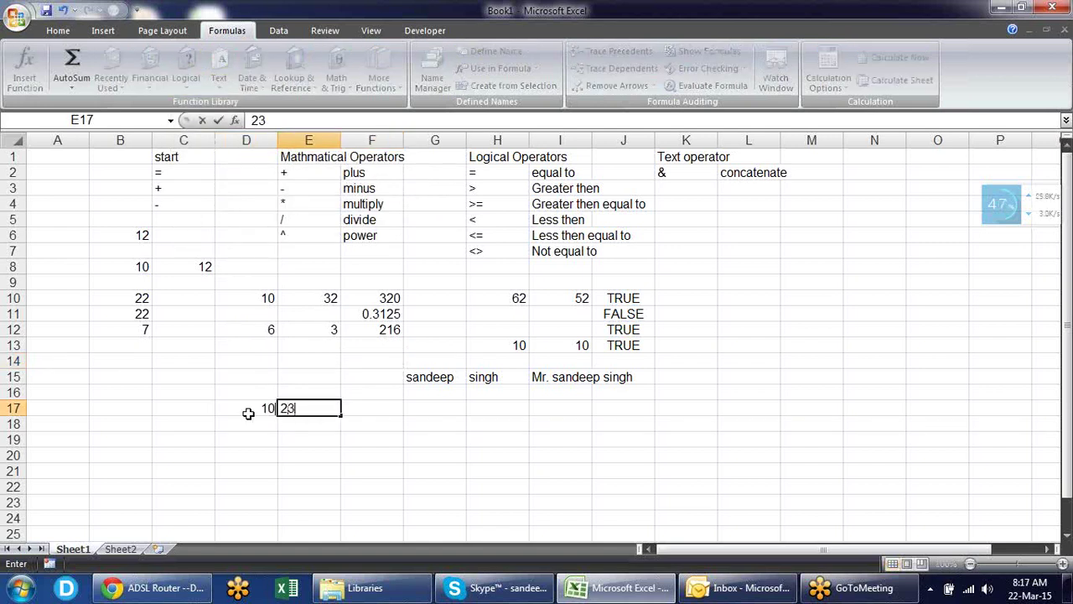
key("Tab")
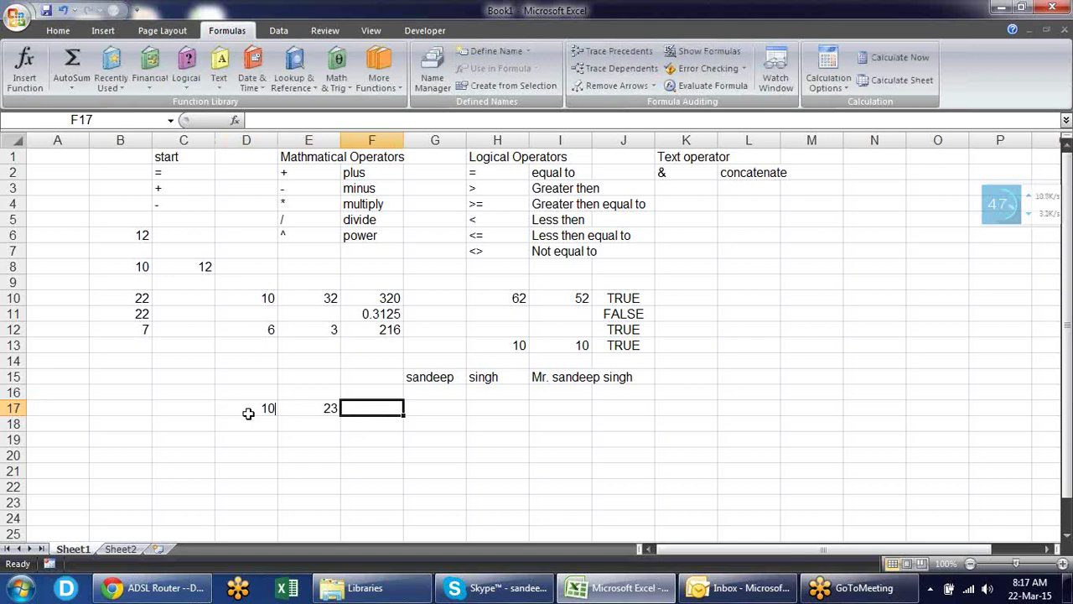
- Enter the comparison =D17>E17 in F17, returning FALSE
type("=")
key("Left")
key("Left")
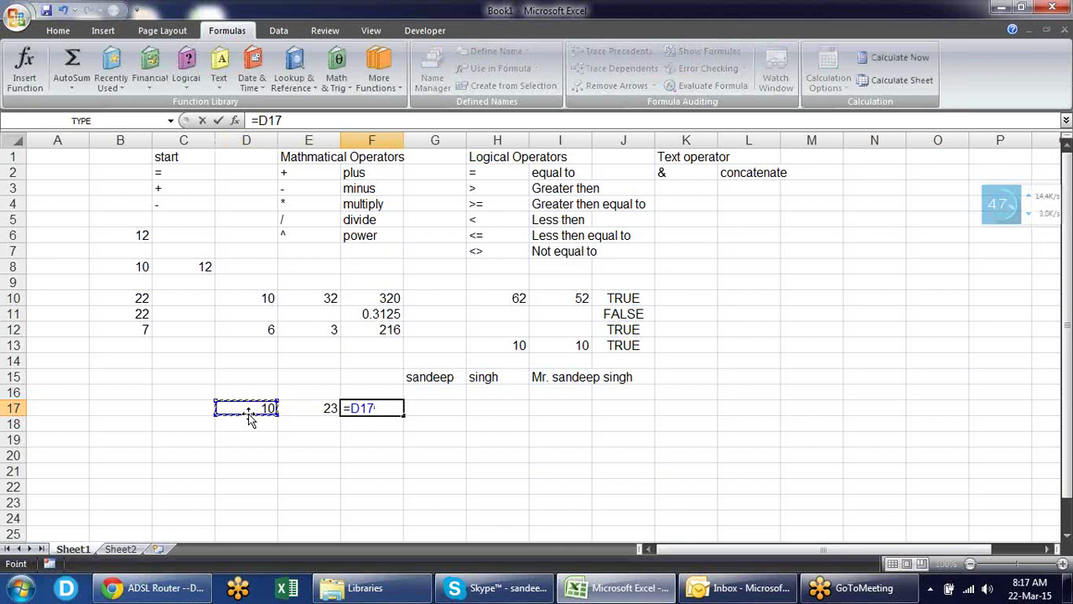
type("?")
key("BackSpace")
type(">E17")
key("Return")
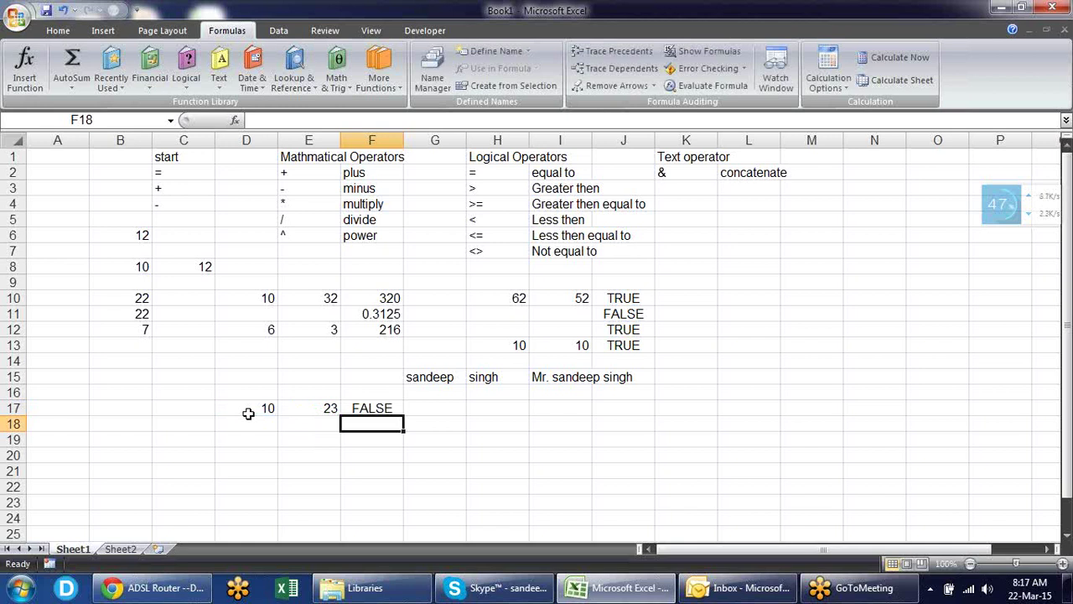
- Check F17's formula and begin an IF formula in G17
key("Up")
key("Right")
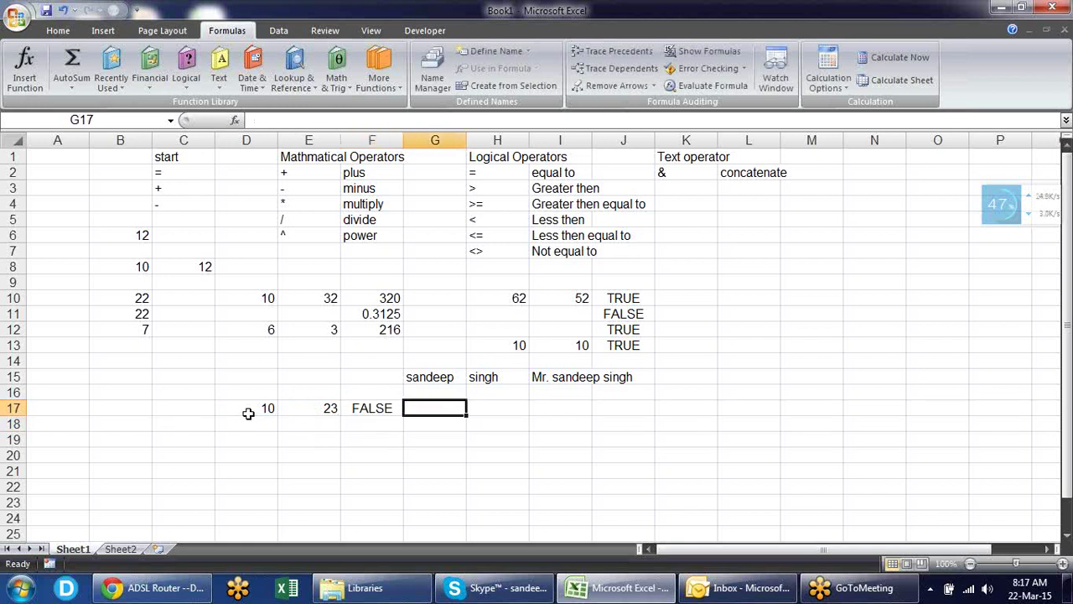
type("=")
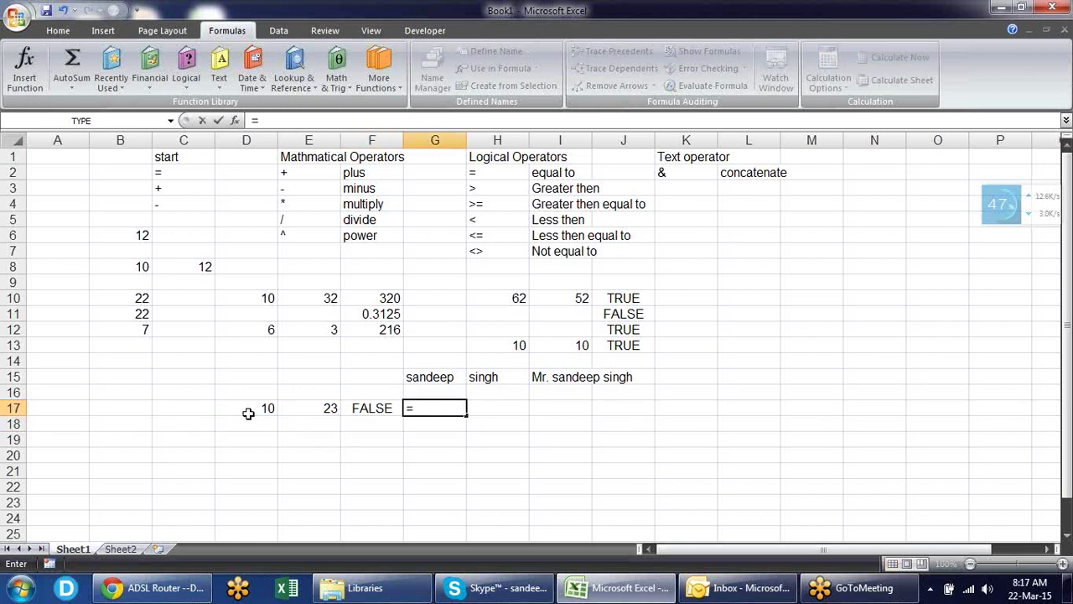
type("if")
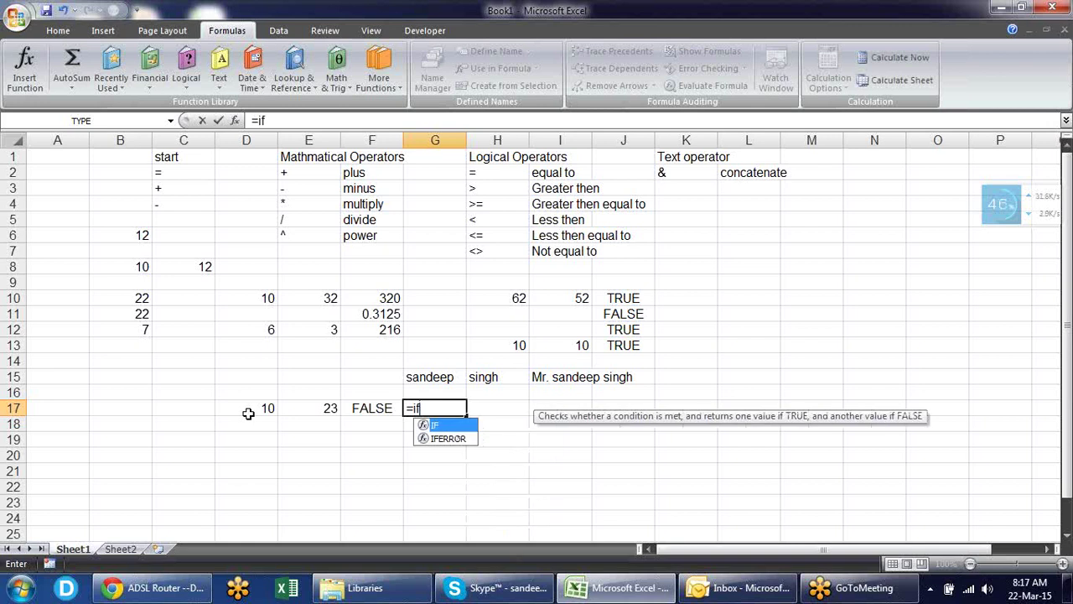
- Build =IF(D17>E17,"Greater","Not Greater") in G17 from the D17 and E17 references
key("Tab")
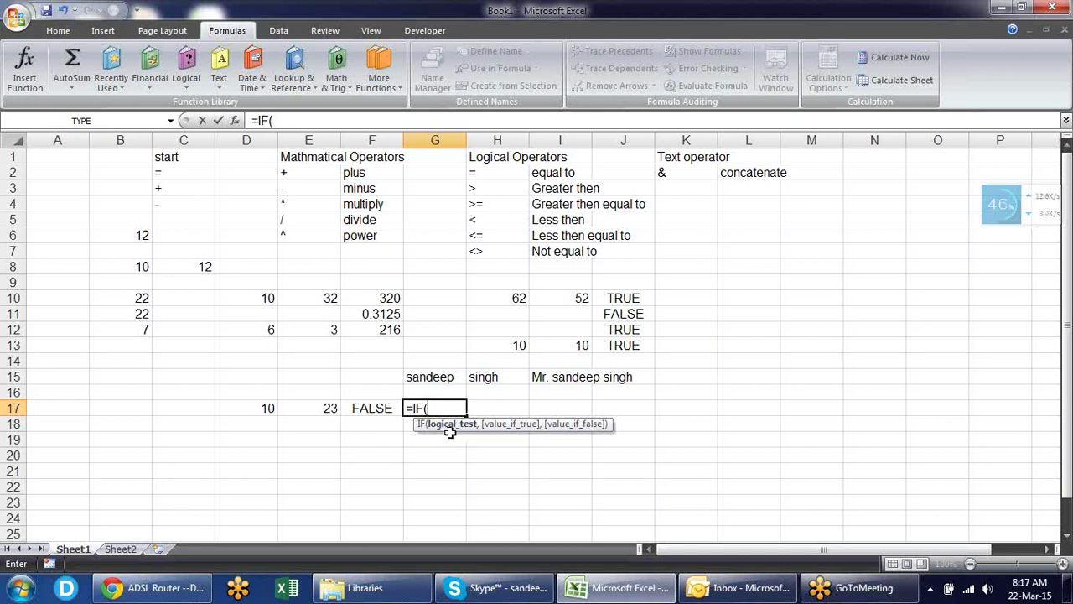
left_click(257, 410)
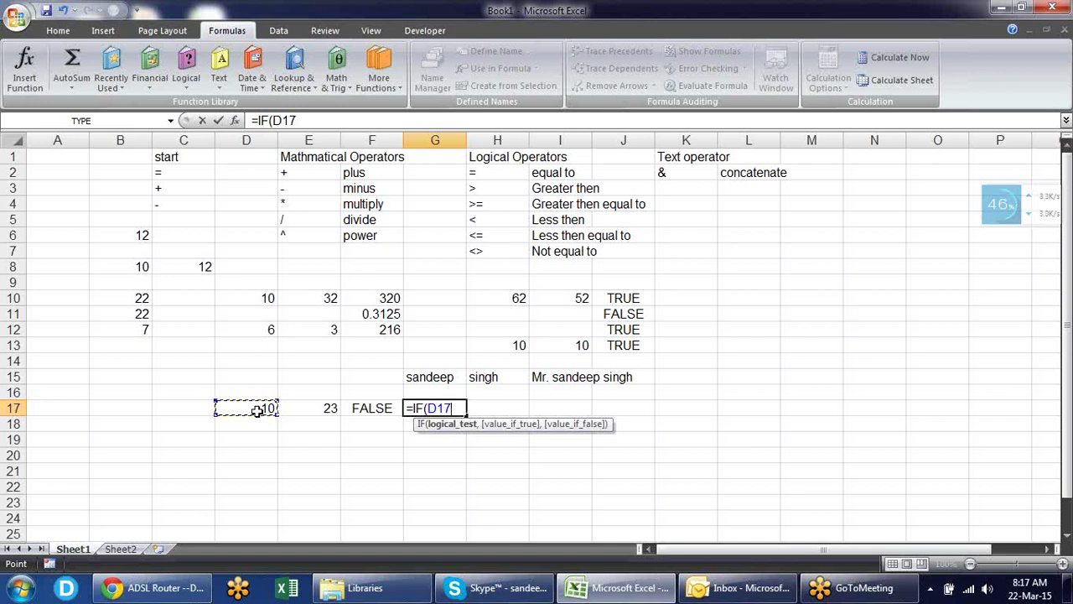
type(">")
left_click(328, 411)
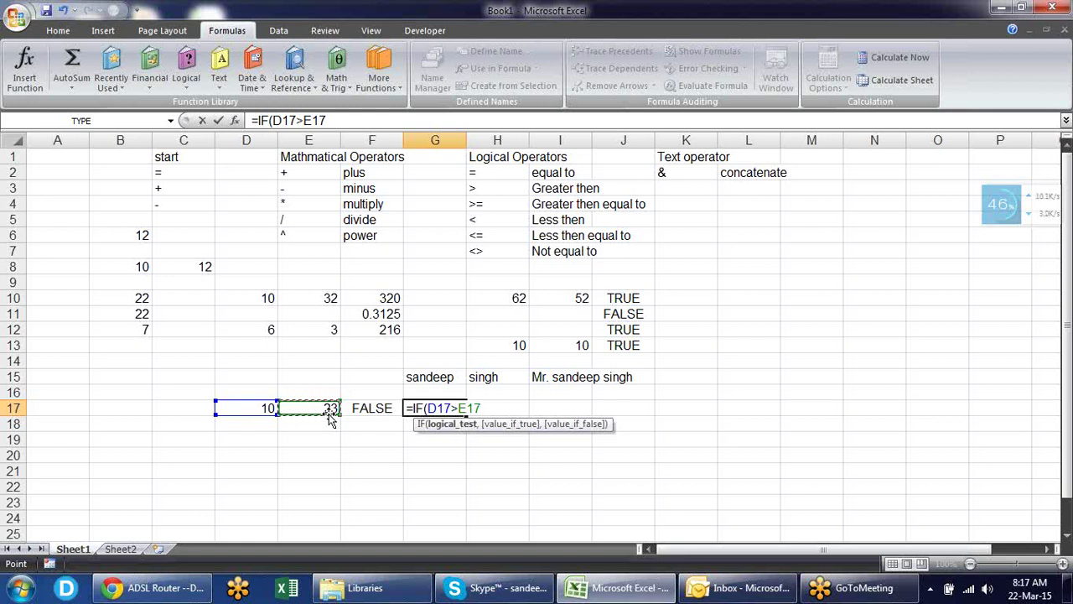
type(",")
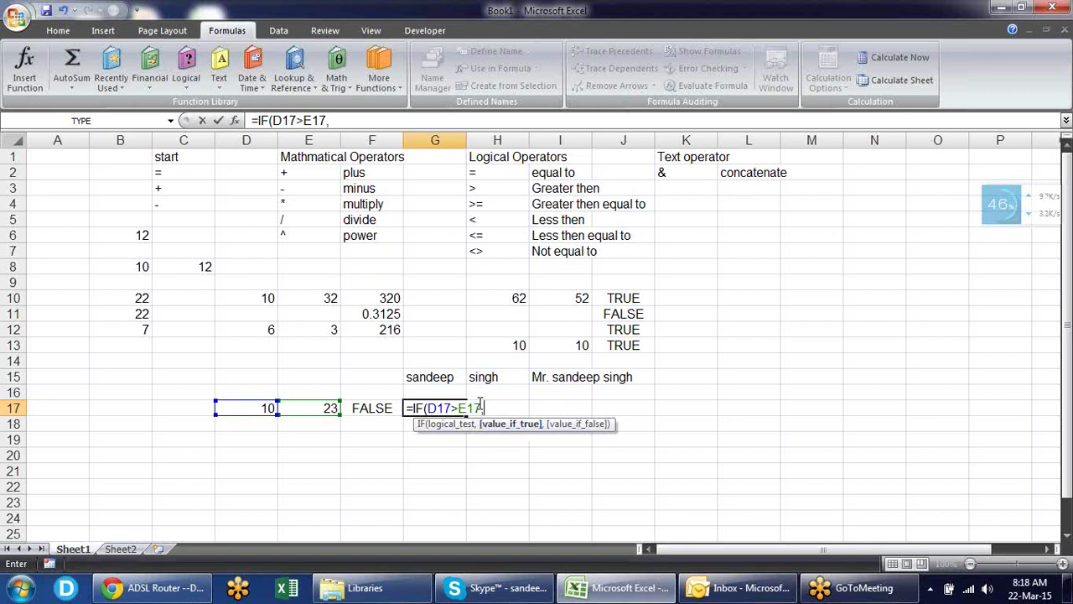
left_click_drag(480, 408, 425, 404)
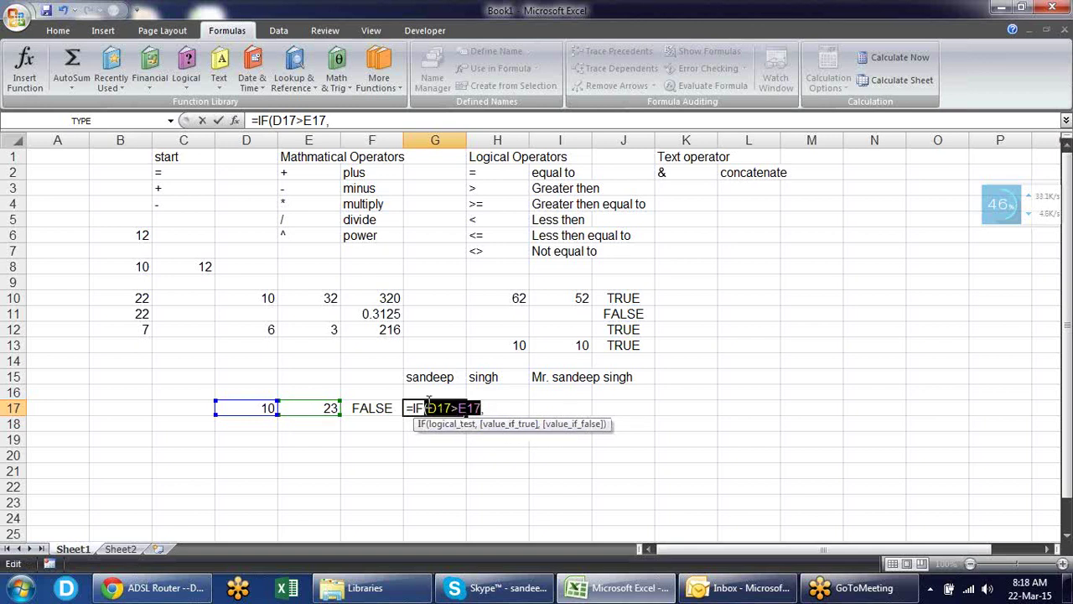
left_click(500, 408)
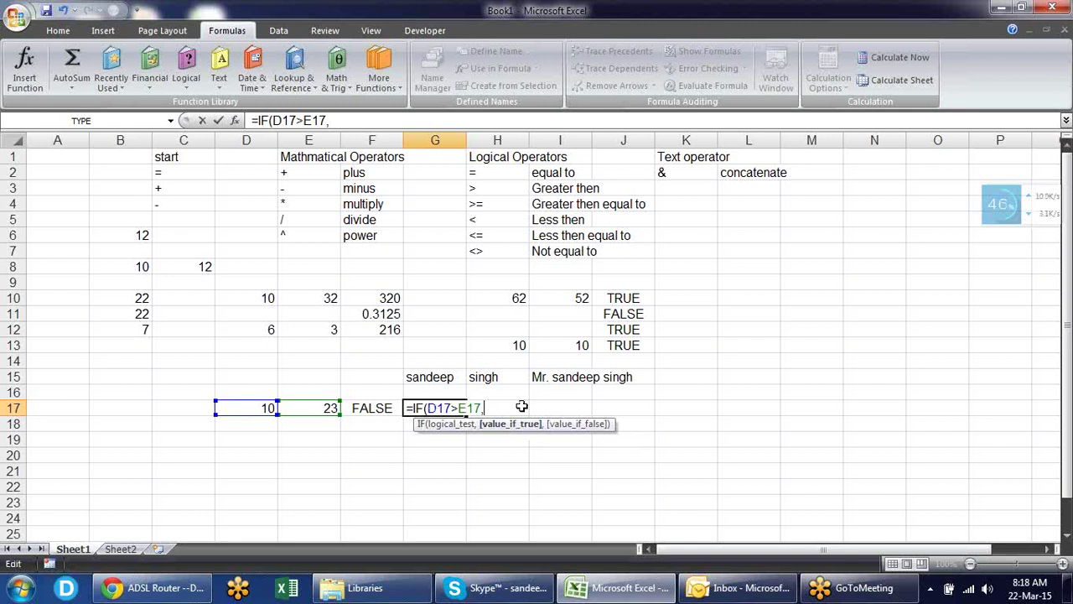
type("\"")
type("Greater")
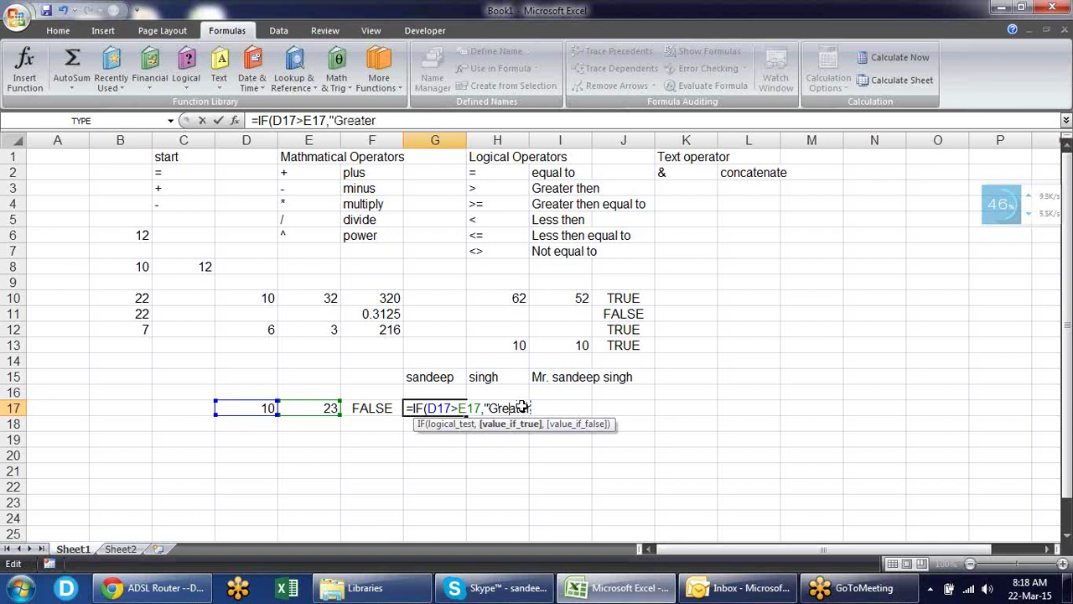
type("\",")
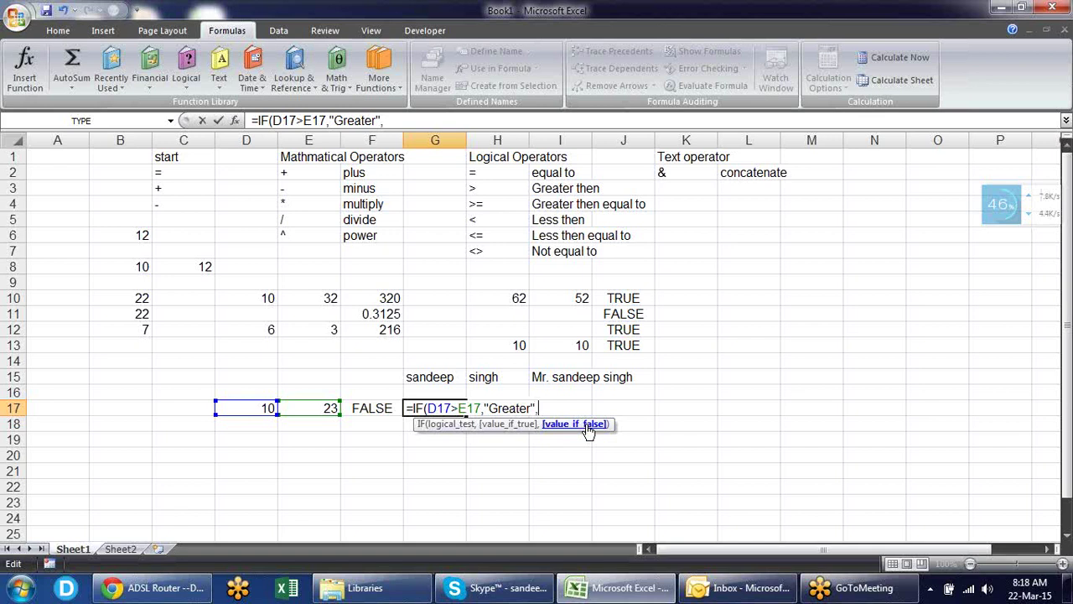
type("\"Not")
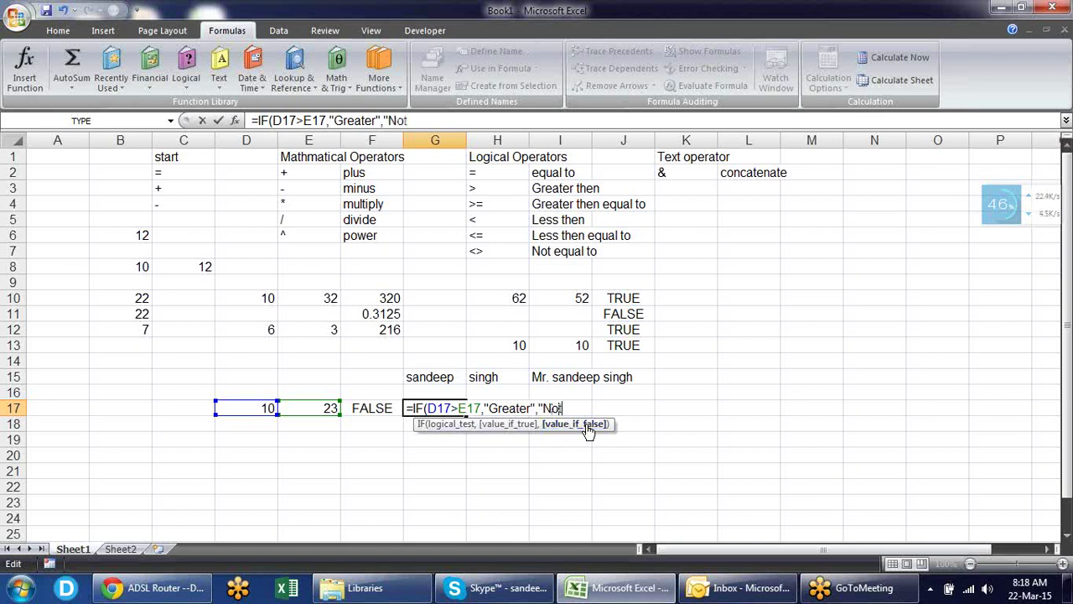
type(" Greater")
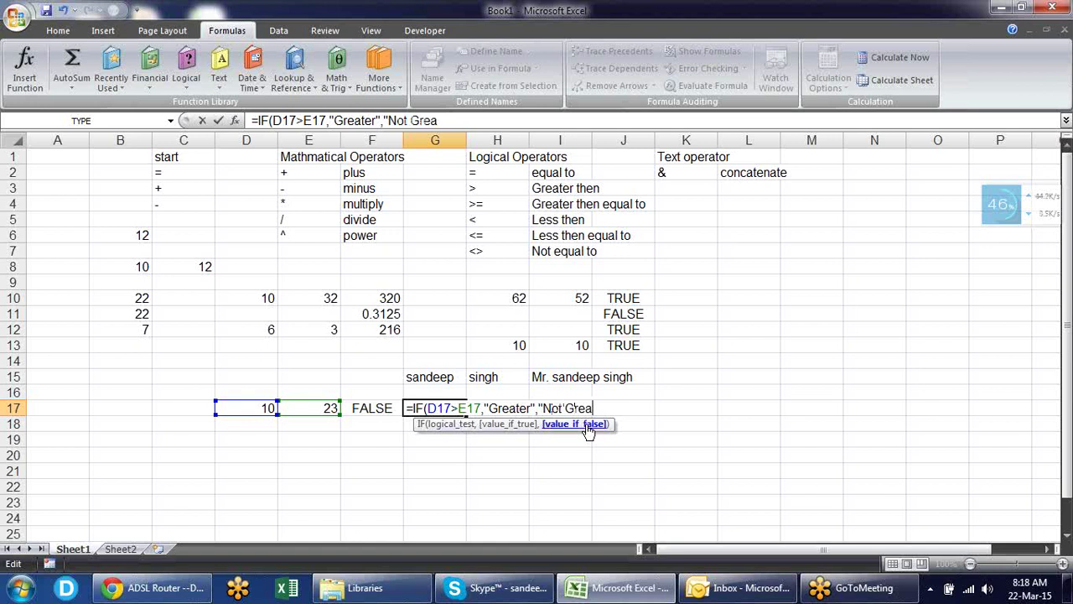
type("\")")
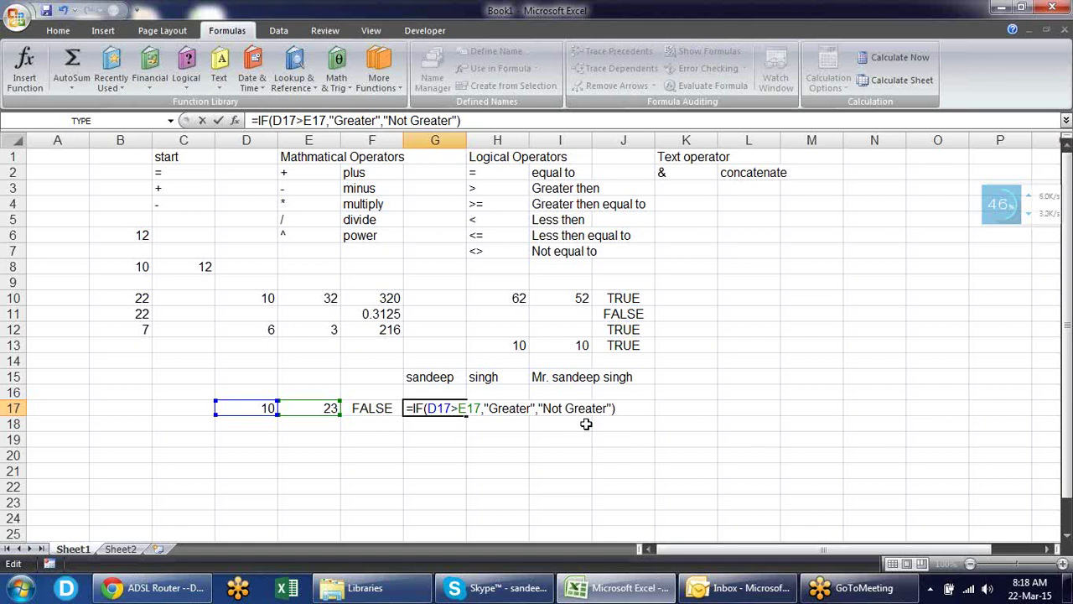
- Commit G17's IF formula and change D17 from 10 to 40
key("Return")
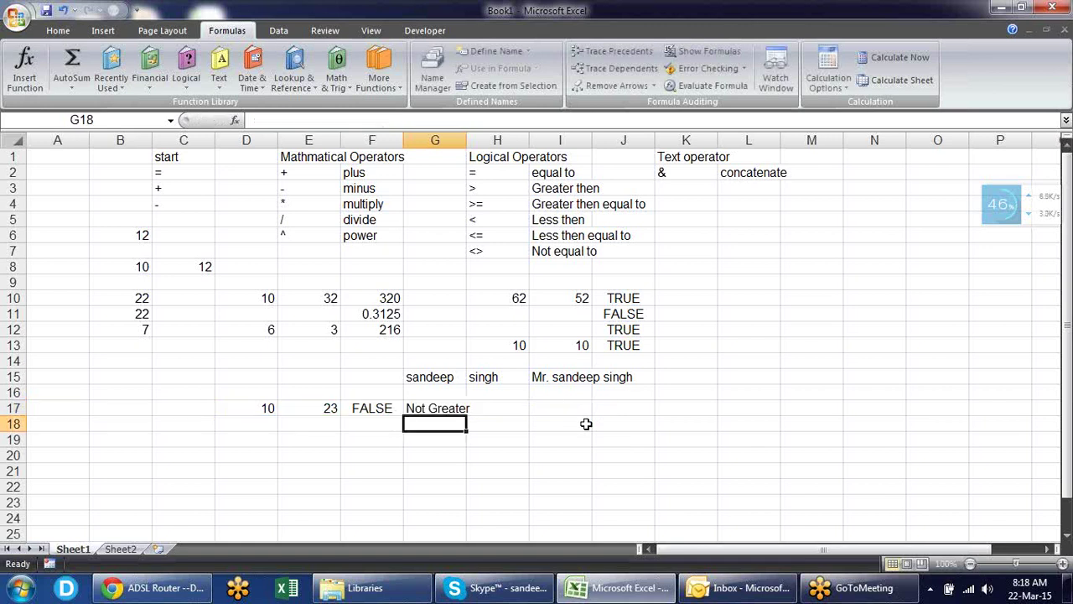
key("Up")
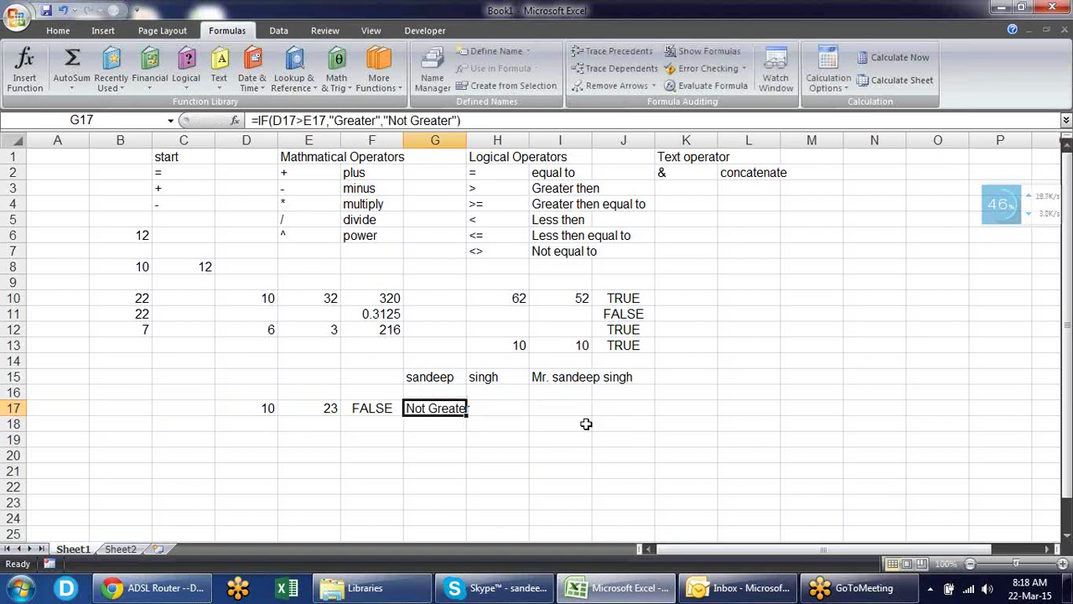
key("Left")
key("Left")
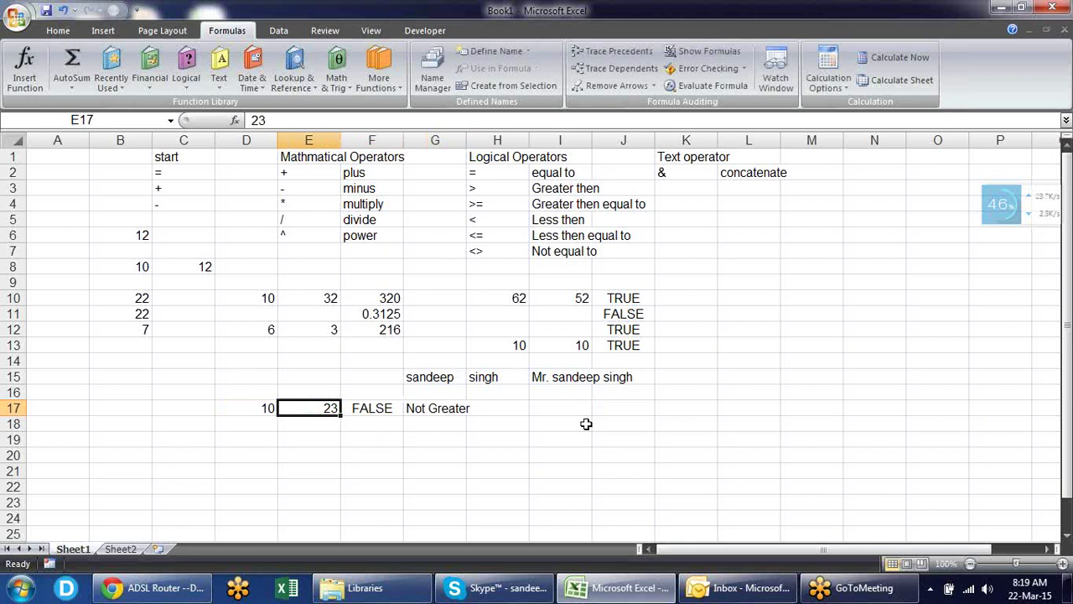
key("Left")
type("40")
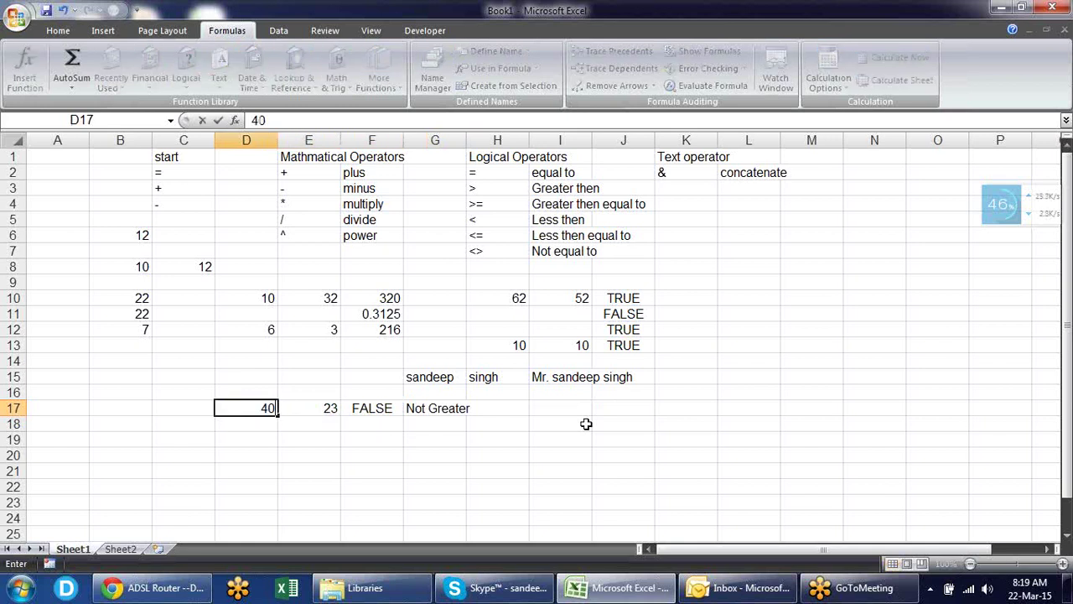
key("Return")
- Replace G17's D17>E17 condition with F17, giving =IF(F17,"Greater","Not Greater"), then move to A19
key("Up")
key("Right")
key("Right")
key("Right")
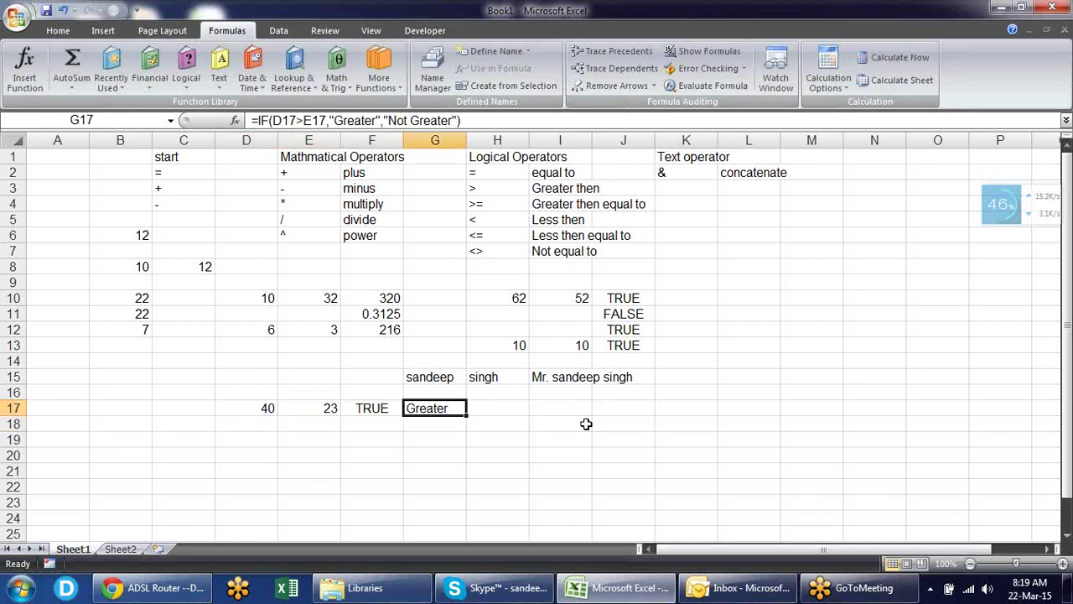
key("F2")
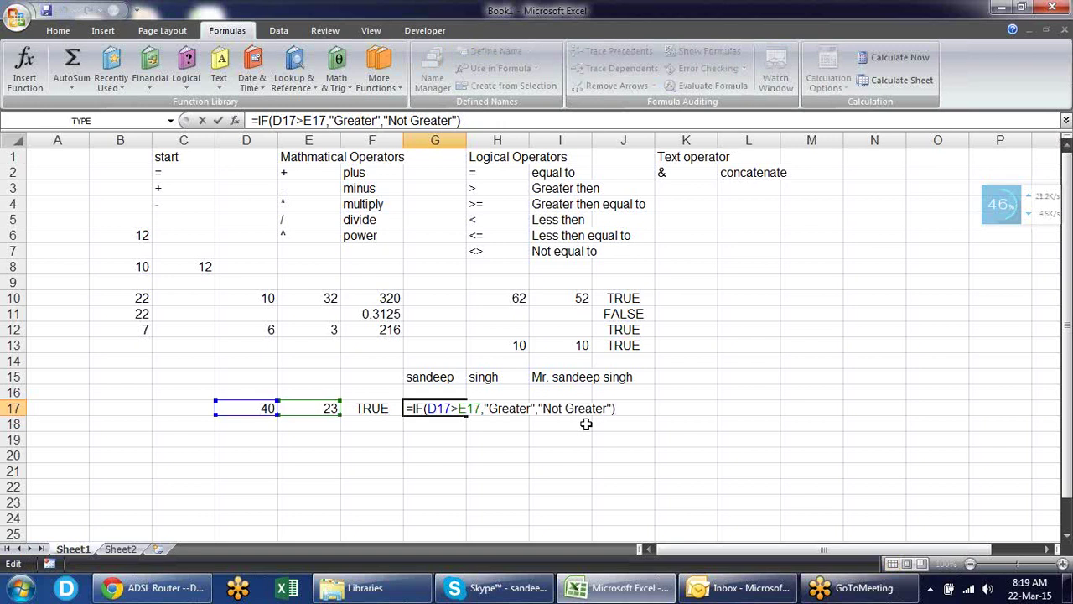
key("Left")
key("Left")
key("Left")
key("Left")
key("Left")
key("Left")
key("Left")
key("Left")
key("Left")
key("Left")
key("Left")
key("Left")
key("Left")
key("Left")
key("Left")
key("Left")
key("Left")
key("Left")
key("Left")
key("Left")
key("Left")
key("Left")
key("Left")
key("Left")
key("Left")
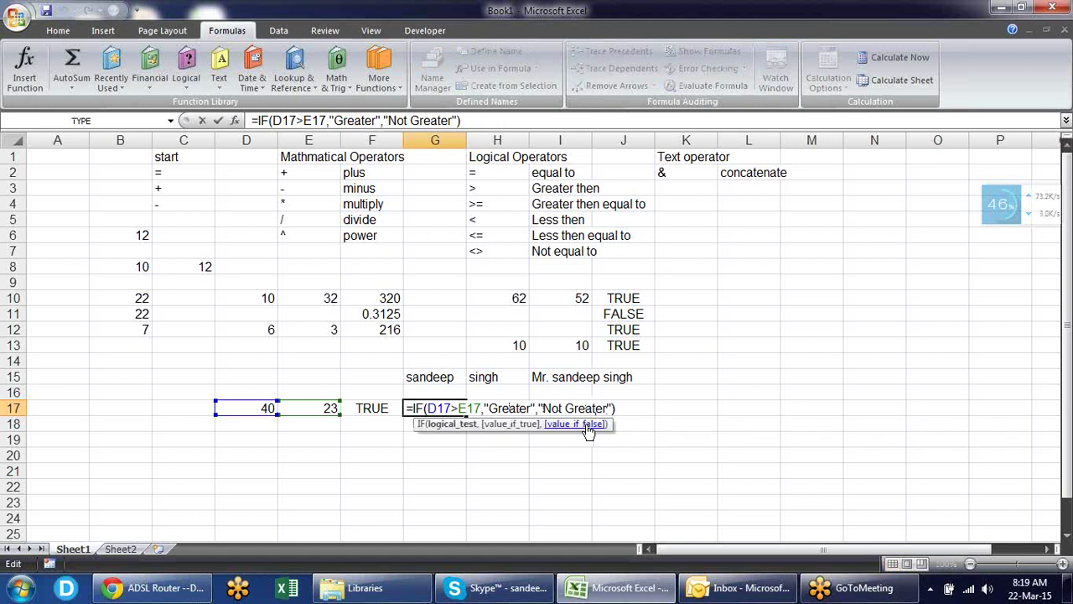
key("shift+Left")
key("shift+Left")
key("shift+Left")
key("shift+Left")
key("shift+Left")
key("shift+Left")
key("shift+Left")
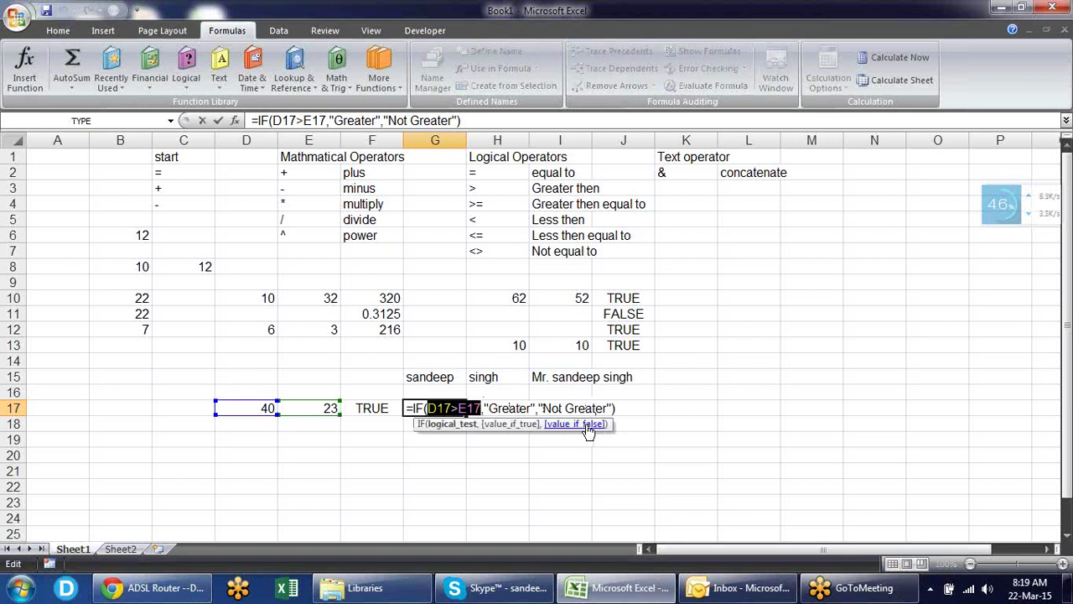
key("BackSpace")
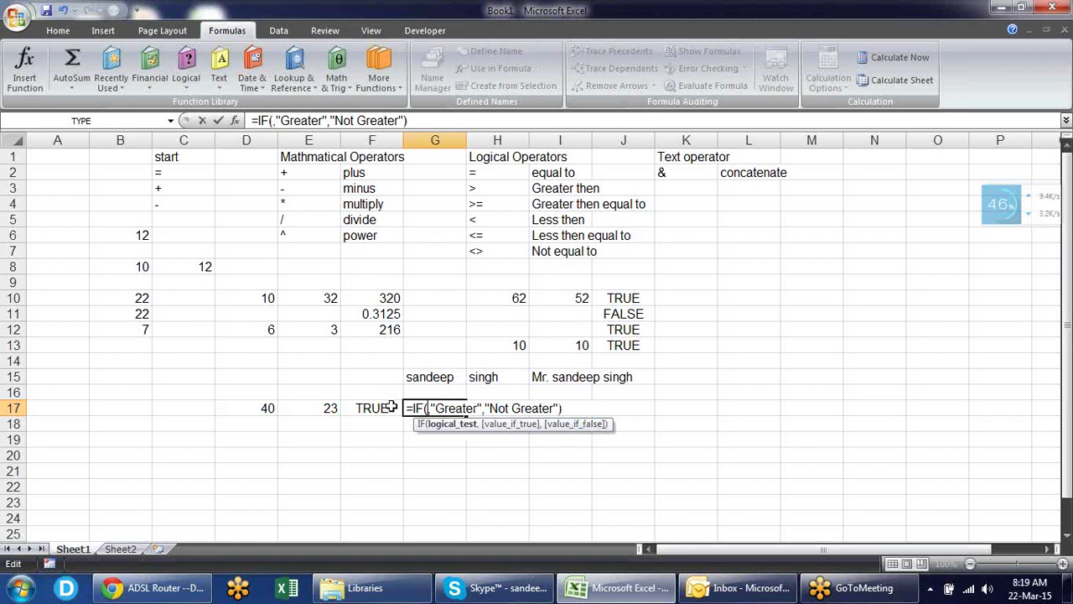
left_click(391, 407)
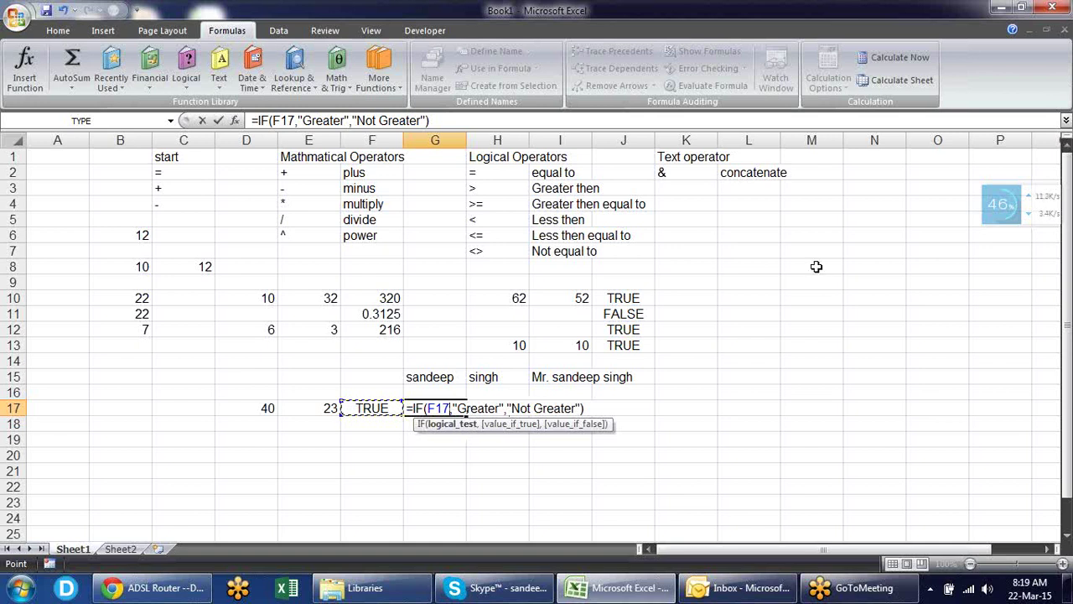
key("Return")
key("Up")
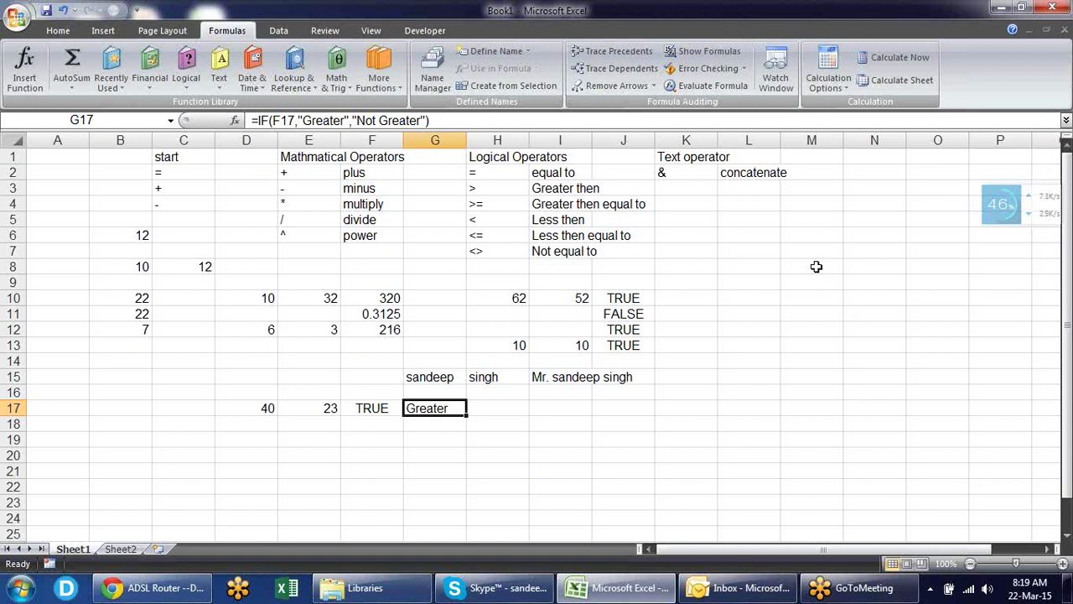
key("Down")
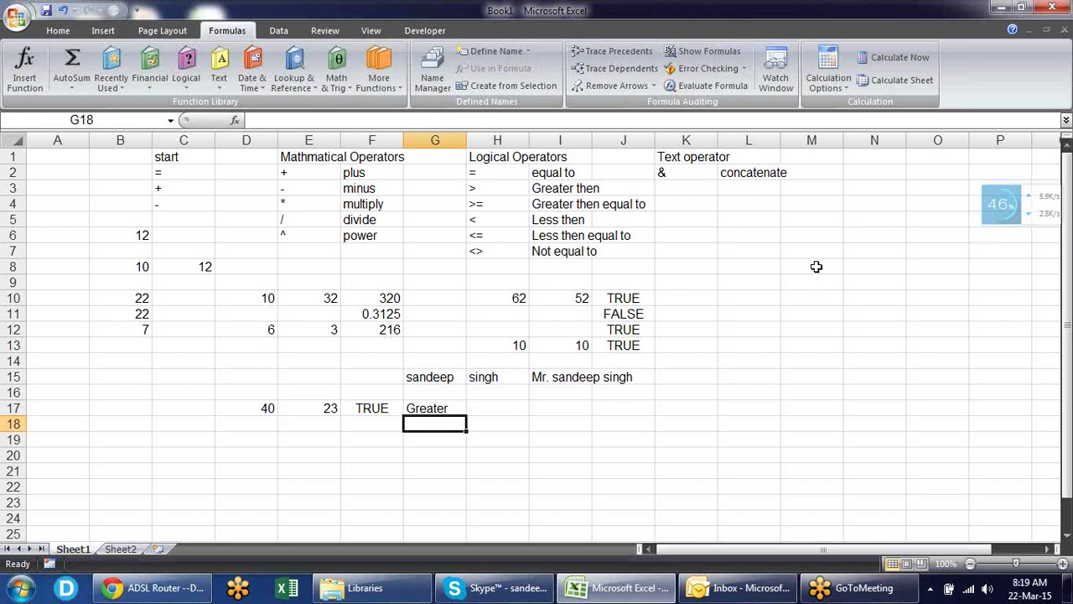
key("Down")
key("Left")
key("Left")
key("Left")
key("Left")
key("Left")
key("Left")
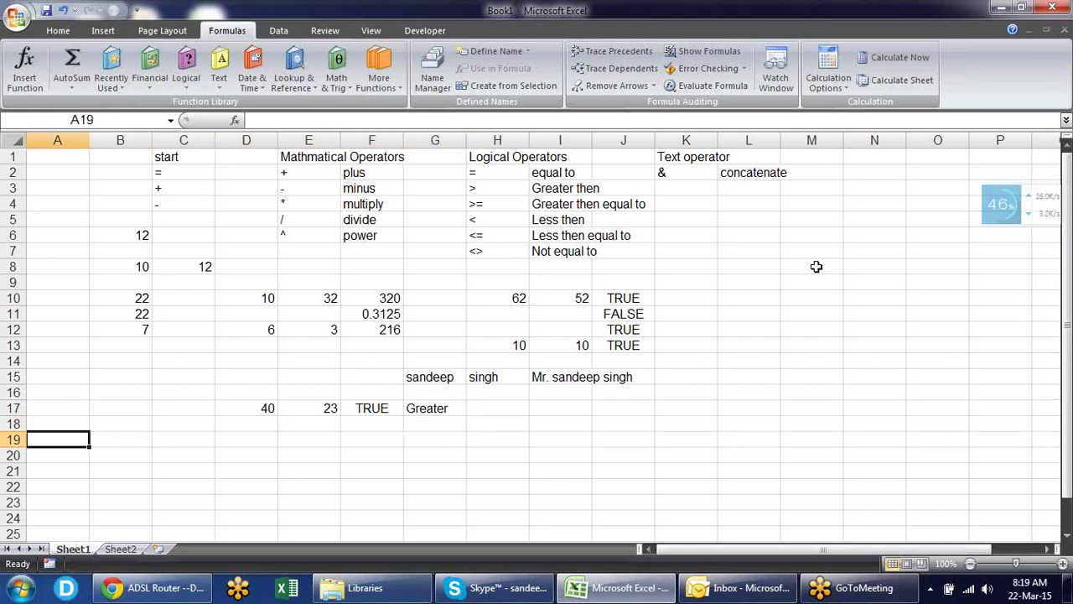
- Add an 'And' heading in A19 and a 'Name' heading in A20
type("And")
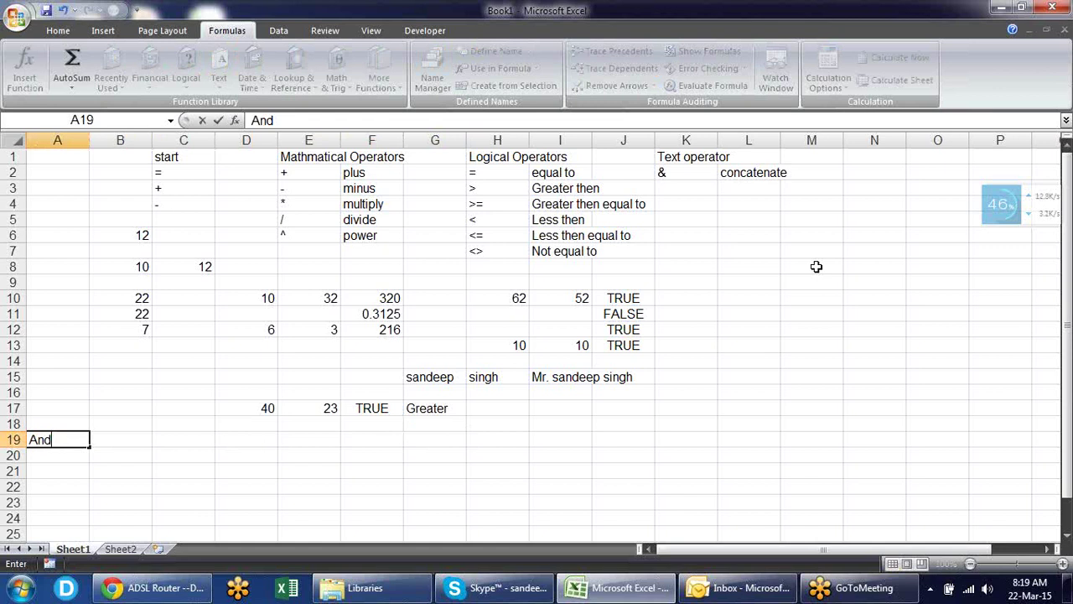
key("Return")
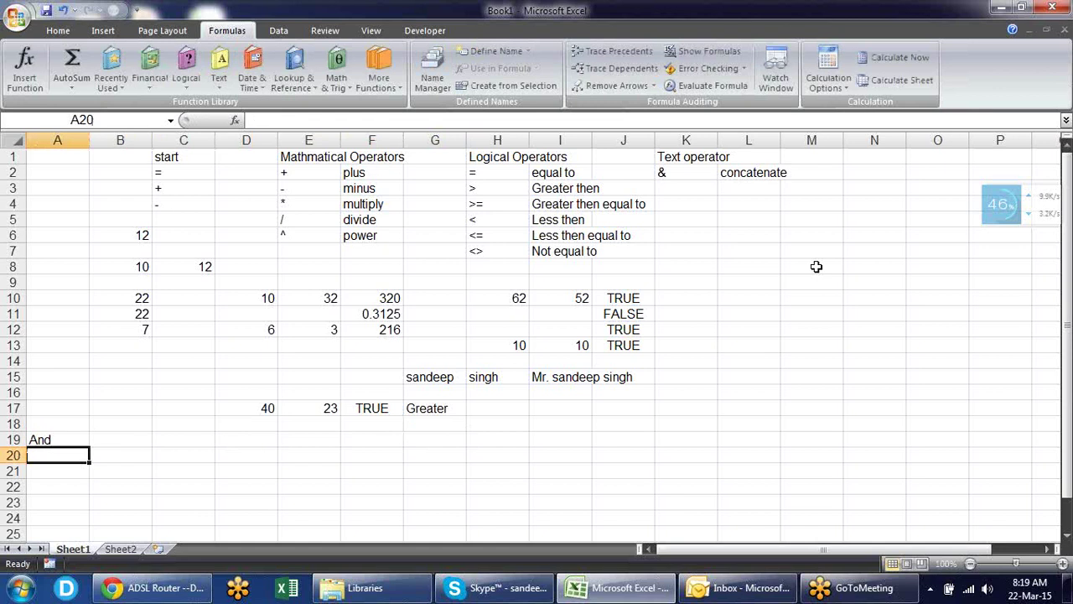
type("Name")
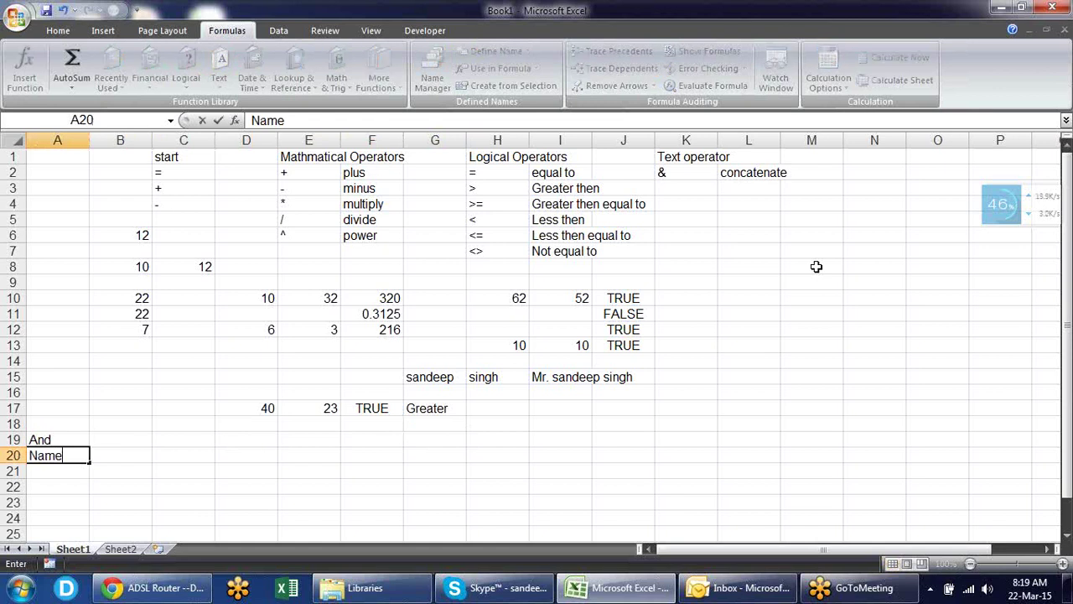
key("Tab")
key("Left")
key("Return")
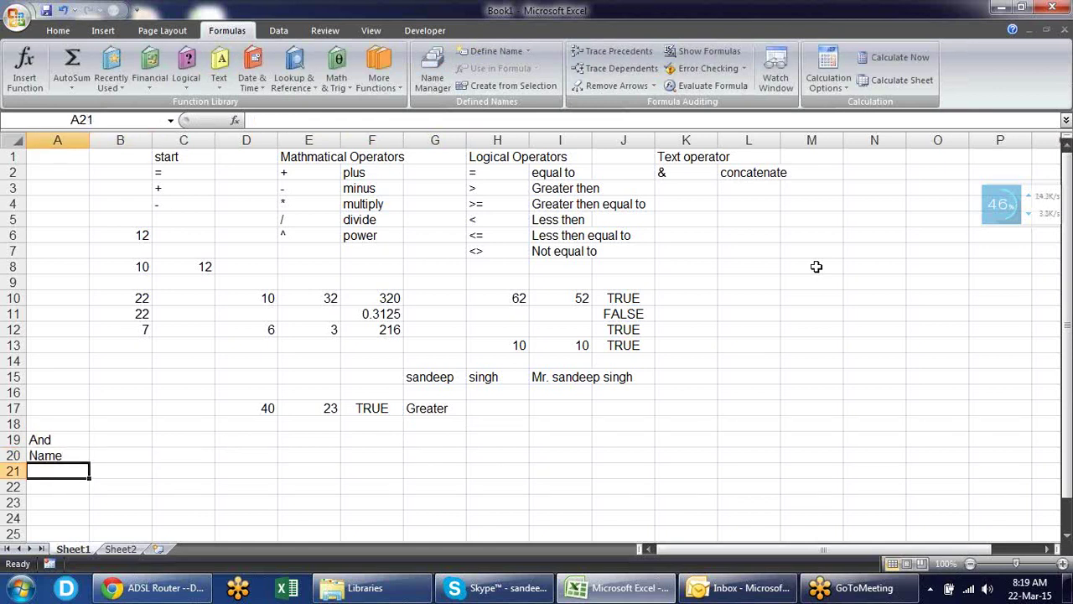
- Enter the first person's name in A21 and fill the remaining names down to A24
type("SAnd")
key("BackSpace")
key("BackSpace")
key("BackSpace")
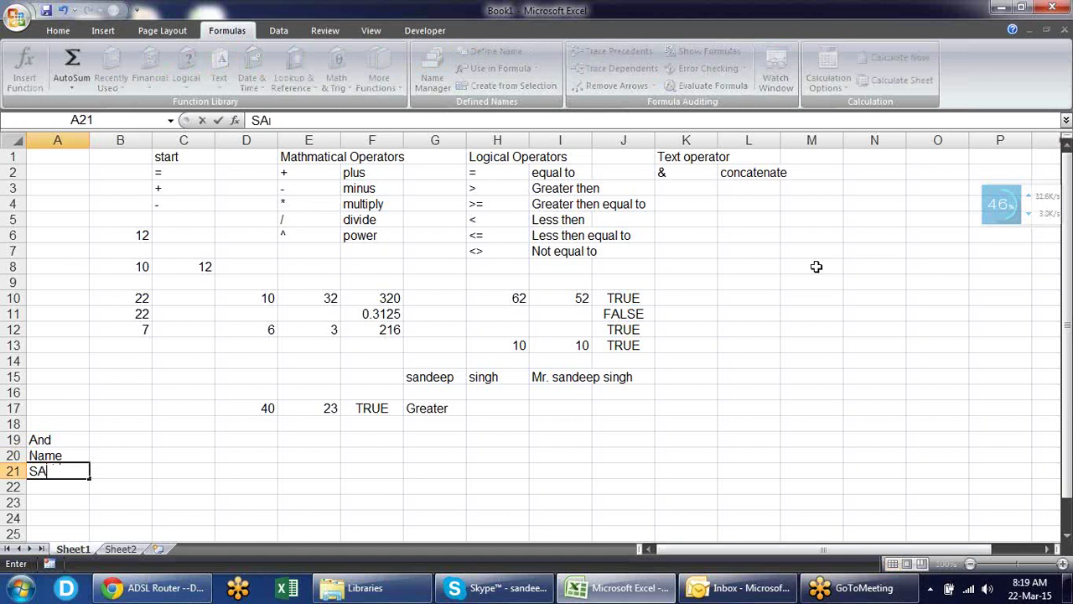
type("andeep")
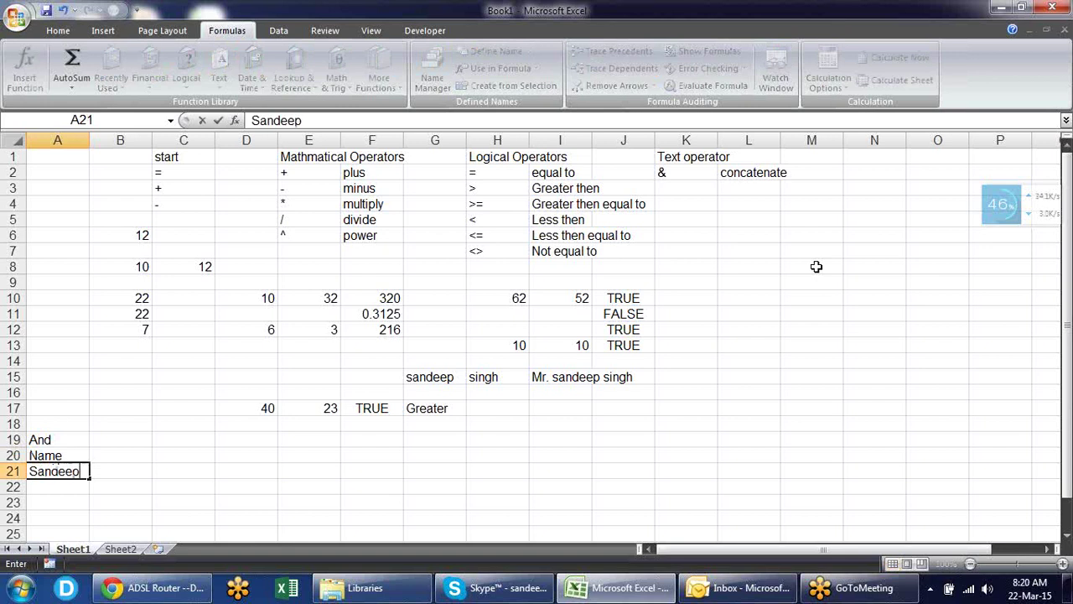
key("Return")
left_click(159, 383)
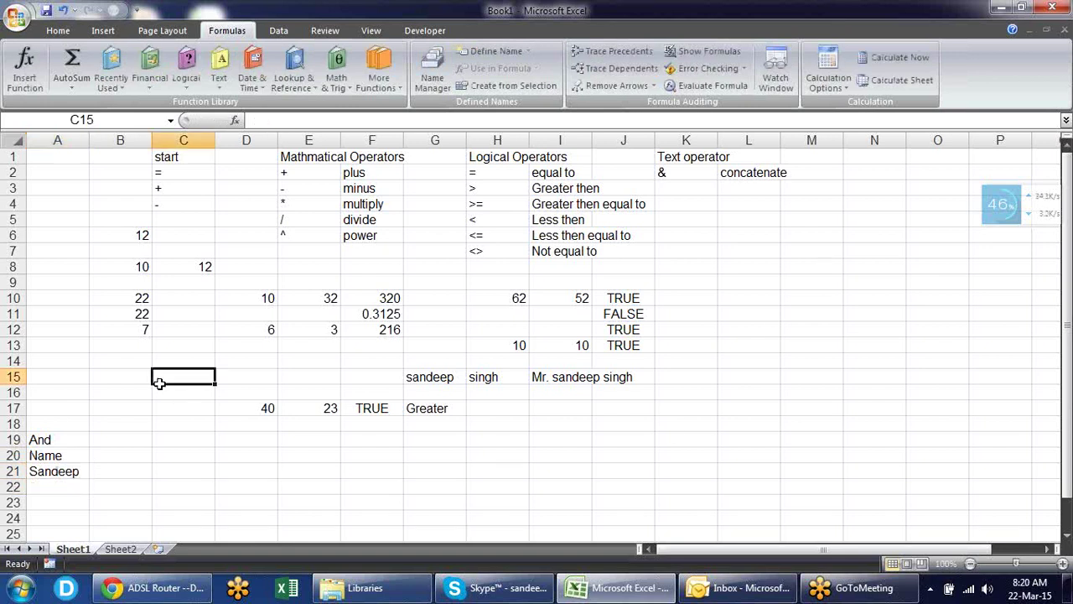
left_click(73, 470)
left_click_drag(89, 478, 93, 426)
left_click(106, 355)
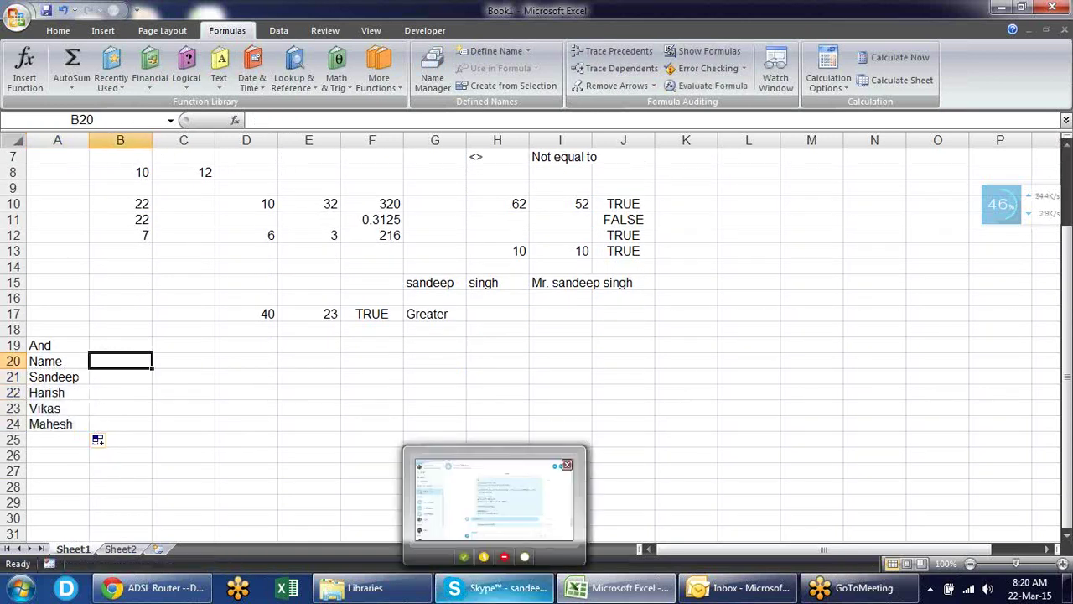
- Type R1 in B20 and fill the headings across to R2 and R3
type("R1")
key("Tab")
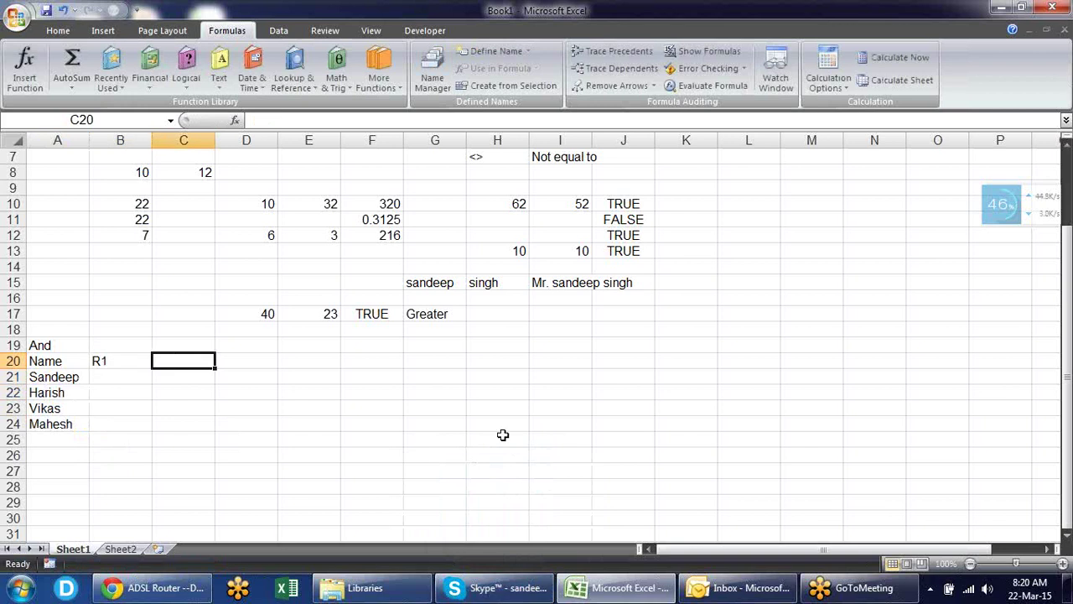
left_click(127, 356)
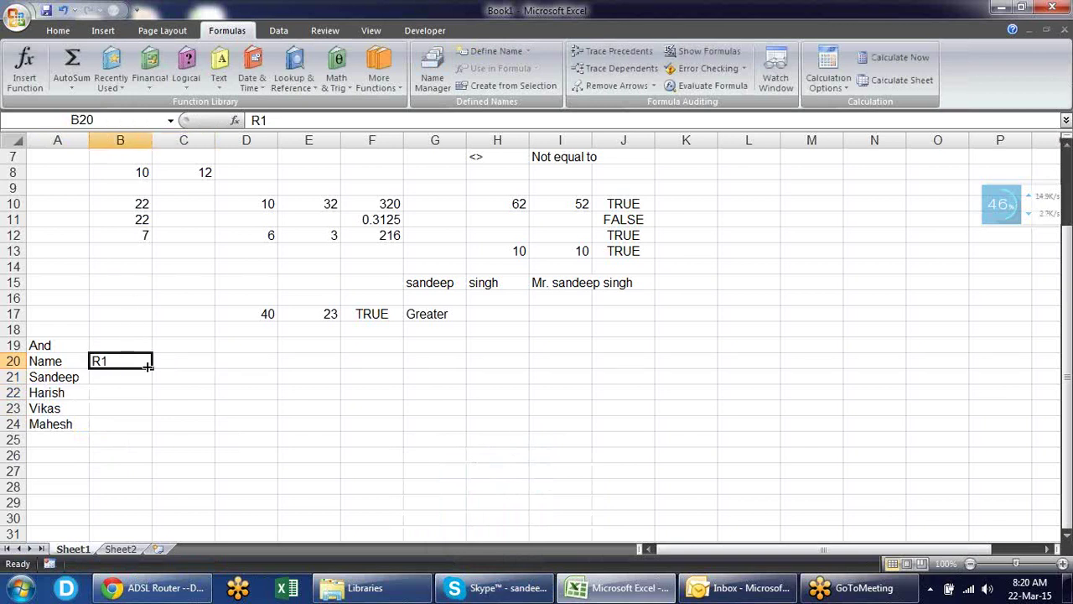
left_click_drag(152, 366, 268, 367)
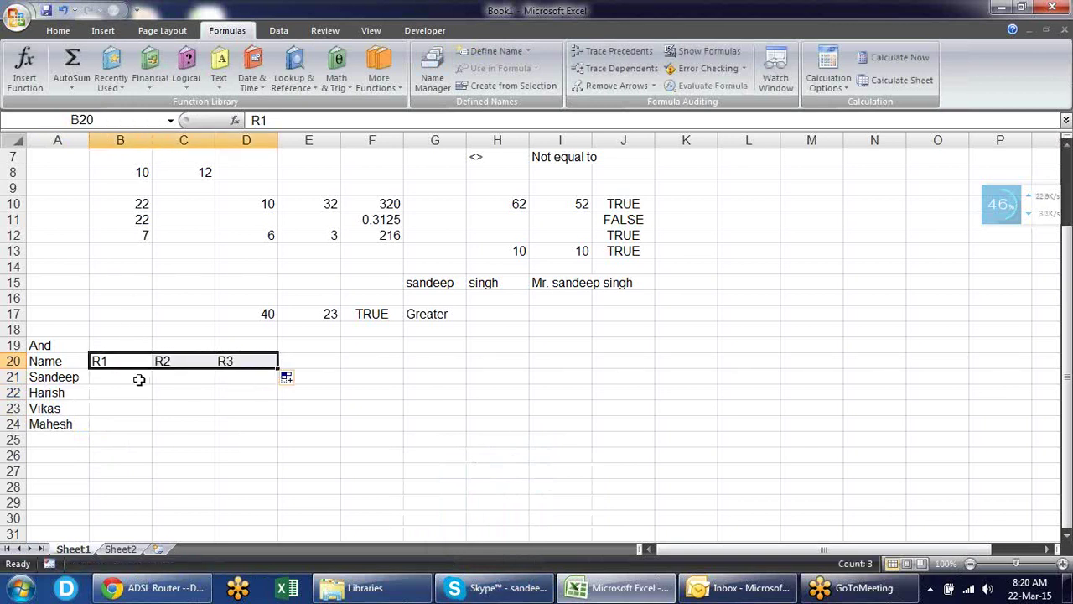
left_click(134, 353)
left_click(181, 356)
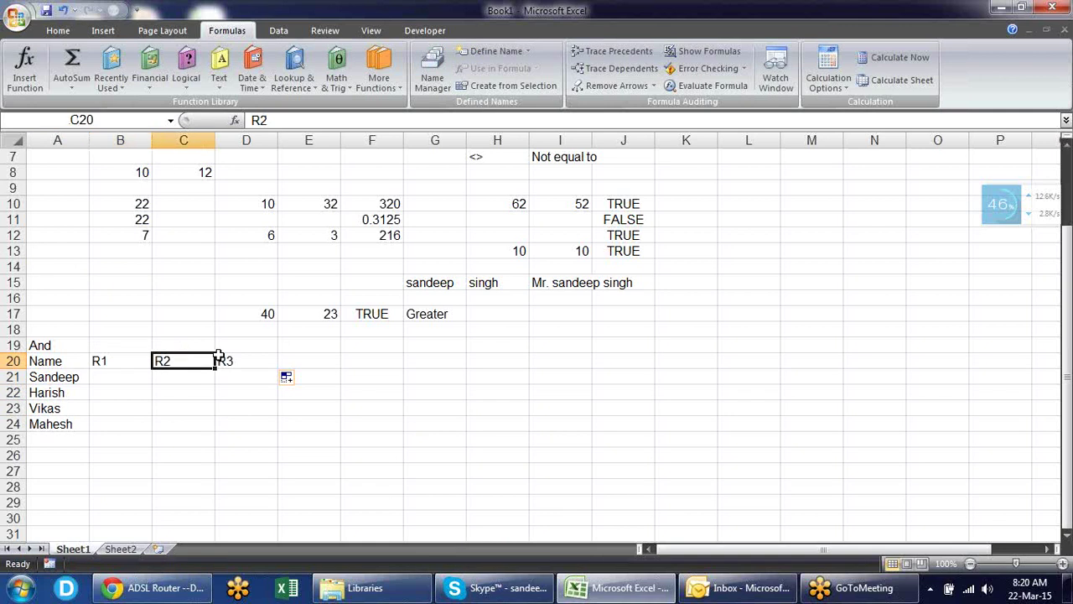
left_click(247, 357)
- Enter the first two names' answers: Y, Y, N and Y, N, Y
left_click(122, 374)
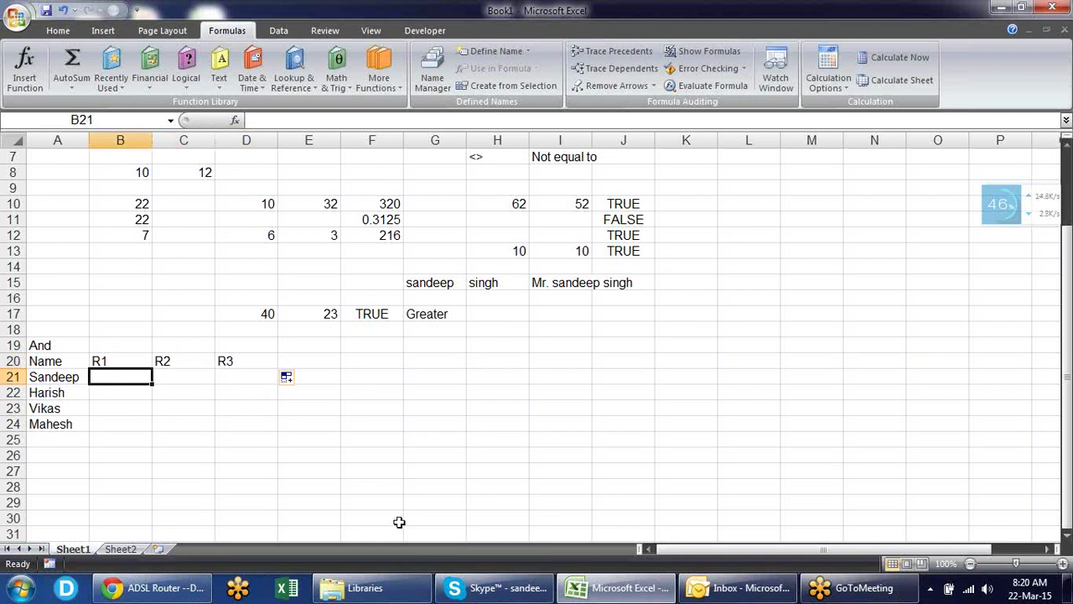
type("Y")
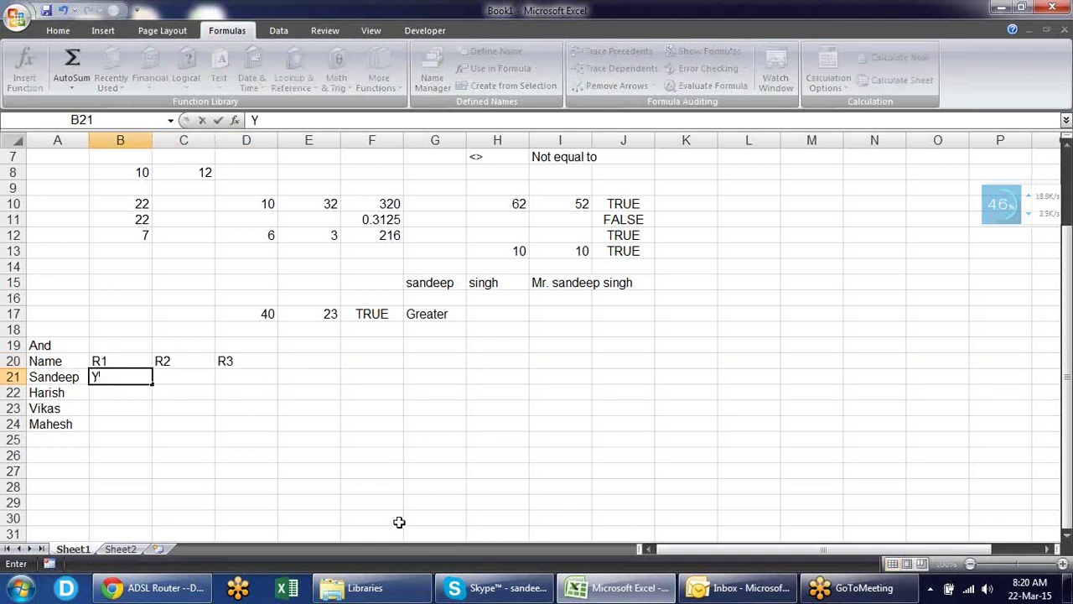
key("Tab")
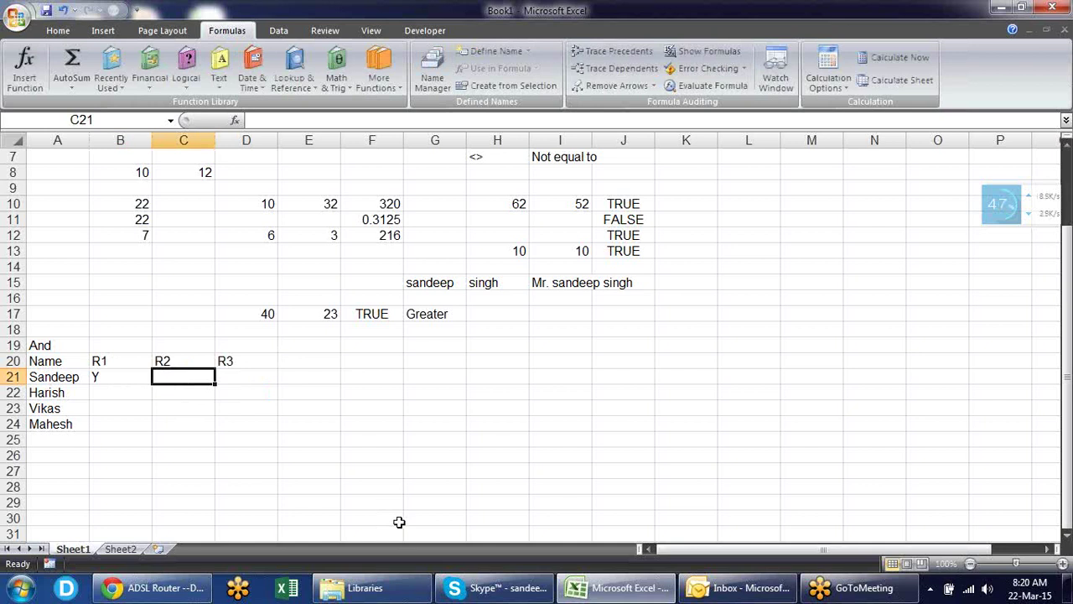
type("Y")
key("Tab")
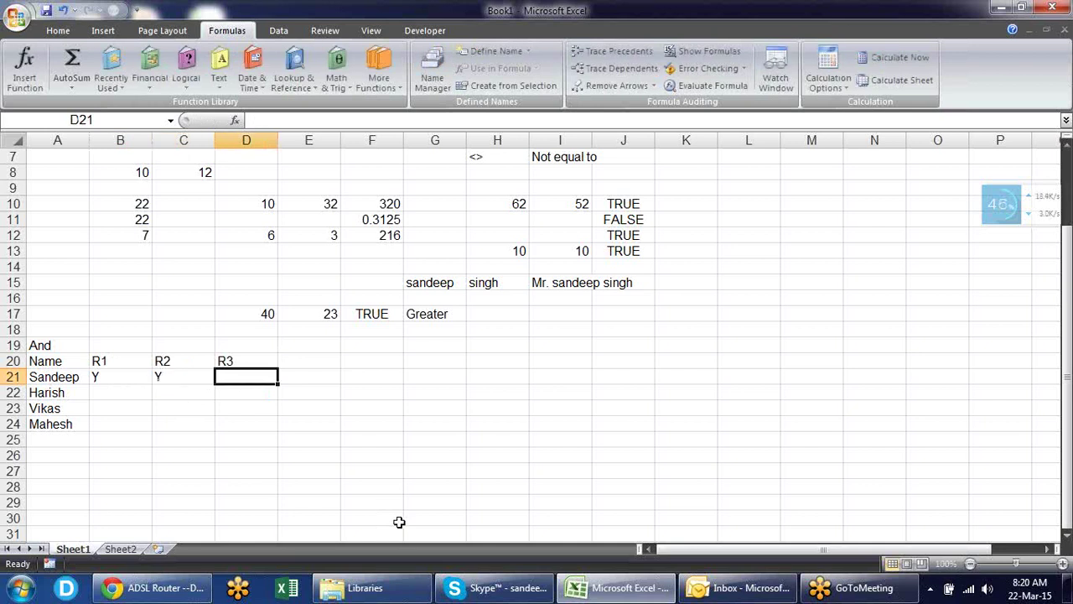
type("N")
key("Return")
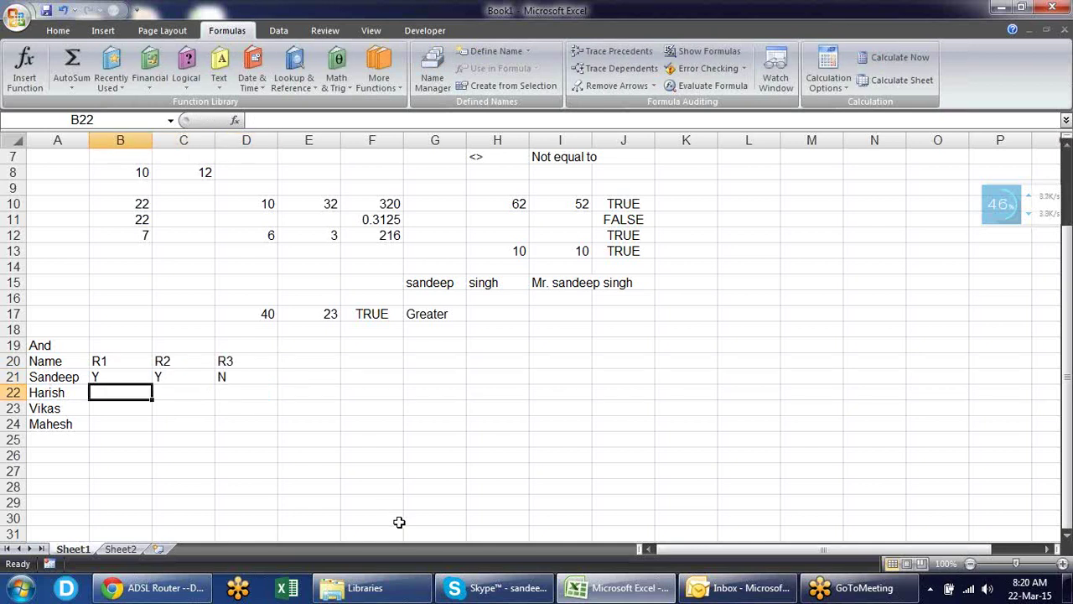
type("Y")
key("Tab")
type("N")
key("Tab")
type("Y")
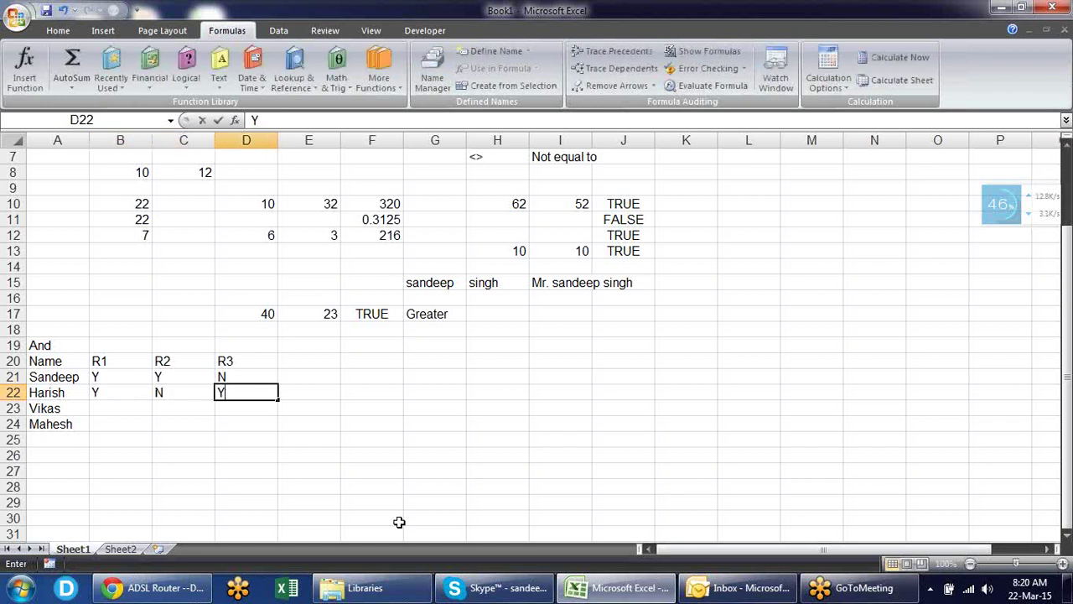
key("Return")
- Enter Y, N, Y and N, N, N for the last two names, then correct C22 to Y
type("Y")
key("Tab")
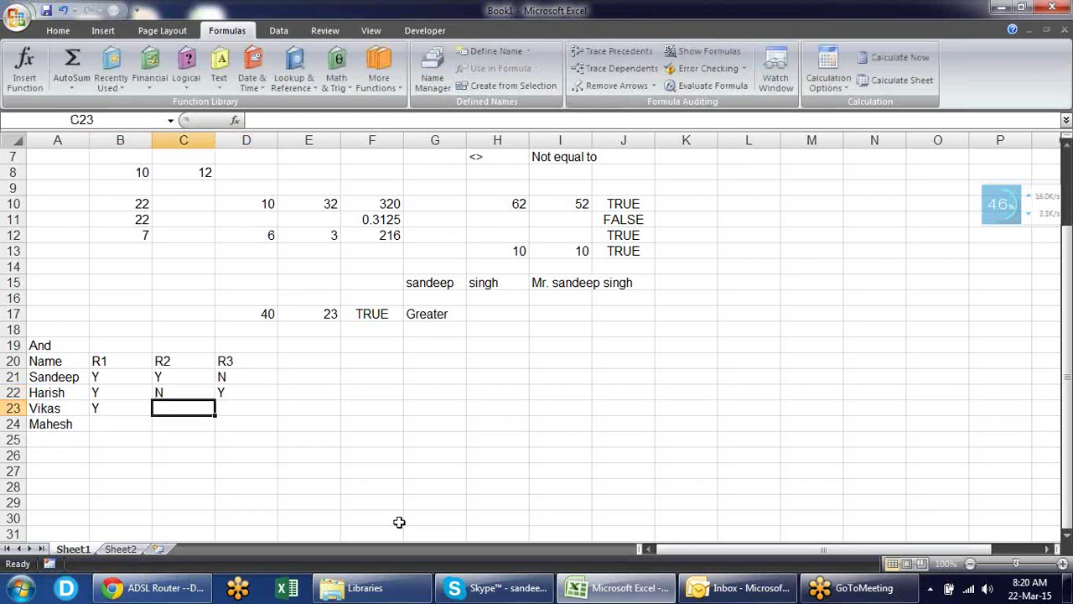
type("N")
key("Tab")
type("Y")
key("Return")
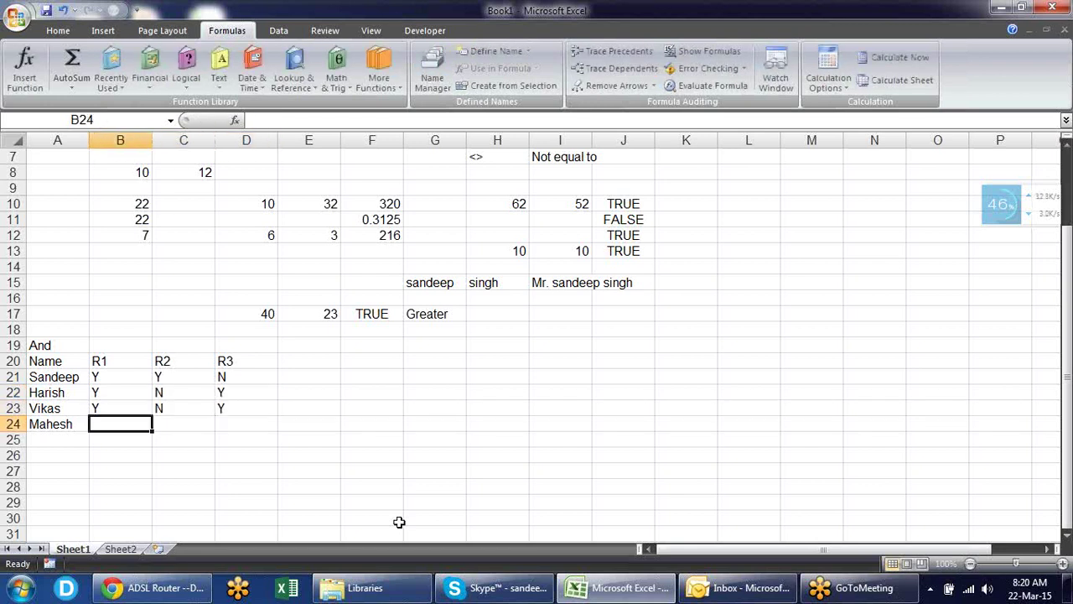
type("N")
key("Tab")
type("N")
key("Tab")
type("N")
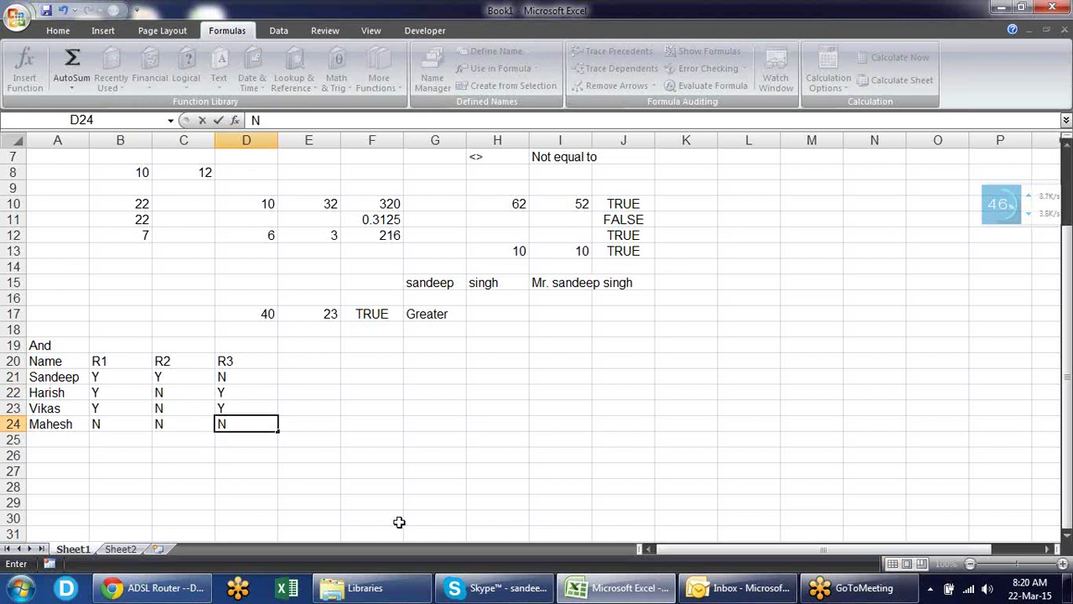
key("Tab")
key("Left")
key("Left")
key("Up")
key("Up")
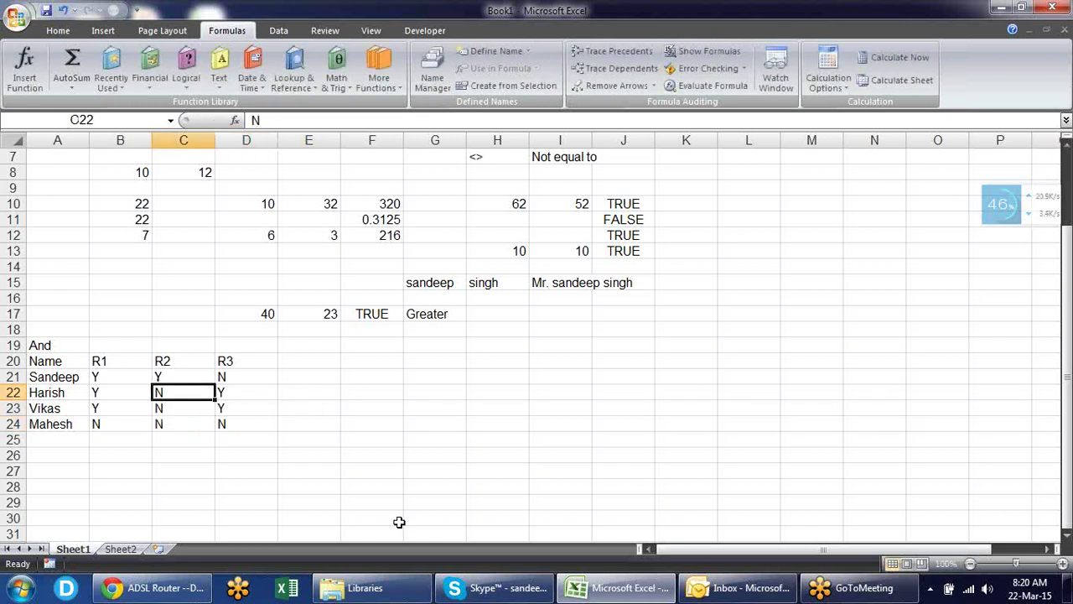
type("Y")
key("Return")
- Add a 'Result' heading in E20 beside R3
key("Up")
key("Up")
key("Up")
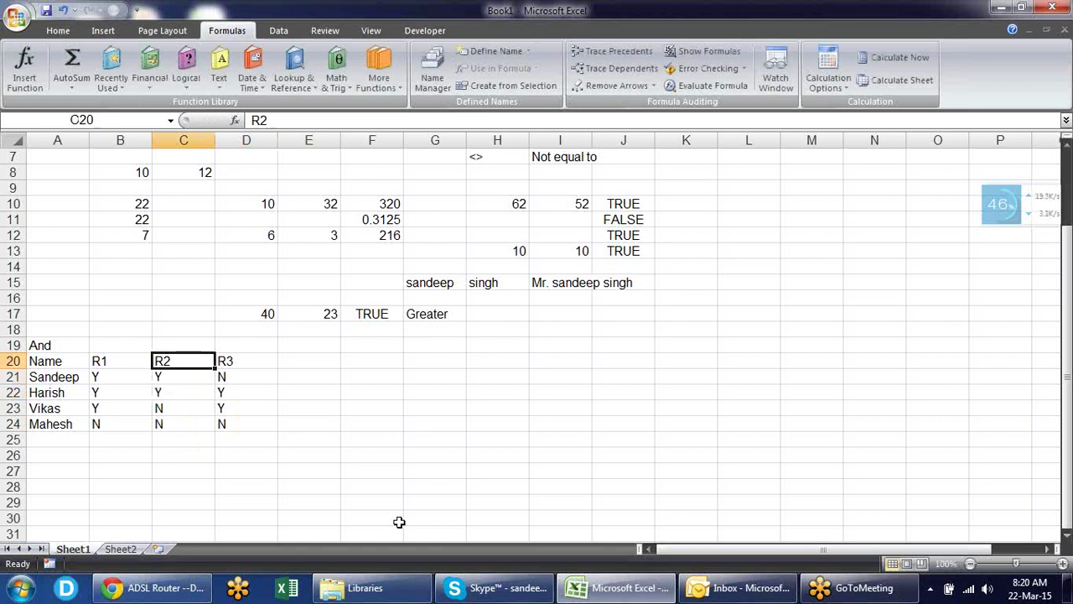
key("Right")
key("Right")
type("=T")
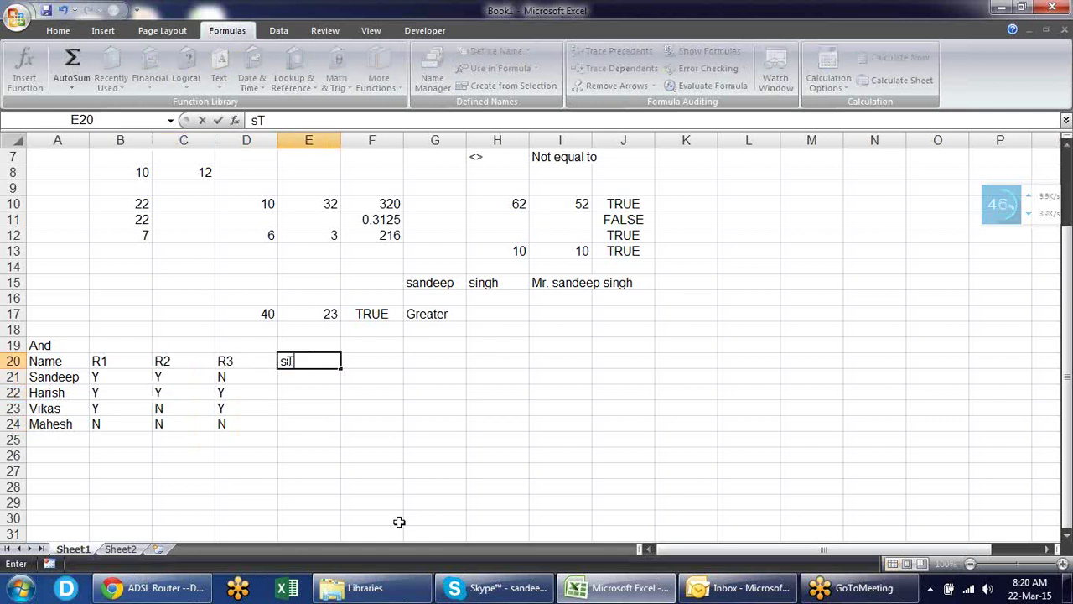
type("AT")
key("BackSpace")
key("BackSpace")
key("BackSpace")
key("BackSpace")
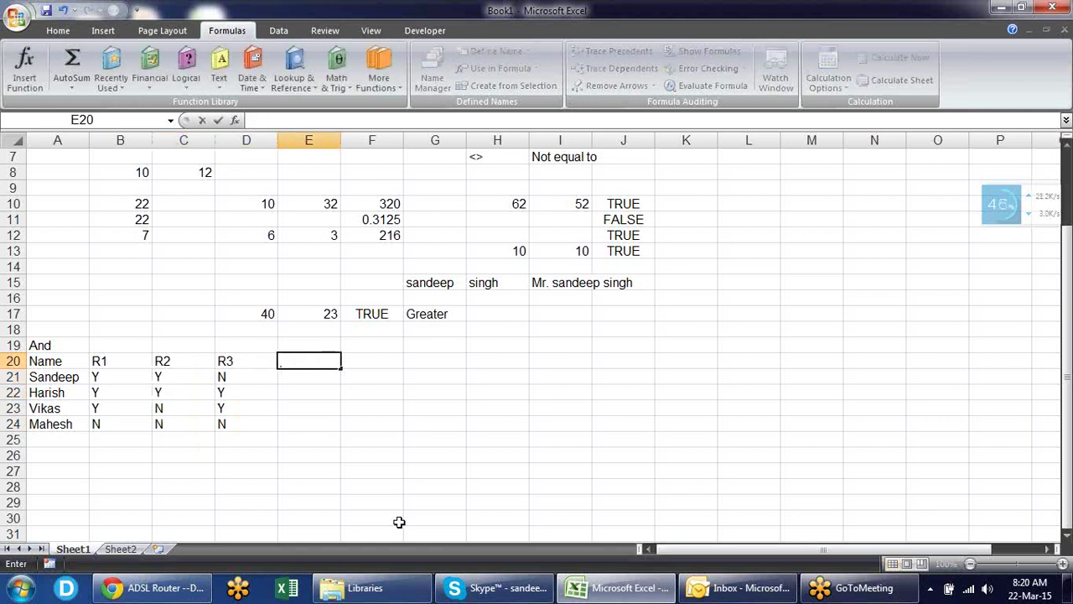
type("re")
key("BackSpace")
key("BackSpace")
type("RE")
key("BackSpace")
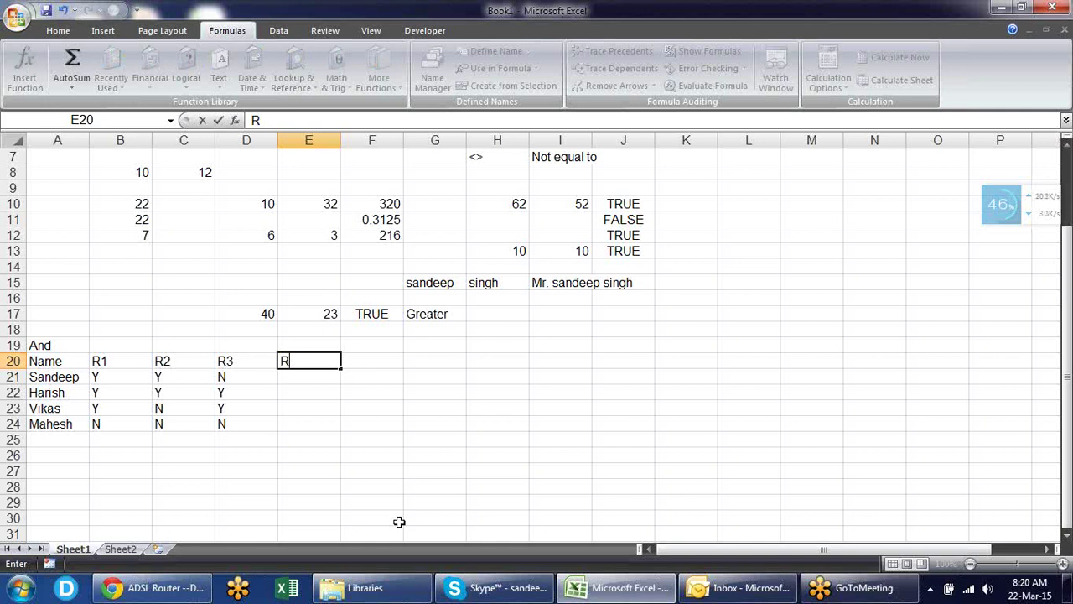
type("E")
key("BackSpace")
type("esult")
key("Return")
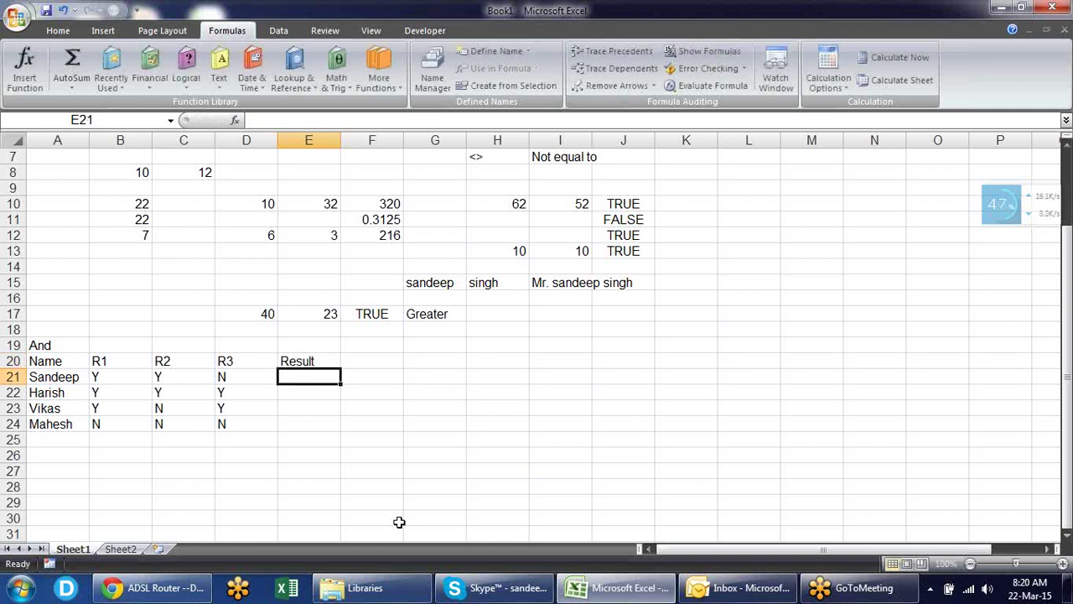
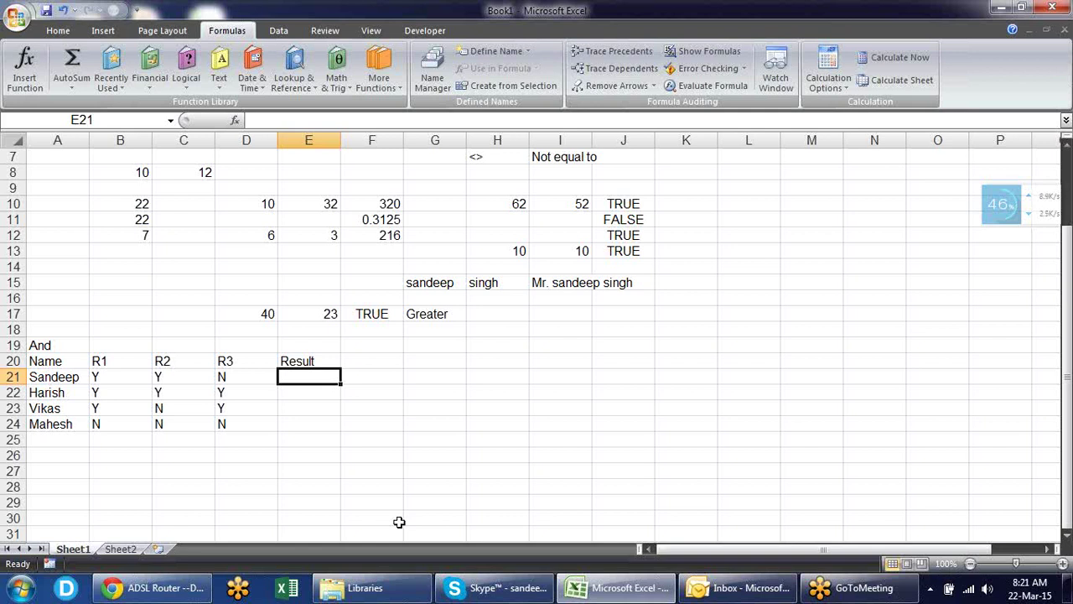
- Start E21's formula as =IF(B21="Y",if(),"Rejected") and place the cursor in the inner IF
type("=")
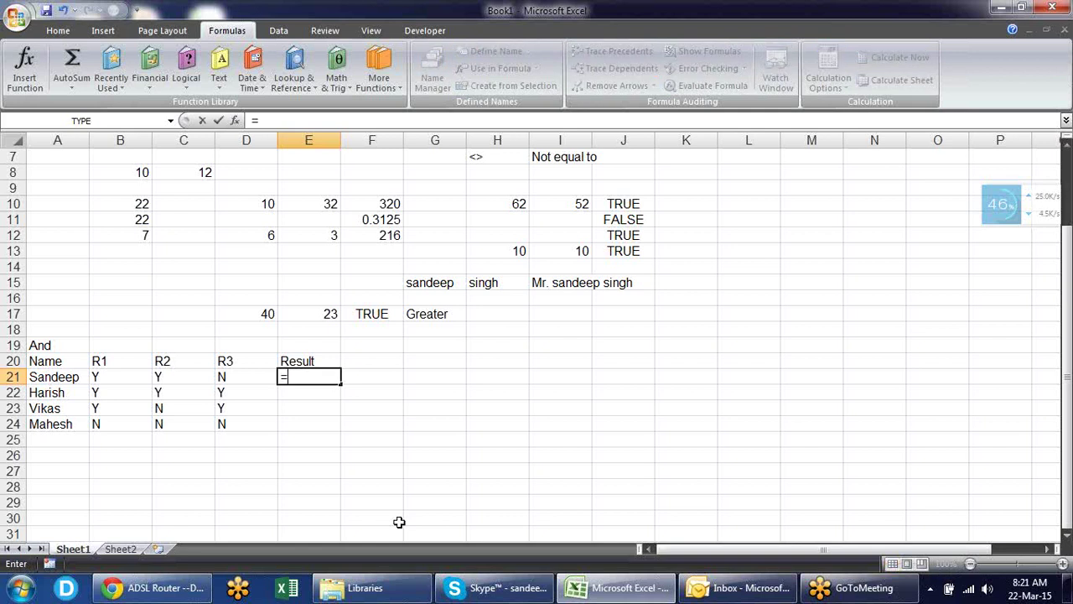
type("if")
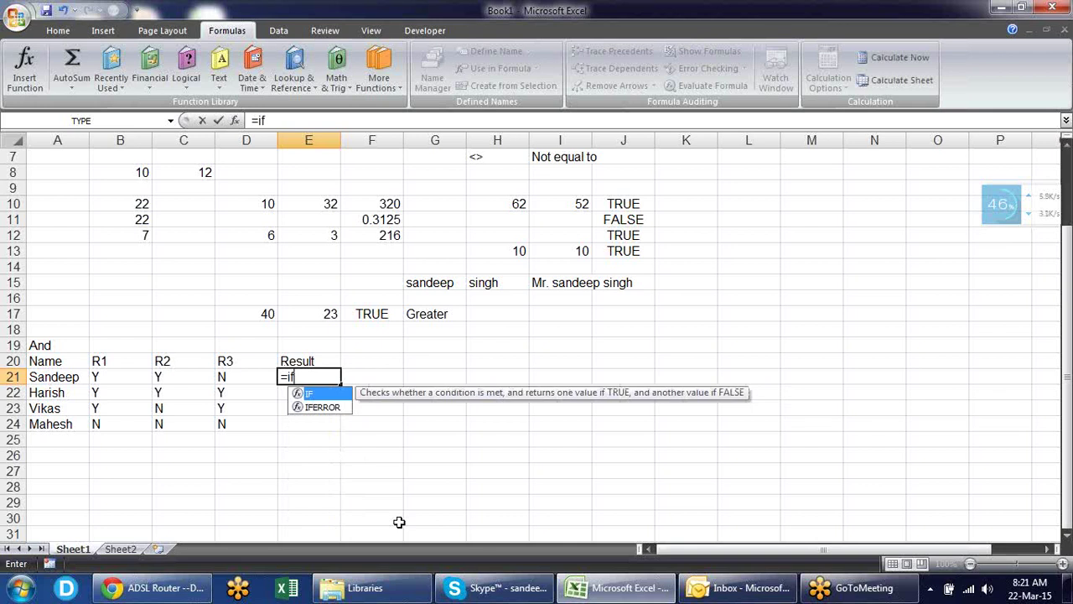
key("Tab")
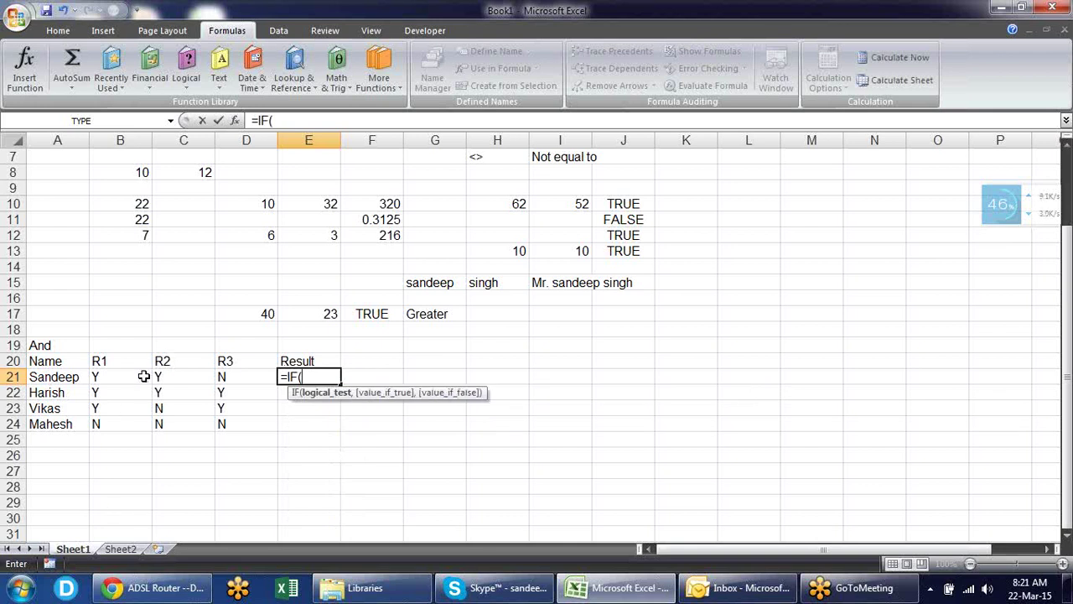
left_click(144, 376)
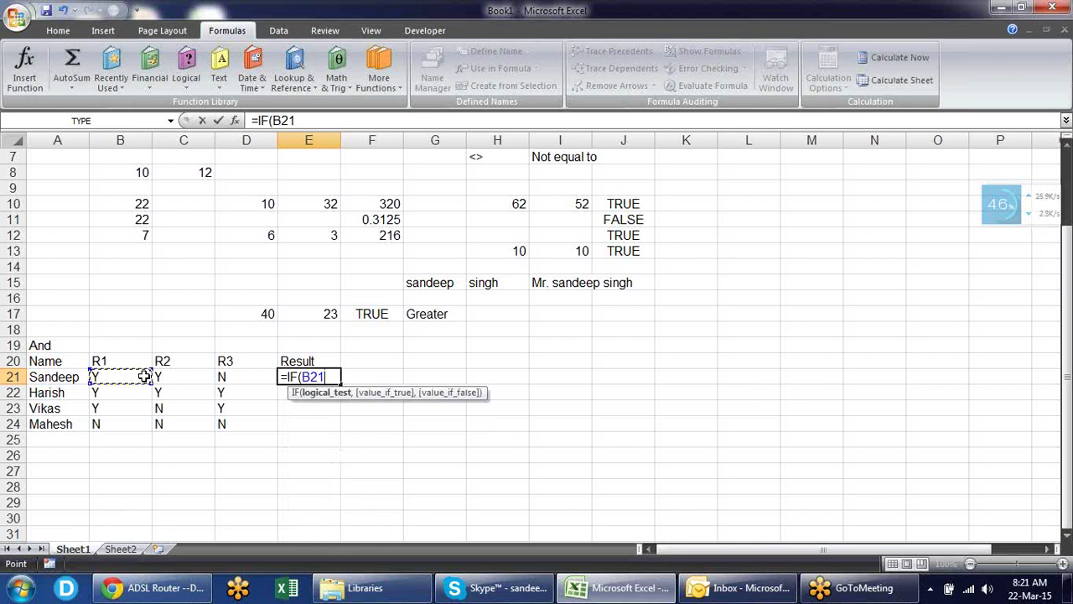
type("=\"Y\",")
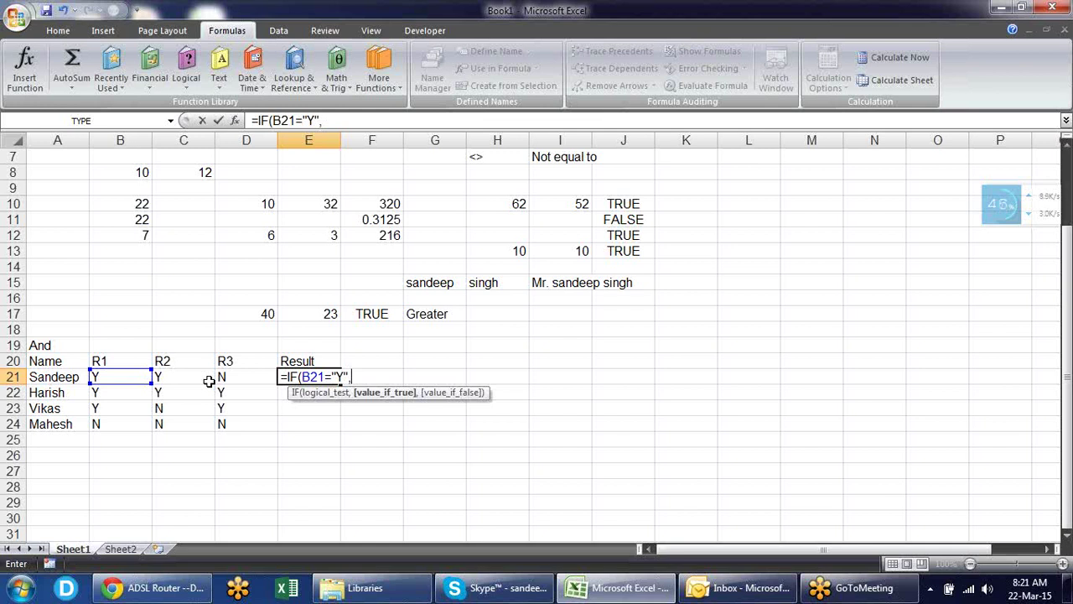
type("if")
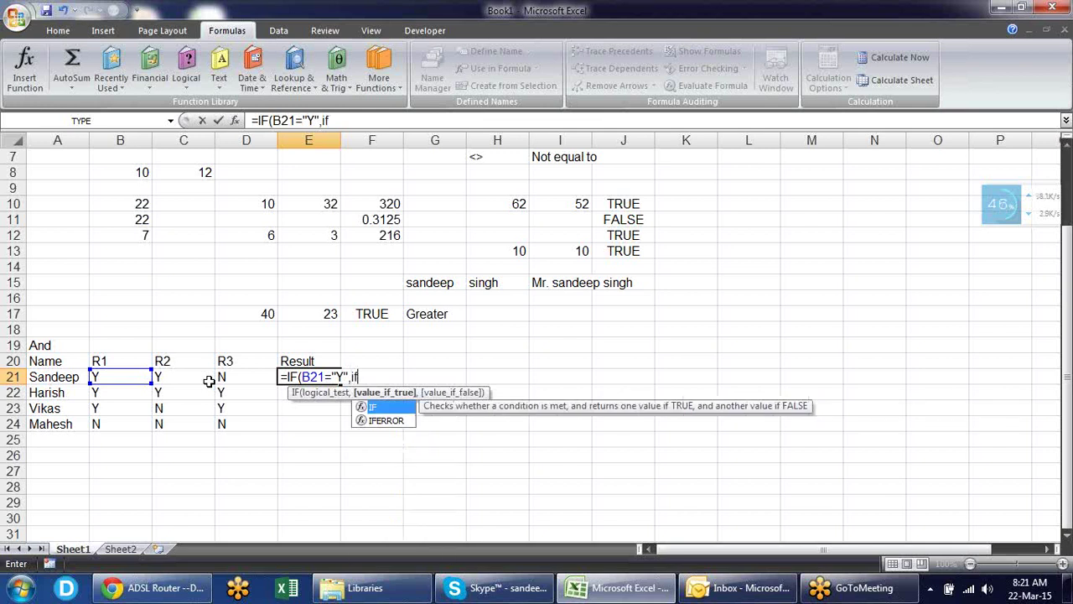
type("()")
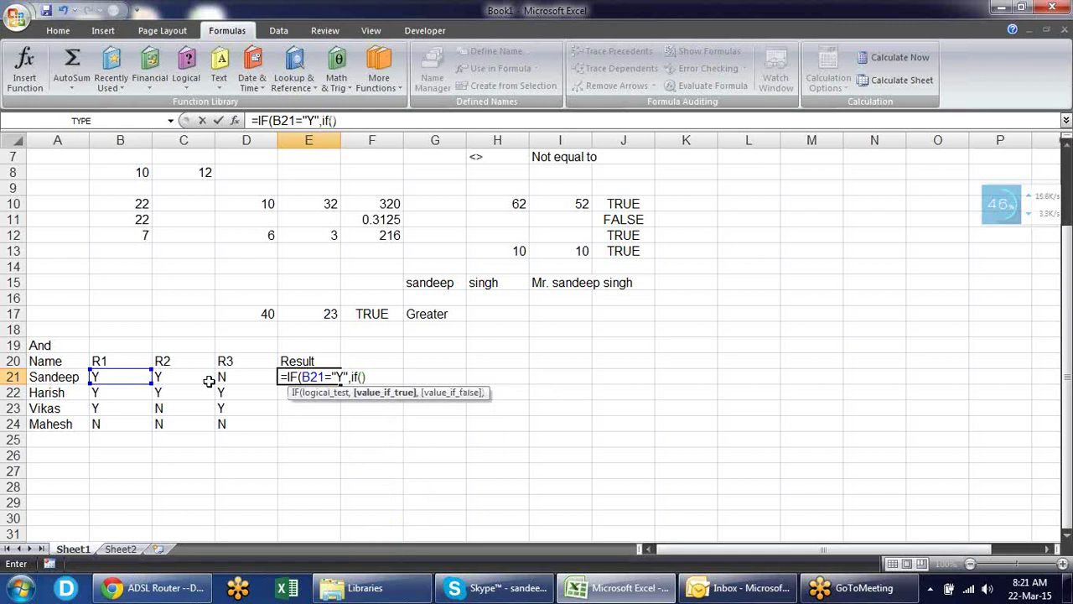
type(",")
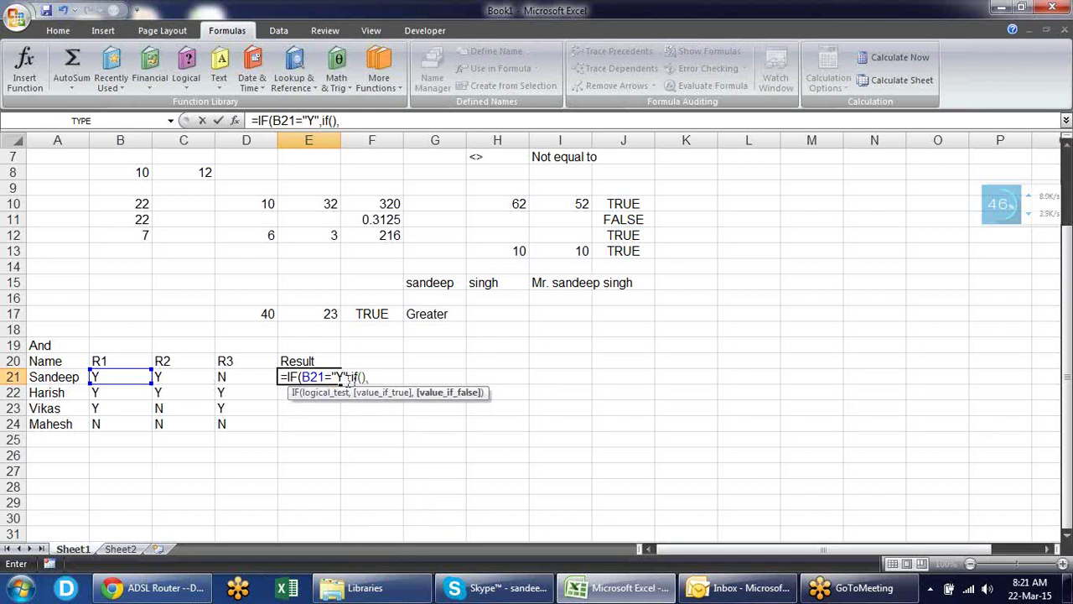
type("\"Reje")
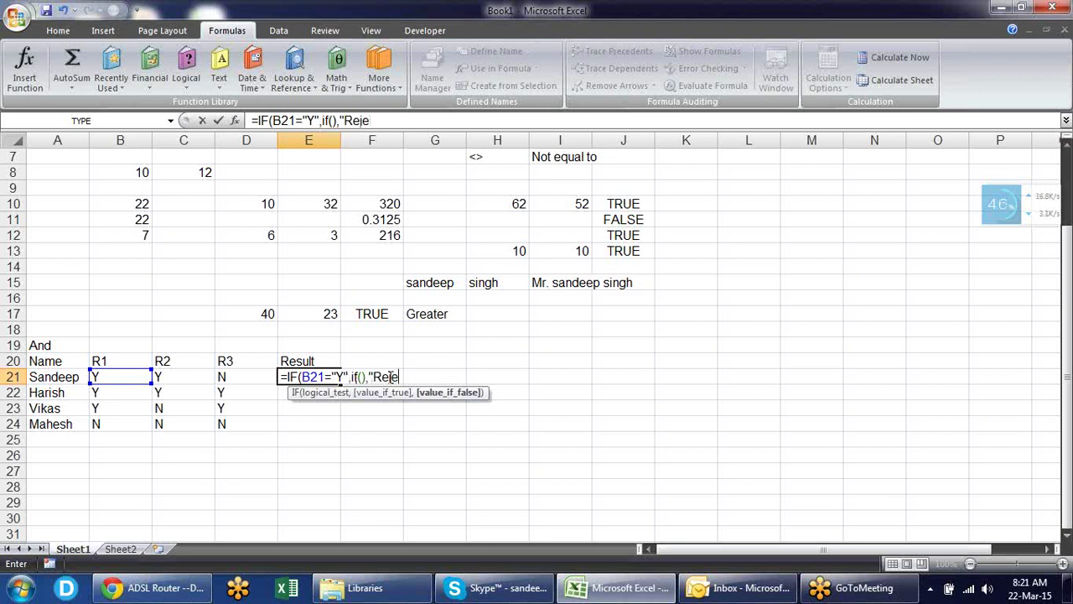
type("cted\")")
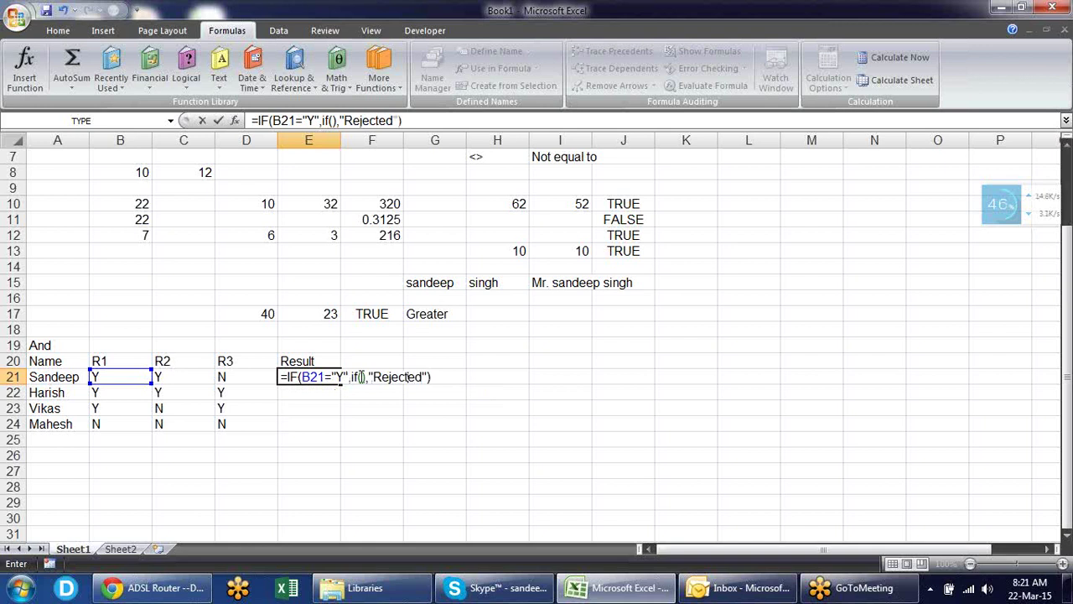
left_click(358, 376)
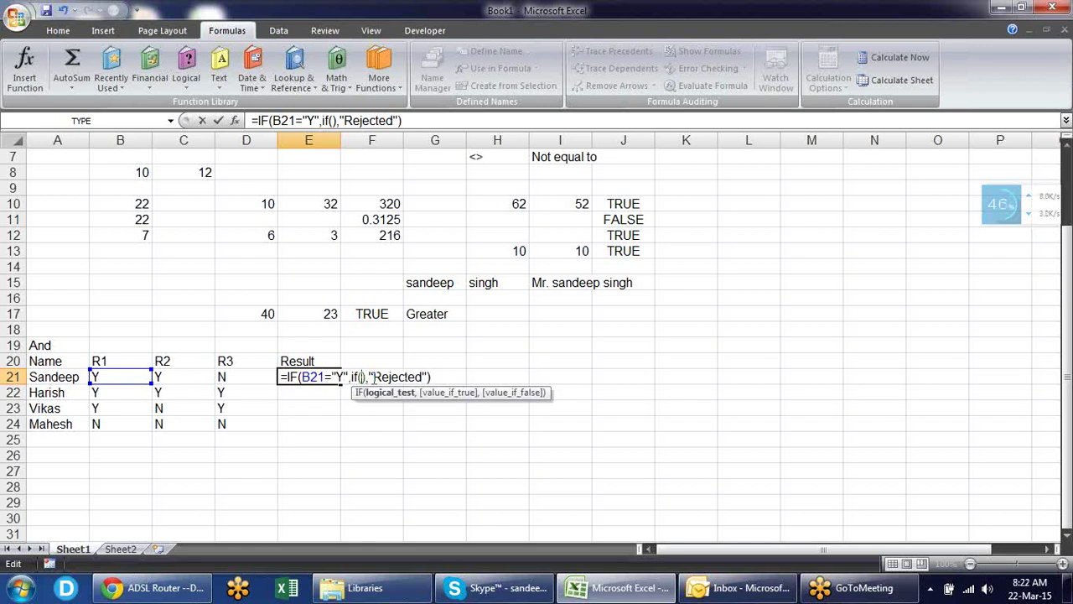
- Fill the inner IFs to test C21="Y" and D21="y", returning "Selected" or "Rejected"
left_click(177, 376)
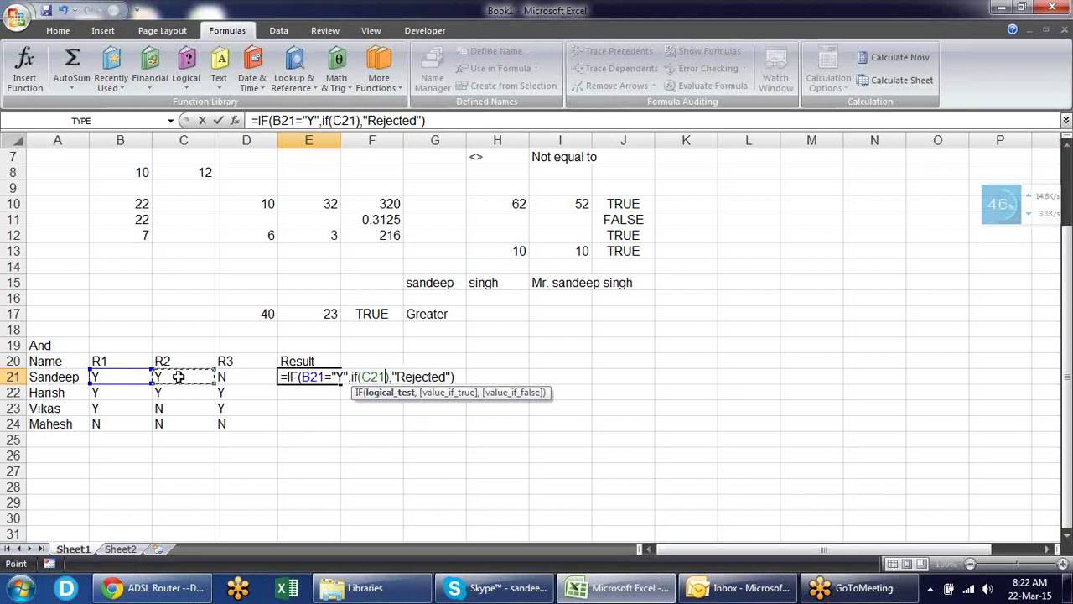
type("=\"Y\"")
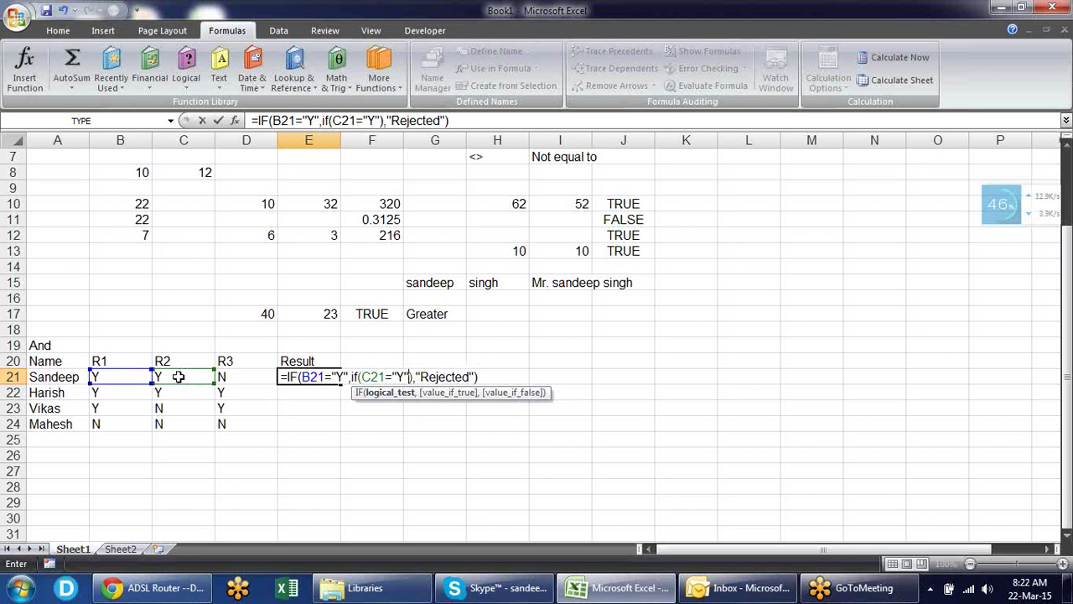
type(",")
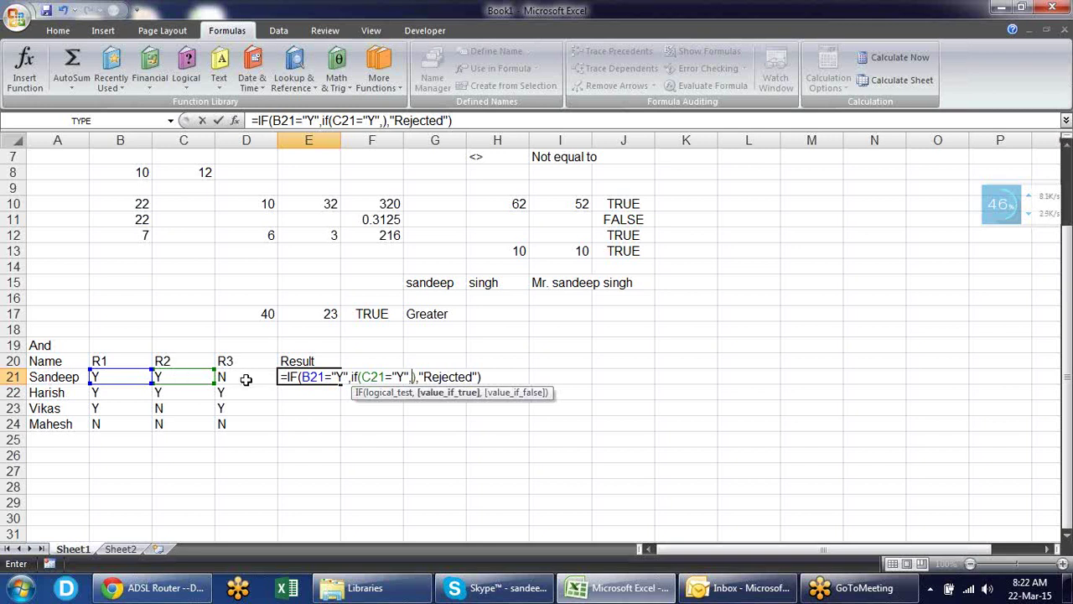
type("if")
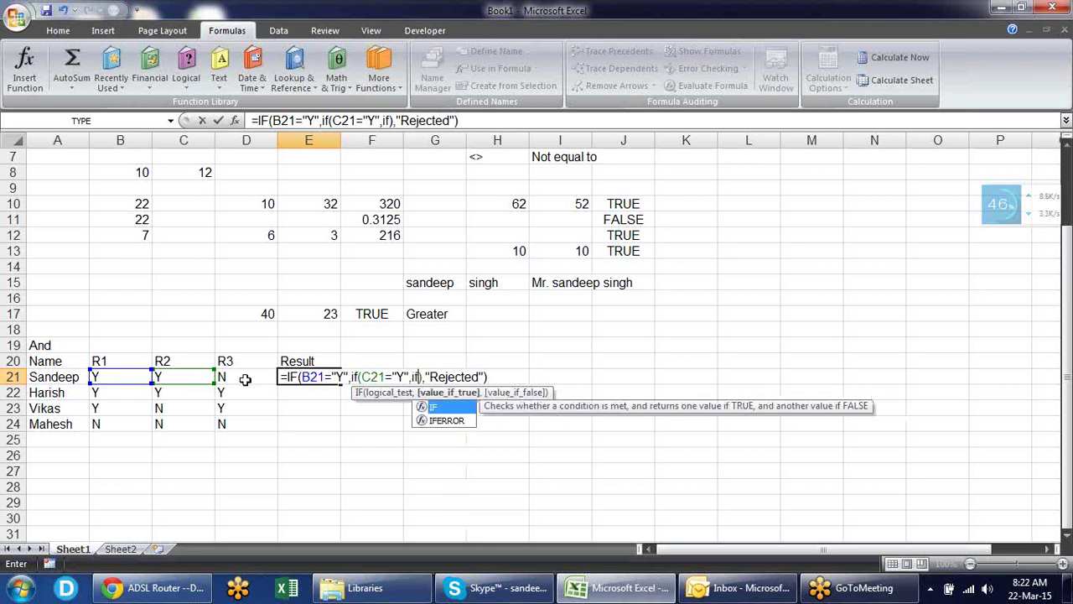
type("()")
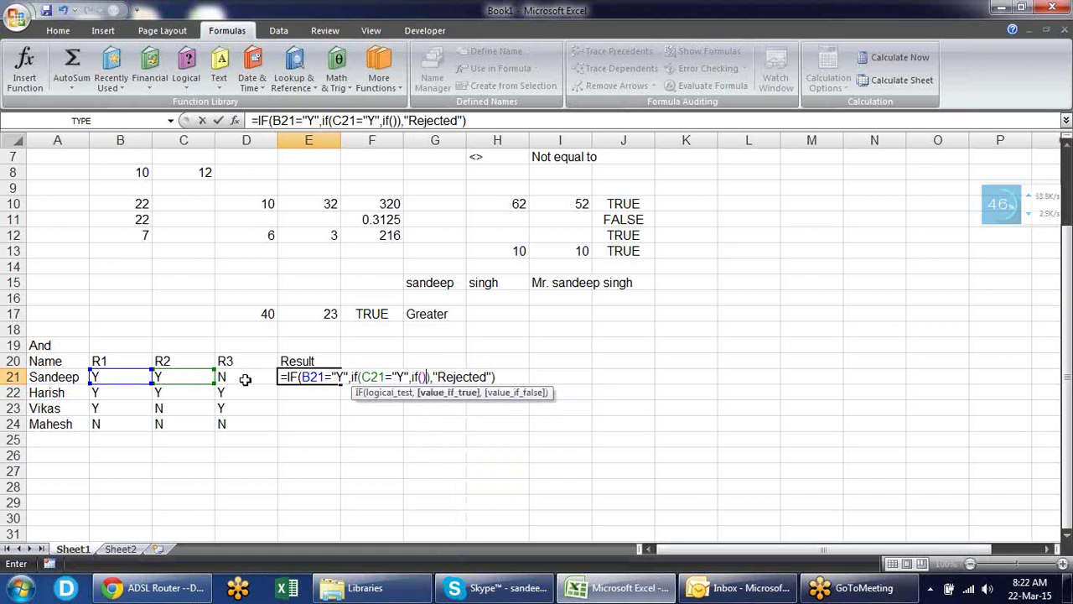
type(",")
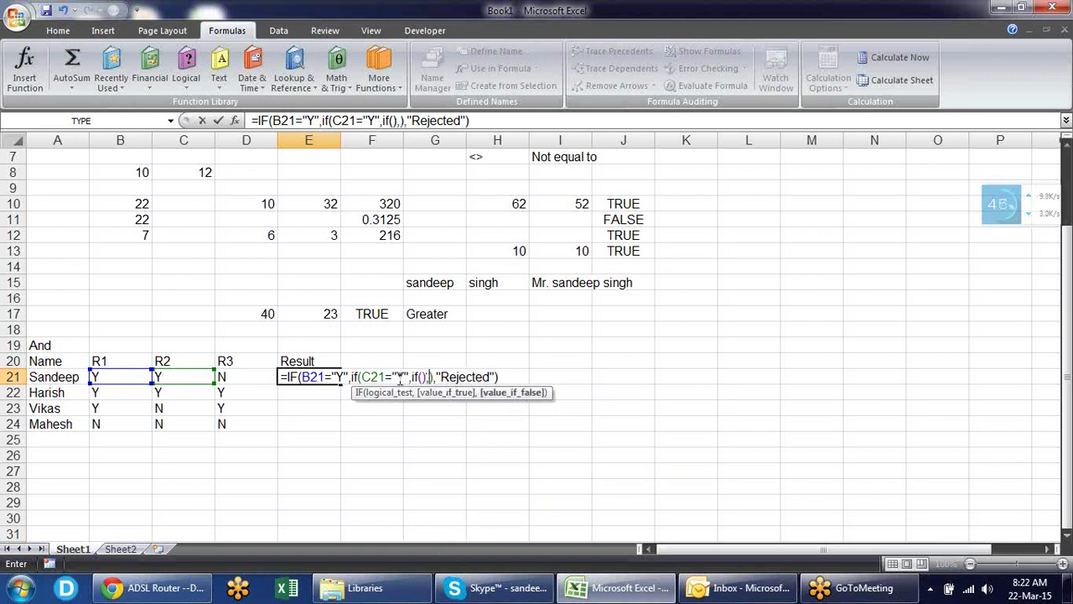
type("\"")
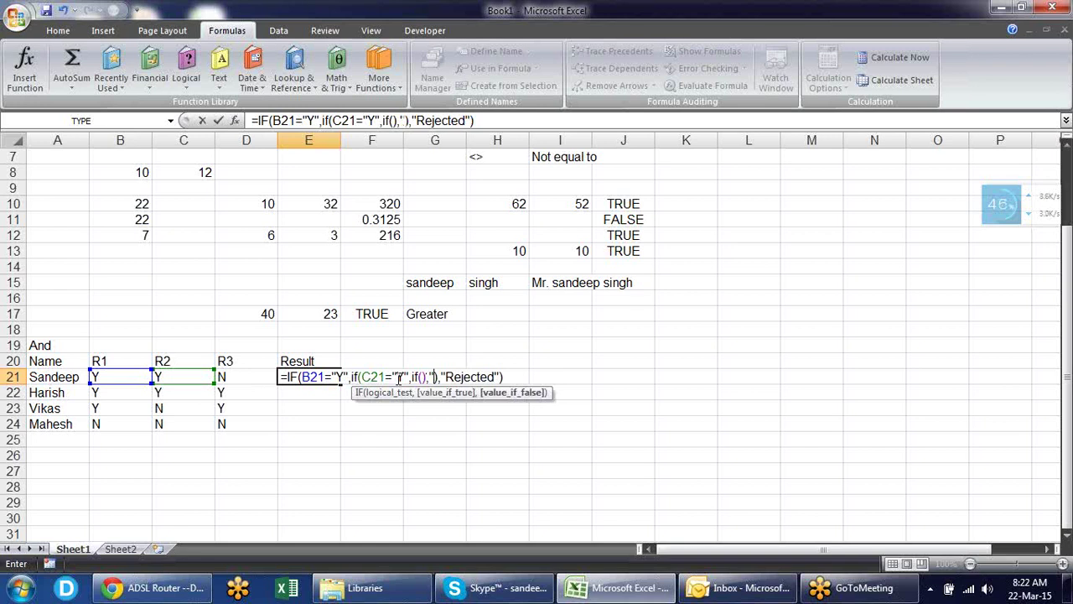
type("Rejected")
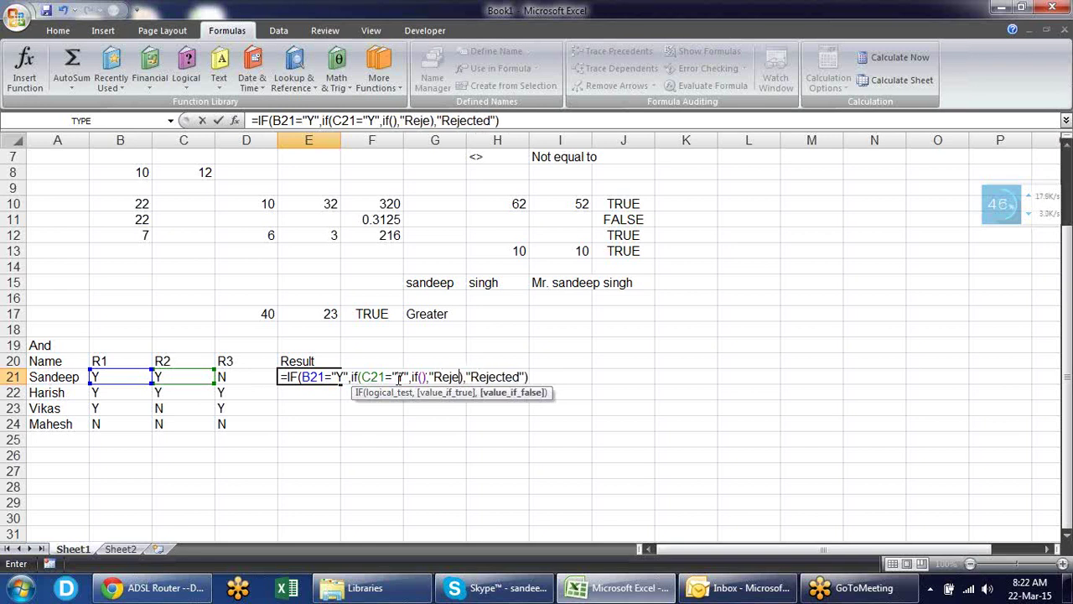
type("\"")
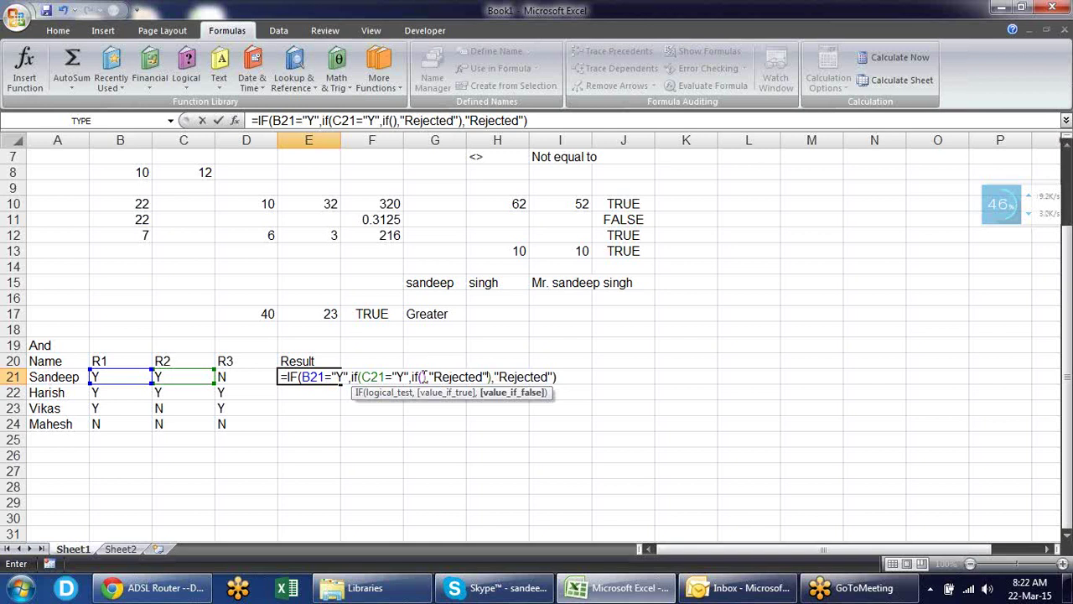
left_click(422, 378)
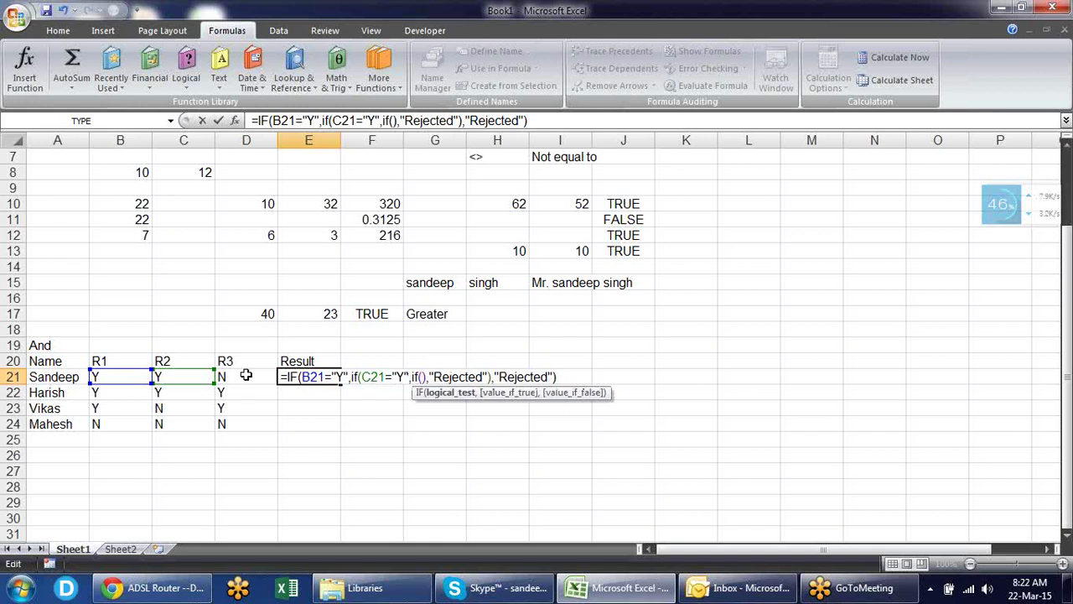
left_click(245, 375)
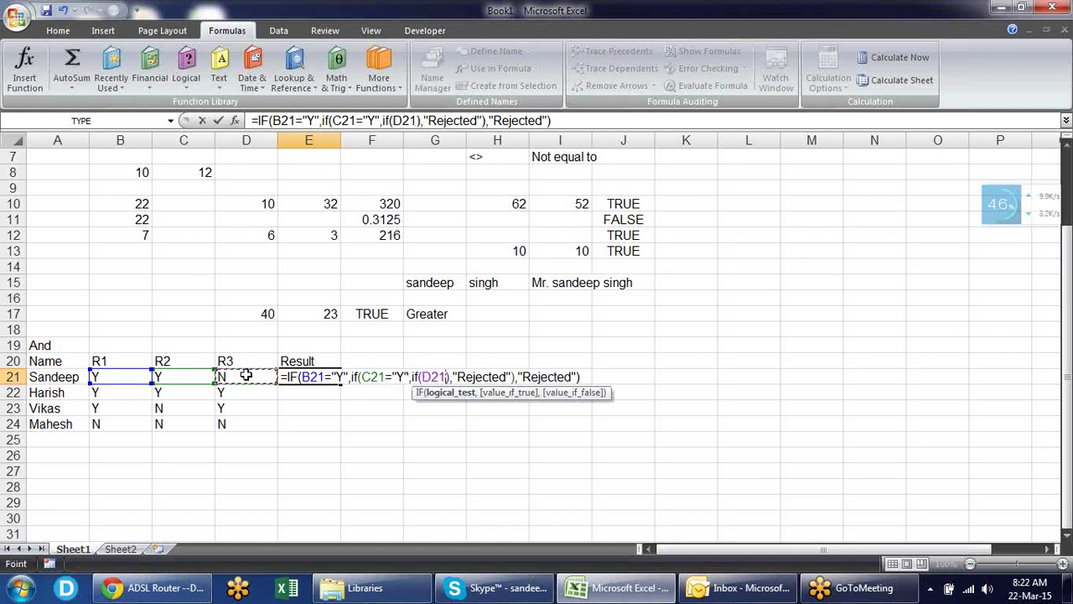
type("=\"y")
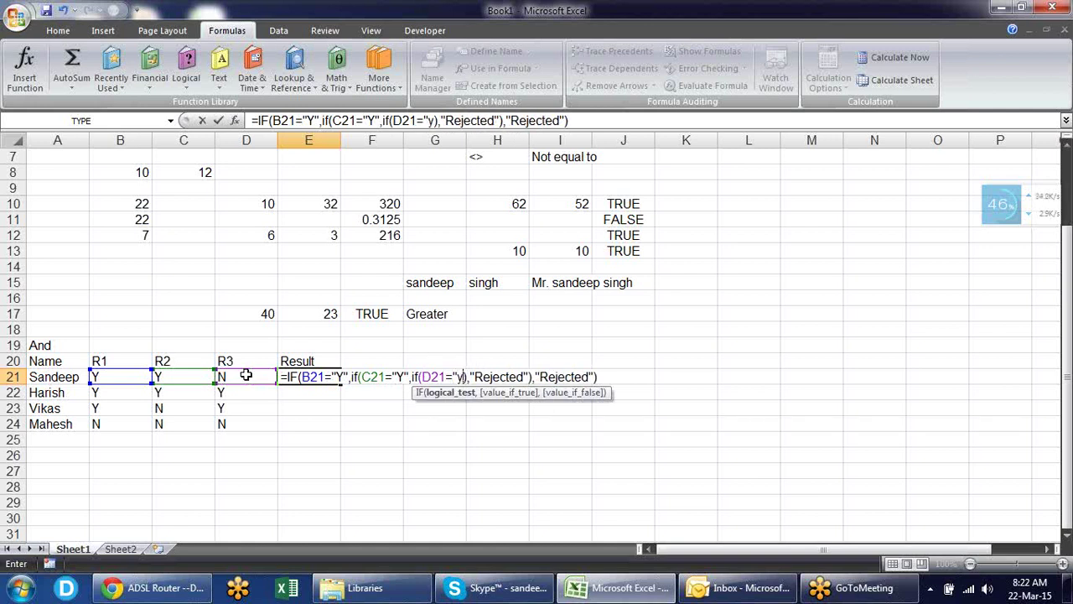
key("BackSpace")
type("y\",")
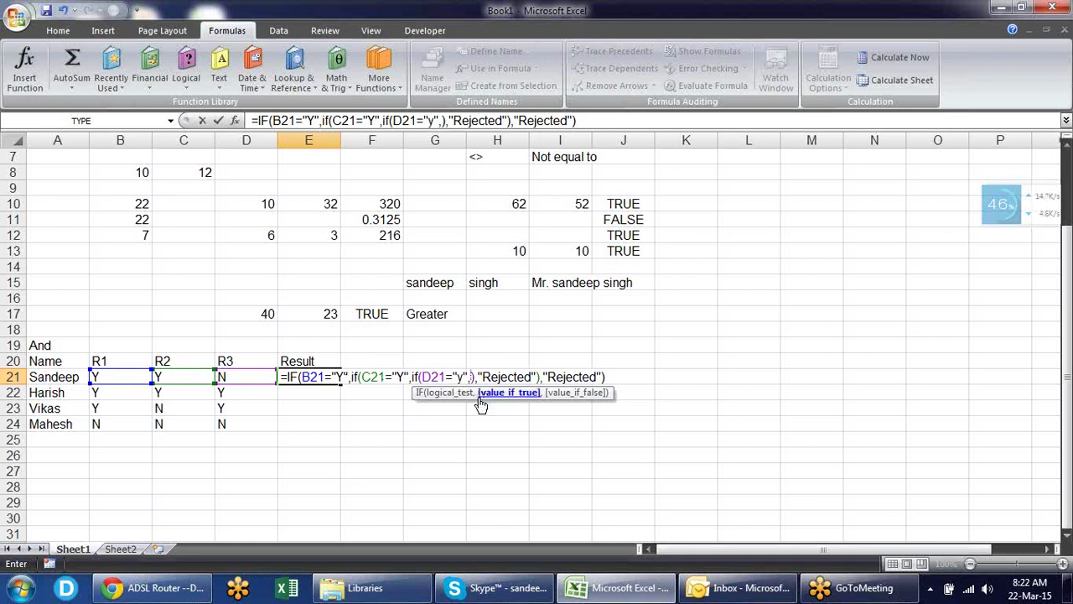
type("\"")
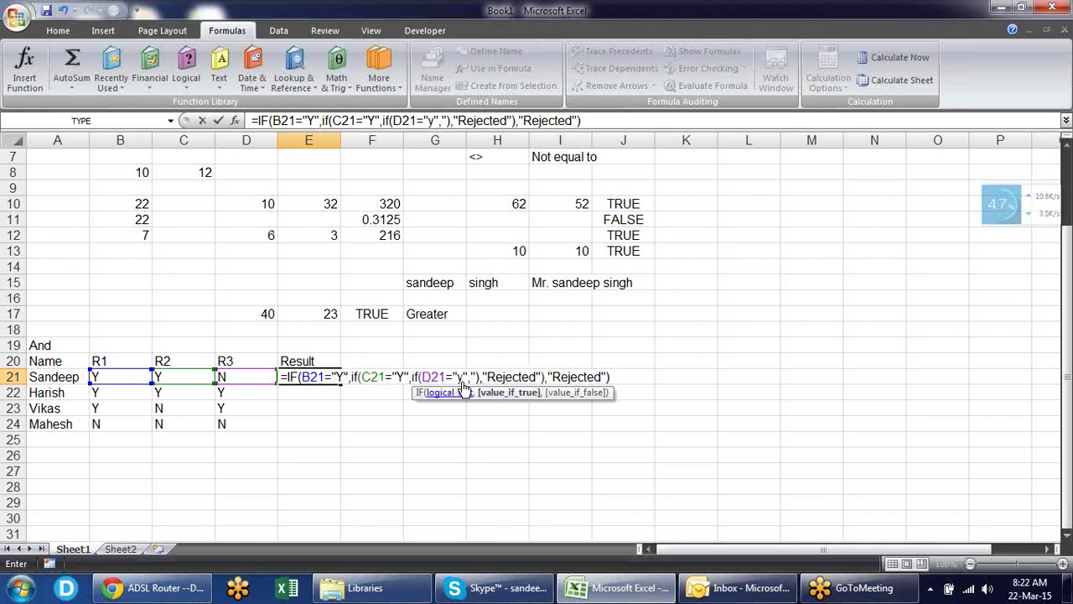
type("Selecte")
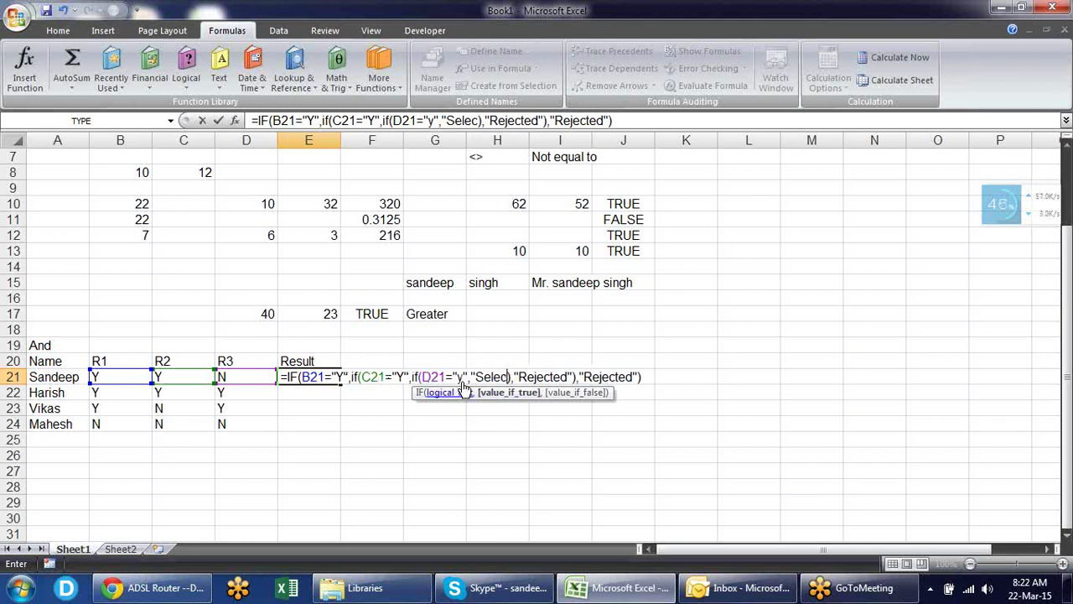
type("d\"")
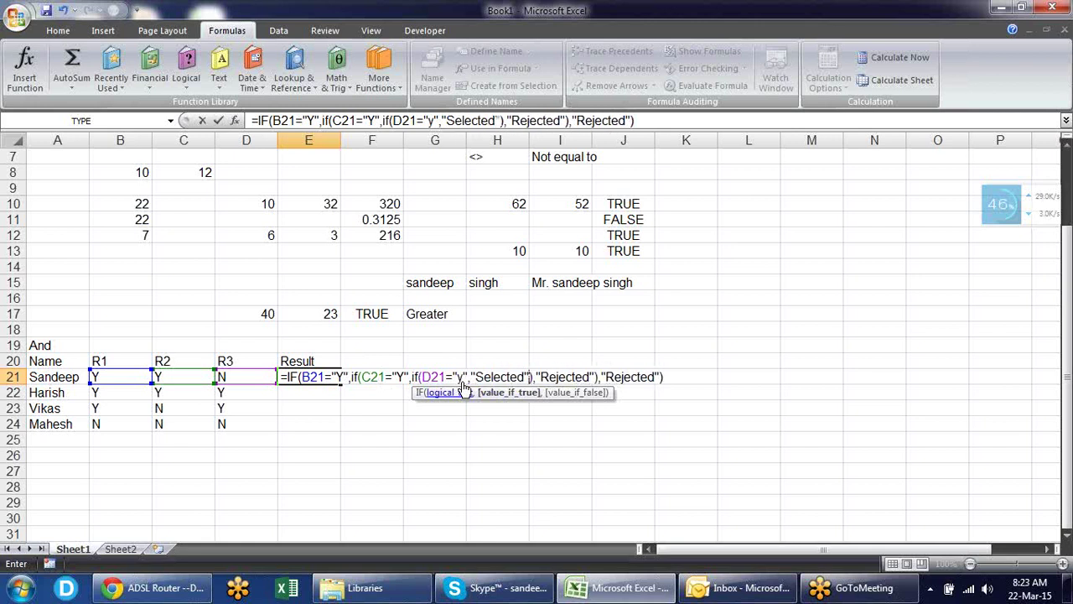
type(",\"R")
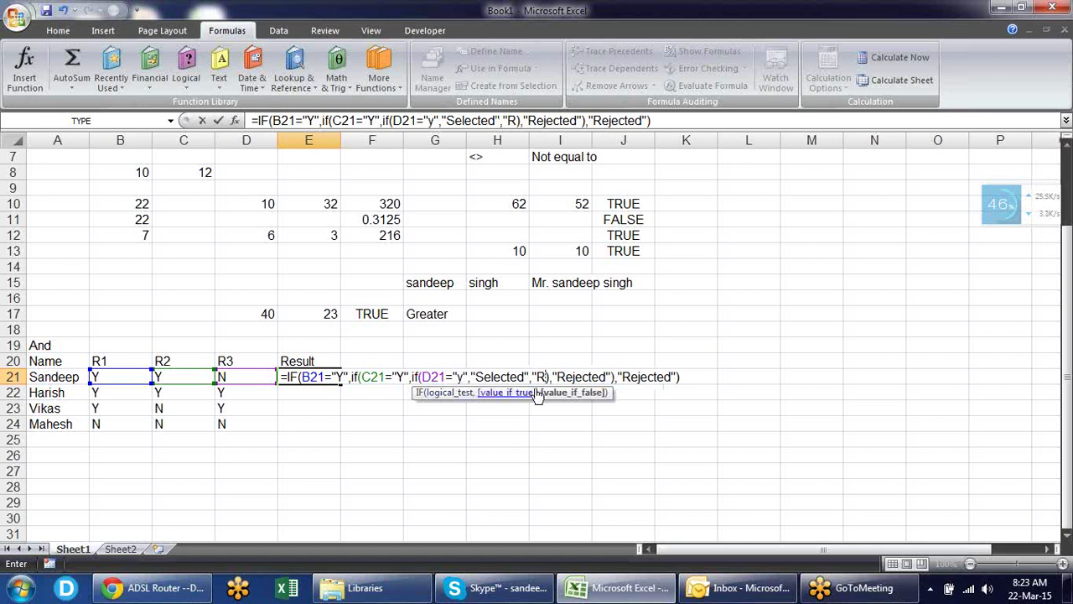
type("j")
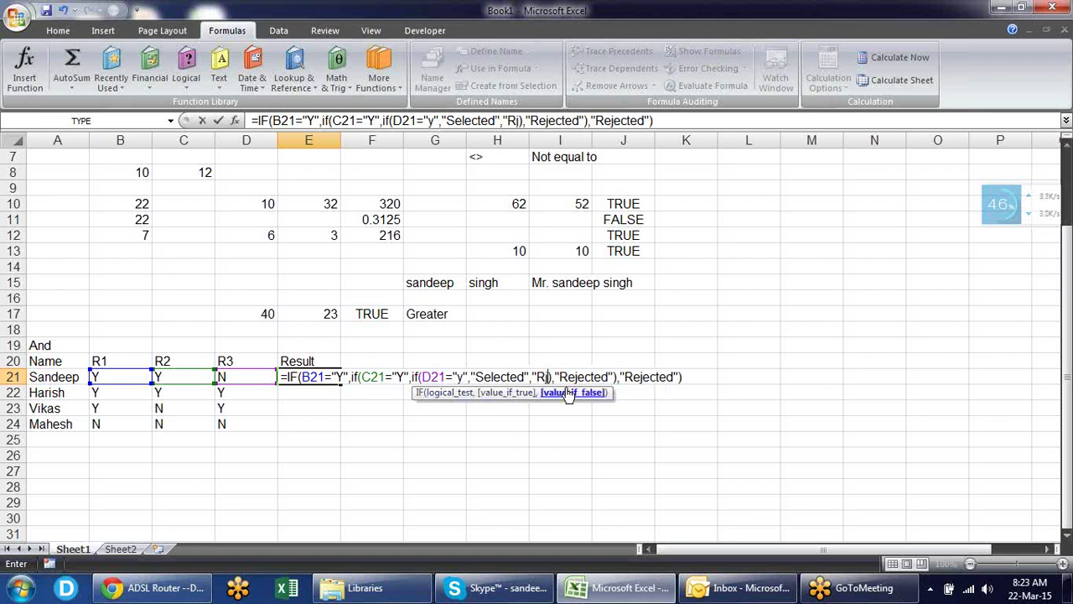
key("BackSpace")
type("ejec")
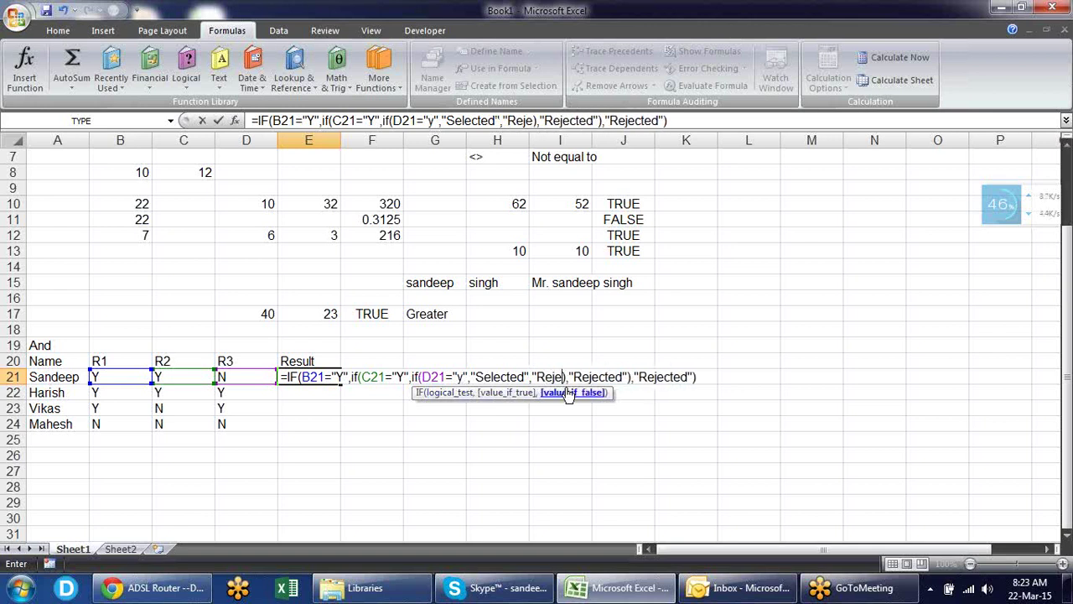
type("ted")
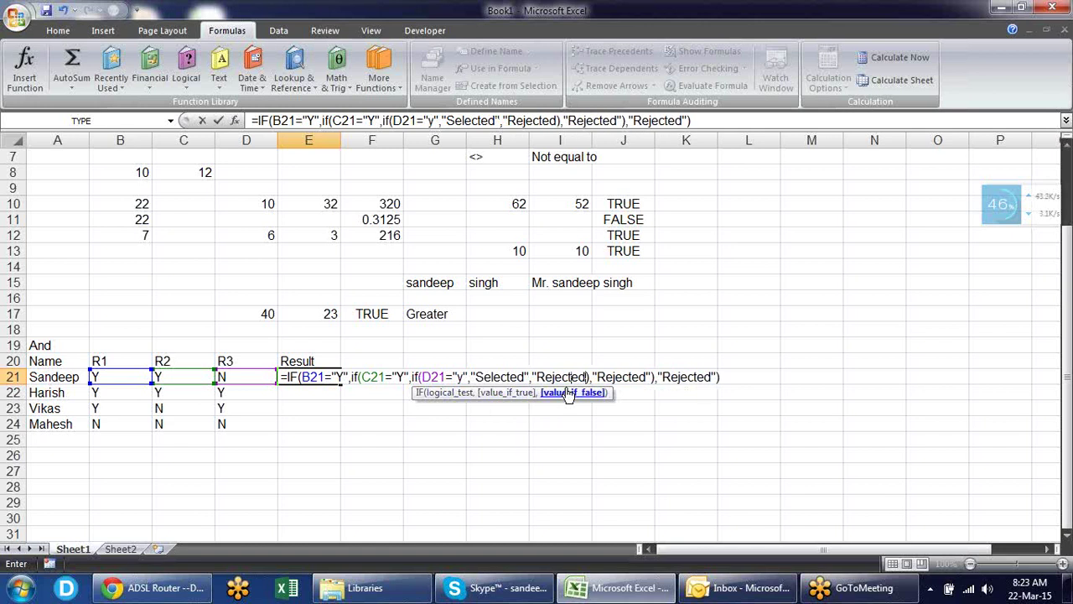
- Commit E21's nested IF and fill it down through E24
key("Return")
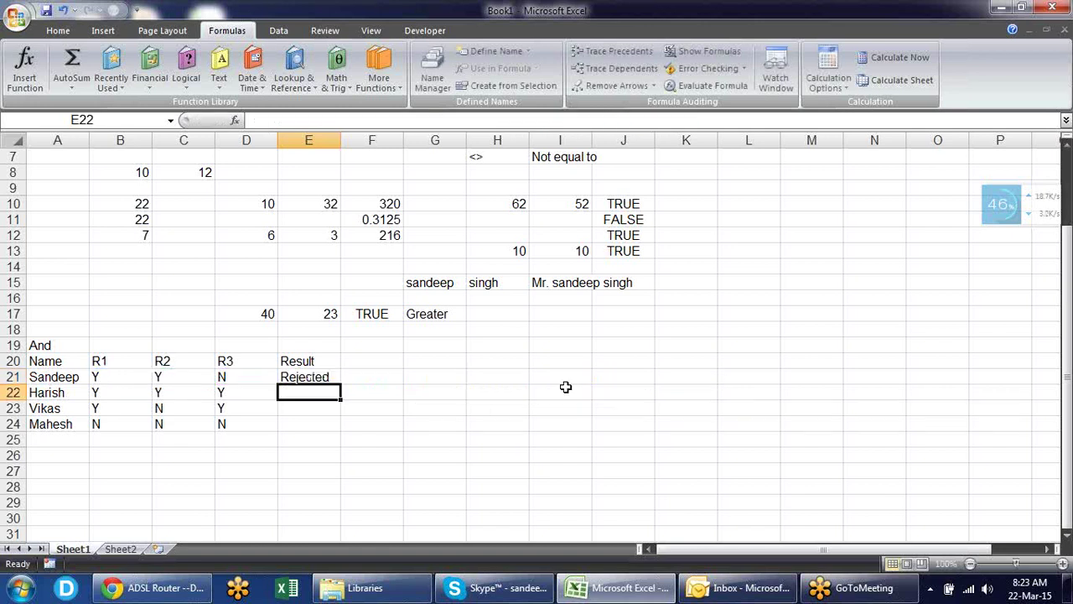
left_click(322, 379)
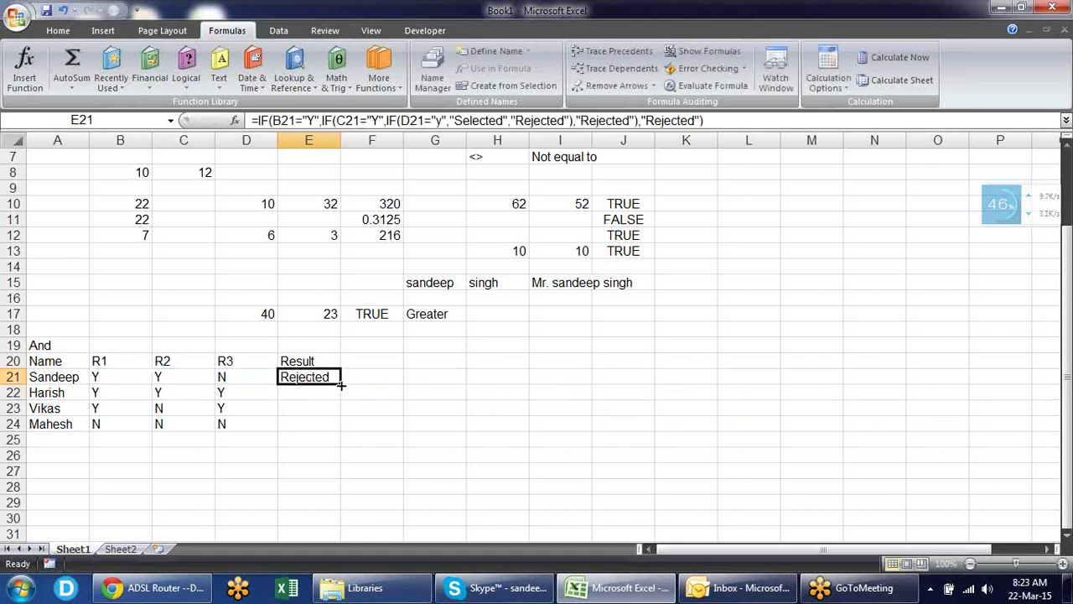
left_click_drag(340, 387, 338, 431)
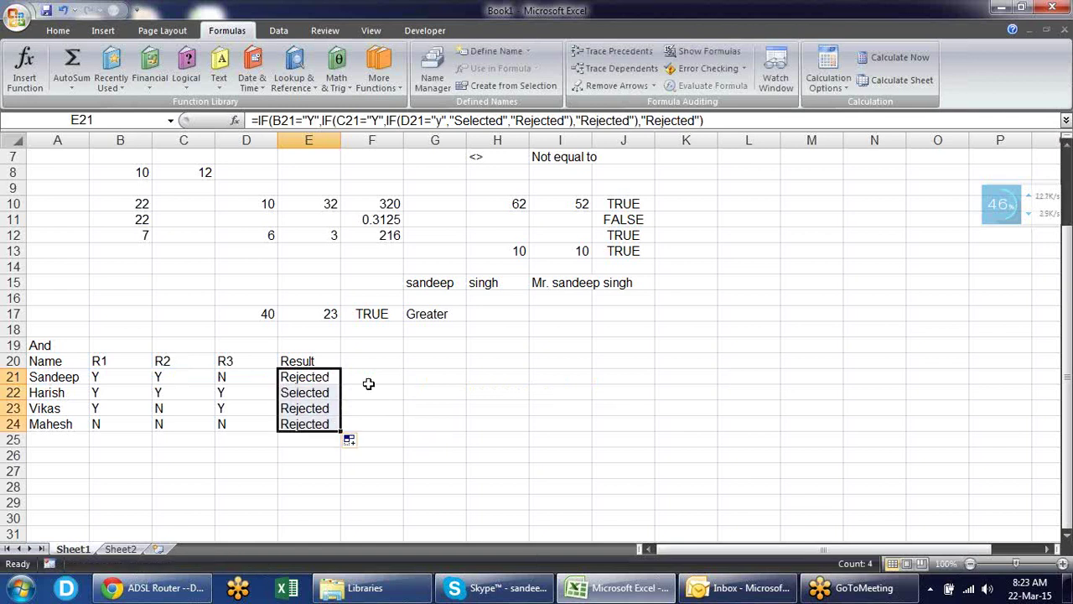
left_click(378, 361)
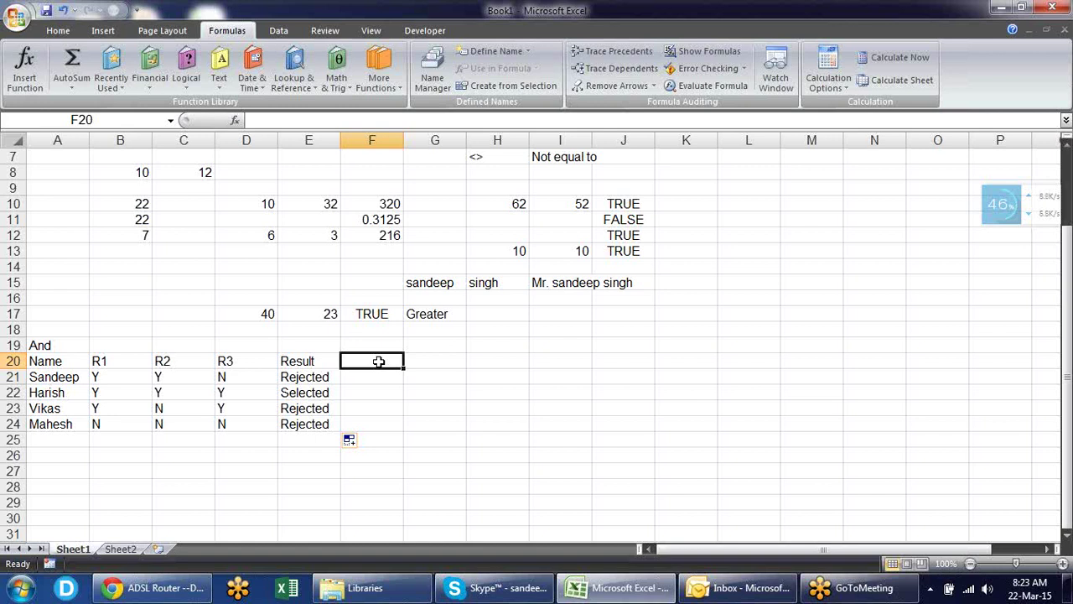
- Bold the And heading in A19 and enter the header Result in F20
key("Left")
key("Left")
key("Left")
key("Left")
key("Left")
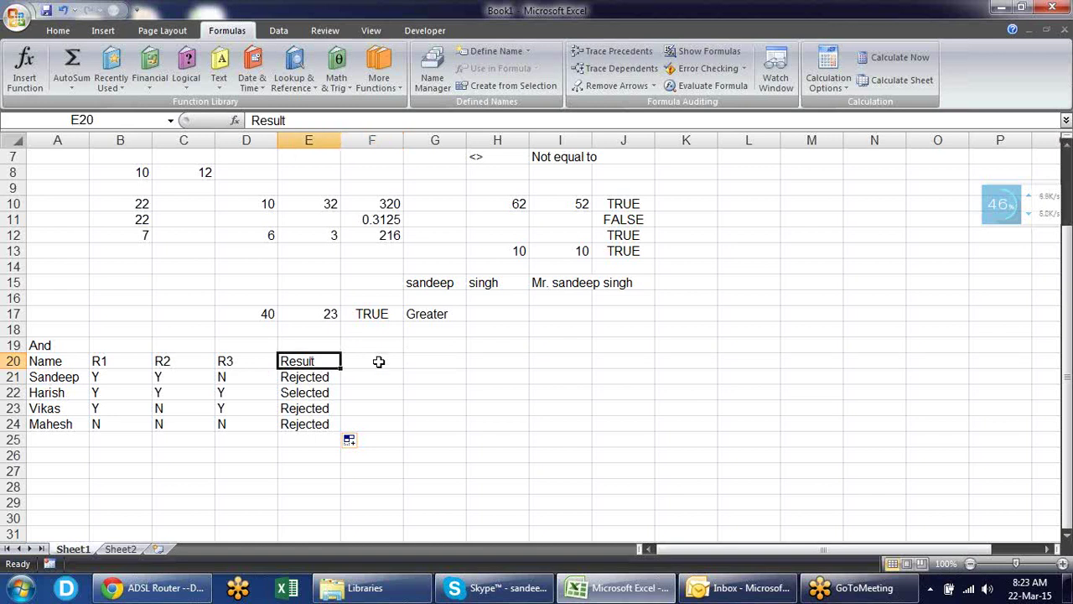
key("Up")
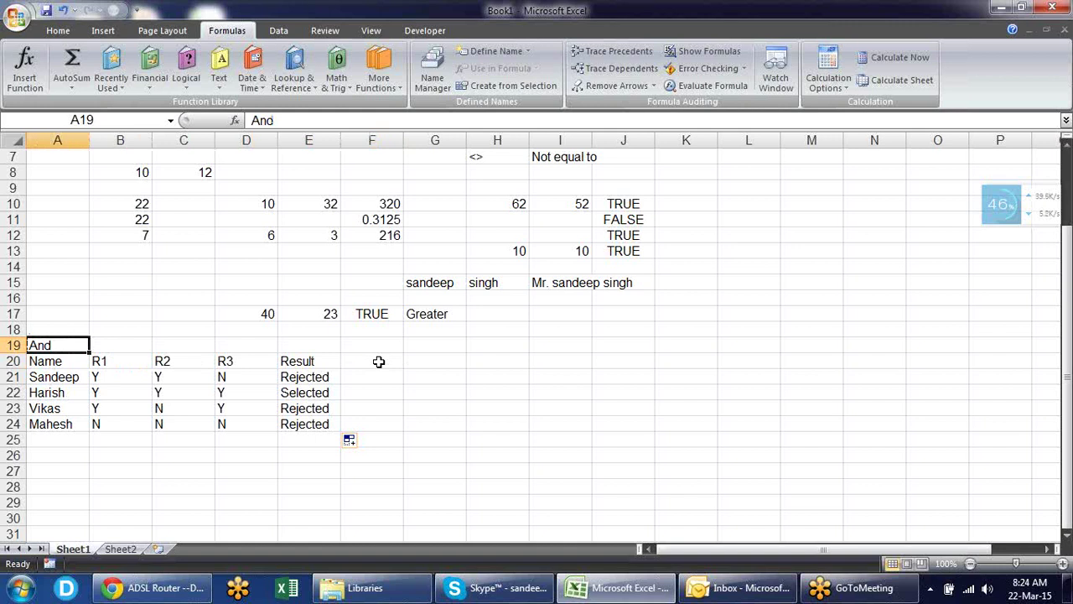
key("ctrl+b")
key("Right")
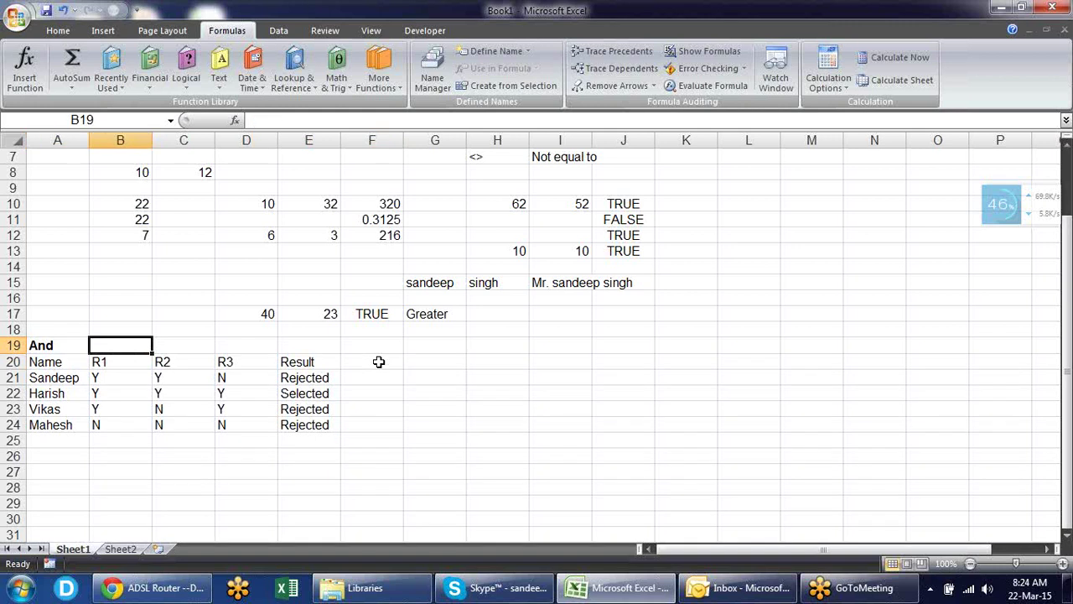
key("Down")
key("Right")
key("Right")
key("Right")
key("Right")
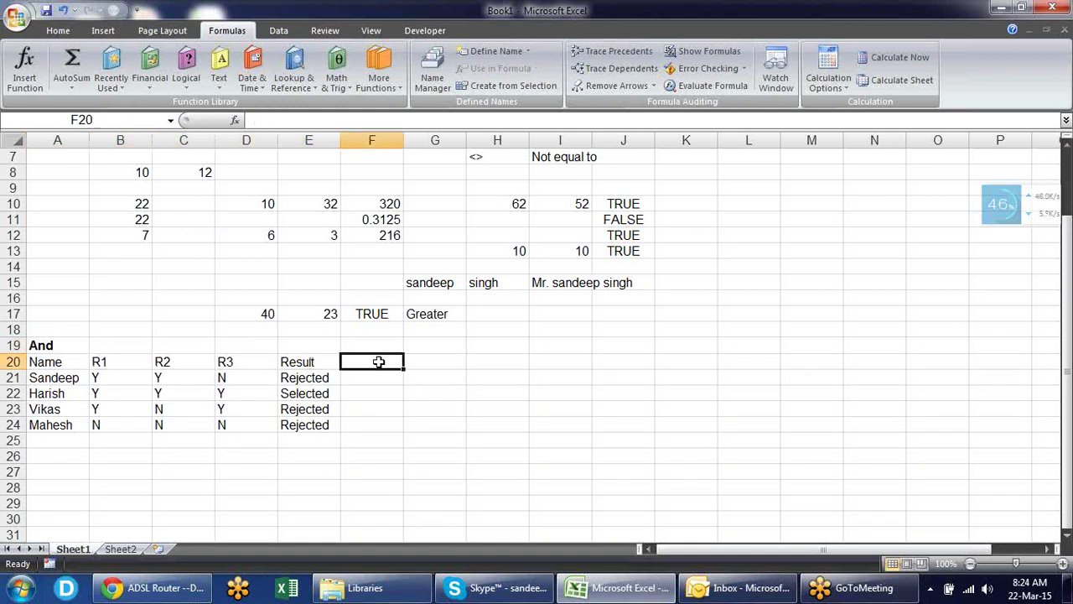
type("Result")
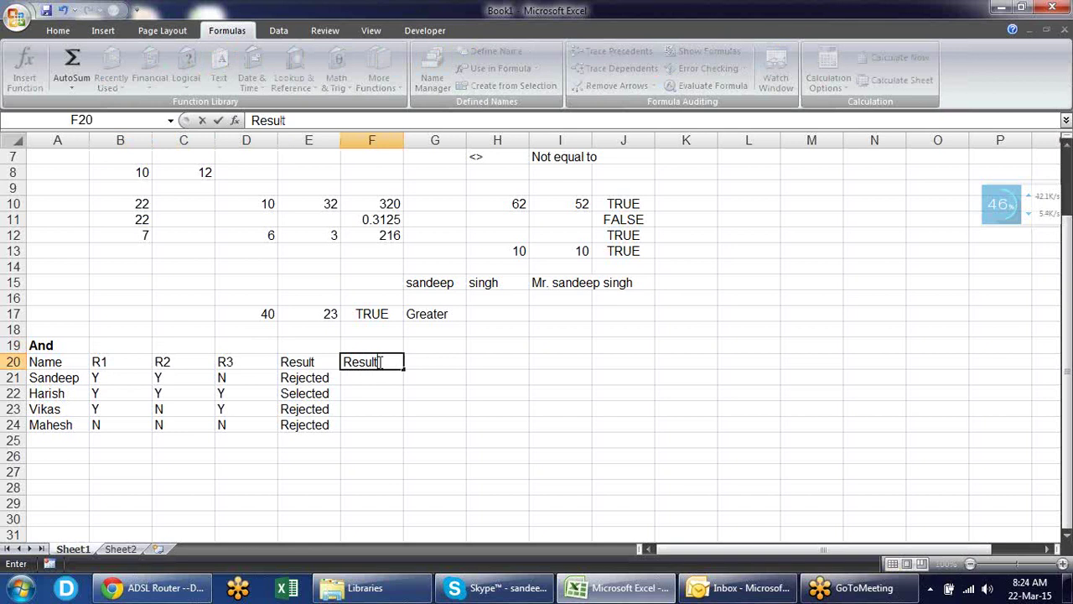
key("Return")
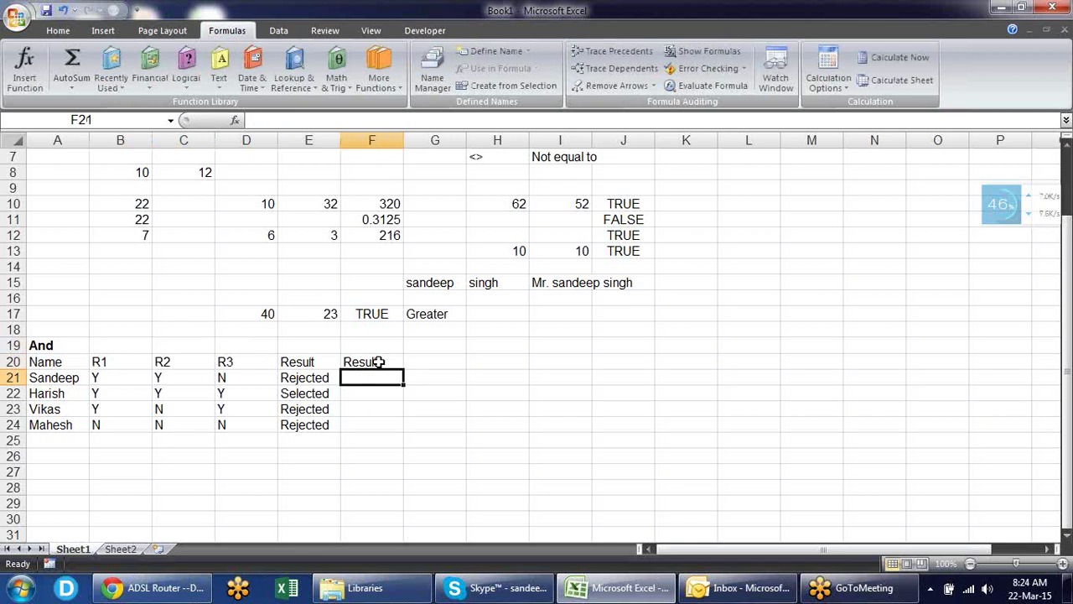
- Enter =AND(B21="y",C21="y",D21="y") in F21
type("=and")
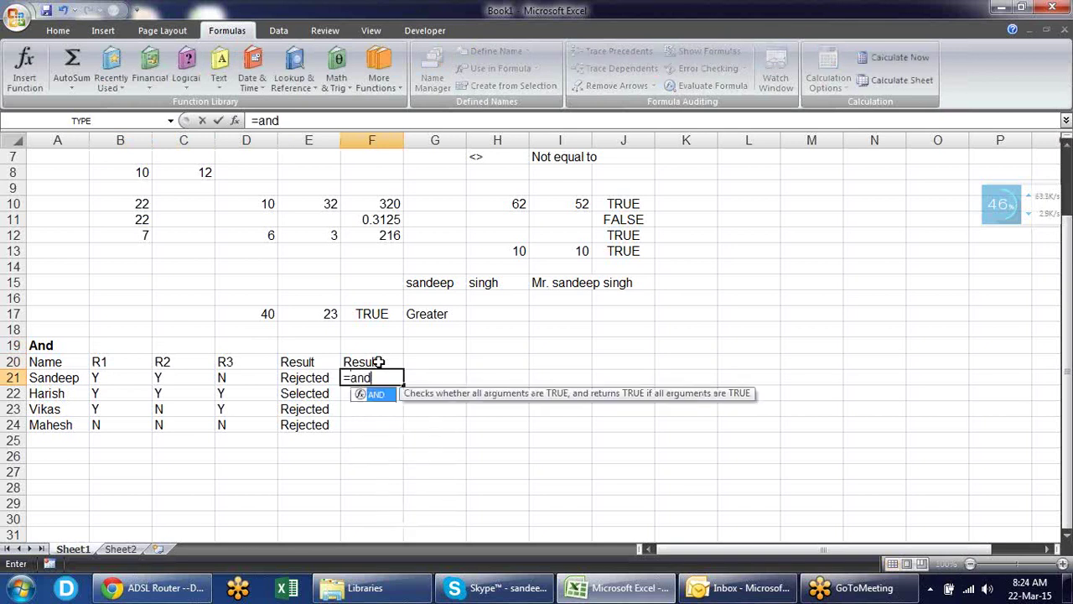
key("Tab")
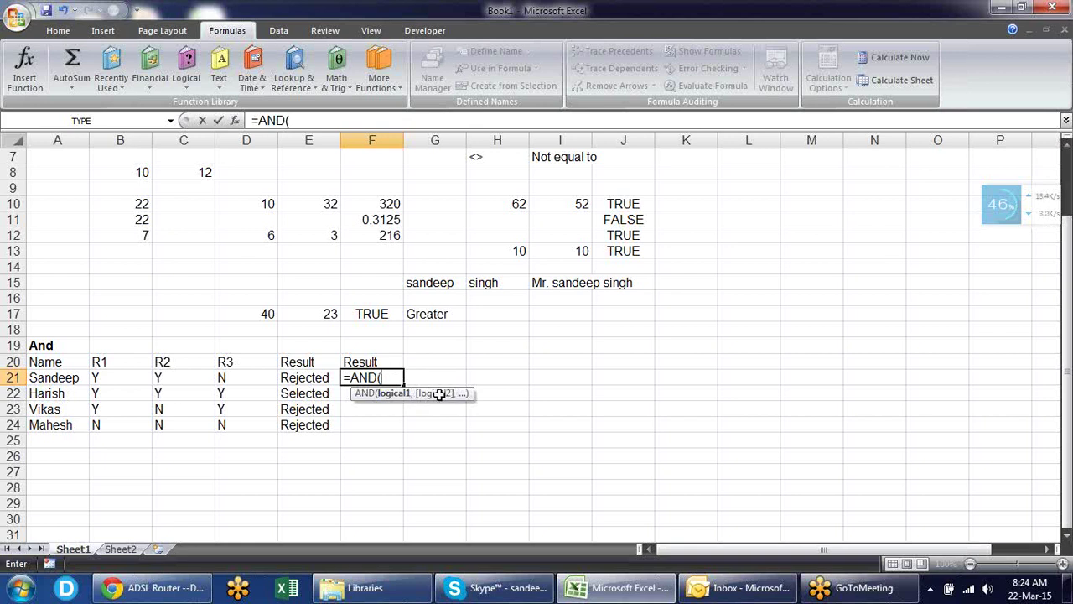
left_click(139, 376)
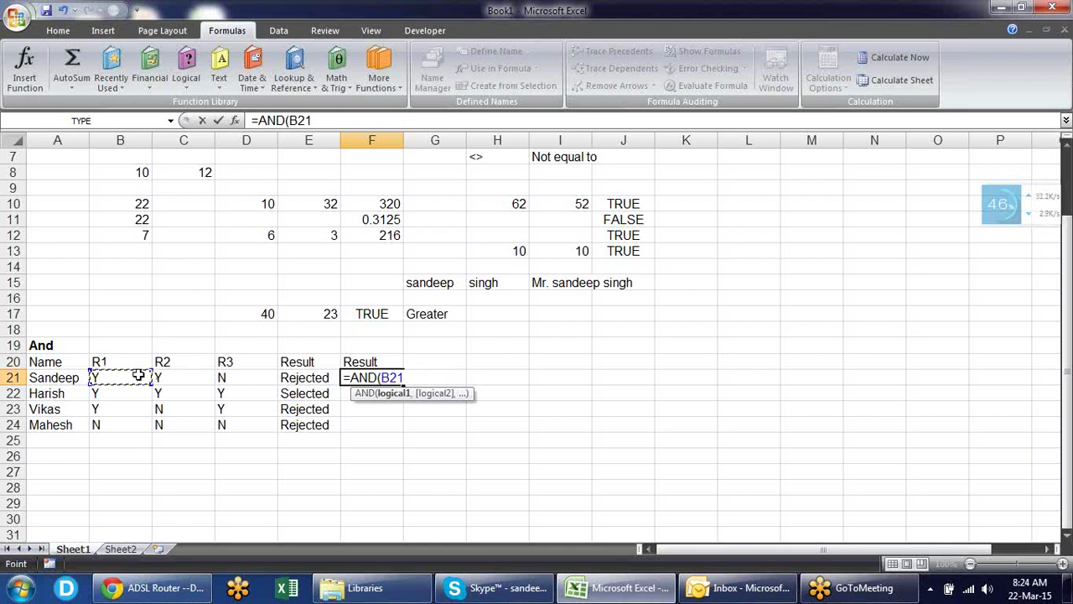
type("=\"y\",")
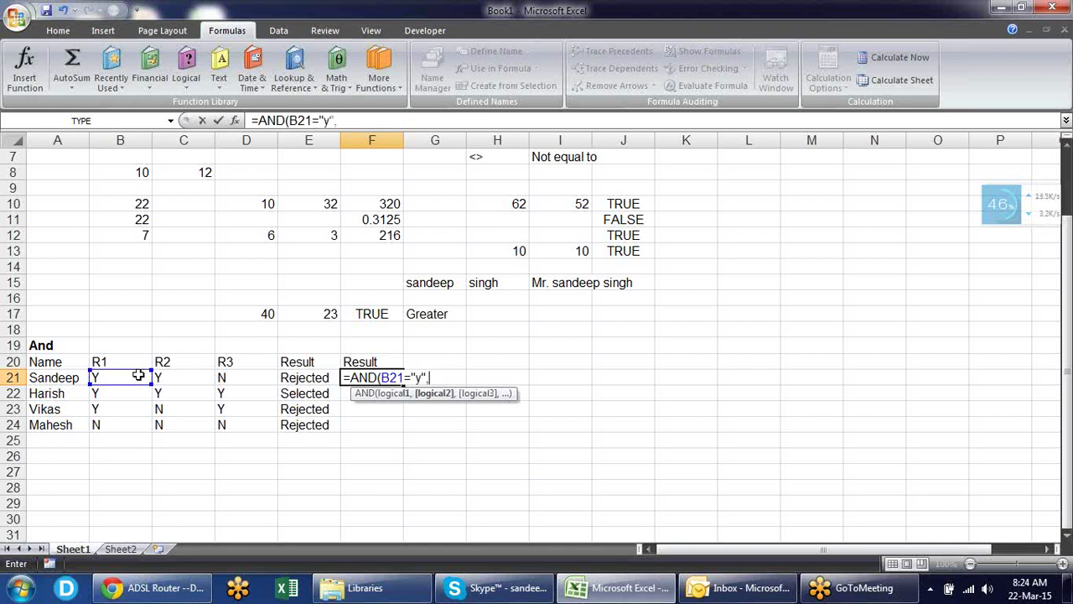
left_click(179, 379)
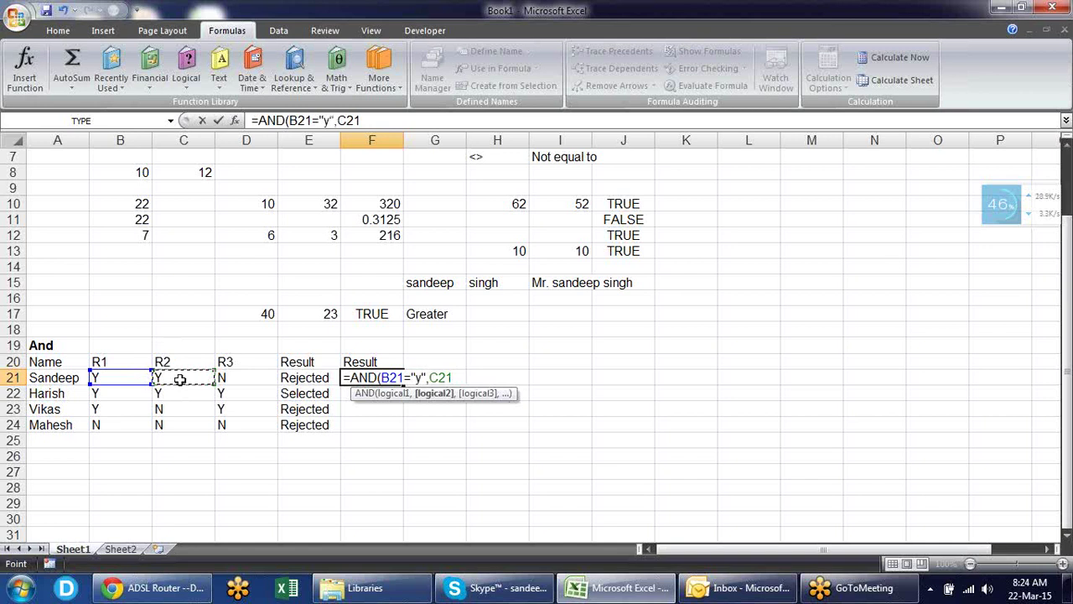
type("=\"y\",")
left_click(243, 378)
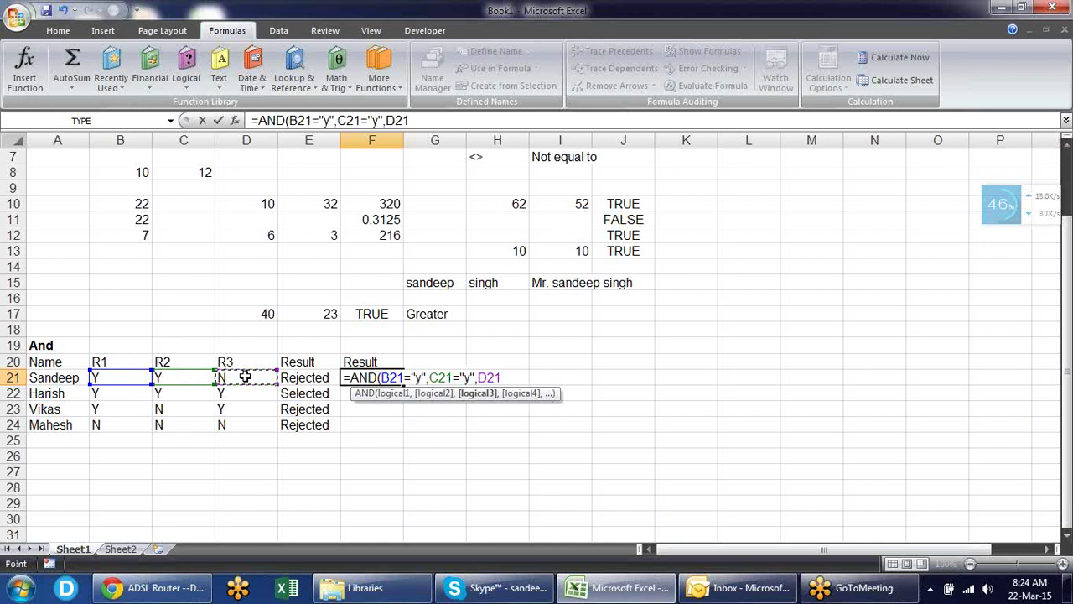
type("=\"y\")")
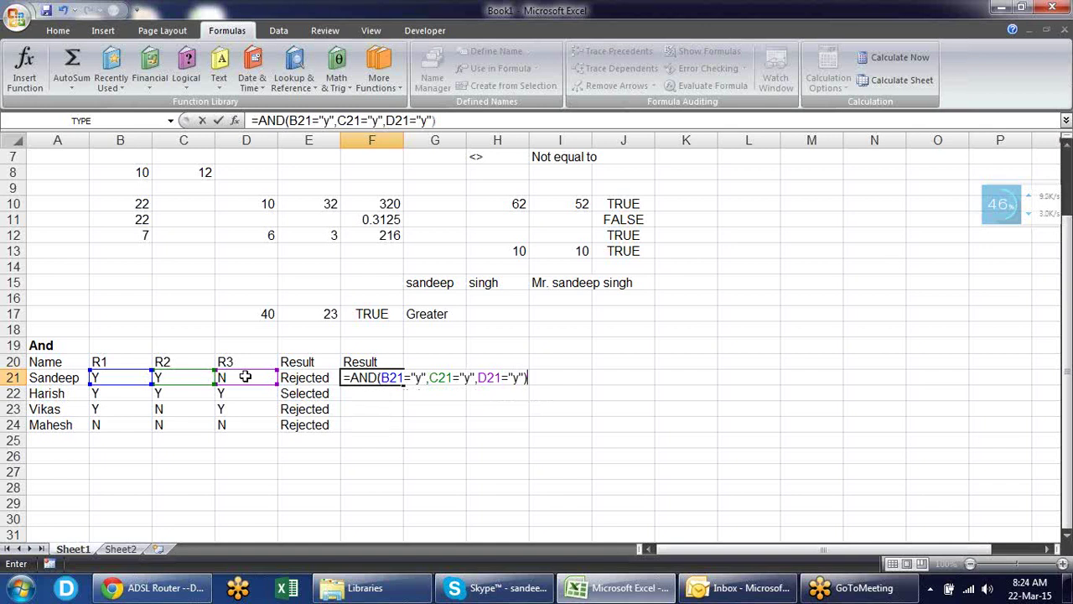
left_click(396, 377)
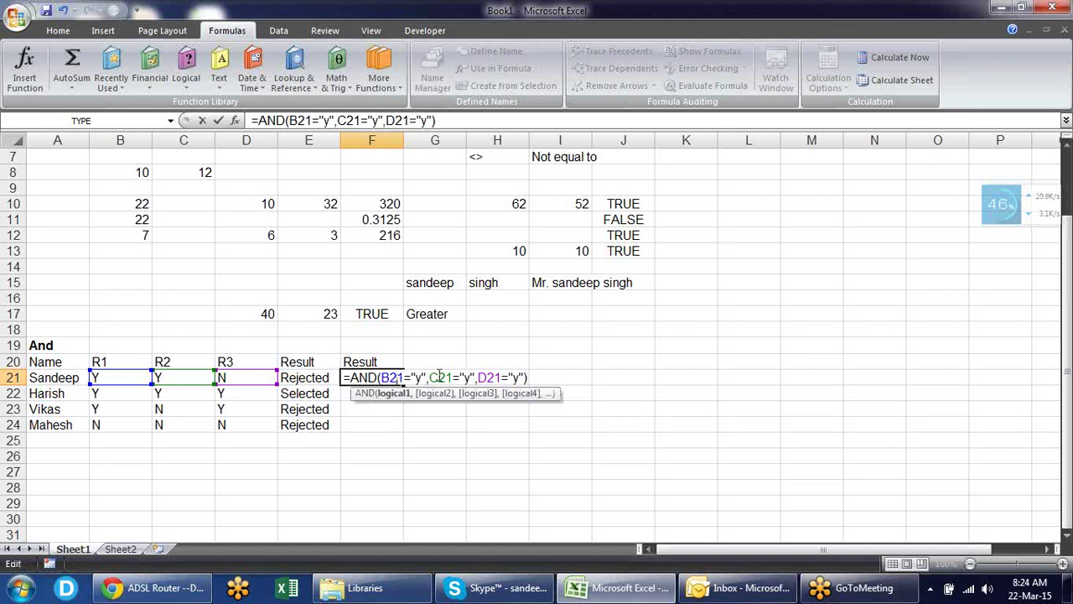
left_click(486, 378)
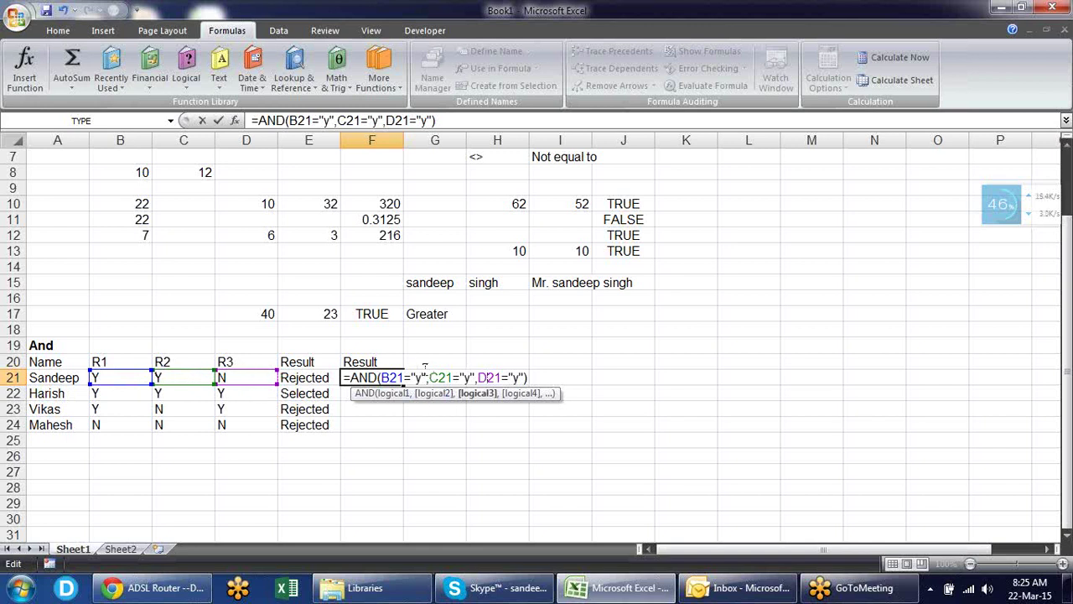
key("Return")
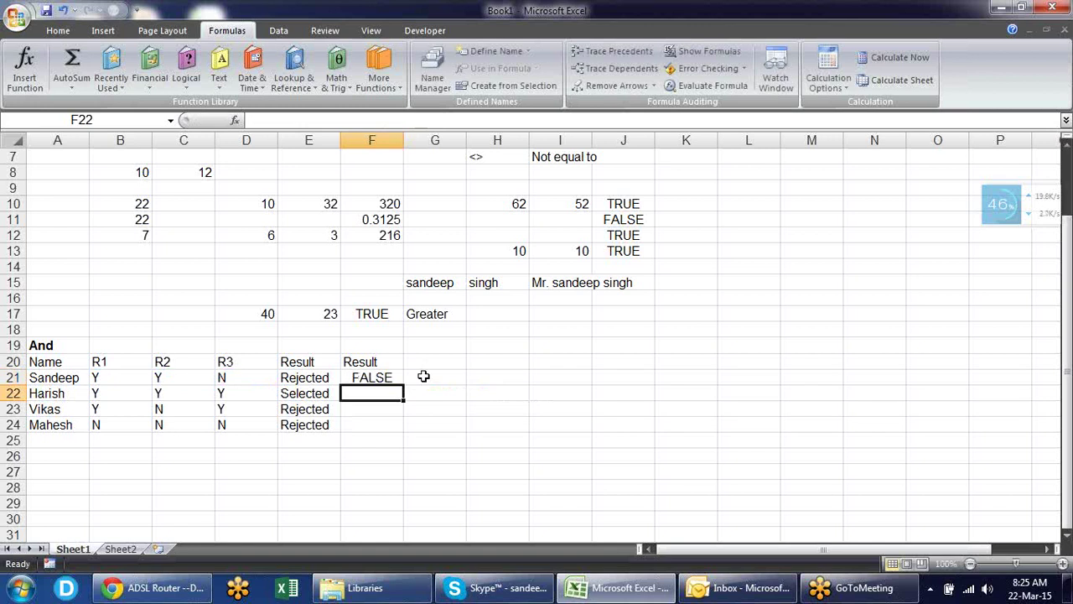
- Fill F21's AND formula down to F24 and check each copied formula
left_click(396, 379)
left_click_drag(402, 385, 399, 435)
left_click(498, 376)
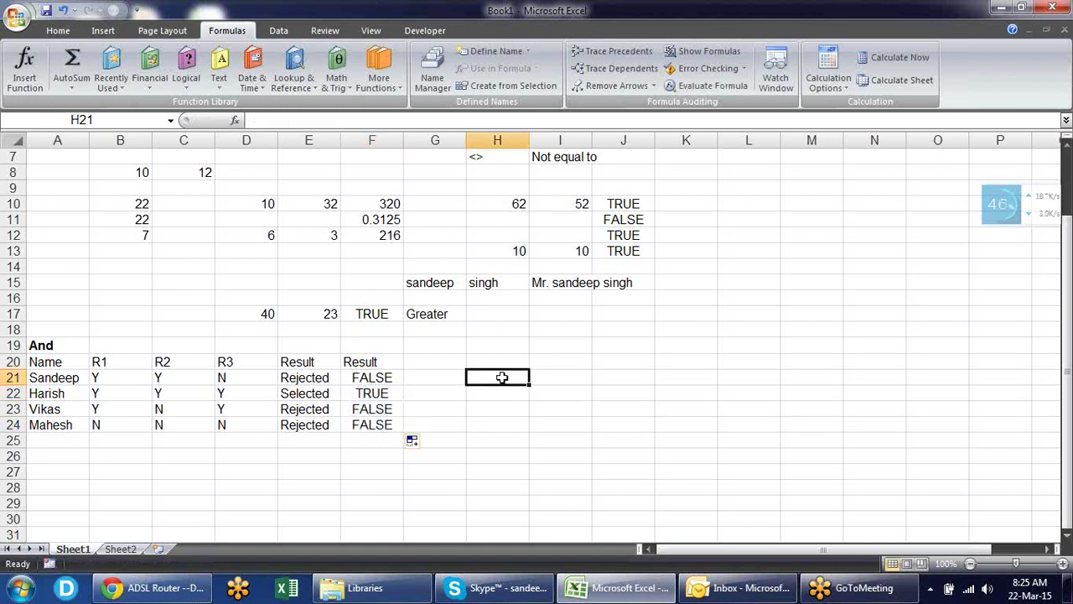
left_click(364, 393)
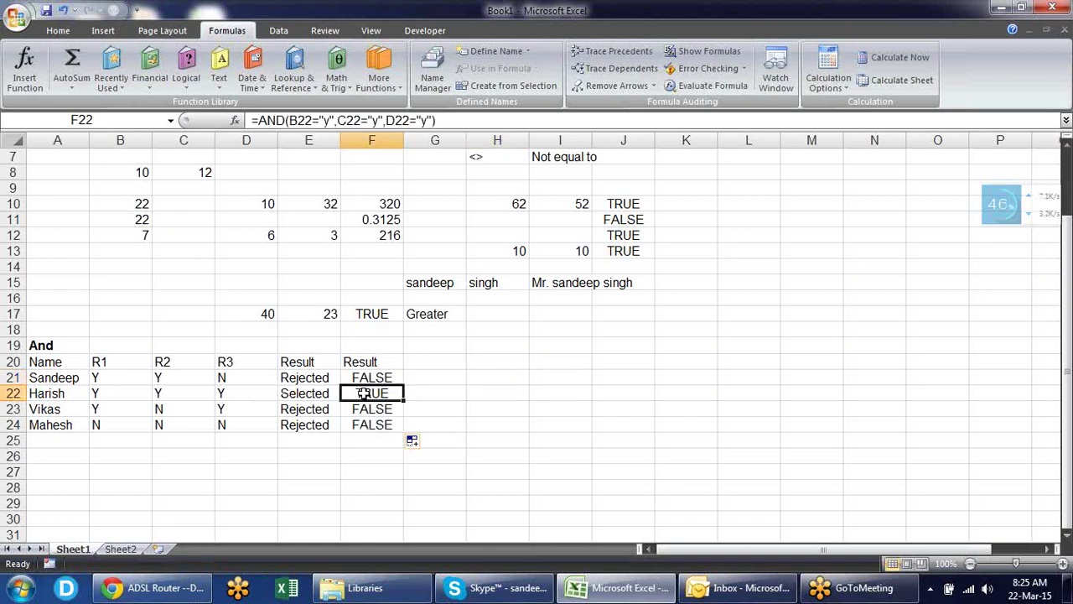
left_click(380, 377)
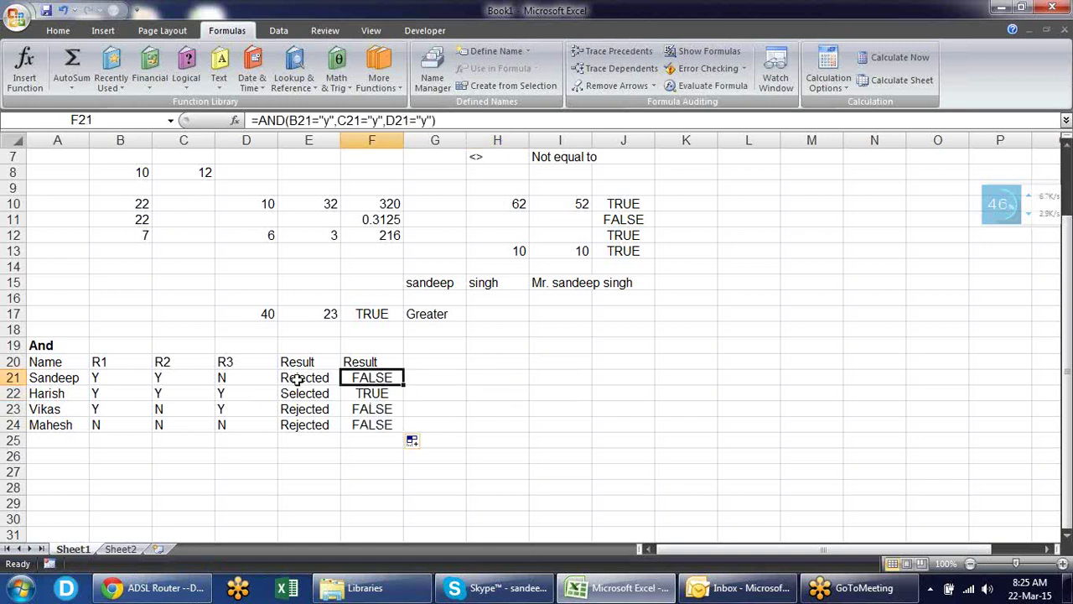
left_click(355, 394)
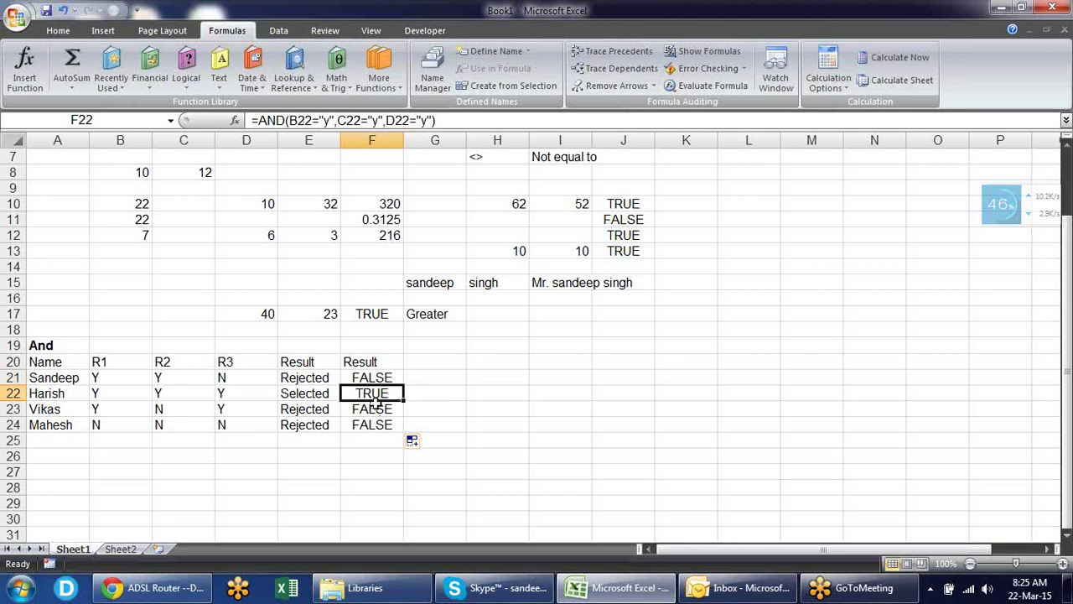
left_click(374, 412)
left_click(381, 424)
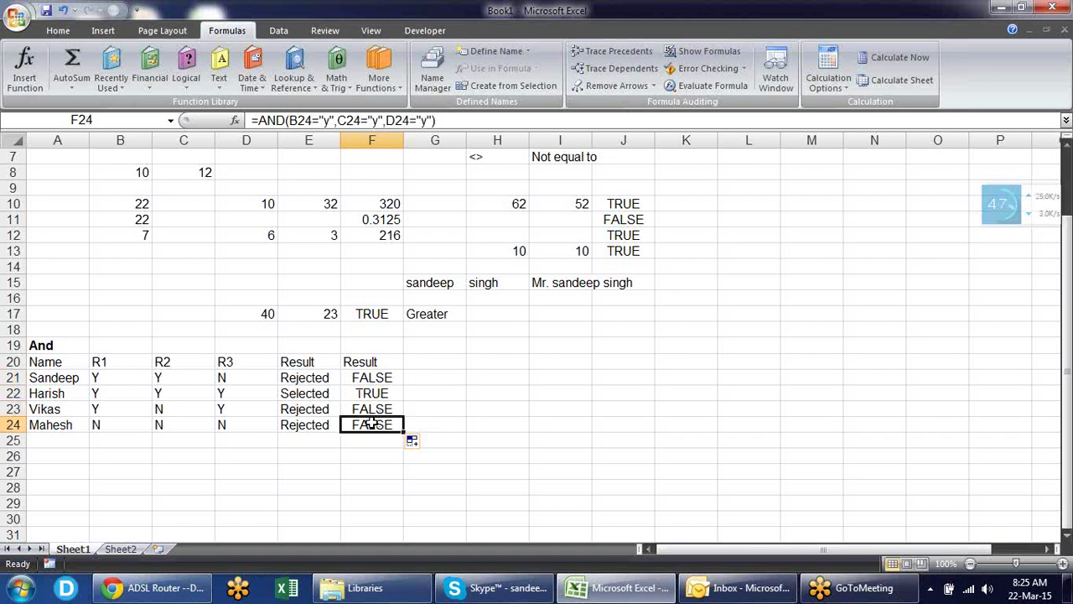
left_click(418, 374)
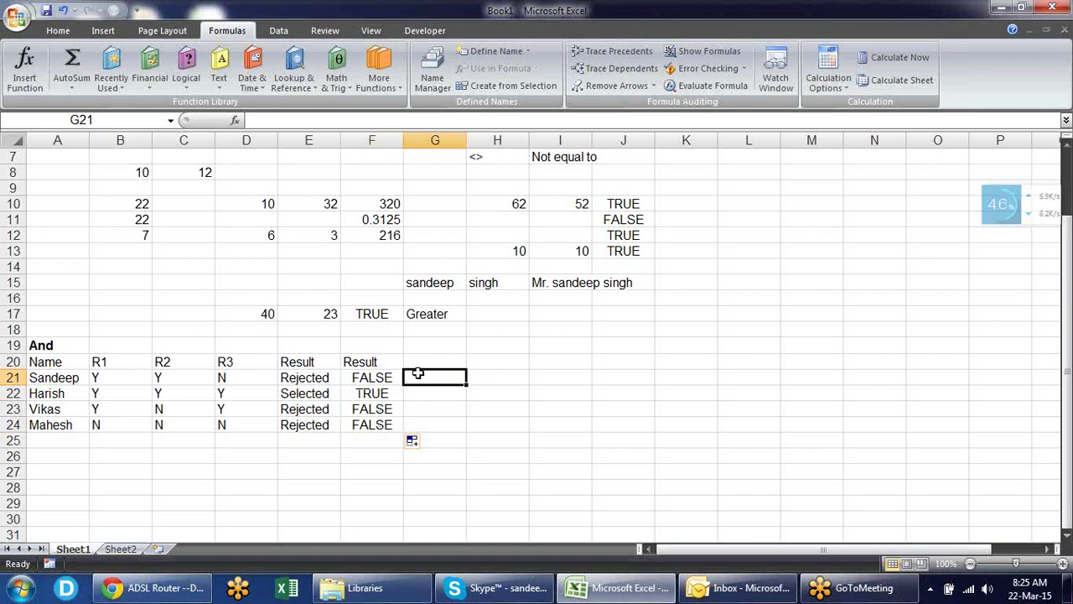
- Enter =IF(F21,"Selected","Rejected") in G21 and fill it down to G24
type("=")
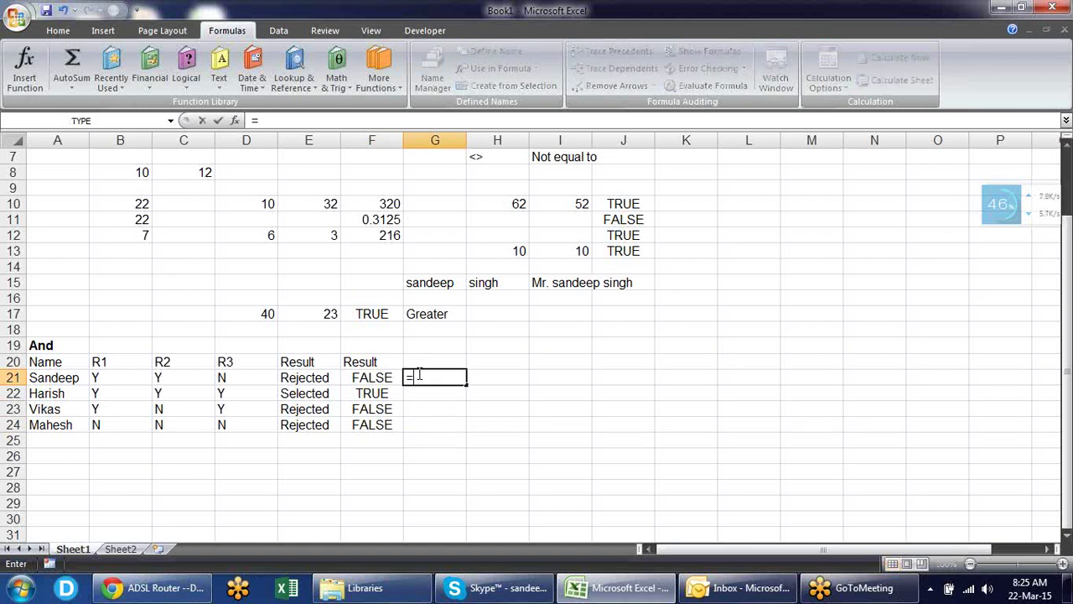
type("IF(")
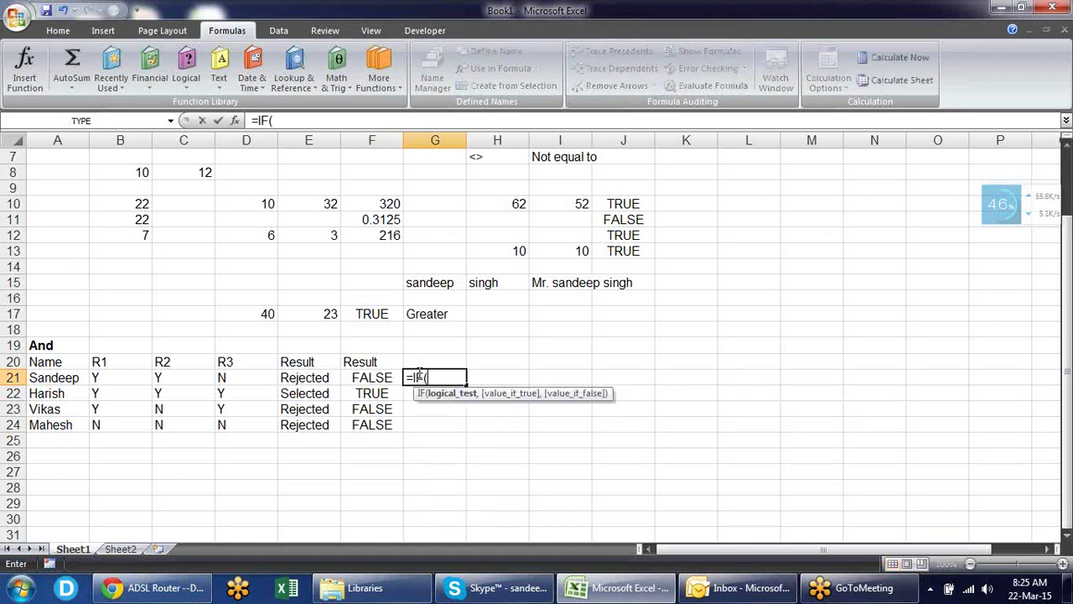
left_click(388, 379)
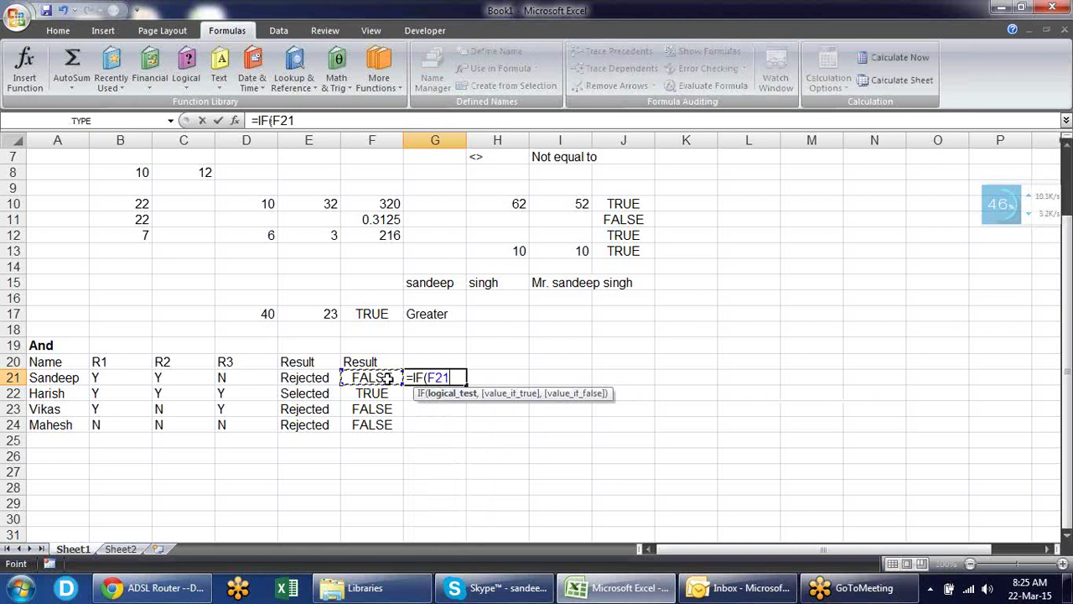
type(",\"")
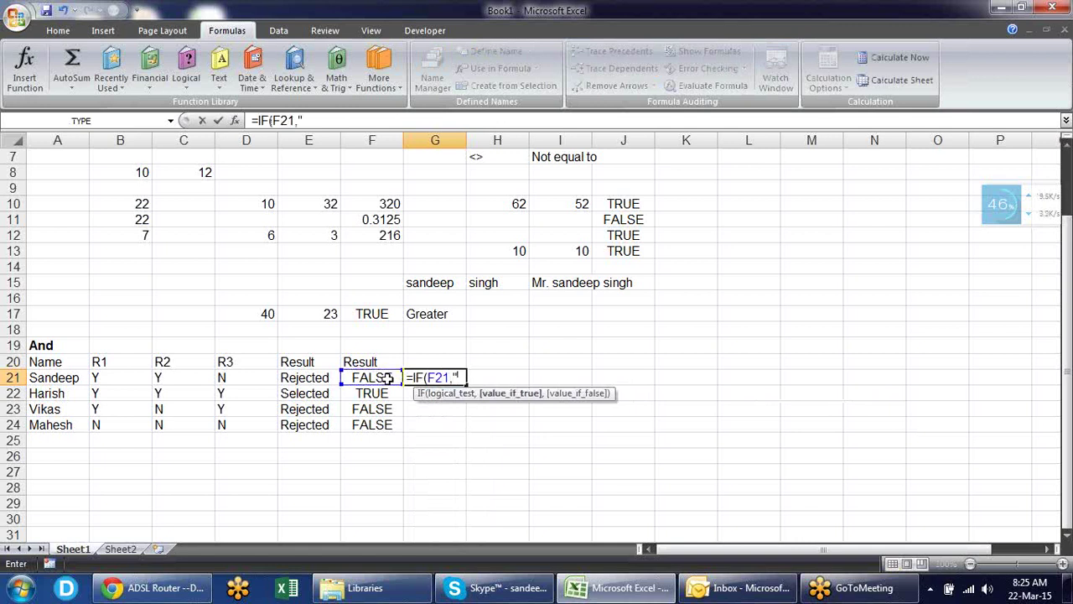
type("Selected\",\"")
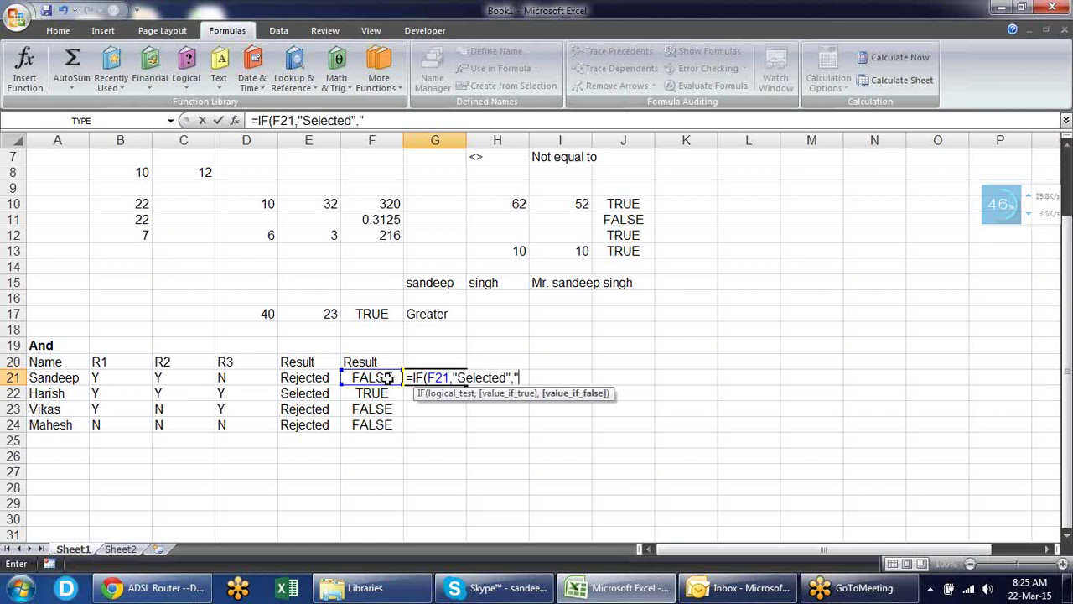
type("Reject")
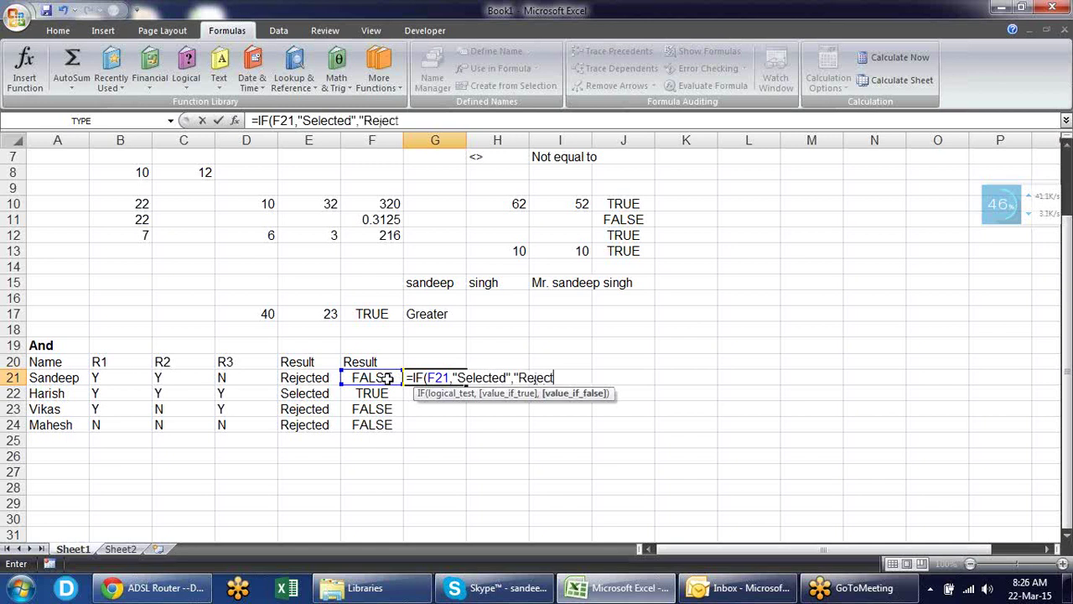
type("ed\")")
key("Return")
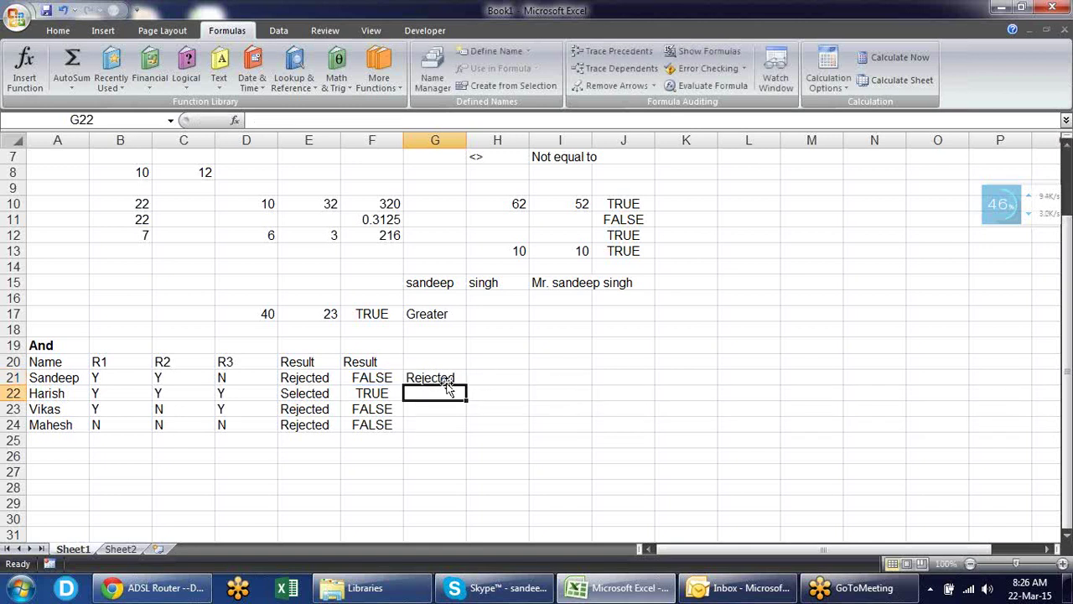
left_click(446, 379)
left_click_drag(466, 385, 475, 432)
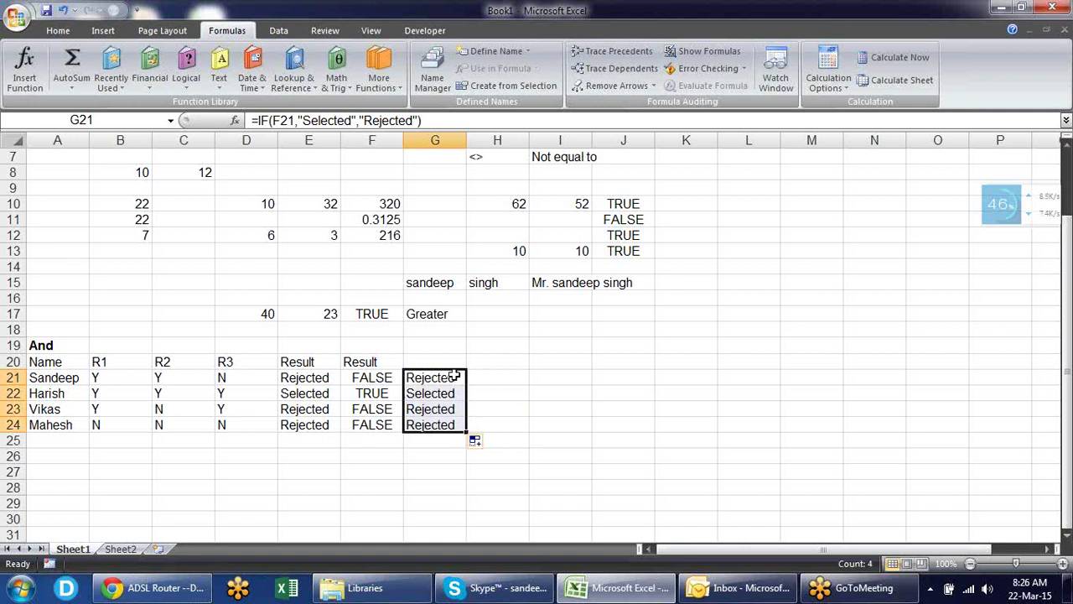
- Compare F21's AND formula with G21's IF and locate its F21 reference
left_click(395, 379)
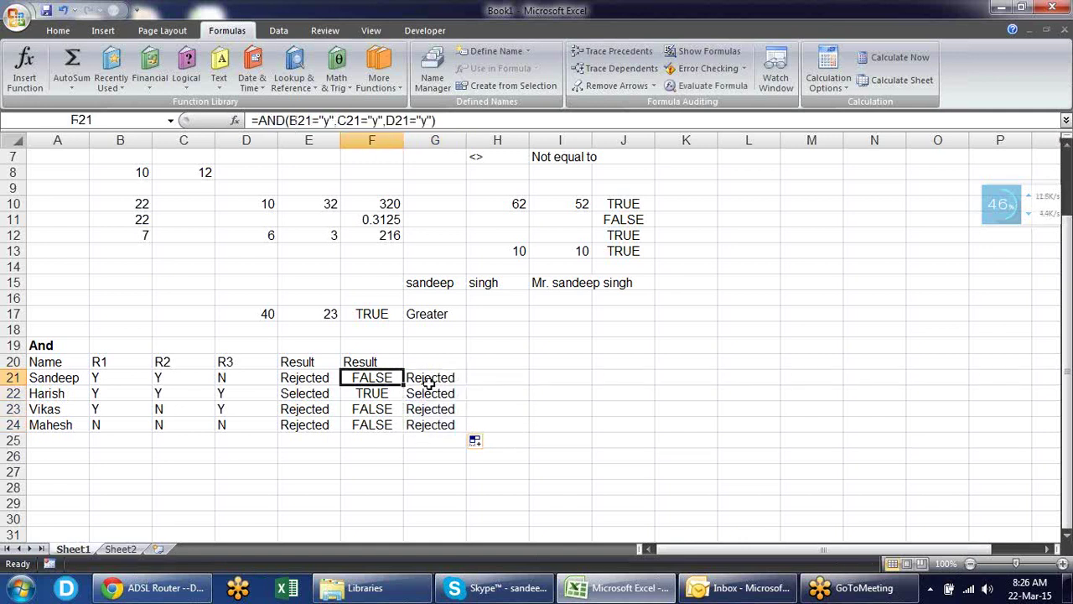
left_click(435, 384)
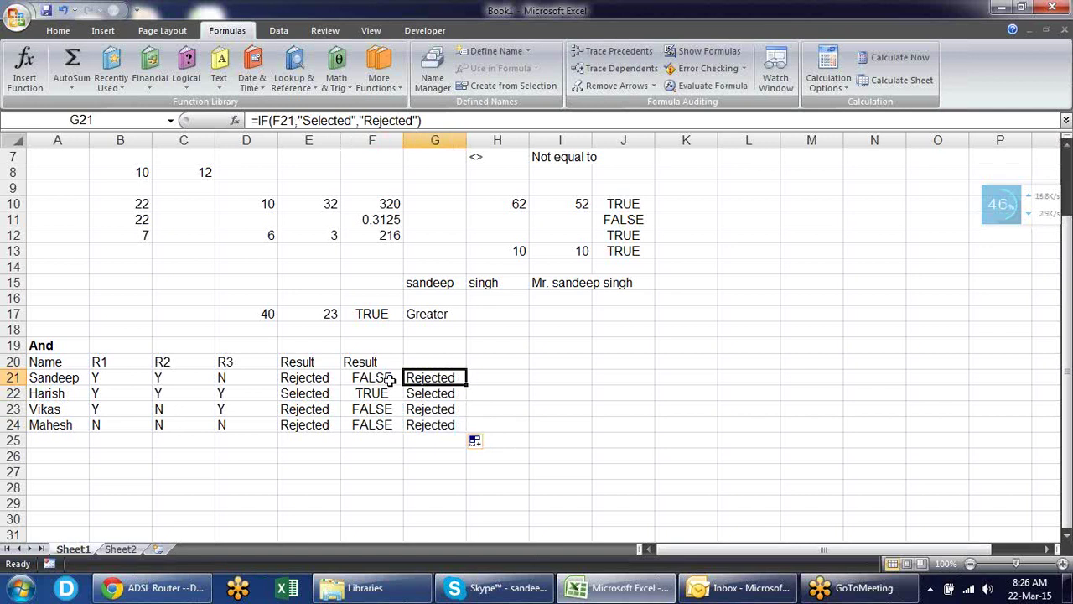
left_click(390, 380)
left_click(422, 378)
double_click(435, 377)
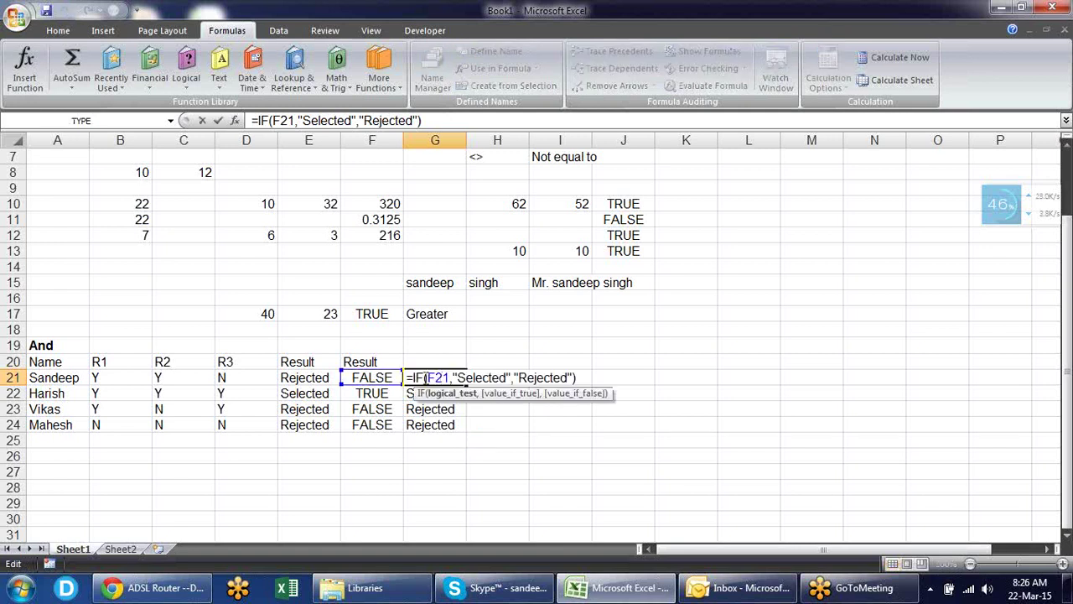
left_click_drag(445, 377, 428, 377)
key("Escape")
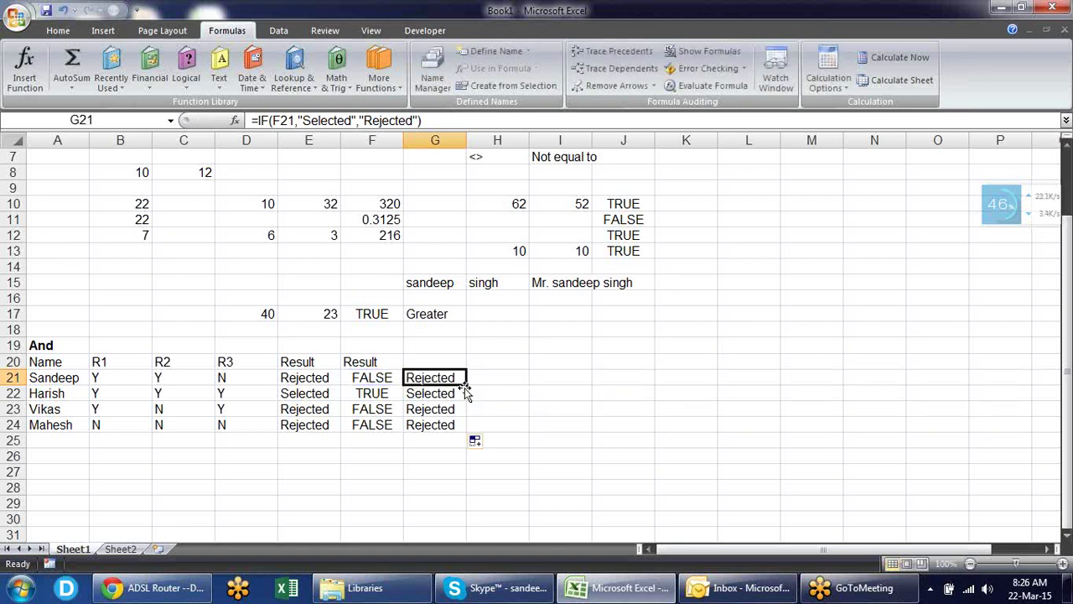
- Copy the AND(B21="y",C21="y",D21="y") expression from F21's formula
left_click(371, 377)
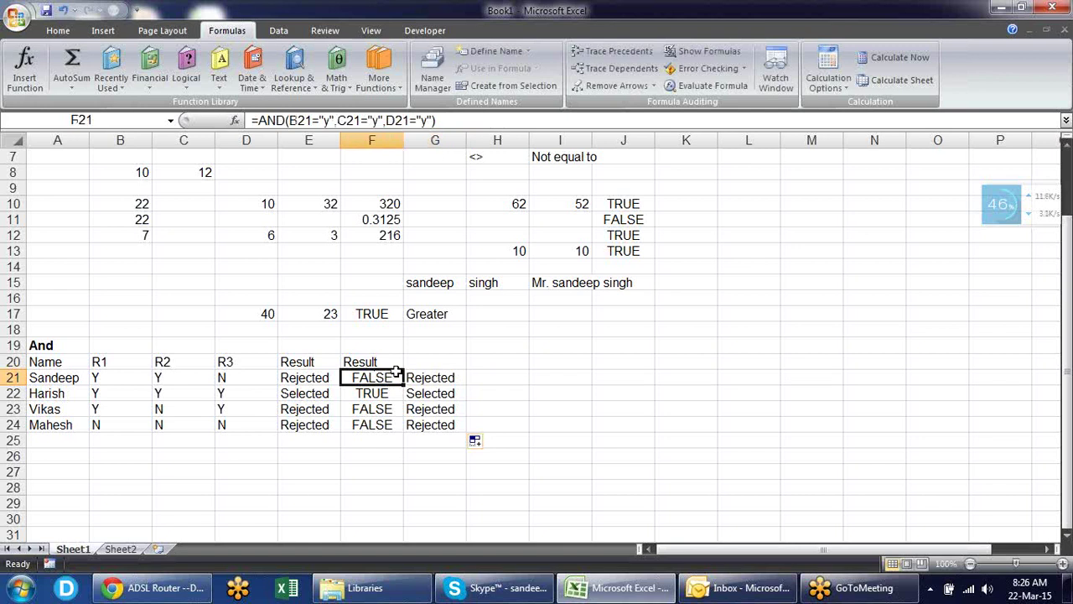
double_click(394, 378)
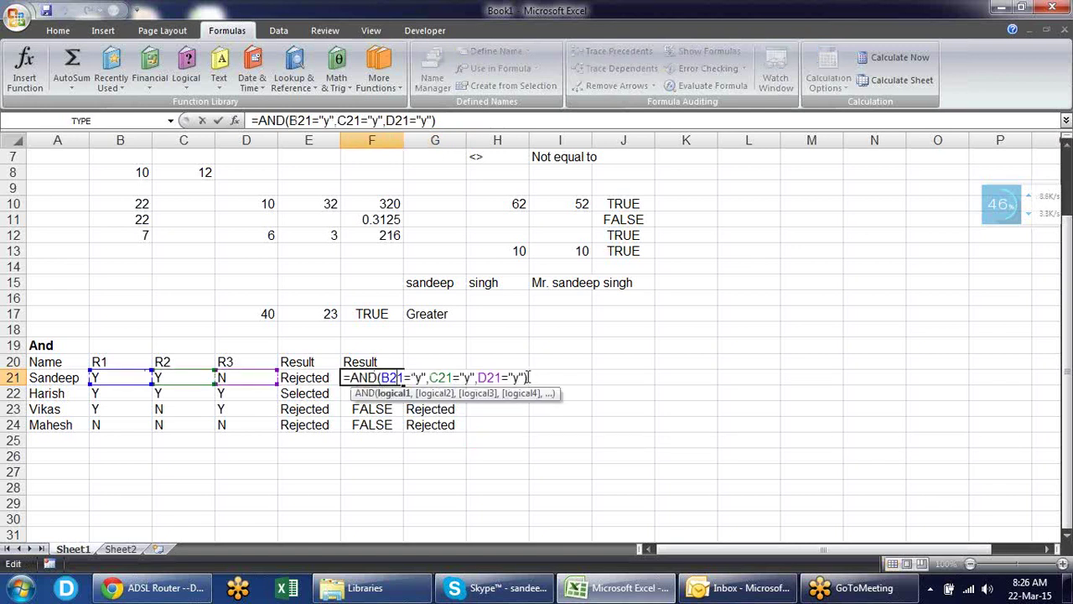
left_click_drag(527, 377, 359, 378)
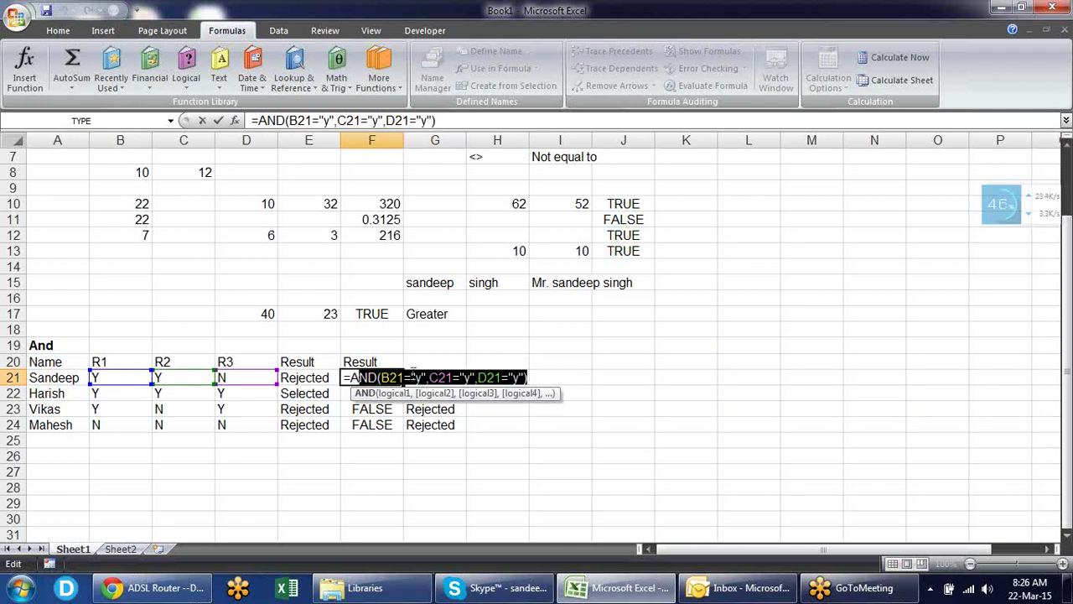
key("shift+Left")
key("ctrl+c")
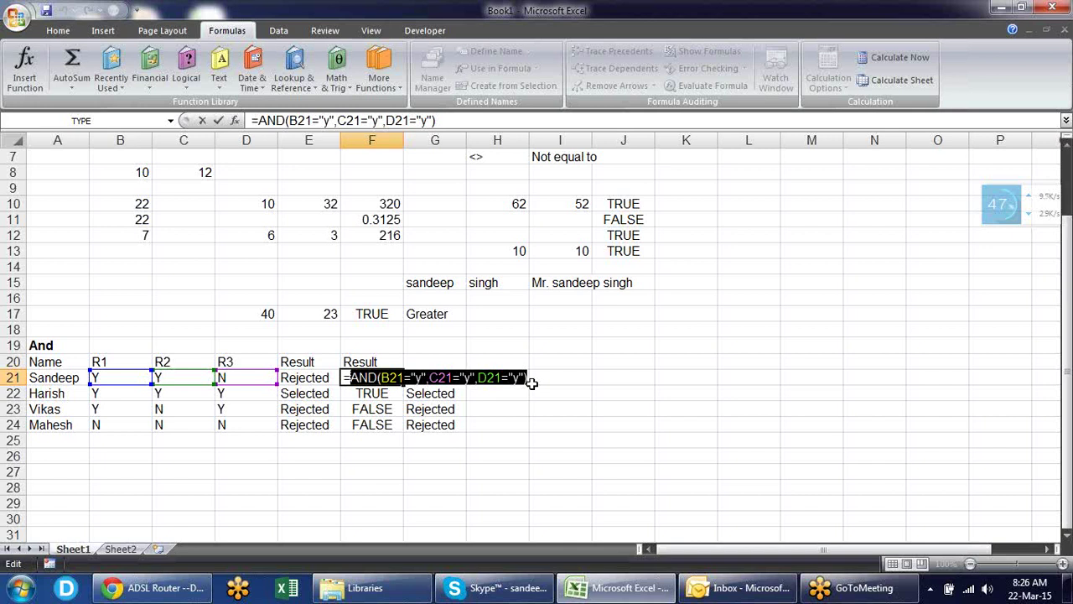
key("Escape")
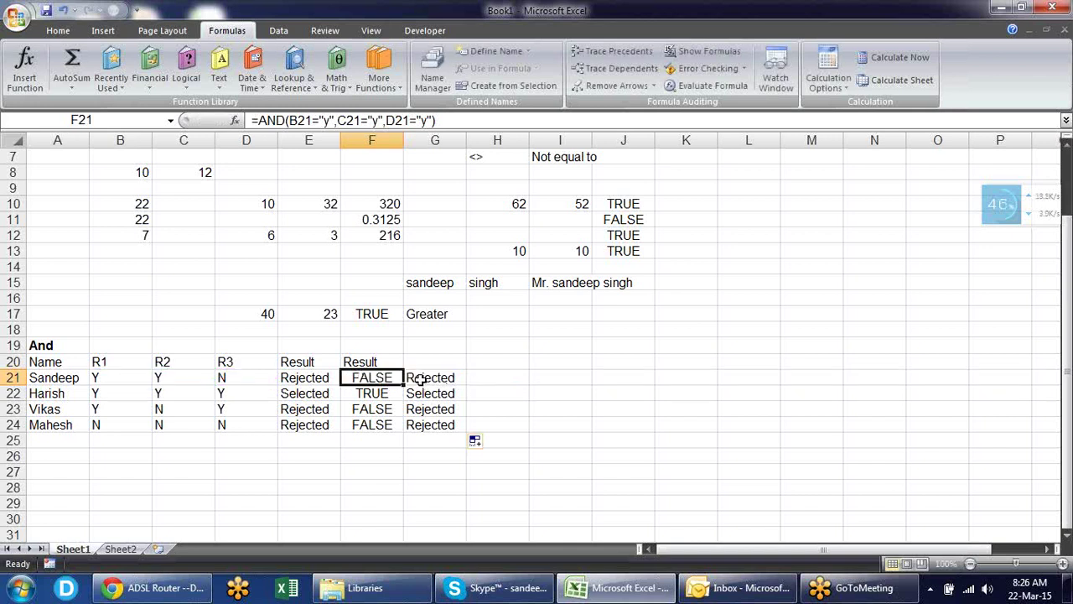
- Replace F21 in G21's IF with the copied AND test
left_click(419, 378)
double_click(419, 379)
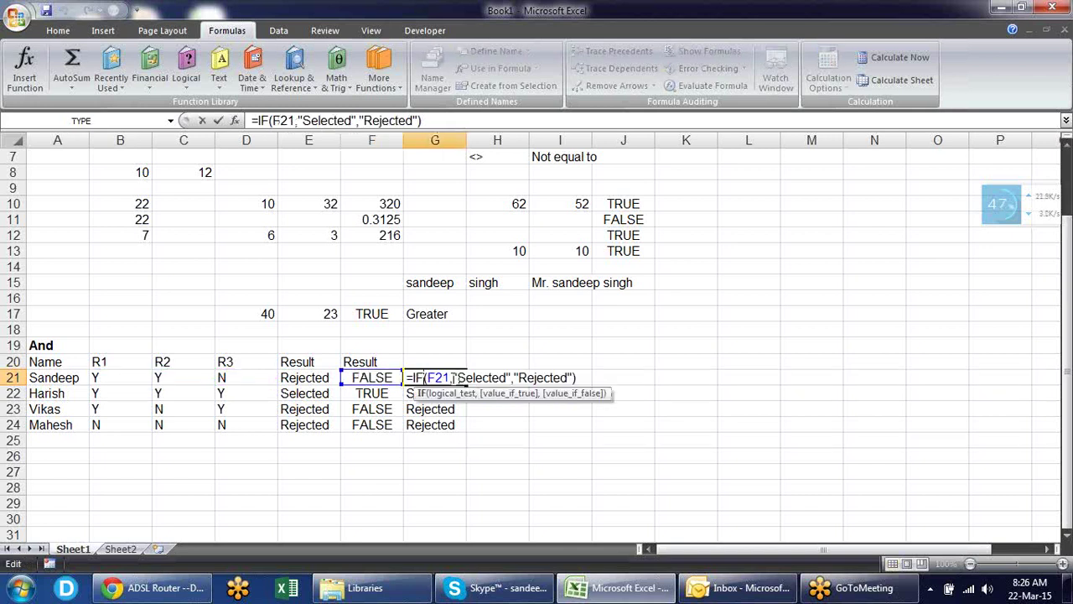
left_click_drag(449, 377, 429, 377)
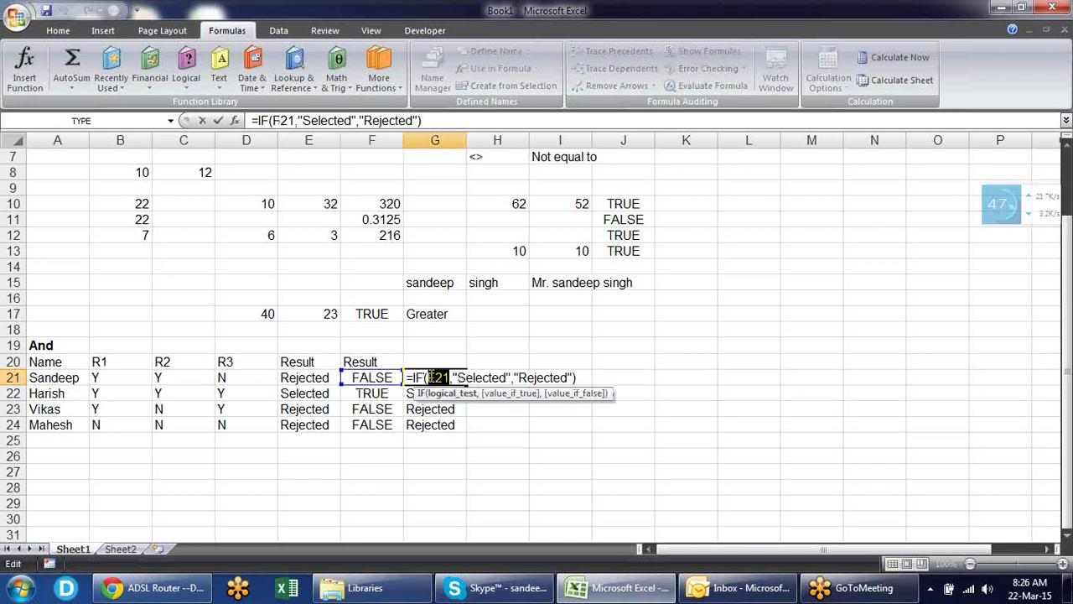
key("ctrl+v")
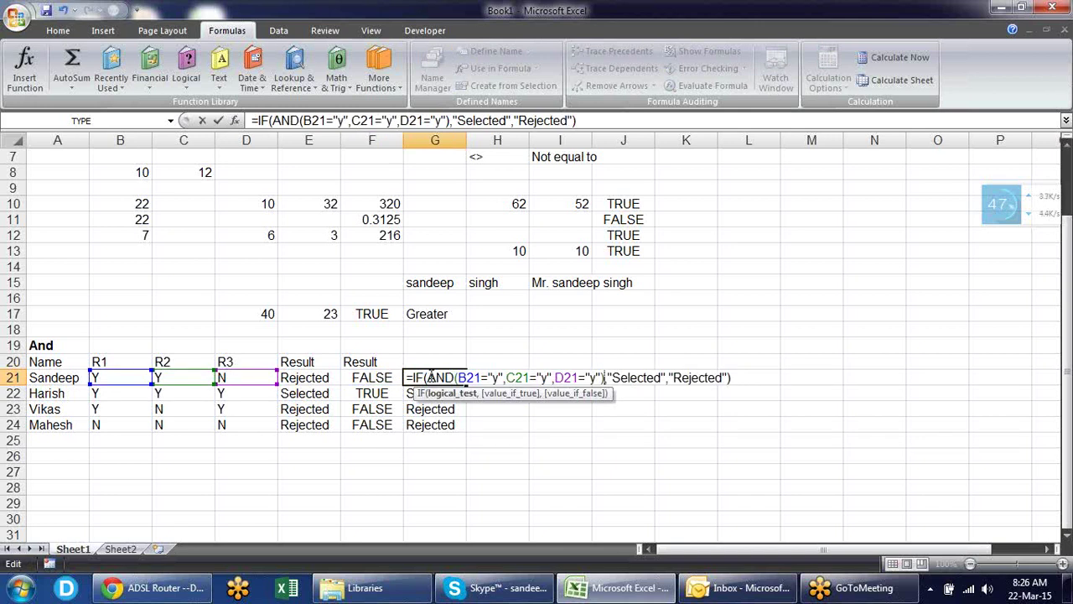
key("Return")
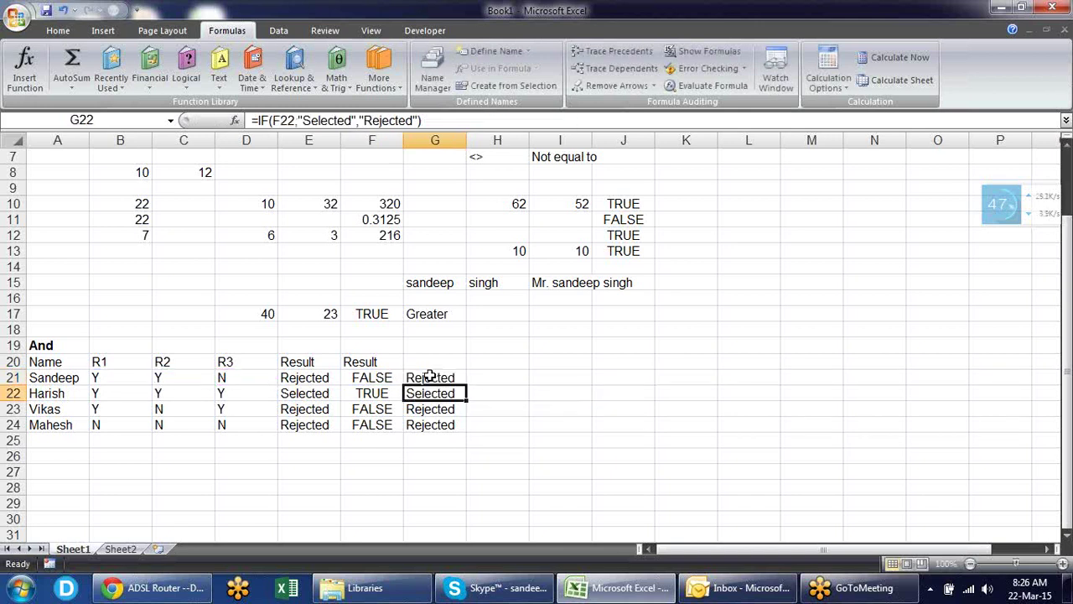
left_click(429, 377)
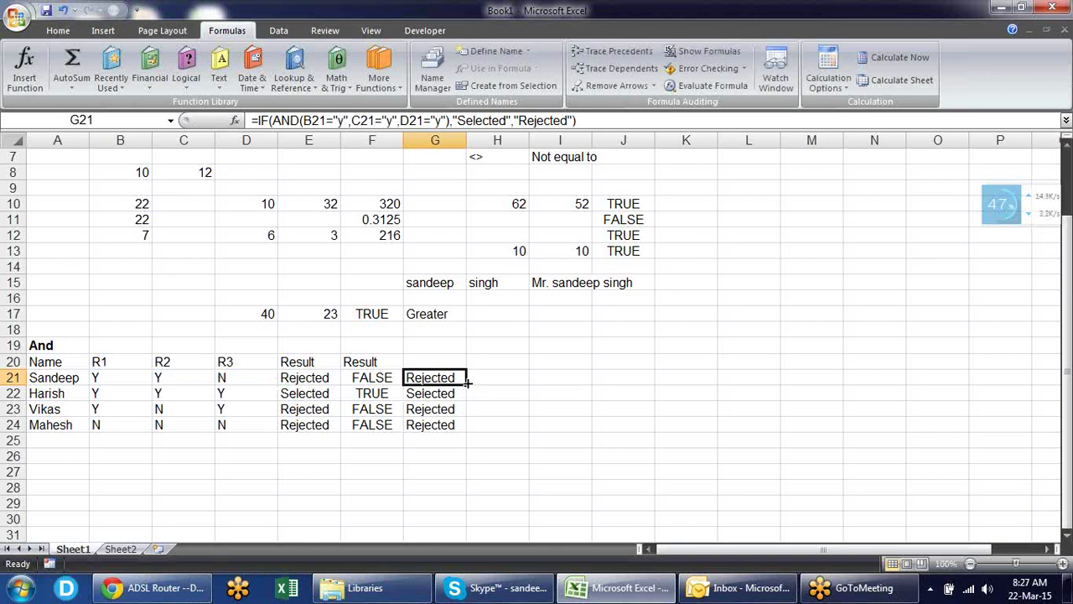
- Fill G21's IF(AND) formula down to G24 and copy G21:G24
double_click(467, 382)
left_click(452, 374)
key("F2")
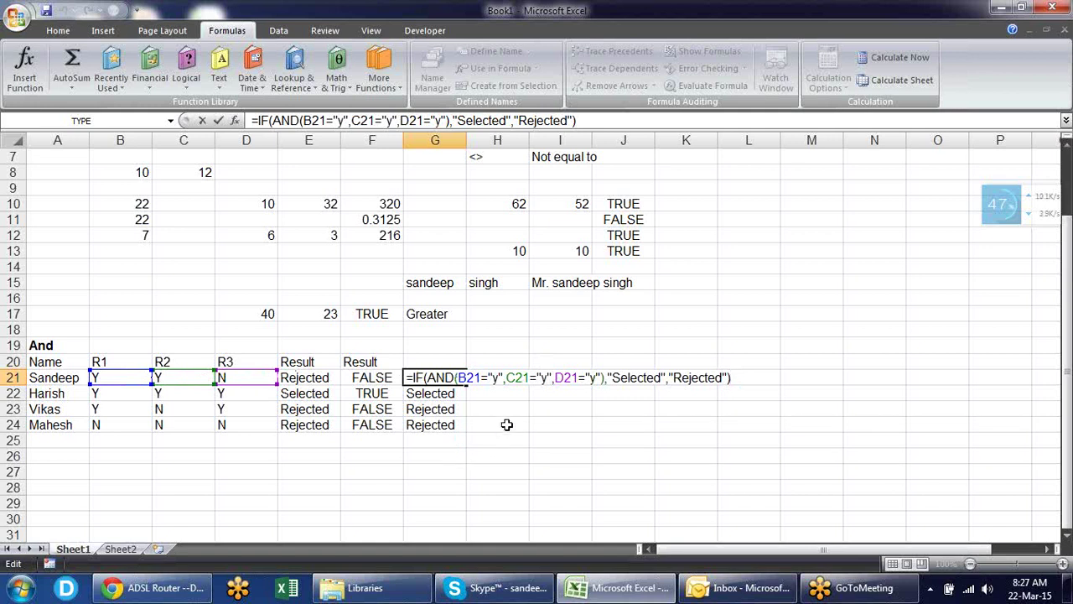
key("ctrl+Return")
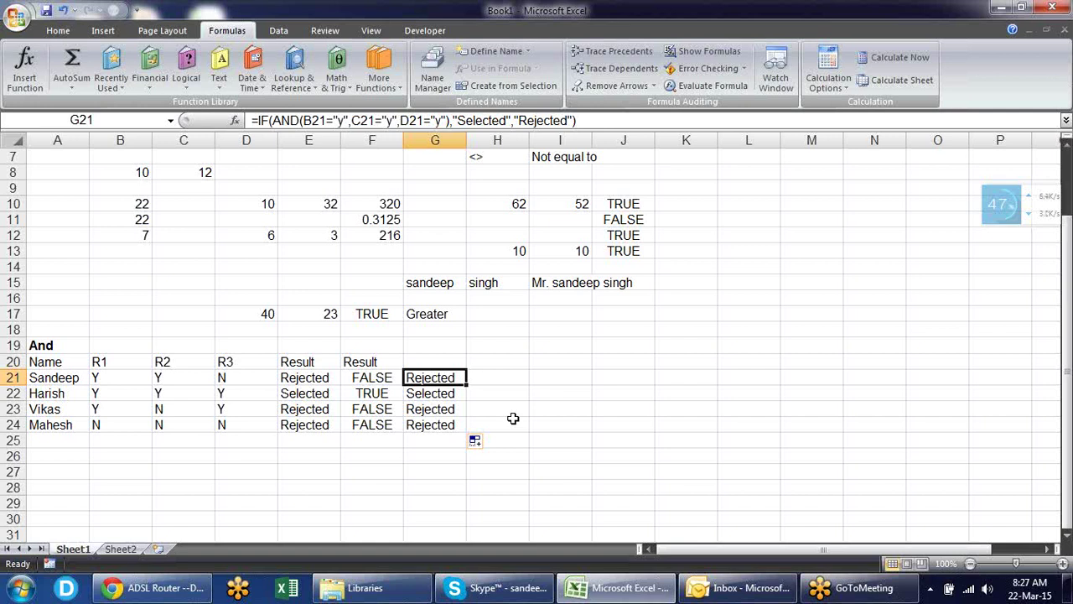
key("ctrl+shift+Down")
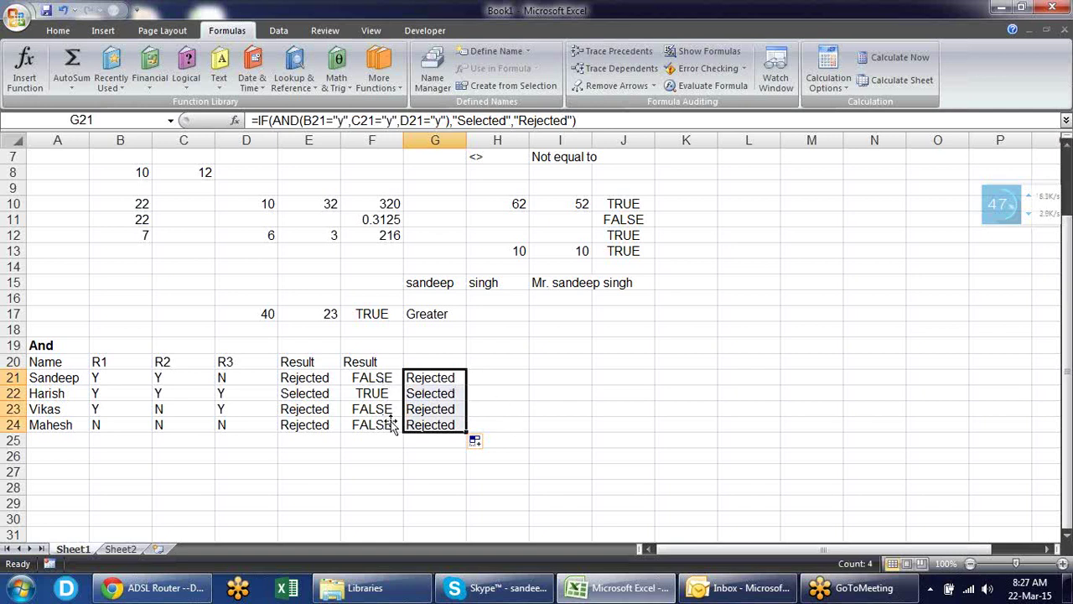
key("ctrl+c")
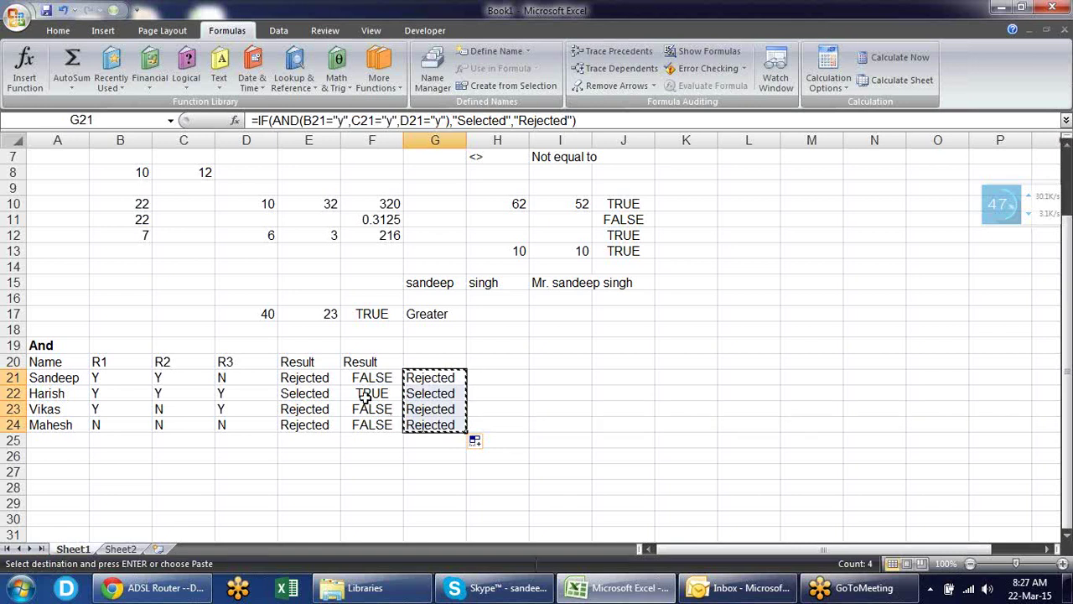
- Paste the G21:G24 formulas into F21:F24 and review F21's formula
left_click(394, 381)
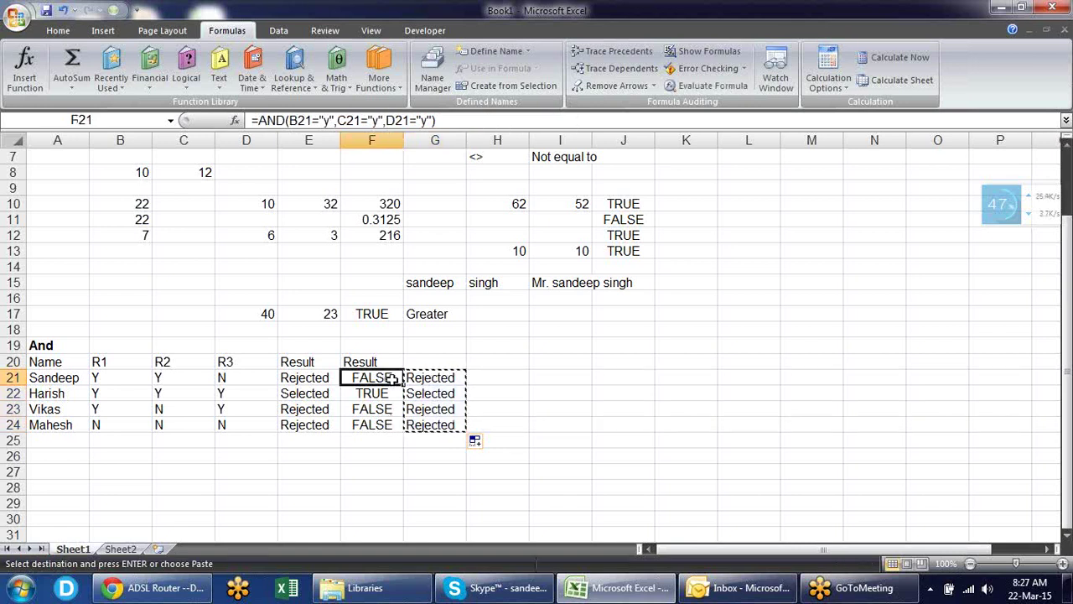
key("ctrl+v")
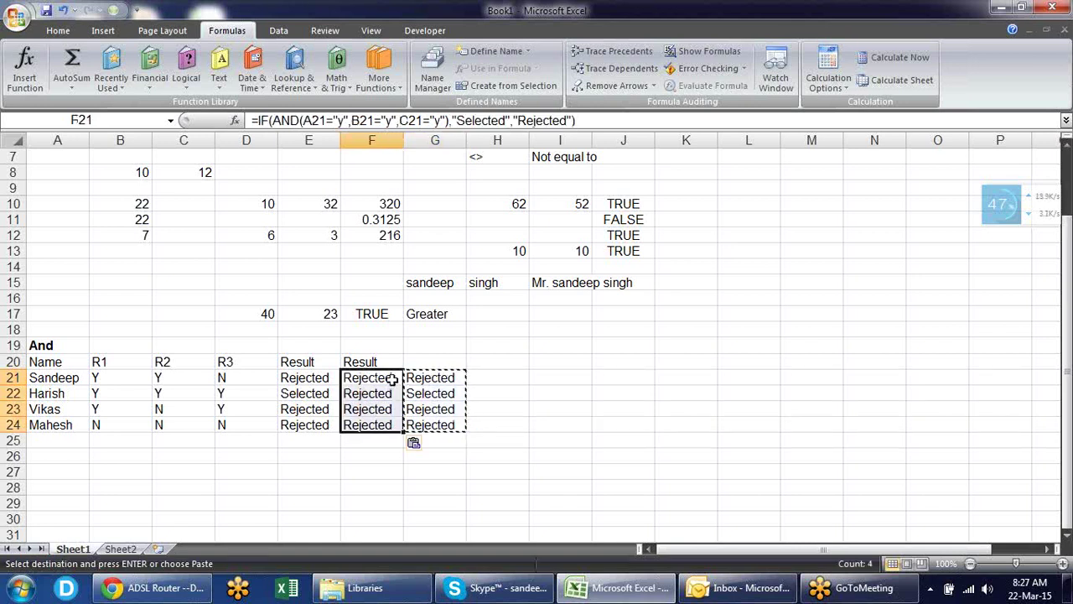
key("Escape")
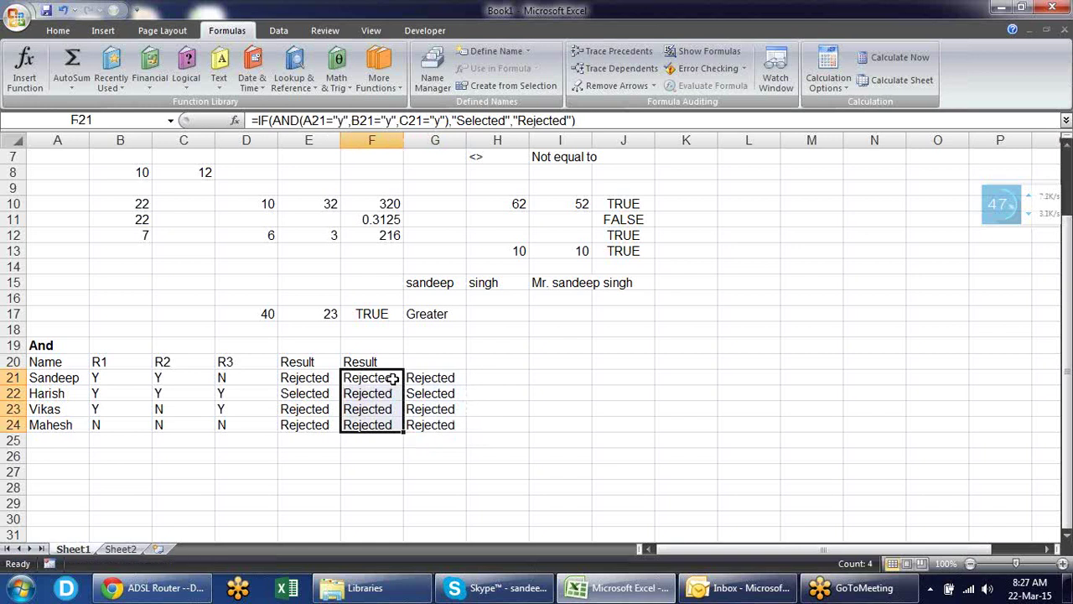
left_click(392, 379)
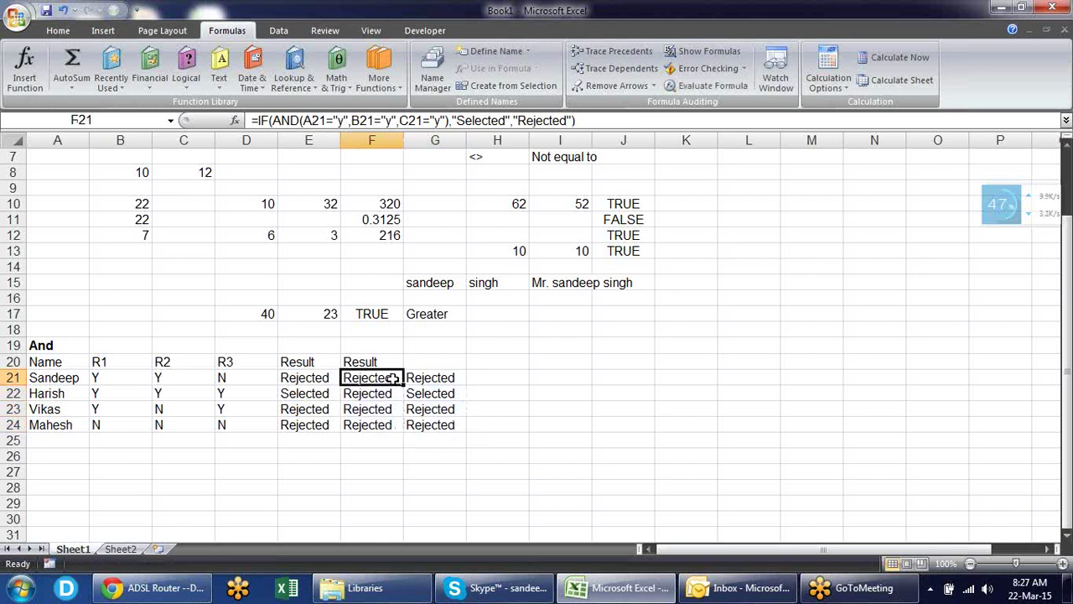
double_click(392, 378)
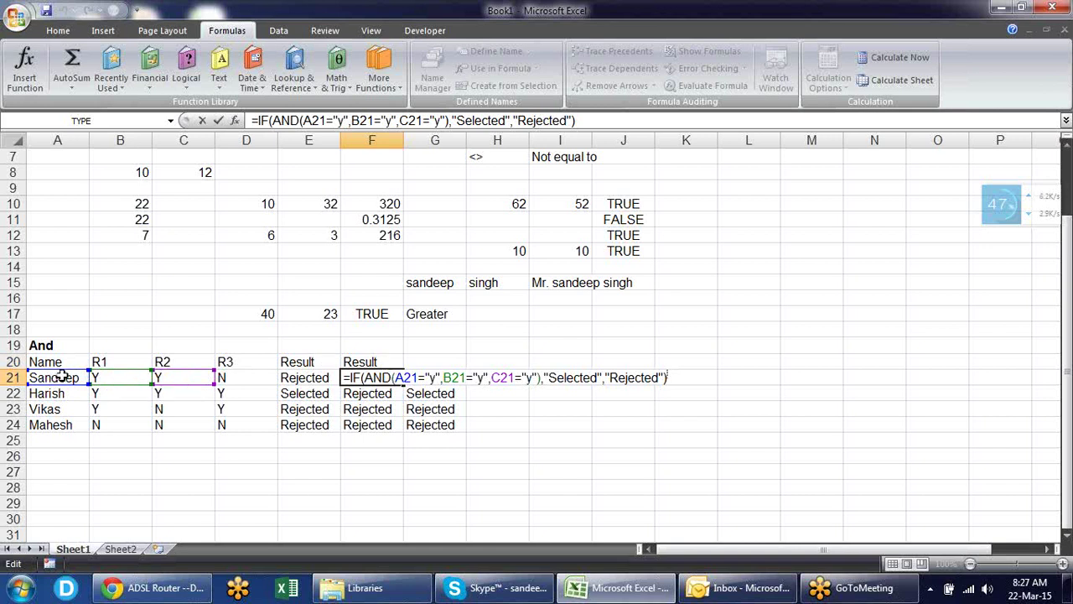
key("Return")
- Test F21's formula by pasting it into J21, then clear J21
key("Up")
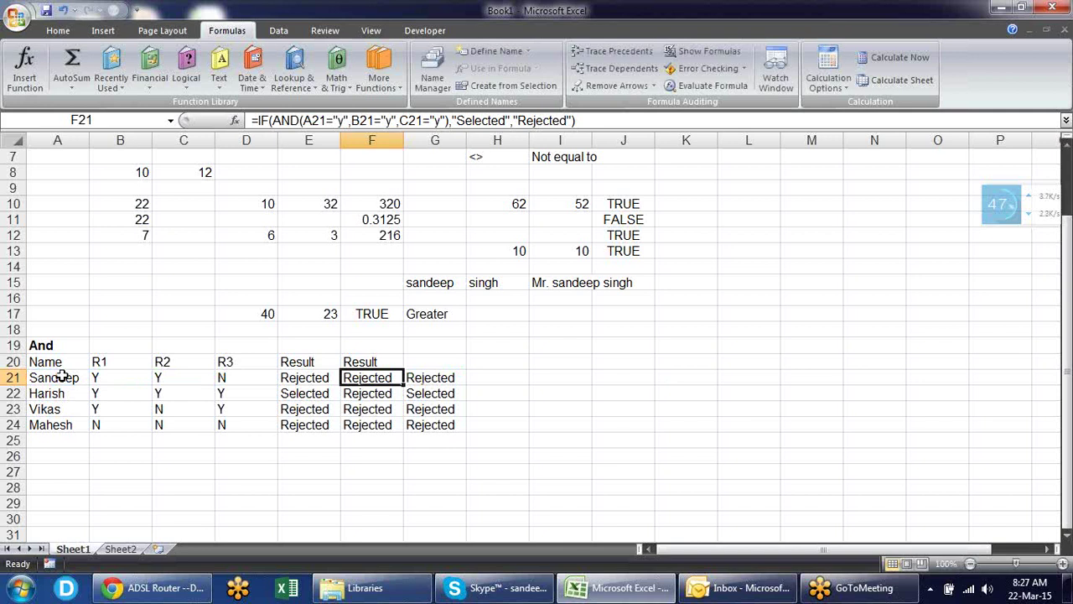
key("ctrl+c")
key("Right")
key("Right")
key("Right")
key("Right")
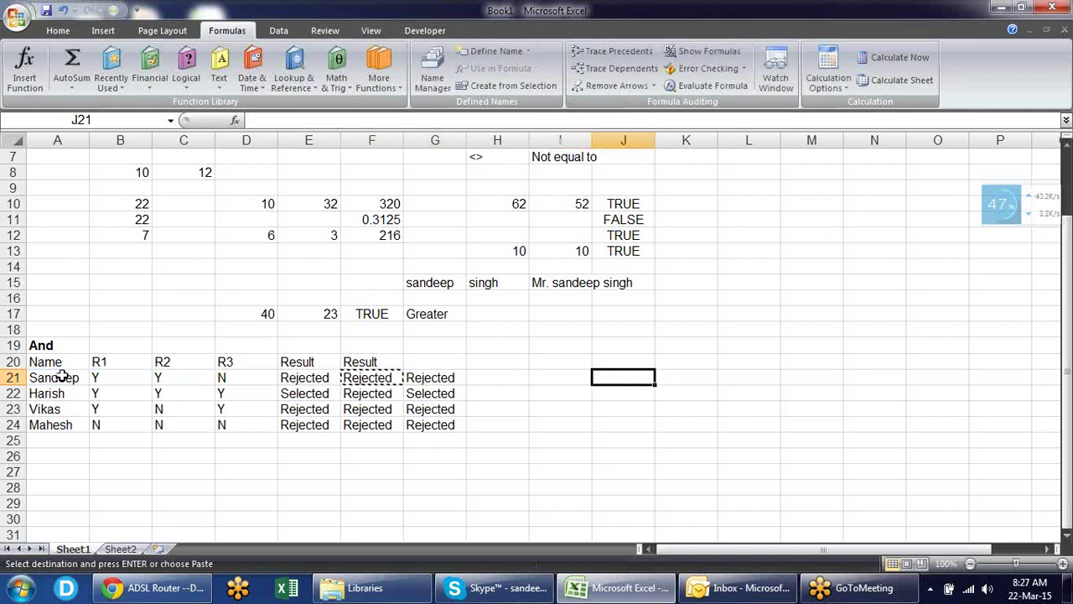
key("ctrl+v")
key("F2")
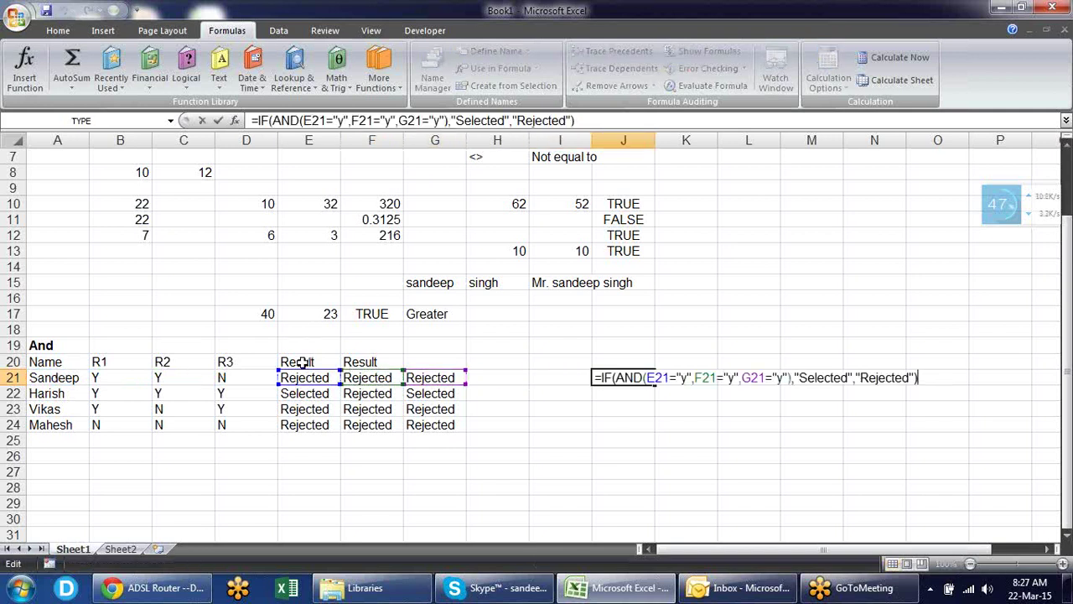
key("Escape")
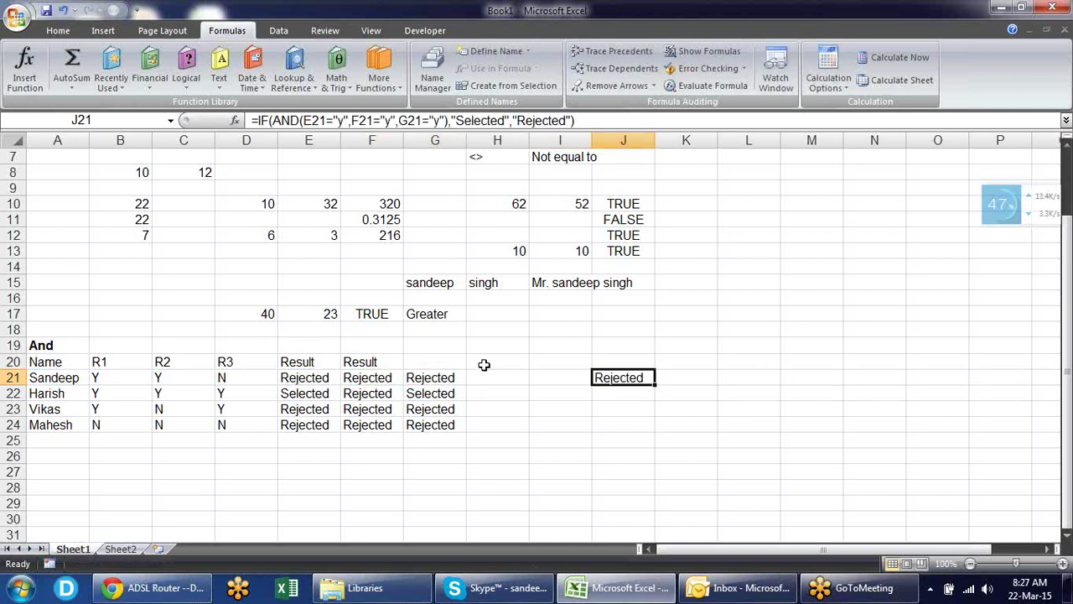
key("Delete")
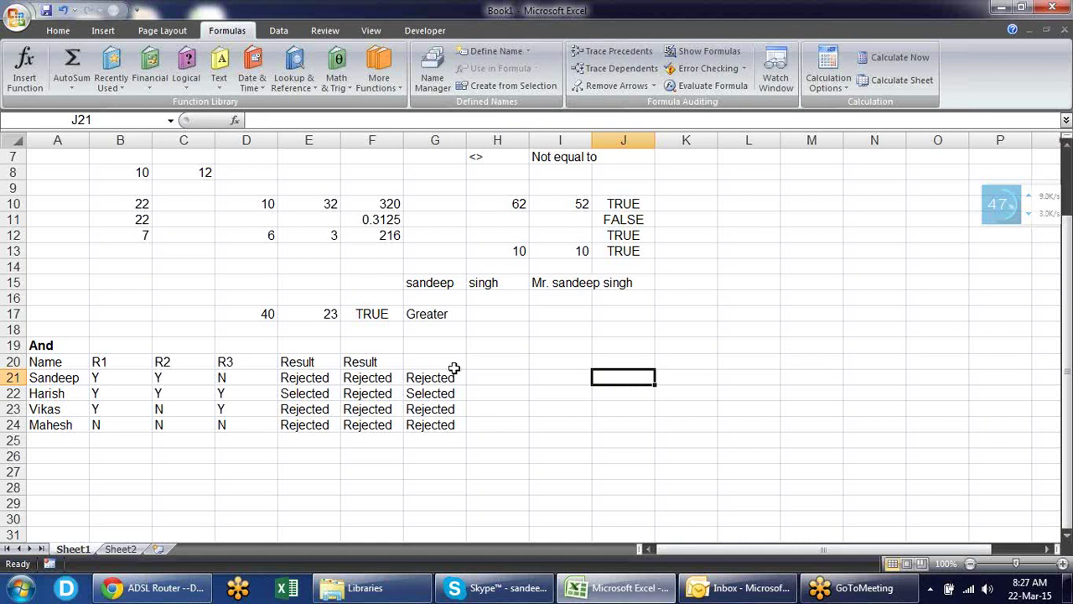
- Move the G21:G24 formulas over F21:F24, leaving column G empty, and check F21
left_click_drag(451, 376, 457, 423)
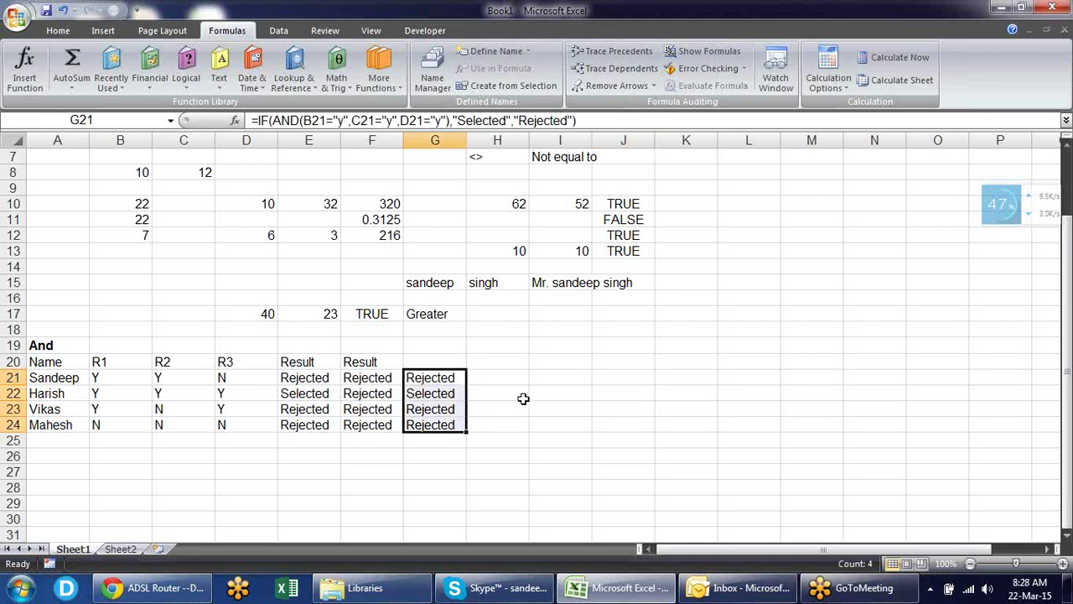
key("ctrl+c")
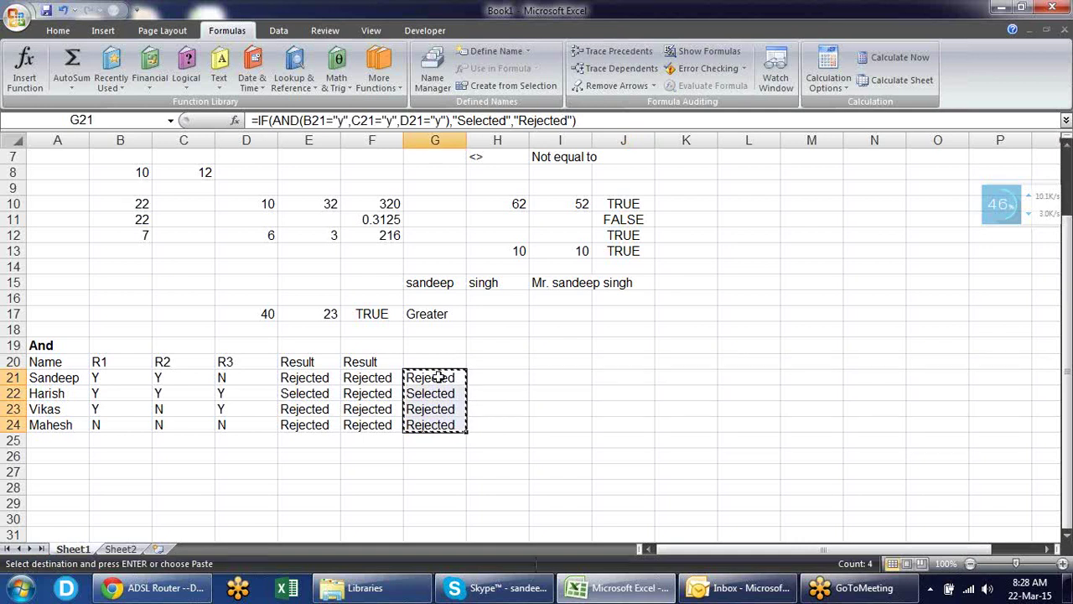
left_click(392, 377)
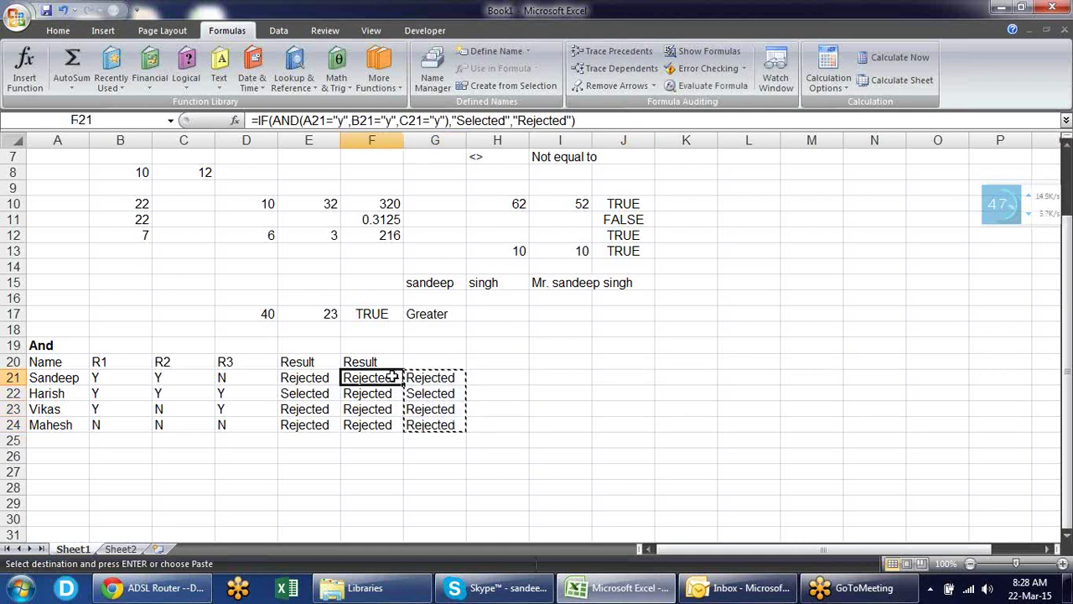
key("shift+Down")
key("shift+Down")
key("shift+Down")
key("Return")
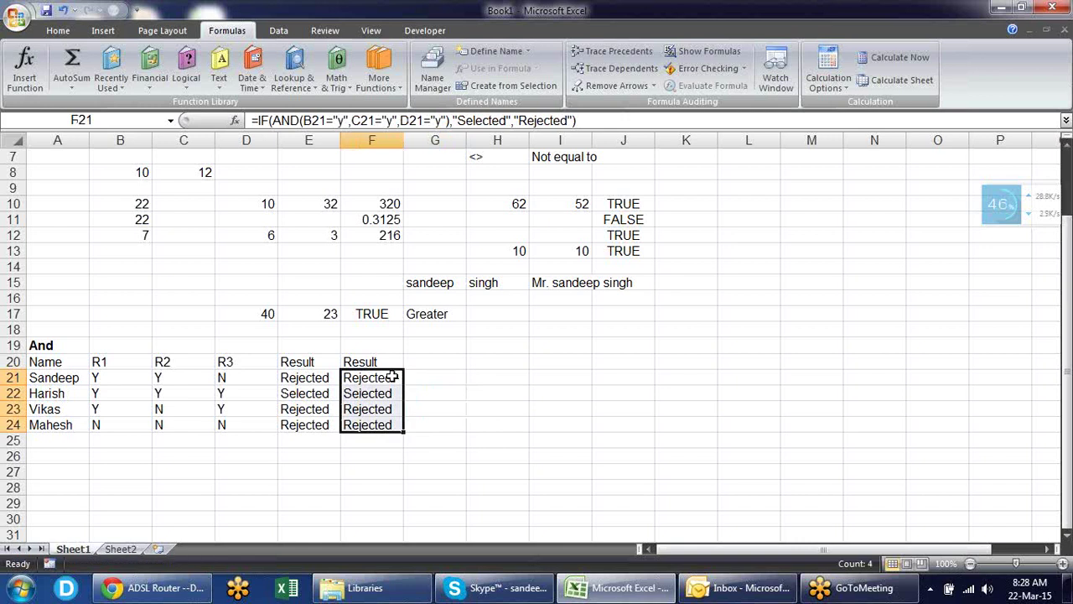
left_click(392, 377)
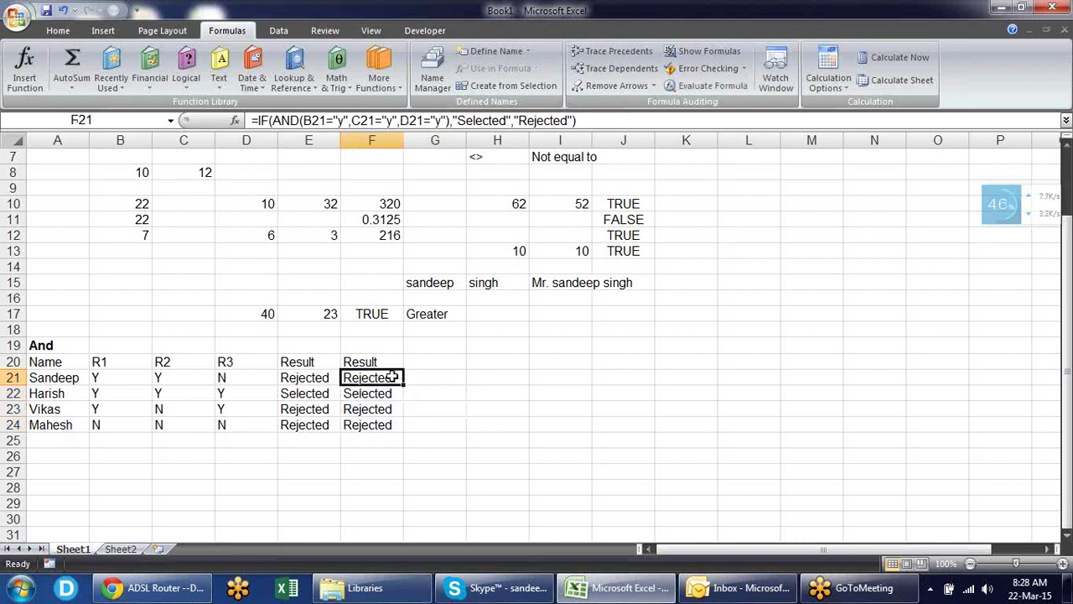
key("F2")
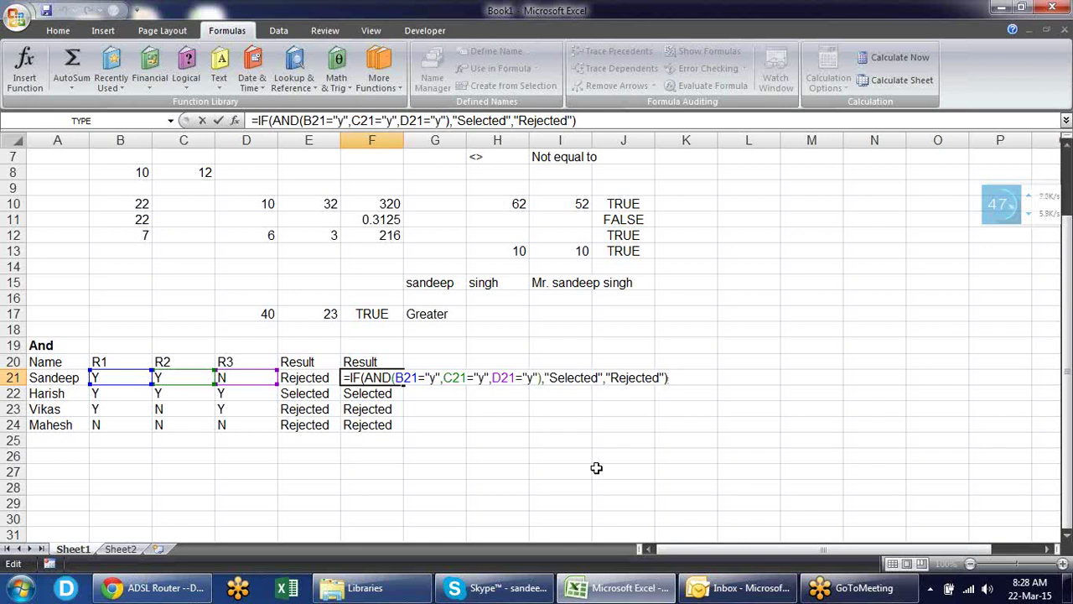
left_click(468, 469)
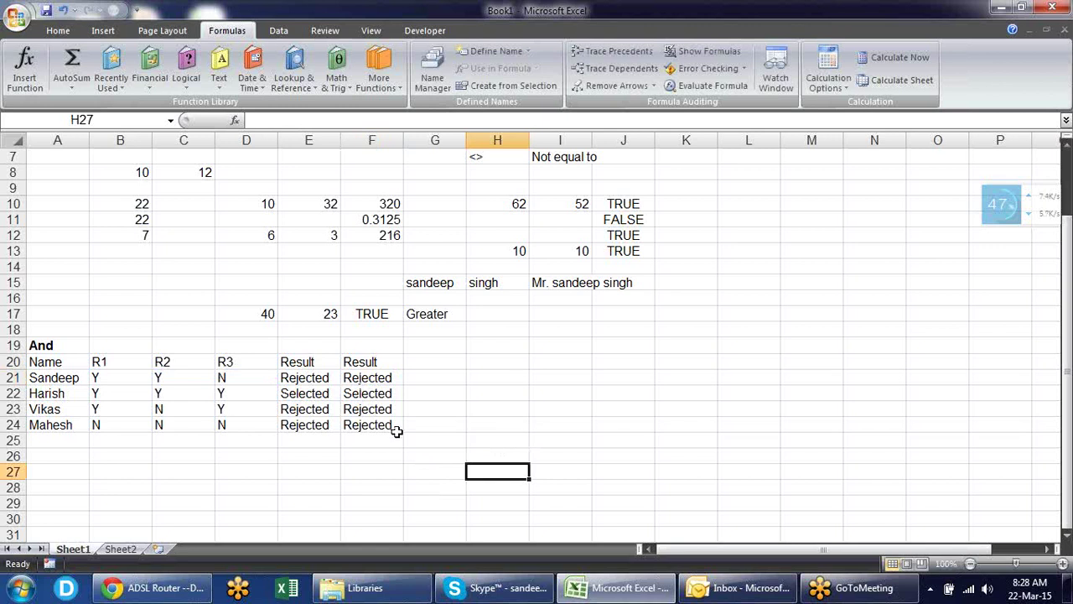
left_click(209, 458)
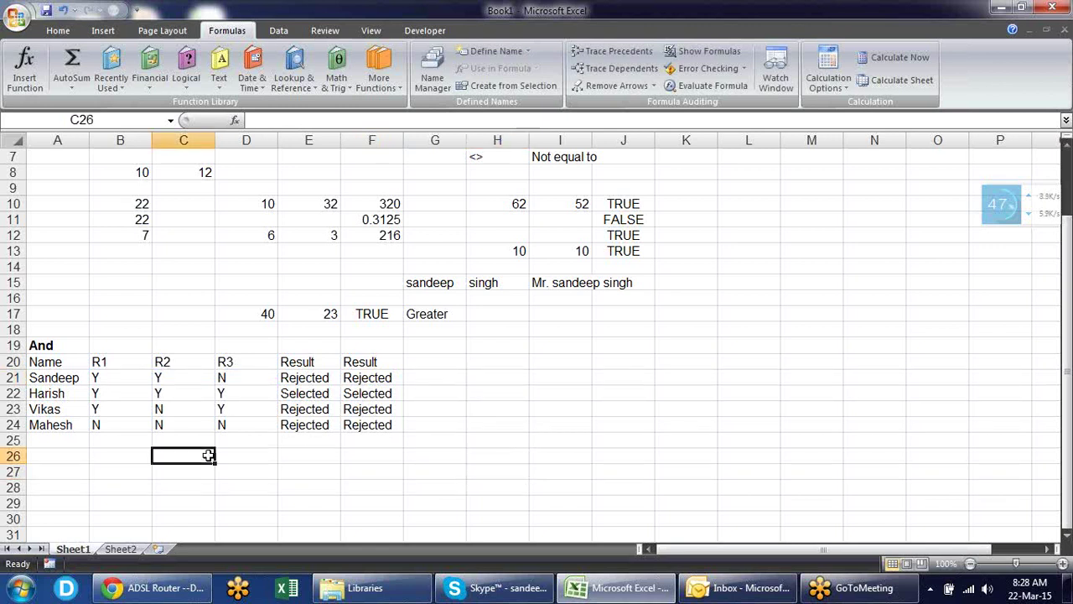
left_click(52, 454)
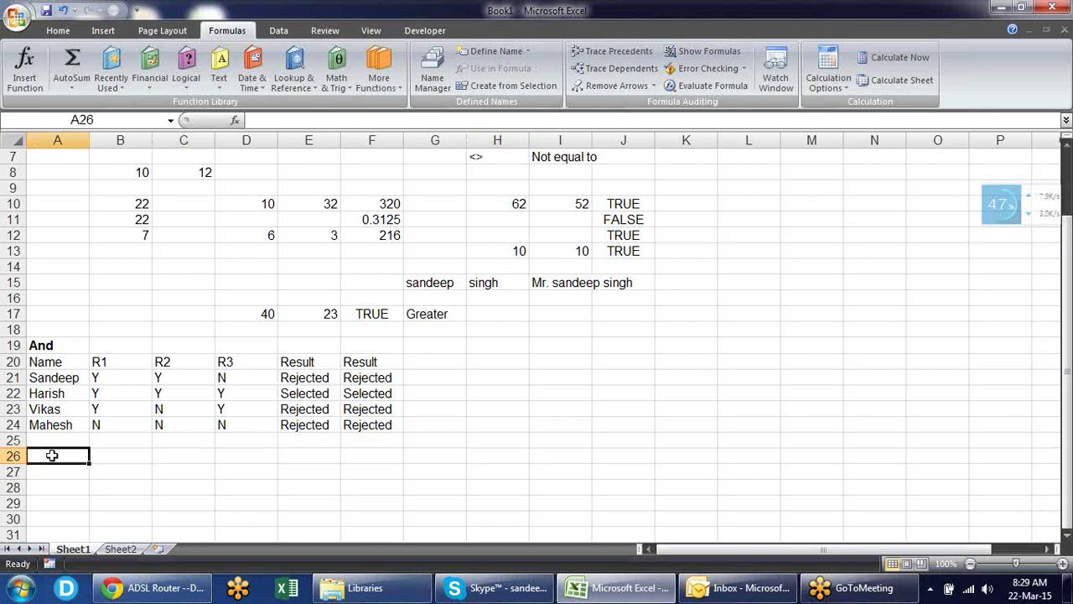
- Type the Or heading in A26 and paste a copy of A20:D24 at A27
type("Or")
key("Return")
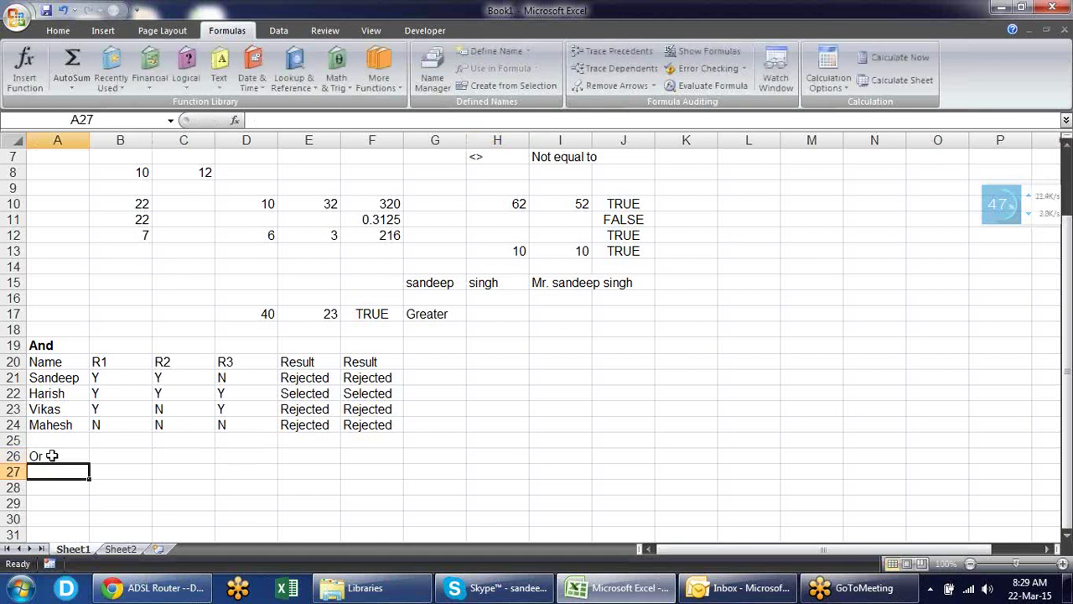
left_click_drag(54, 361, 220, 424)
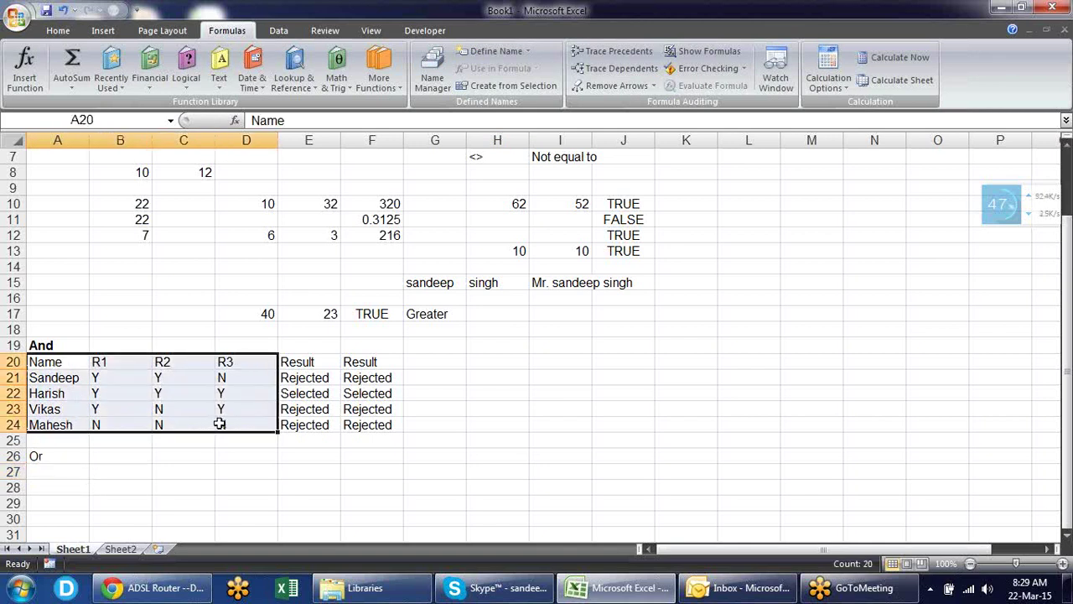
key("ctrl+c")
key("Down")
key("Down")
key("Down")
key("Down")
key("Down")
key("Down")
key("Down")
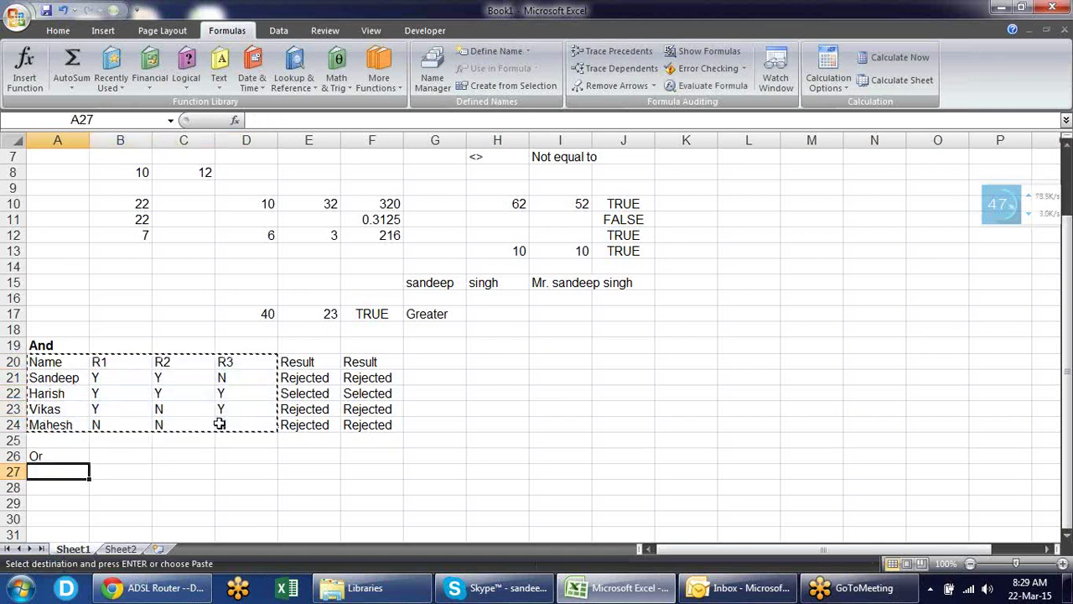
key("Return")
- Clear the R3 column D27:D31 from the new table, keeping Name, R1 and R2
key("Down")
key("Down")
key("Down")
key("Down")
key("Down")
key("Down")
key("Down")
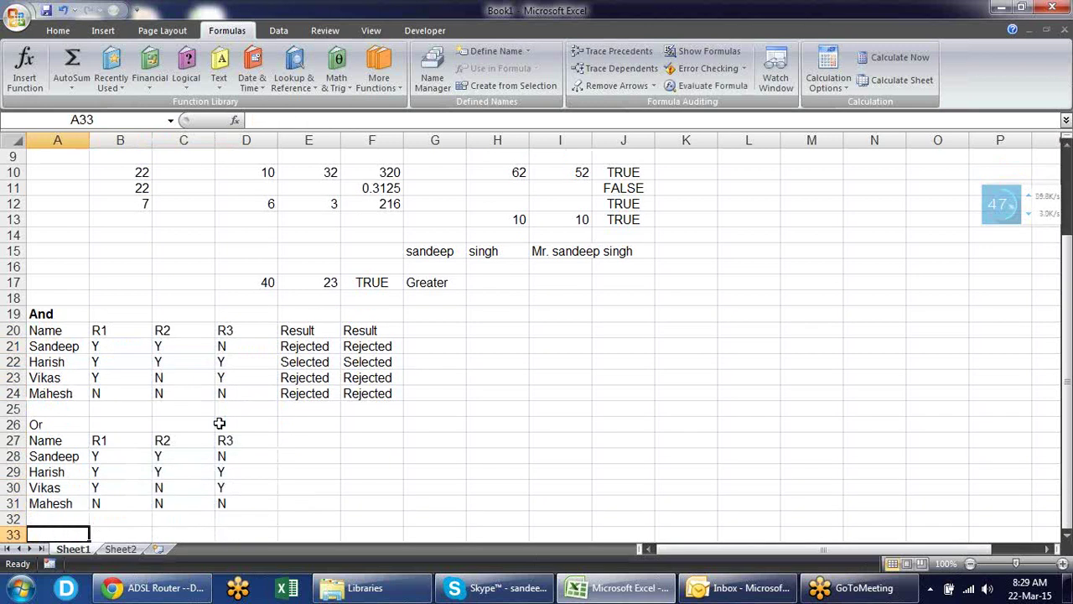
key("Up")
key("Up")
key("Up")
key("Up")
key("Up")
key("Up")
key("Up")
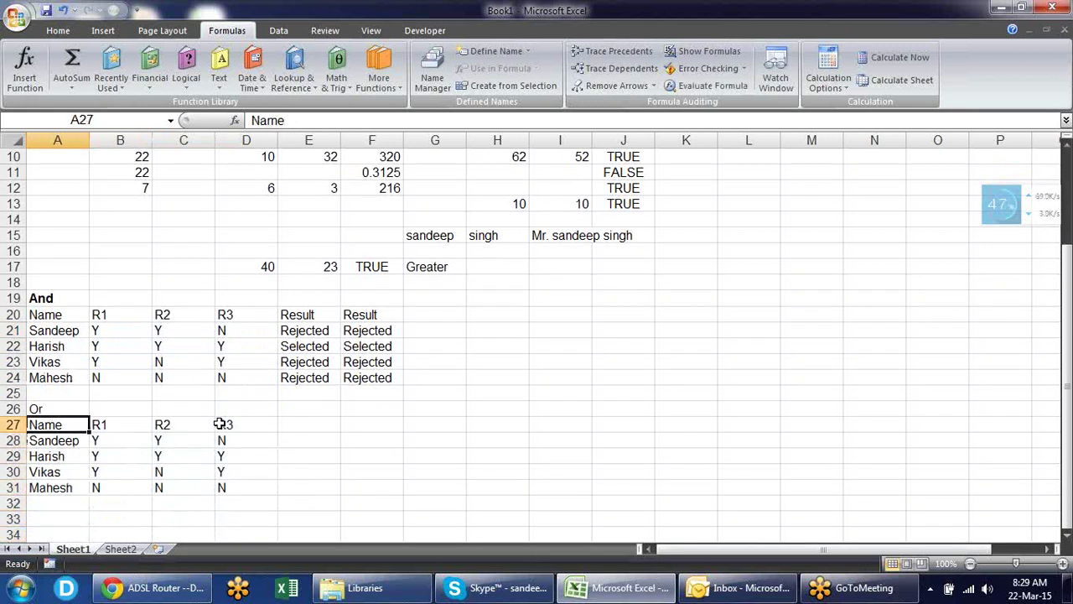
key("Right")
key("Right")
key("Right")
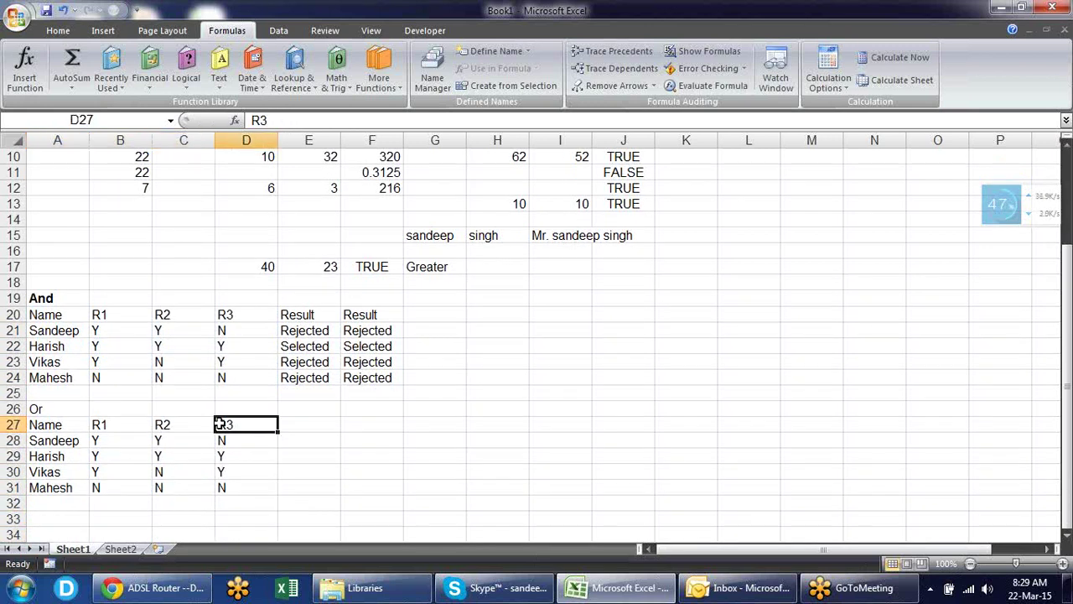
key("shift+Down")
key("shift+Down")
key("shift+Down")
key("shift+Down")
key("Delete")
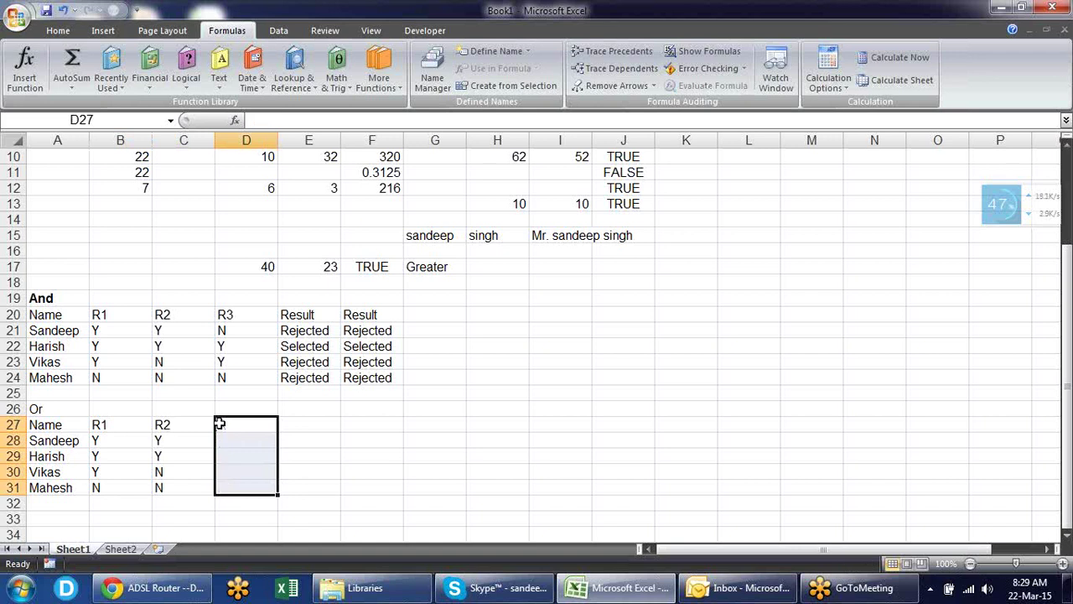
key("Left")
key("Left")
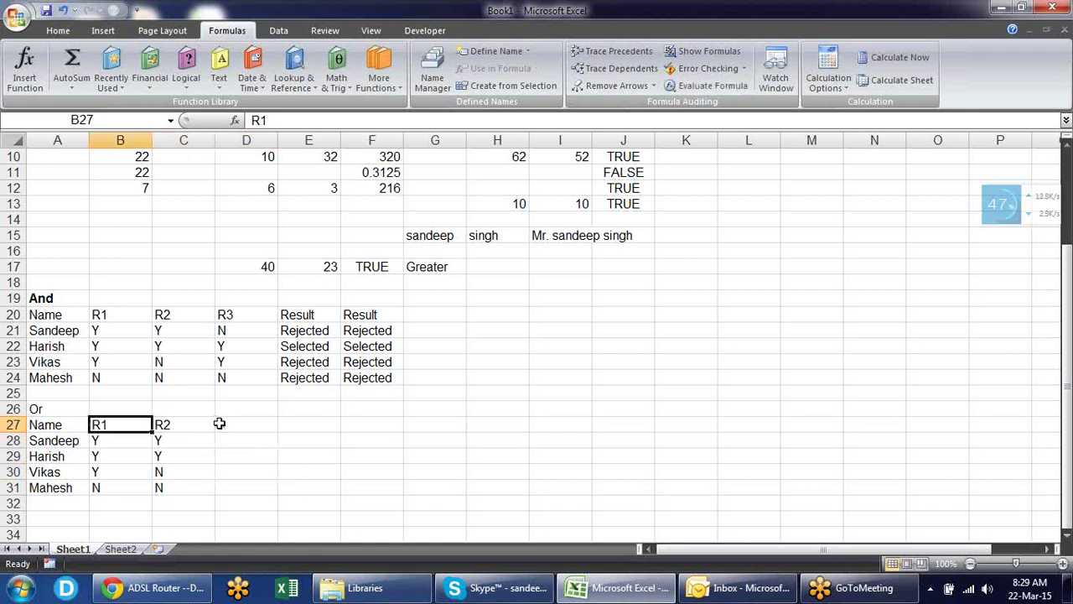
key("Left")
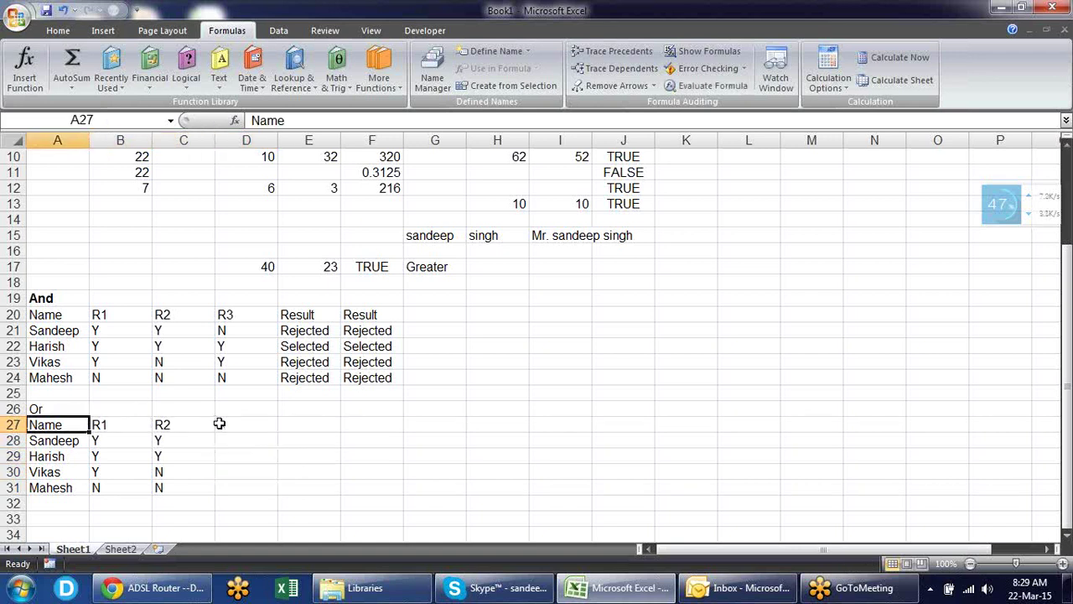
key("Down")
key("Down")
key("Down")
key("Down")
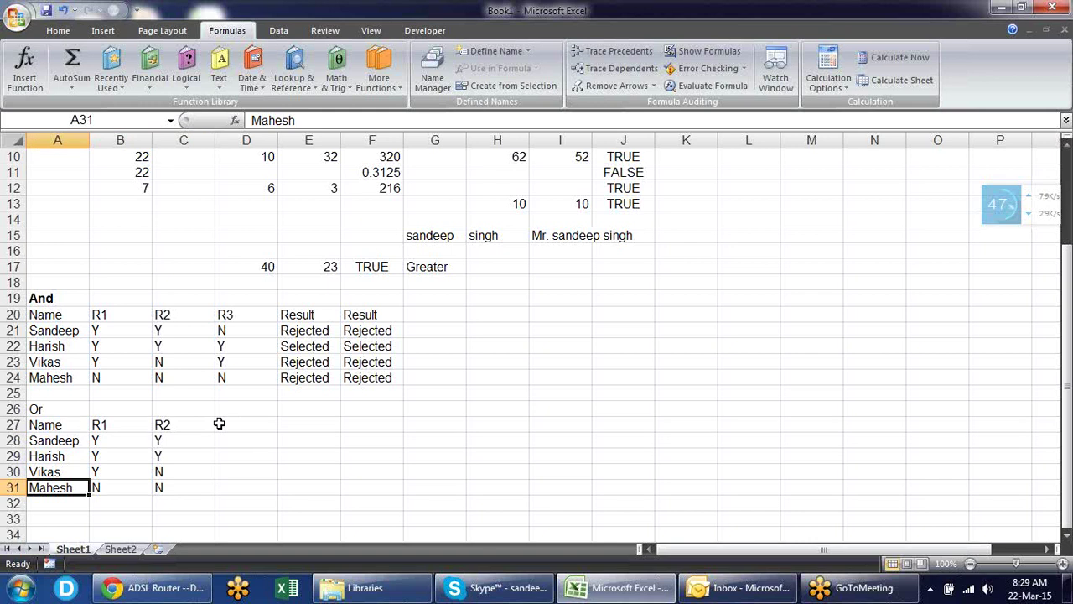
key("Up")
key("Up")
key("Up")
key("Up")
key("Right")
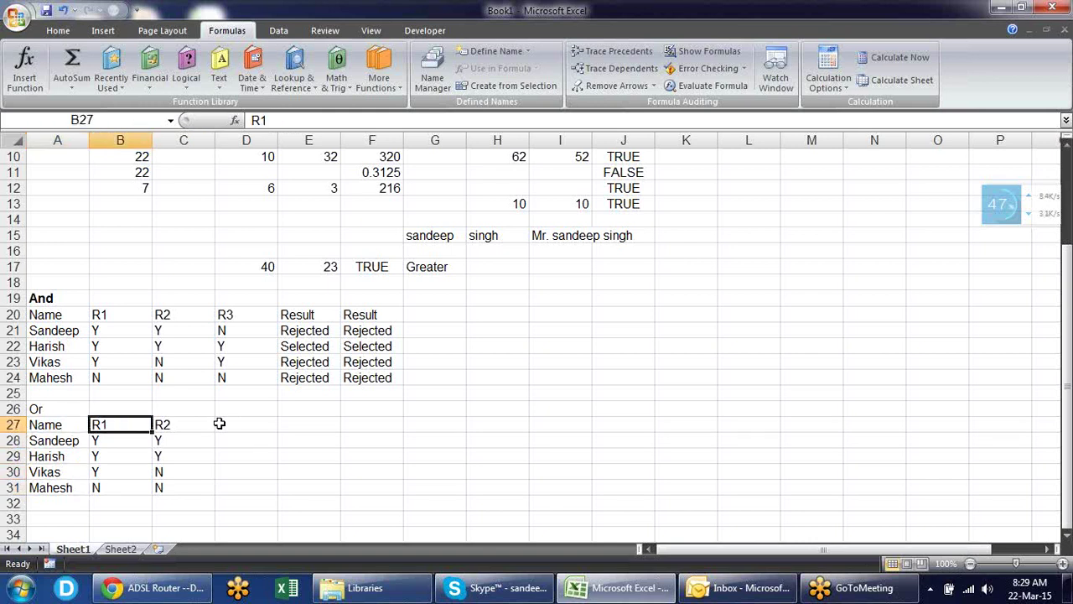
- Enter ID1 and ID2 as the Or table's column headers, then rename the first to DL
type("ID")
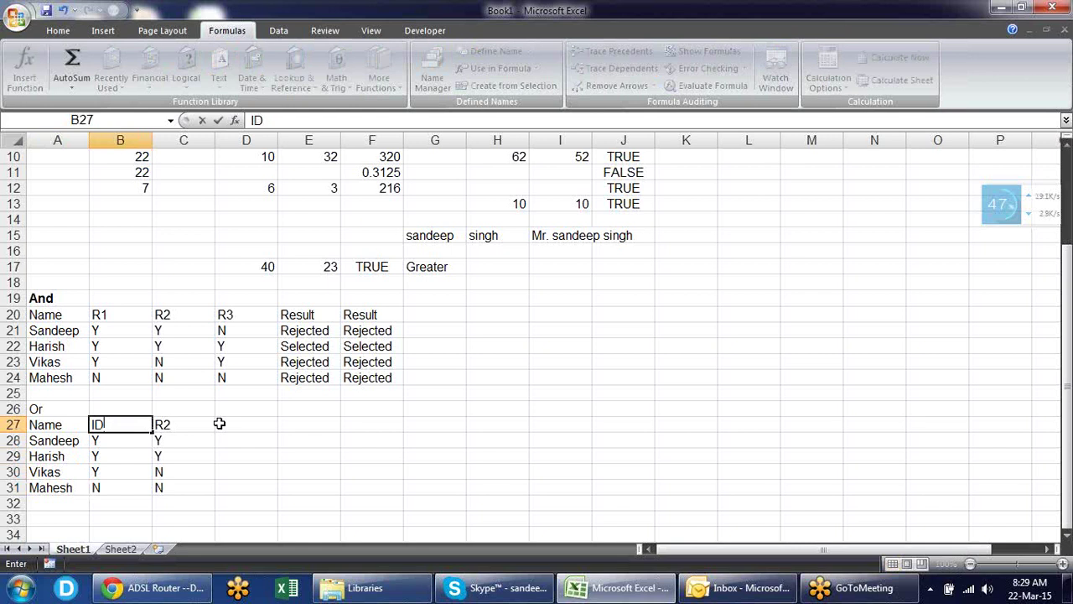
type("1")
key("Tab")
type("ID2")
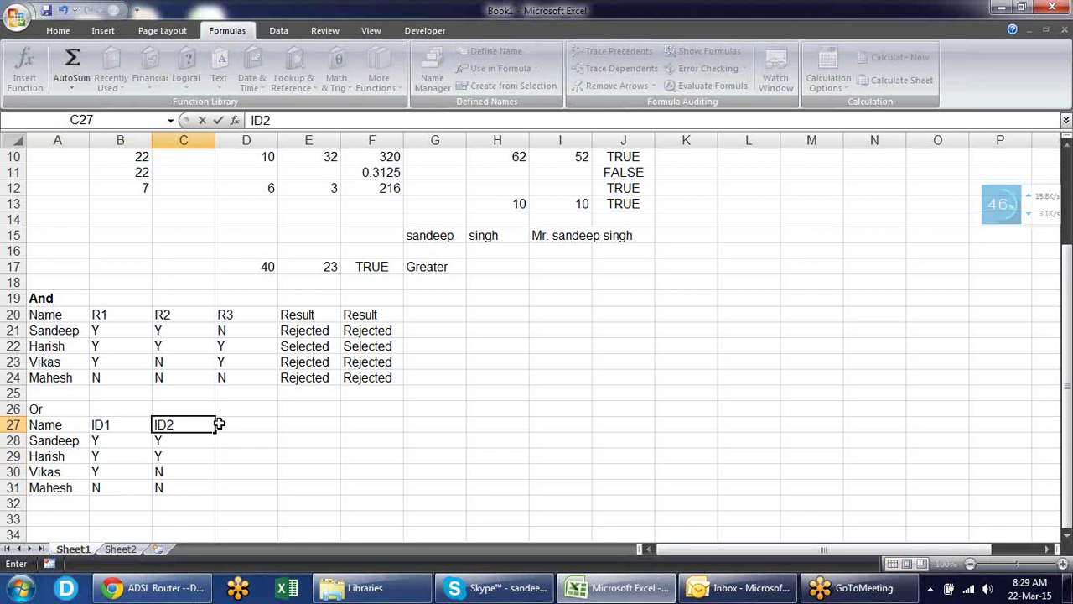
key("Return")
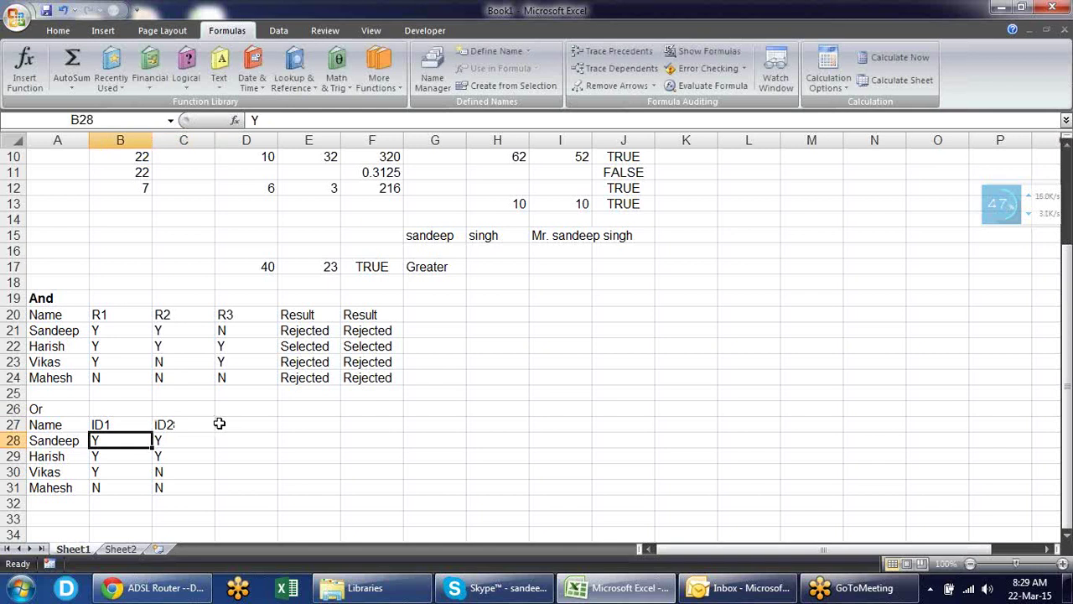
key("Up")
type("DL")
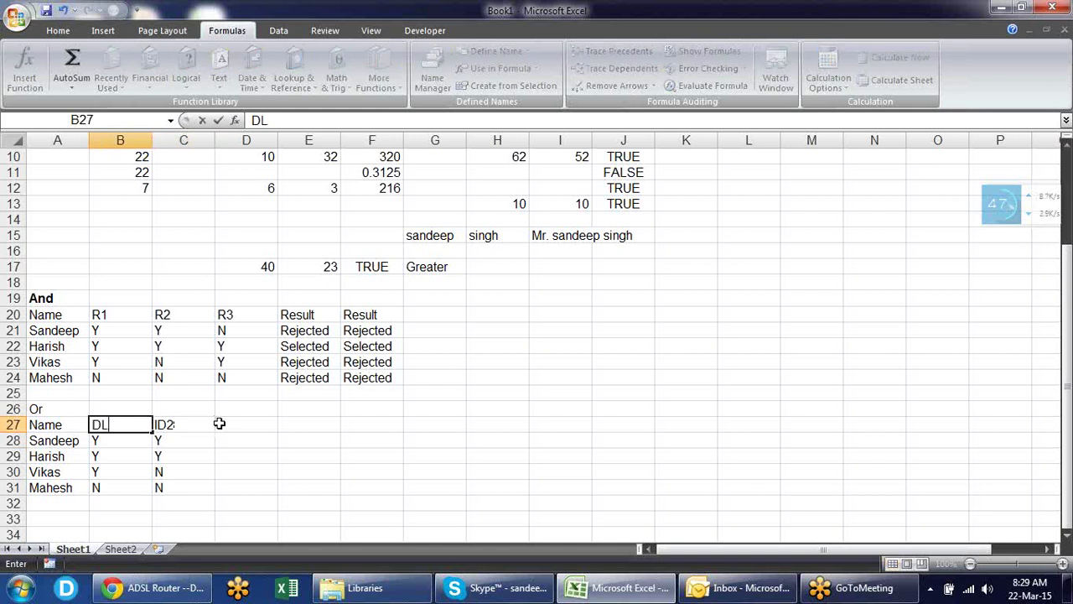
key("Tab")
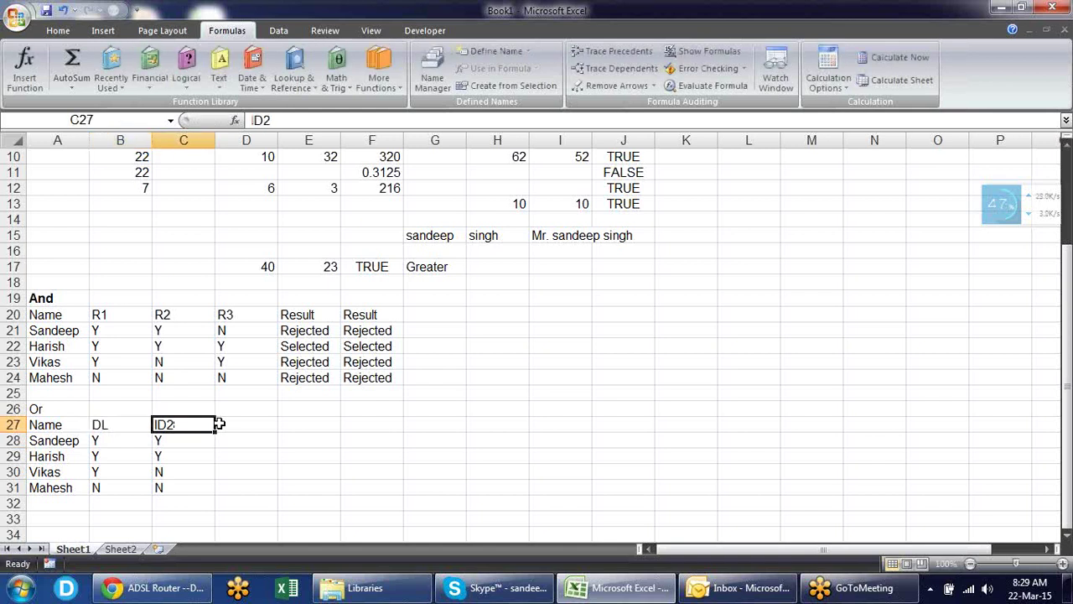
- Replace the second header in C27 with Passport
type("P")
key("BackSpace")
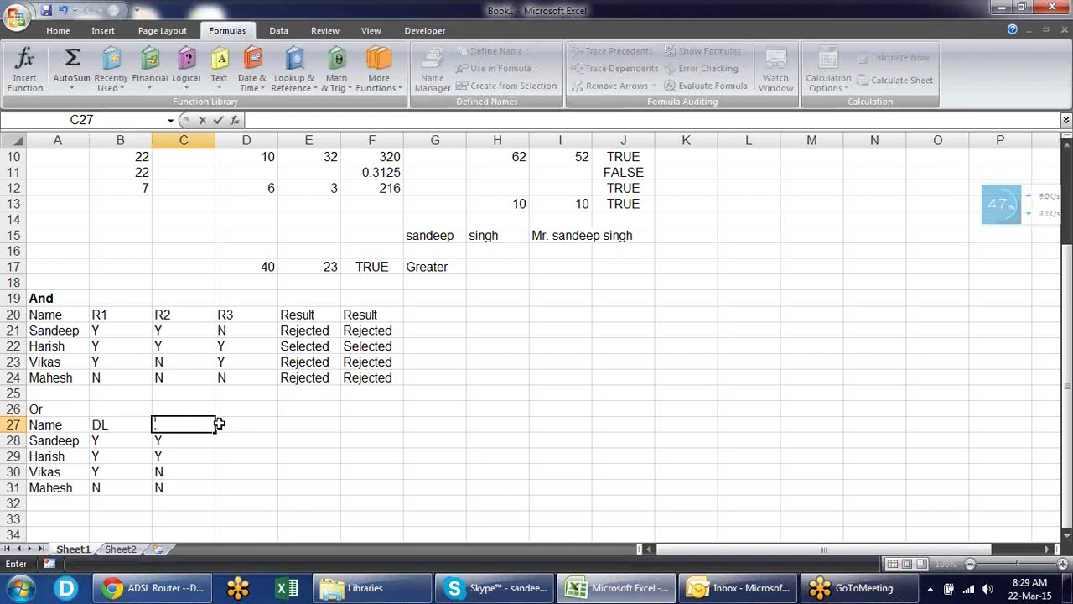
type("B")
key("BackSpace")
type("ID2")
key("Return")
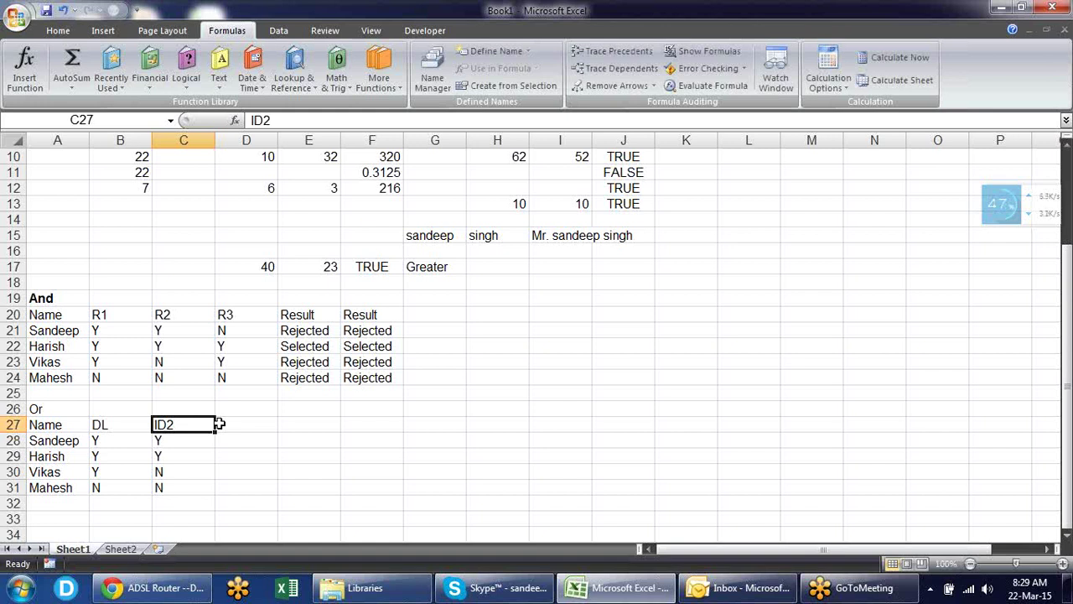
key("Left")
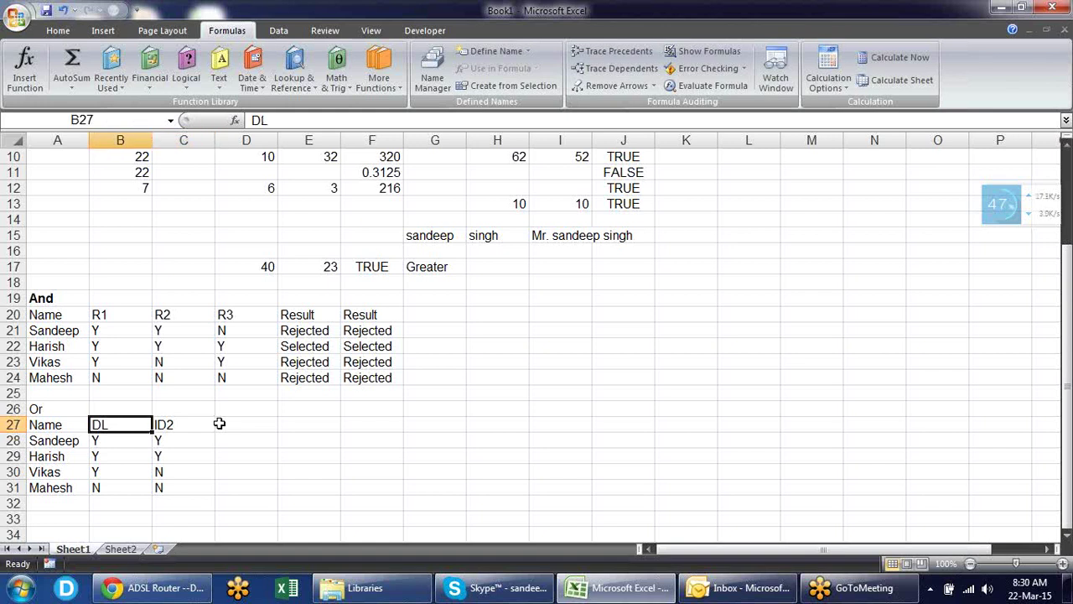
key("Right")
type("Social")
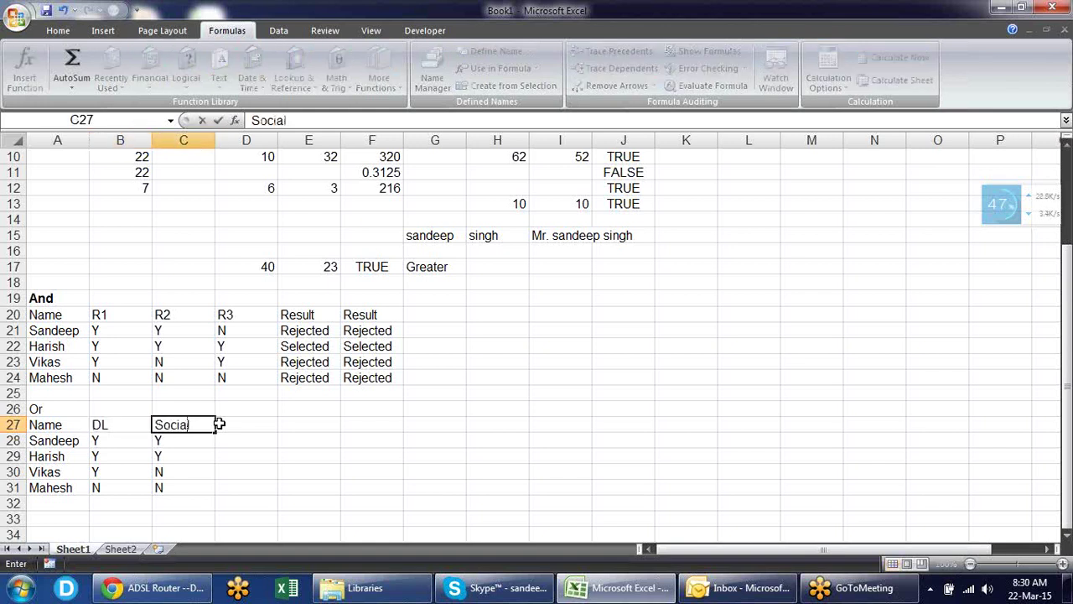
type(" Security Car")
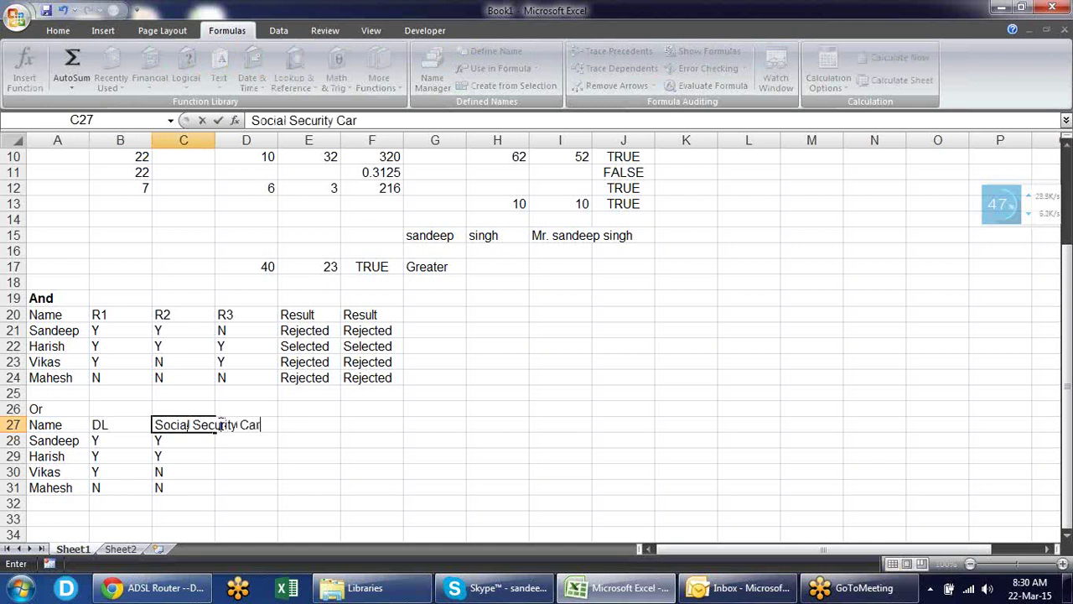
key("BackSpace")
key("BackSpace")
key("BackSpace")
key("BackSpace")
key("BackSpace")
key("BackSpace")
key("BackSpace")
key("BackSpace")
key("BackSpace")
key("BackSpace")
key("BackSpace")
key("BackSpace")
key("BackSpace")
key("BackSpace")
key("BackSpace")
key("BackSpace")
key("BackSpace")
key("BackSpace")
key("BackSpace")
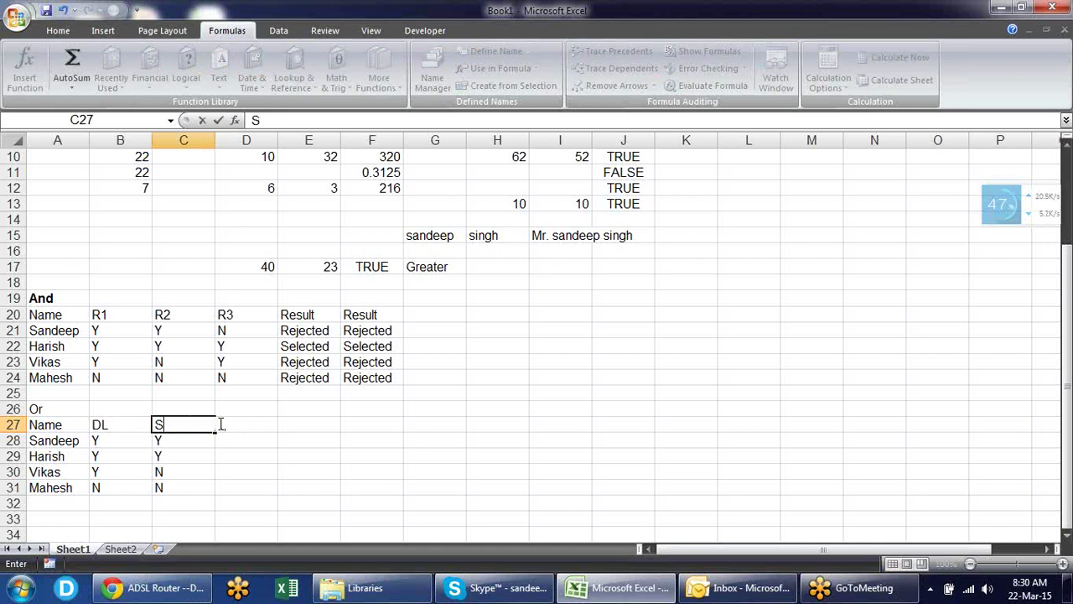
type("Passport")
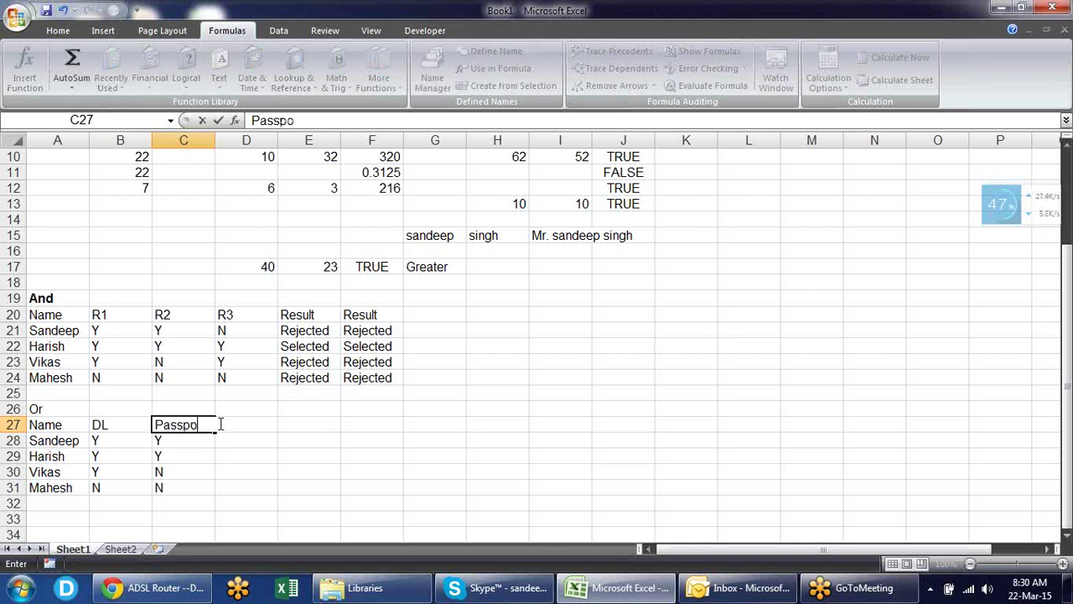
key("Return")
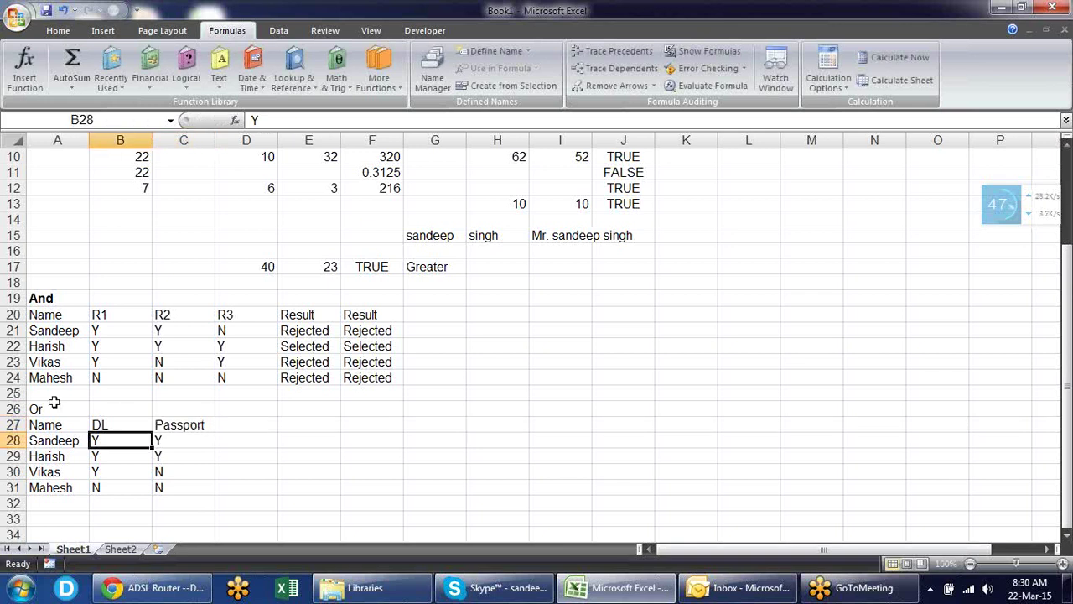
- Review the DL and Passport cells, then begin typing the Result header in D27
left_click(107, 421)
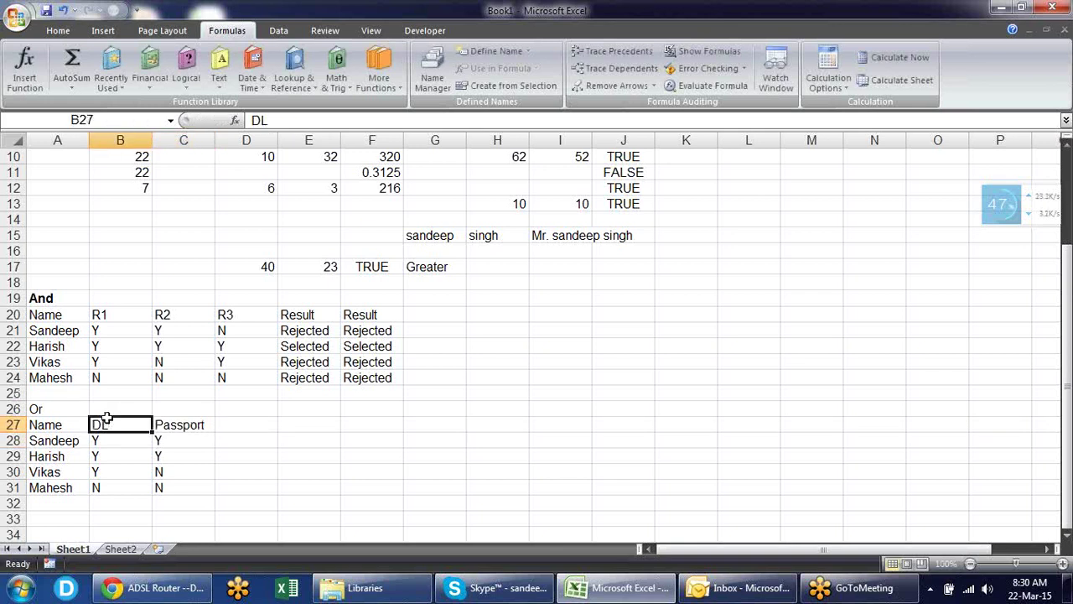
left_click(190, 427)
left_click(133, 431)
left_click(141, 443)
left_click(172, 437)
left_click(102, 440)
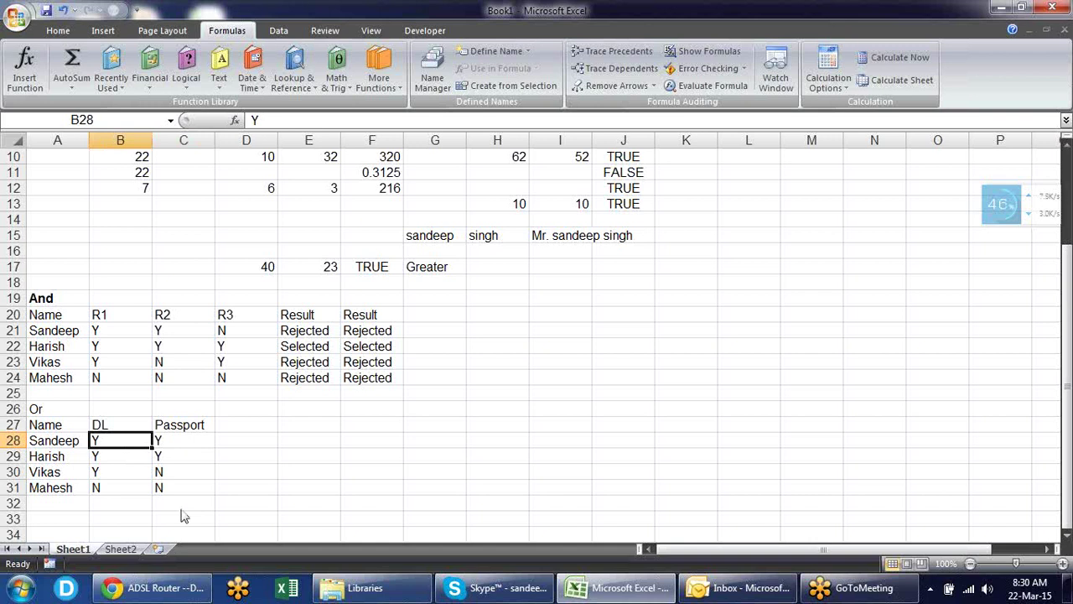
key("Right")
key("Right")
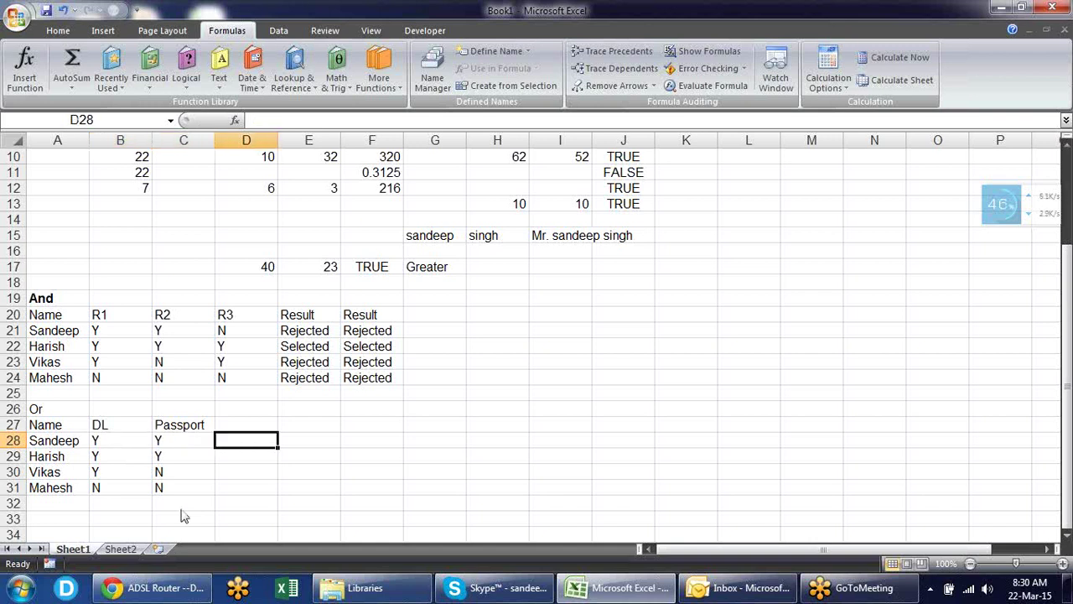
key("Up")
key("Up")
key("Down")
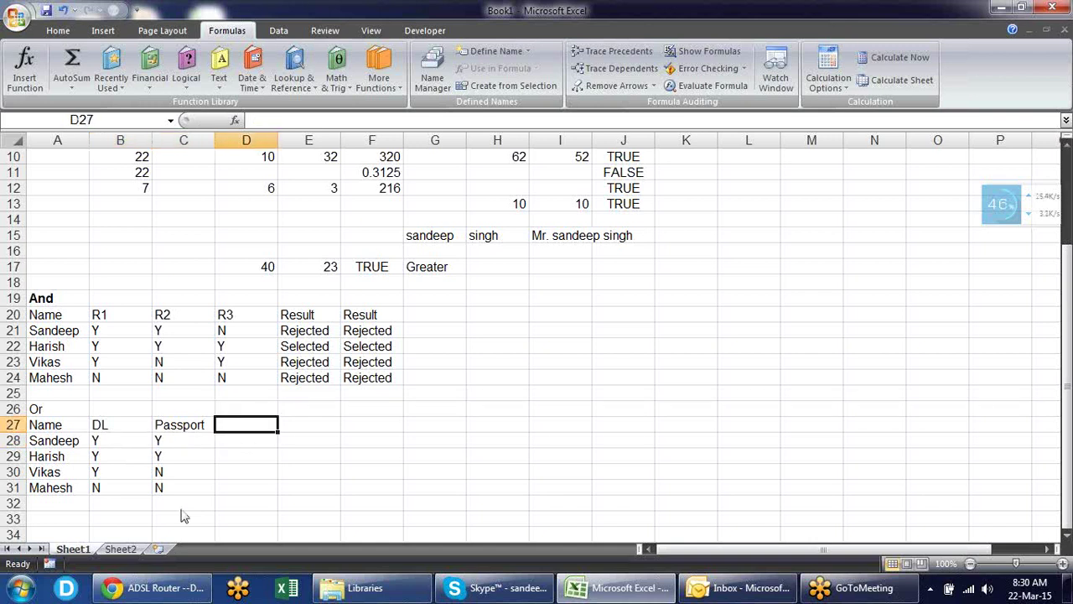
type("Resu")
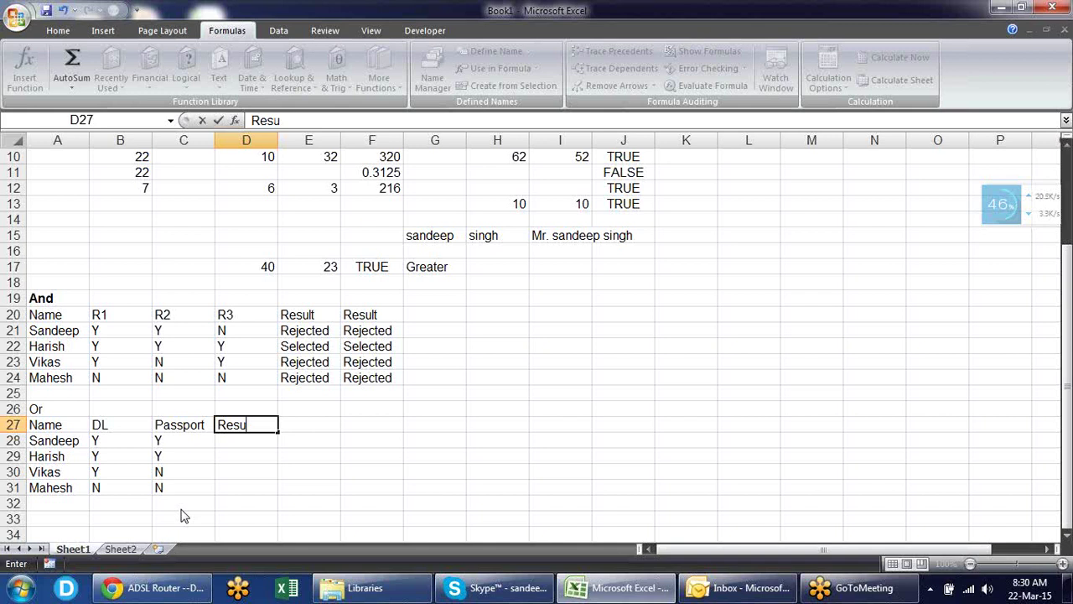
- Finish the Result header in D27
type("lt")
key("Return")
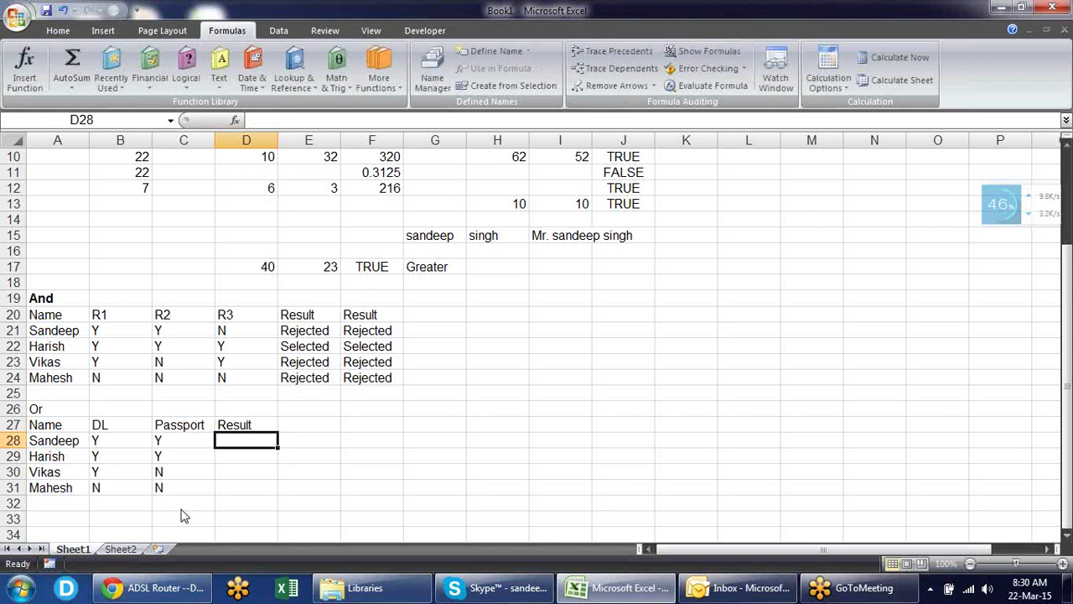
key("Down")
key("Down")
key("Down")
key("Up")
key("Up")
key("Up")
- Enter =OR(B28="y",C28="y") in D28 for Sandeep's row
type("=")
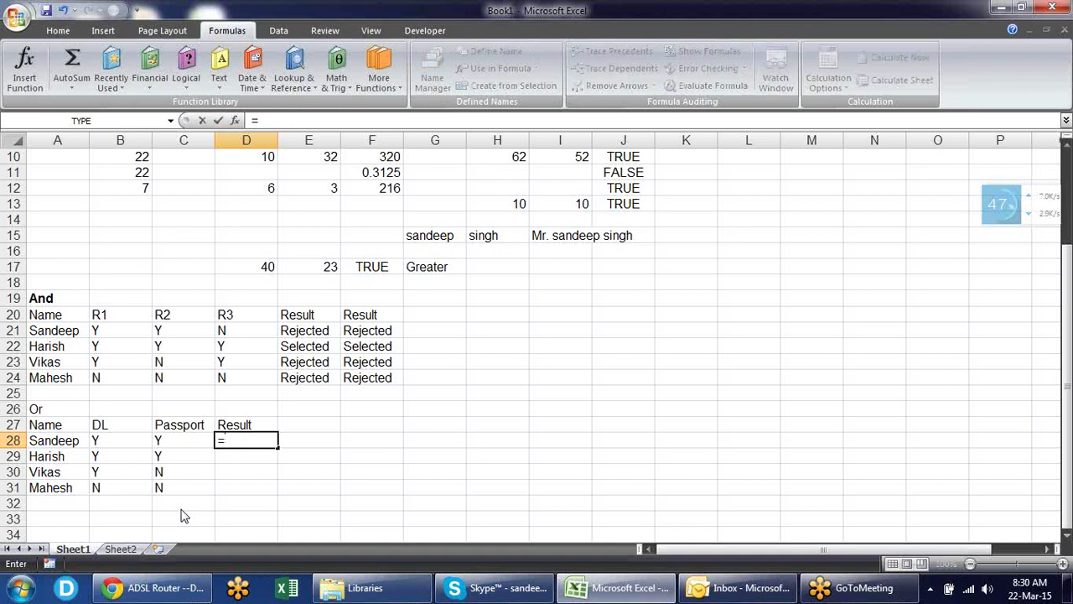
type("or")
key("Tab")
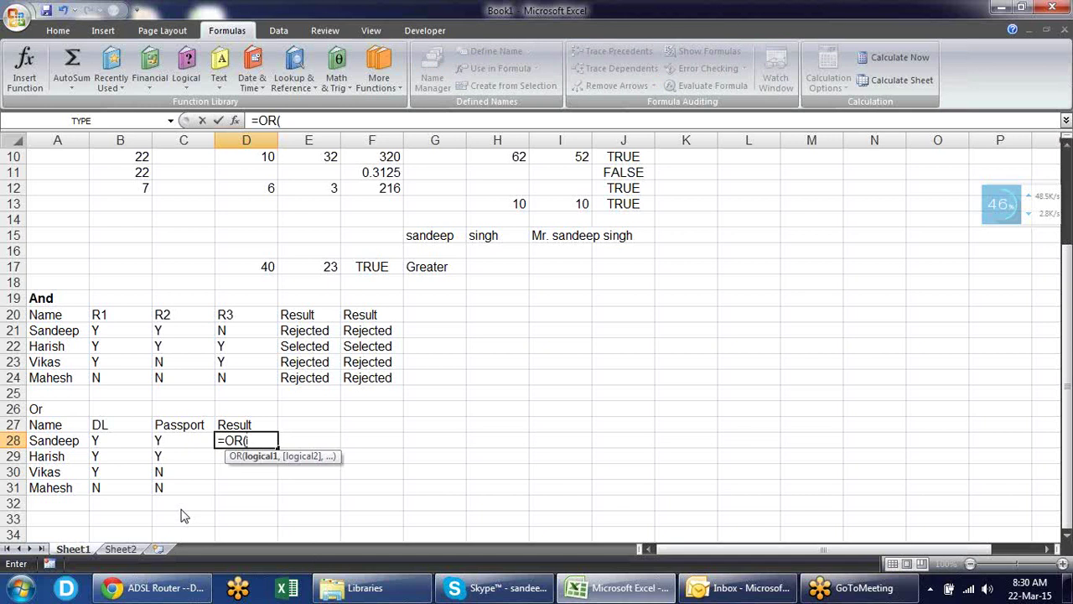
left_click(128, 436)
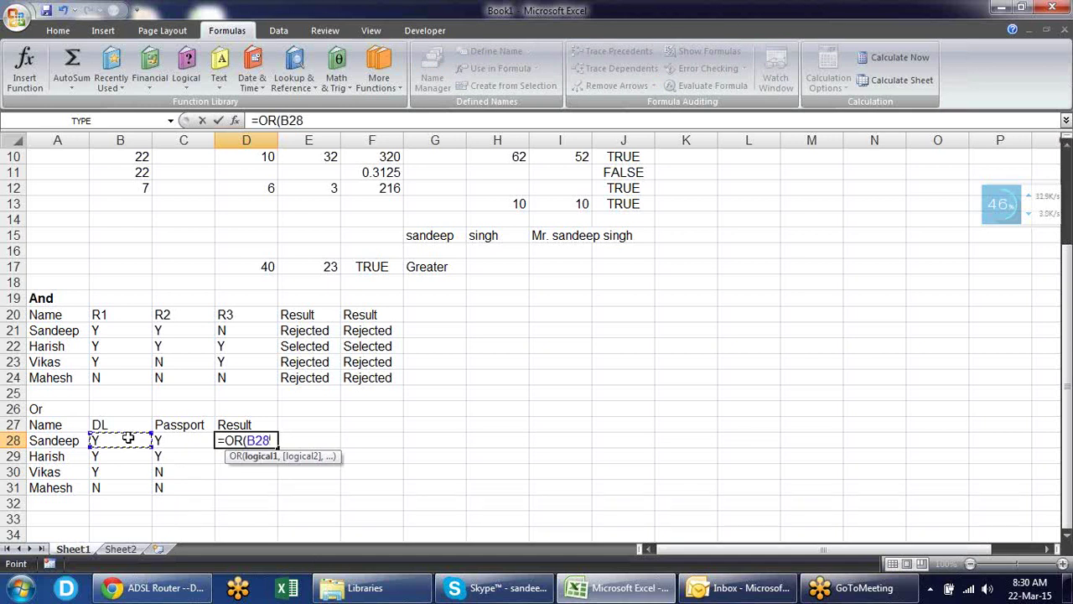
type("=\"y\",")
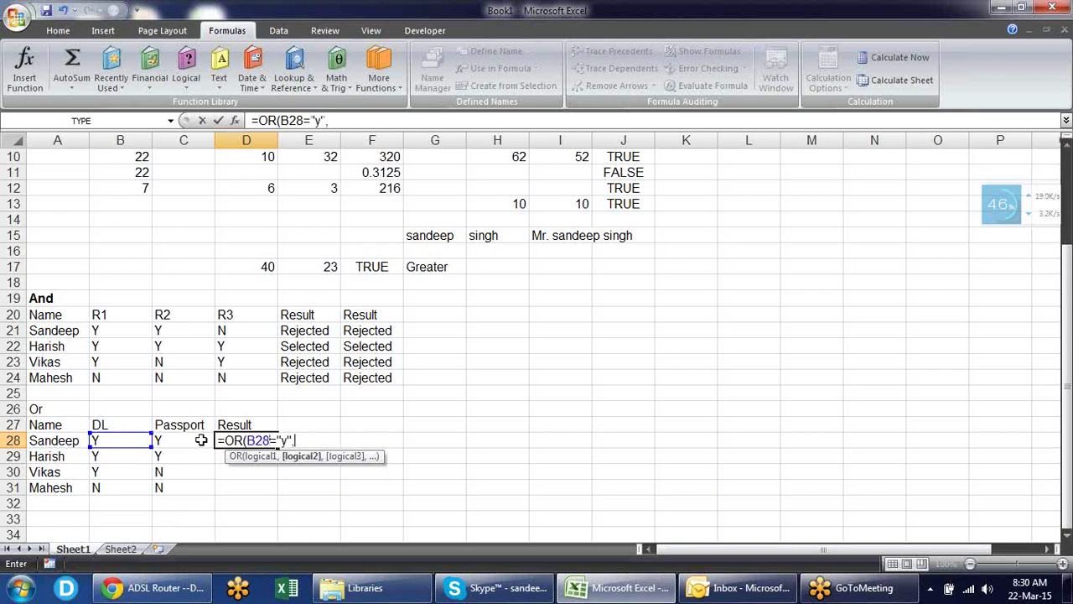
left_click(201, 440)
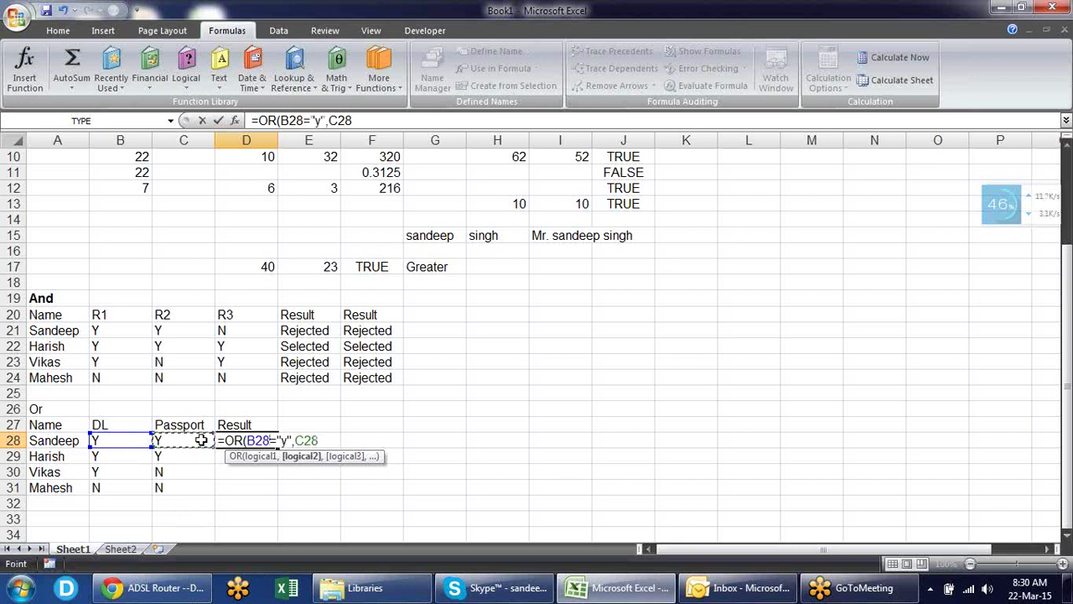
type("\"")
key("BackSpace")
type("=\"y\")")
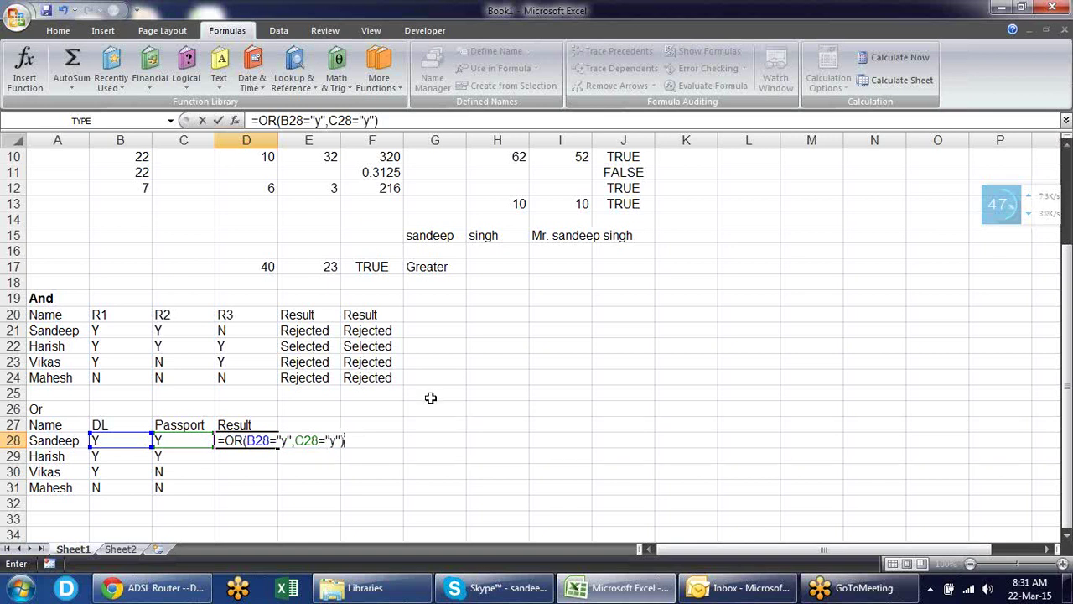
key("Return")
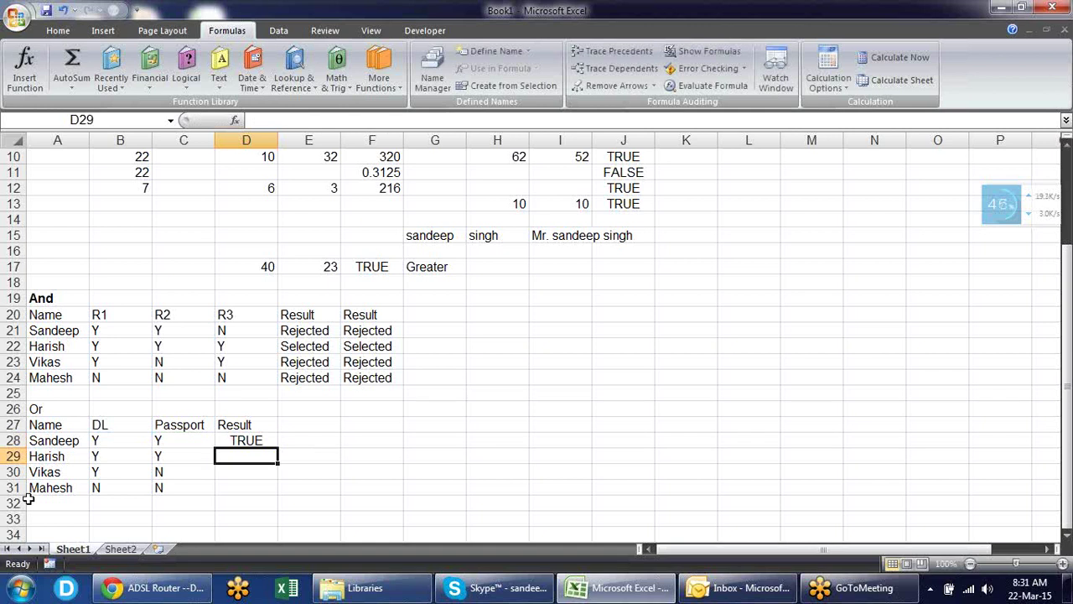
- Fill the D28 OR formula down to D31 and spot-check Vikas's DL and Passport values
left_click(240, 437)
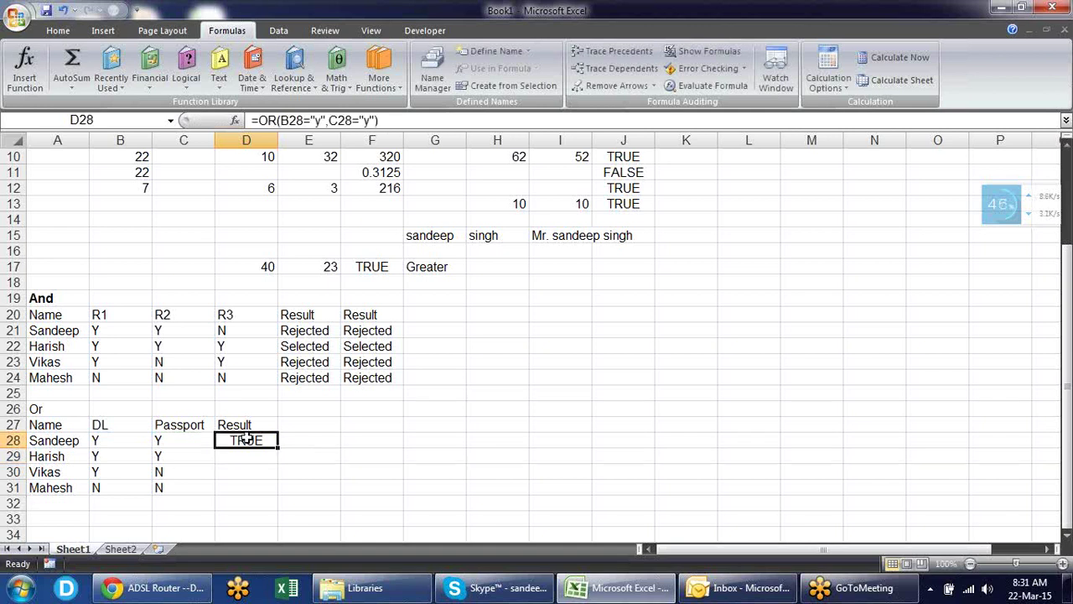
left_click_drag(282, 447, 282, 447)
double_click(280, 446)
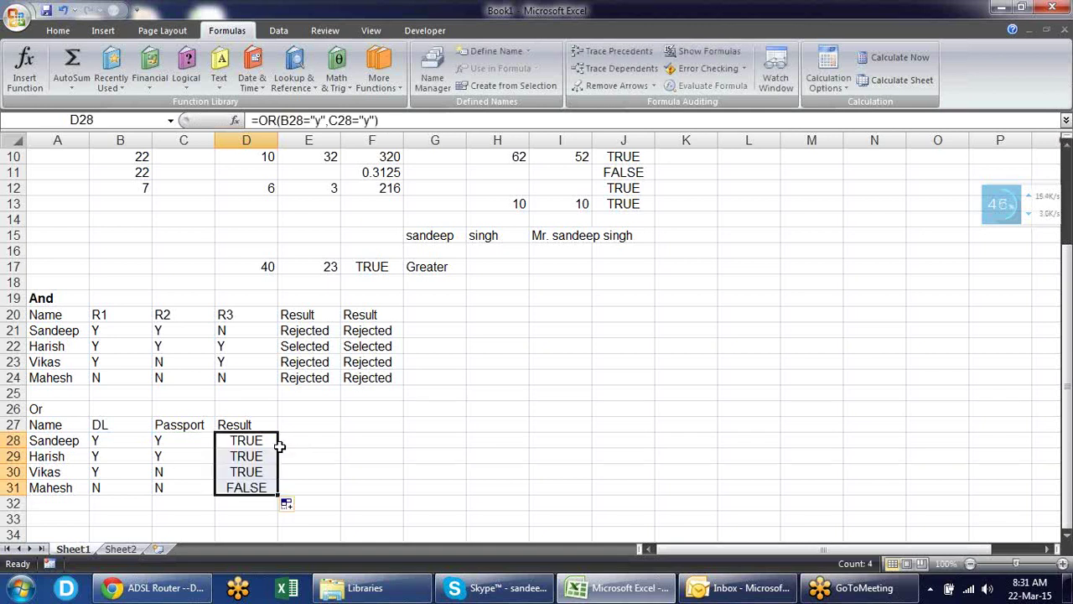
left_click(307, 446)
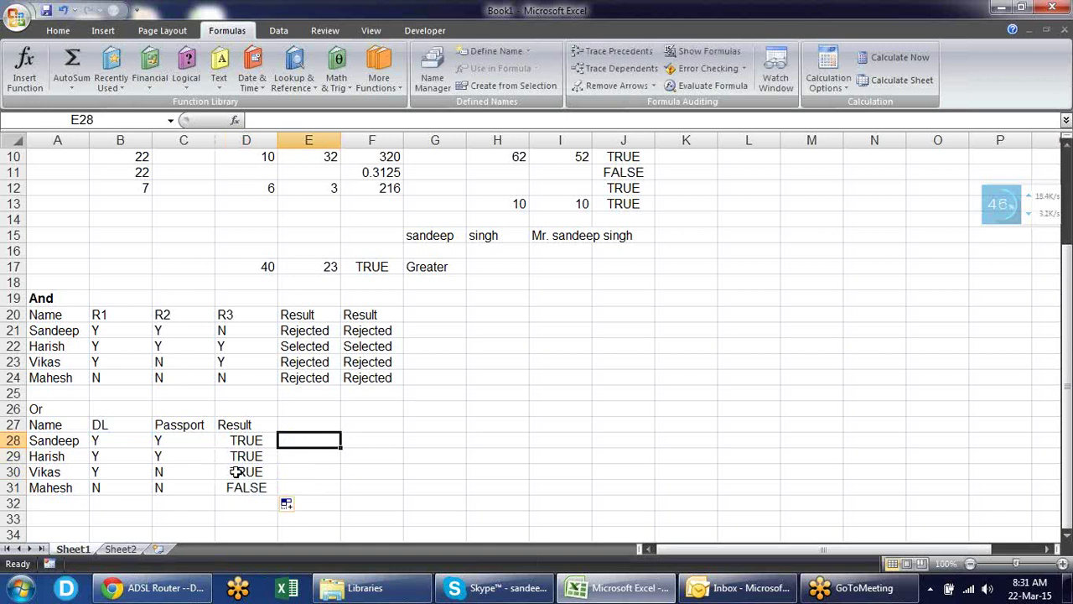
left_click(120, 474)
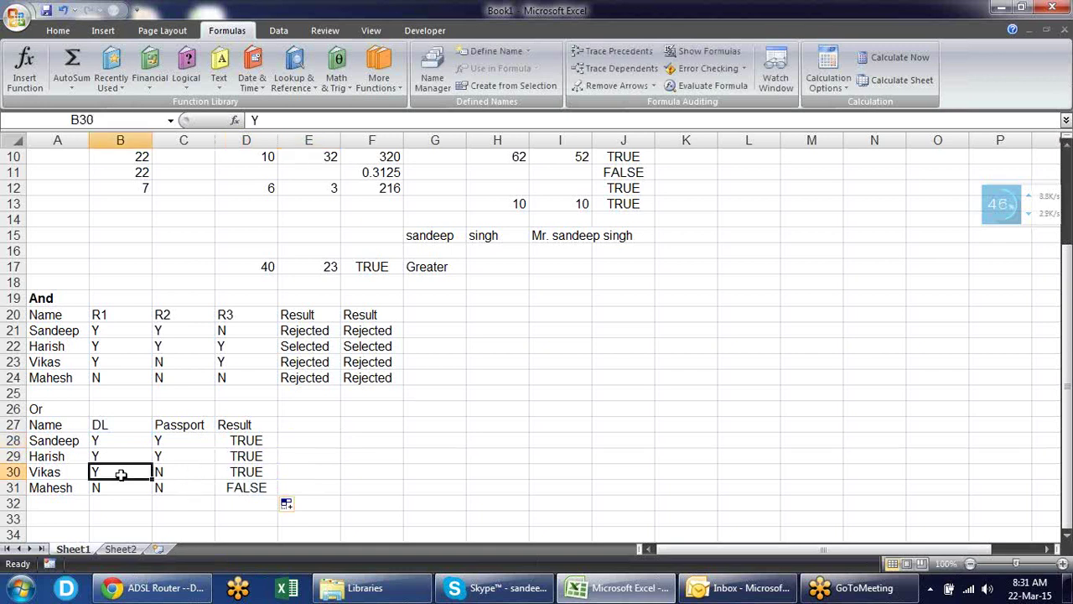
left_click(185, 476)
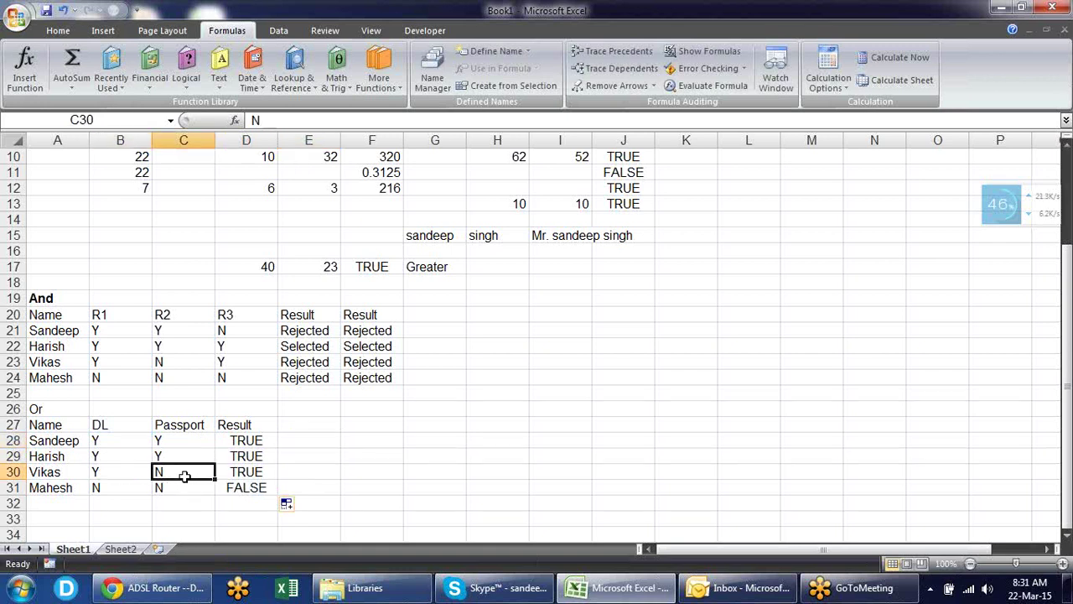
left_click(312, 427)
left_click(310, 439)
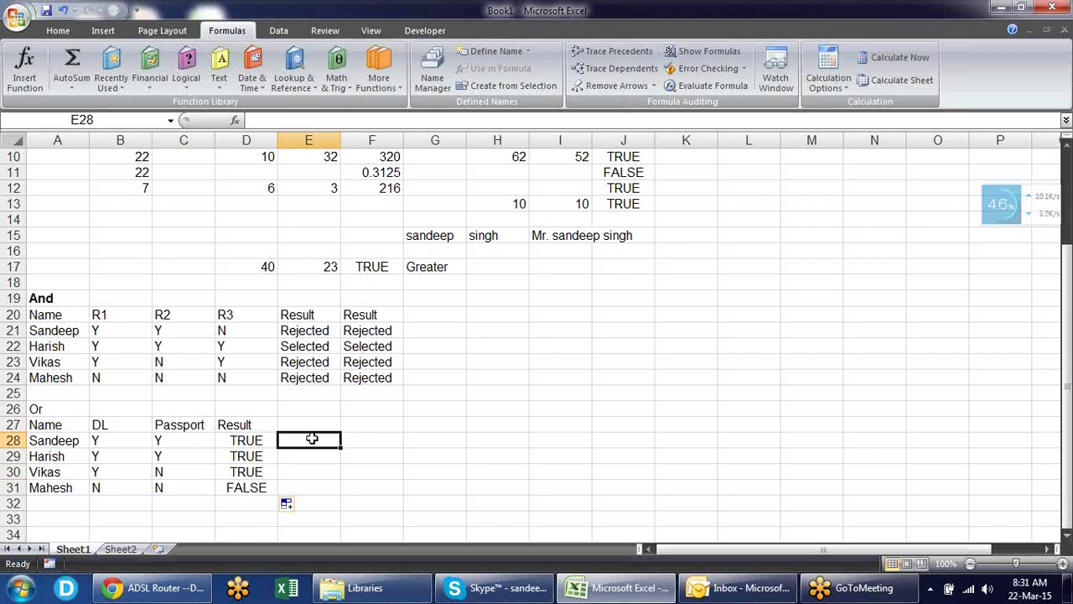
- Enter =IF(D28,"Ok","Not Ok") in E28
type("=IF(")
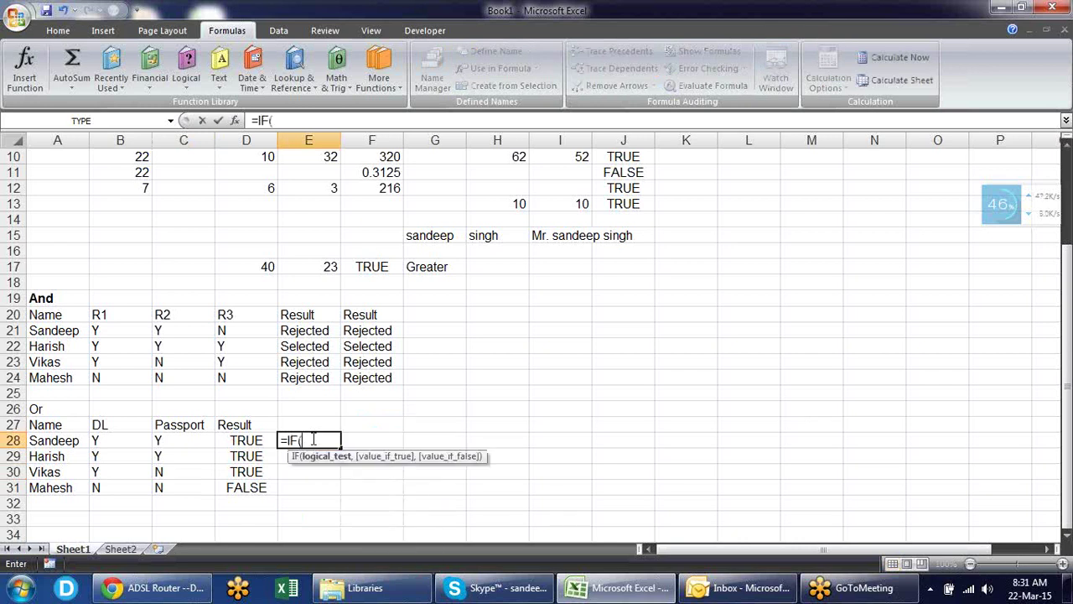
key("Left")
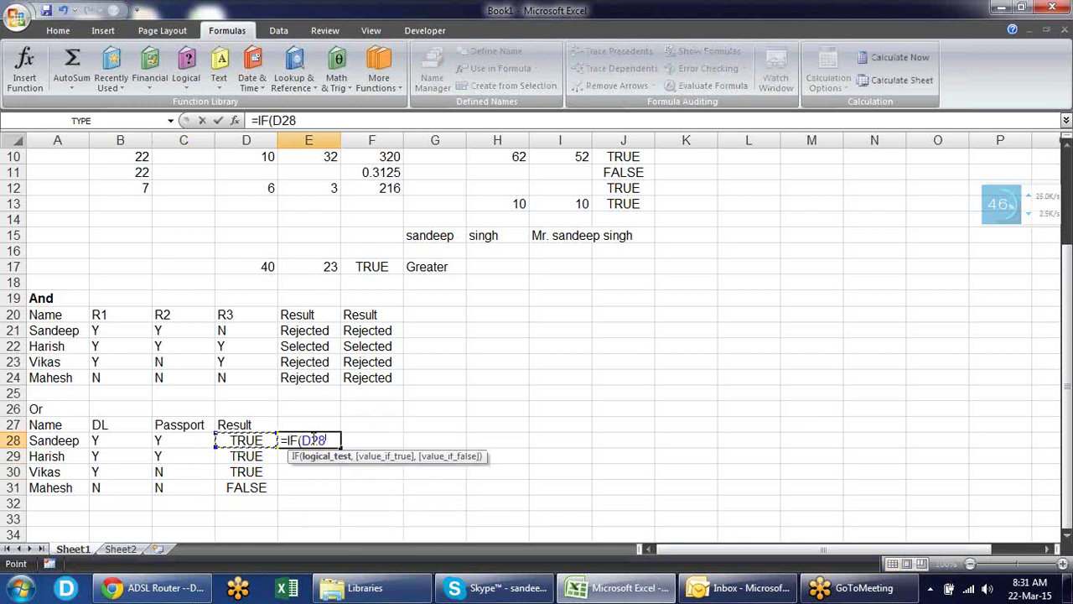
type(",")
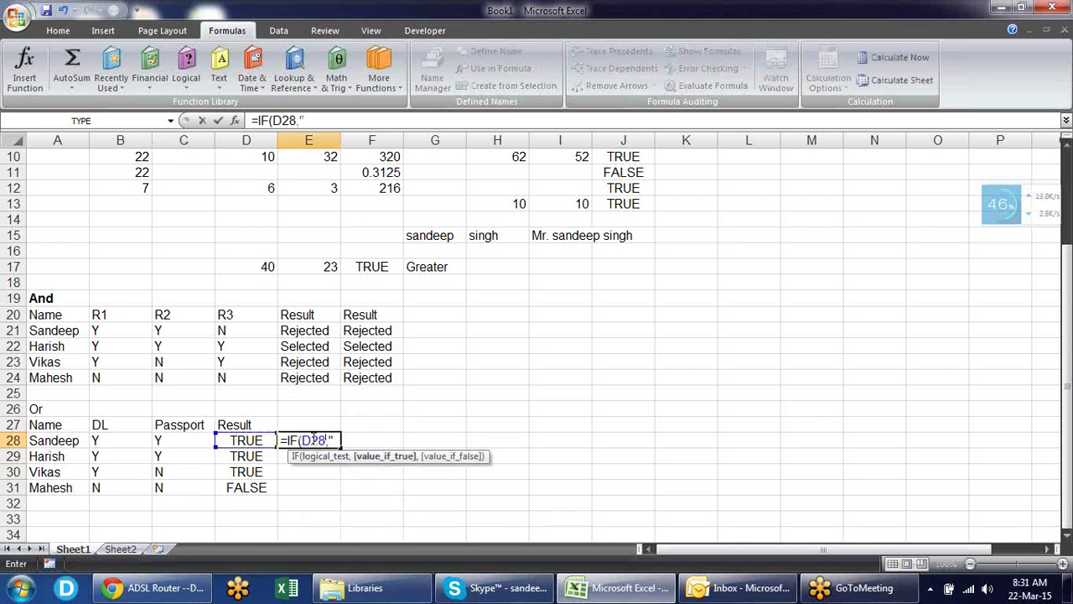
type("\"Ok\",")
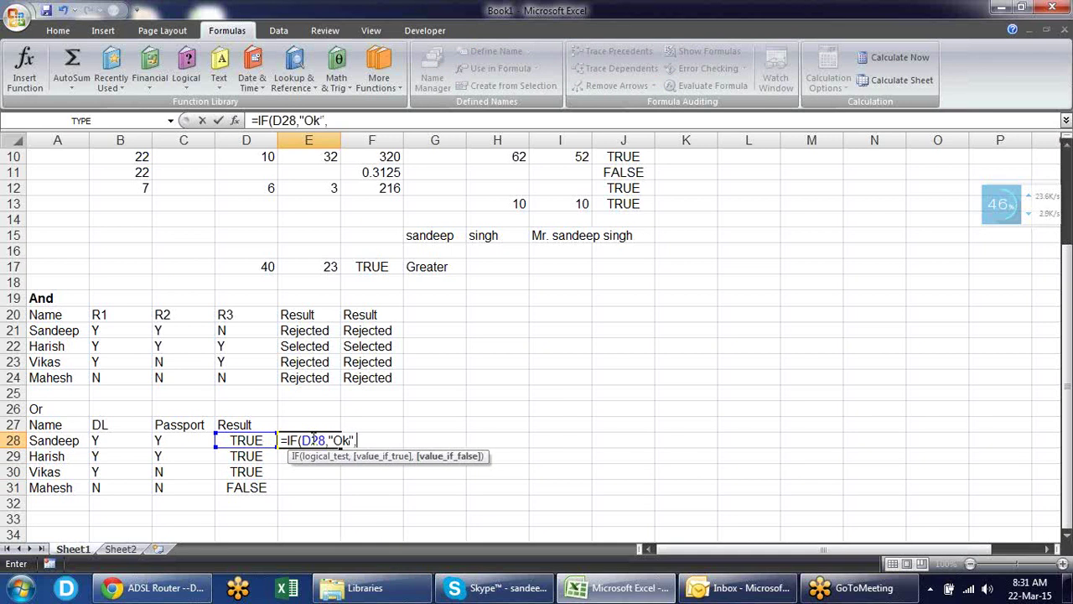
type("\"Not Ok\"")
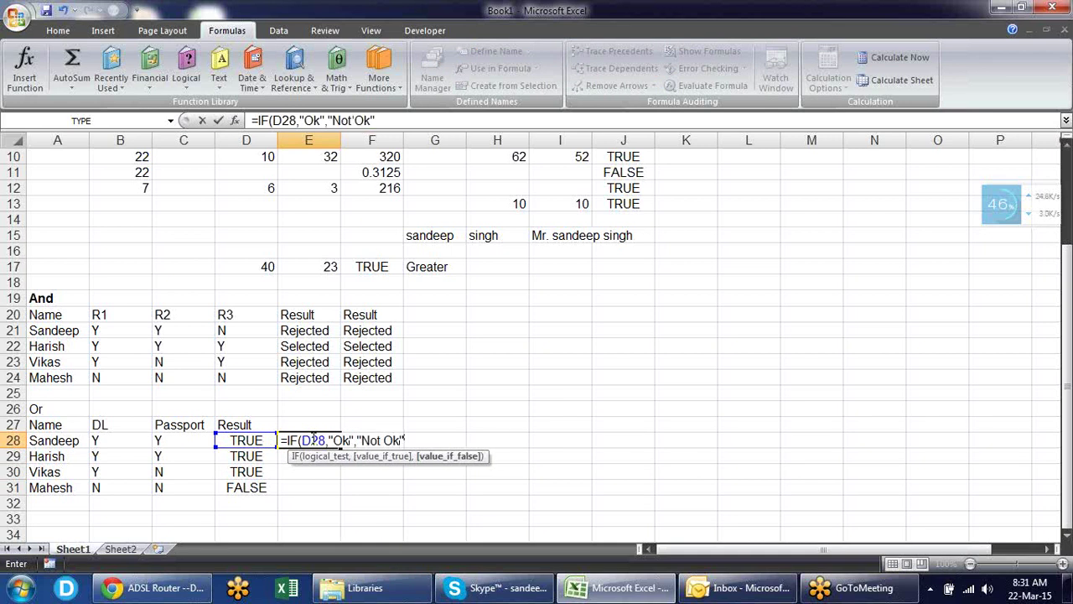
key("Return")
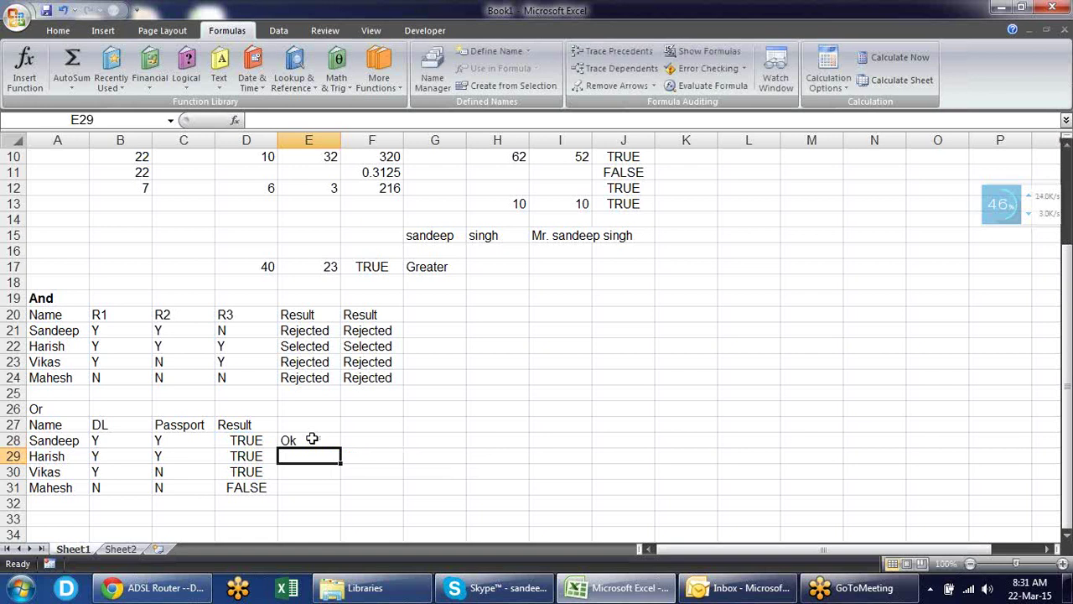
- Copy the E28 formula into E29:E31 and check the copied results
left_click(311, 440)
key("ctrl+c")
key("Down")
key("shift+Down")
key("shift+Down")
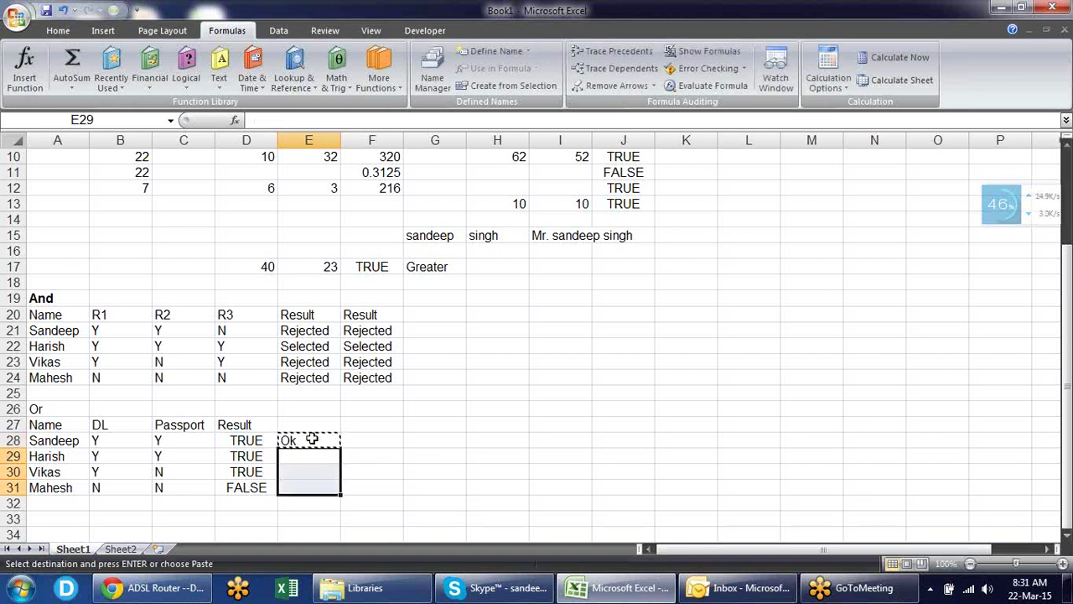
key("Return")
key("Right")
key("Left")
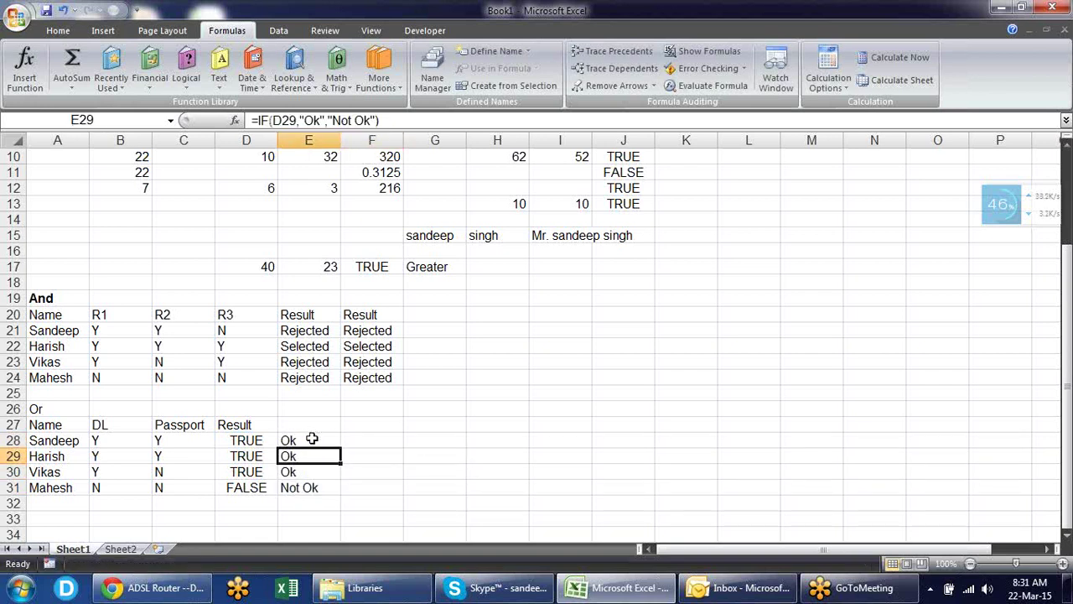
key("Up")
key("Up")
key("Down")
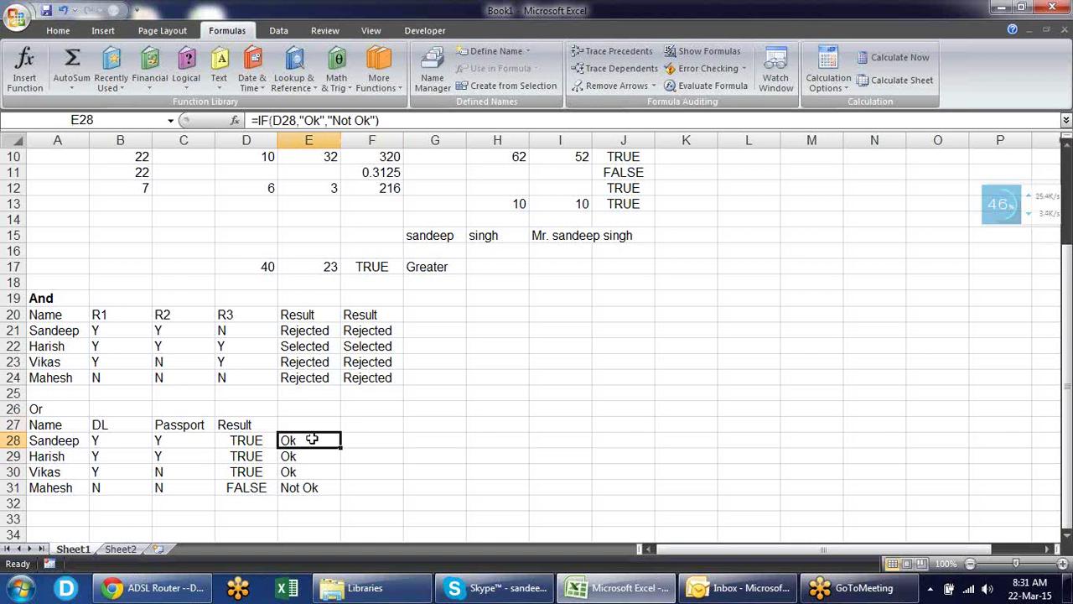
key("Down")
key("Down")
key("Down")
key("Down")
key("Down")
key("Down")
key("Down")
key("Down")
key("Down")
key("Down")
key("Down")
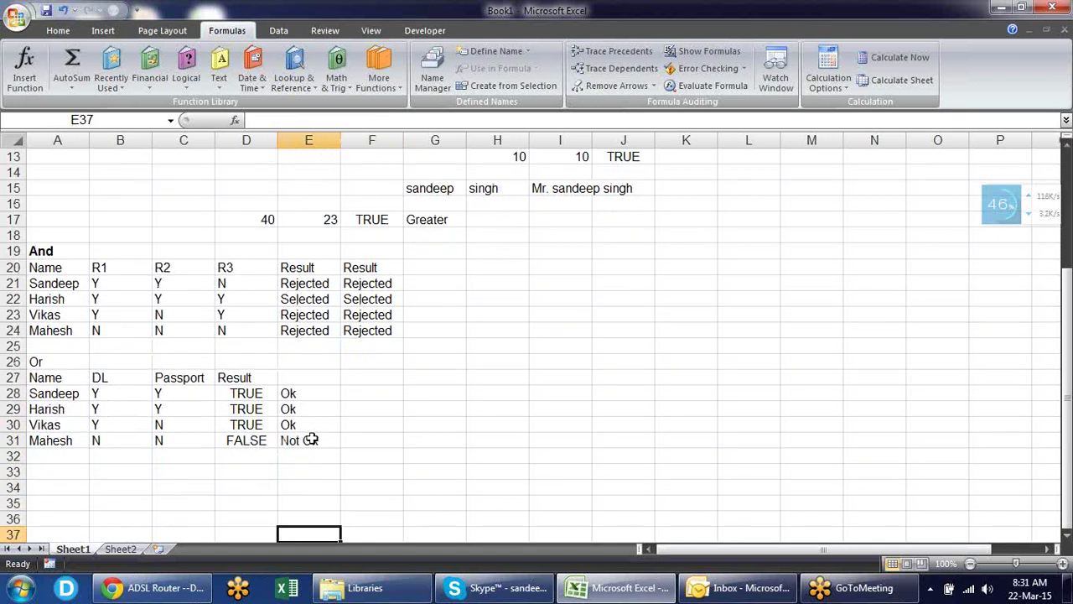
key("Up")
key("Up")
key("Up")
key("Up")
key("Up")
key("Up")
key("Up")
key("Up")
key("Up")
key("Up")
key("Up")
key("Up")
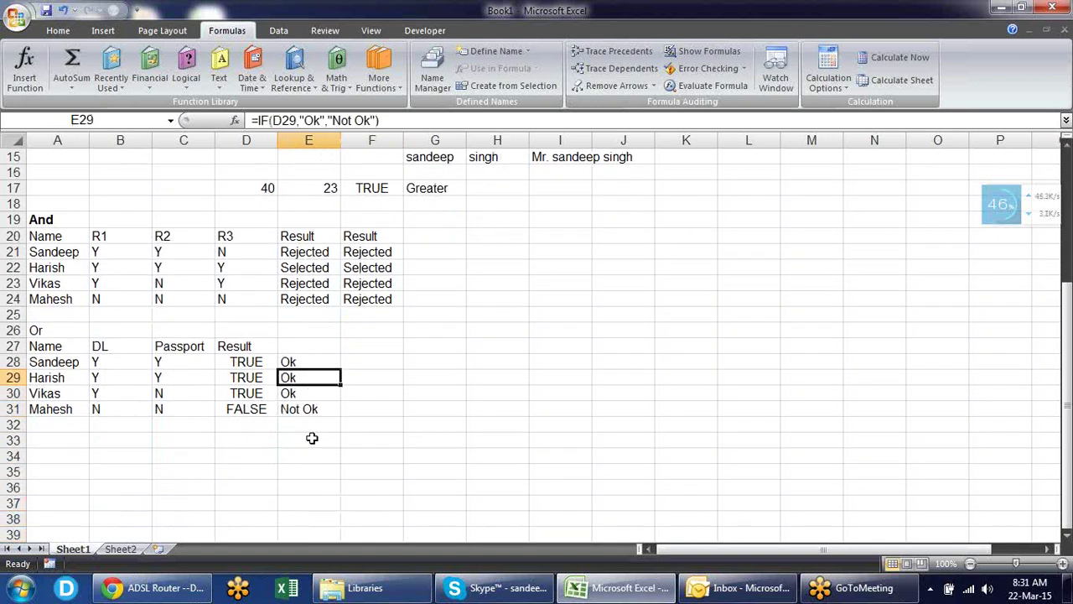
- Copy the Name, DL and Passport block A27:C31 and paste it at A35
key("Left")
key("Left")
key("Left")
key("Left")
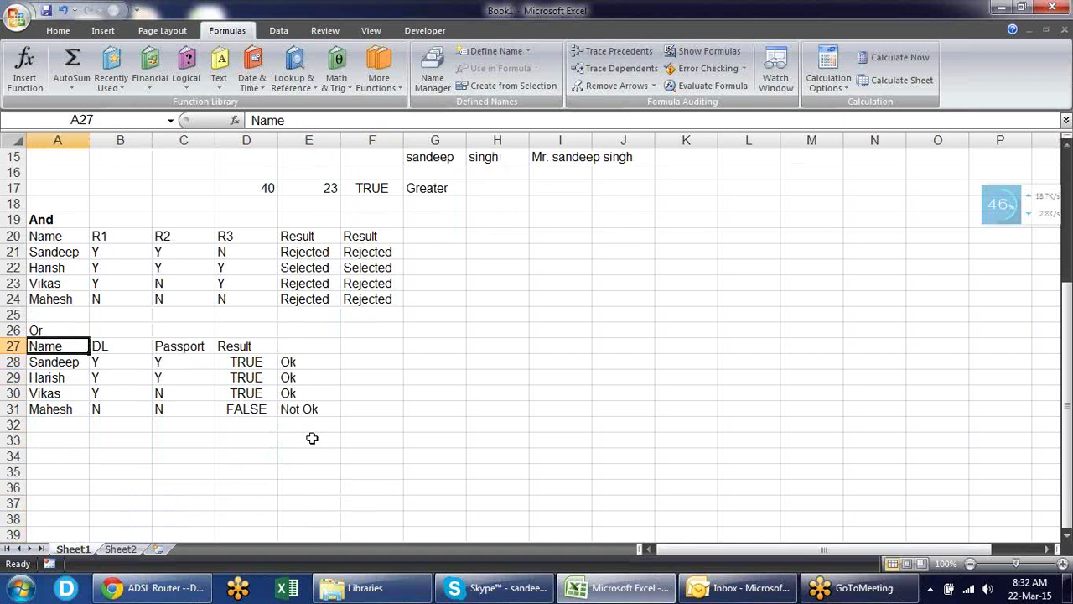
key("shift+Right")
key("shift+Right")
key("shift+Down")
key("shift+Down")
key("shift+Down")
key("shift+Down")
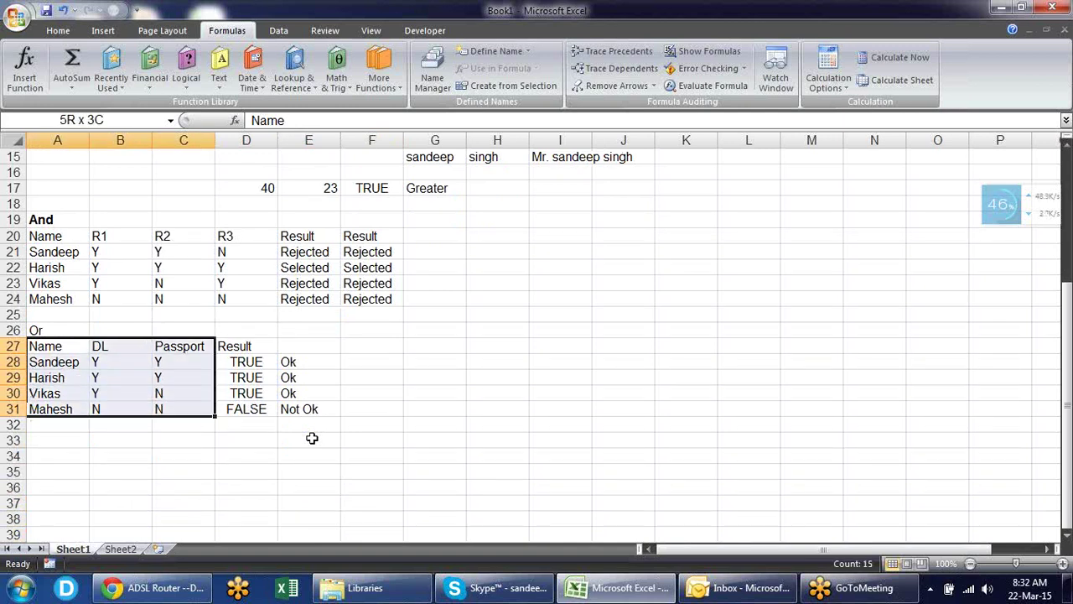
key("ctrl+c")
key("Down")
key("Down")
key("Down")
key("Down")
key("Down")
key("Down")
key("Down")
key("Down")
key("Down")
key("Down")
key("Down")
key("Down")
key("Down")
key("Down")
key("Down")
key("Down")
key("Down")
key("Down")
key("Down")
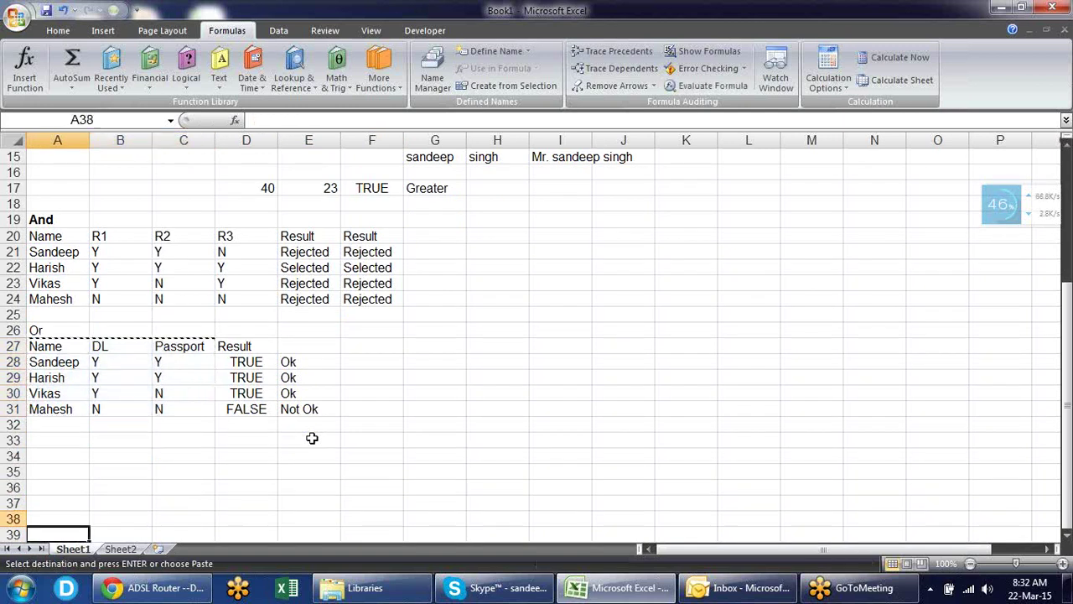
key("Up")
key("Up")
key("Up")
key("Up")
key("Up")
key("Up")
key("Up")
key("Up")
key("Up")
key("Up")
key("Up")
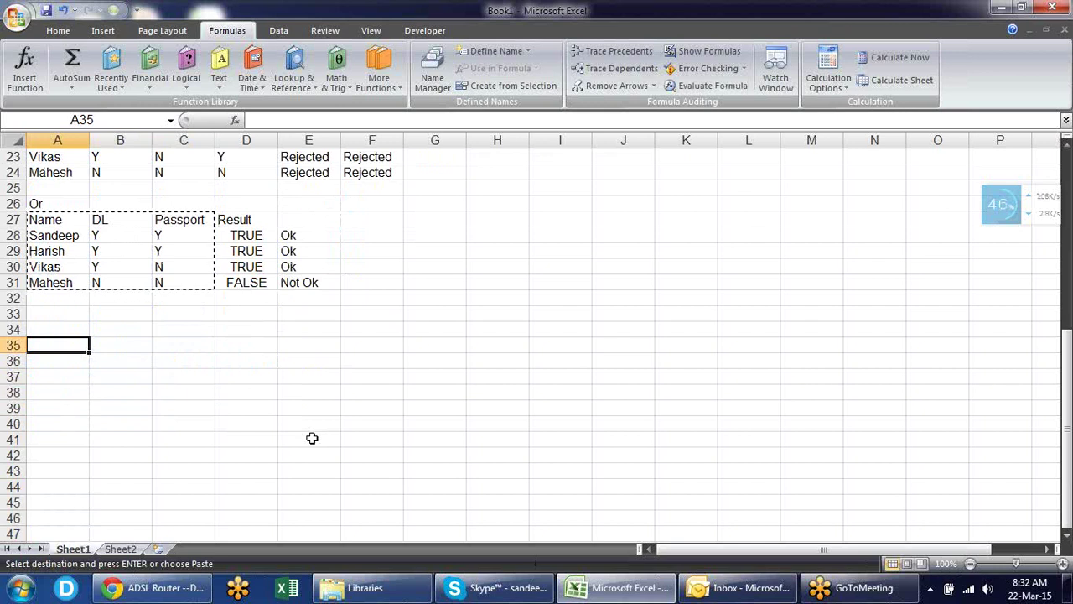
key("Return")
key("Right")
key("Right")
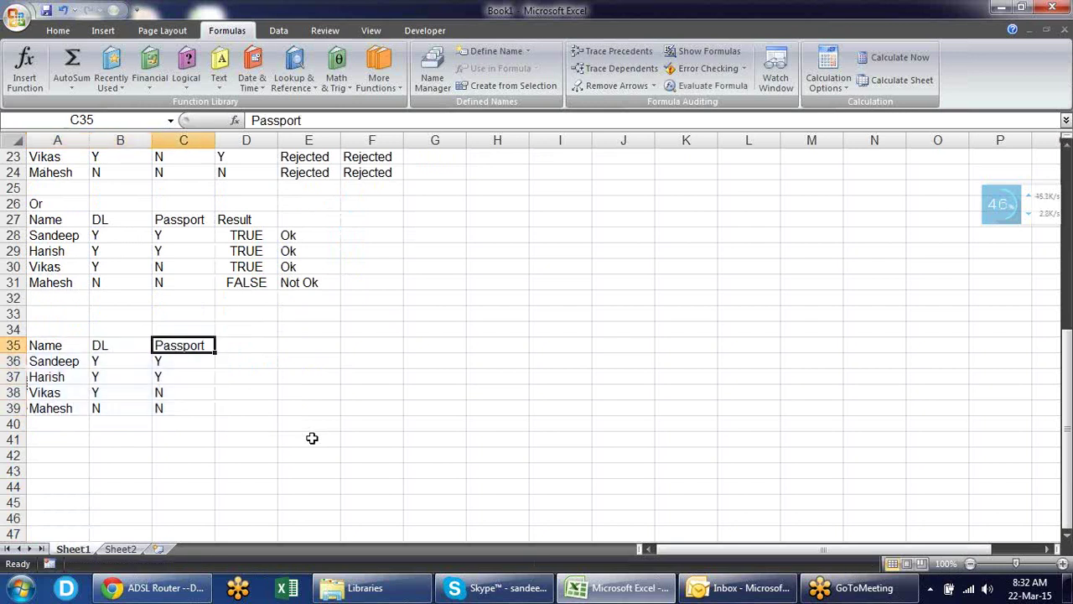
key("Left")
key("Left")
key("Up")
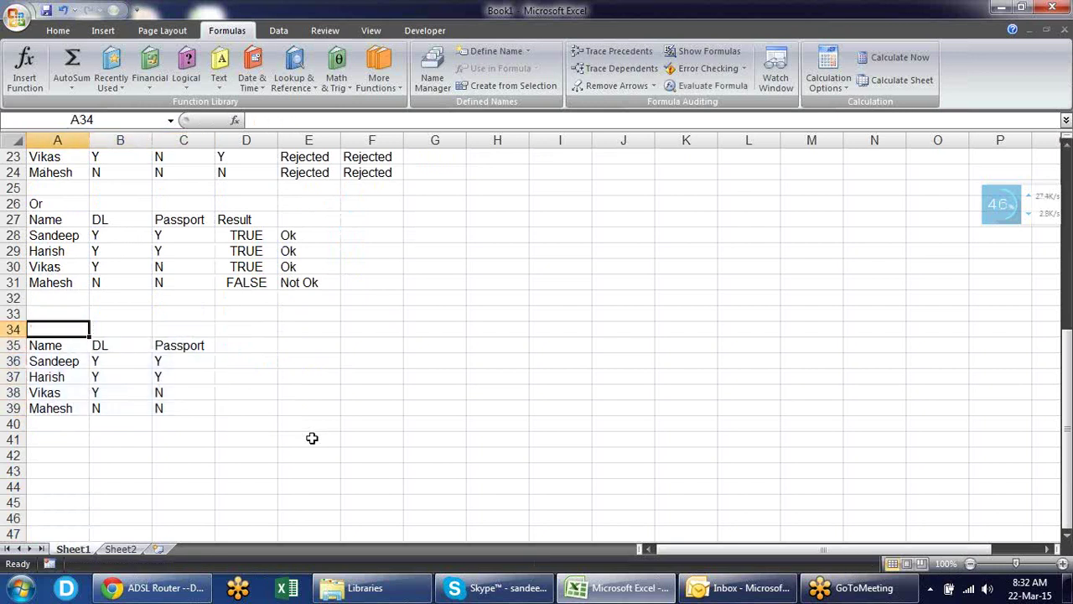
type("Ba")
key("BackSpace")
key("BackSpace")
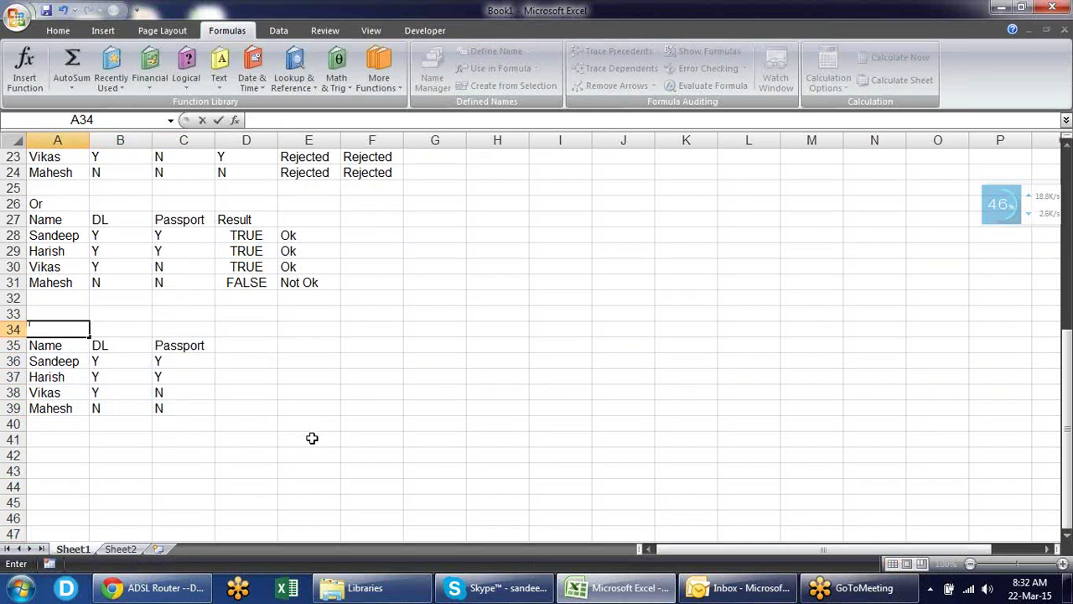
key("Right")
key("Right")
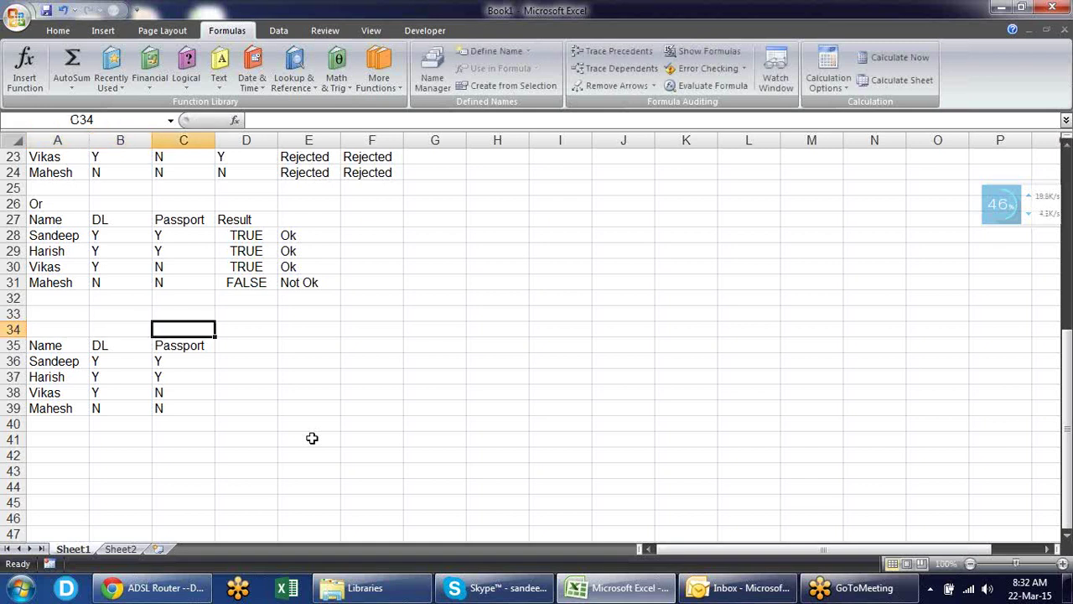
- Merge B34:C34 as an 'ID Proof' heading and D34:E34 as 'Address Proof'
key("Left")
key("shift+Right")
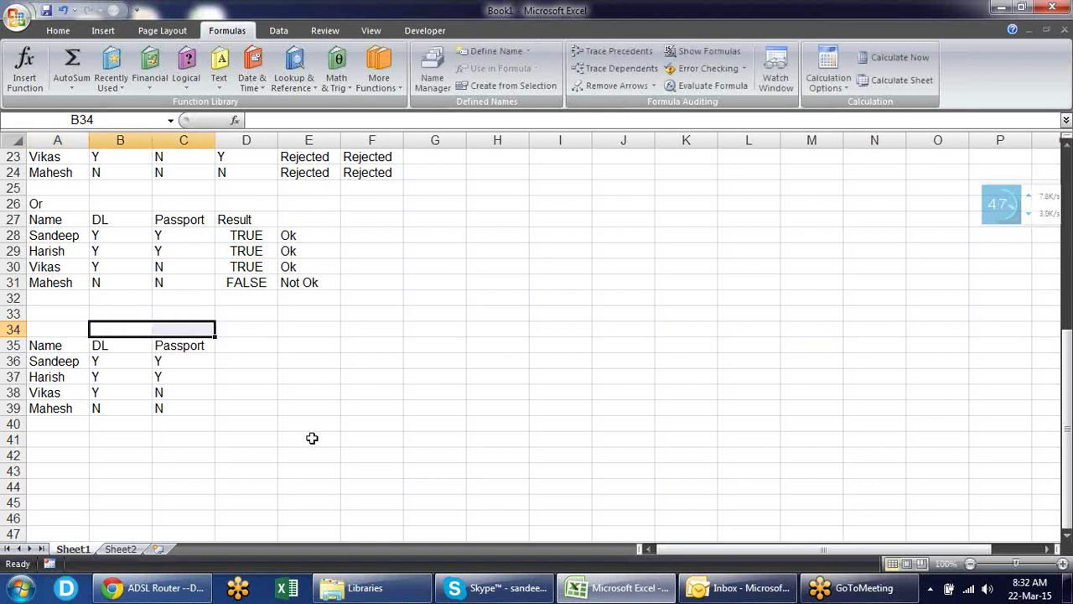
key("alt+h")
type("m")
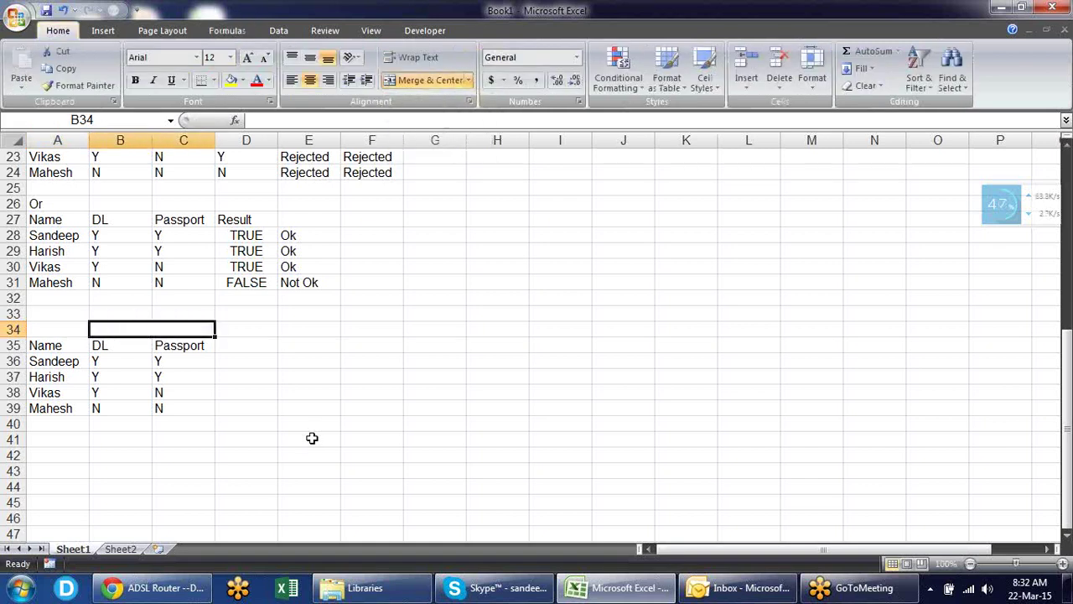
type("cID Pro")
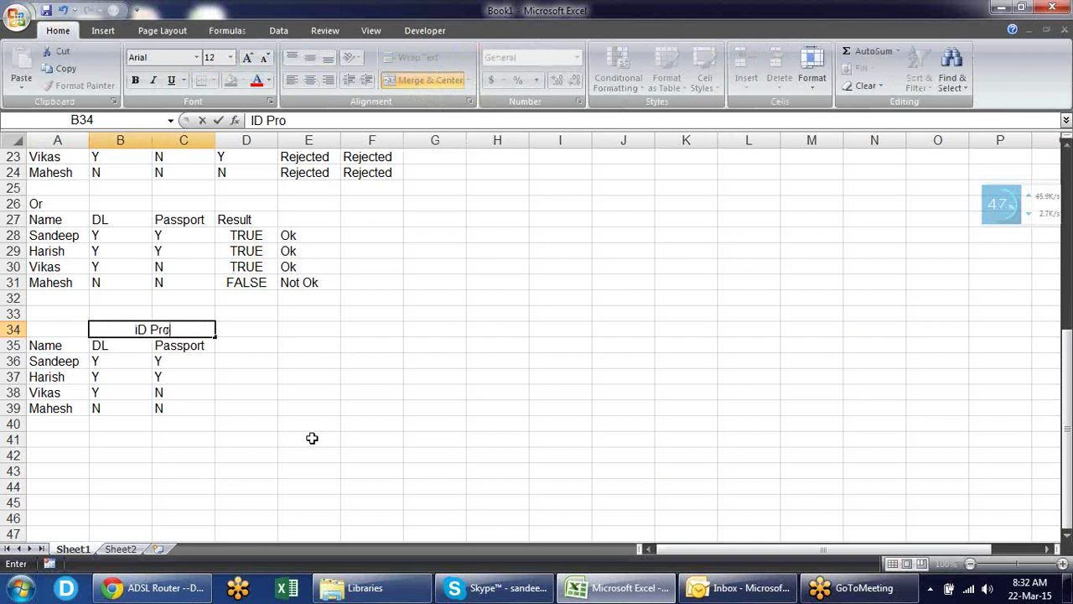
type("of")
key("Tab")
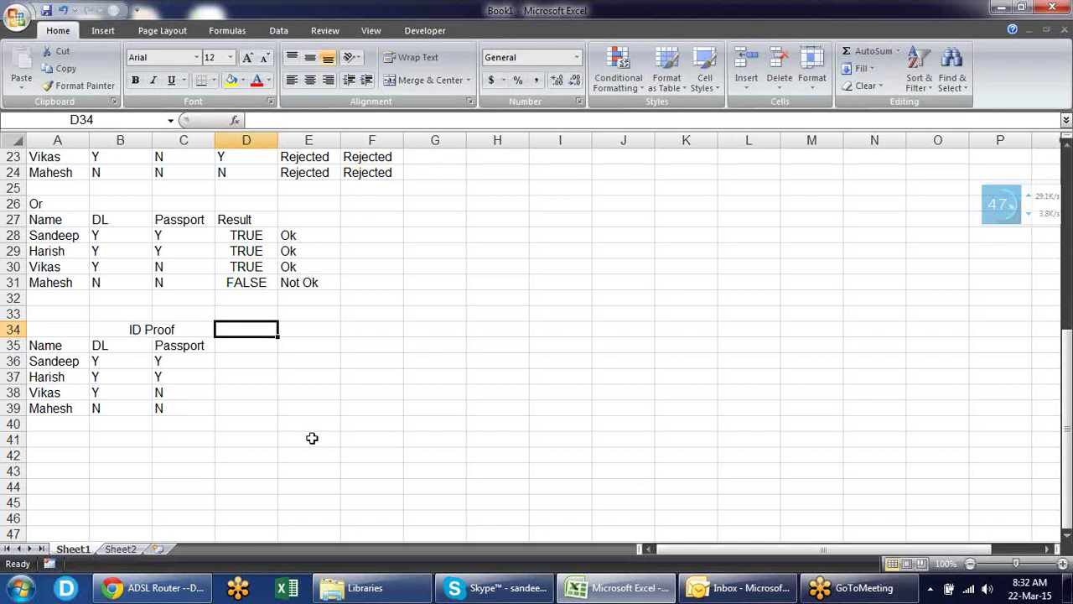
key("shift+Right")
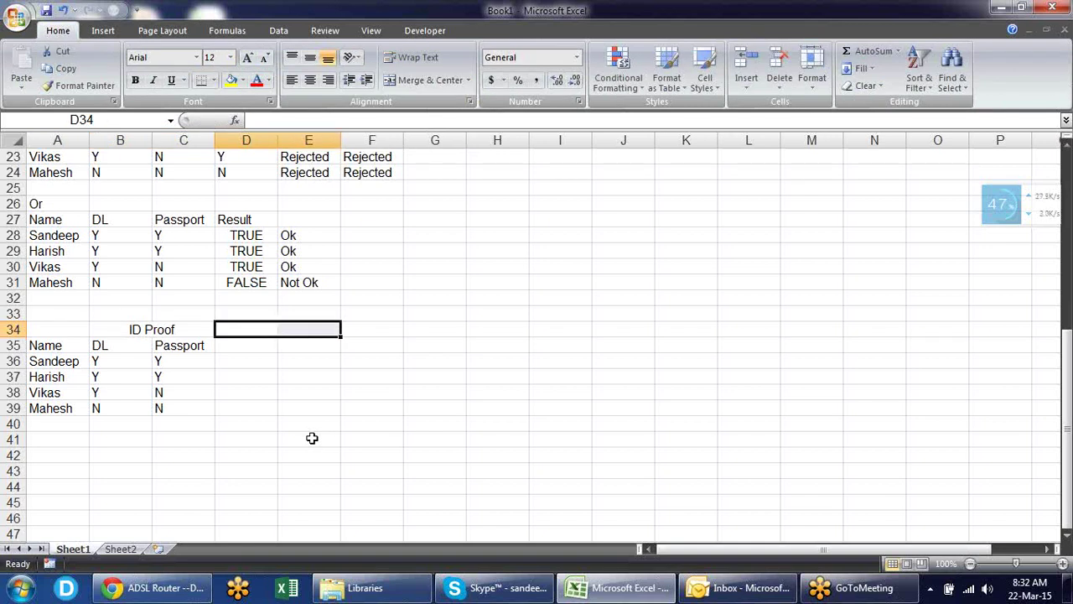
key("alt+h")
type("mcAd")
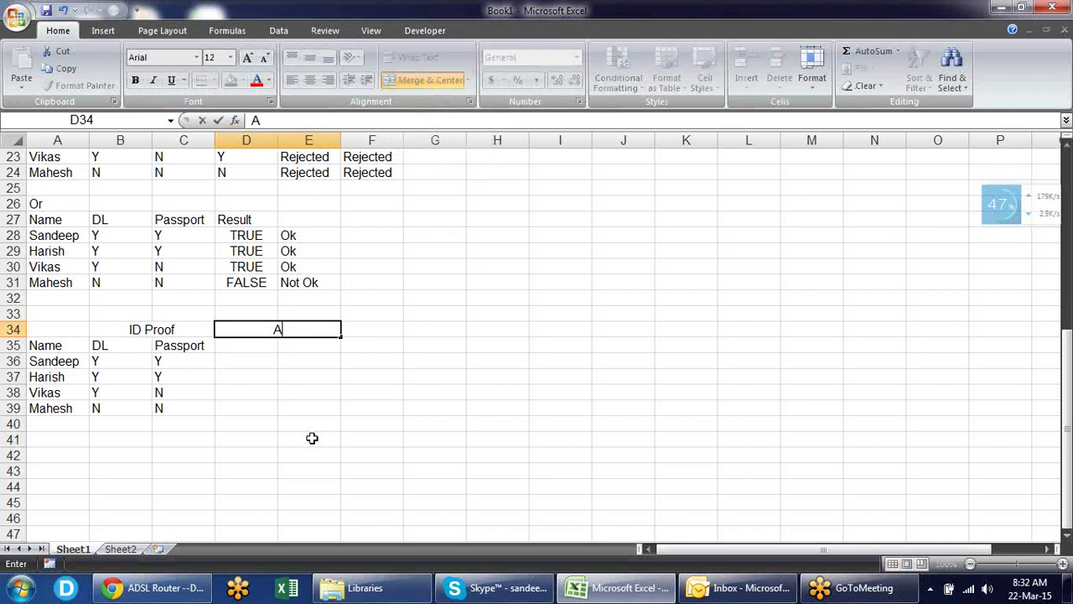
type("dress")
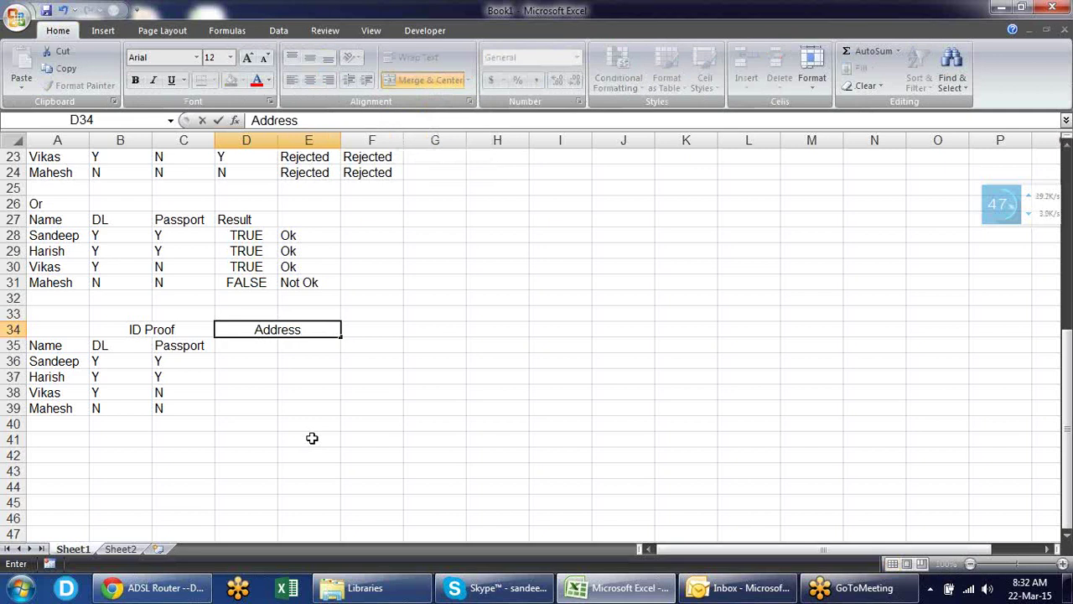
type(" Pro")
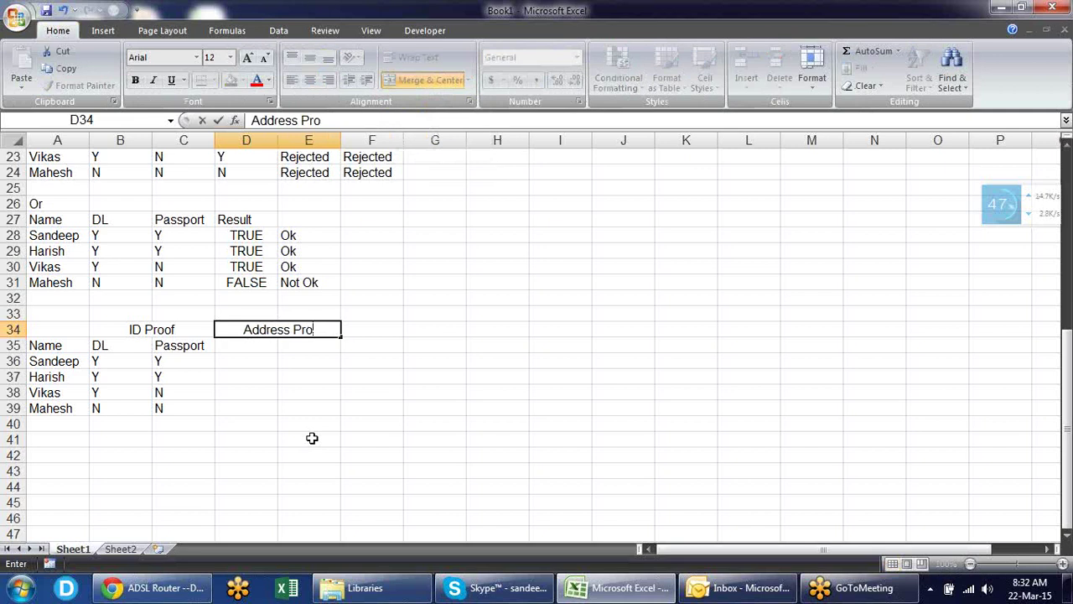
type("of")
key("Return")
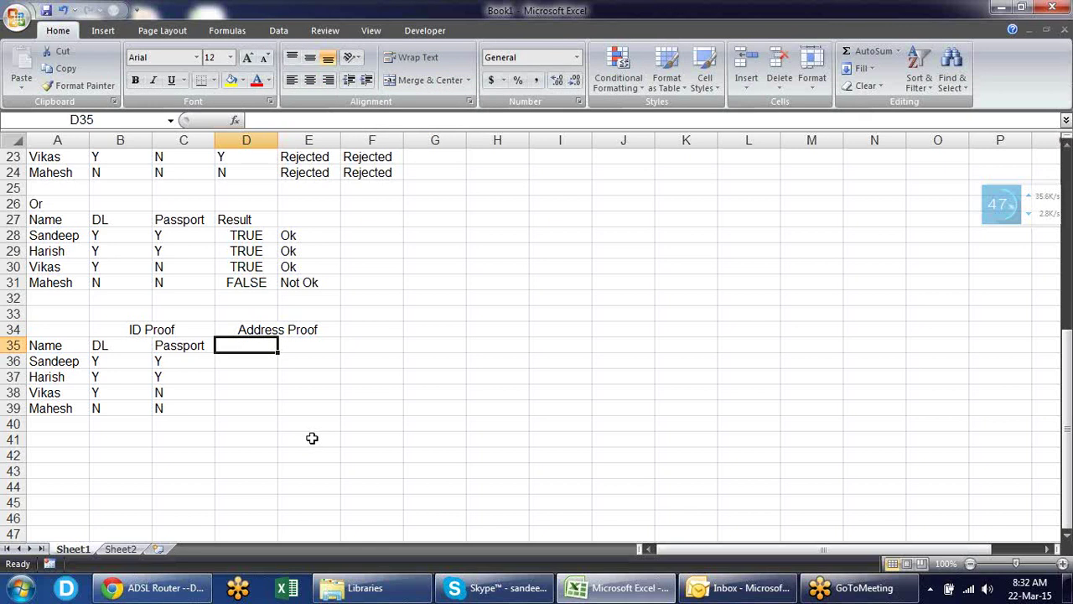
- Add 'Electricity Bill' in D35 and 'Telephone Bill' in E35 as column headers
type("Ration")
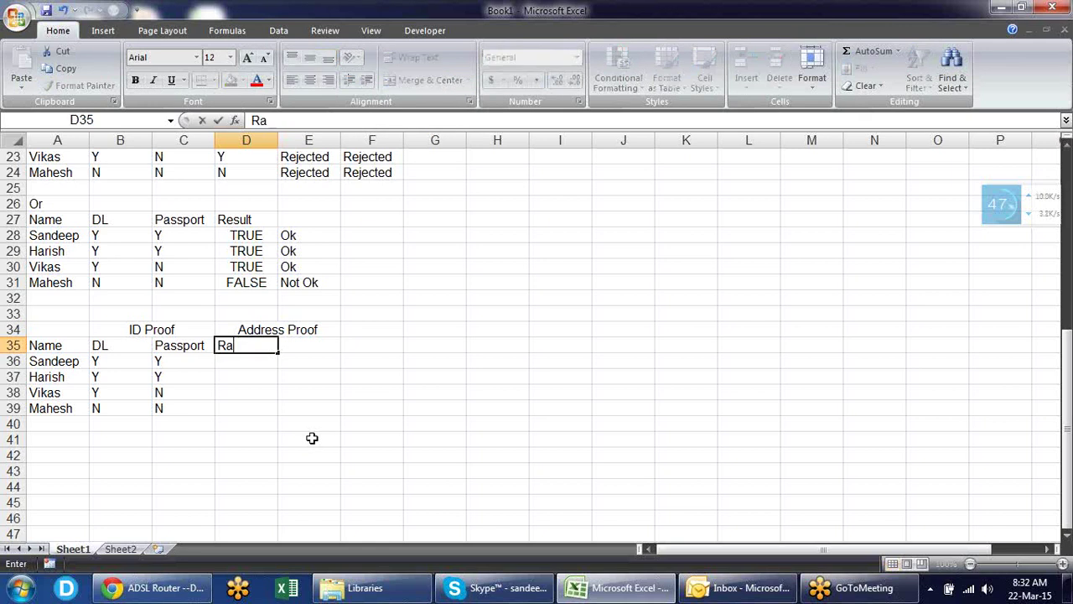
key("BackSpace")
key("BackSpace")
key("BackSpace")
key("BackSpace")
key("BackSpace")
key("BackSpace")
key("Escape")
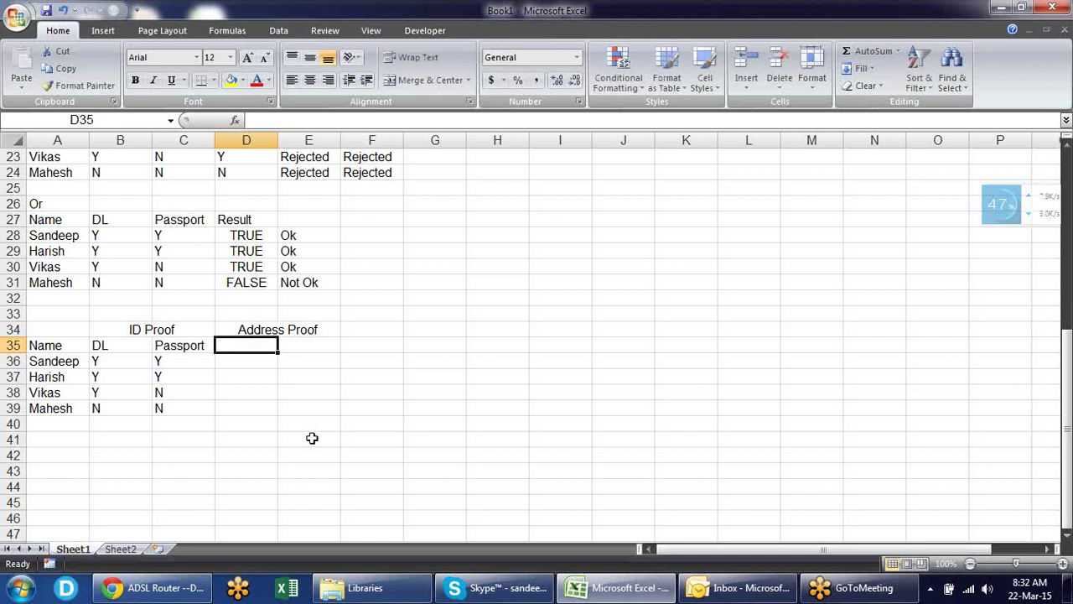
type("Elect")
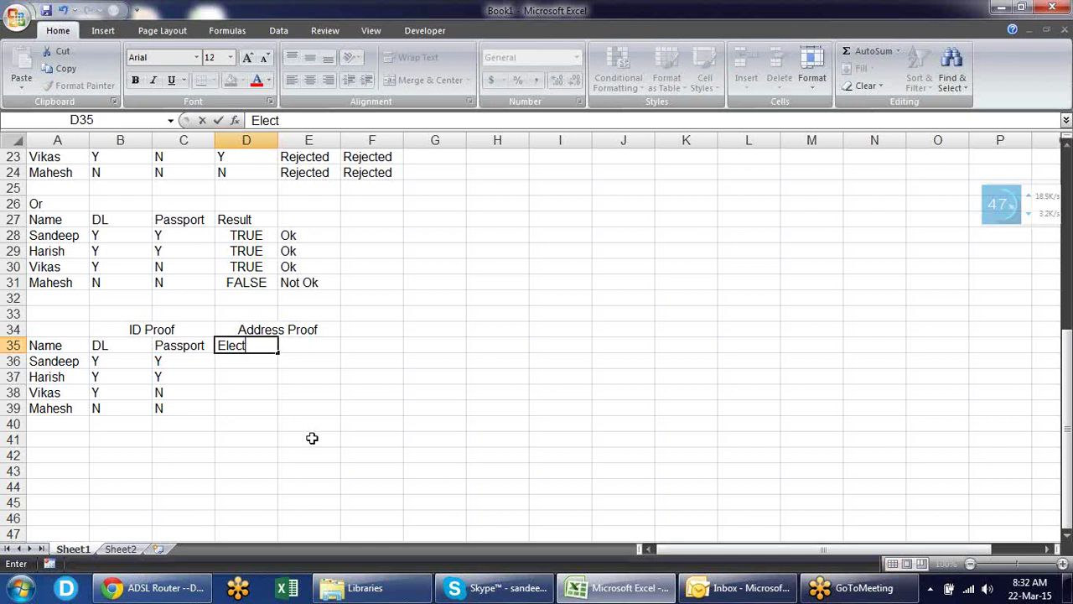
type("ricity Bill")
key("Tab")
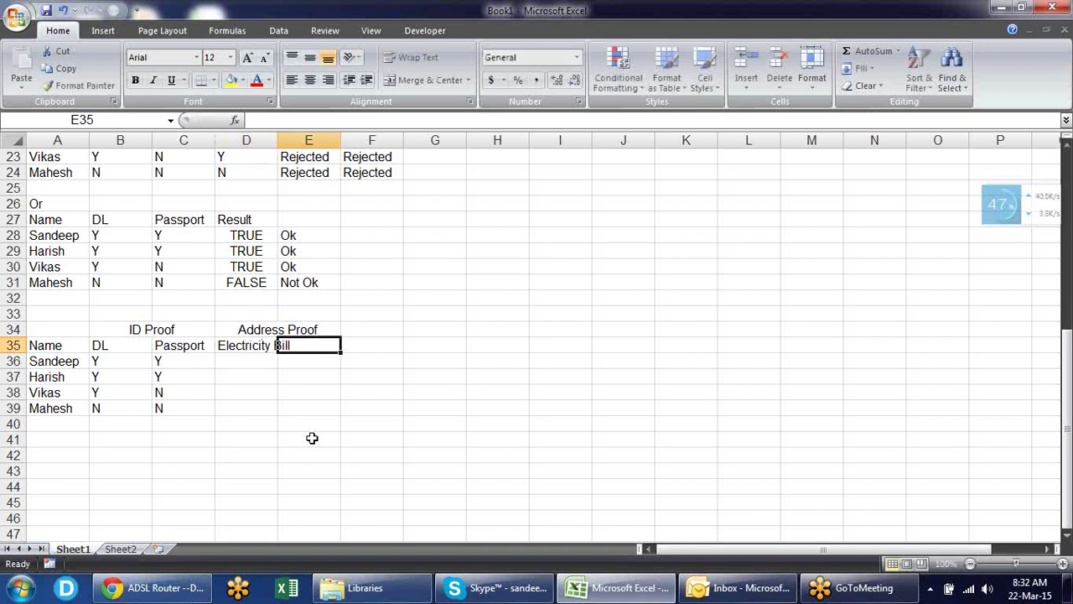
type("Telepho")
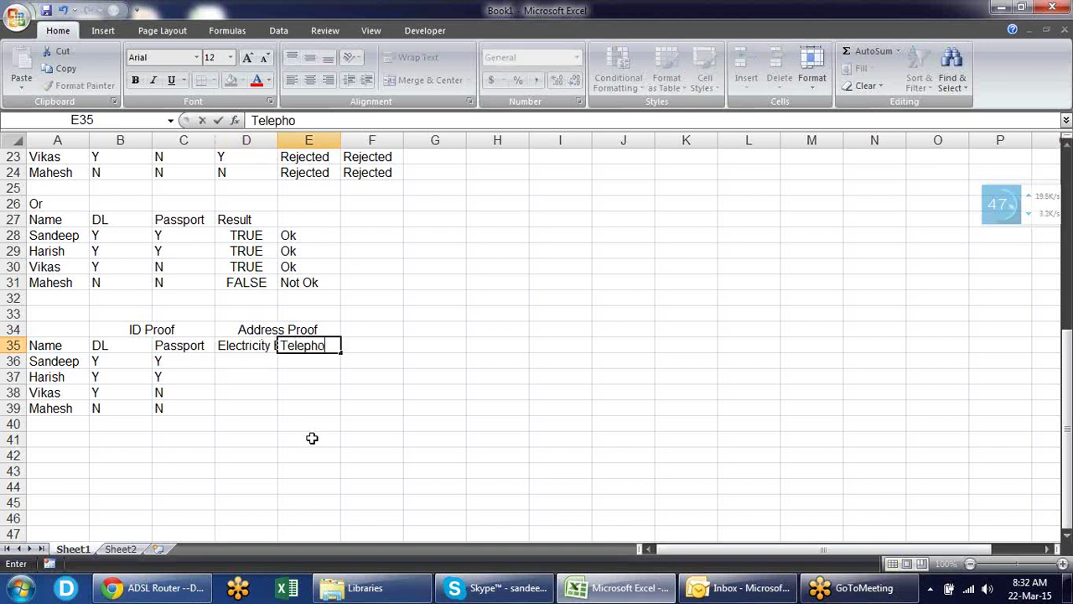
type("ne Bill")
key("Return")
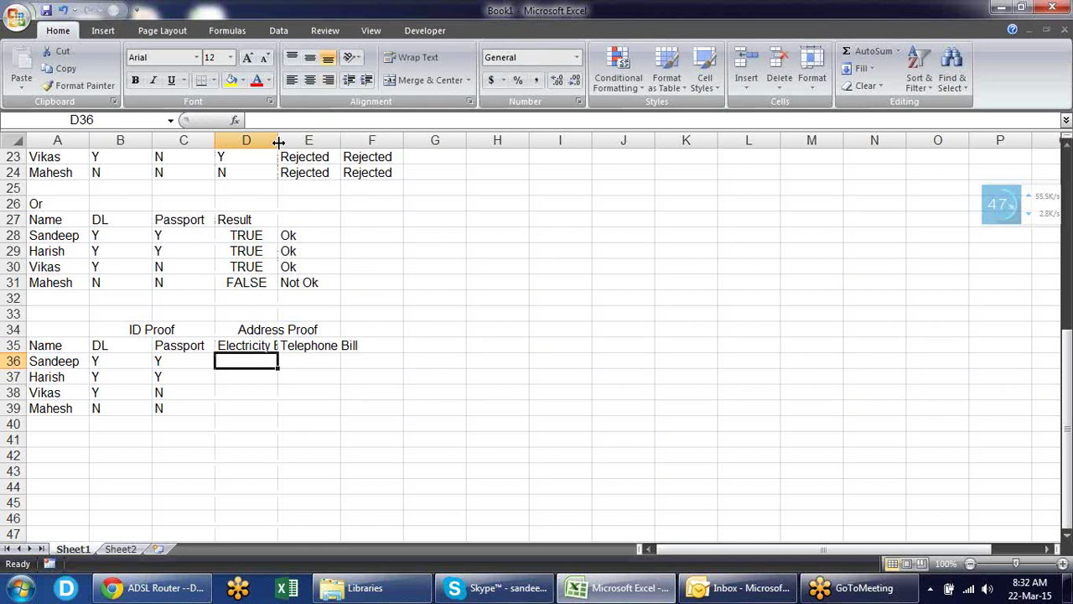
- AutoFit columns D and E to their headers, then narrow column E slightly
double_click(280, 143)
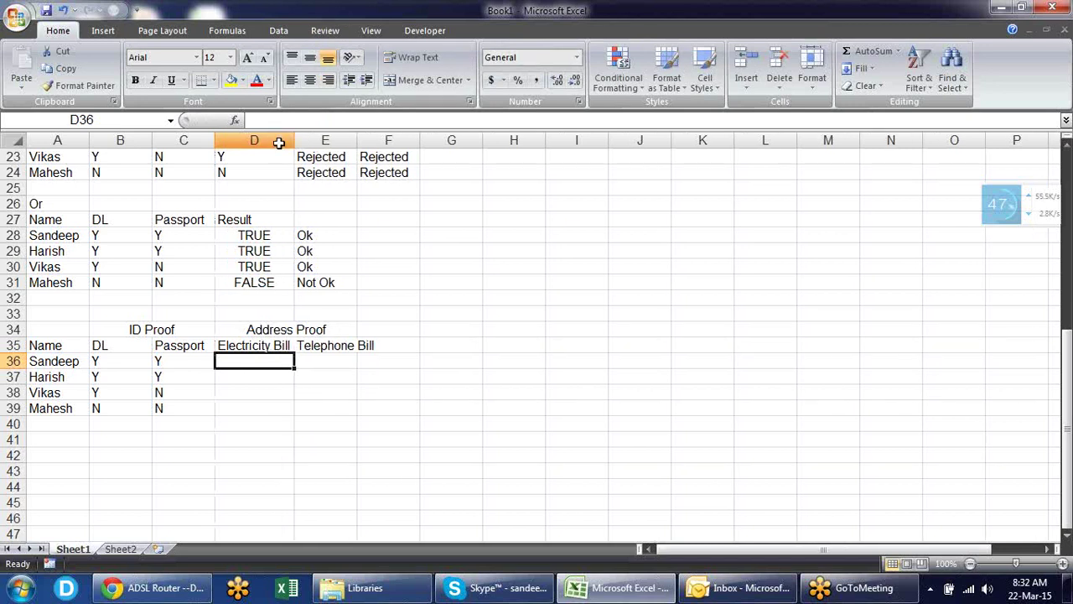
double_click(356, 141)
left_click(191, 329)
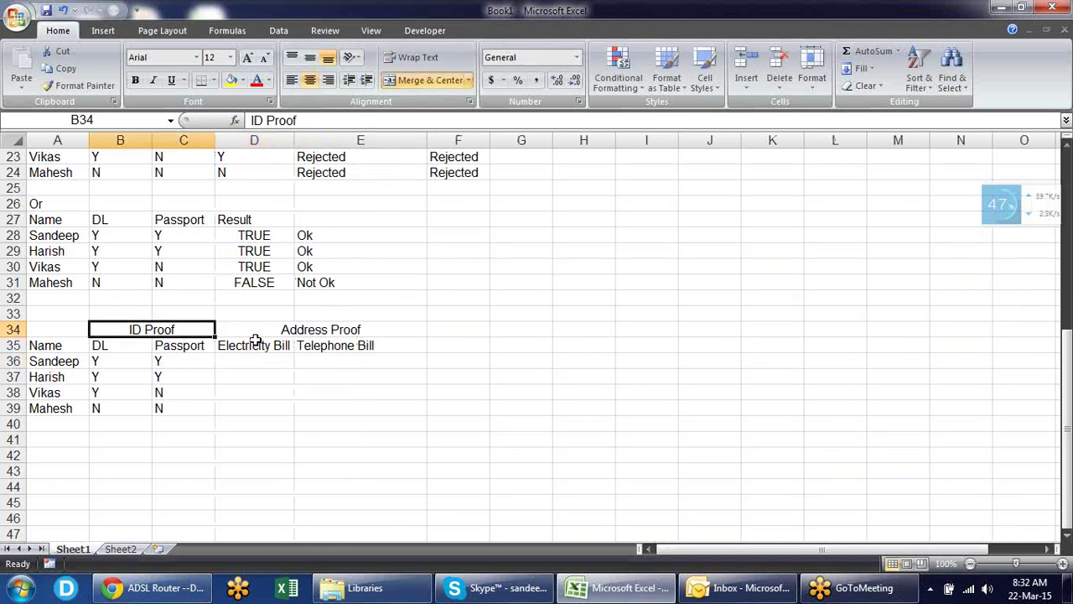
left_click(292, 329)
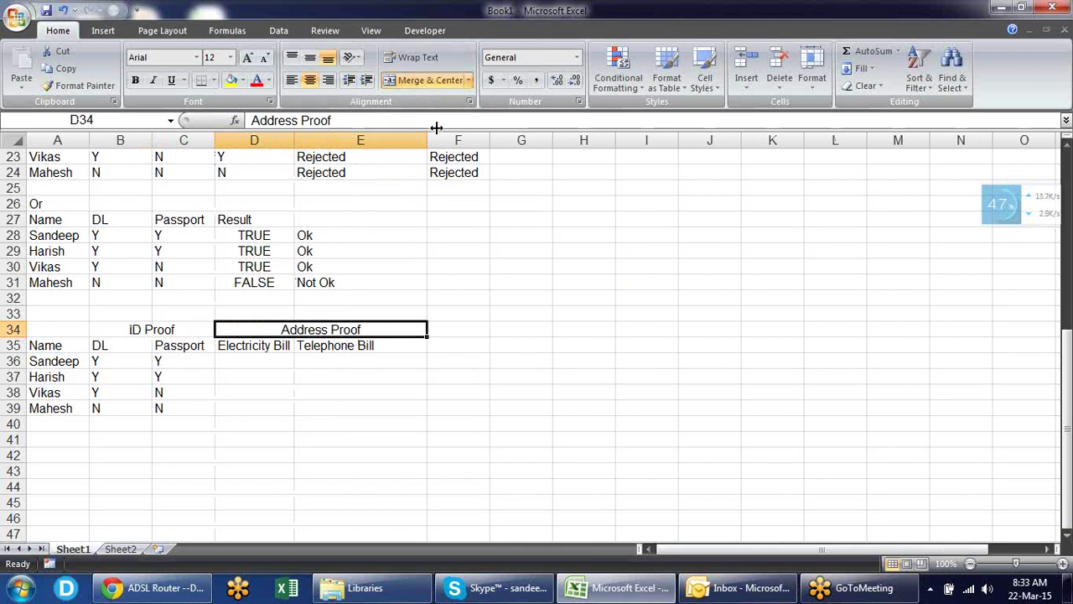
left_click_drag(424, 141, 397, 147)
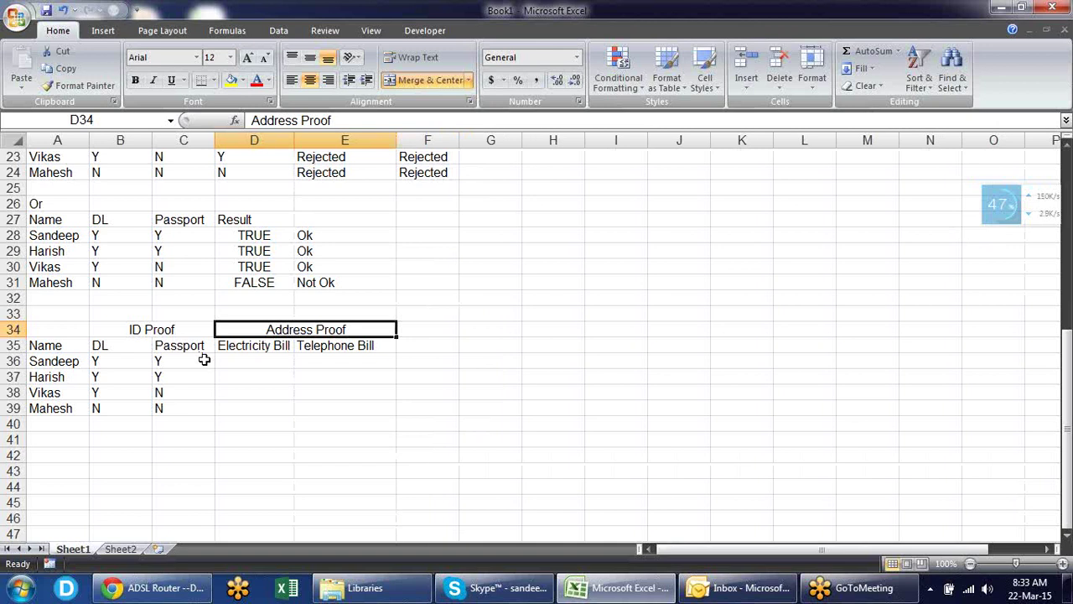
left_click(234, 362)
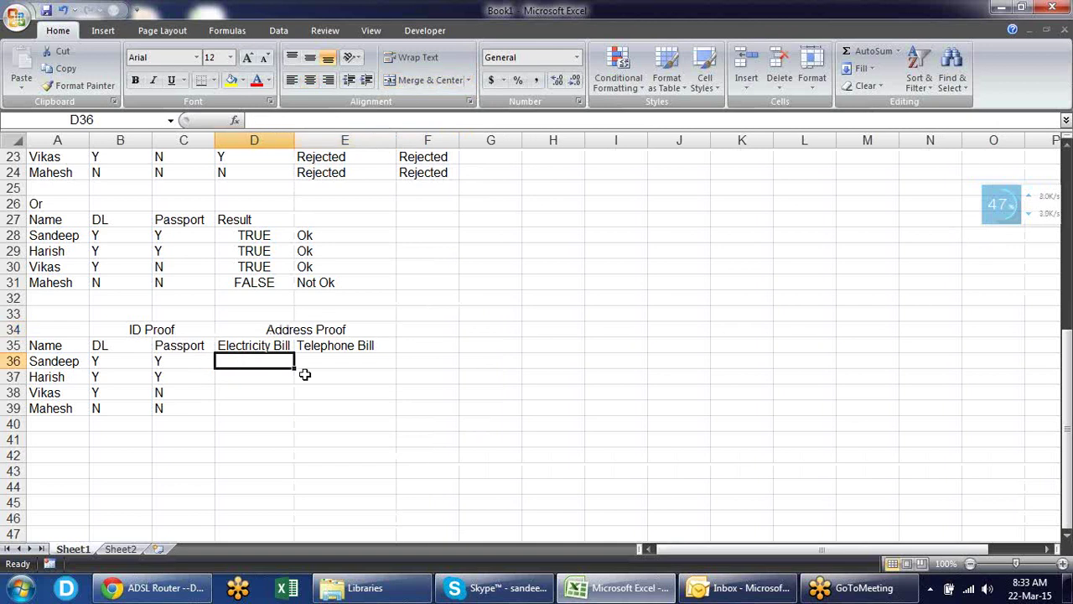
- Type the y/n Electricity Bill and Telephone Bill values into D36:E39
type("y")
key("Right")
type("y")
key("Return")
key("Left")
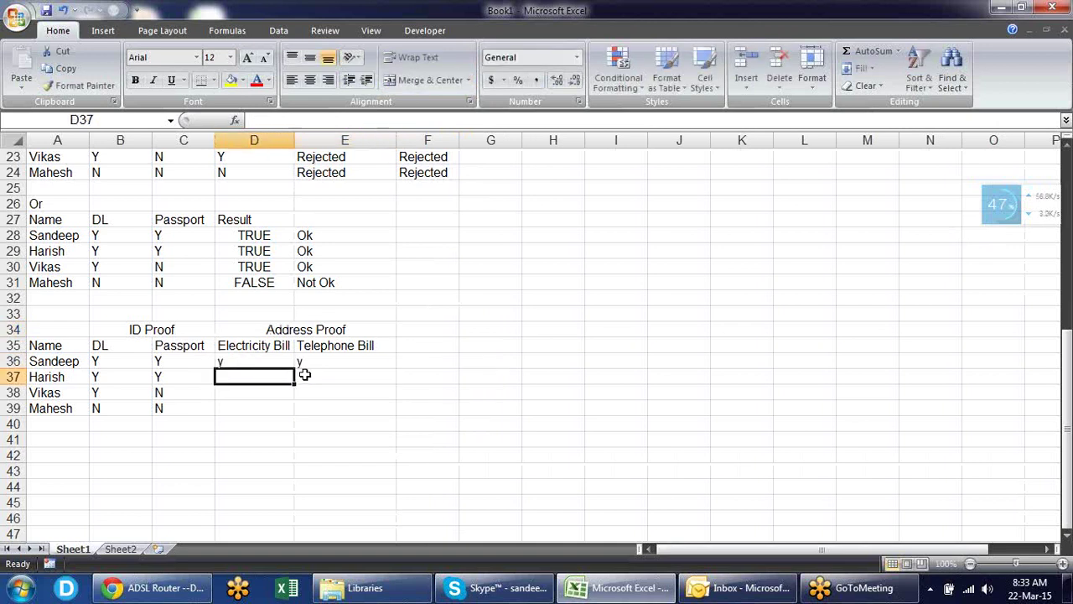
type("y")
key("Right")
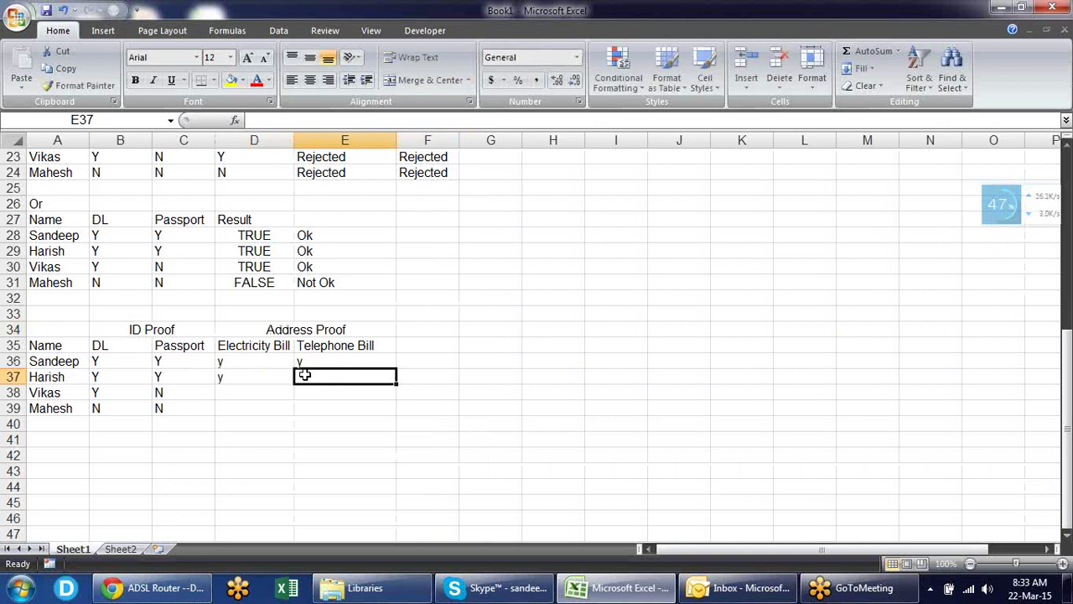
type("n")
key("Return")
key("Left")
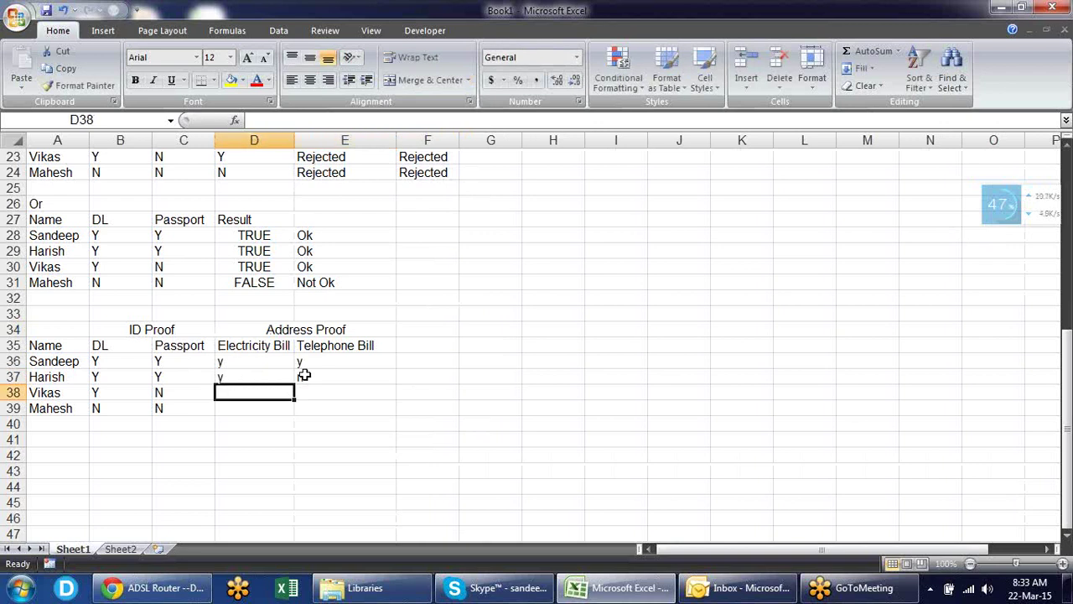
type("n")
key("Right")
type("n")
key("Return")
key("Left")
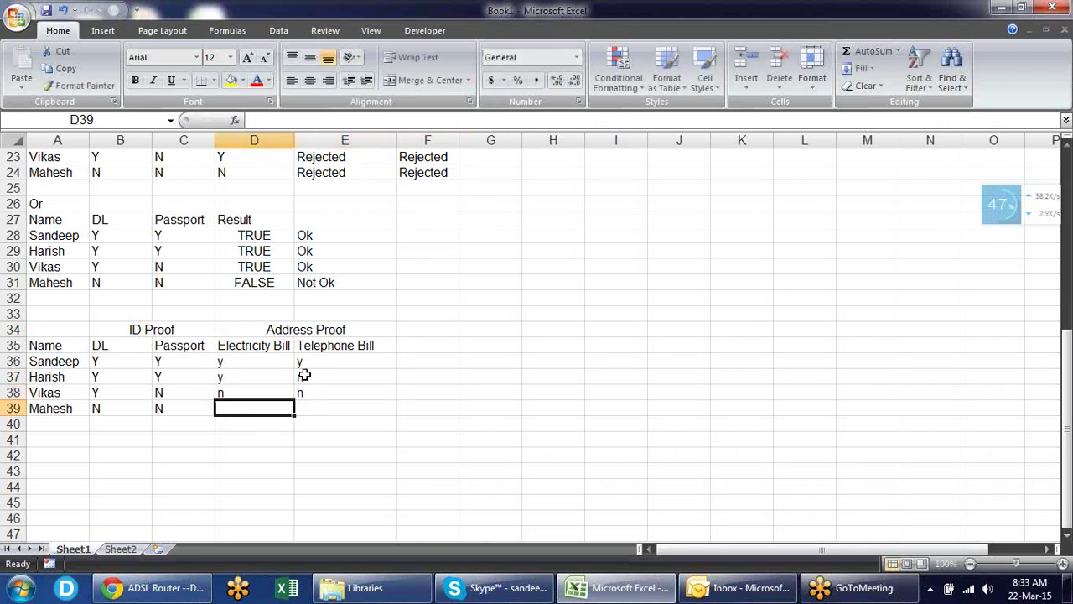
type("y")
key("Right")
type("n")
key("Return")
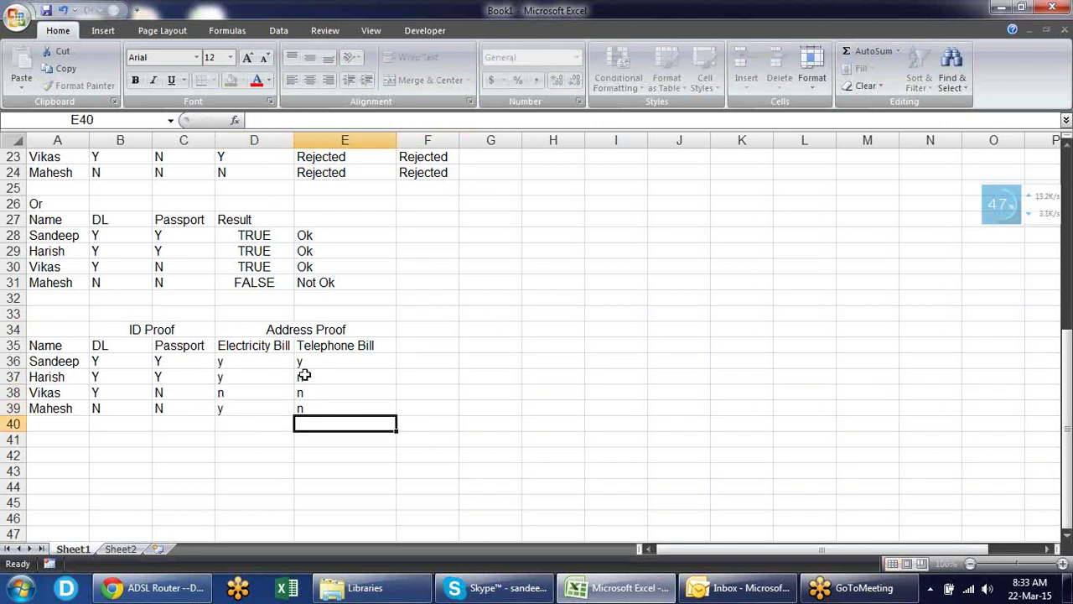
key("Up")
key("Up")
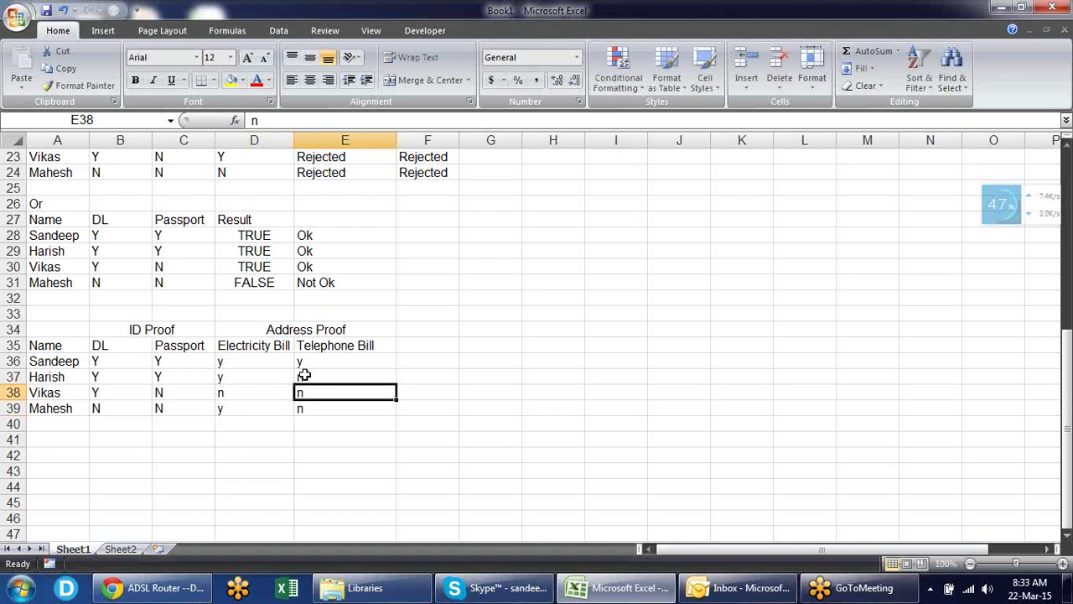
key("Up")
key("Up")
key("Up")
key("Up")
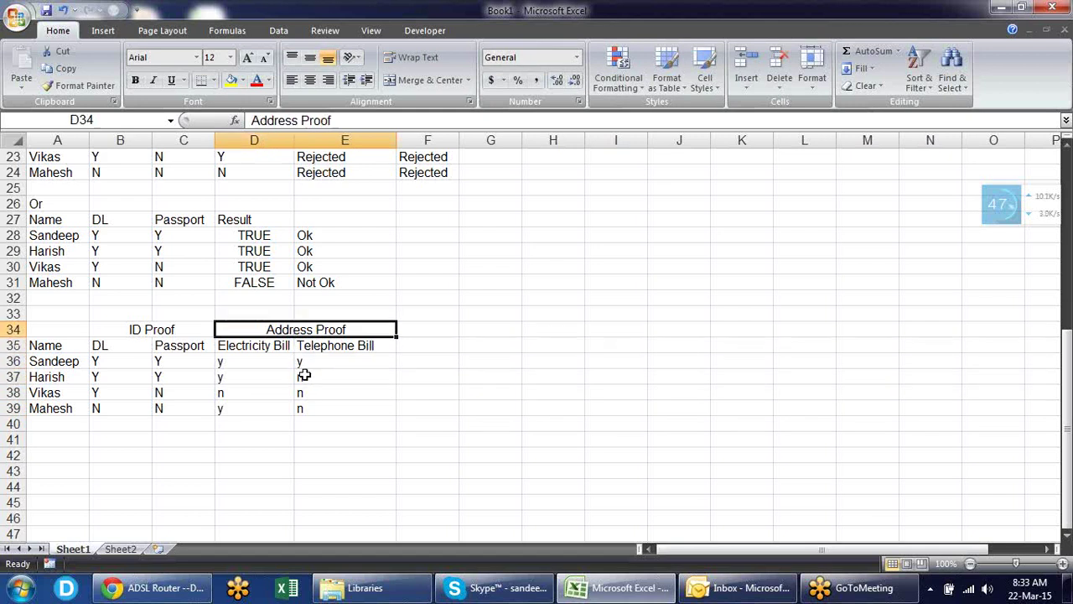
key("Right")
key("Down")
key("Down")
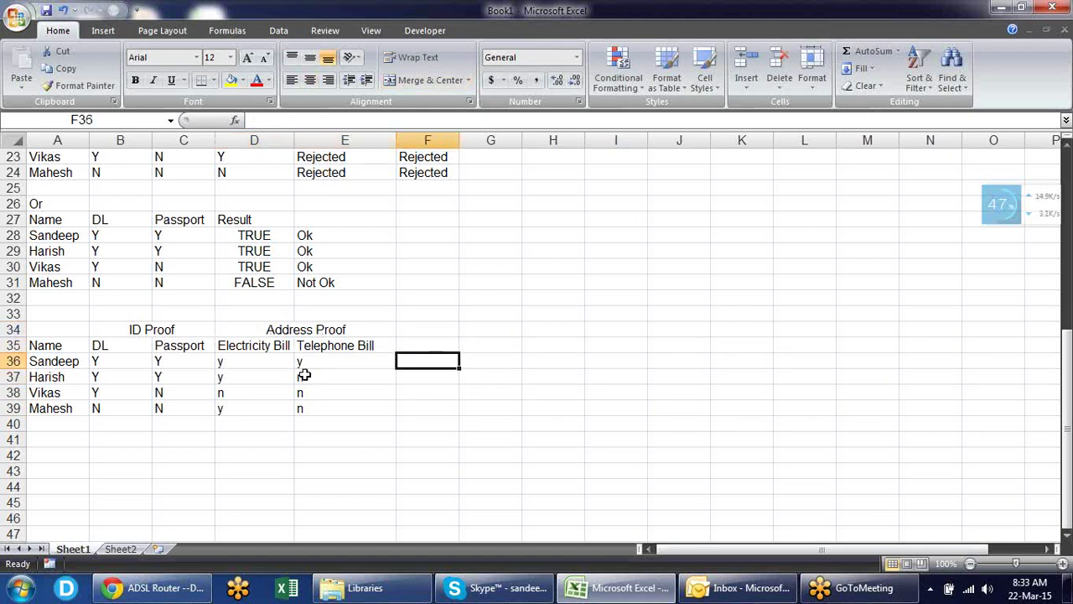
- Shade the ID Proof heading yellow and the Address Proof heading light blue
left_click(146, 328)
left_click(231, 79)
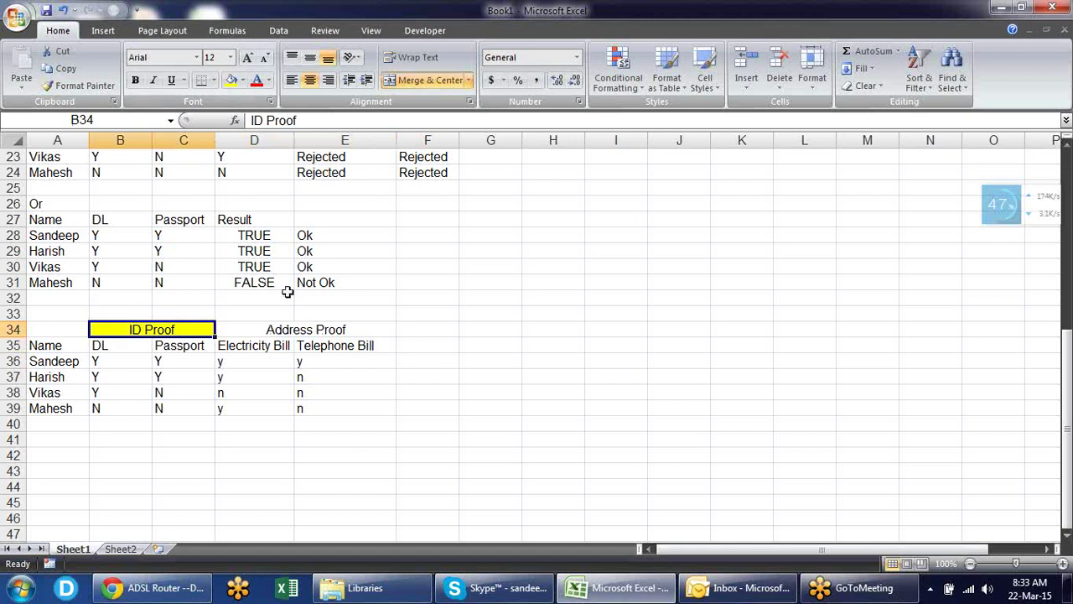
left_click(295, 325)
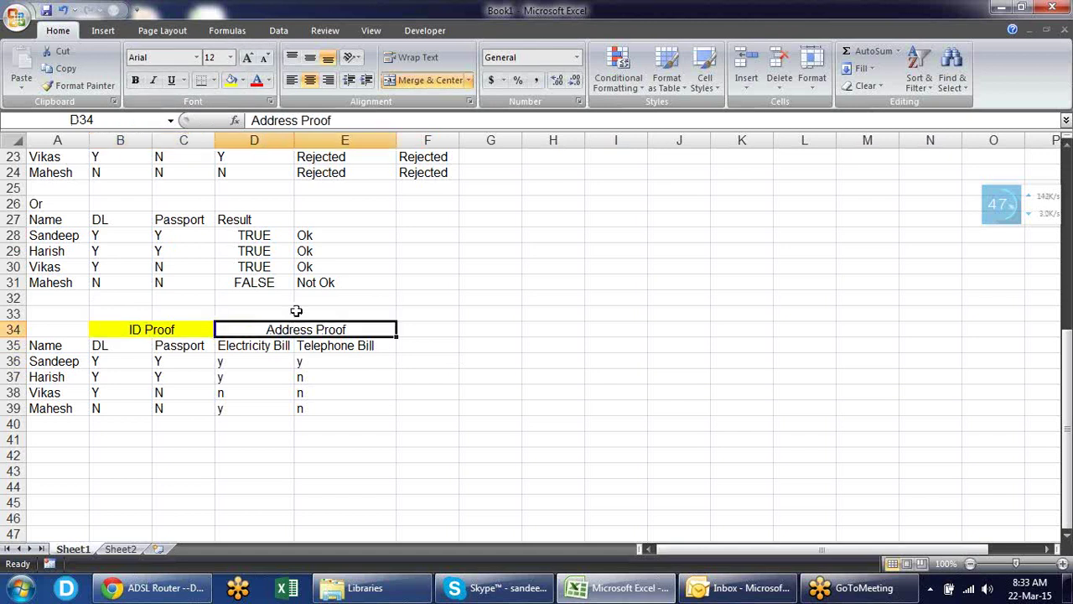
left_click(241, 79)
left_click(271, 137)
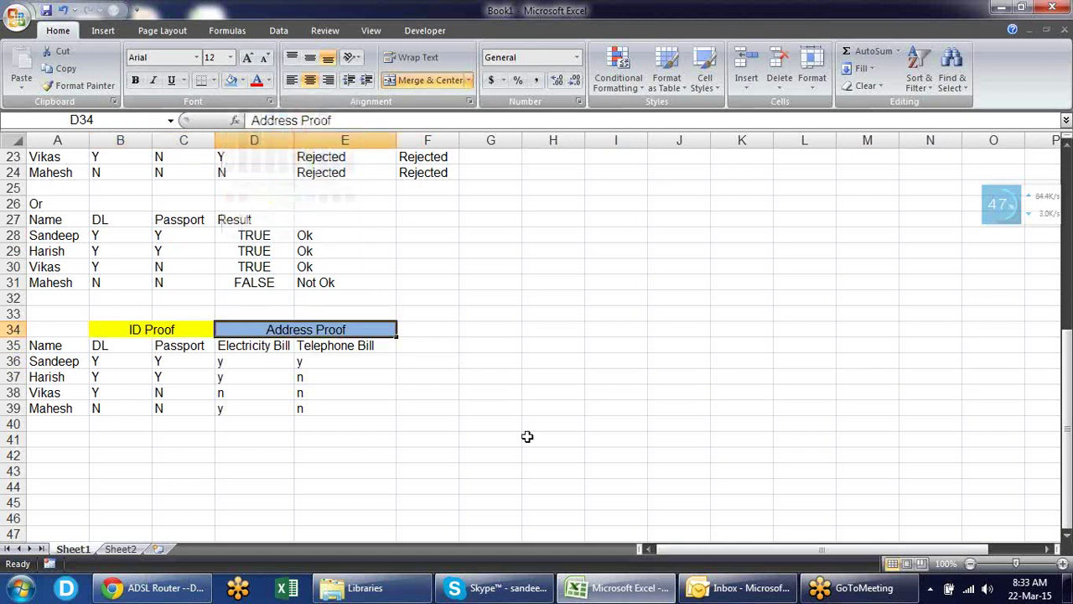
left_click(448, 399)
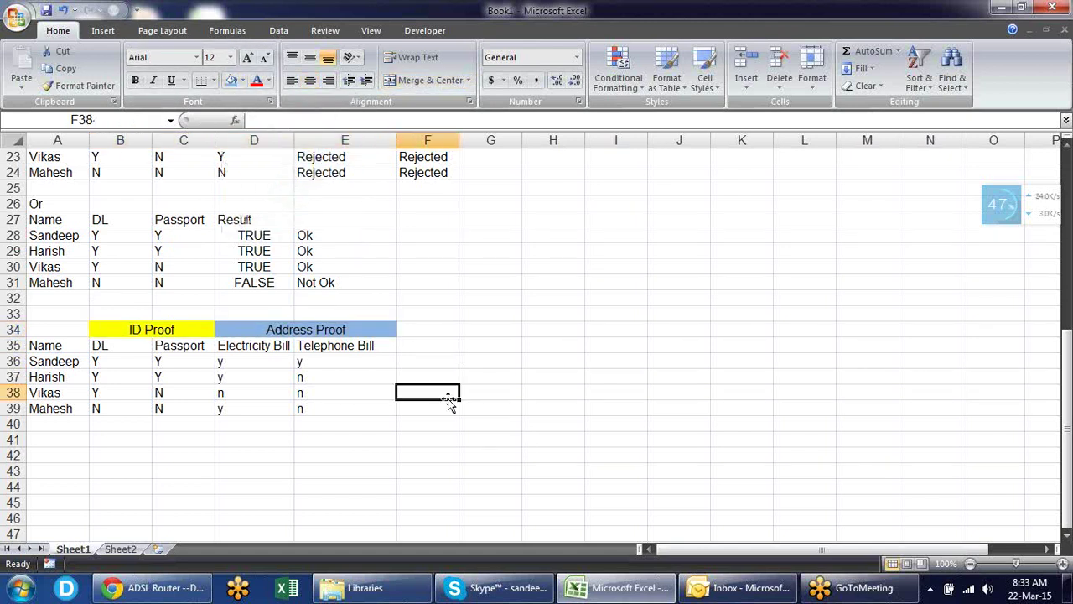
- Check row 36's DL and Passport values and select F36 for the next formula
left_click(132, 359)
left_click(173, 361)
left_click(121, 357)
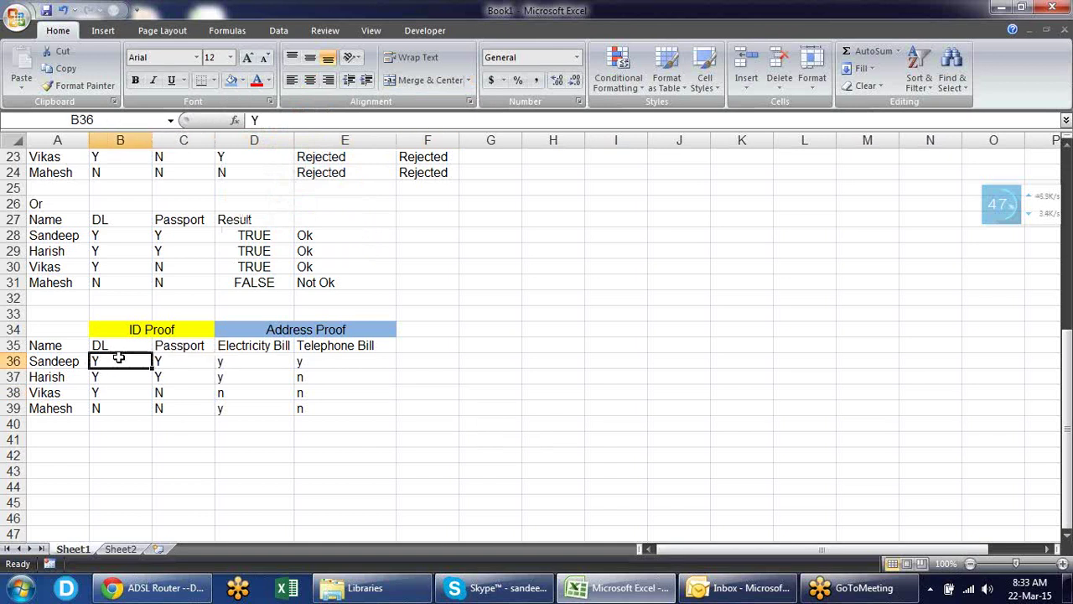
left_click(173, 357)
left_click(109, 359)
left_click(163, 360)
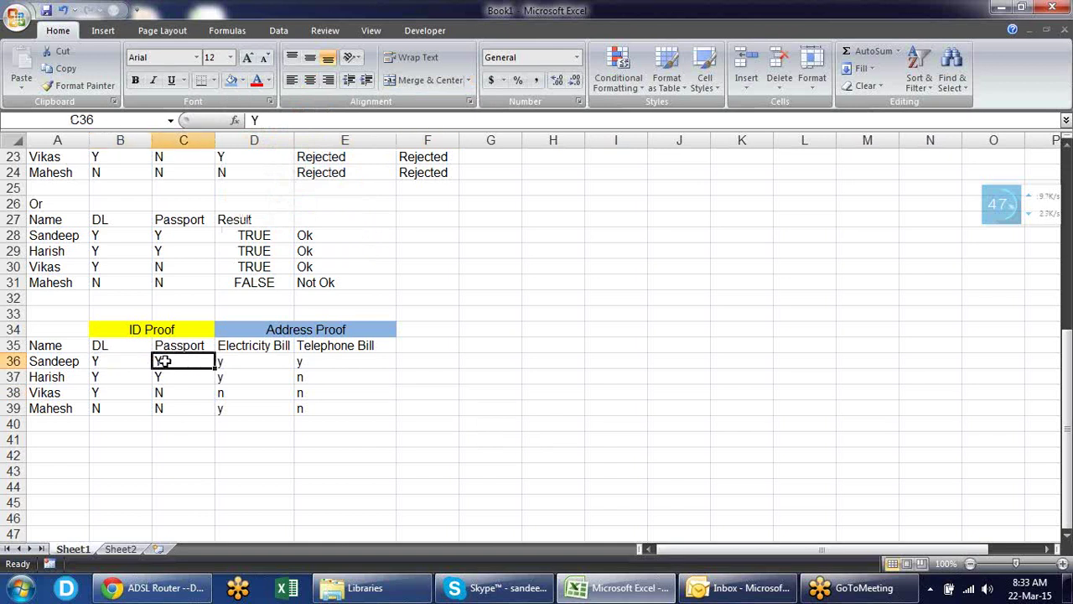
left_click(429, 363)
- Enter =OR(B36="y",C36="y") in F36 and fill it down to F39
type("=")
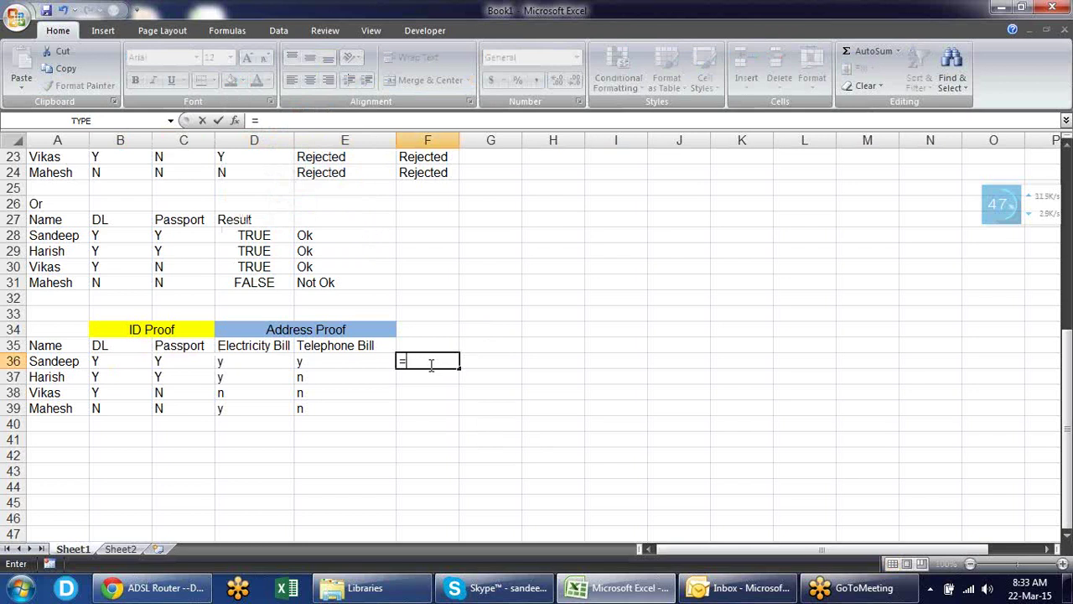
type("or")
key("Tab")
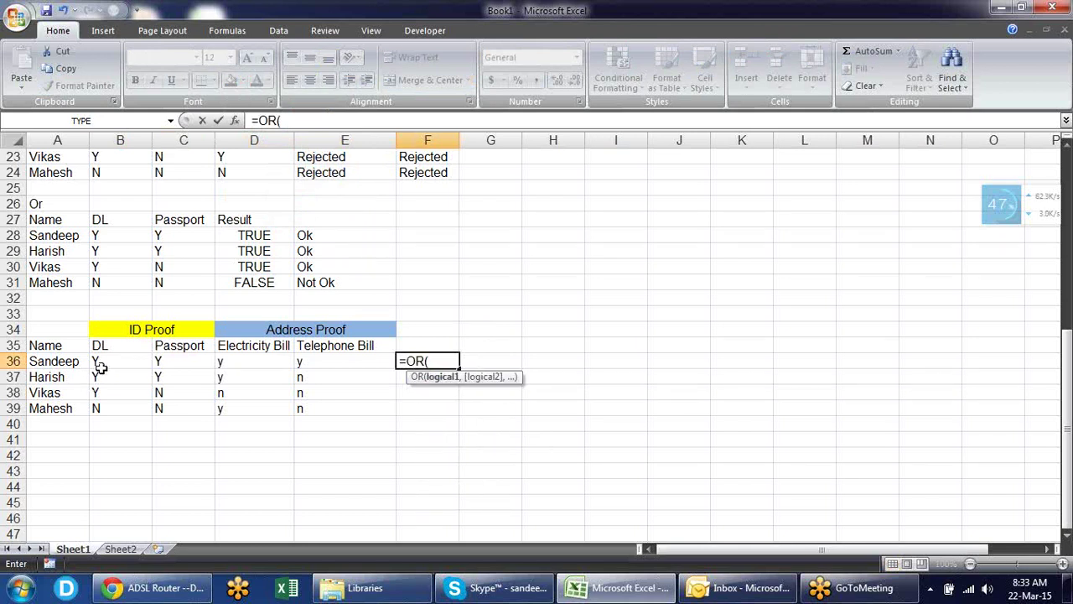
left_click(114, 363)
type("=")
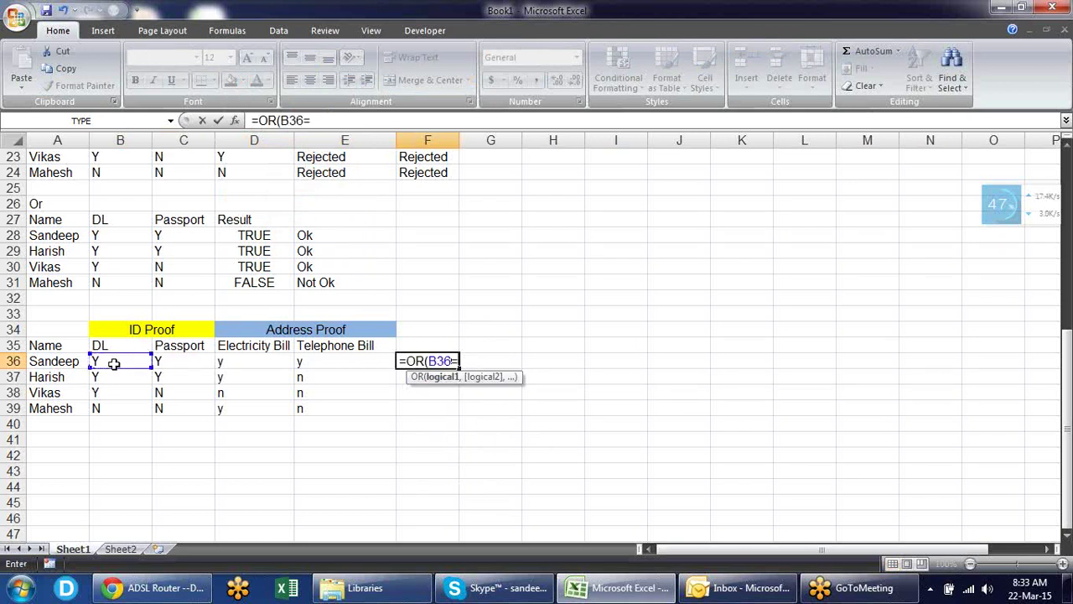
type("\"y\",")
left_click(172, 363)
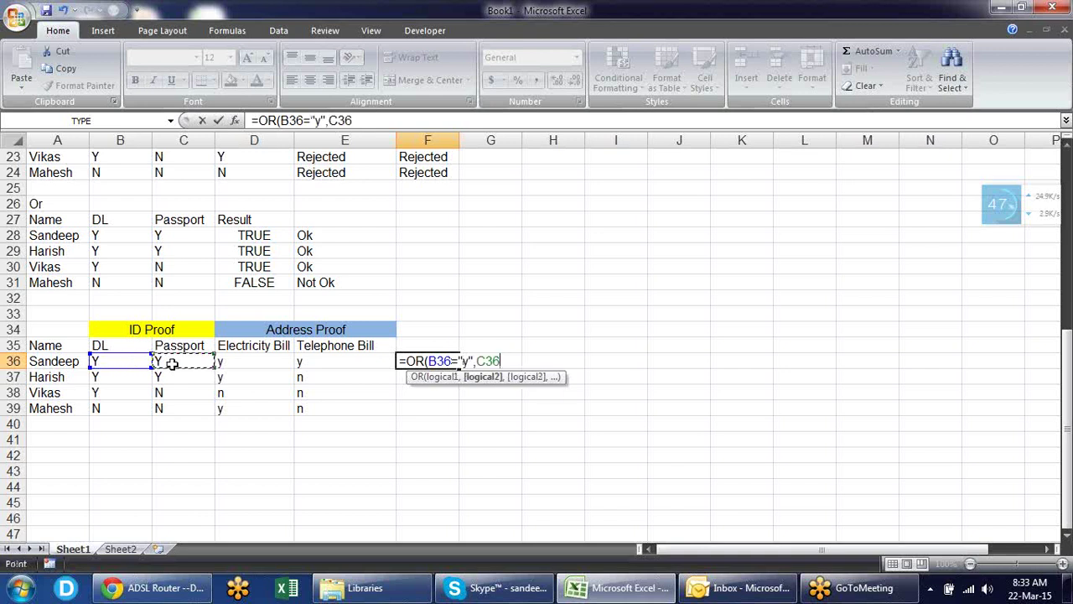
type("=\"y\"")
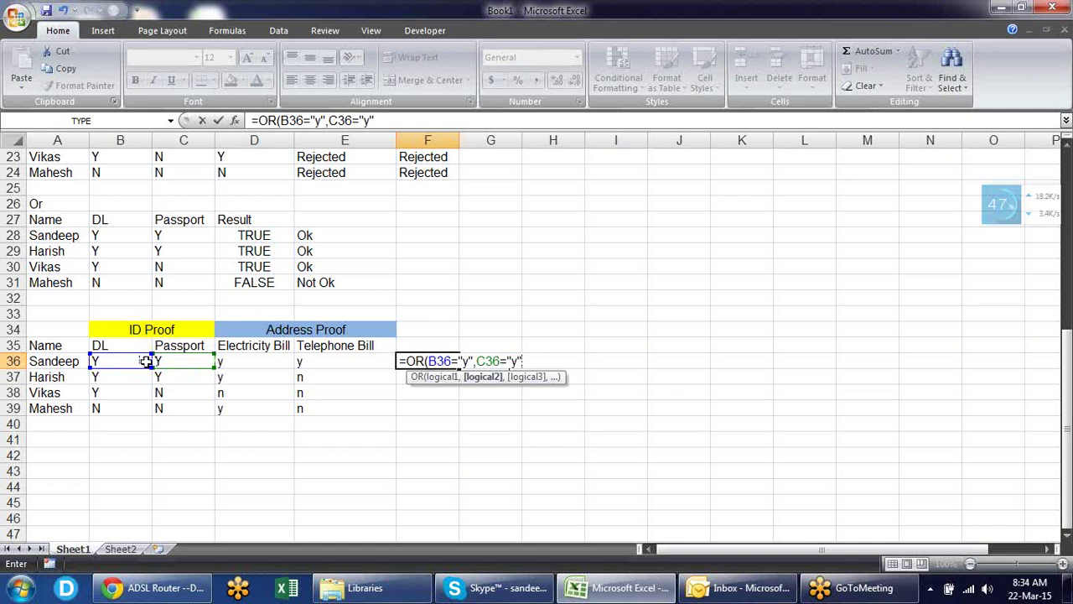
key("Return")
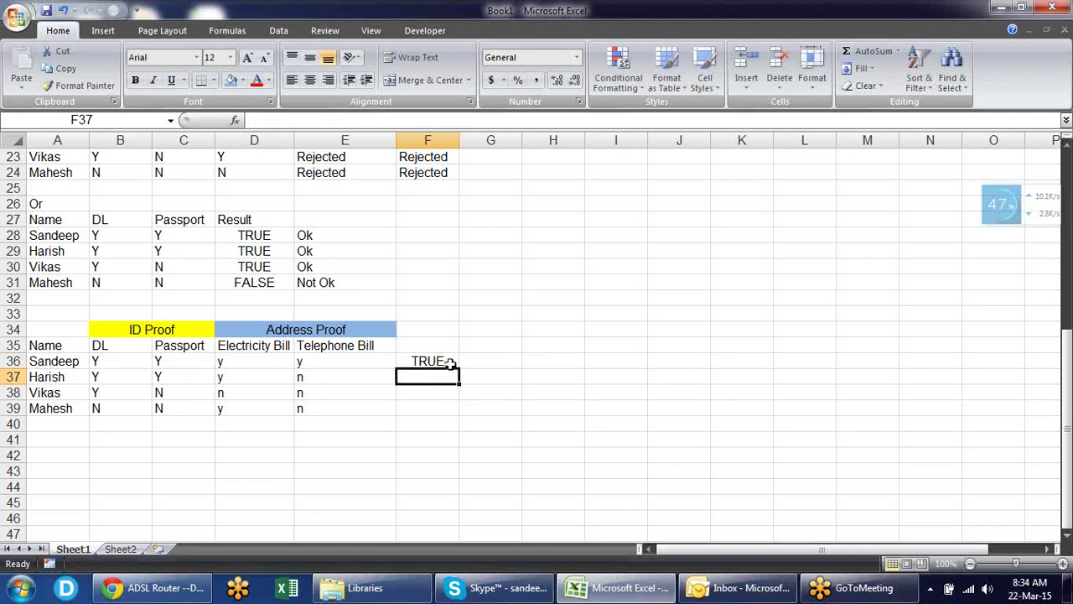
left_click(450, 362)
left_click_drag(459, 369, 459, 422)
left_click(490, 362)
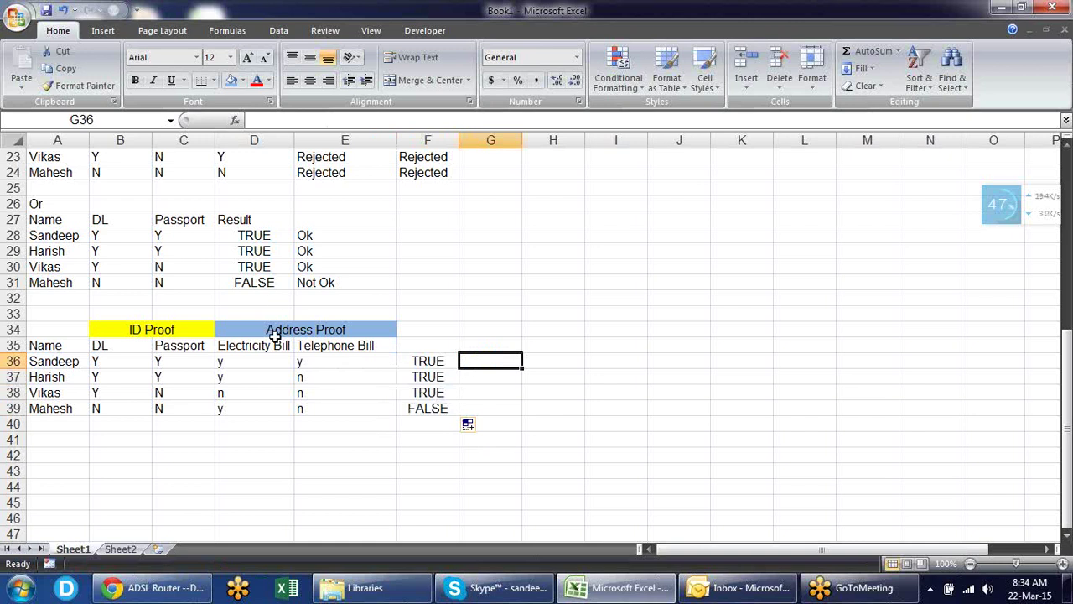
- Enter =OR(D36="y",E36="y") in G36 and fill it down to G39
type("=")
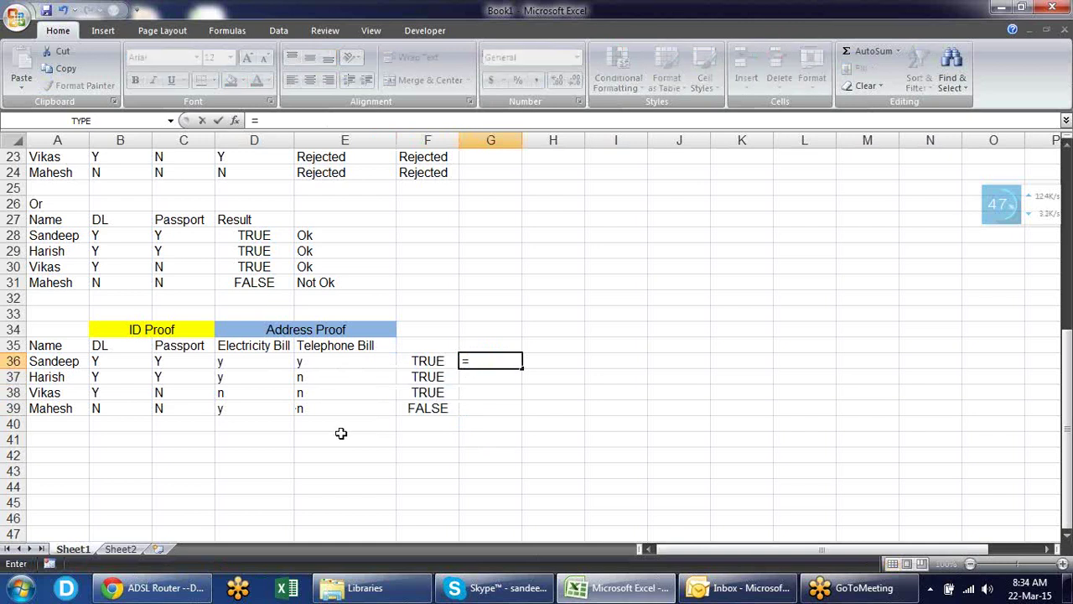
type("OR(")
key("Left")
key("Left")
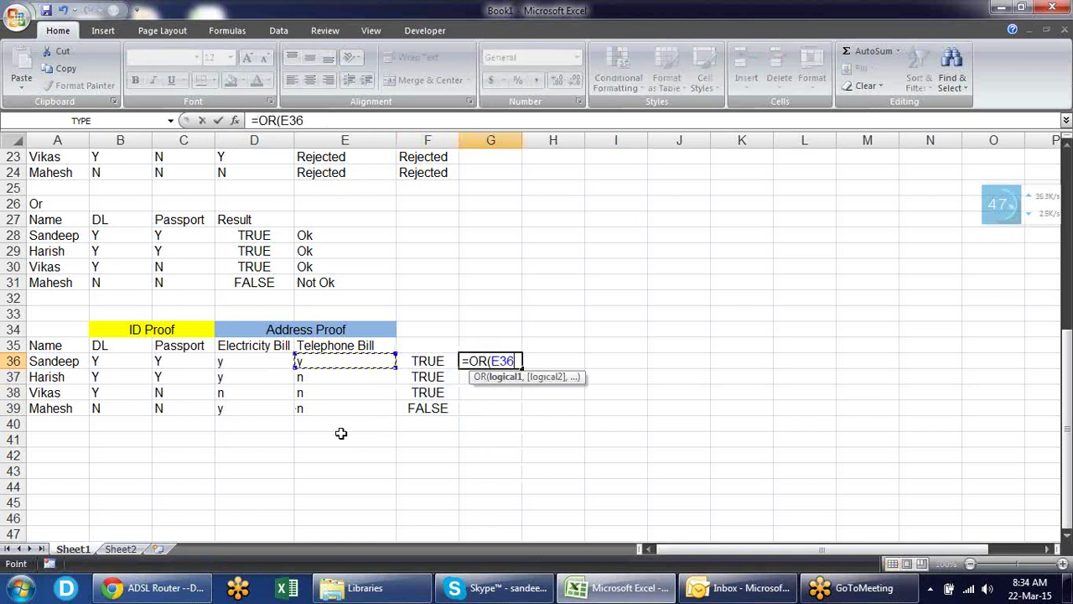
key("Left")
type("=")
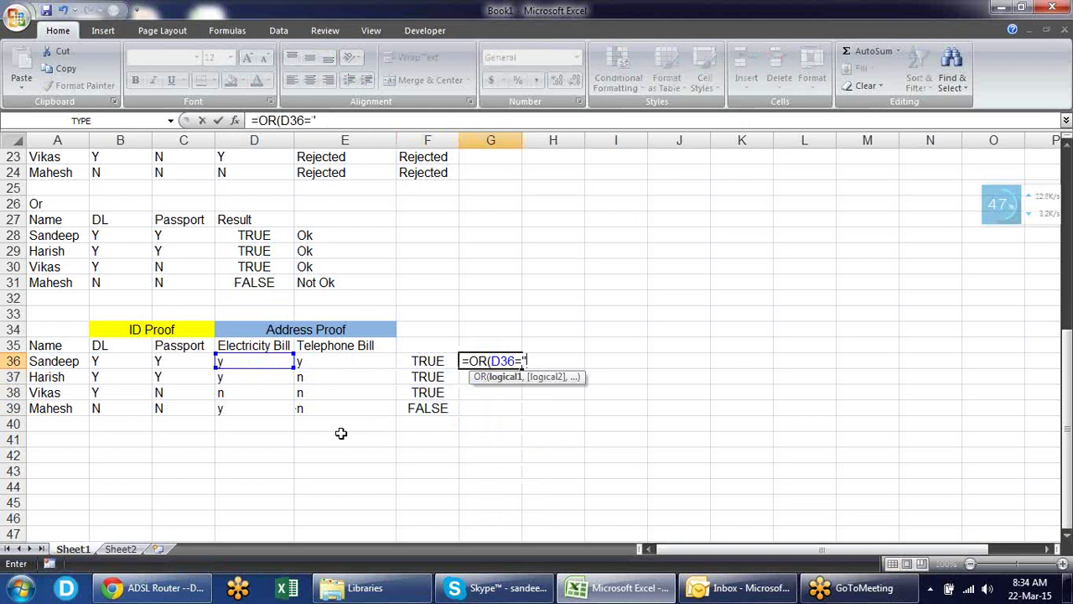
type("\"y\",")
left_click(344, 362)
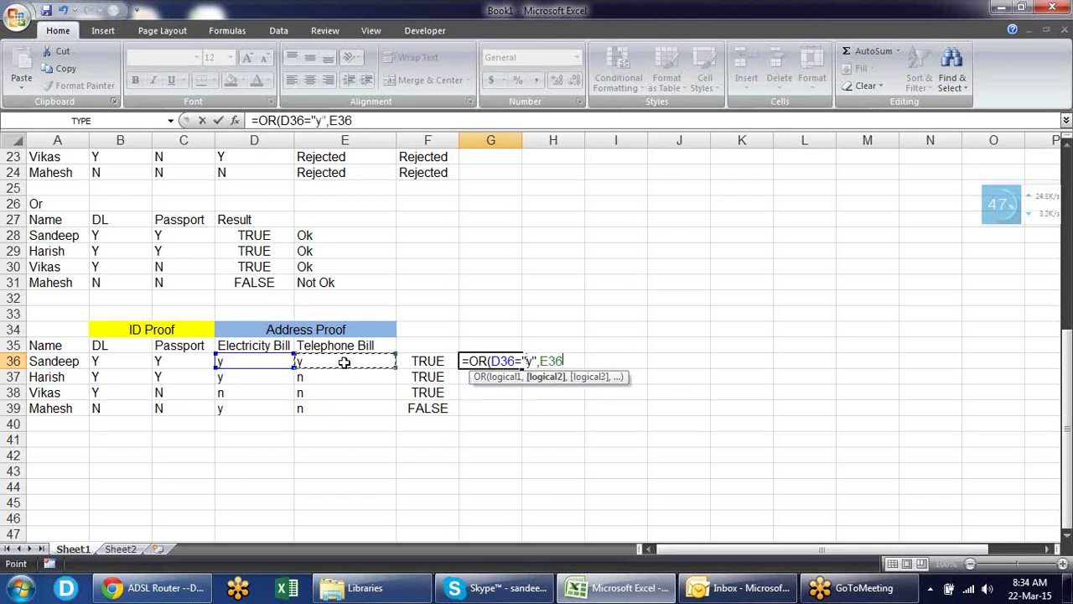
type("=\"y")
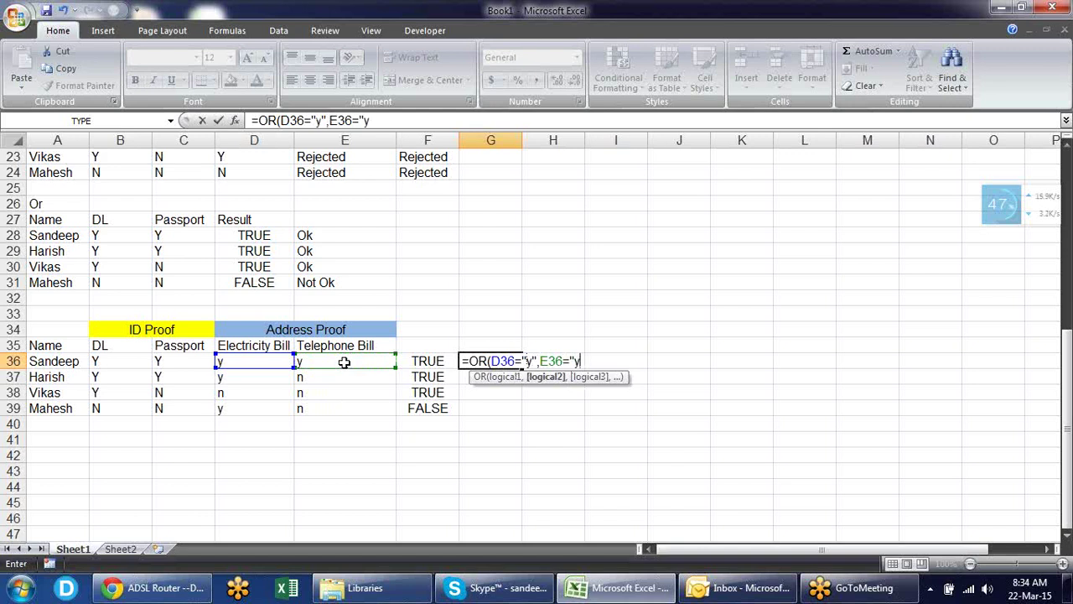
type("\"")
key("Return")
key("Up")
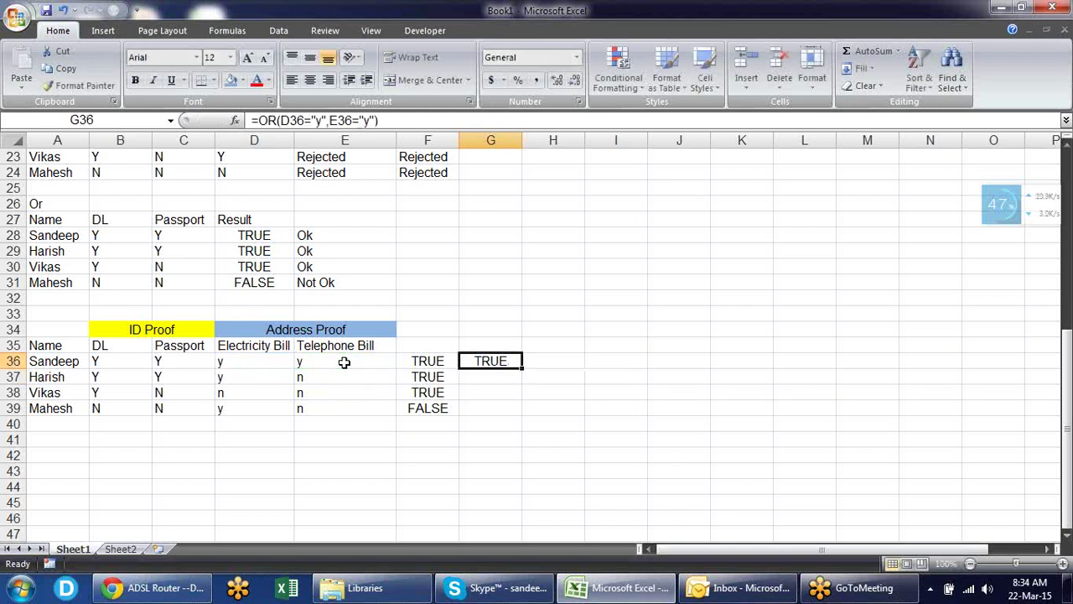
double_click(521, 368)
- Review the ID Proof and Address Proof OR formulas in F36 and G36
double_click(511, 360)
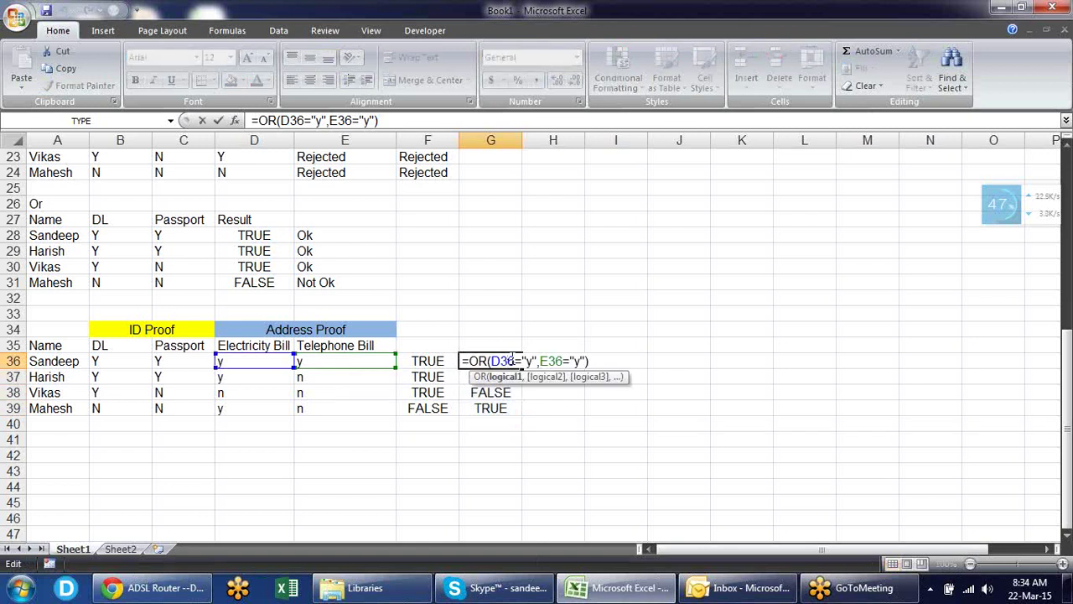
key("Escape")
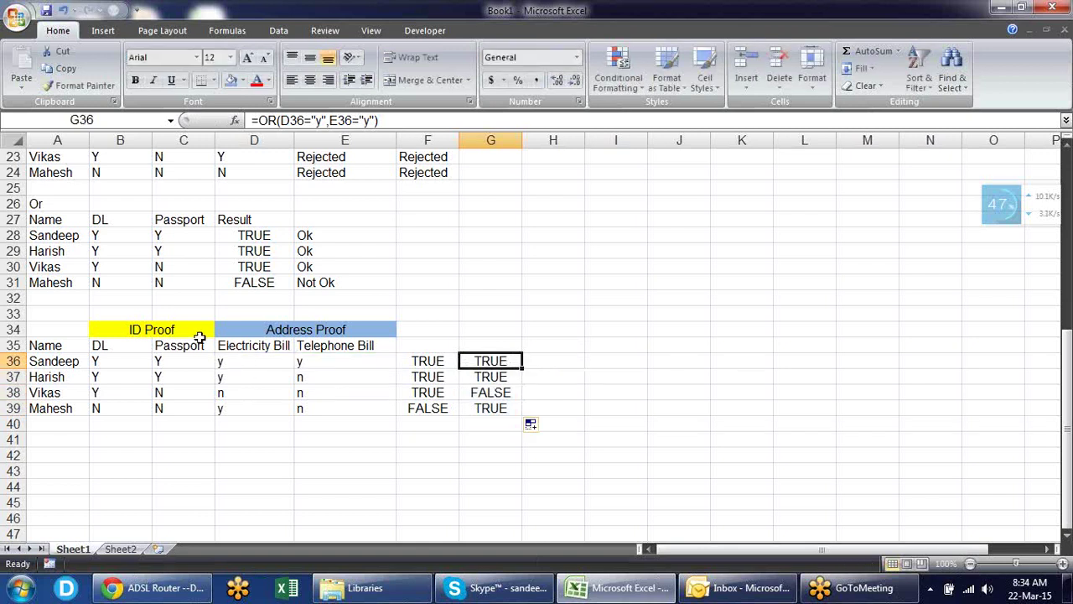
left_click(199, 335)
left_click(277, 329)
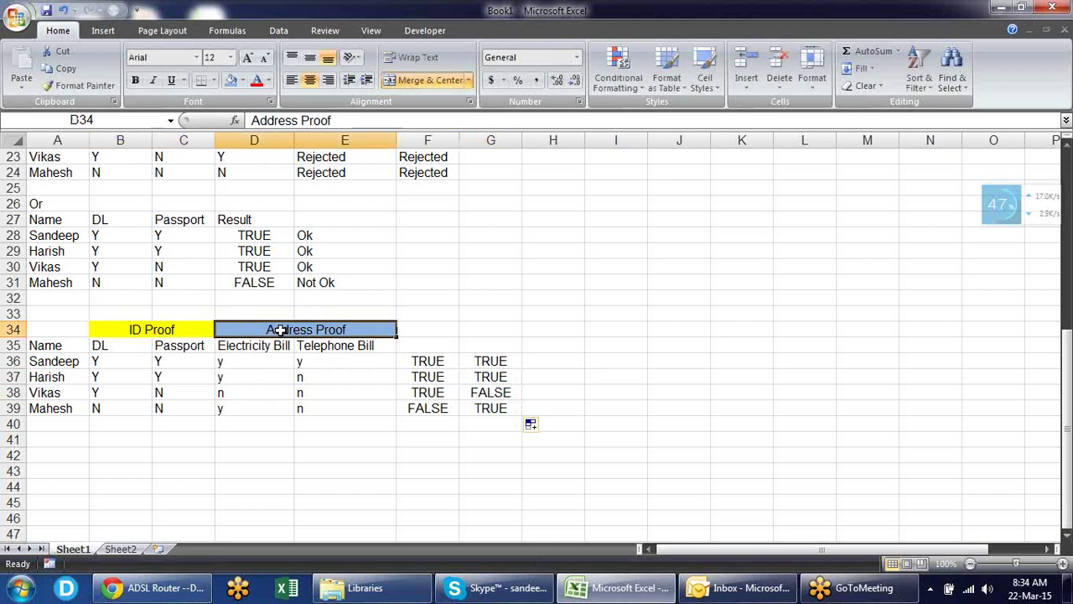
left_click(455, 362)
left_click(490, 360)
left_click(434, 366)
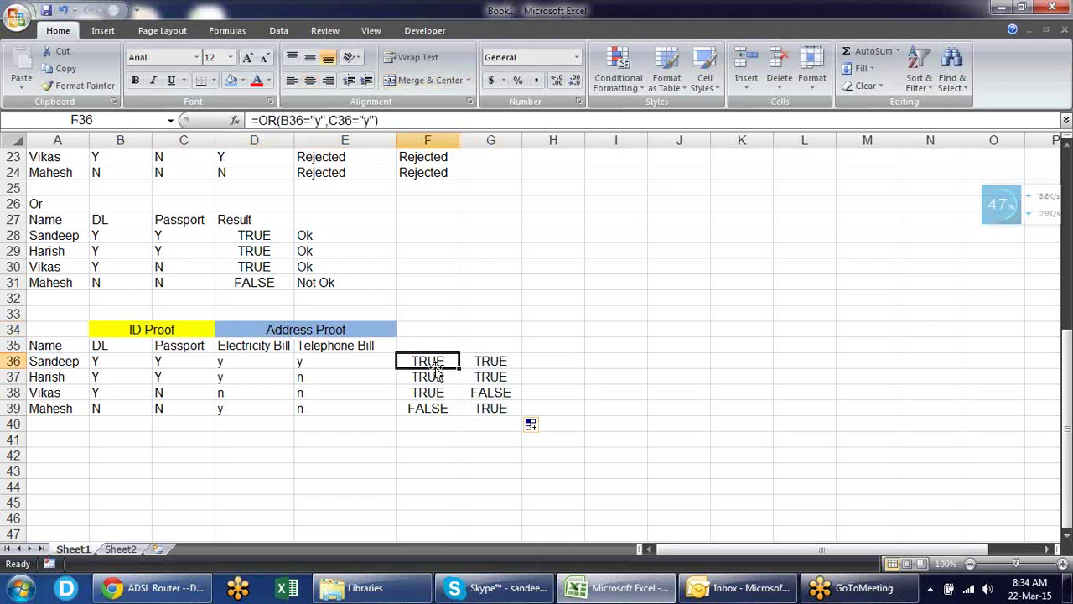
left_click(491, 362)
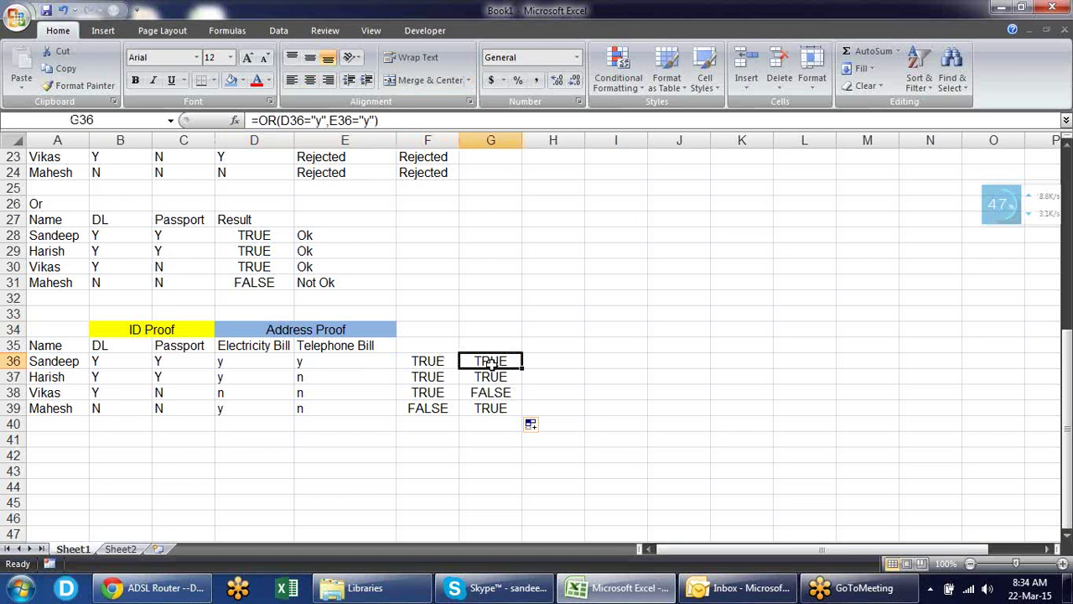
left_click(530, 362)
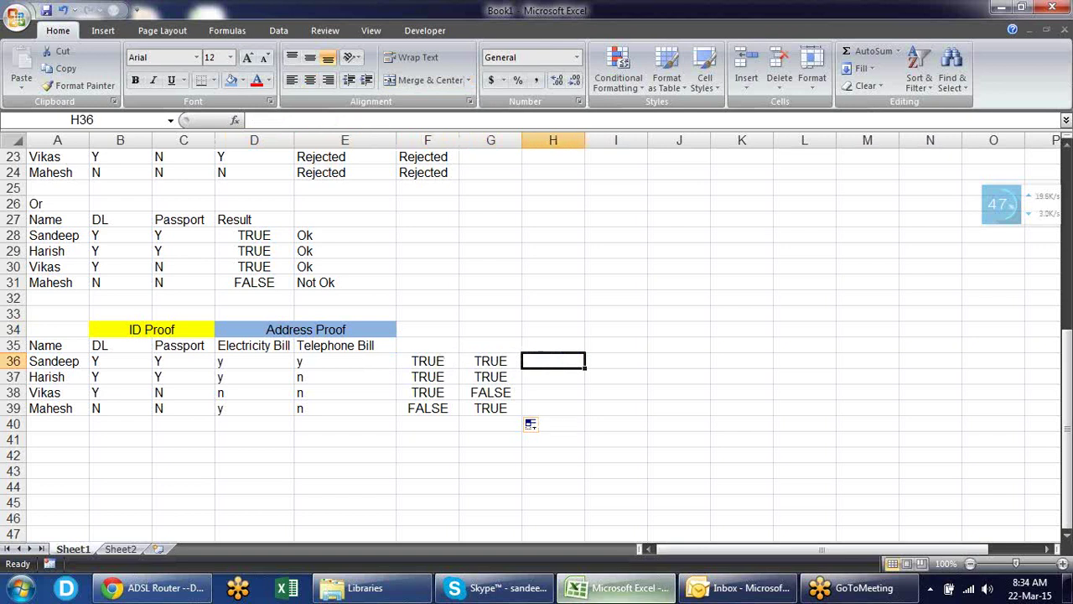
- Enter =AND(F36,G36) in H36
mouse_move(616, 587)
type("=AND(")
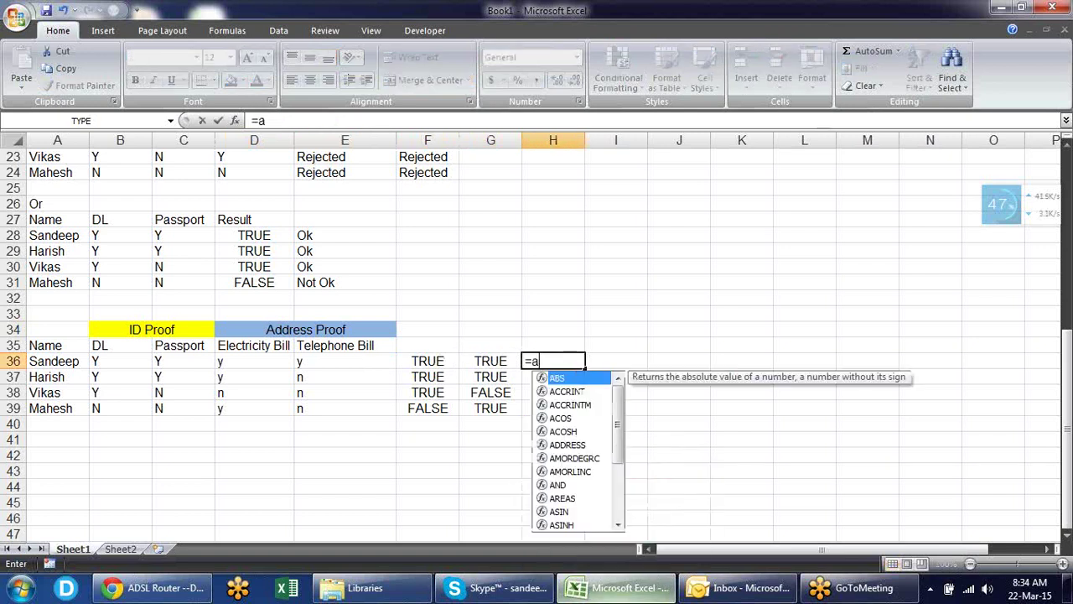
left_click(448, 362)
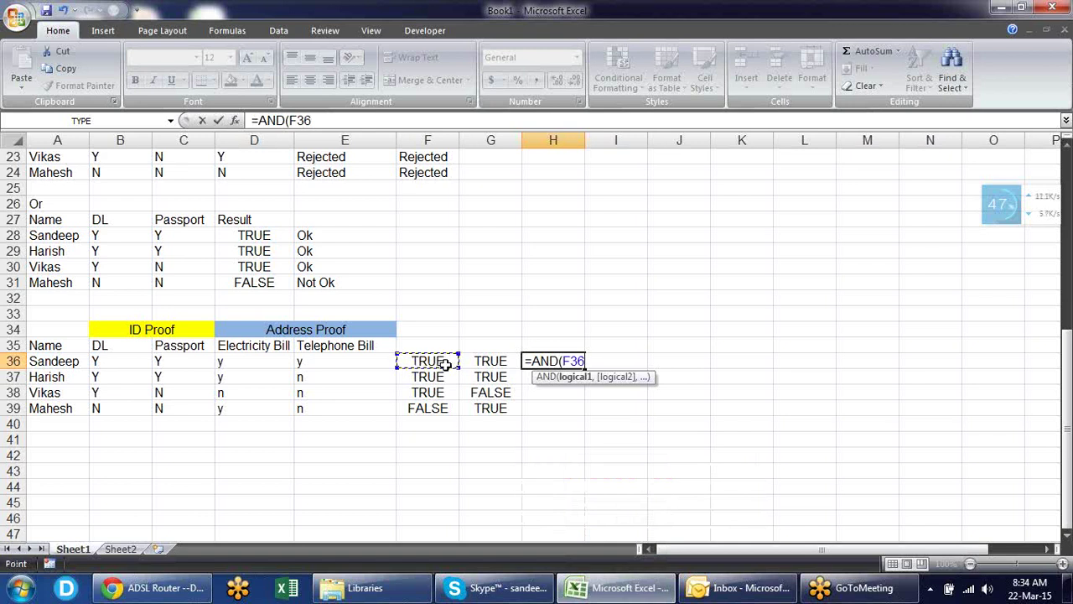
type(",")
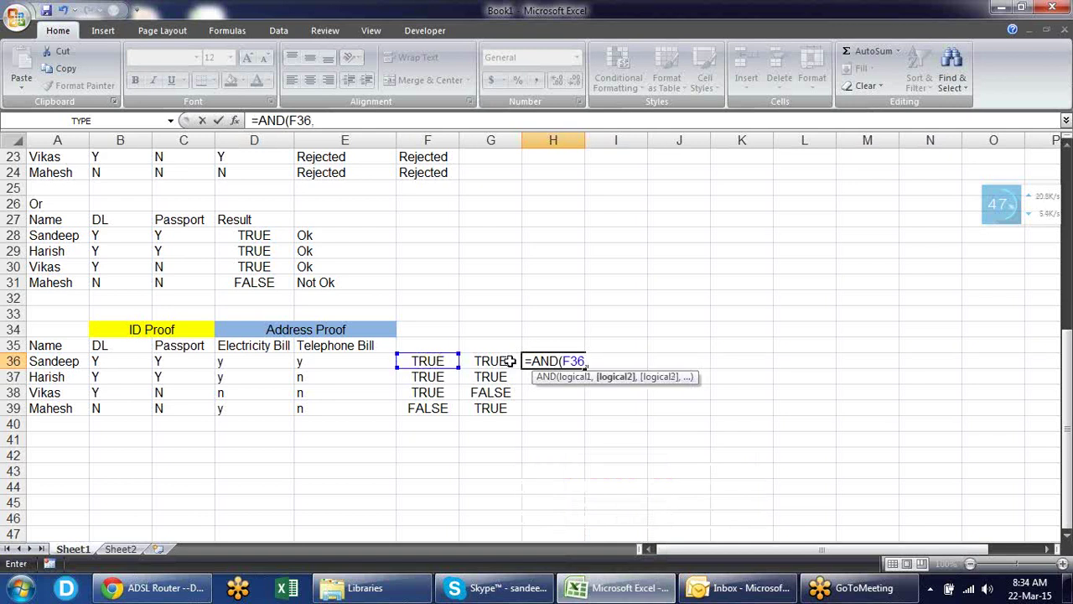
left_click(498, 362)
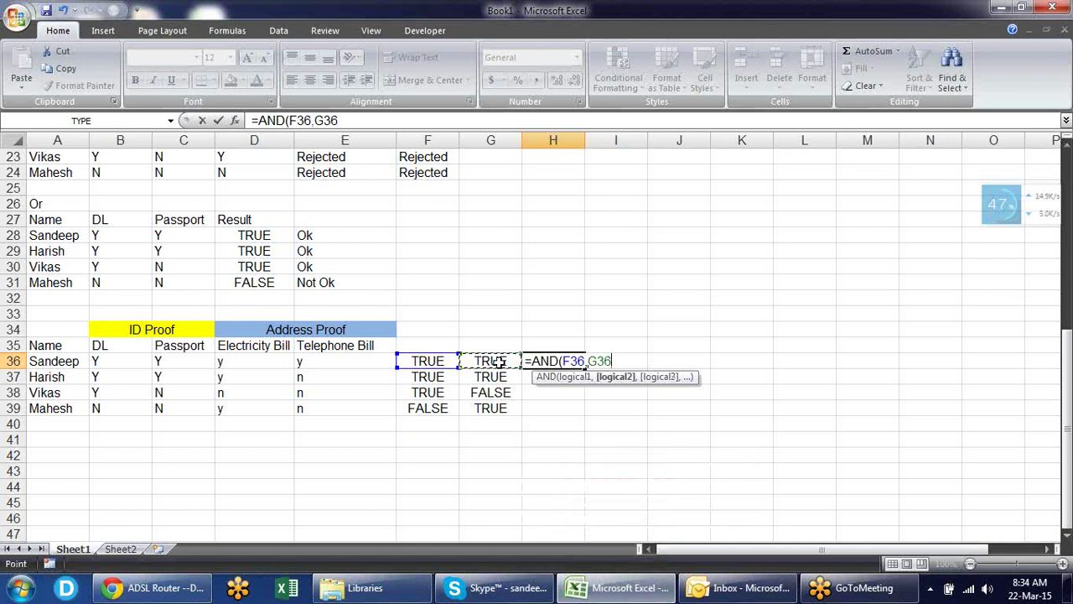
type(")")
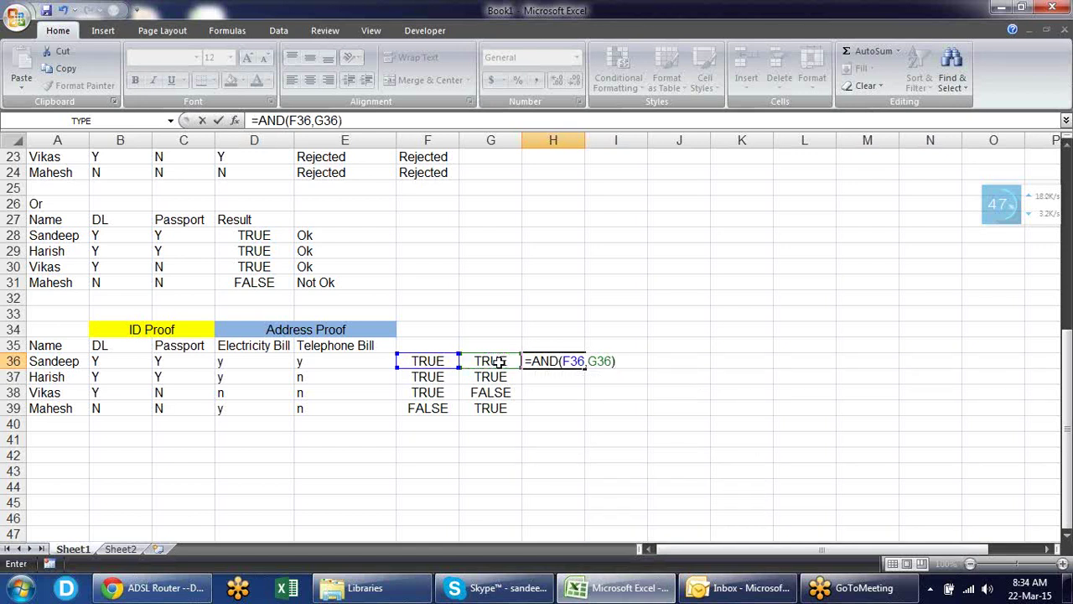
key("Return")
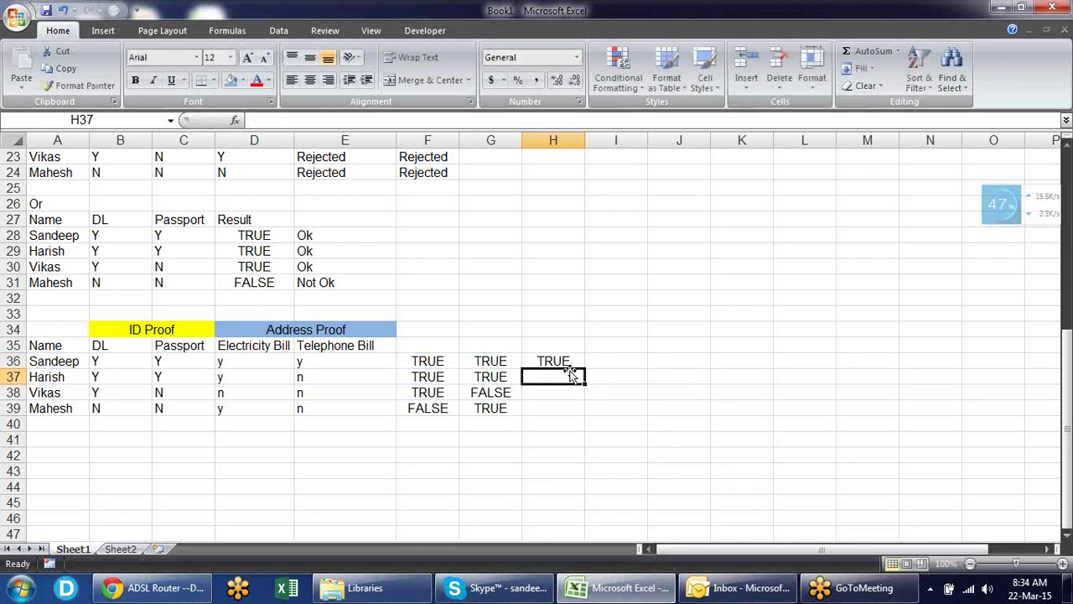
- Copy the AND formula down to H39 and review it in H36
left_click(565, 362)
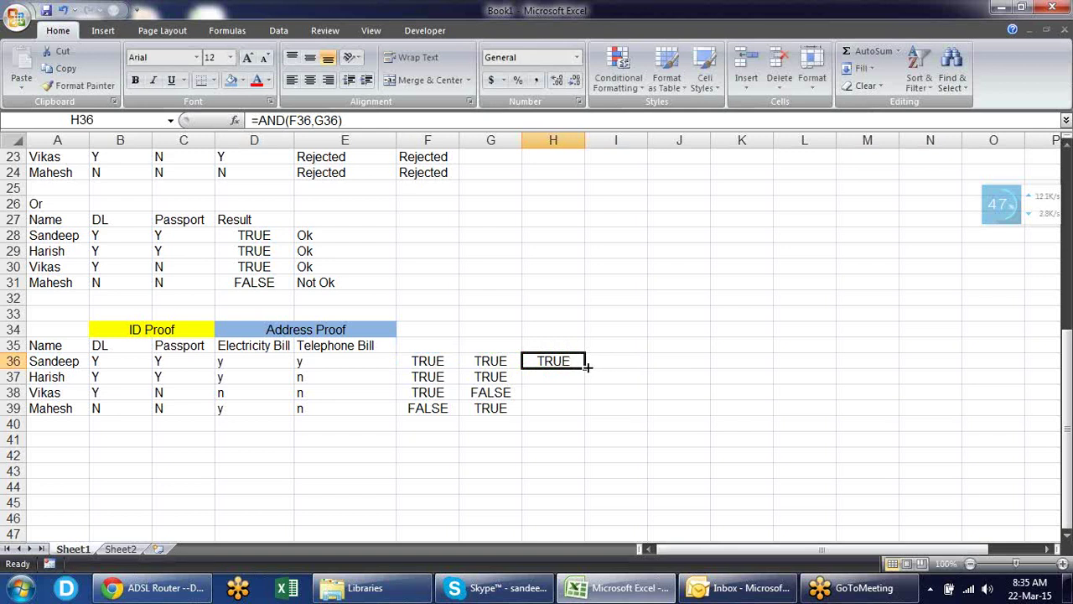
double_click(588, 367)
left_click(648, 377)
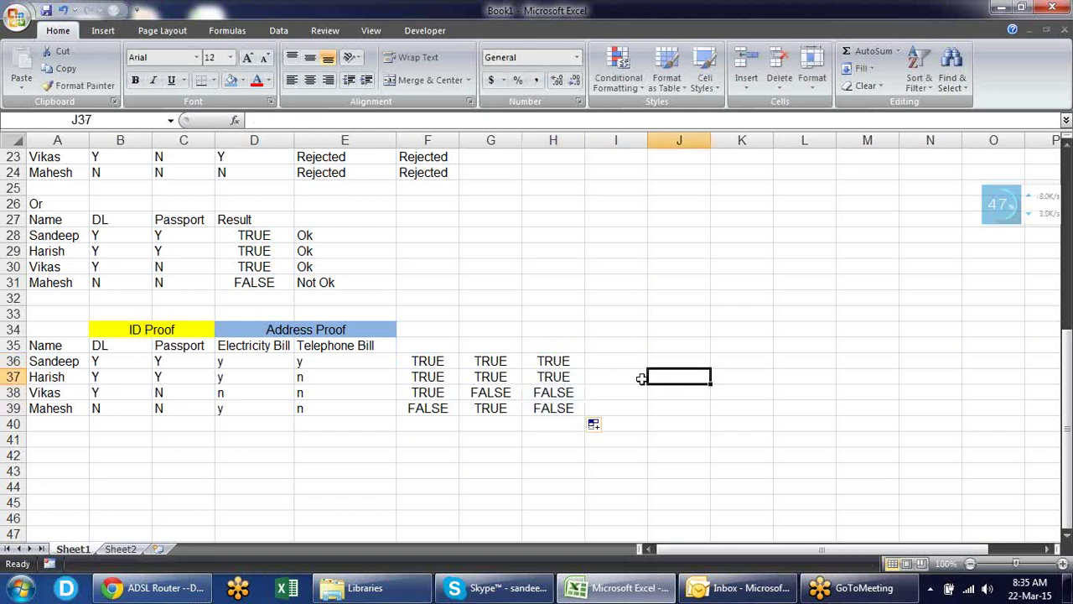
left_click(570, 360)
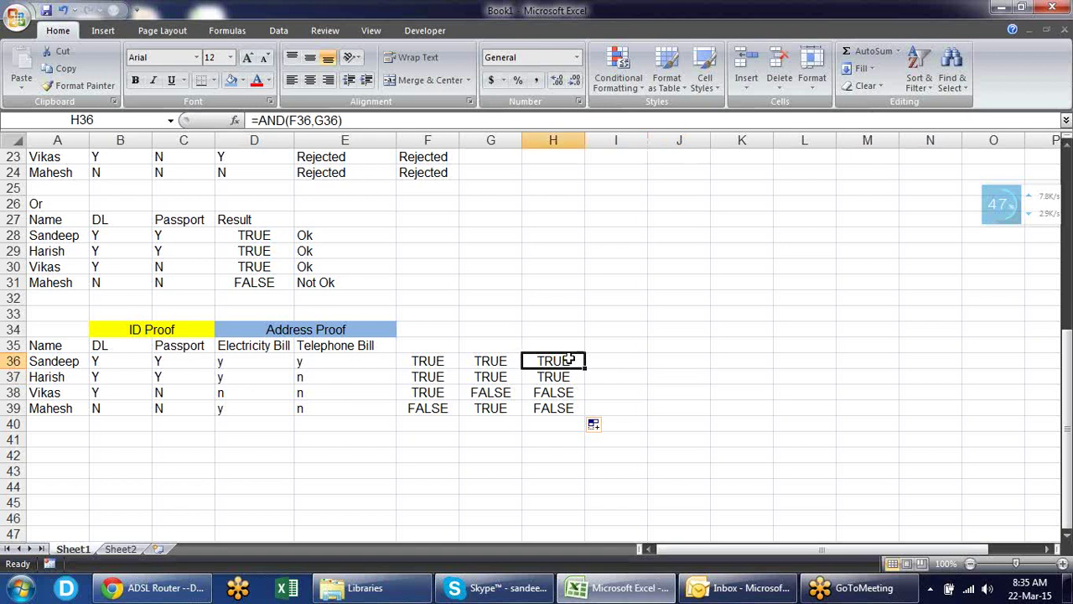
left_click(615, 363)
- Enter =IF(H36,"Ok","Not Ok") in I36, correcting the 'Not Oj' typo
type("=")
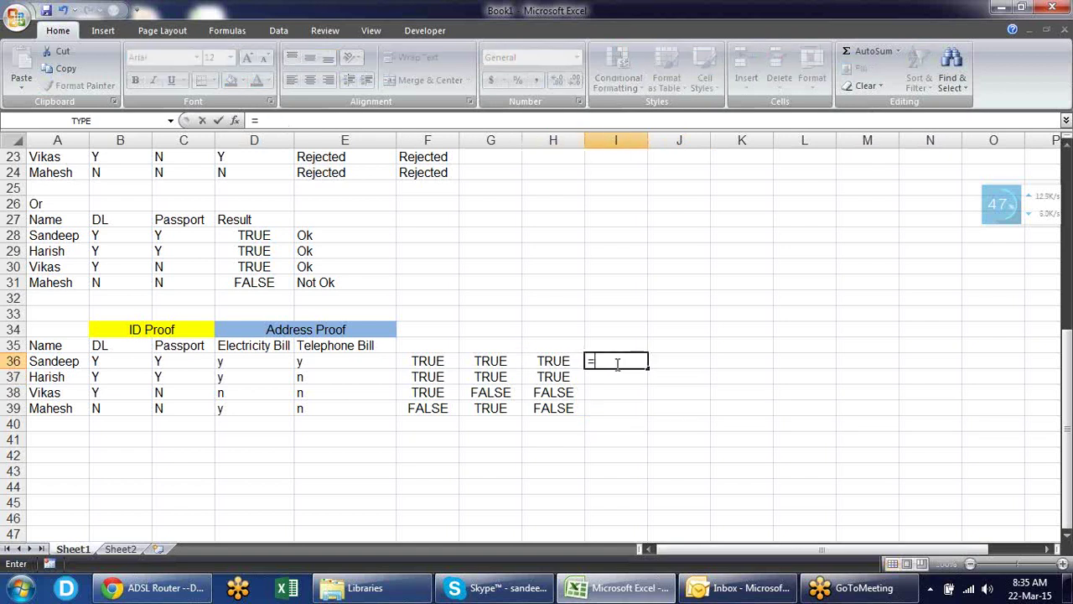
key("Escape")
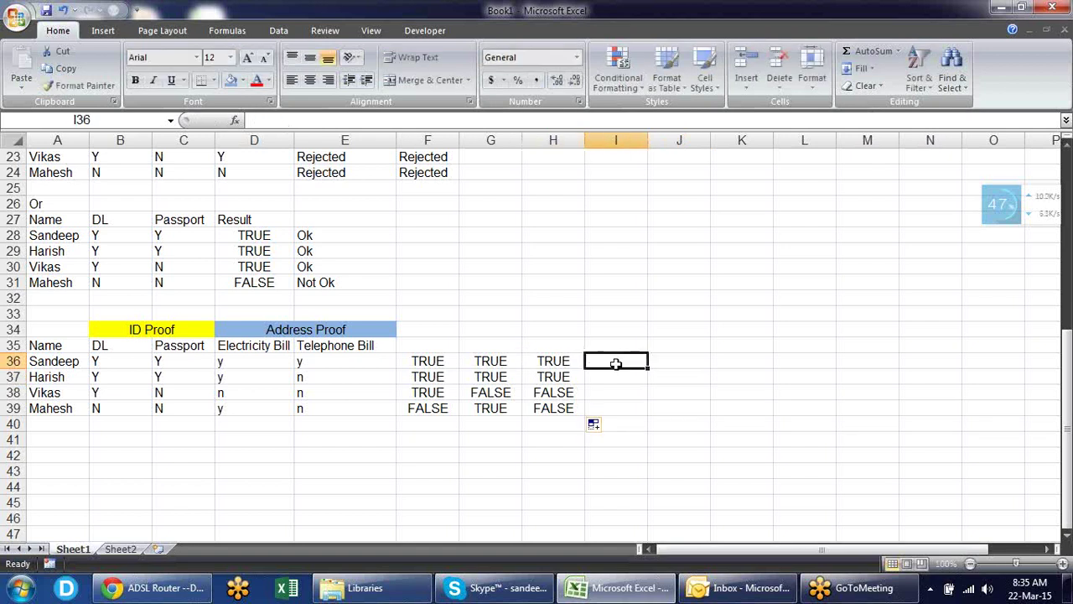
type("=if")
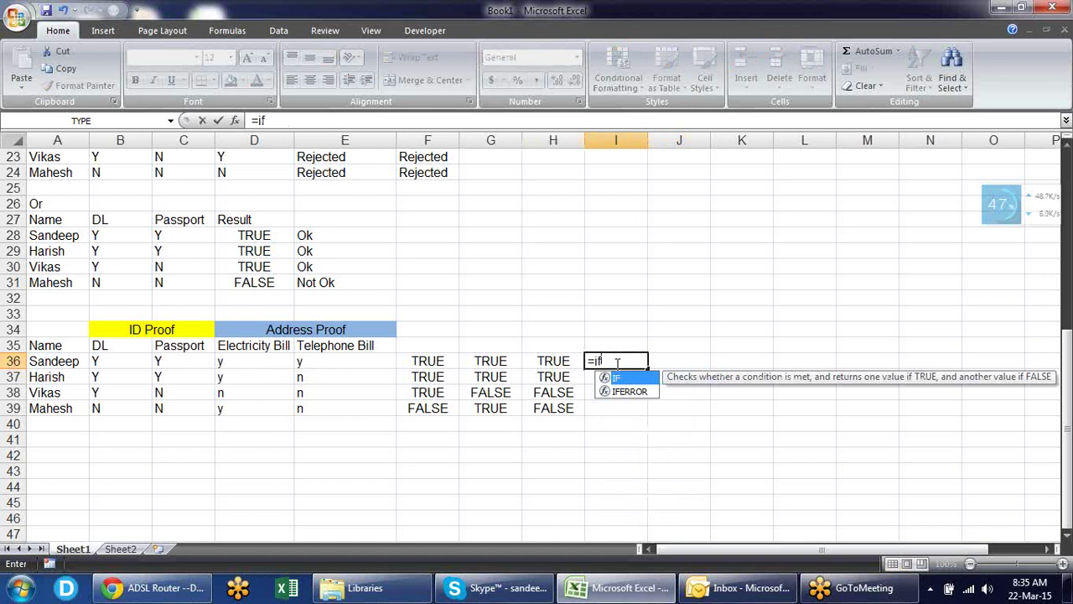
key("Tab")
left_click(553, 360)
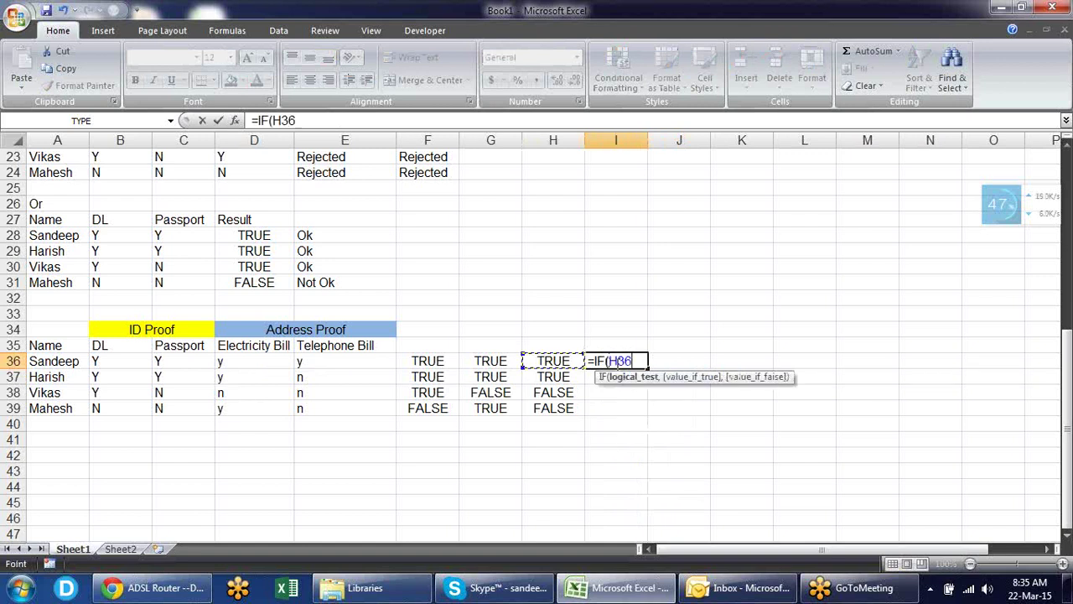
type(",")
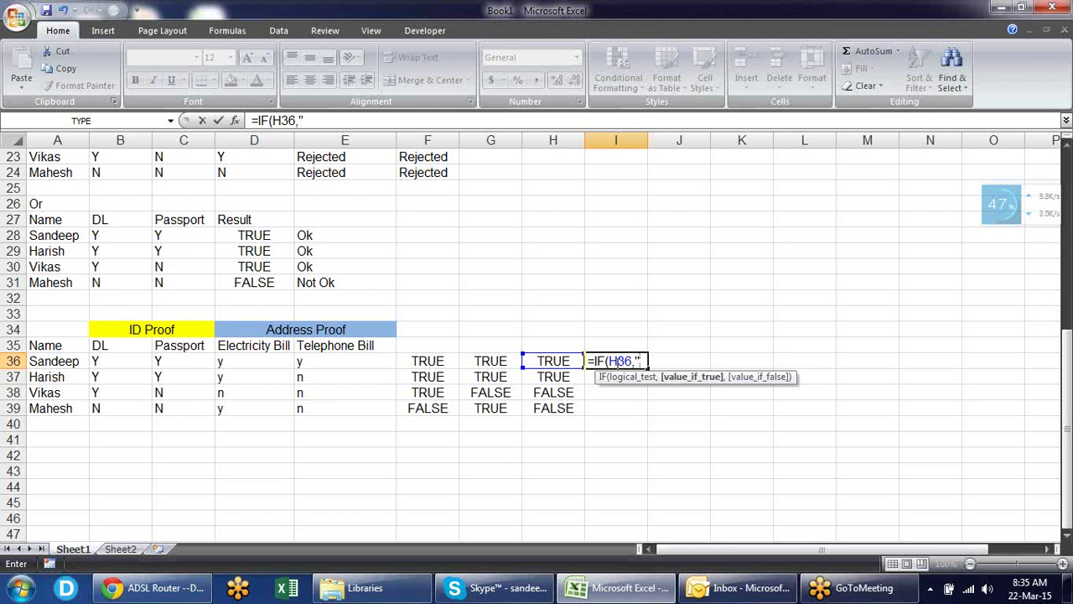
type("\"")
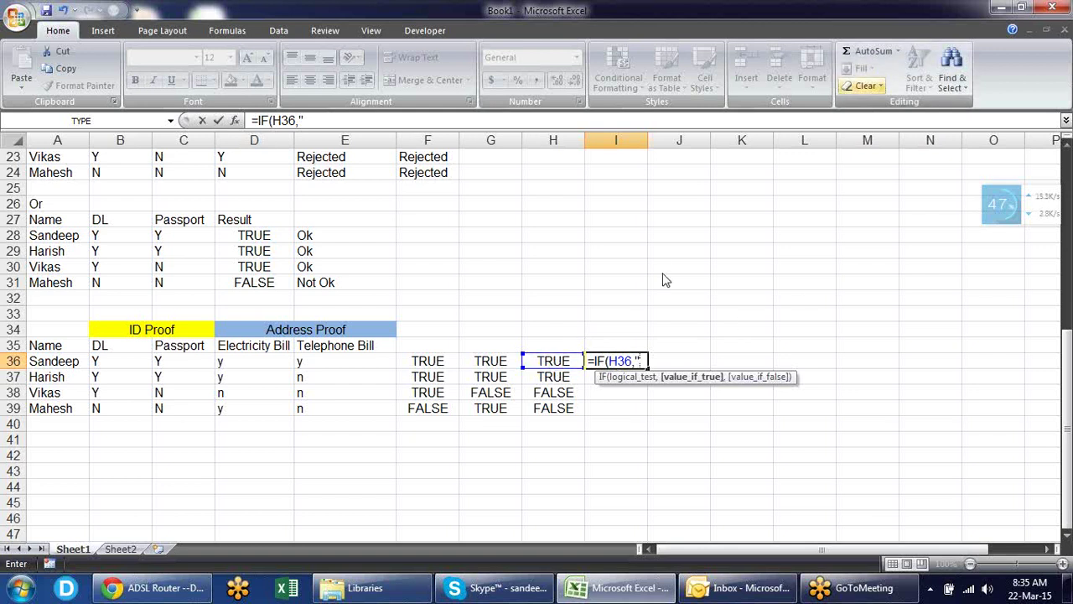
type("Ok\"")
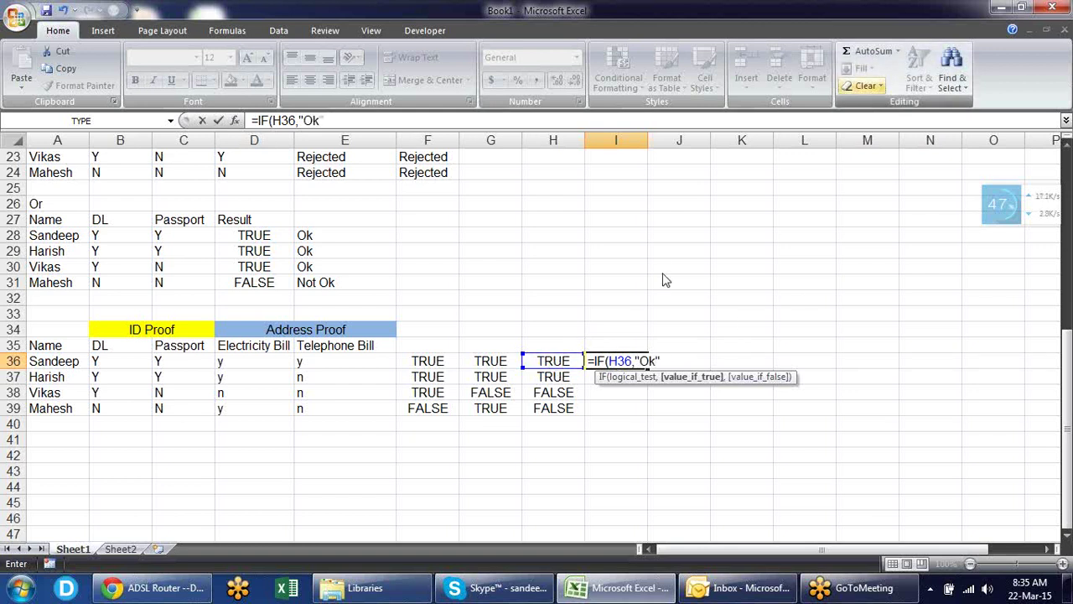
type(",\"")
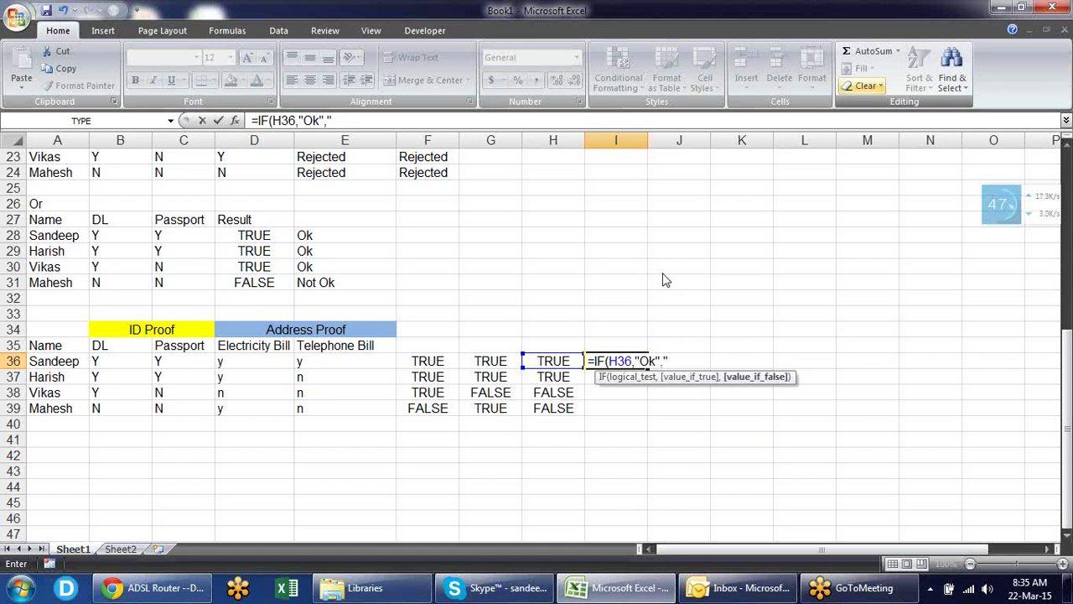
type("Not Oj\")")
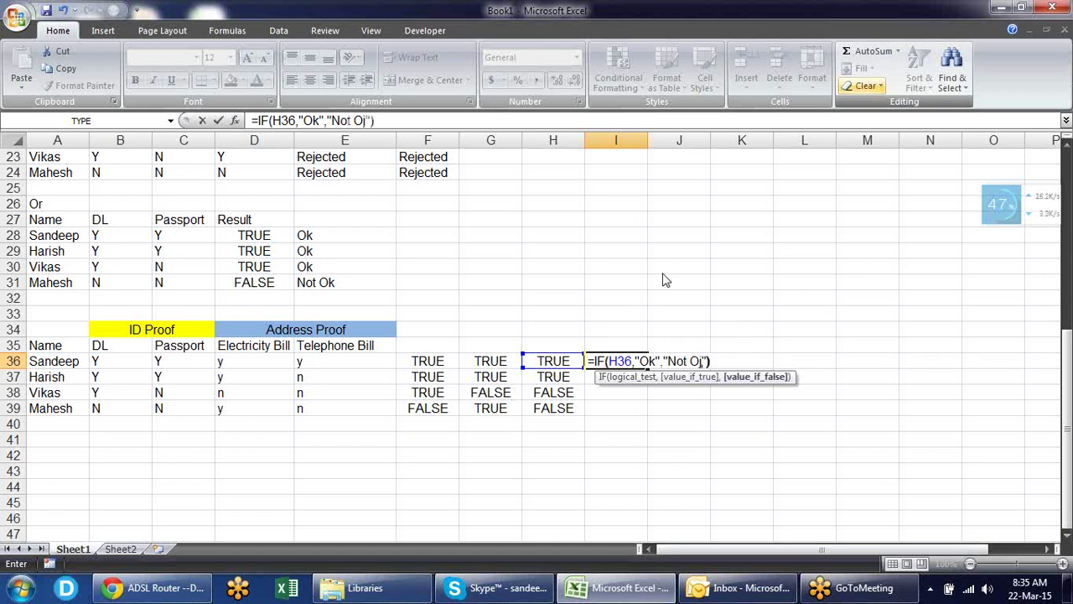
key("BackSpace")
key("BackSpace")
type("k\")")
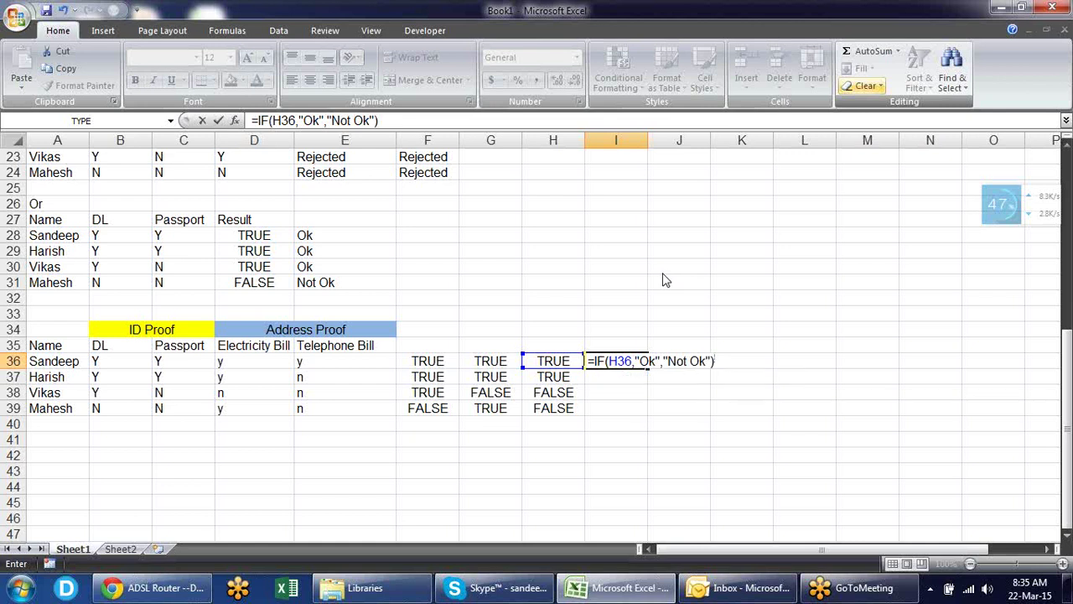
key("Return")
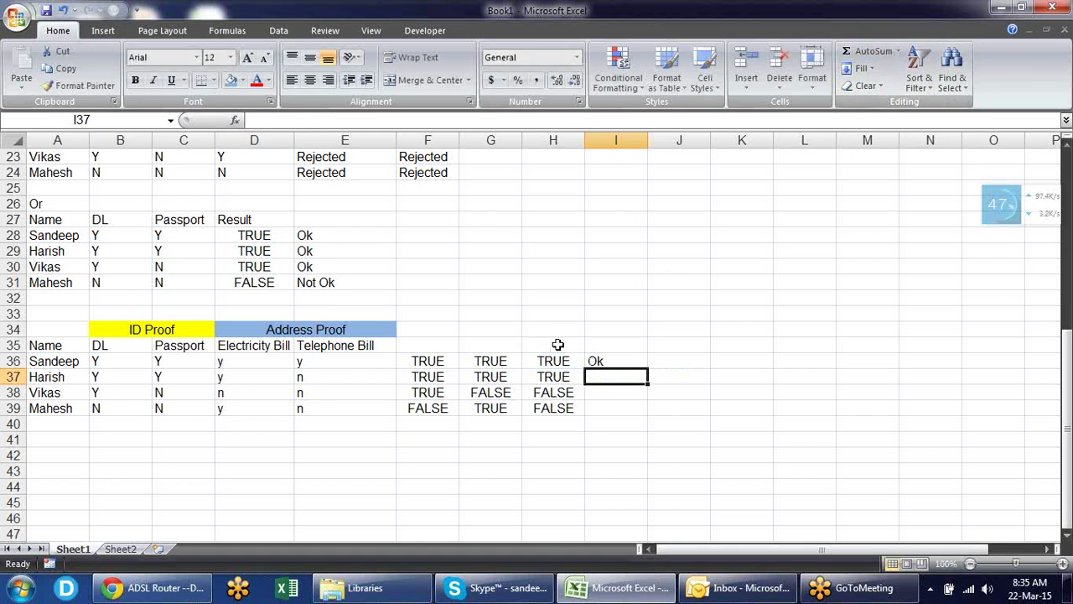
- Fill the IF formula down to I39 and show I36's formula for review
left_click(615, 359)
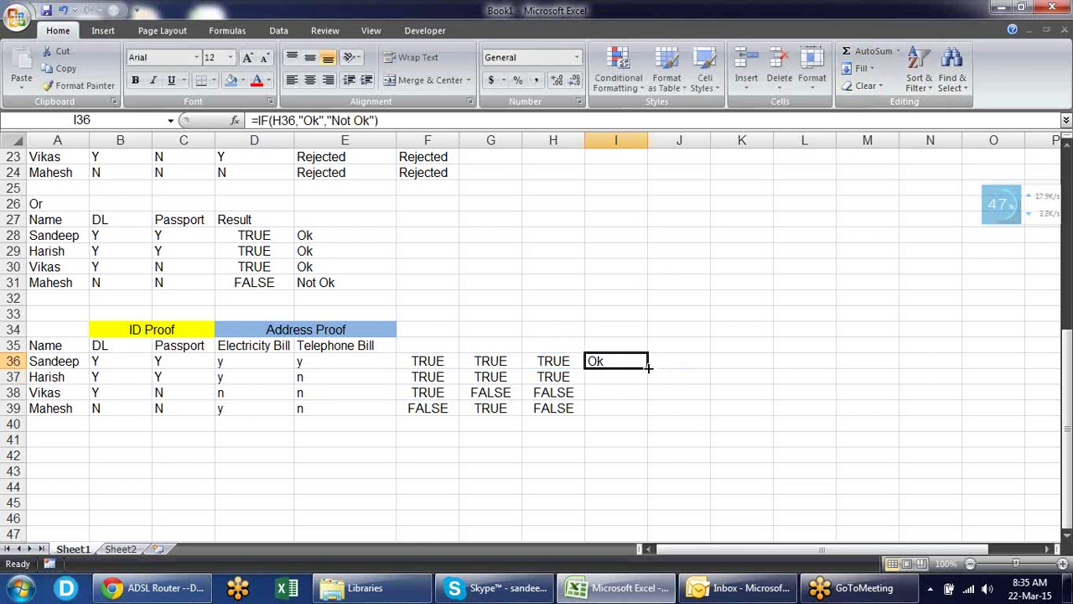
double_click(648, 367)
left_click(620, 363)
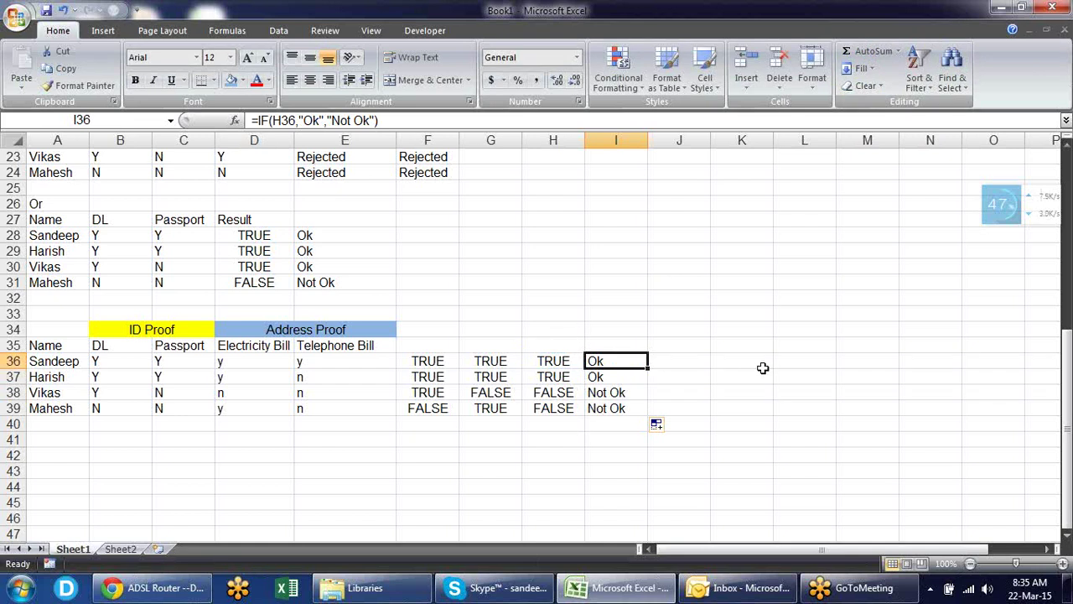
key("Left")
key("Left")
key("Left")
key("Left")
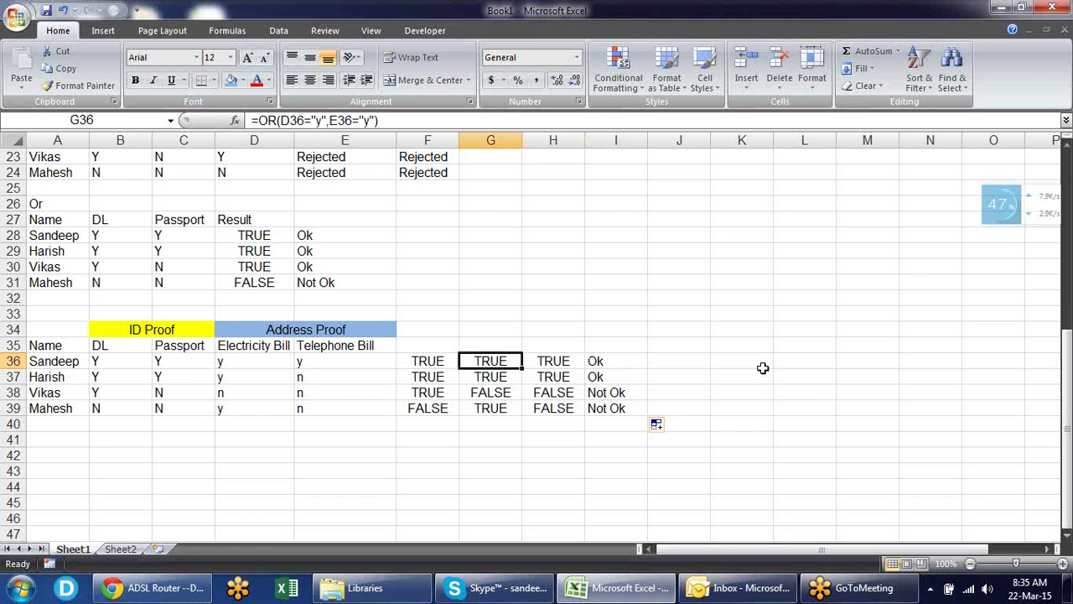
key("Right")
key("Right")
key("Right")
key("Right")
key("F2")
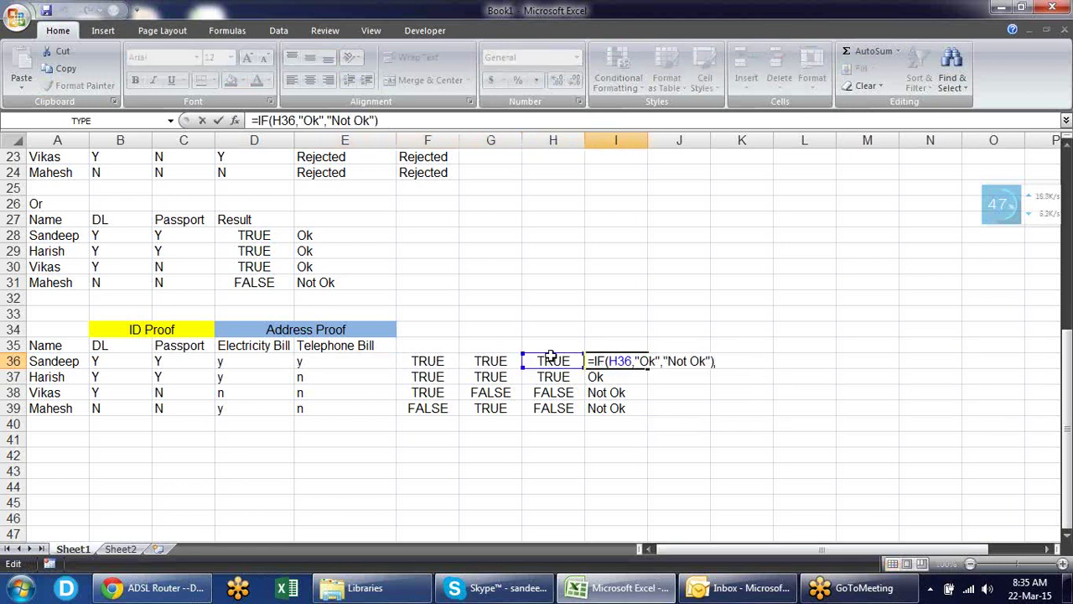
key("Escape")
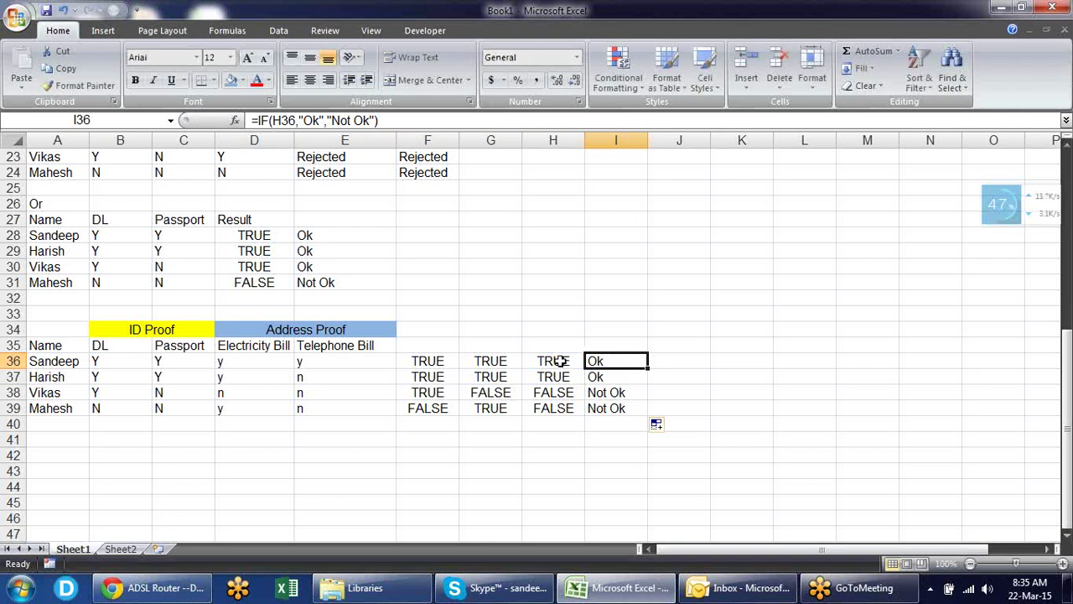
left_click(562, 361)
double_click(559, 361)
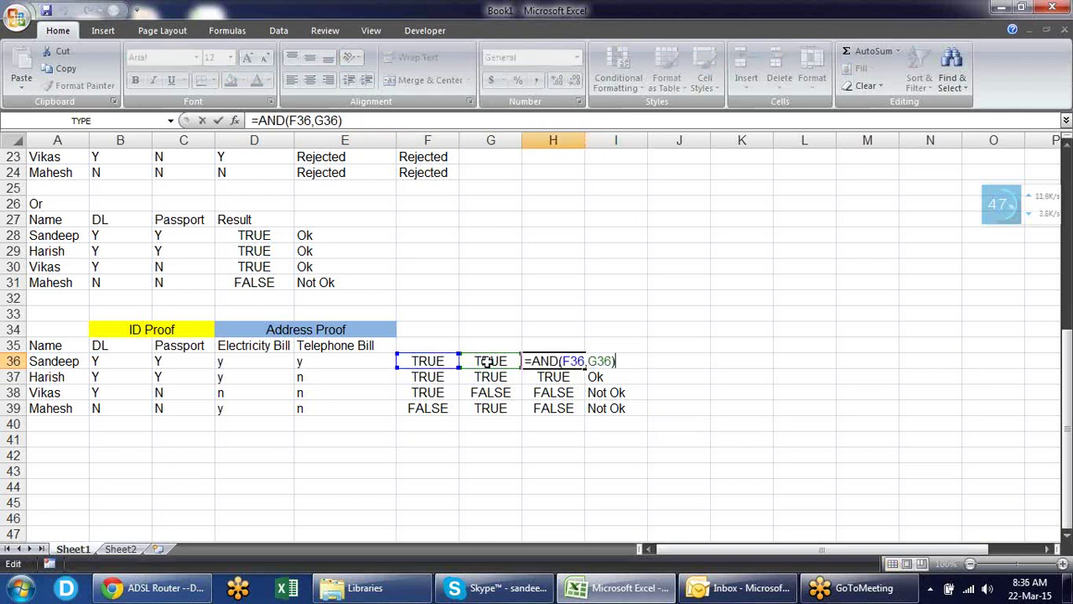
key("Escape")
left_click(440, 359)
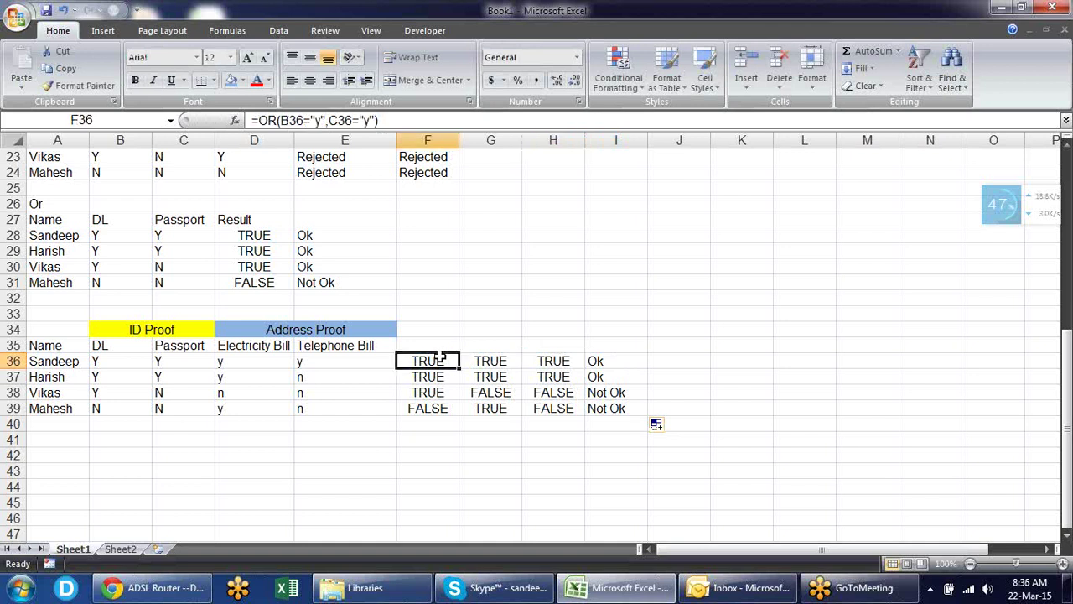
double_click(440, 359)
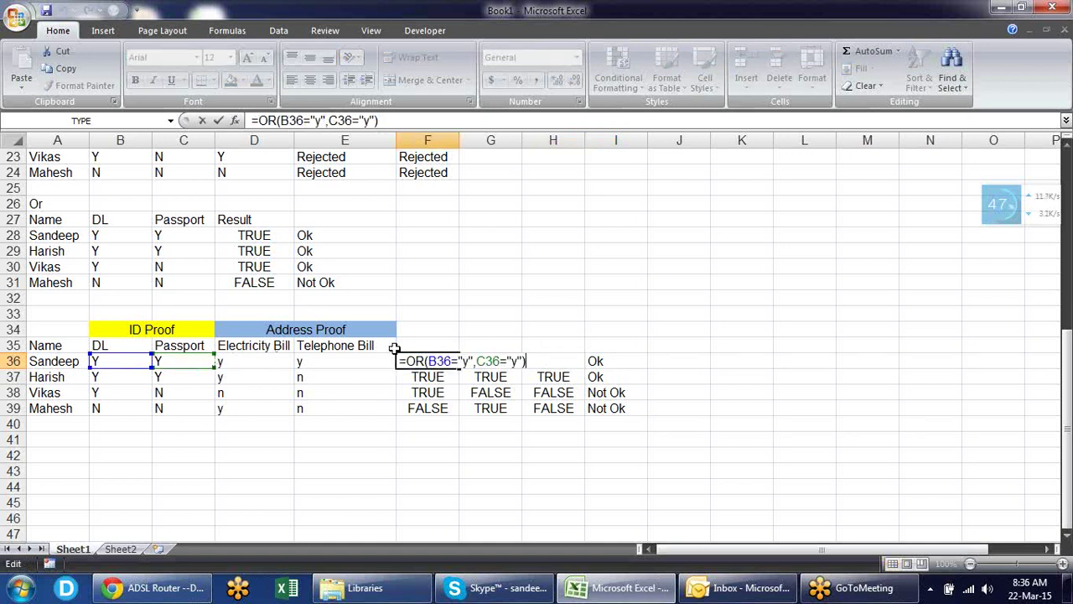
key("Escape")
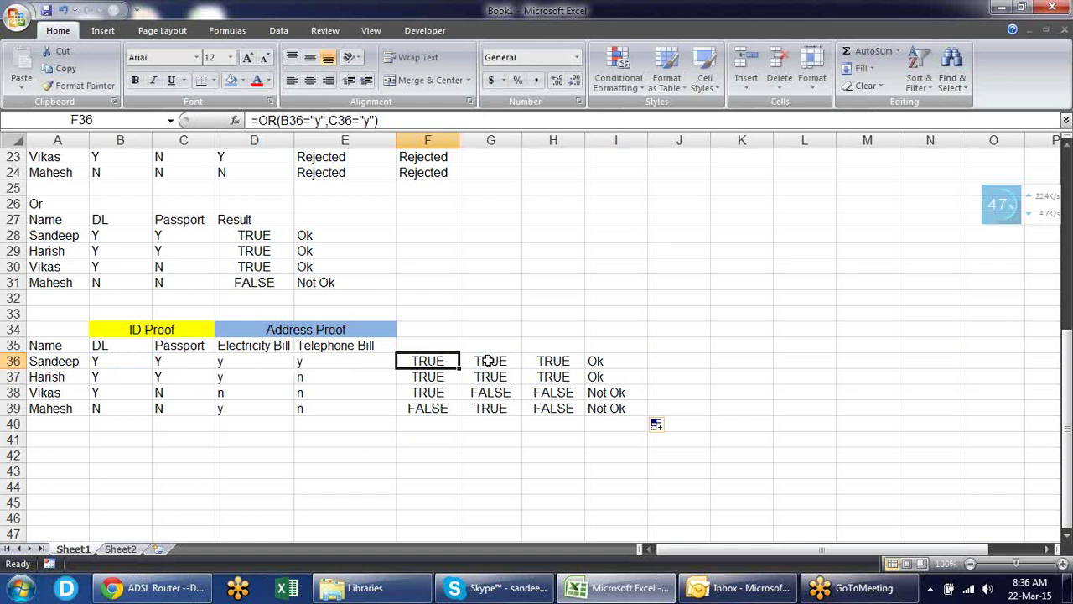
left_click(489, 360)
double_click(488, 361)
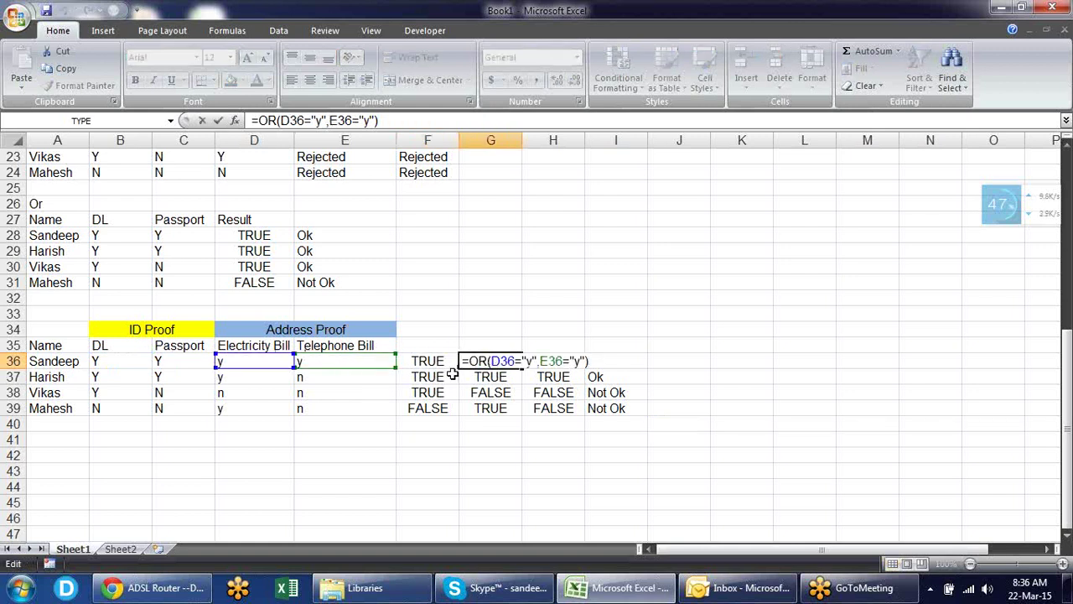
key("Escape")
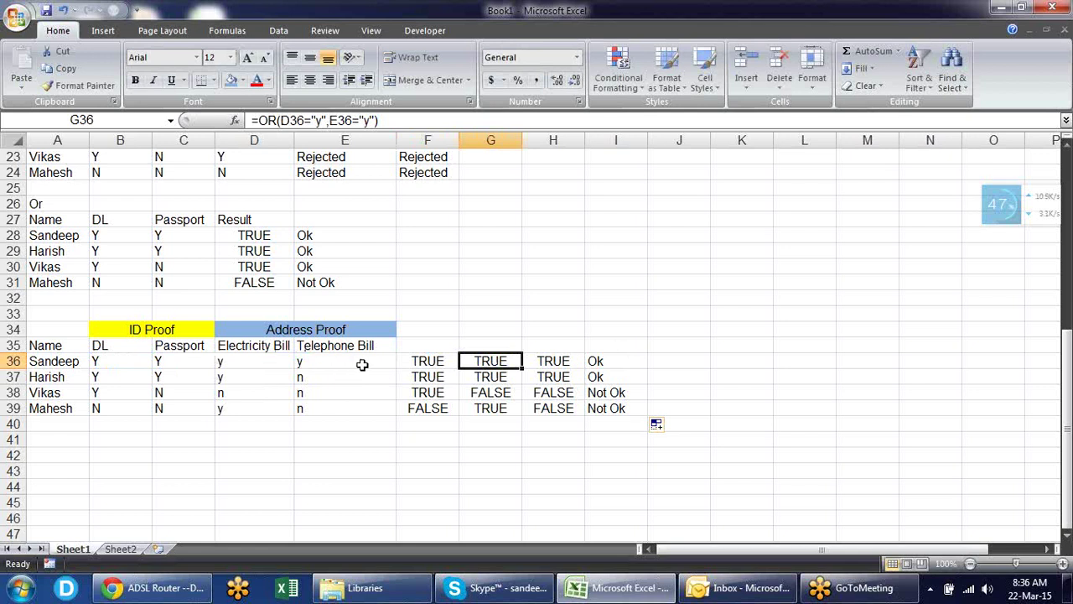
left_click(429, 361)
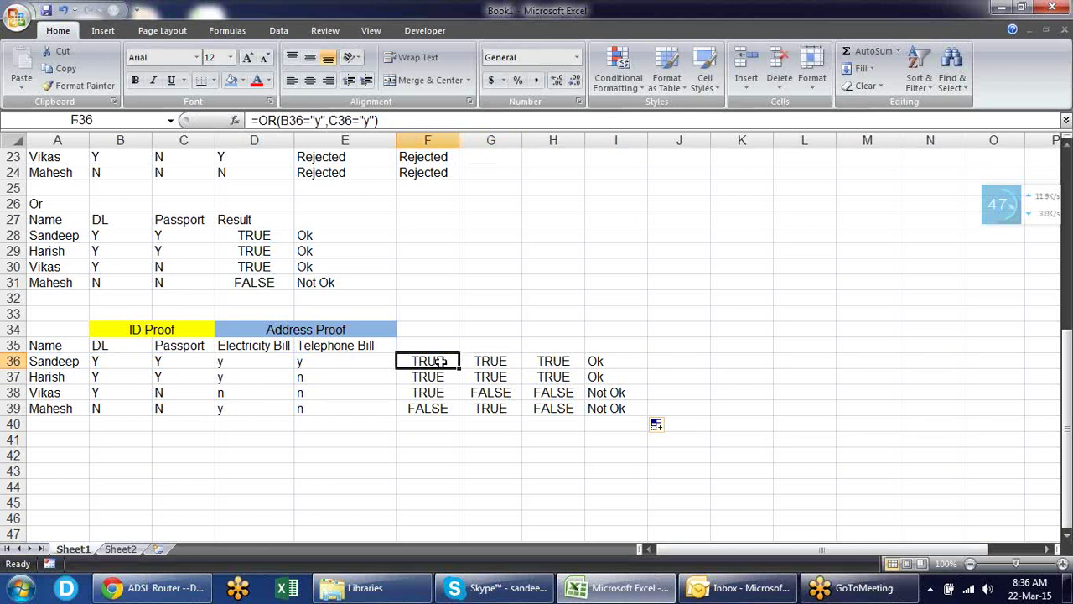
double_click(440, 361)
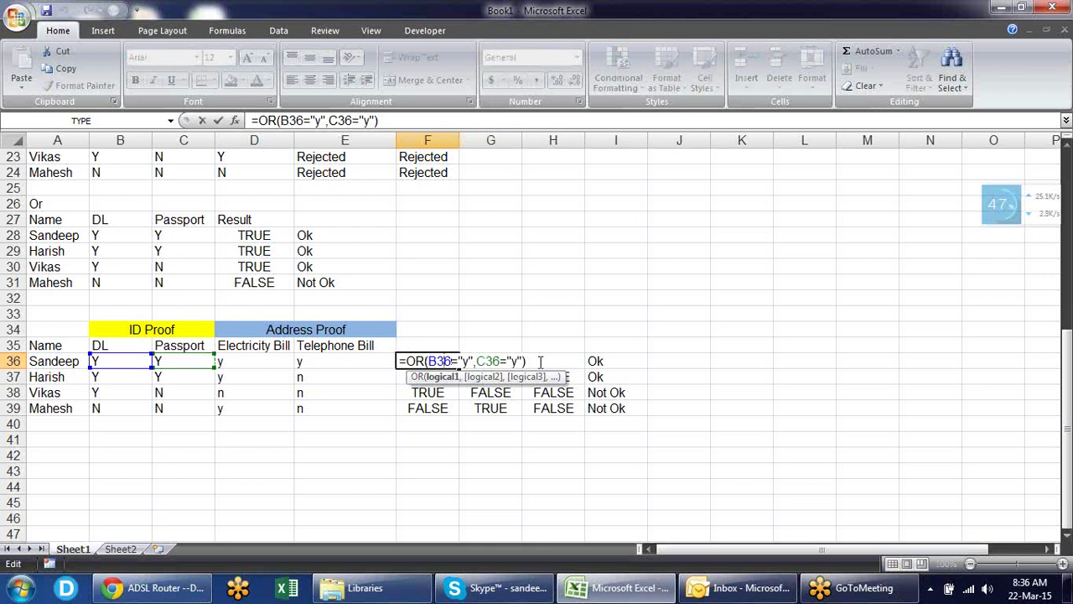
left_click_drag(542, 360, 416, 362)
left_click_drag(411, 361, 411, 361)
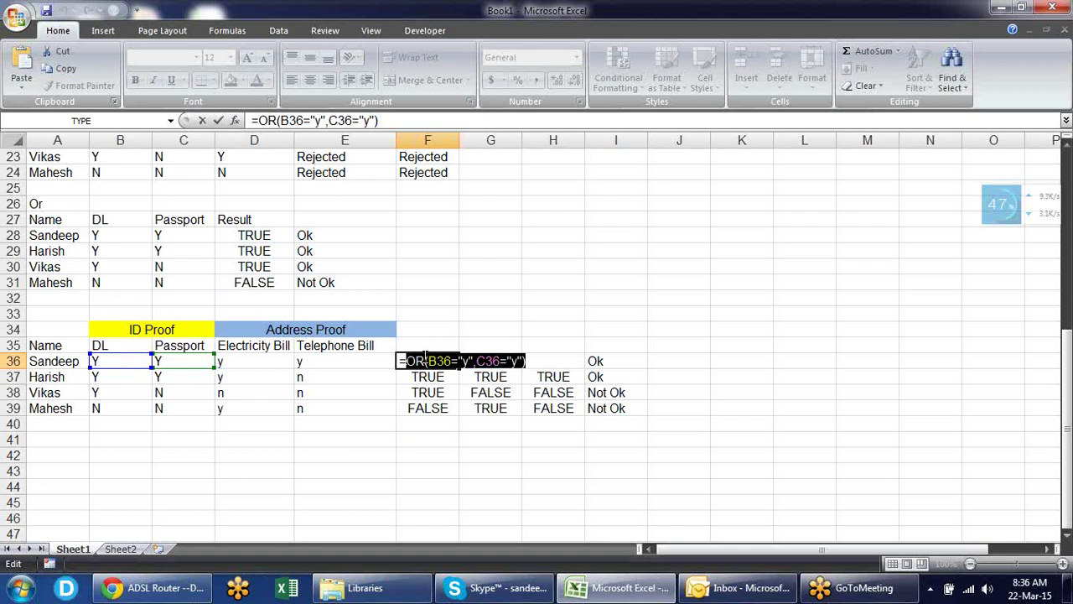
key("Escape")
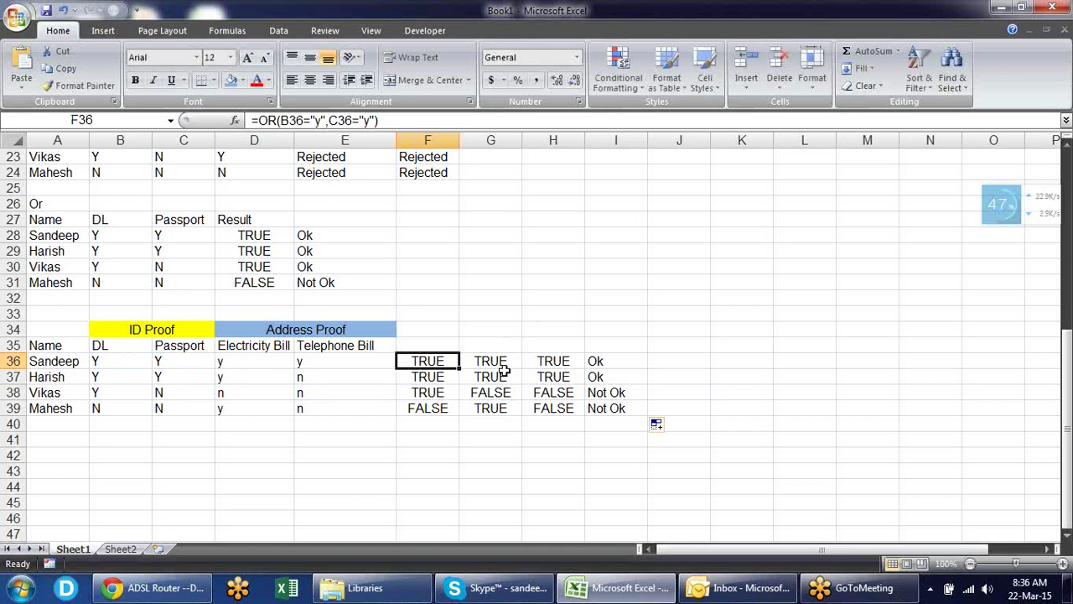
- Try typing OR(B36="y",C36="y") over F36 in H36's formula, then cancel the edit
double_click(543, 360)
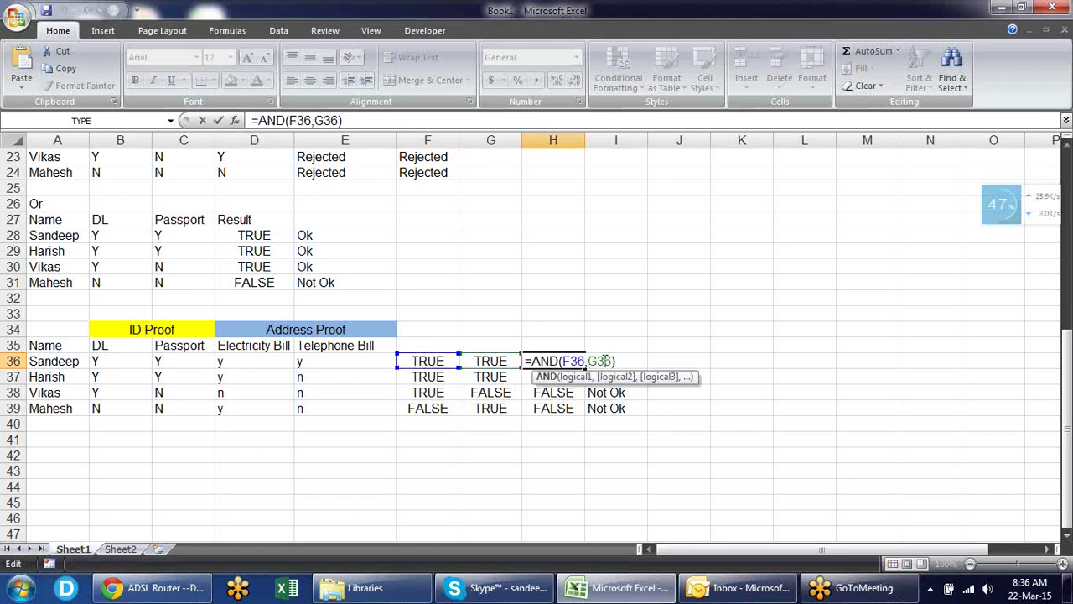
left_click_drag(585, 361, 563, 360)
type("OR(B36=\"y\",C36=\"y\")")
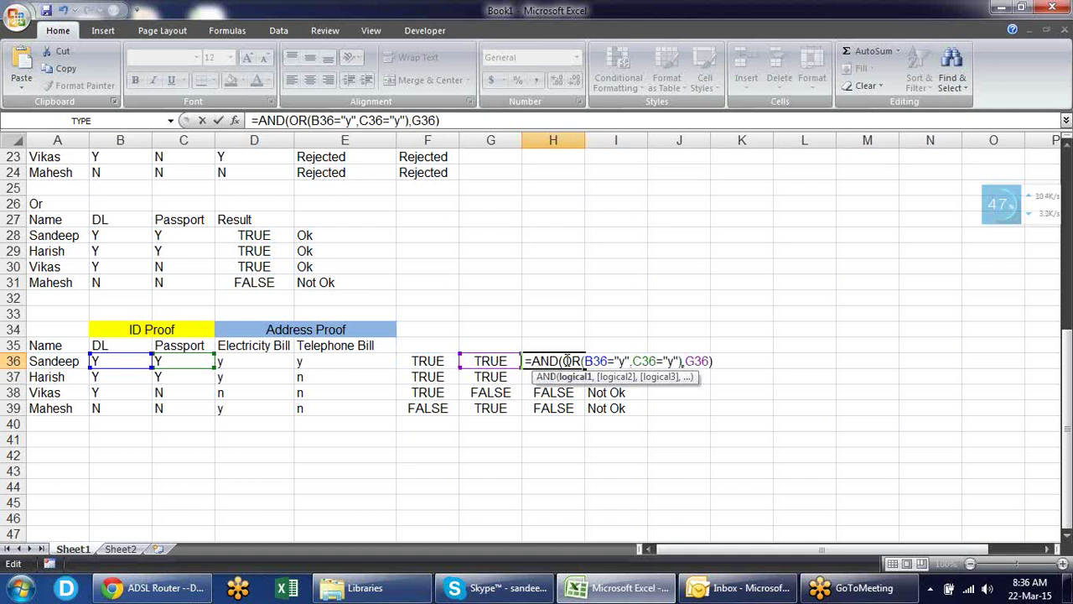
key("Escape")
double_click(534, 368)
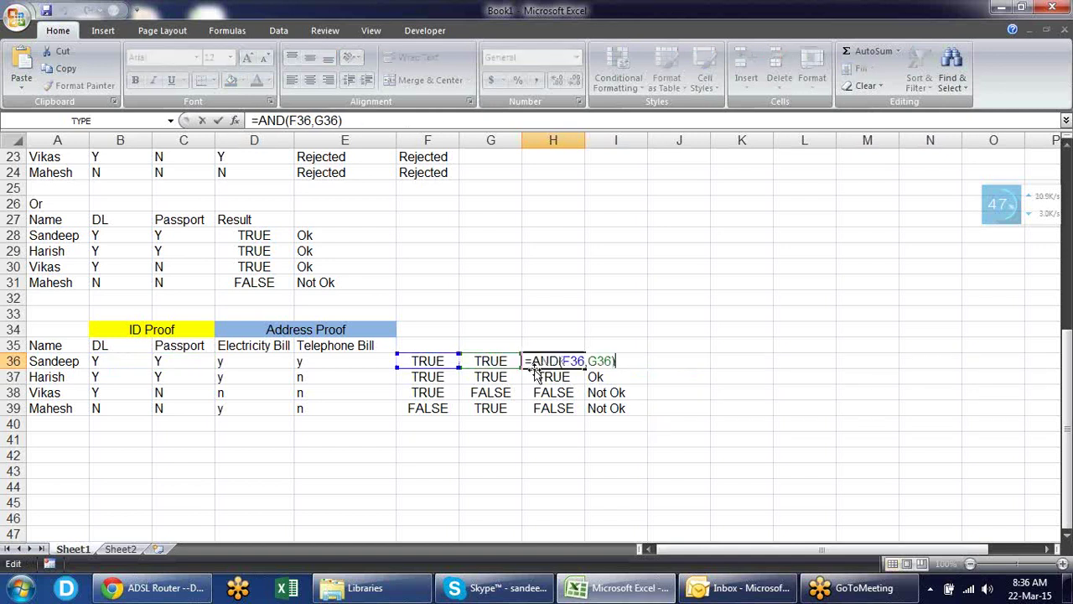
key("Escape")
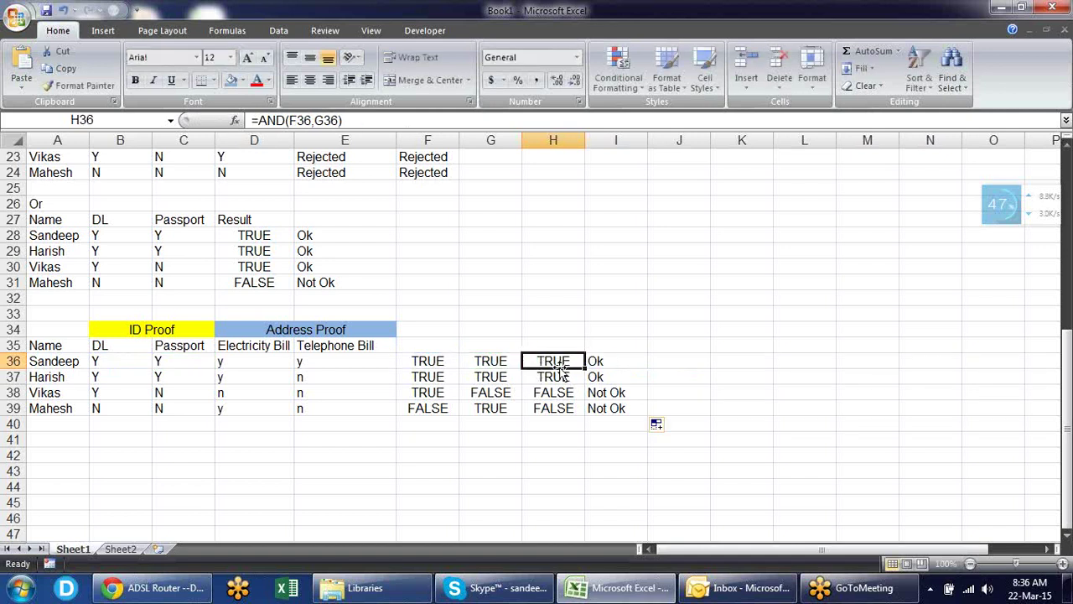
- Paste the OR expression over F36, making H36 =AND(OR(B36="y",C36="y"),G36)
double_click(560, 370)
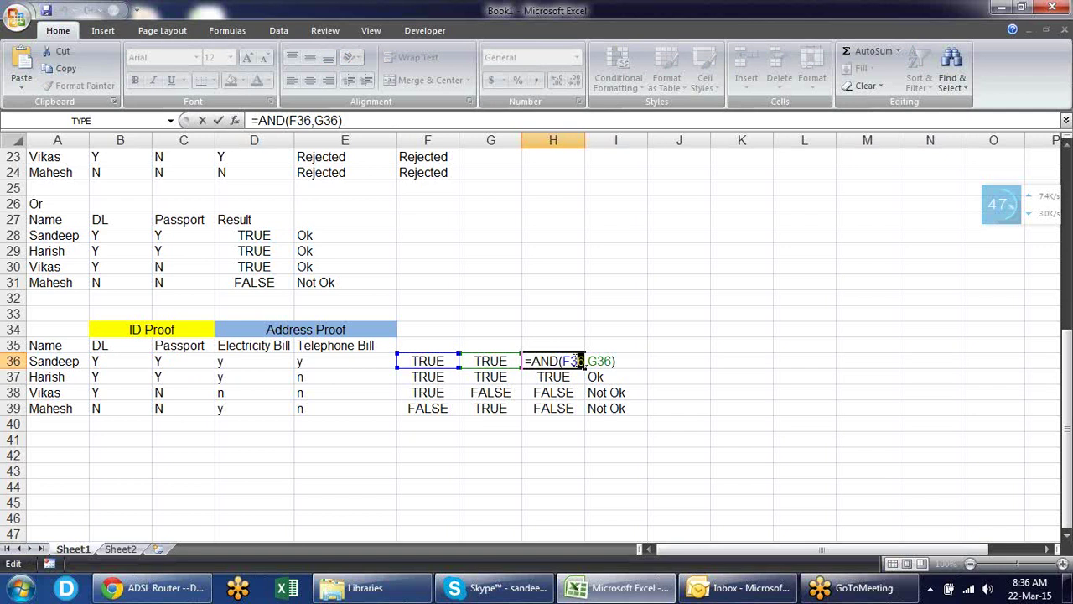
left_click_drag(579, 360, 559, 360)
type("OR(B36=\"y\",C36=\"y\")")
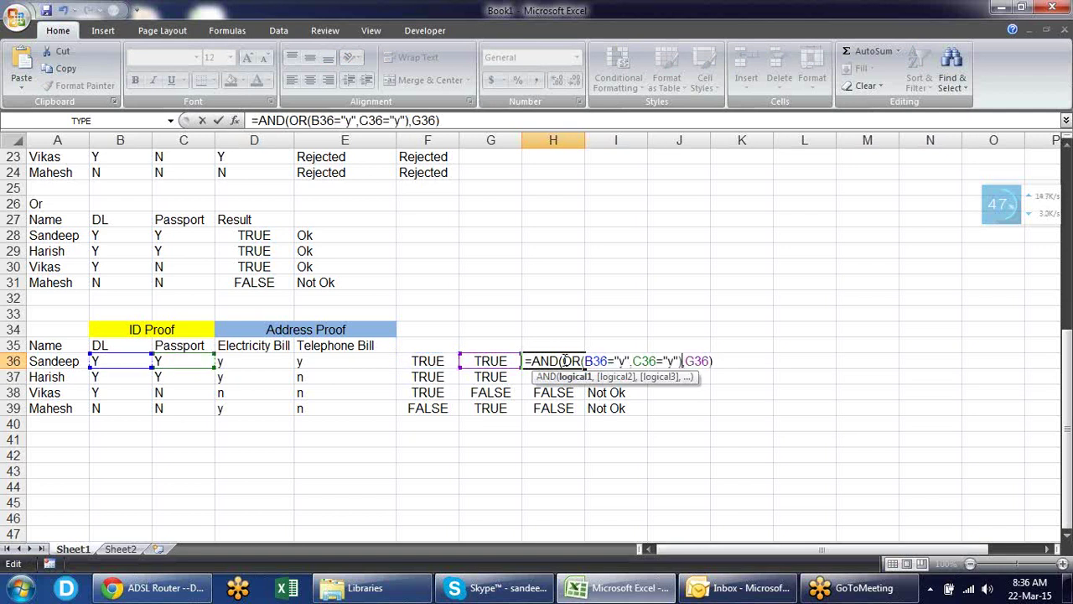
key("Return")
left_click(564, 360)
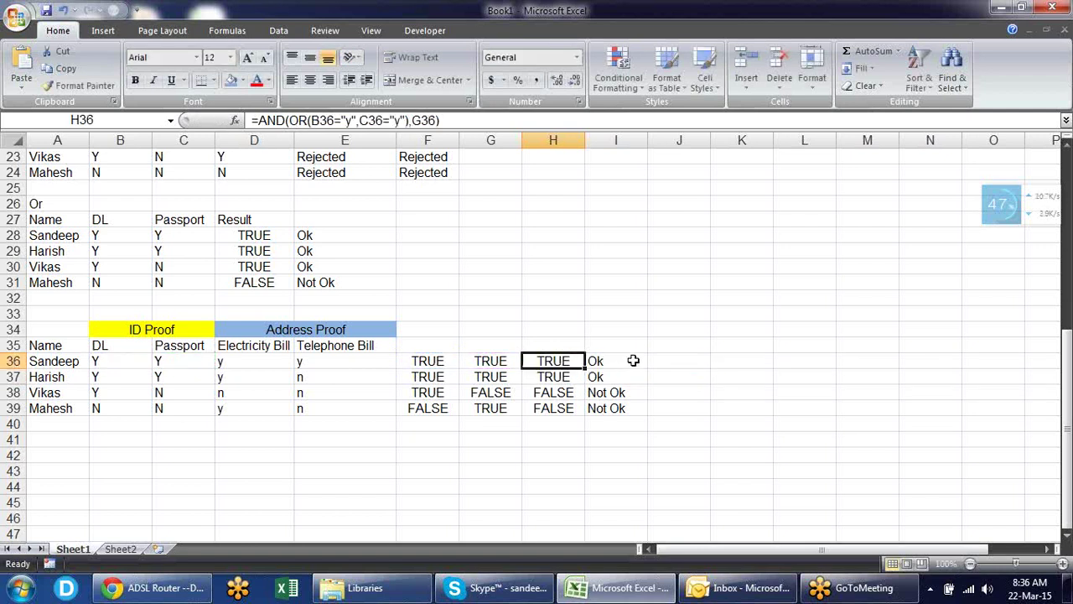
double_click(560, 357)
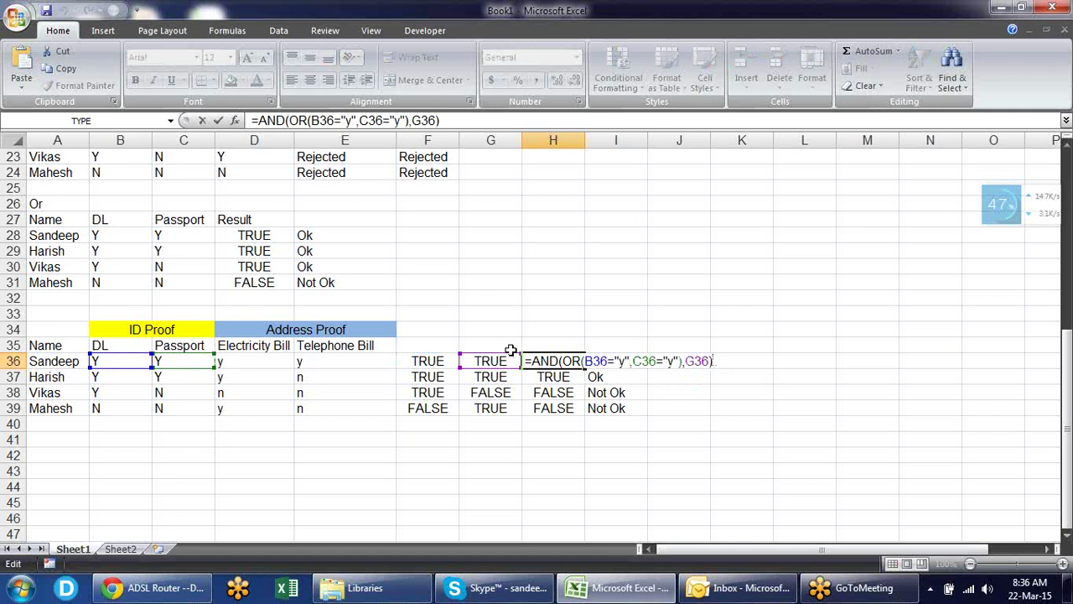
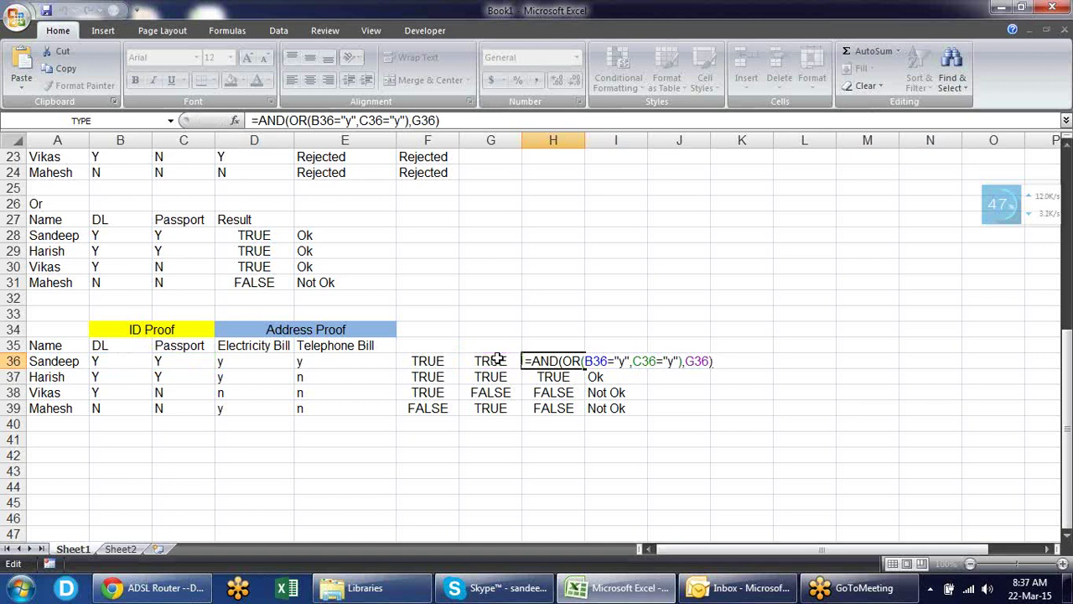
- Replace the G36 reference in H36 with OR(D36="y",E36="y") copied from G36's formula
key("Escape")
double_click(497, 360)
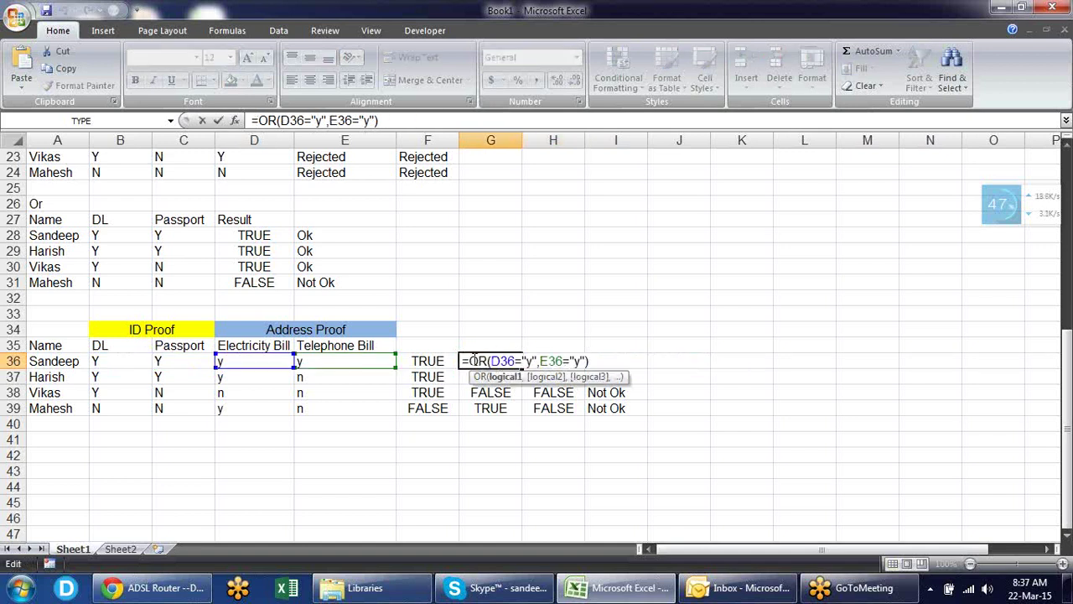
left_click_drag(471, 360, 606, 354)
key("ctrl+c")
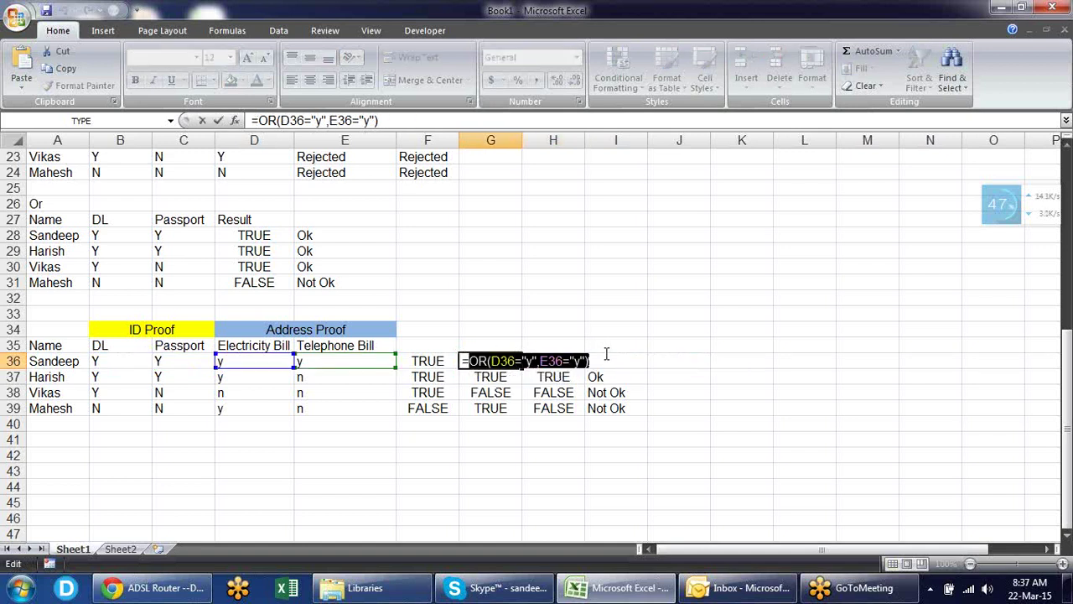
key("Escape")
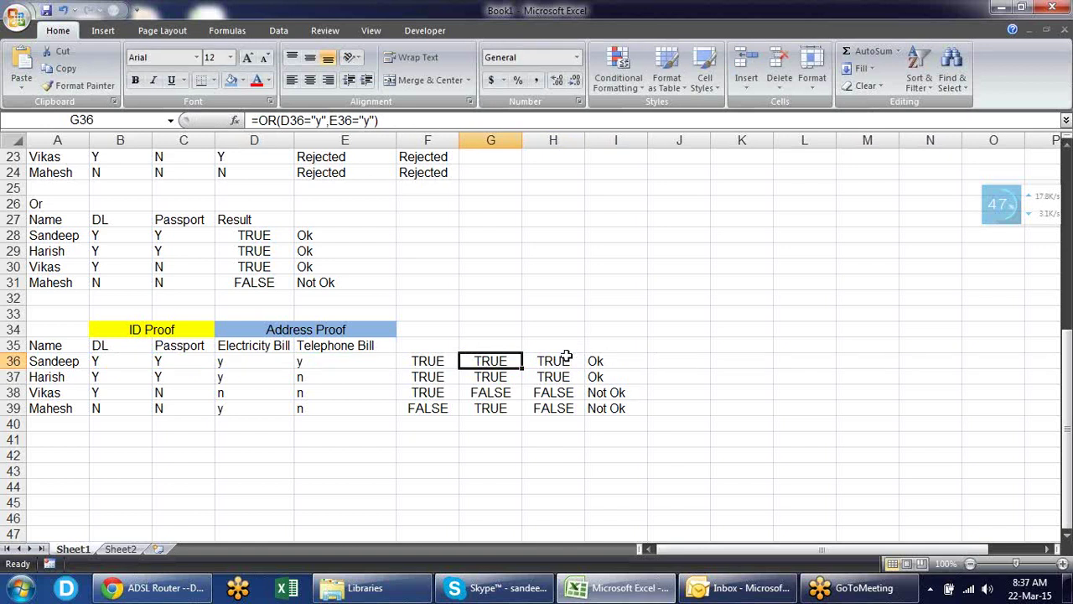
double_click(568, 360)
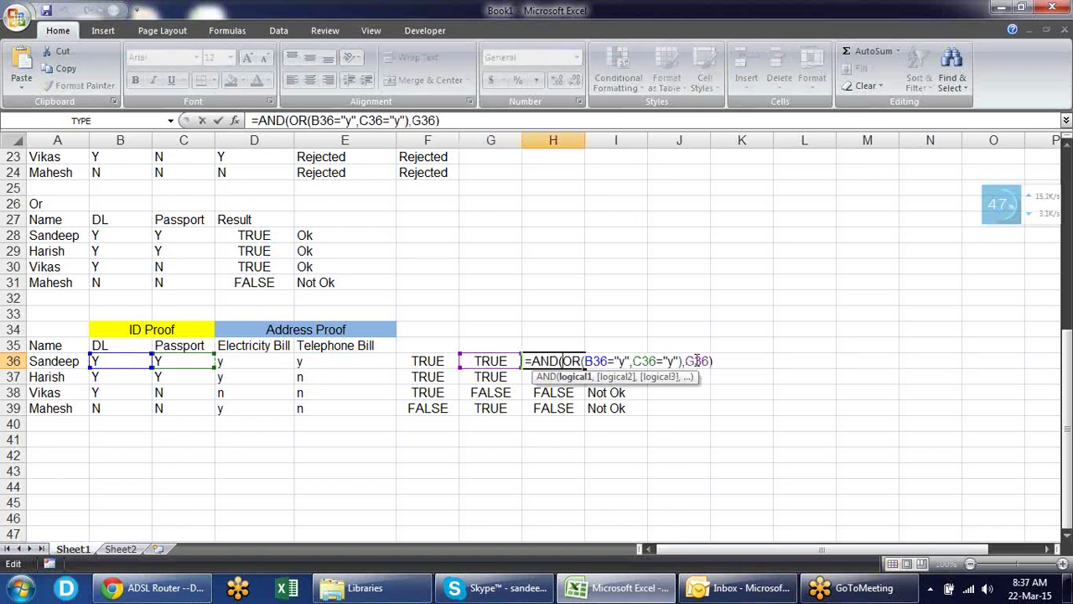
left_click_drag(686, 361, 708, 359)
key("ctrl+v")
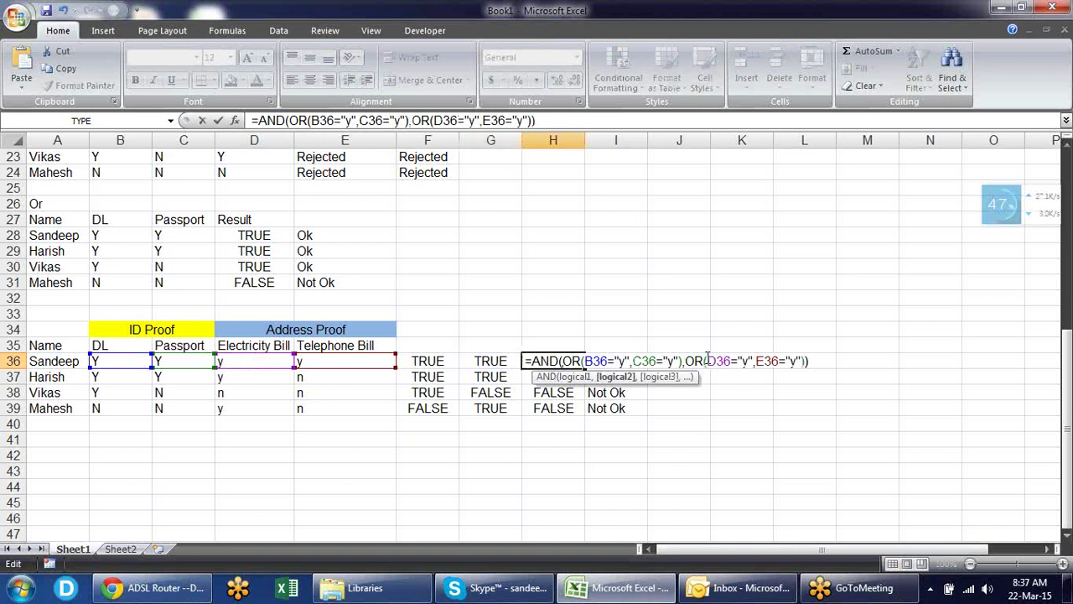
key("Return")
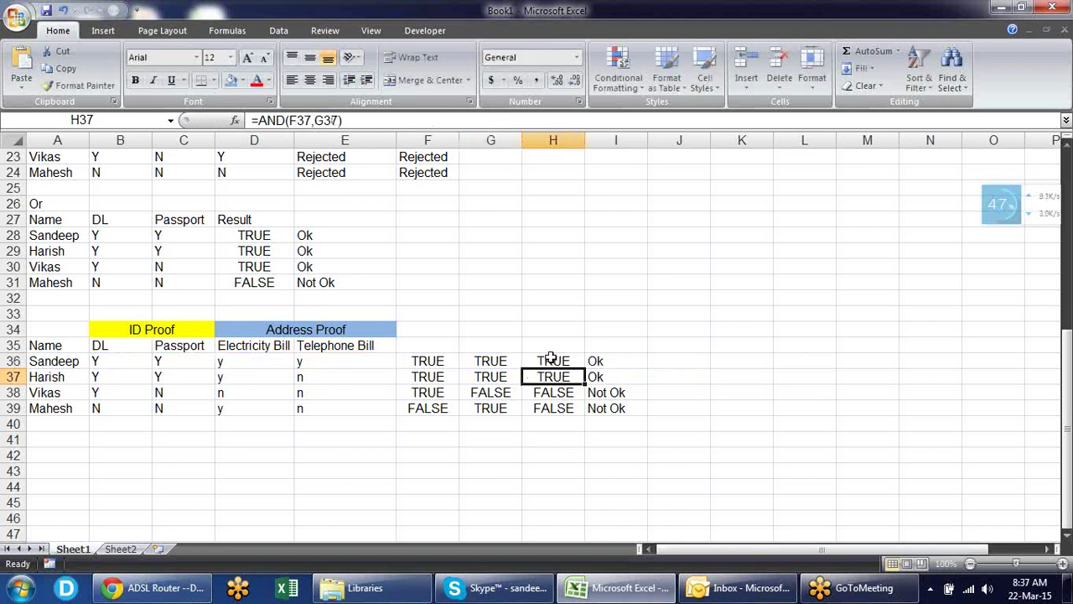
- Review H36's referenced cells and copy its full AND/OR formula text
left_click(549, 362)
key("F2")
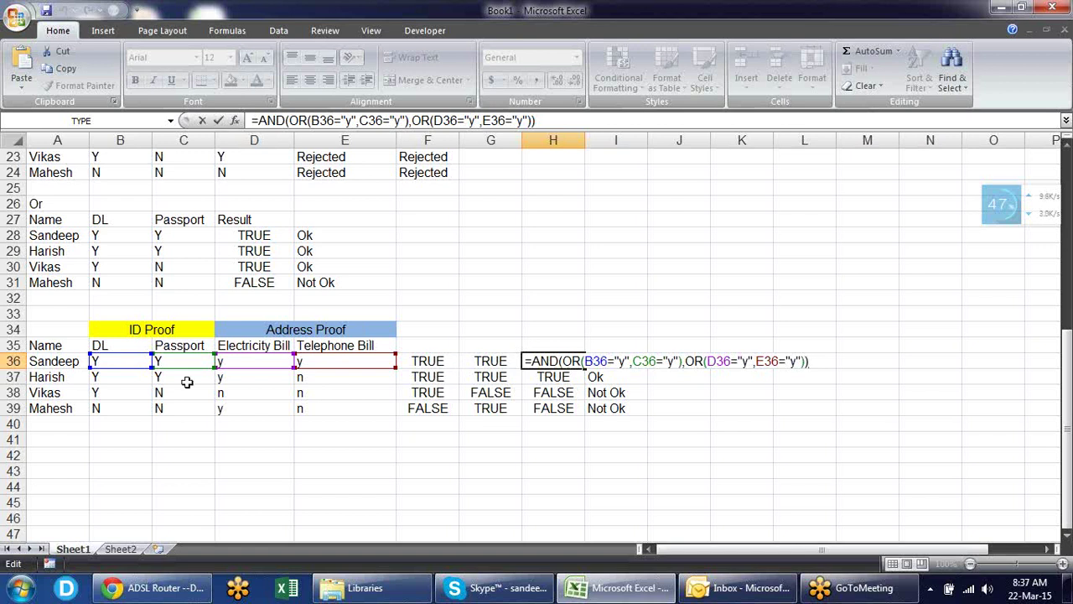
key("Escape")
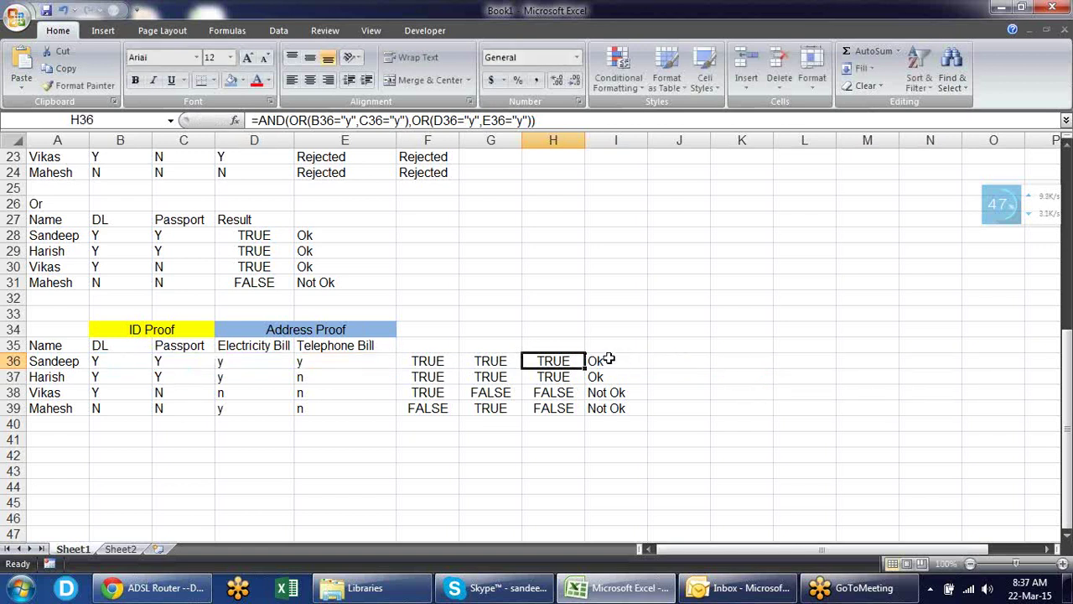
double_click(565, 358)
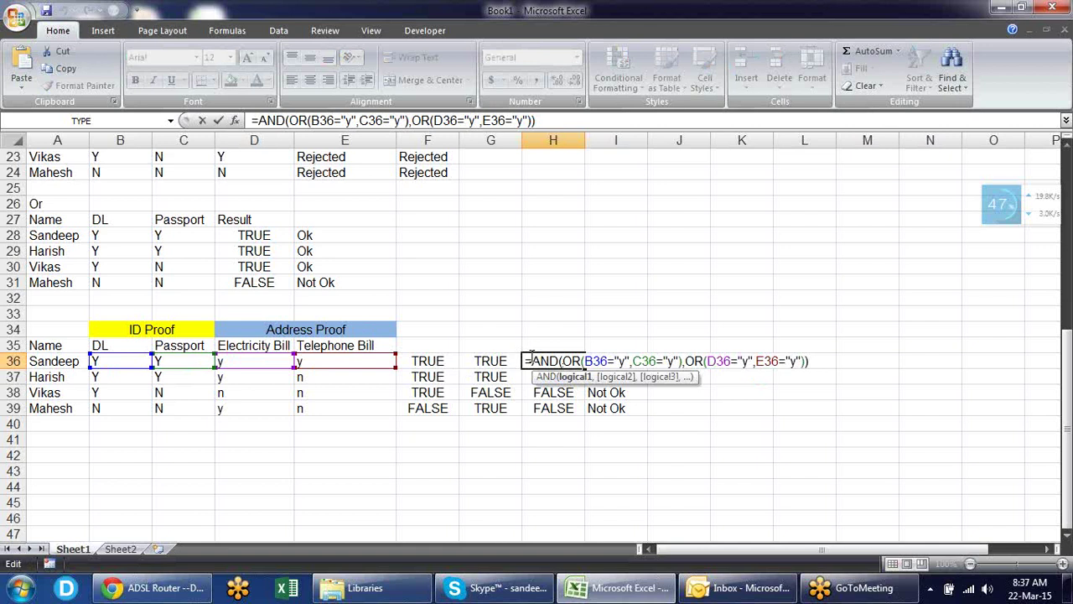
key("ctrl+shift+Left")
key("Home")
key("shift+End")
key("ctrl+c")
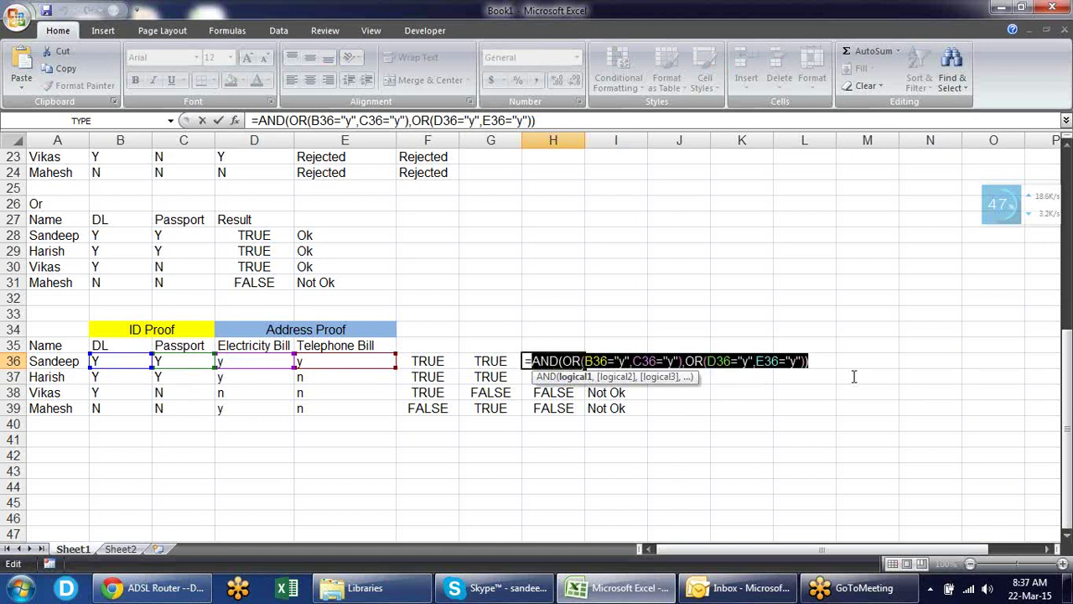
key("Escape")
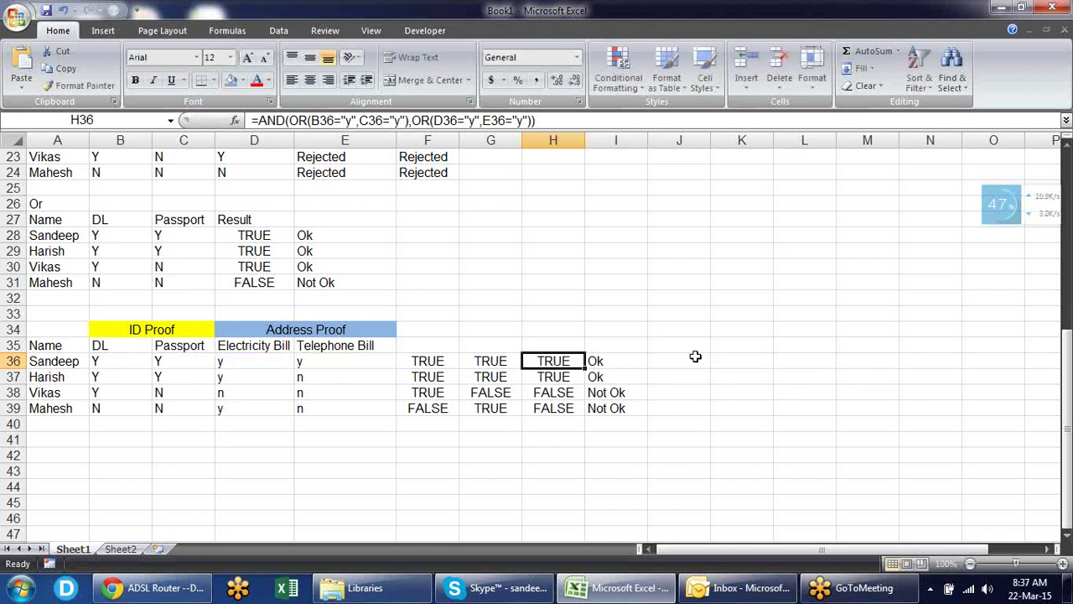
- Paste the AND/OR test over H36 in I36's IF formula, then copy I36
double_click(621, 361)
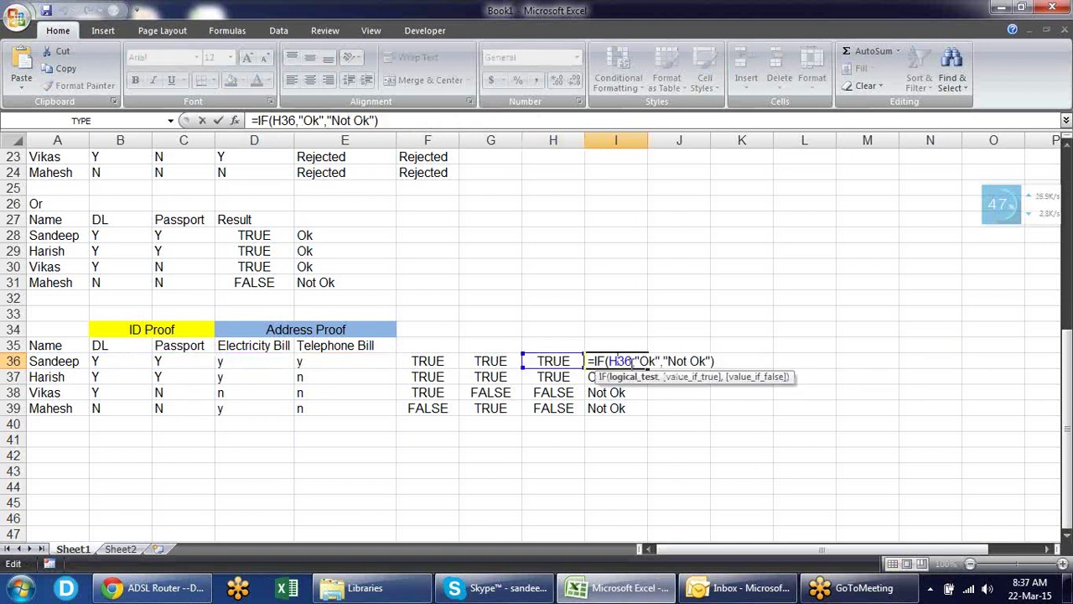
double_click(628, 361)
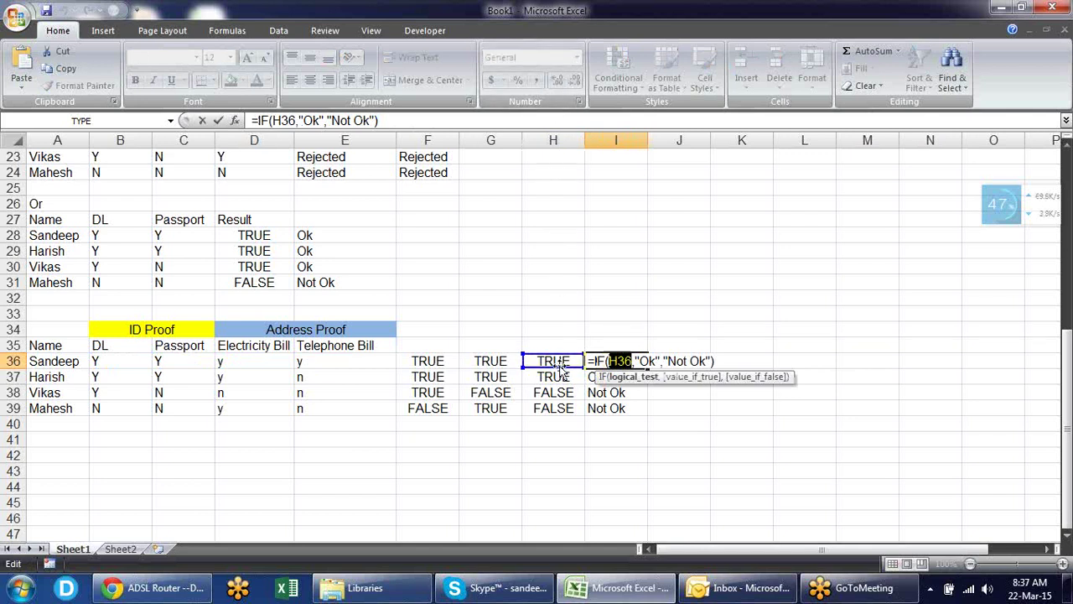
key("ctrl+v")
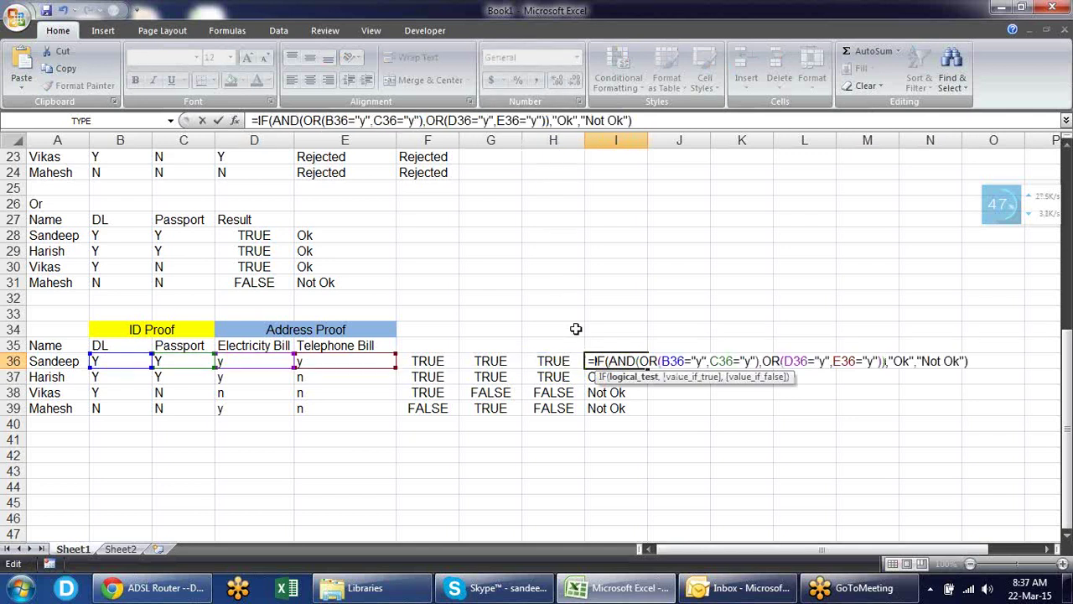
key("Return")
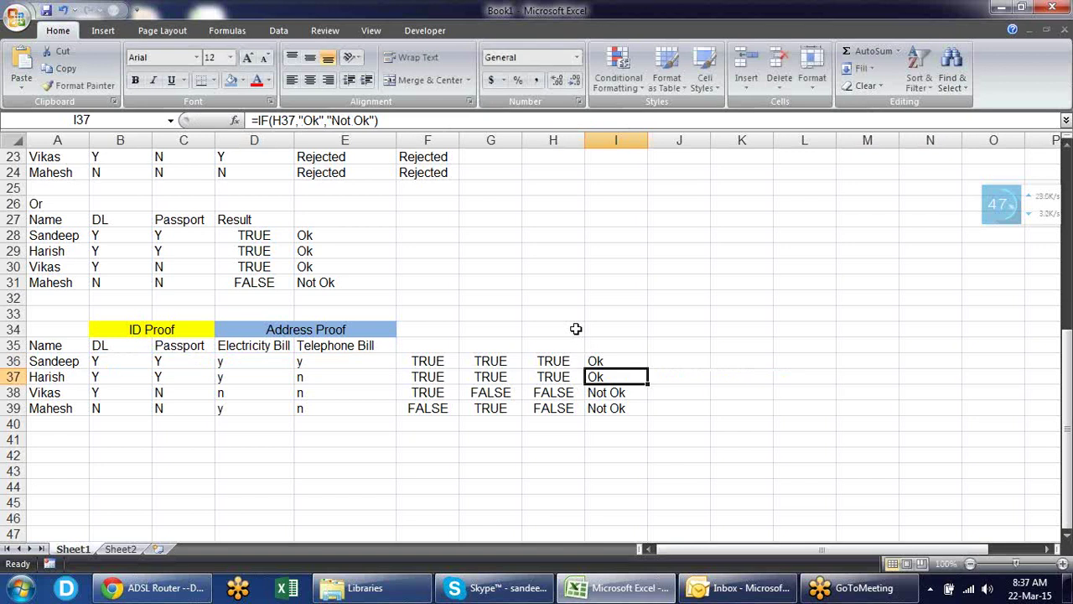
key("Up")
key("ctrl+c")
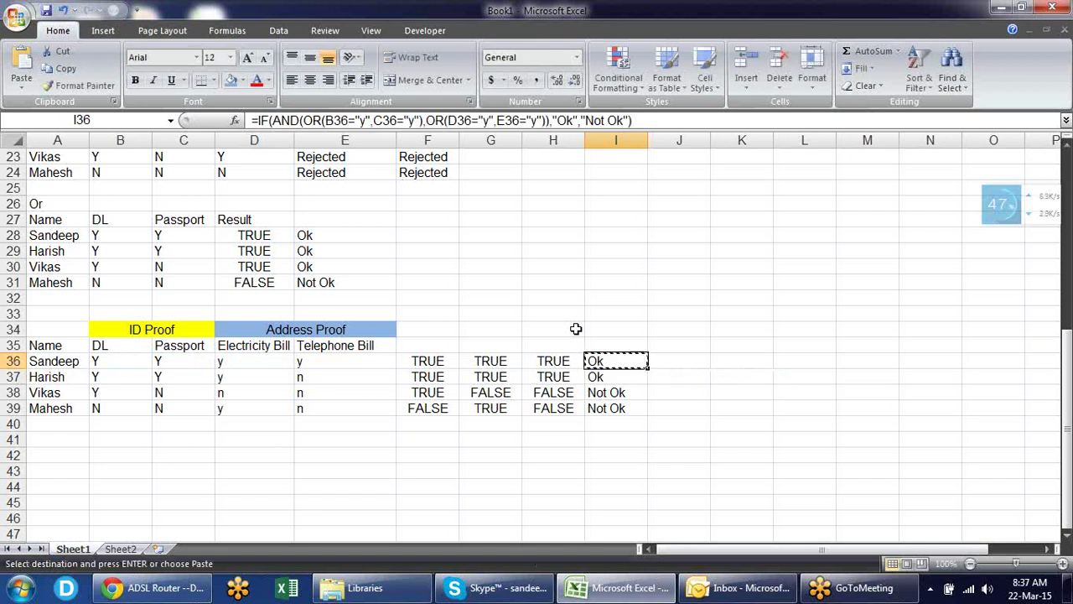
- Paste the nested IF formula into F36 and fill it down to F39
left_click(449, 359)
key("ctrl+v")
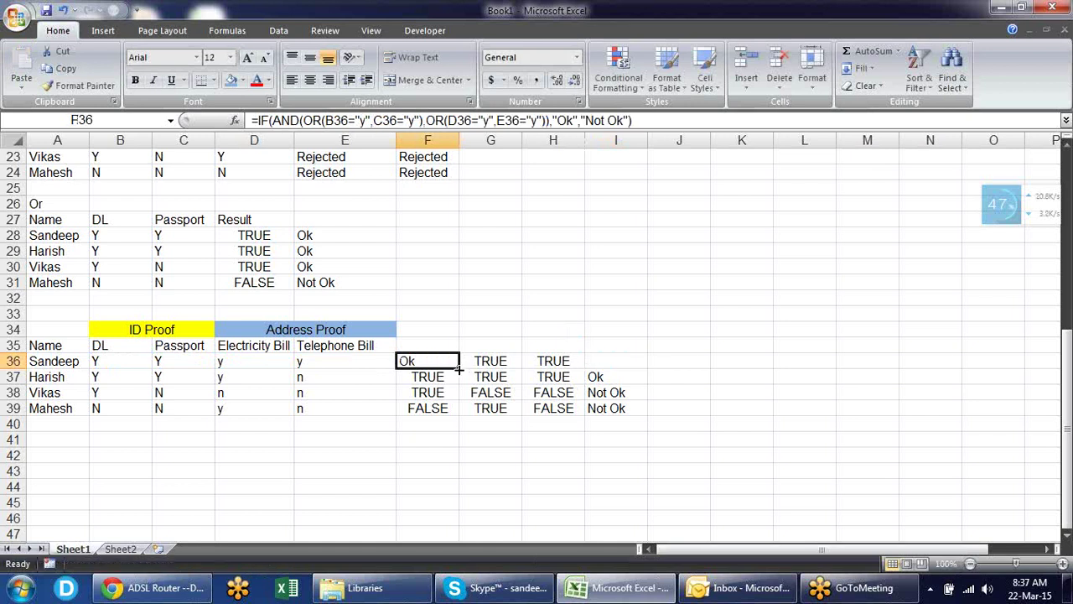
double_click(458, 369)
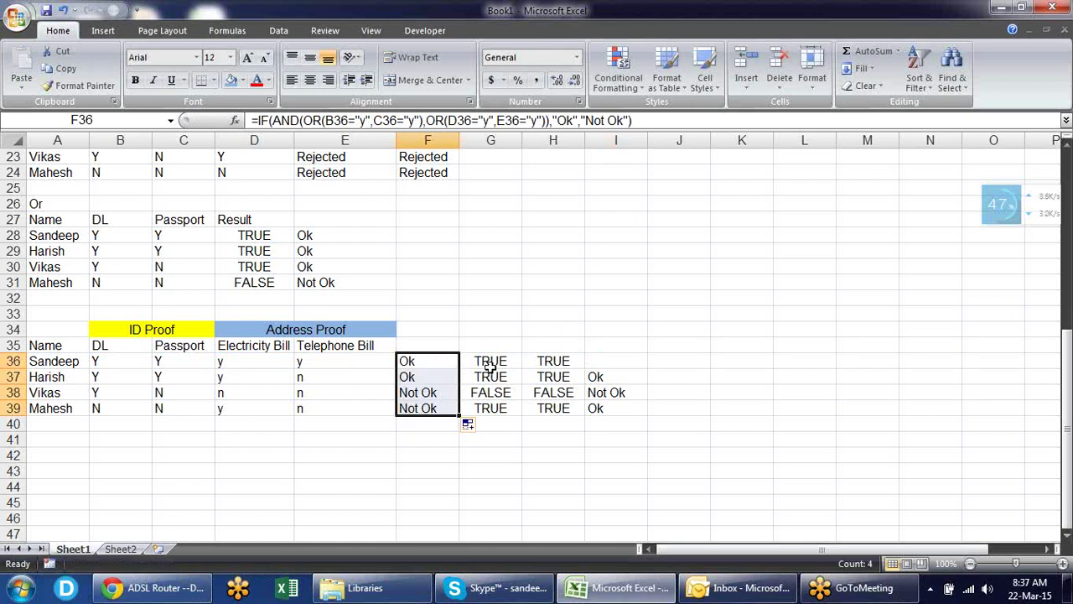
- Clear the helper results in G36:I39 and review F36's formula references
left_click_drag(490, 366, 602, 406)
key("Delete")
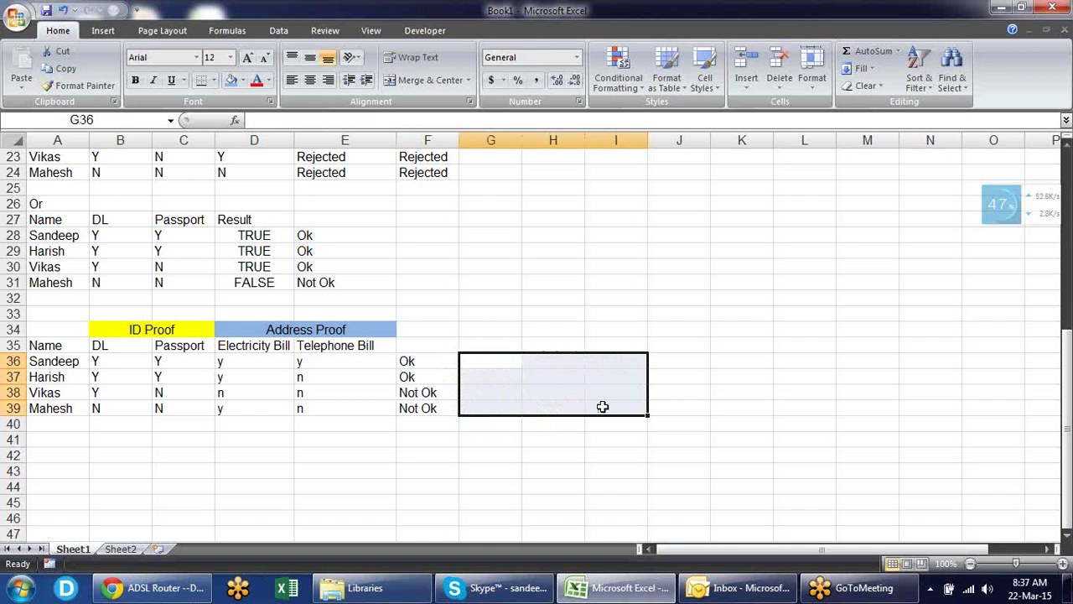
left_click(446, 364)
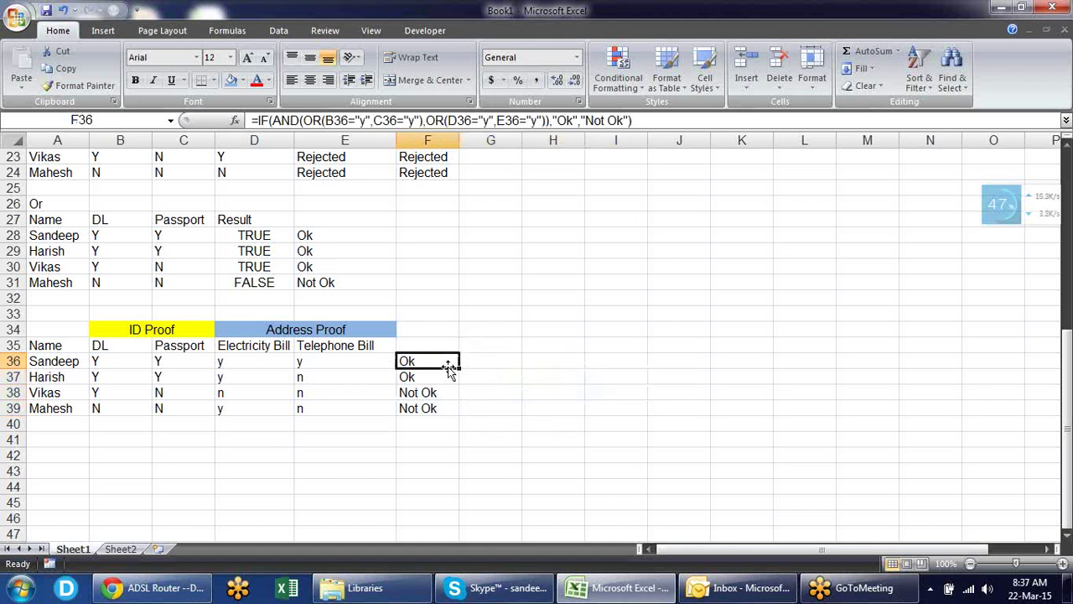
double_click(447, 366)
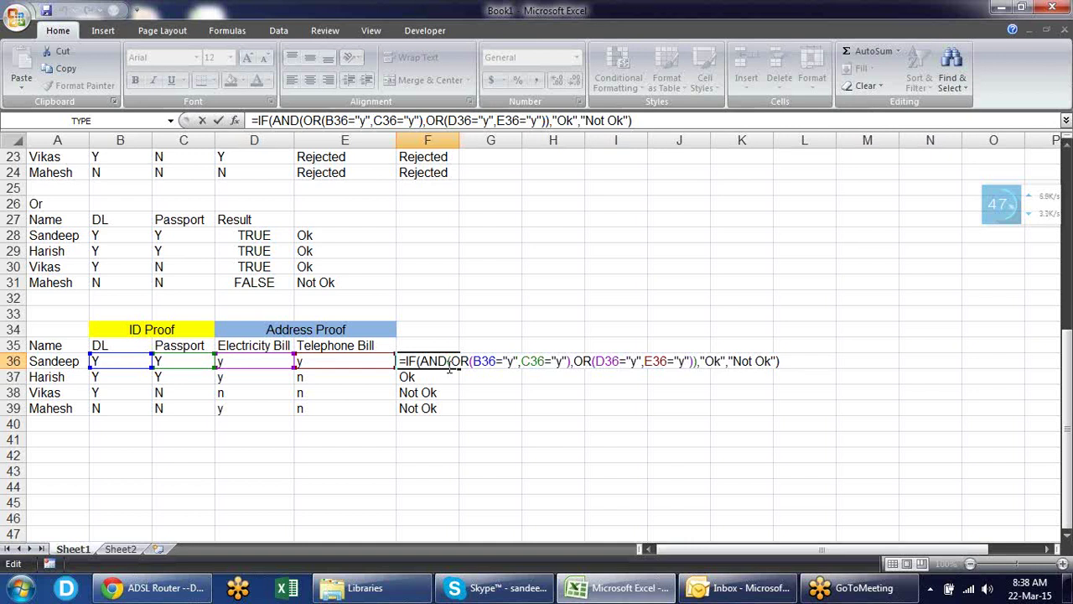
key("ctrl+Return")
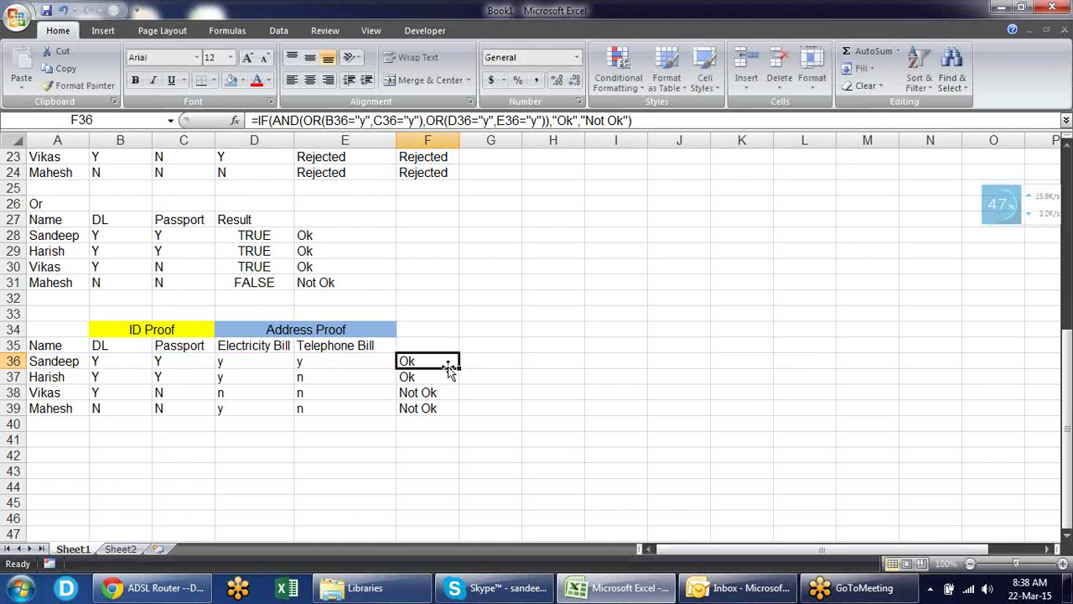
key("Up")
key("Up")
key("Up")
key("Up")
key("Up")
key("Up")
key("Up")
key("Up")
key("Up")
key("Up")
key("Up")
key("Up")
key("Up")
key("Up")
key("Up")
key("Up")
key("Up")
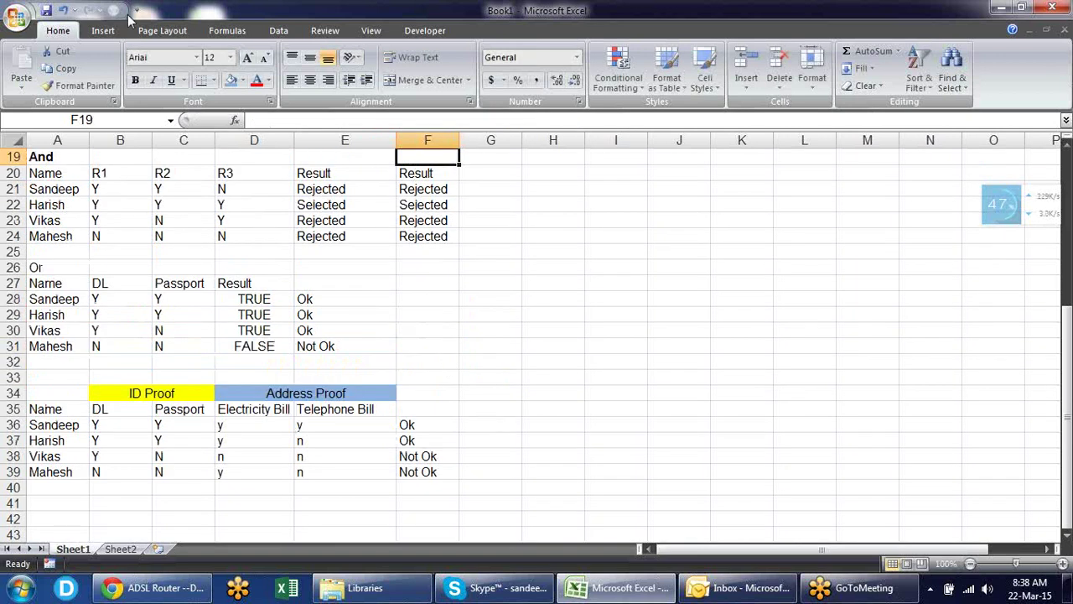
- Browse the Formulas tab's Logical list: AND, FALSE, IF, IFERROR, NOT, OR, TRUE
left_click(219, 32)
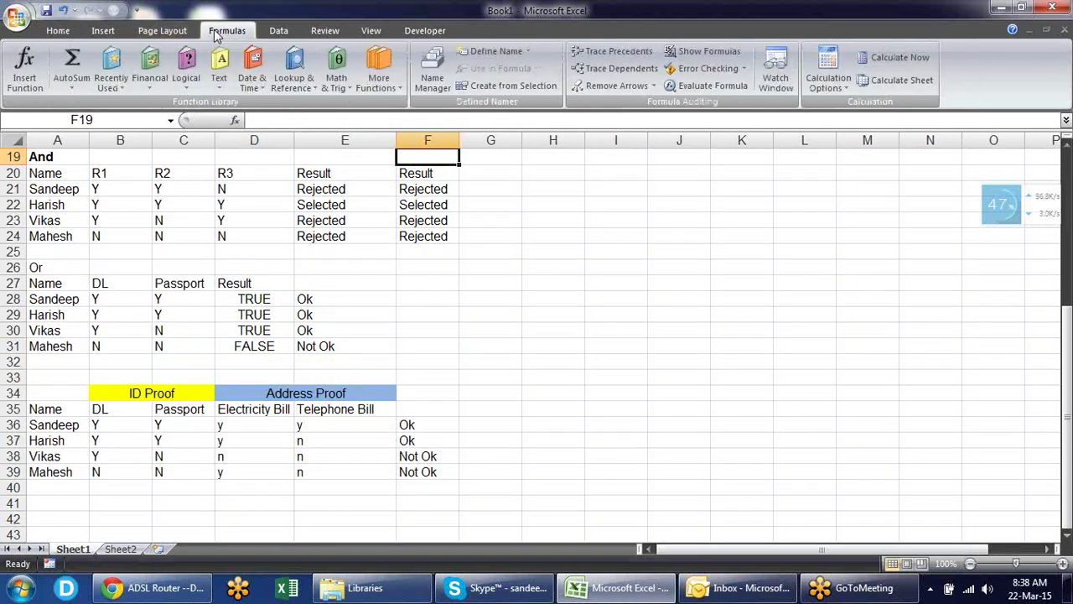
left_click(186, 75)
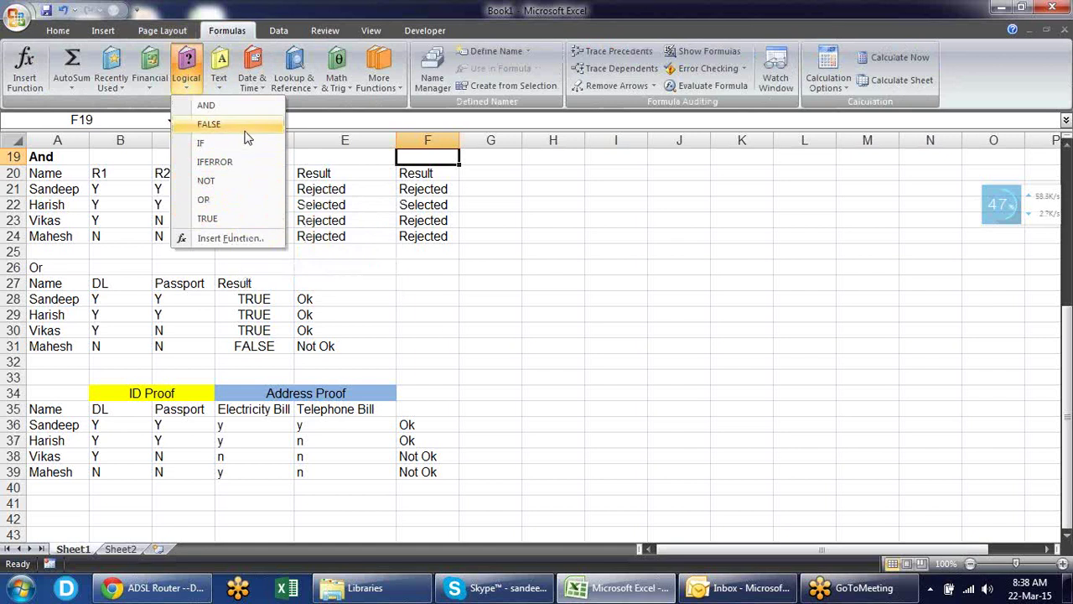
left_click(552, 314)
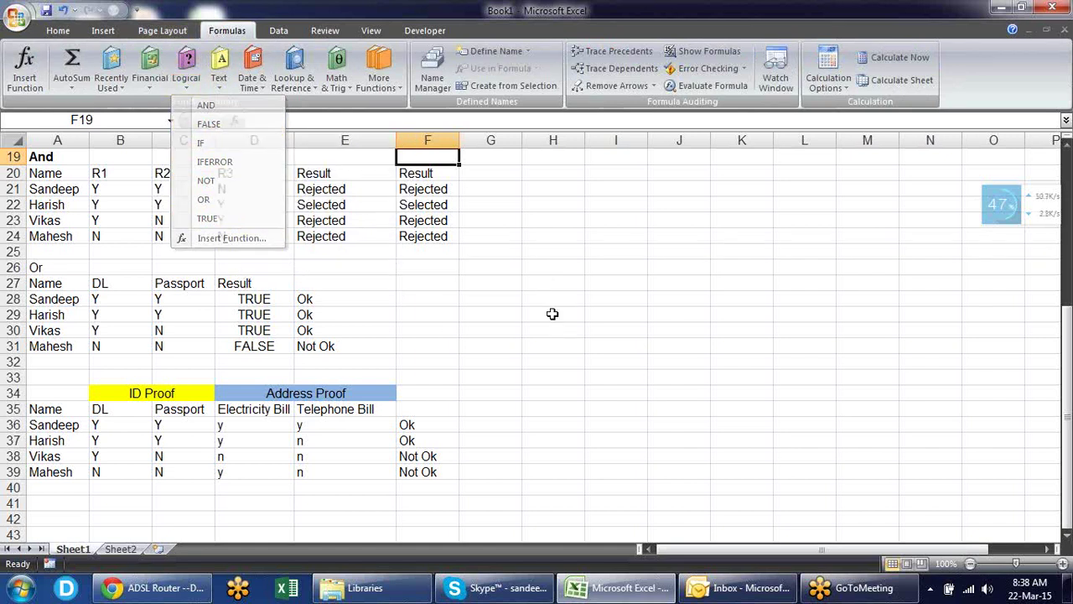
- Enter TRUE in H29 via autocomplete, then clear it again
type("=tru")
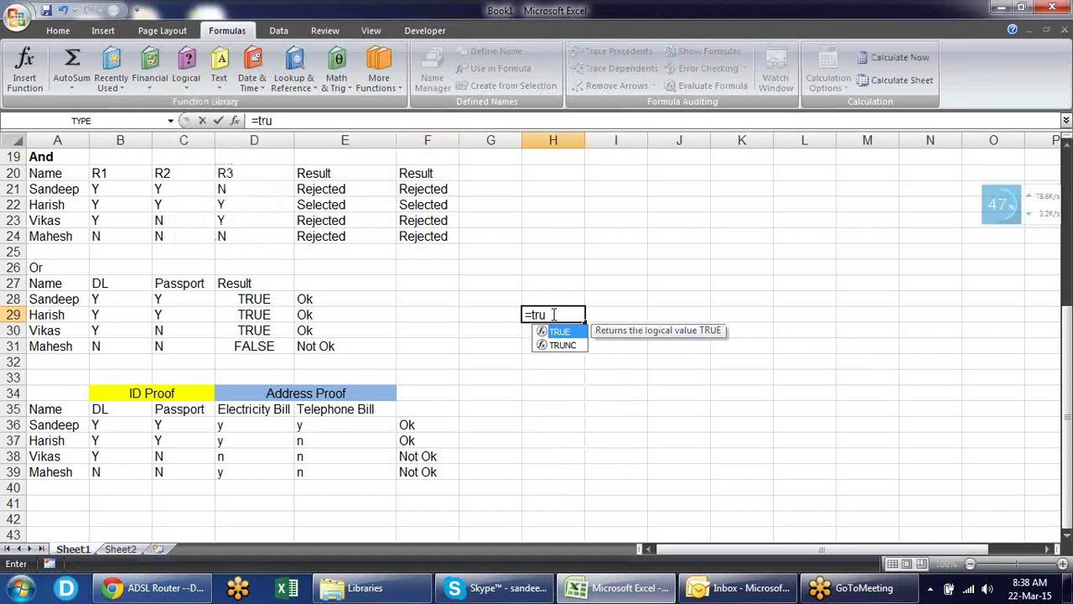
key("Tab")
key("Return")
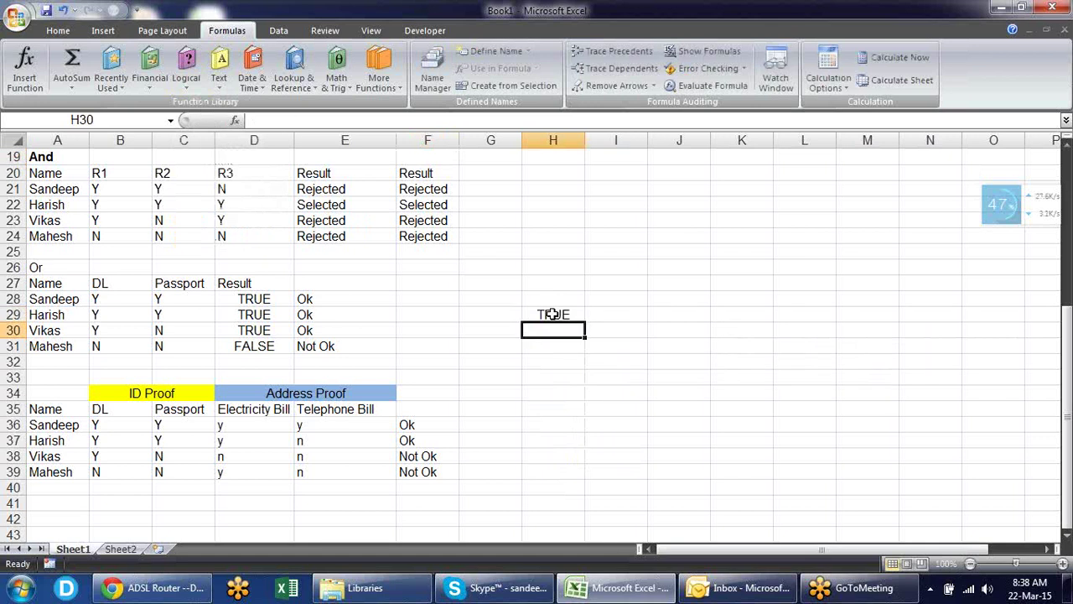
left_click(569, 315)
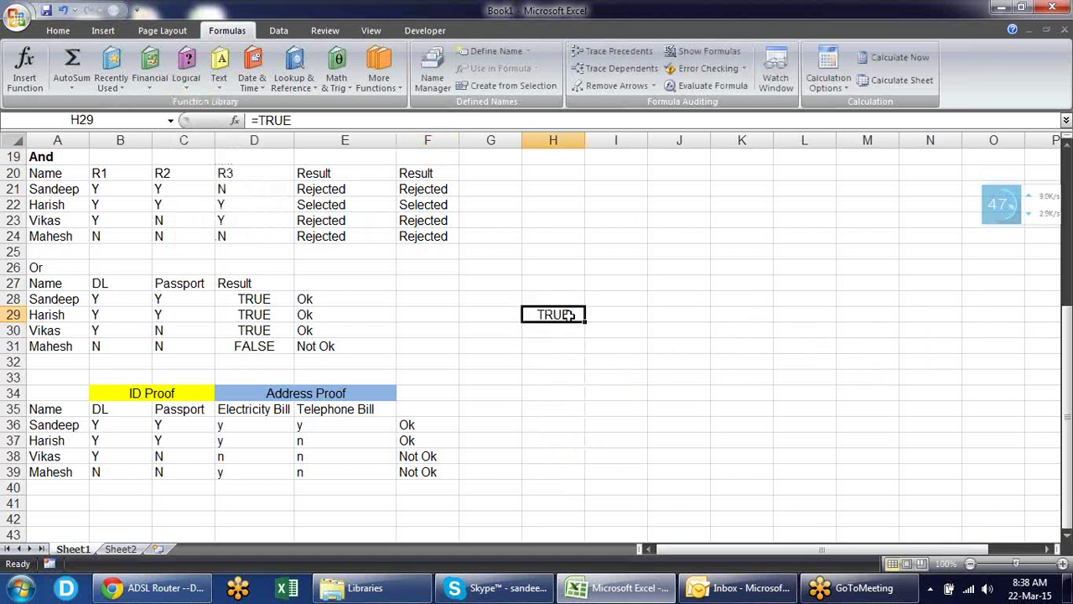
key("Delete")
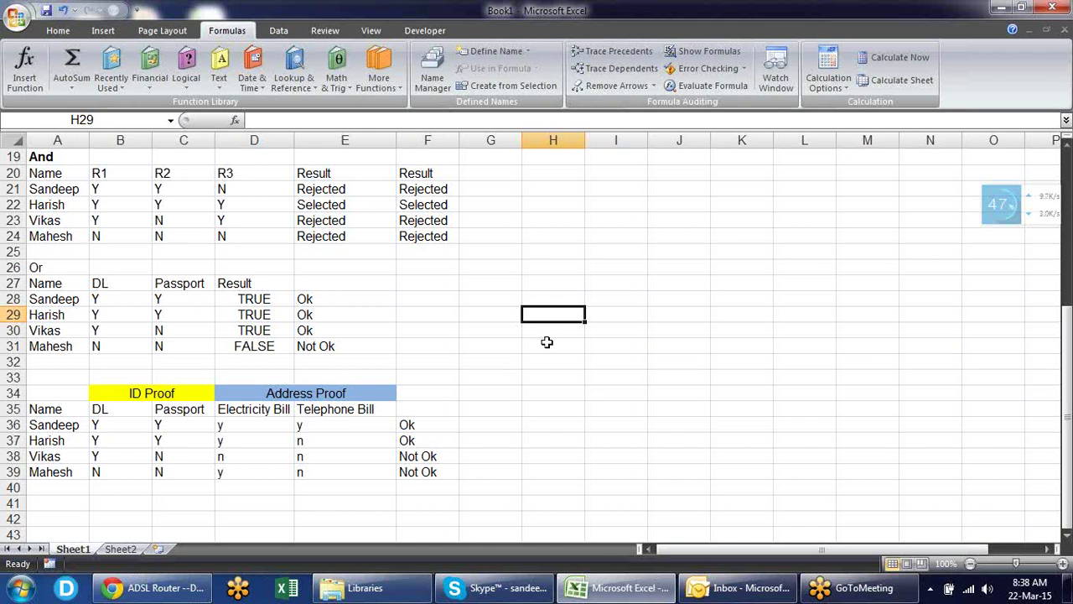
- Enter =NA() in H31 to display the #N/A error
left_click(546, 342)
type("=")
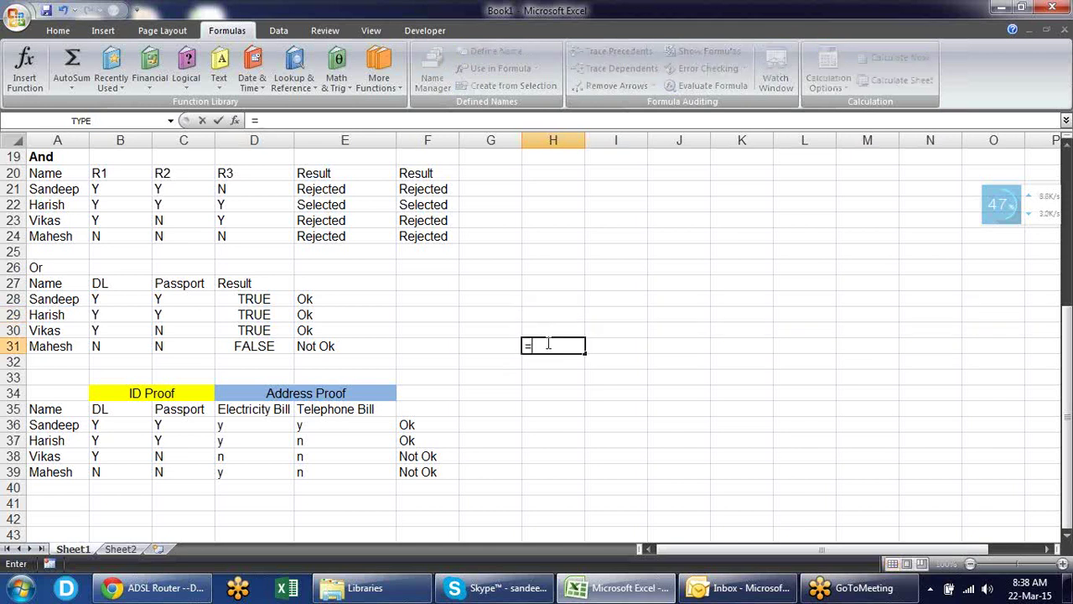
type("na")
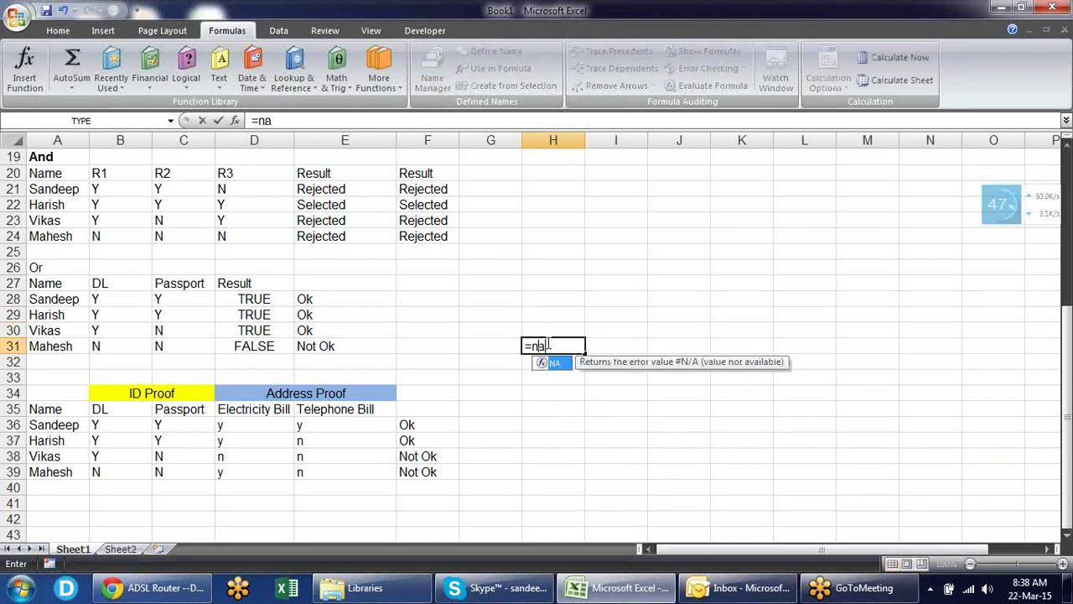
key("Tab")
key("Return")
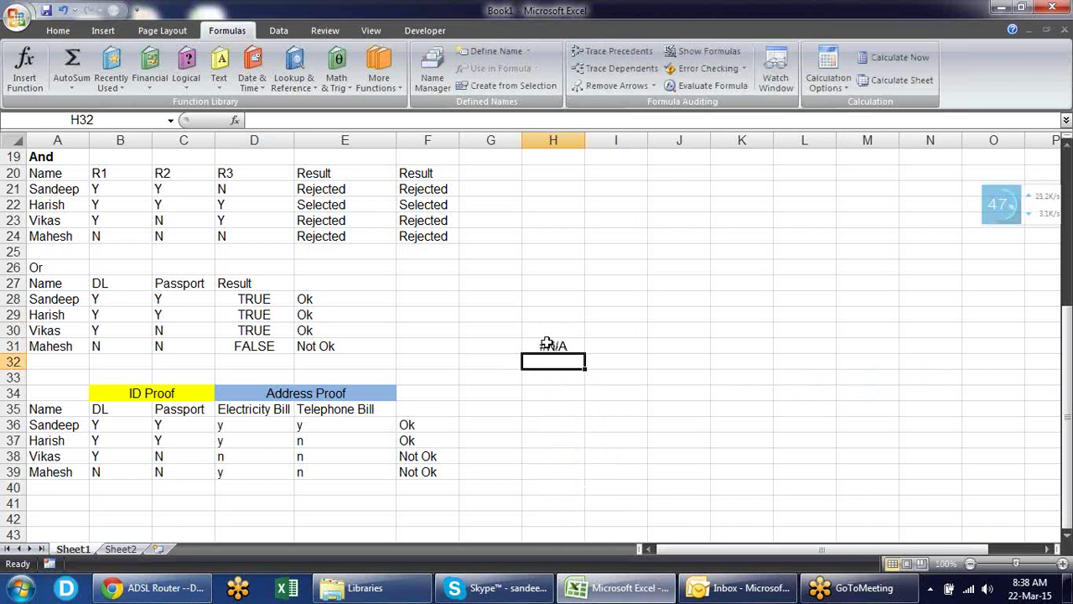
left_click(555, 344)
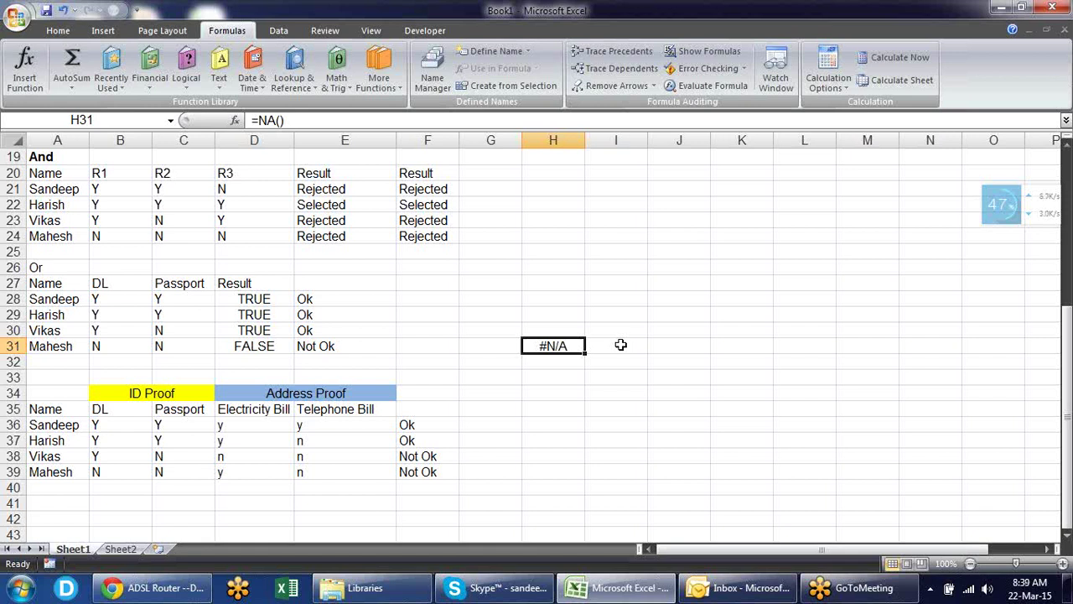
- Put 12 in H31, 25 in I31 and =I31/H31 in J31
key("Delete")
type("12")
left_click(620, 345)
type("25")
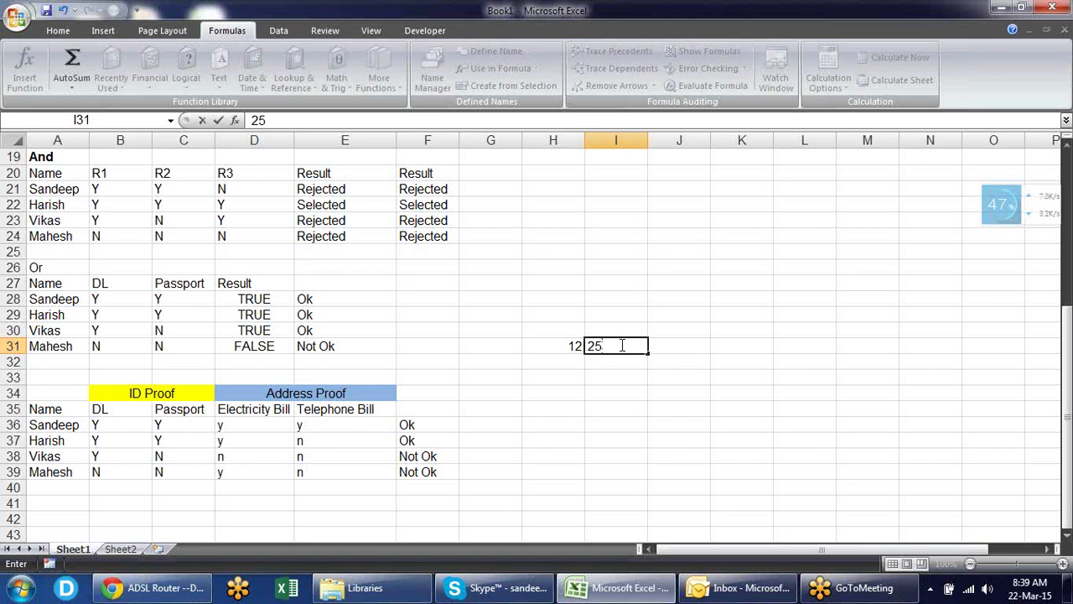
key("Tab")
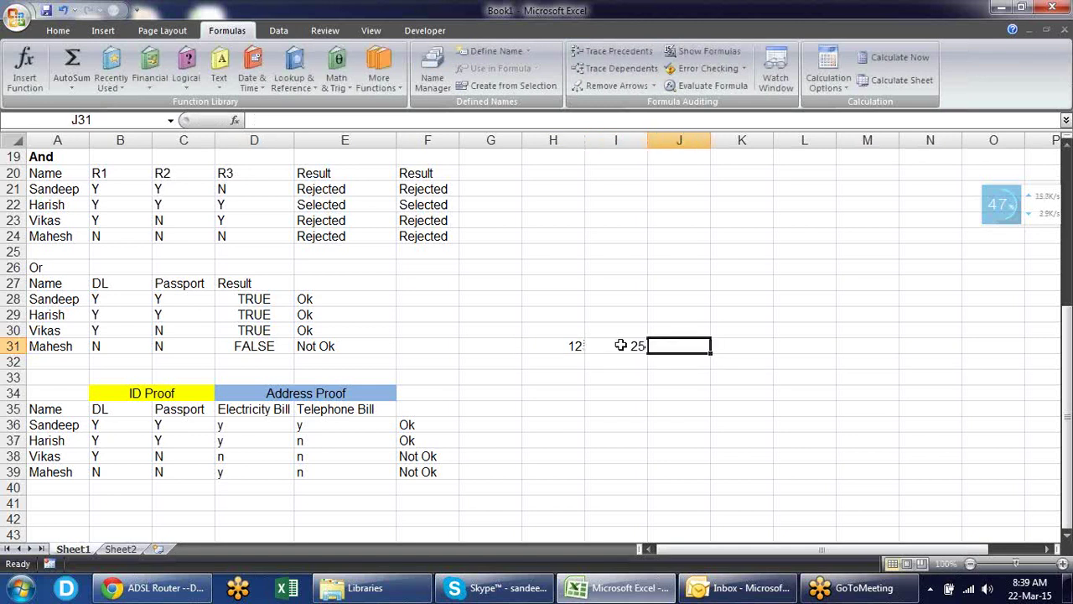
type("=")
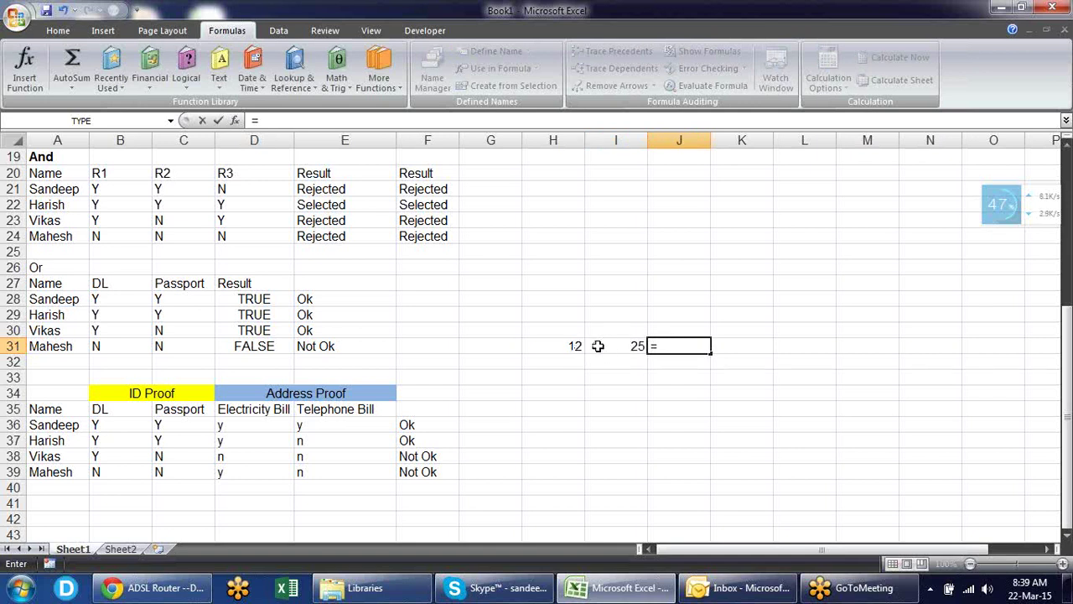
left_click(605, 345)
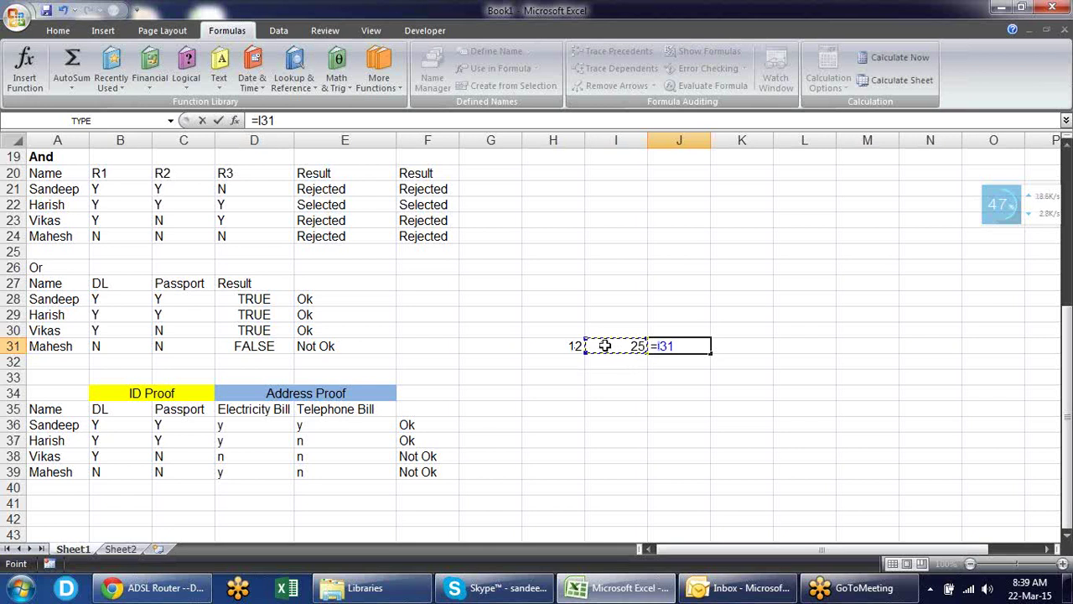
type("/")
left_click(577, 346)
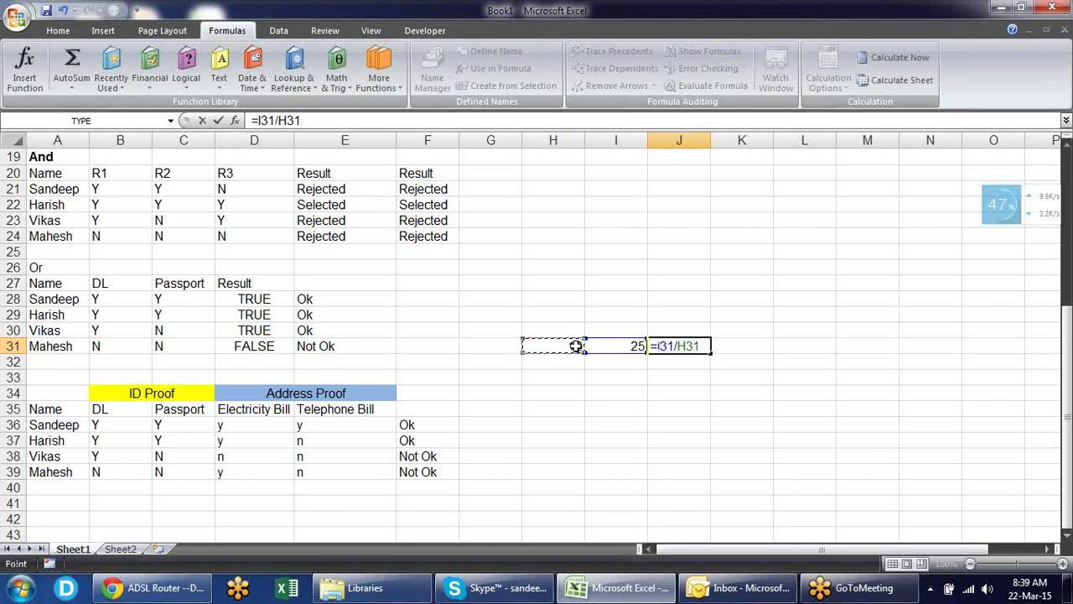
key("Return")
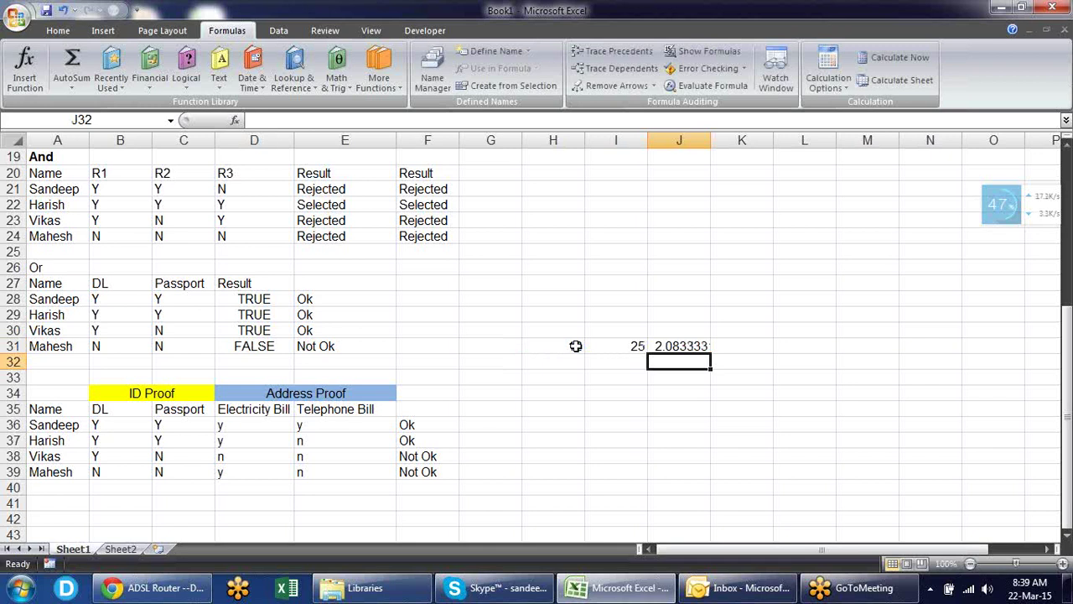
- Change H31 to 0 so J31 shows #DIV/0!, and inspect the result
left_click(576, 346)
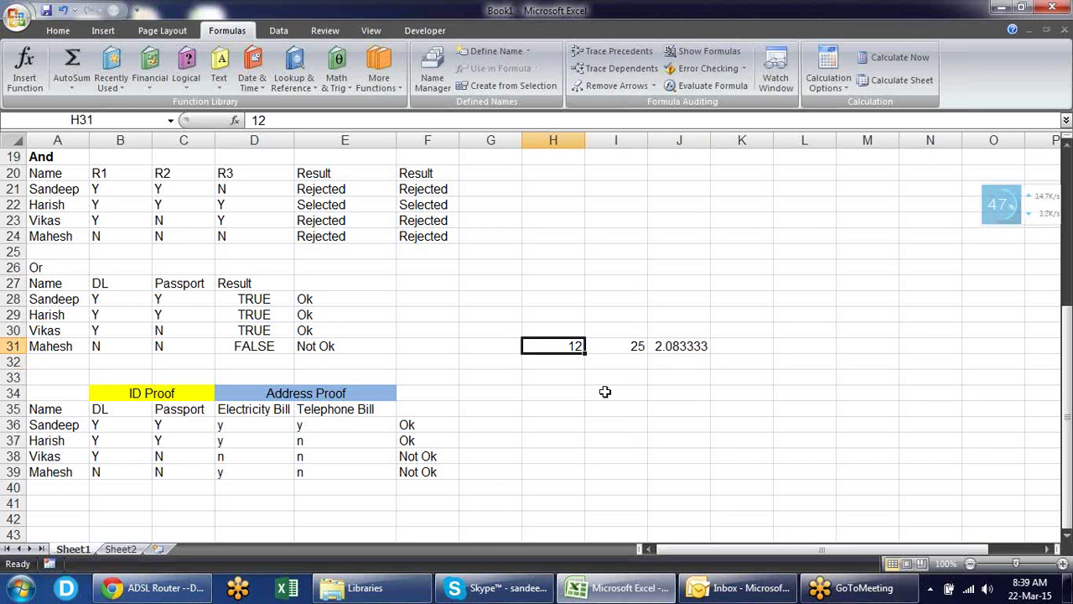
type("0")
key("Return")
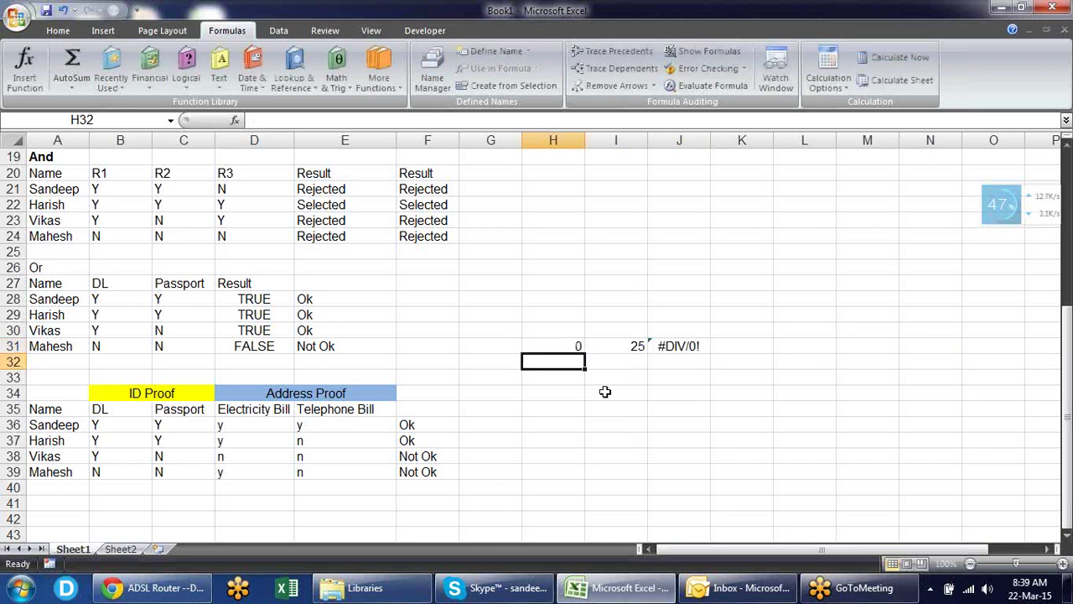
left_click(678, 342)
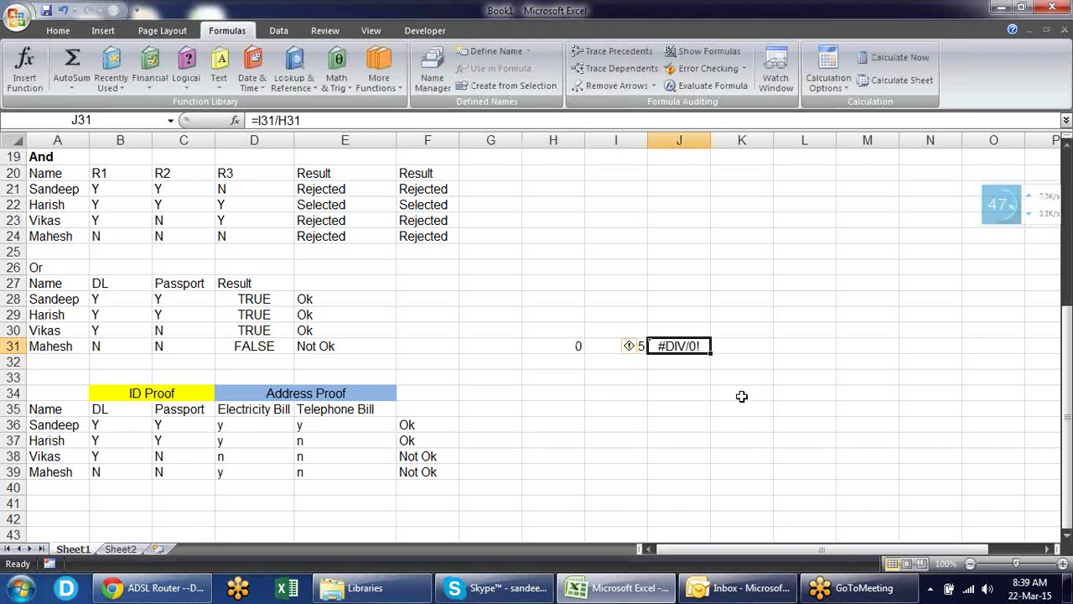
left_click(563, 346)
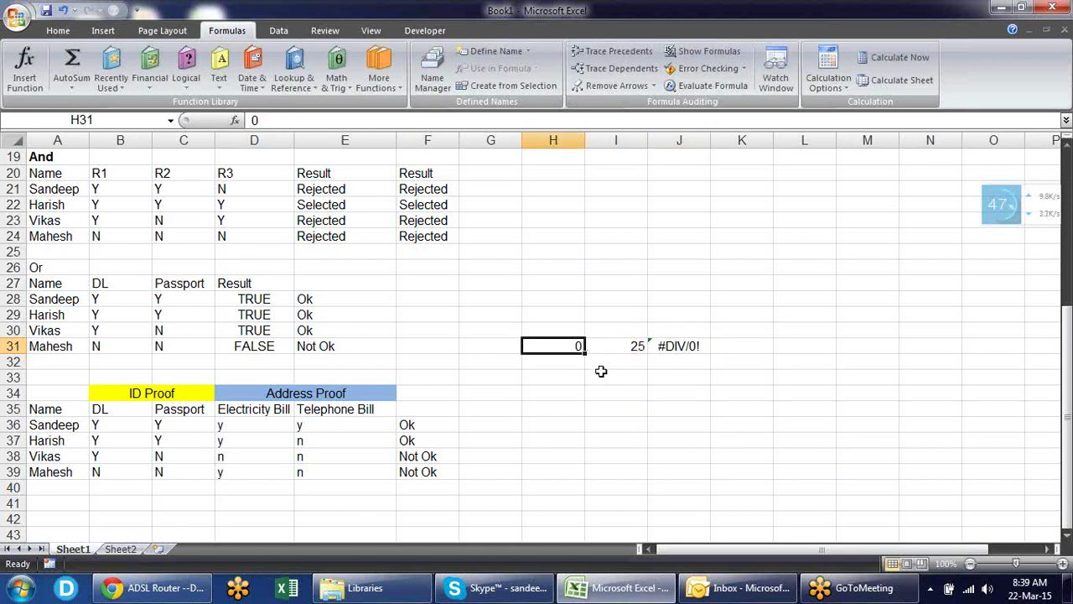
left_click(679, 346)
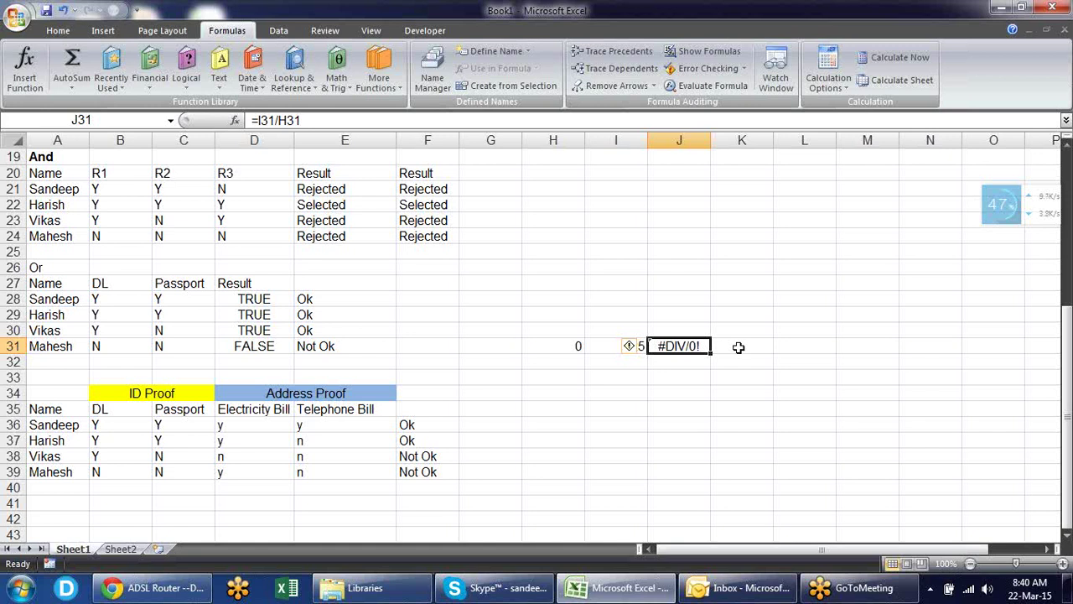
key("F2")
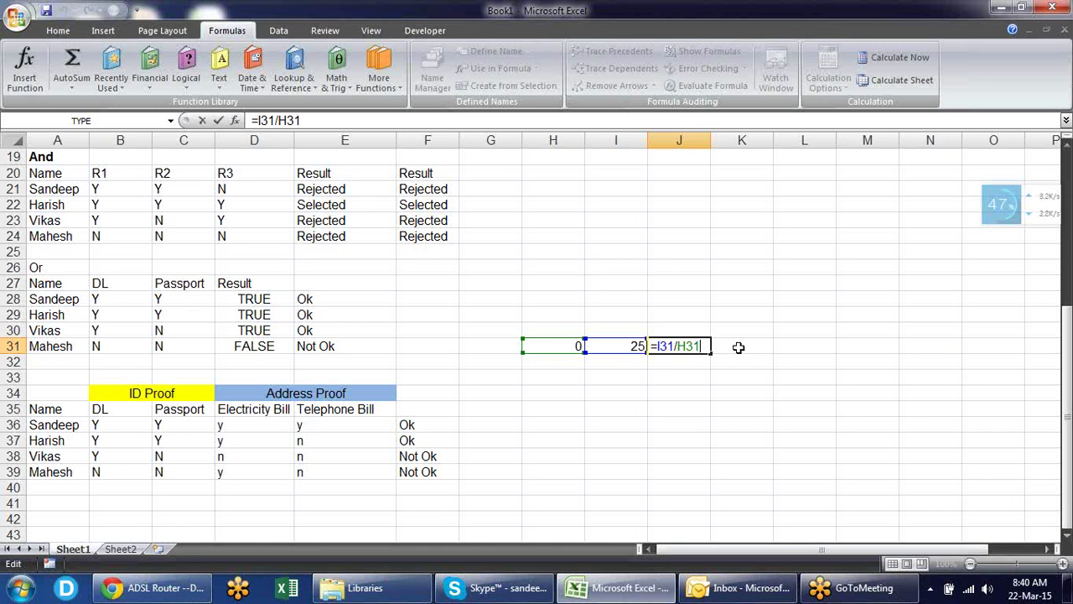
- Wrap J31's division as =IFERROR(I31/H31,"Error")
left_click(657, 346)
type("if")
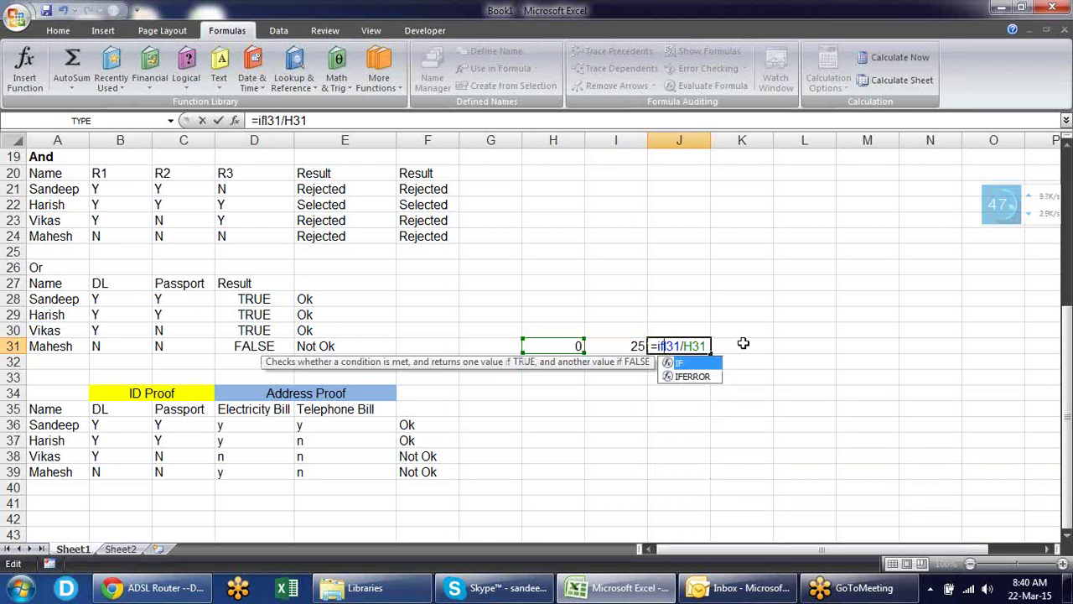
type("e")
key("Tab")
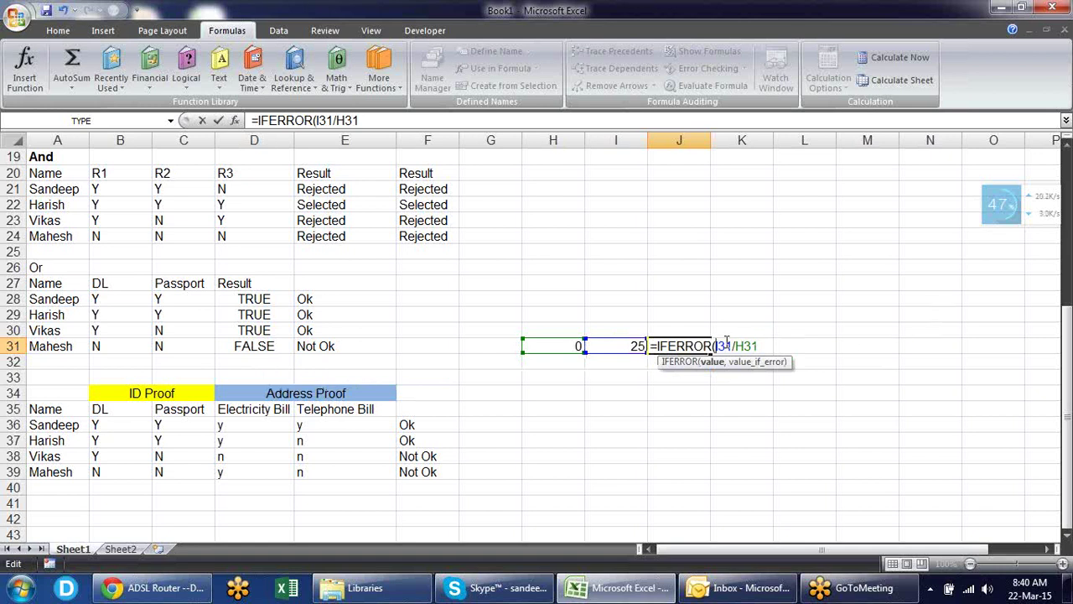
left_click(758, 345)
type(",")
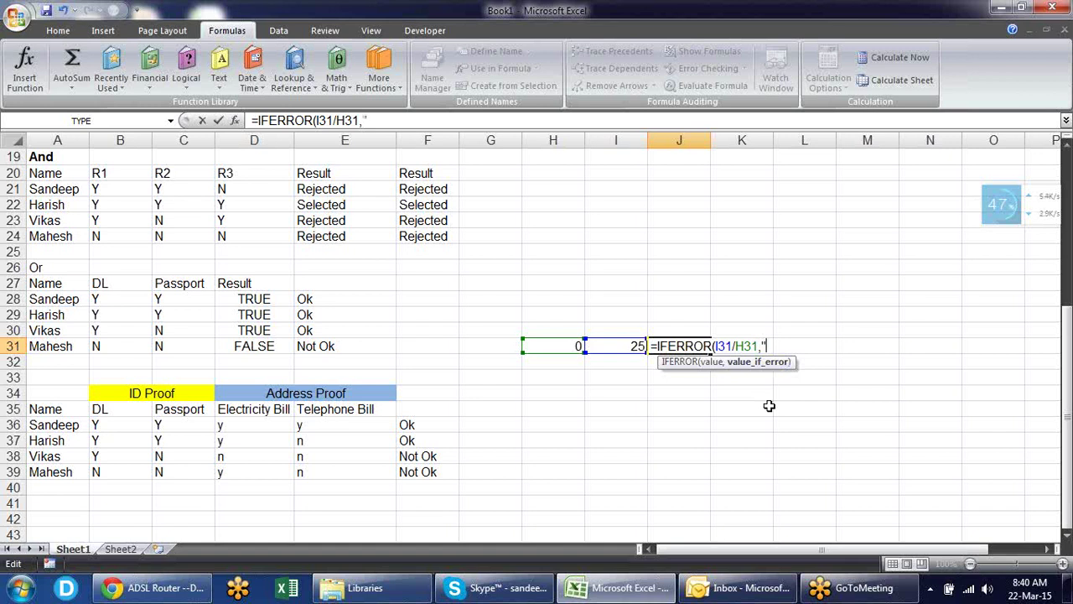
type("\"Error\")")
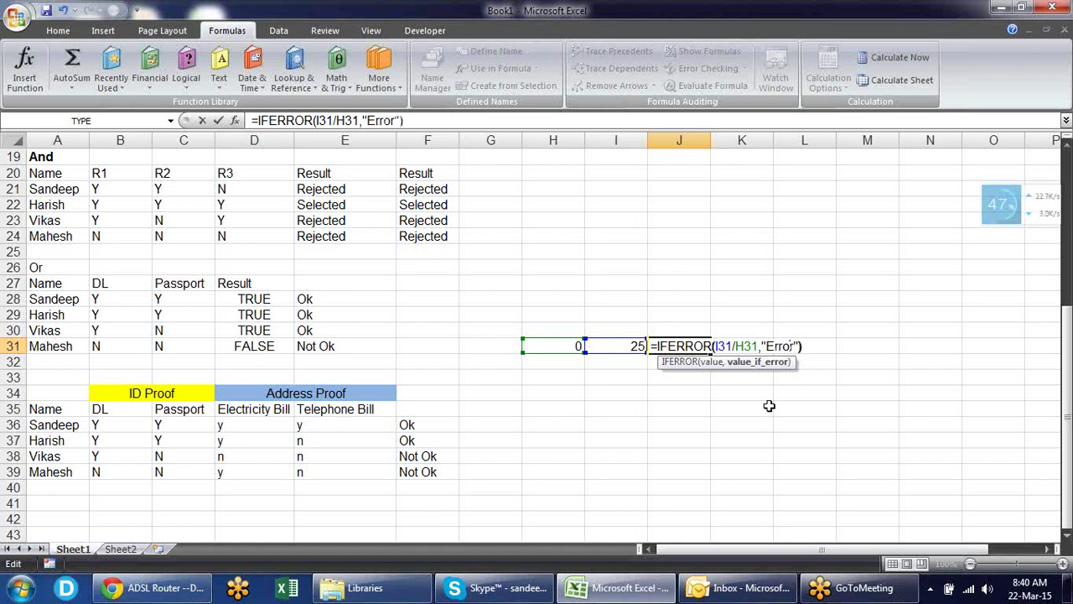
key("Return")
- Test the IFERROR formula by entering 12, then 0, in H31
key("Up")
key("Left")
key("Left")
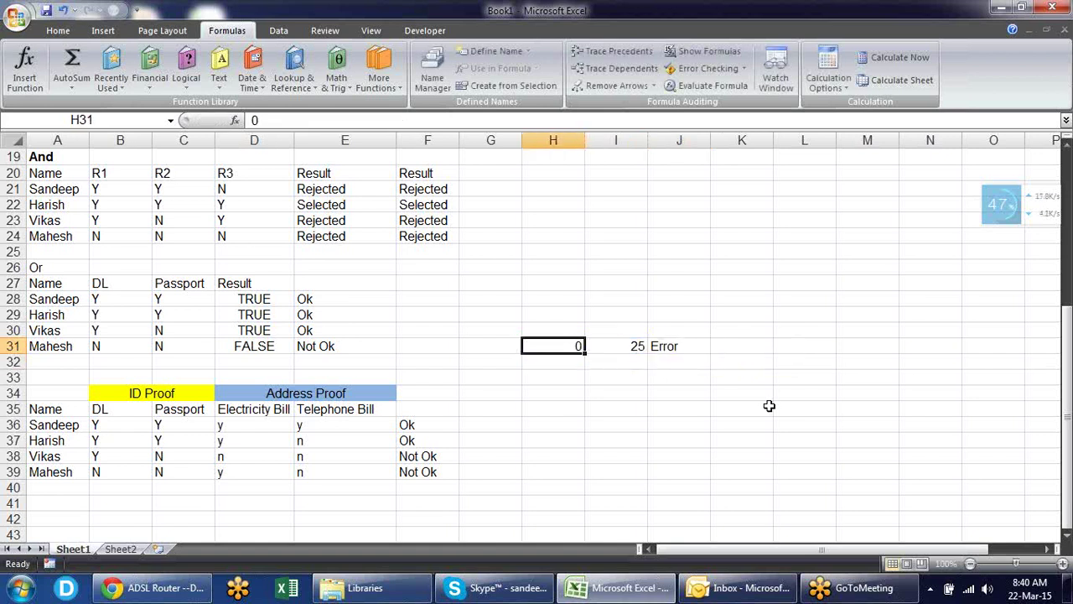
type("12")
key("Return")
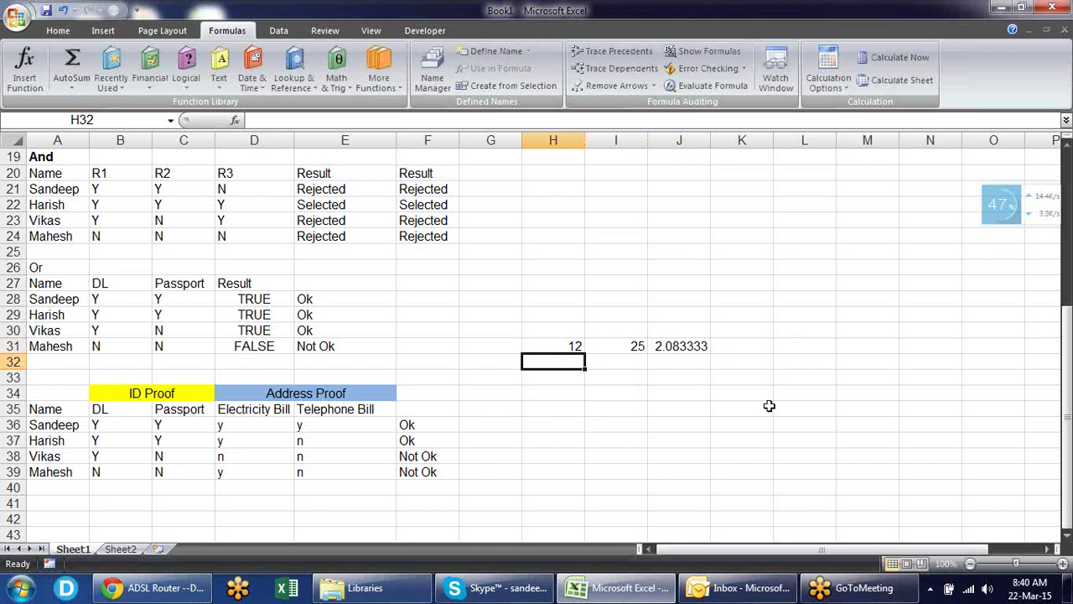
key("Up")
type("0")
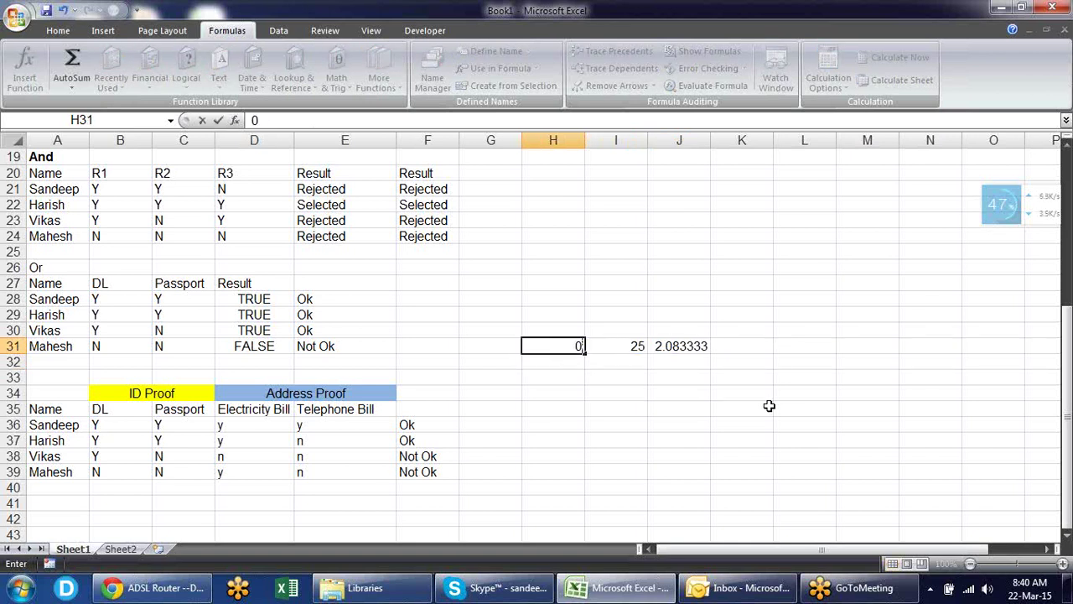
key("Return")
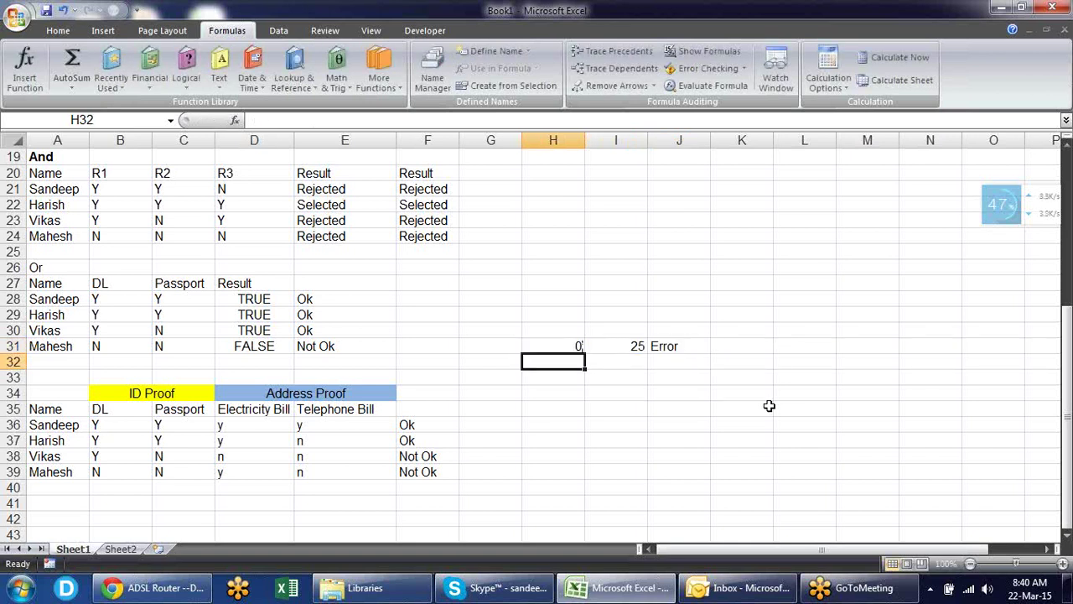
- Start editing J31's formula to remove the "Error" fallback text
key("Up")
key("Right")
key("Right")
key("F2")
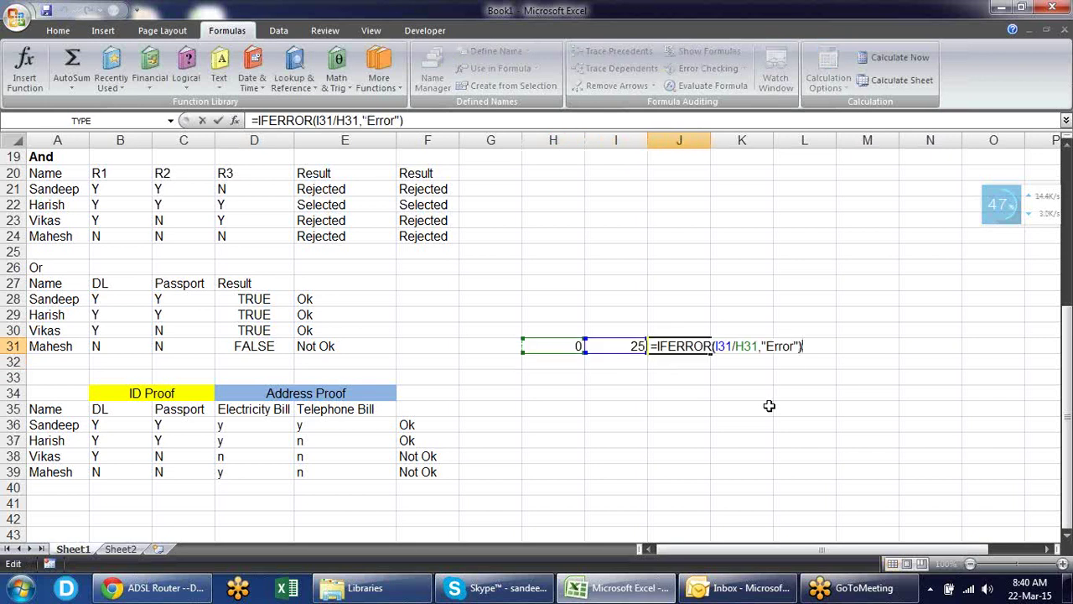
key("Left")
key("Left")
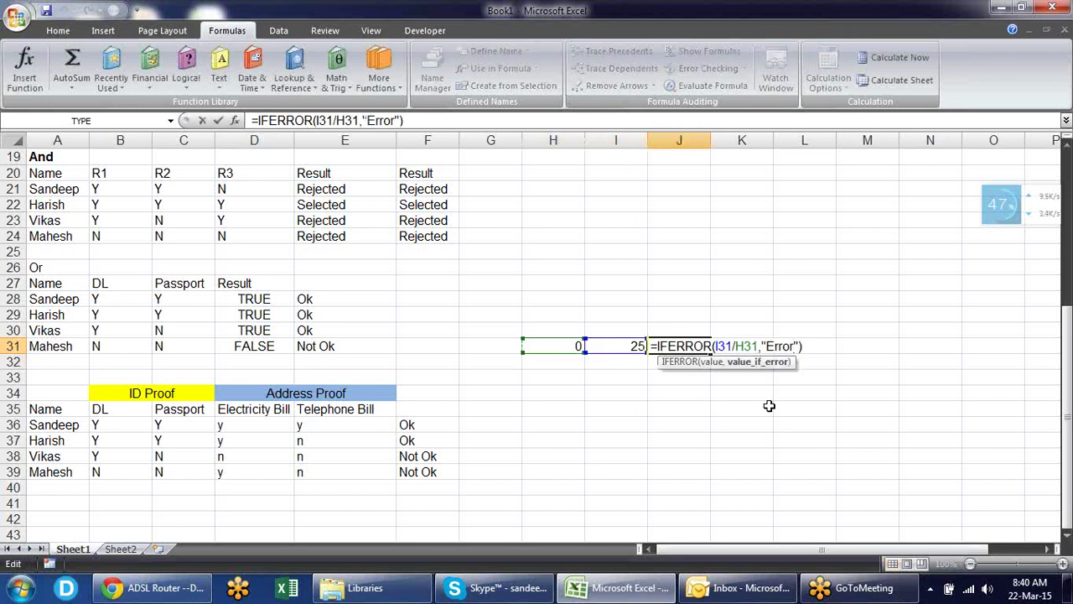
key("BackSpace")
key("BackSpace")
key("BackSpace")
key("BackSpace")
key("BackSpace")
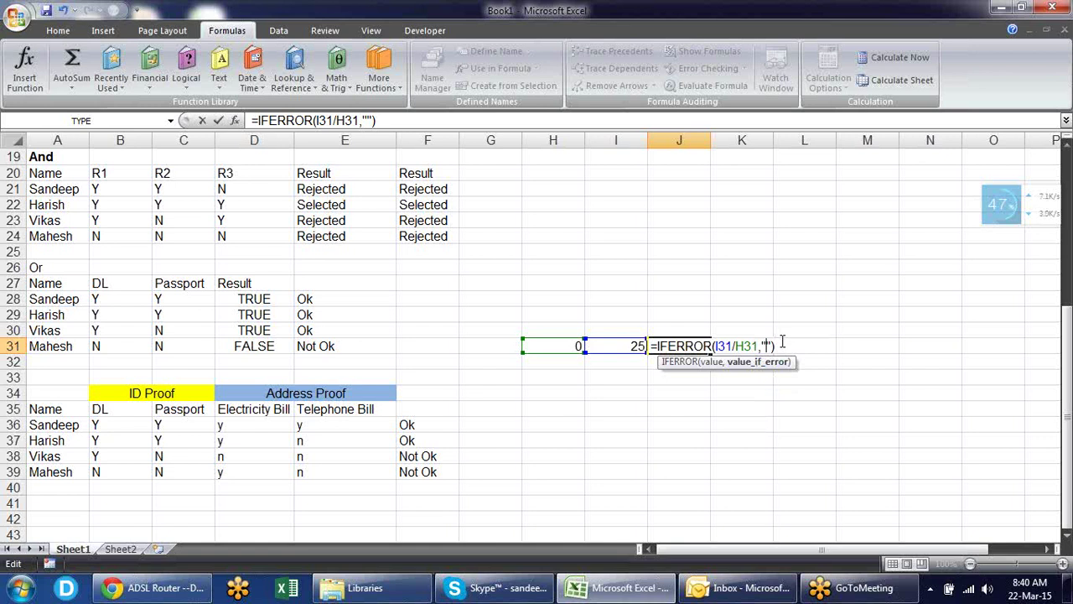
- Commit =IFERROR(I31/H31,"") and test it with 12, then 0, in H31
key("Return")
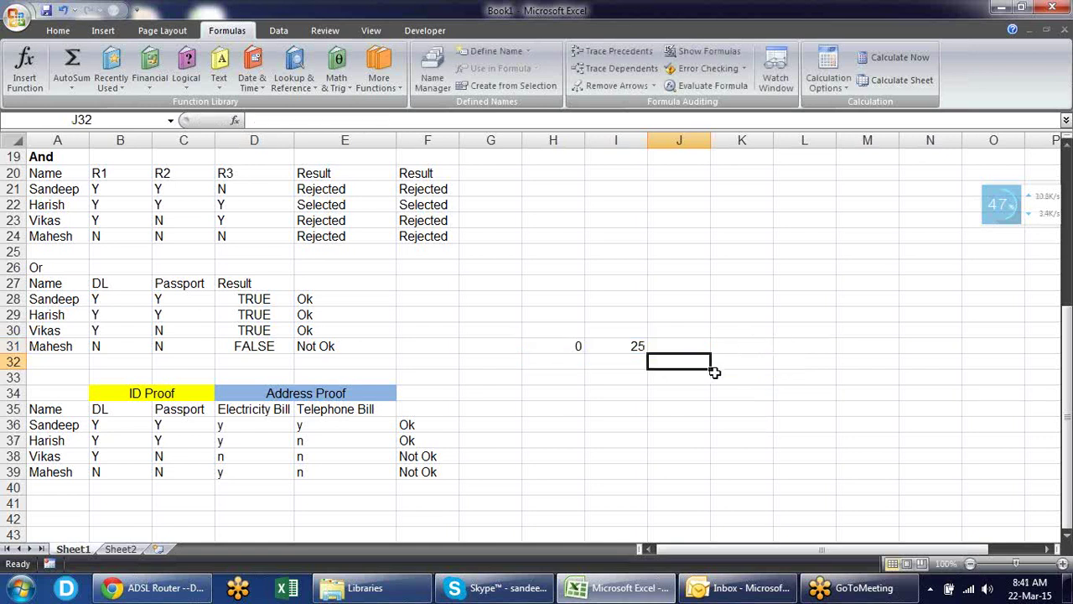
left_click(699, 376)
left_click(576, 344)
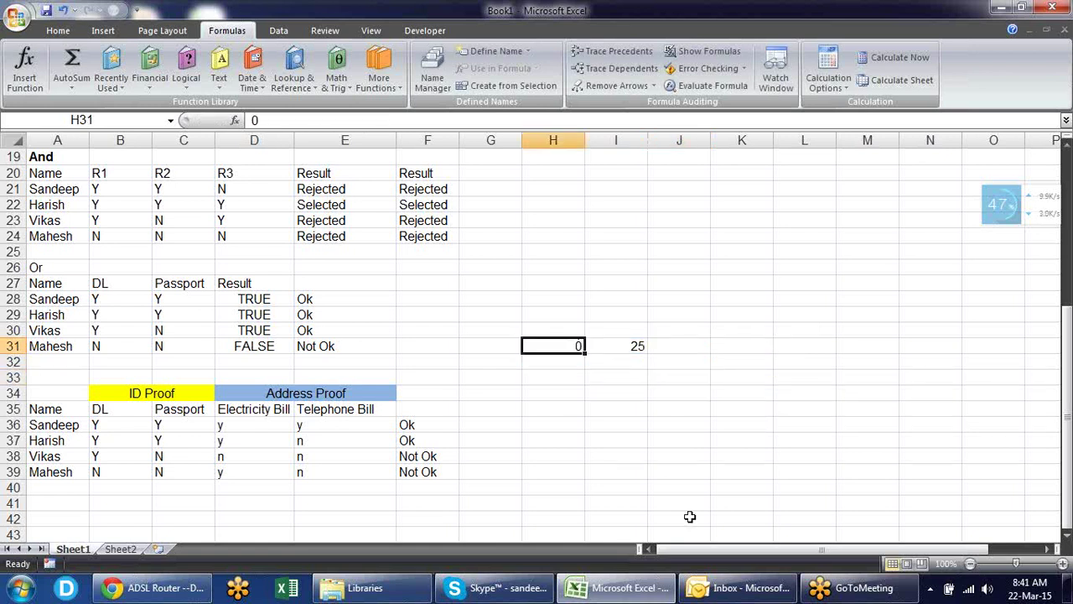
type("12")
key("Return")
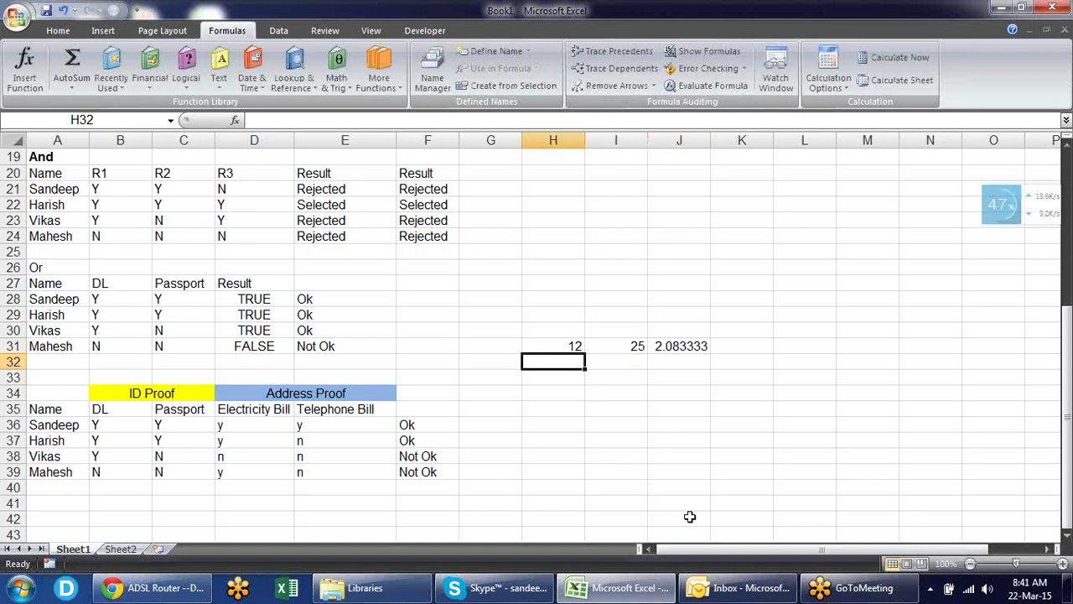
key("Up")
type("0")
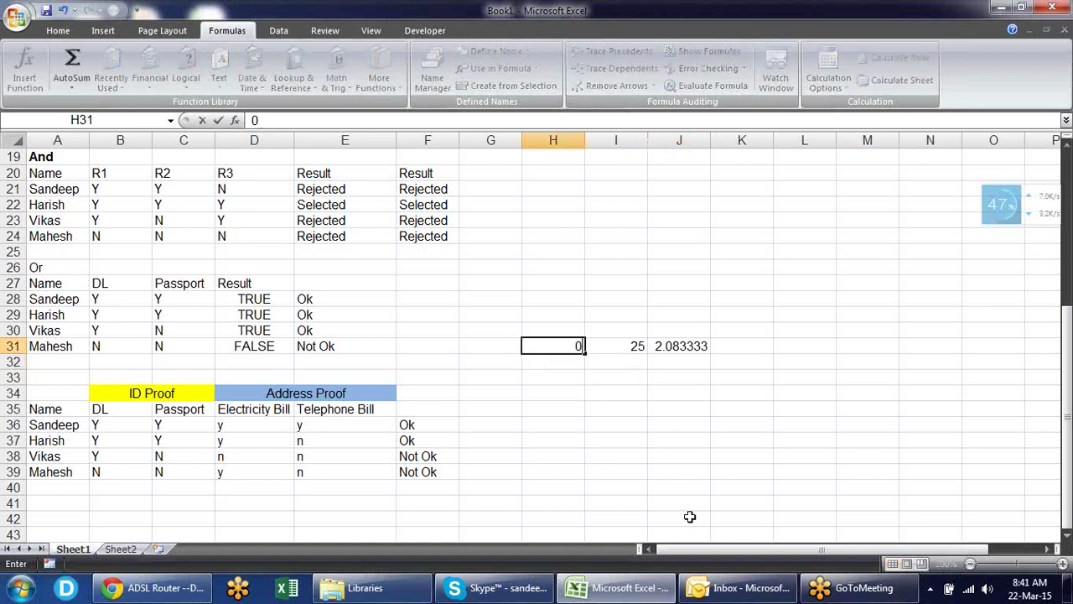
key("Return")
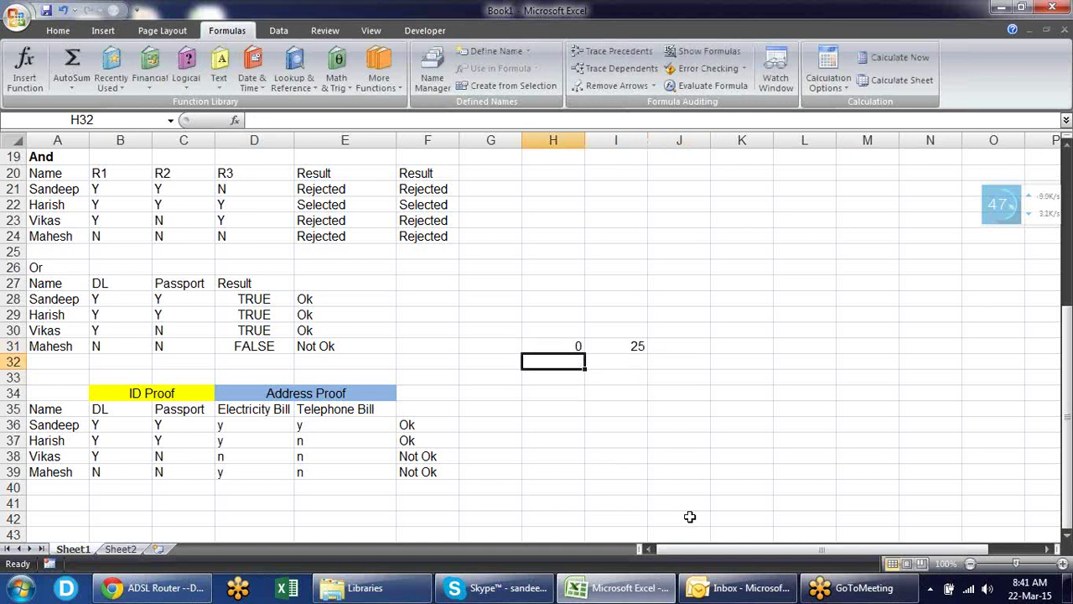
- Review J31's IFERROR formula without changing it
key("Up")
key("Right")
key("Right")
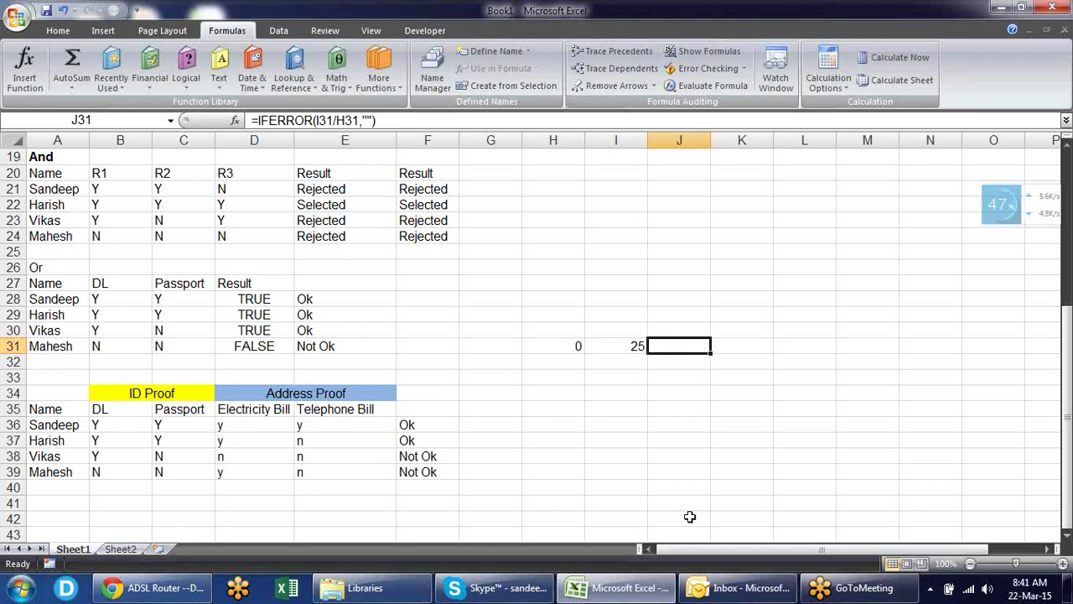
key("F2")
key("Escape")
- Switch to Sheet2 and browse the Text function list
left_click(120, 549)
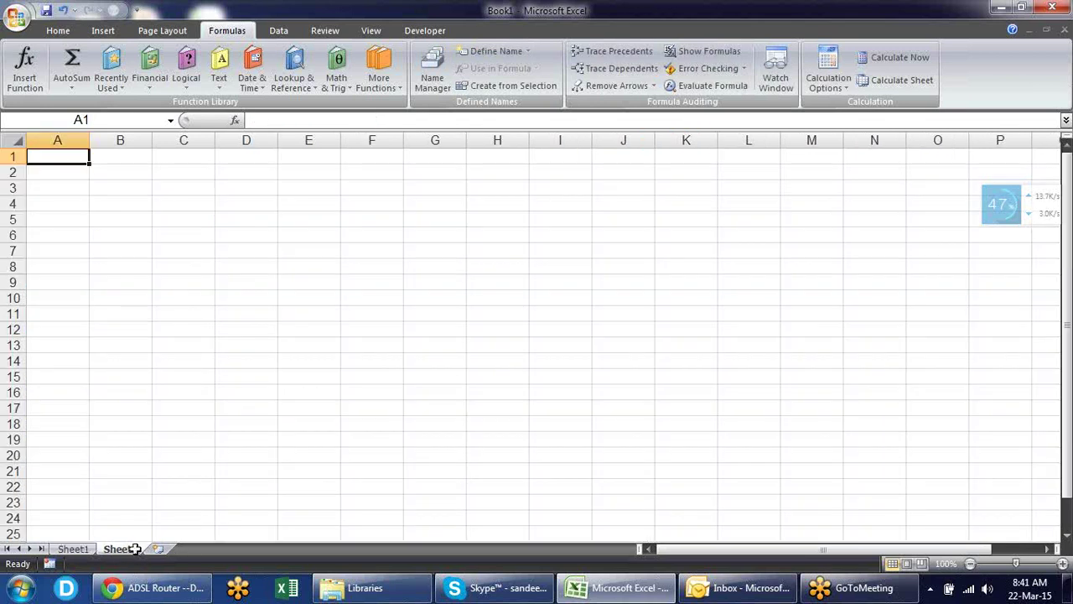
left_click(219, 75)
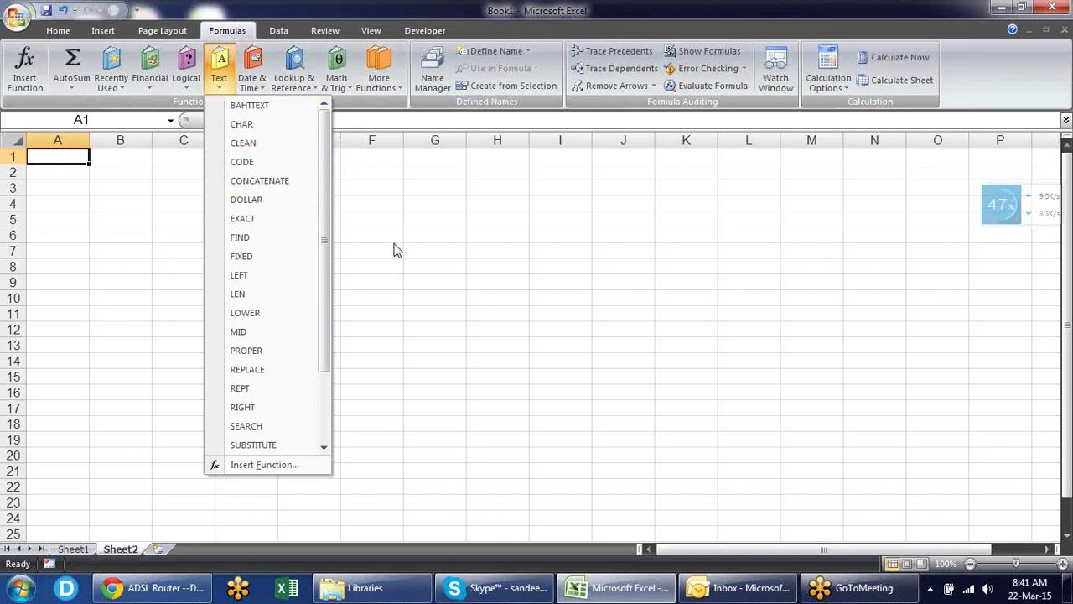
left_click(419, 233)
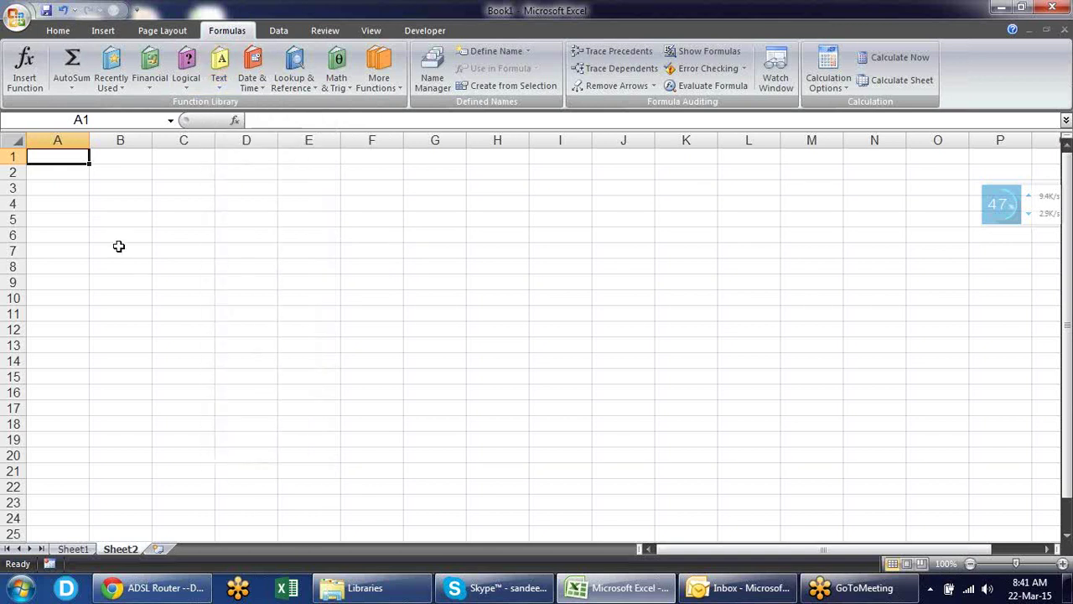
- Enter 1234 in cell B2
left_click(139, 176)
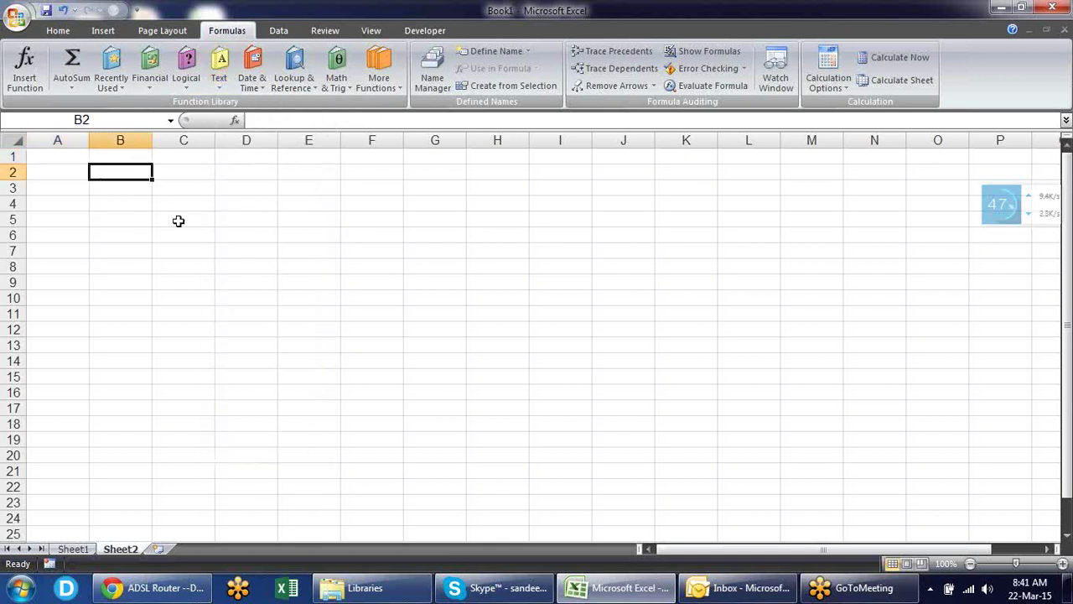
type("1234")
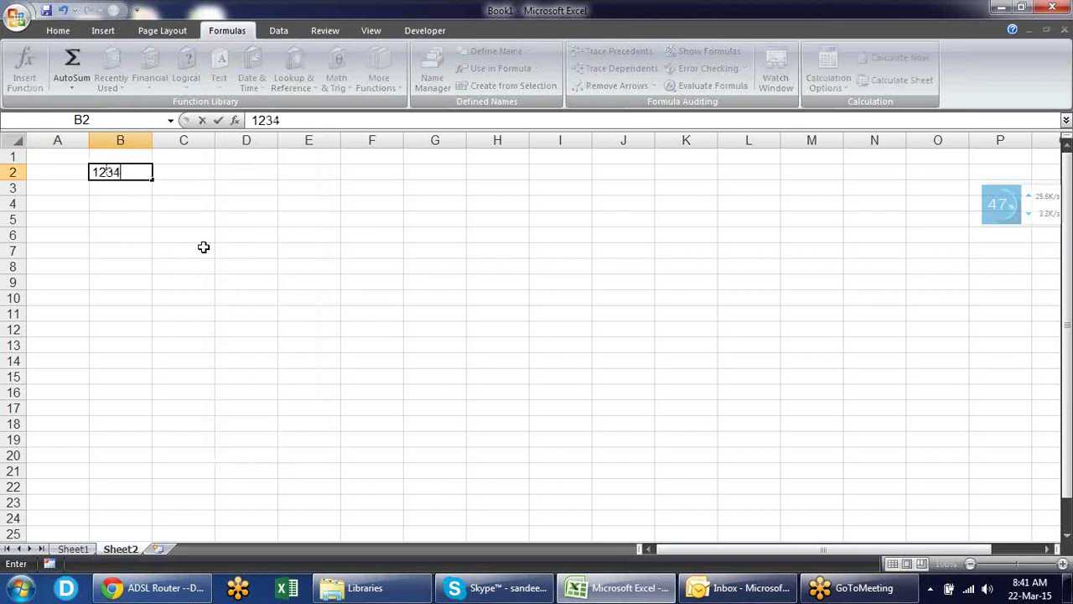
key("Return")
key("Up")
key("Right")
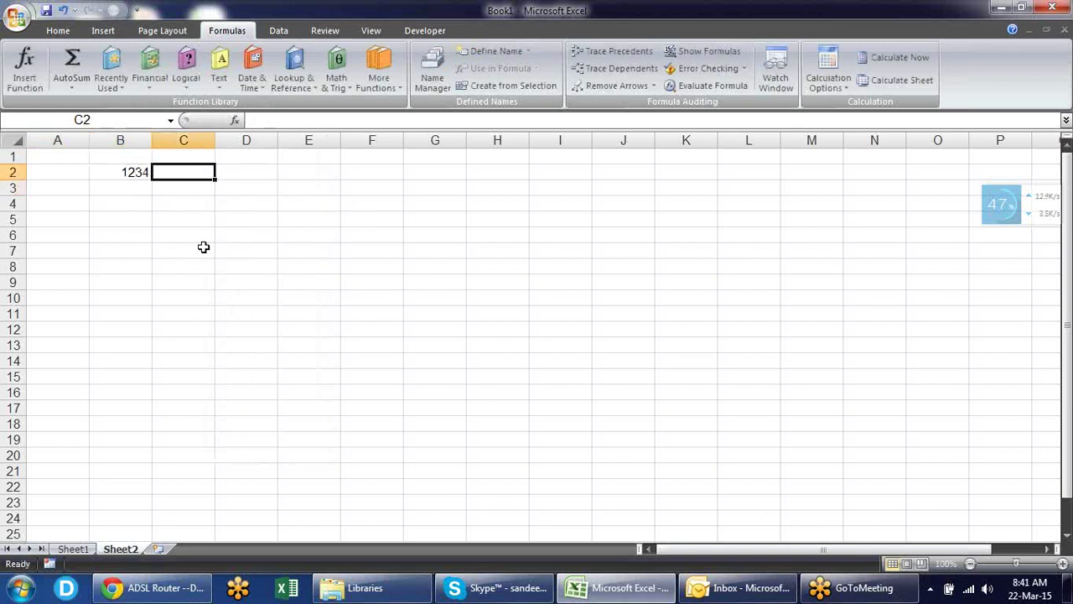
- Spell out B2 in Thai with =BAHTTEXT(B2) in C2, then clear it
type("=b")
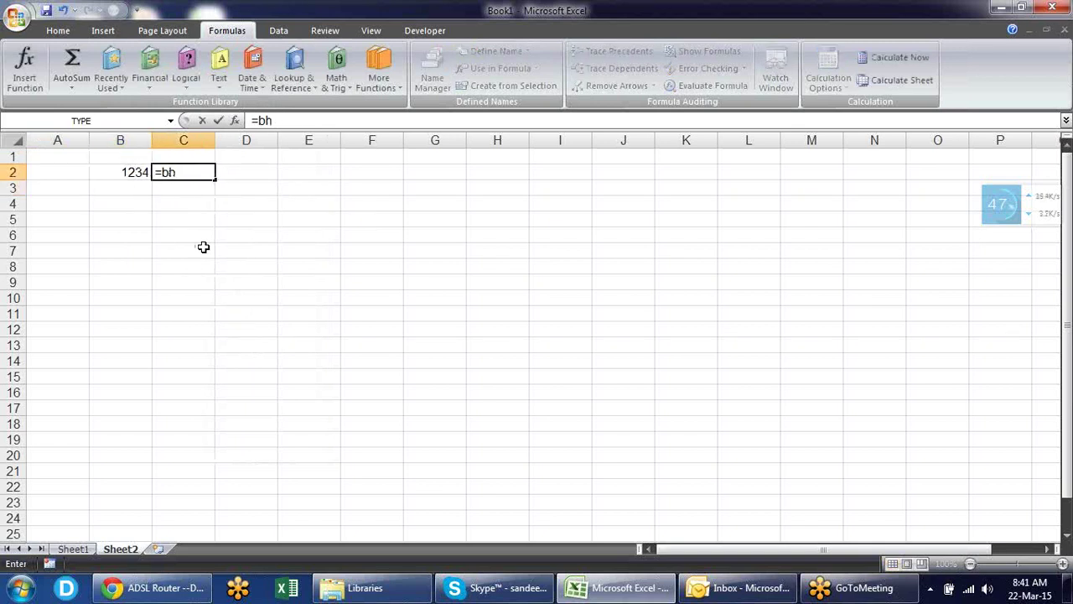
key("Tab")
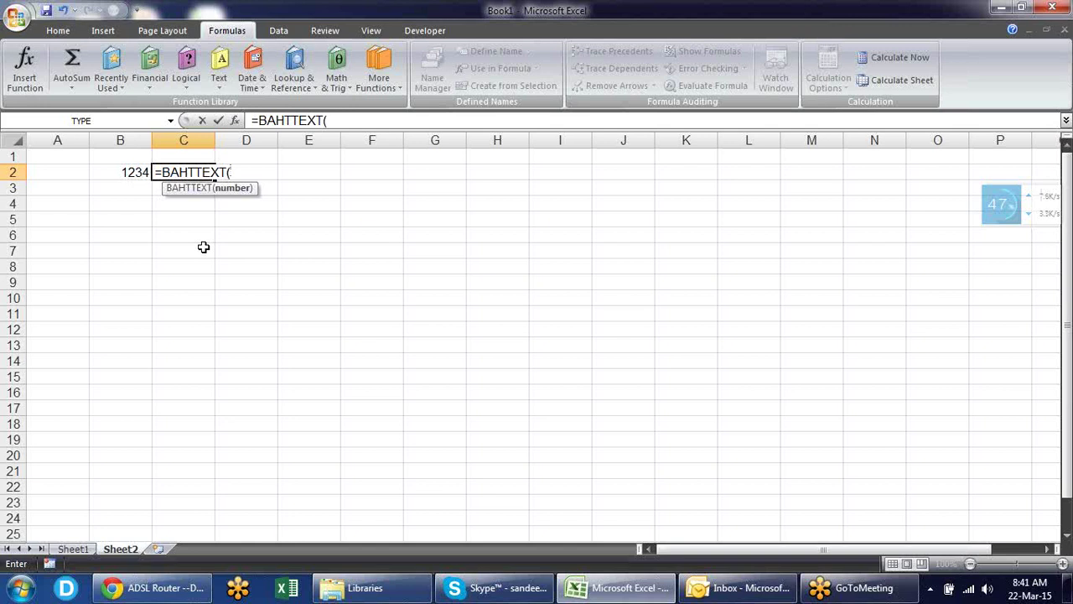
left_click(146, 171)
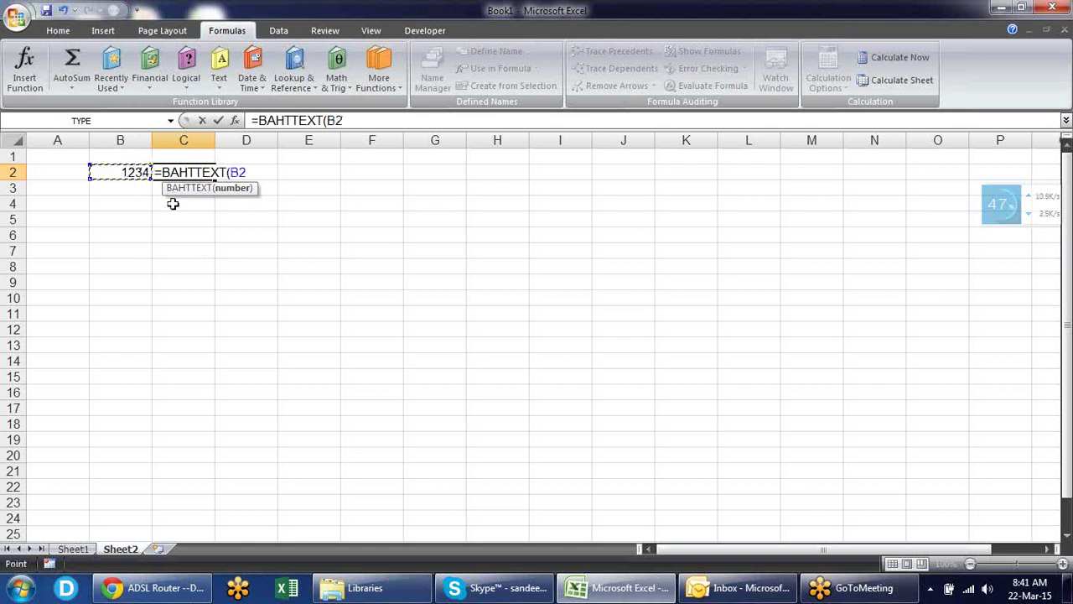
type(")")
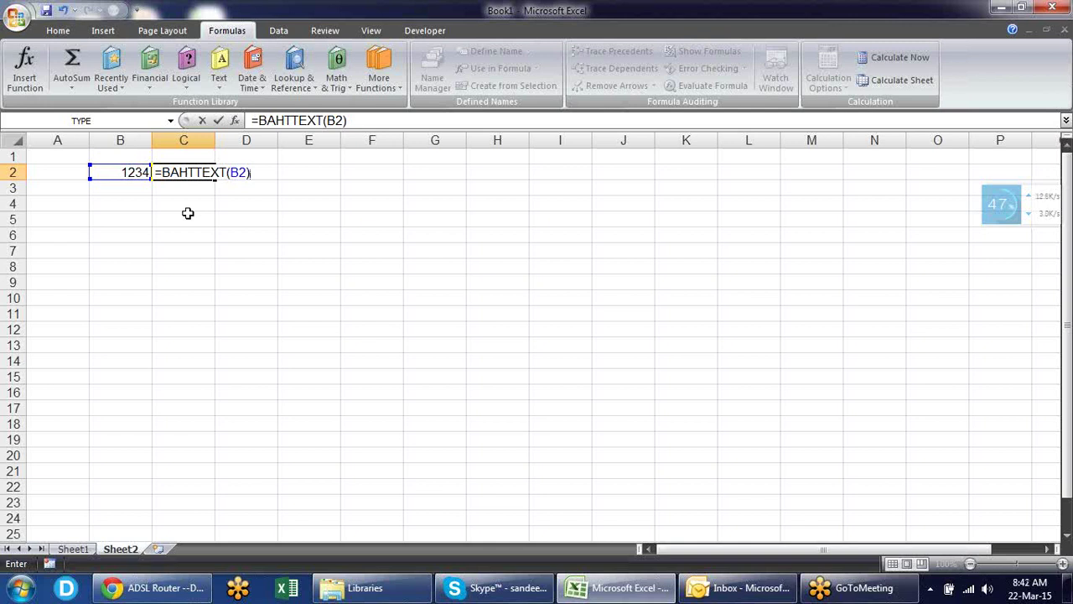
key("Return")
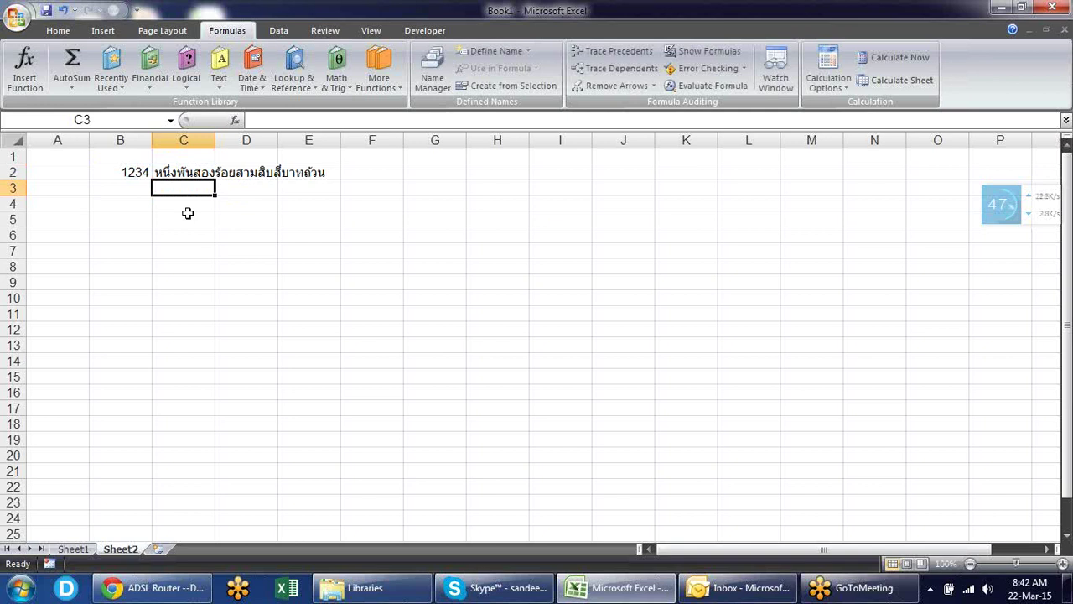
key("Up")
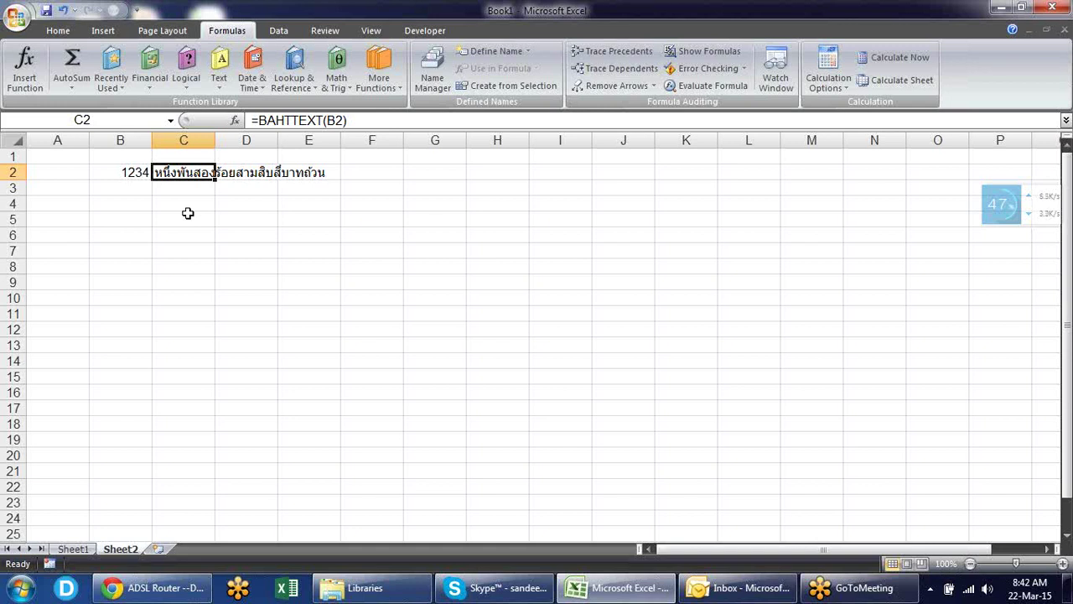
key("Delete")
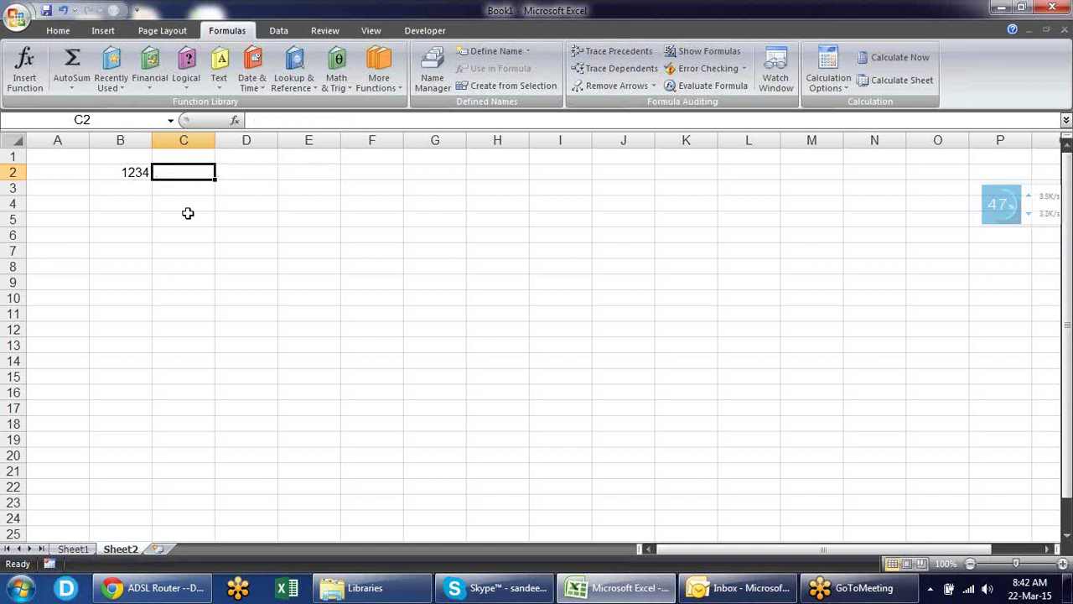
- Clear 1234 from B2 and browse the Date & Time and Text function lists
key("Left")
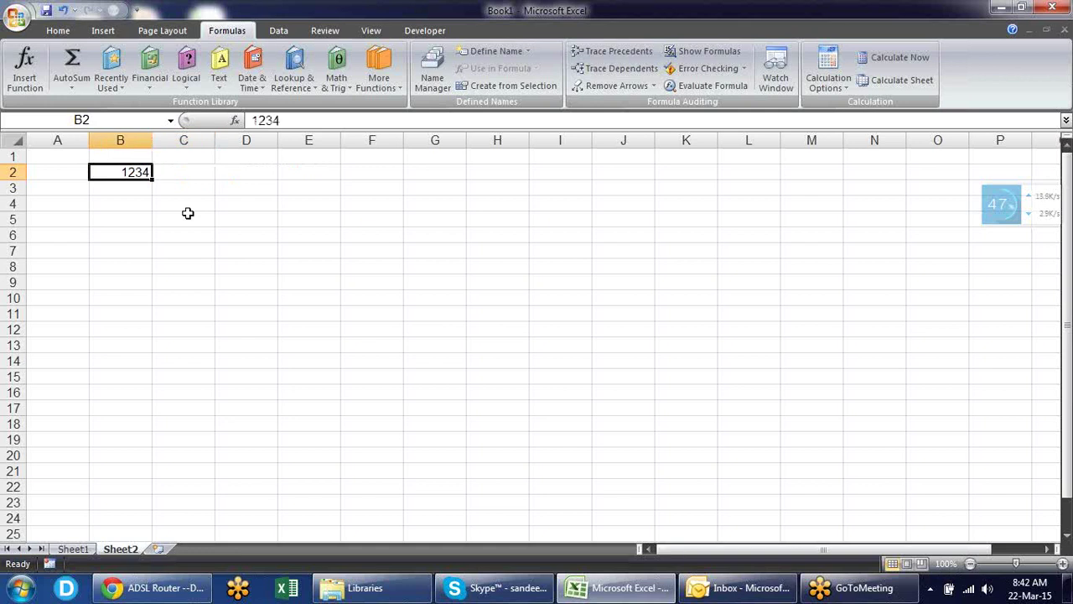
key("Delete")
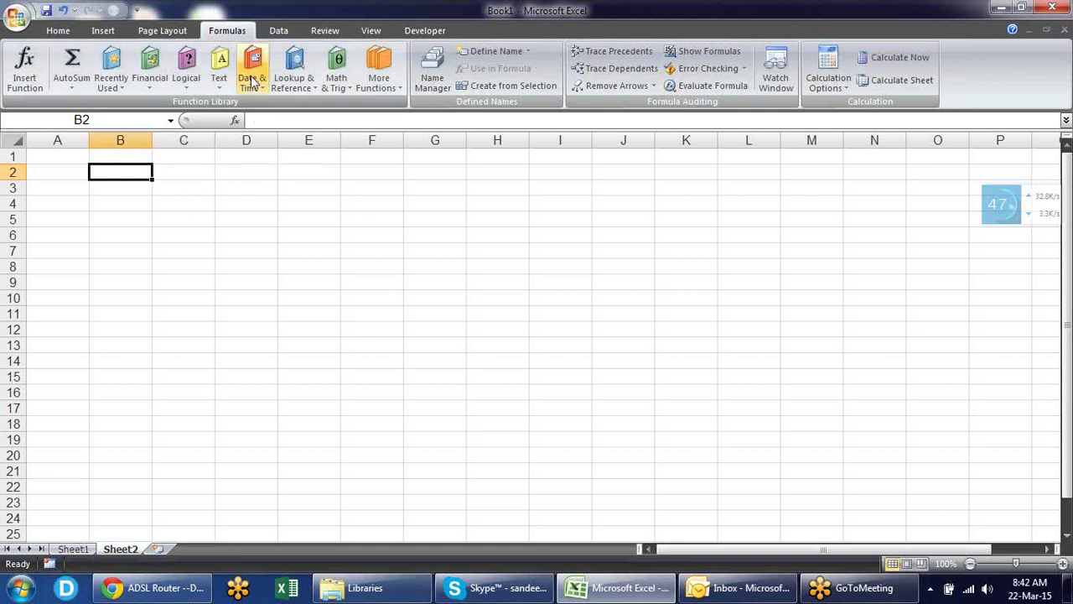
left_click(252, 80)
left_click(219, 74)
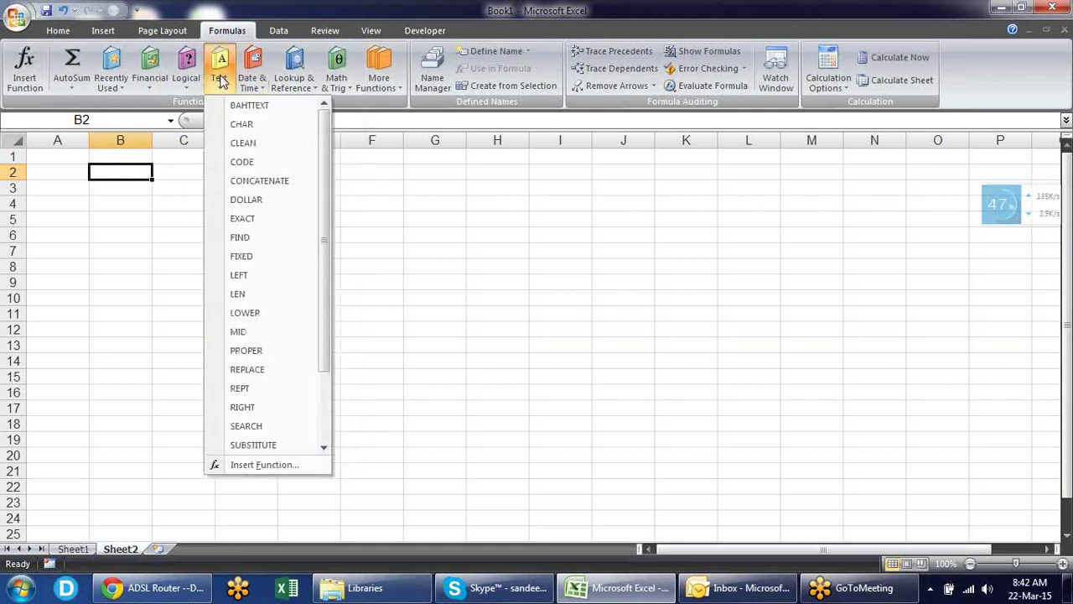
left_click(400, 209)
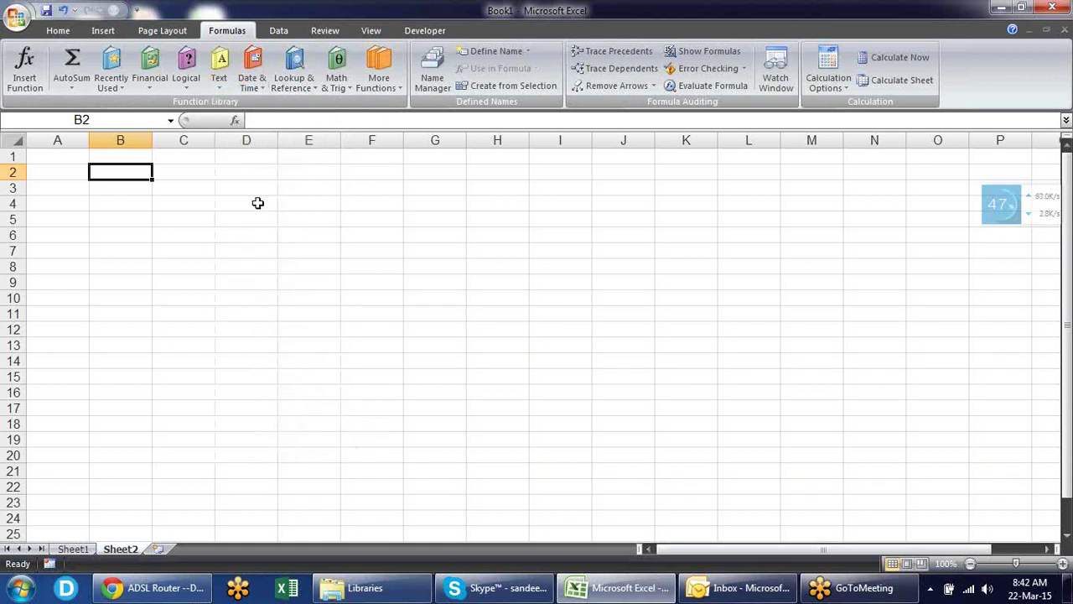
- Type headers char, code and ascii across B2:D2, then bring up the browser
type("char")
key("Tab")
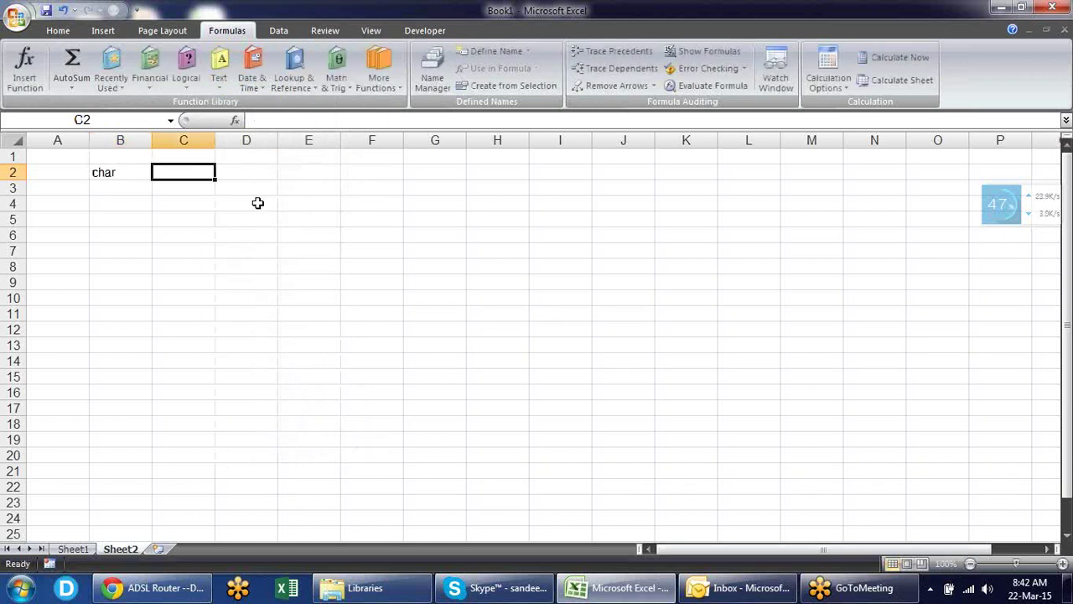
type("code")
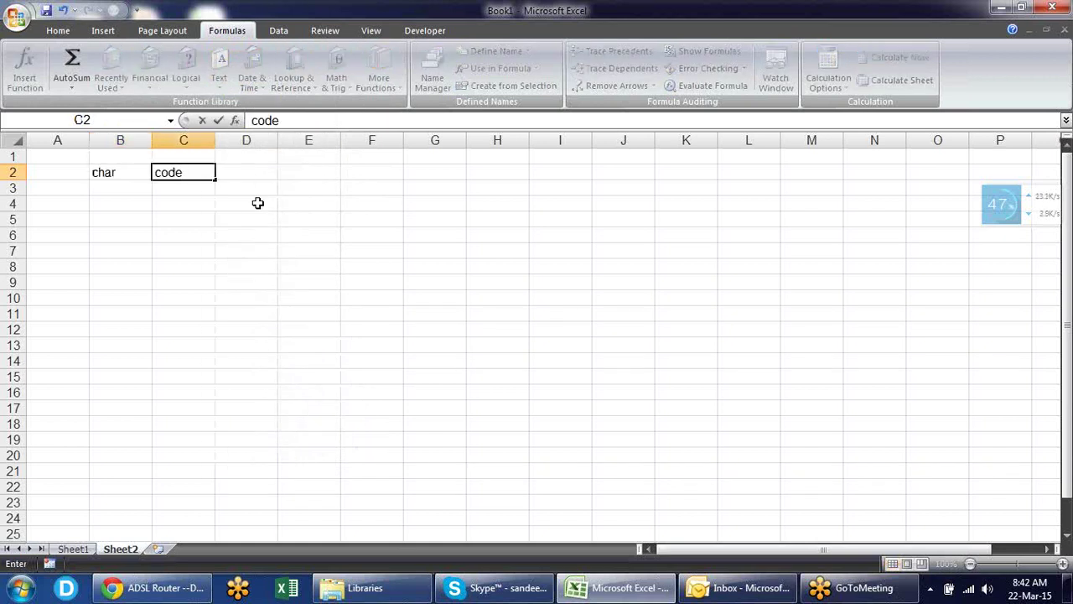
key("Return")
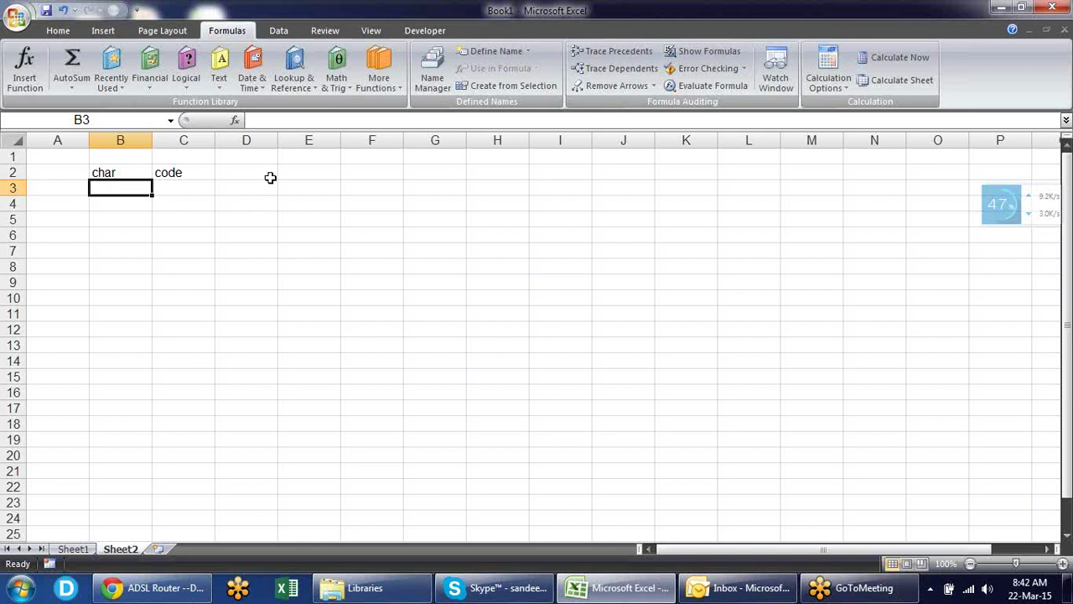
left_click(269, 173)
type("asc")
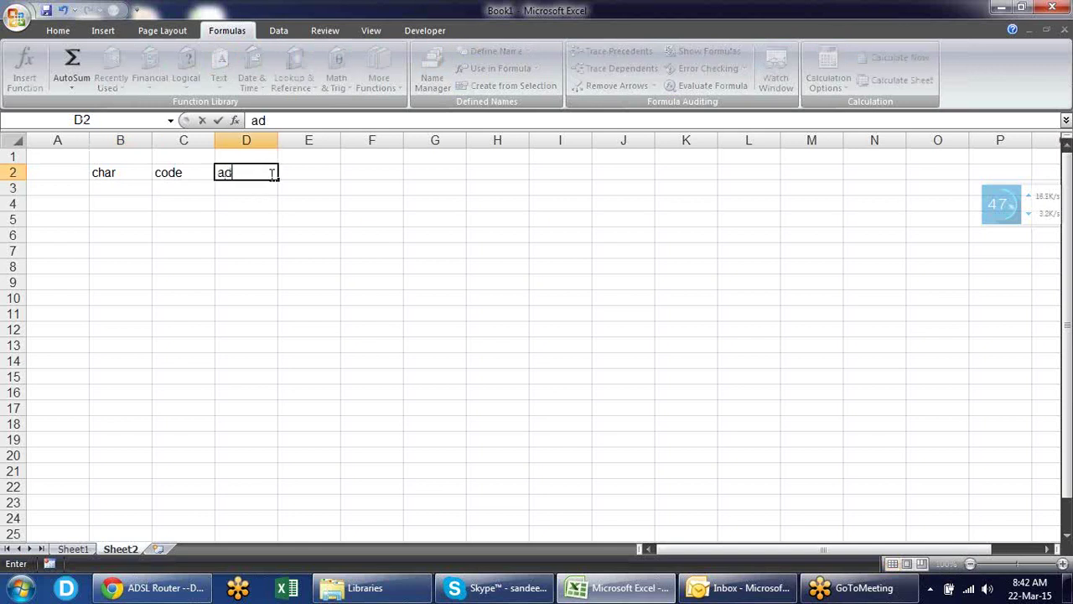
type("ii")
key("Return")
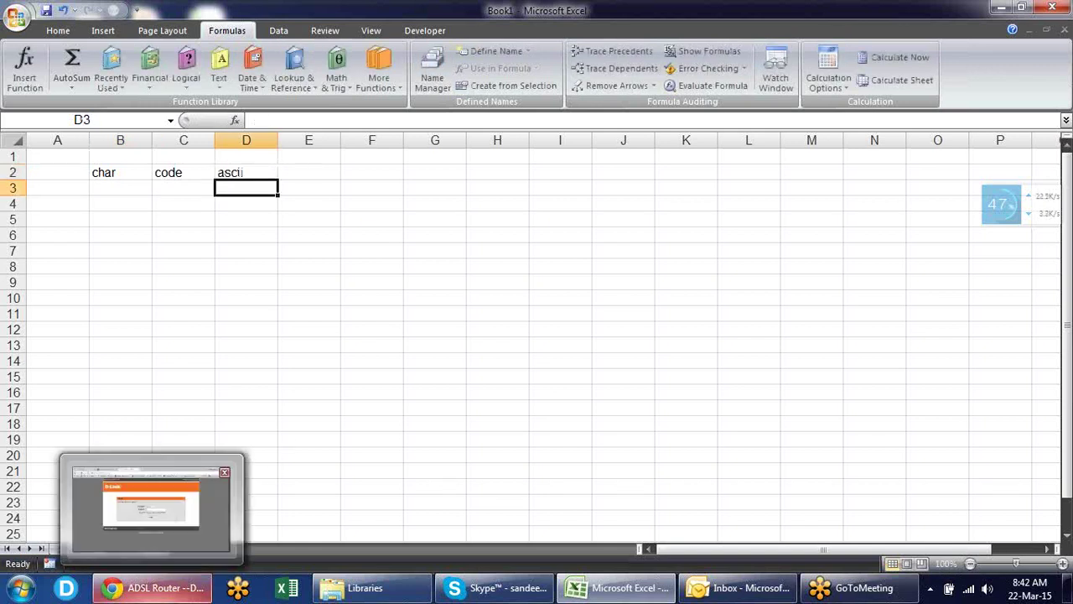
left_click(155, 587)
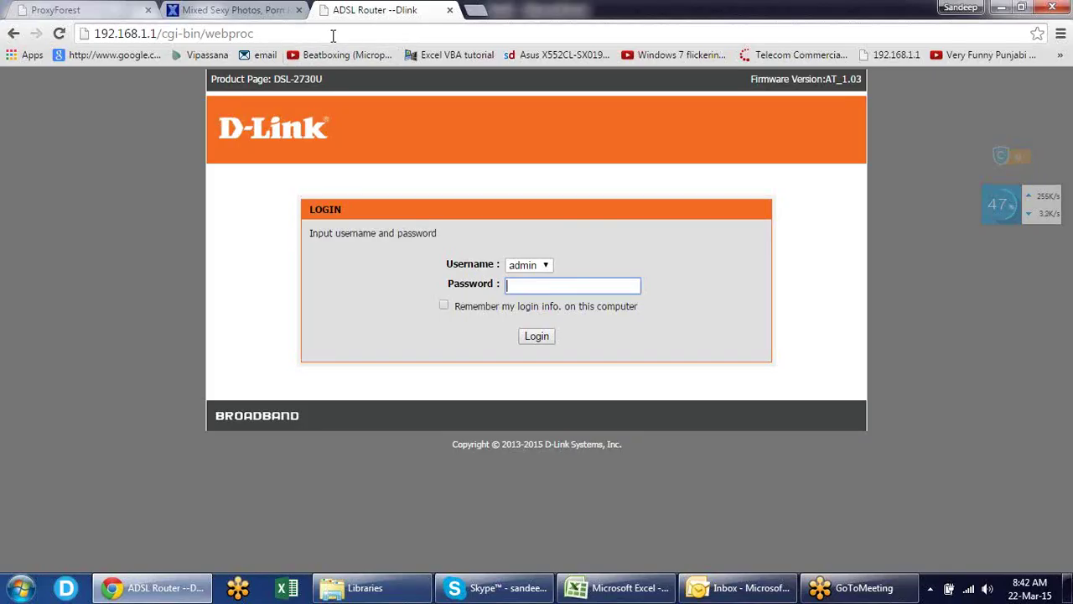
- Leave the router login and load google.com using the address-bar autocomplete
left_click(329, 35)
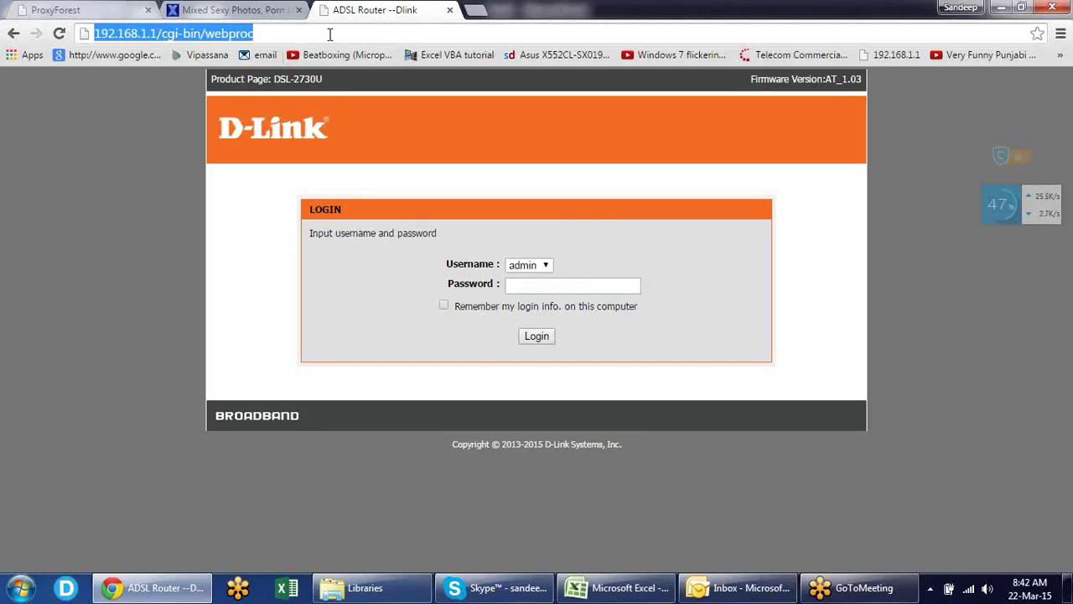
type("google.com")
key("Return")
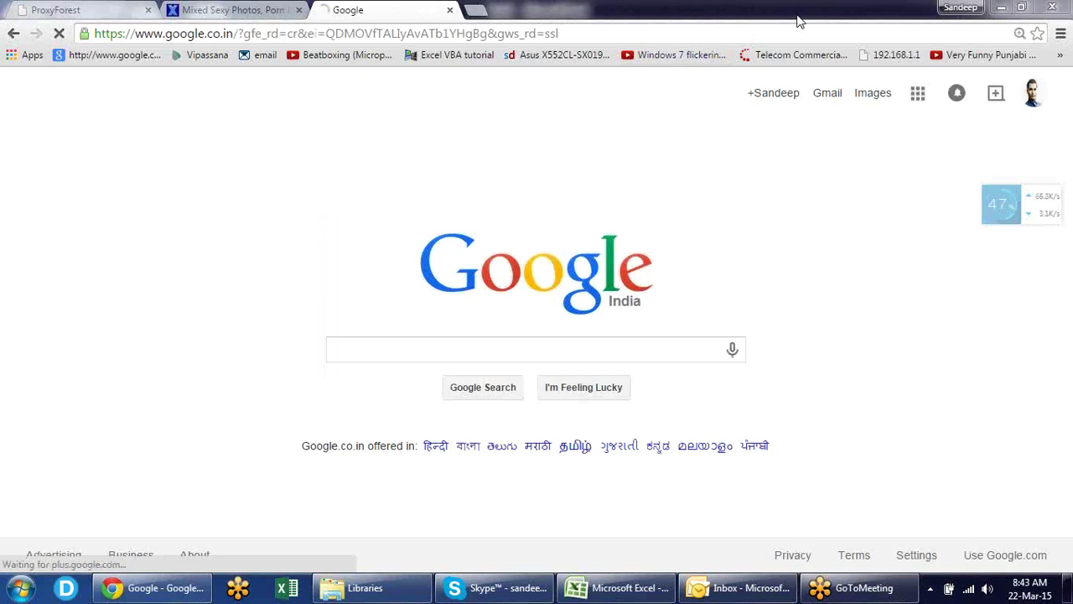
- Search Google for 'ascii table' and open the AsciiTable.com result
left_click(448, 349)
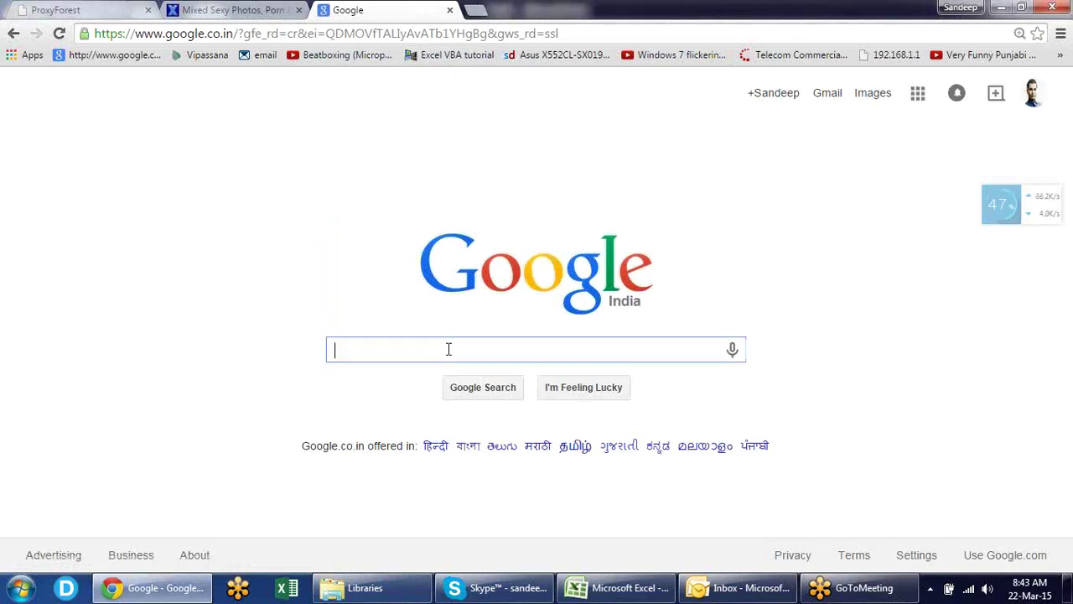
type("ascii")
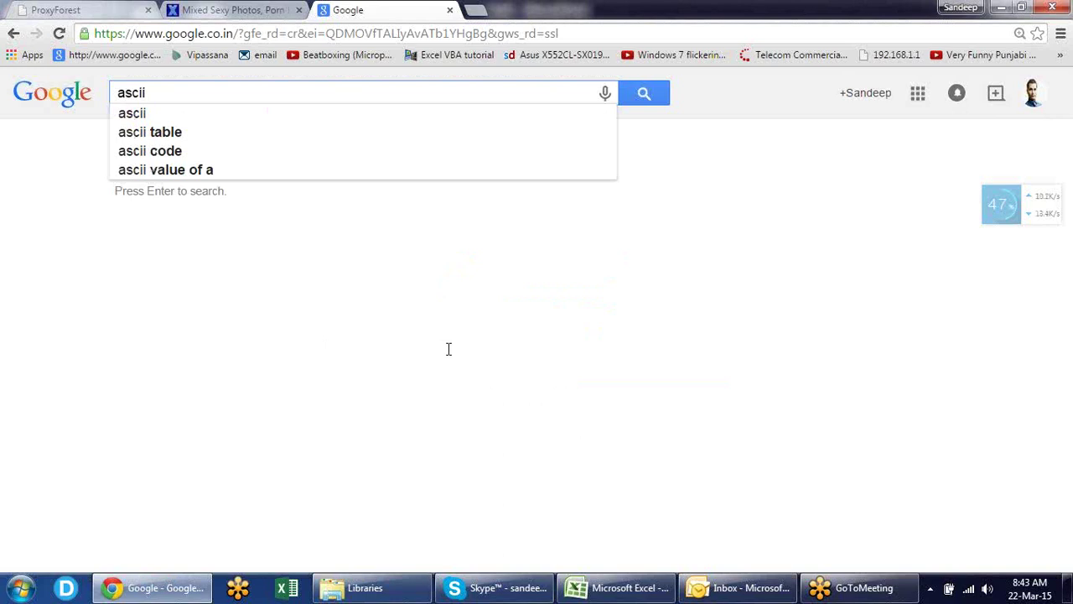
key("Down")
key("Down")
key("Return")
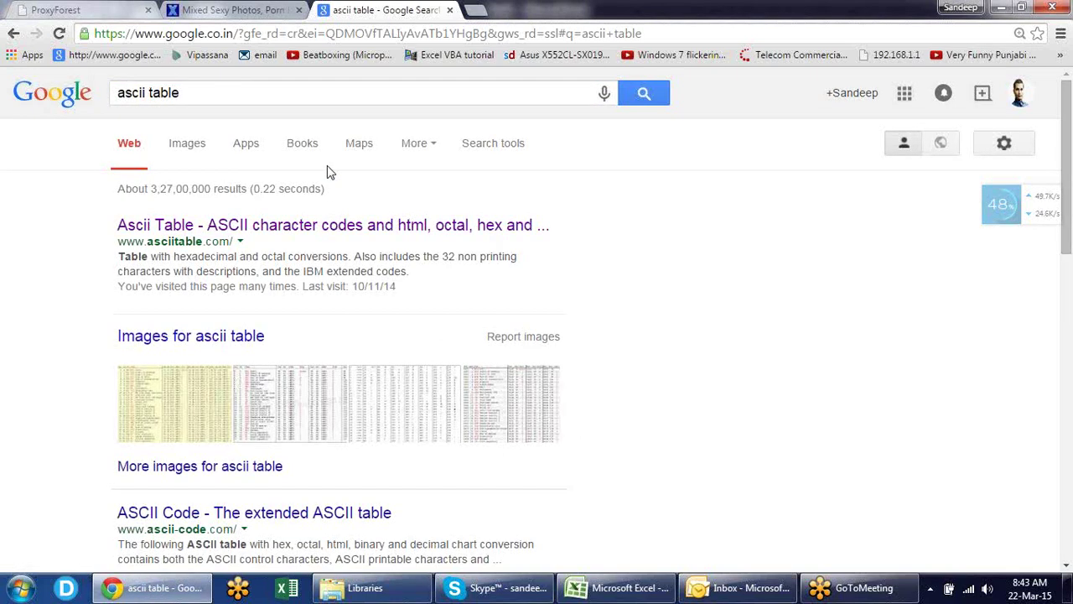
left_click(263, 228)
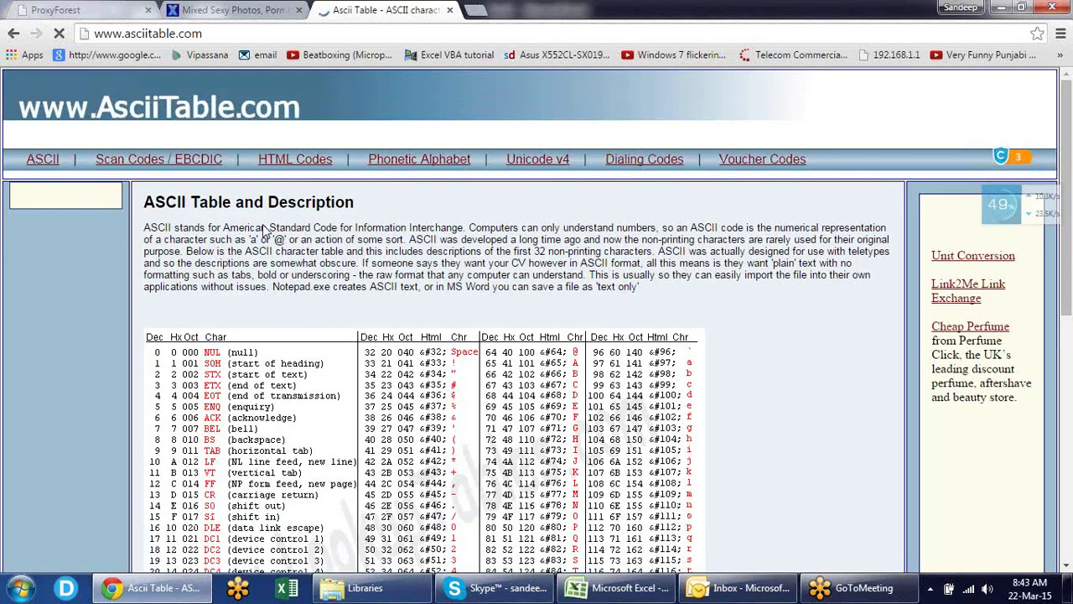
- Scroll AsciiTable.com down to the ASCII code chart, then return to the Excel workbook
scroll(263, 229, "down", 1)
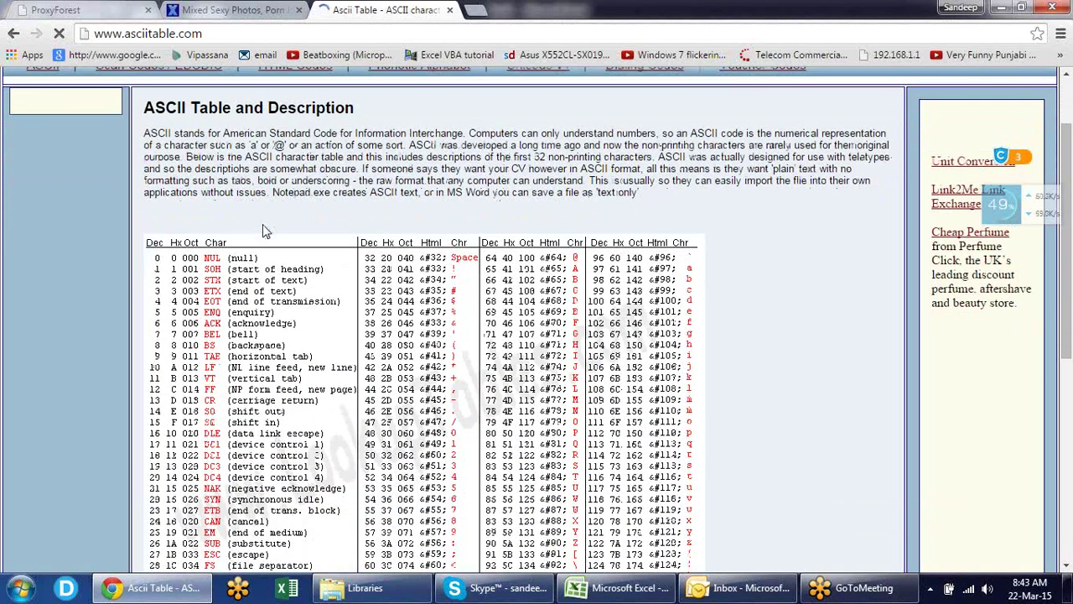
scroll(263, 229, "down", 1)
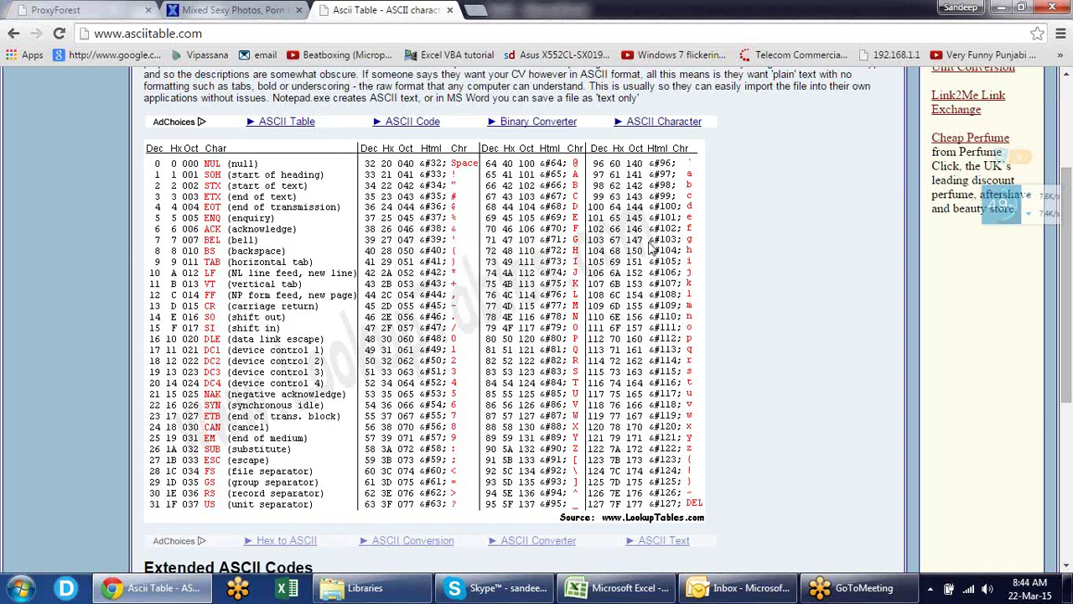
key("alt+Tab")
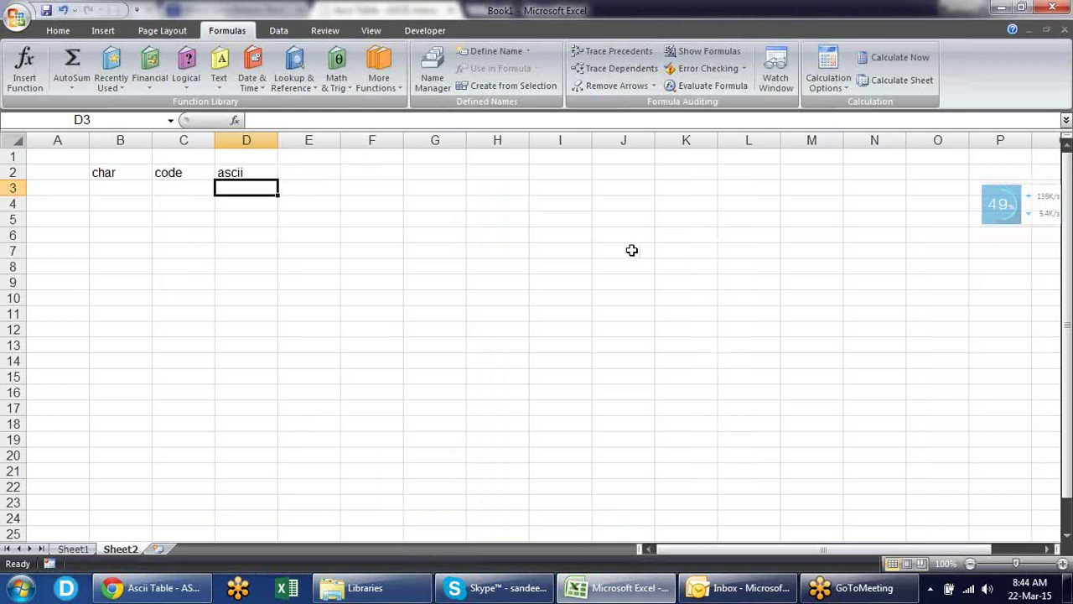
- Enter A in D4 and the formula =CODE(D4) in E4
left_click(259, 201)
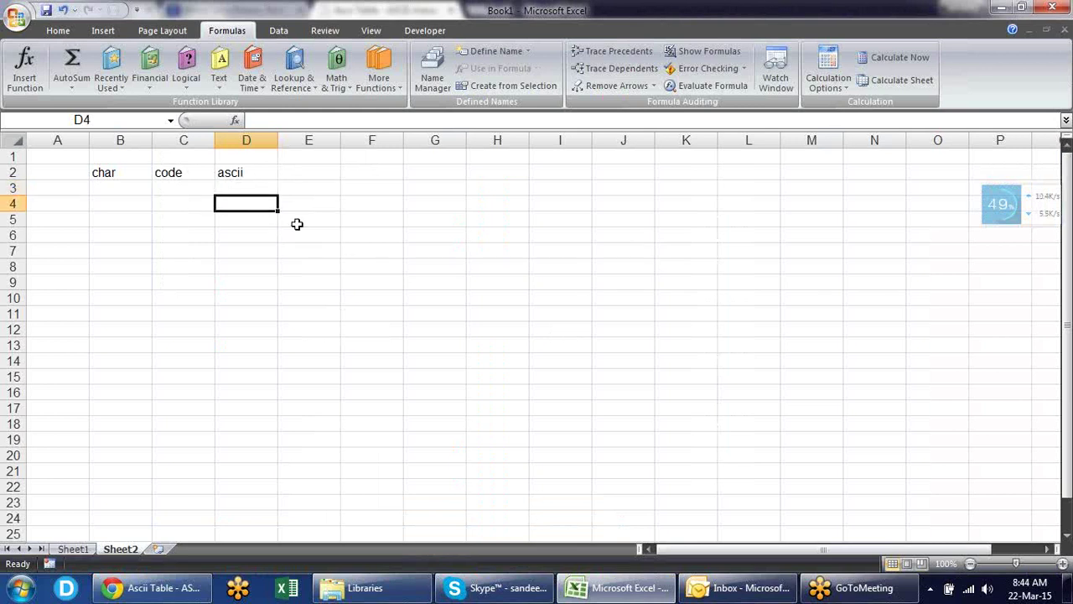
type("A")
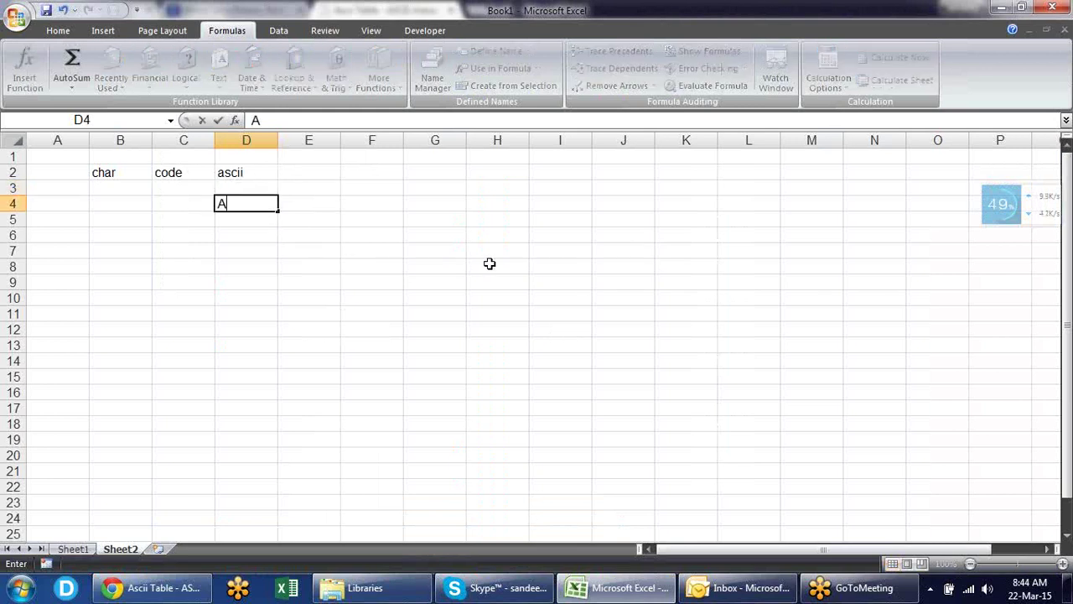
key("Return")
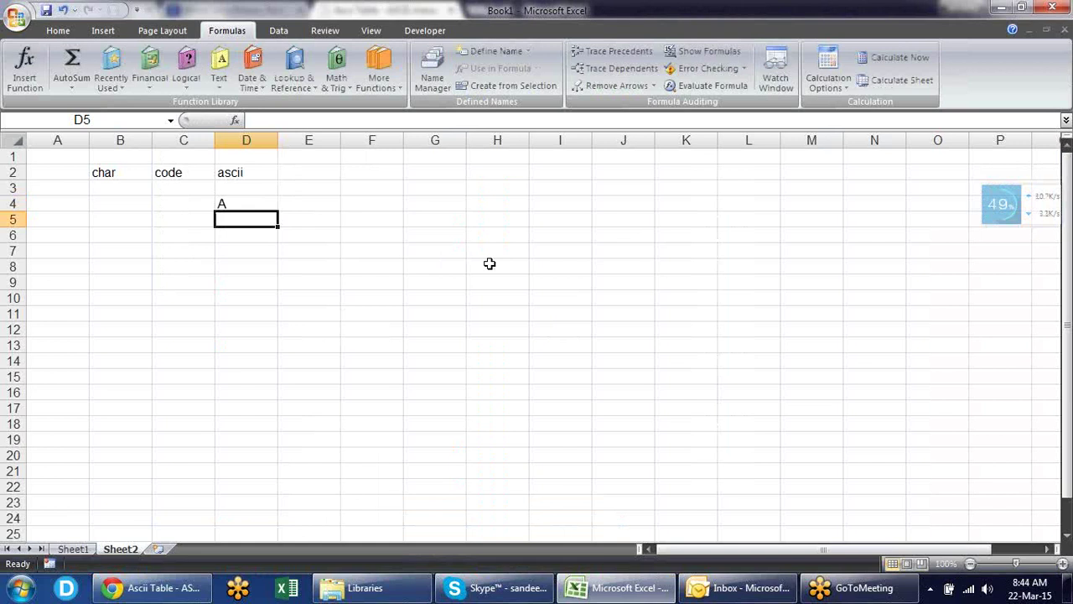
key("Up")
key("Right")
type("=cos")
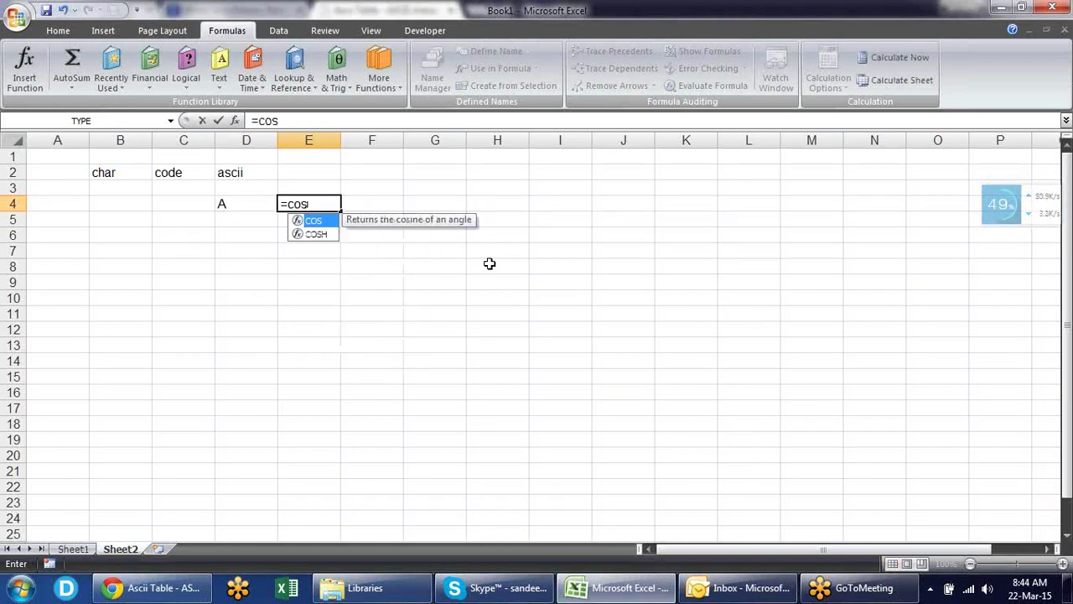
key("BackSpace")
type("d")
key("Tab")
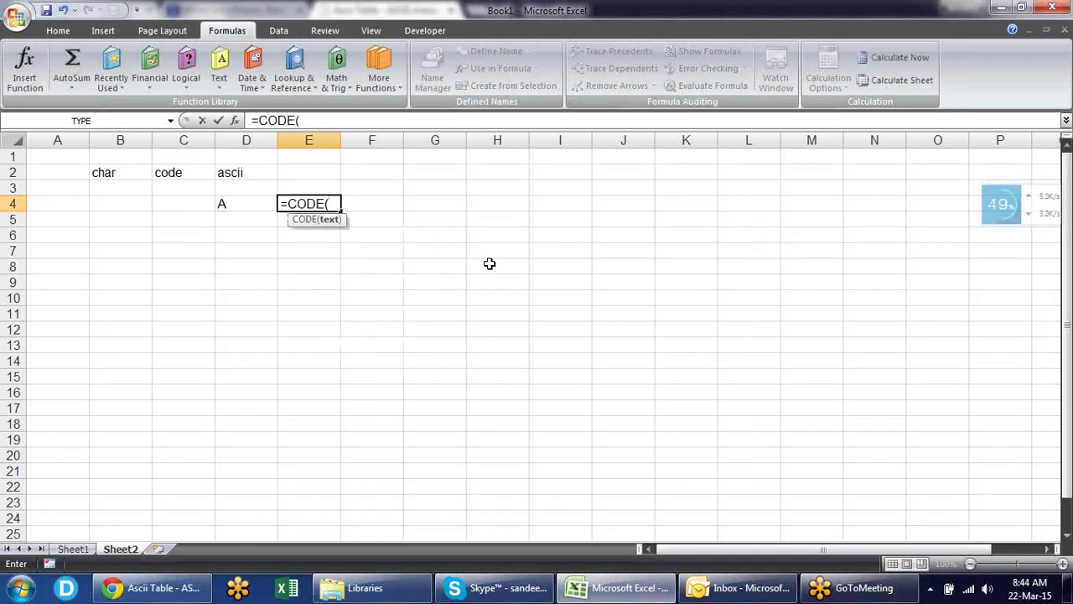
key("Left")
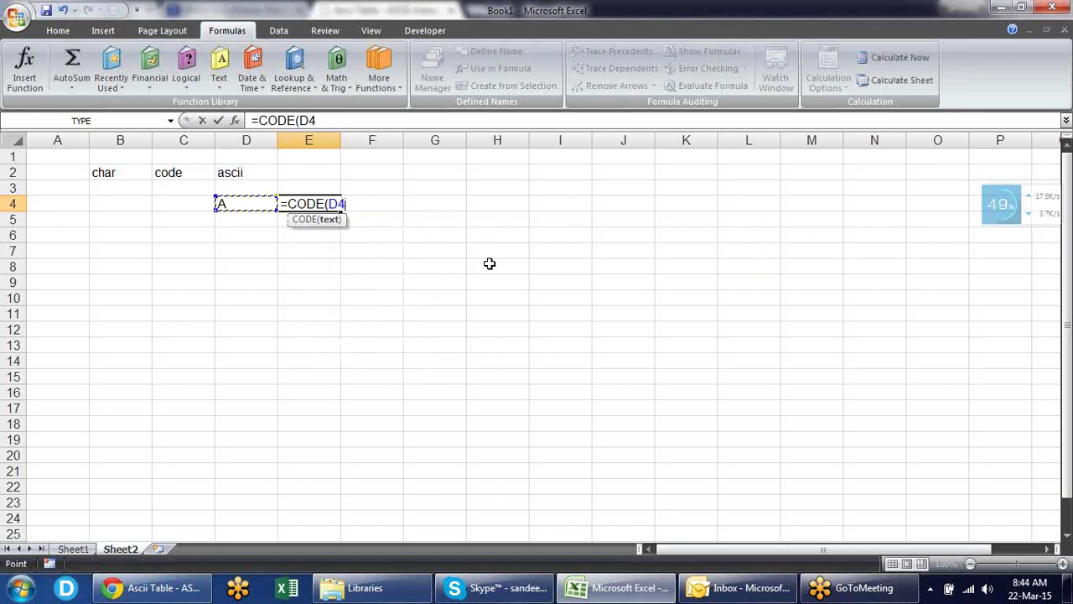
key("Return")
- Change D4 to lowercase a and enter =CHAR(E4) in F4, turning code 97 back into a
key("Up")
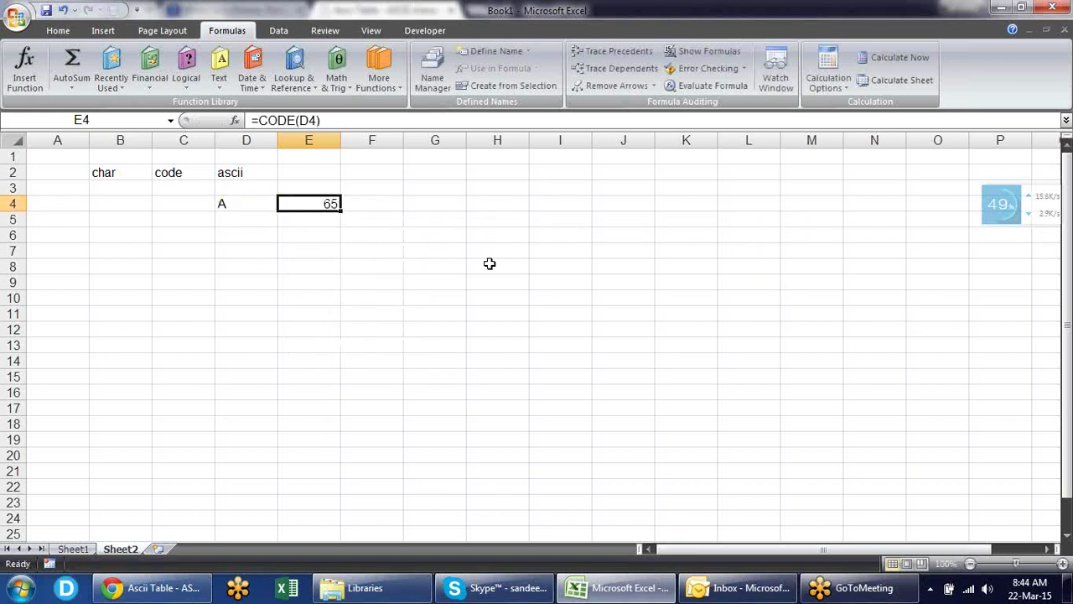
key("Left")
type("a")
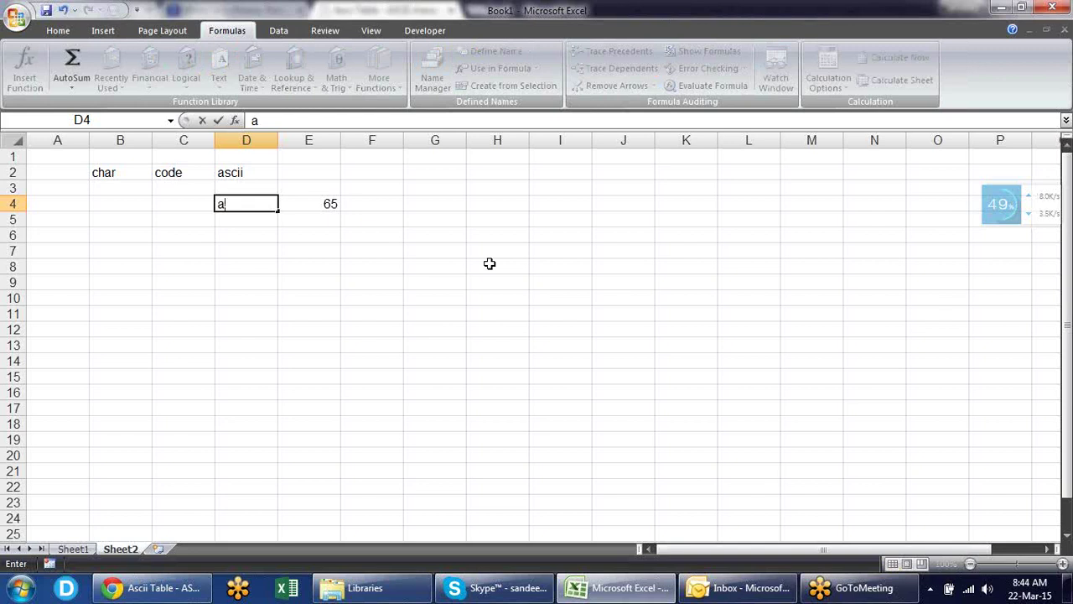
key("Return")
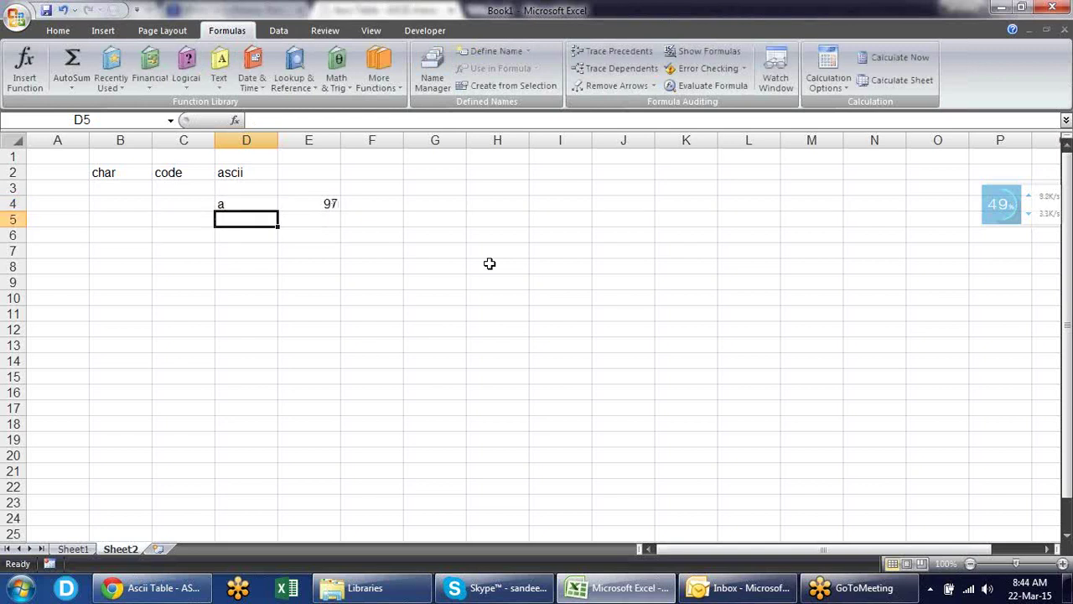
key("Up")
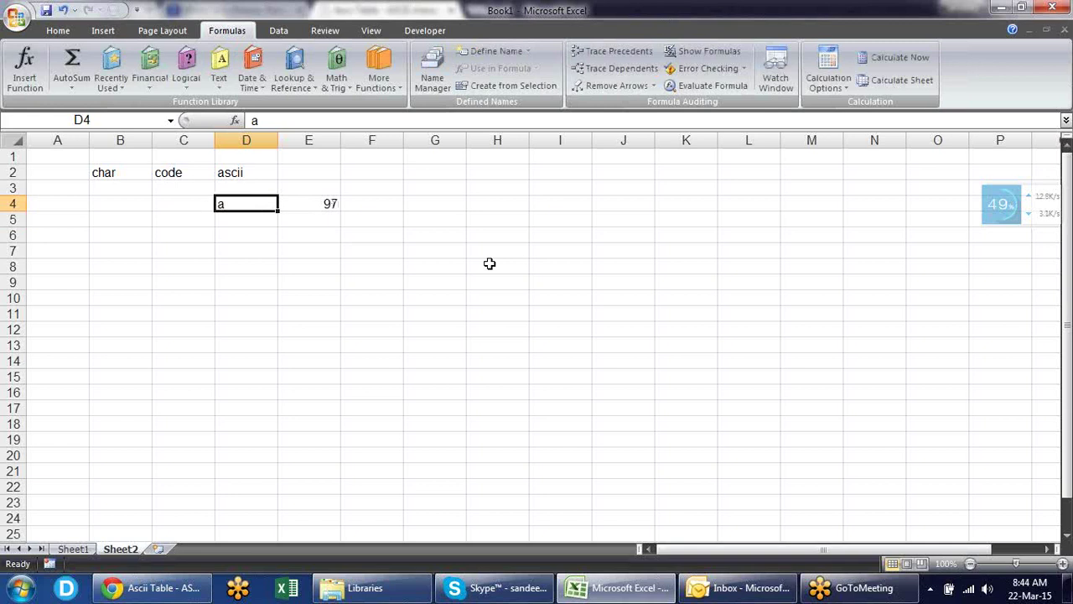
key("Right")
key("Right")
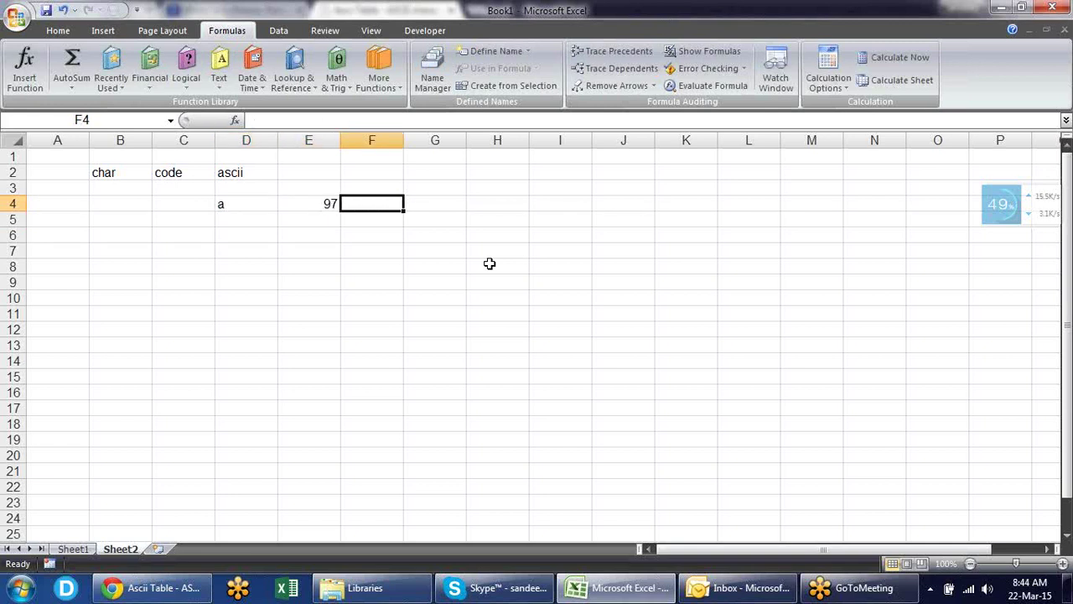
type("=char")
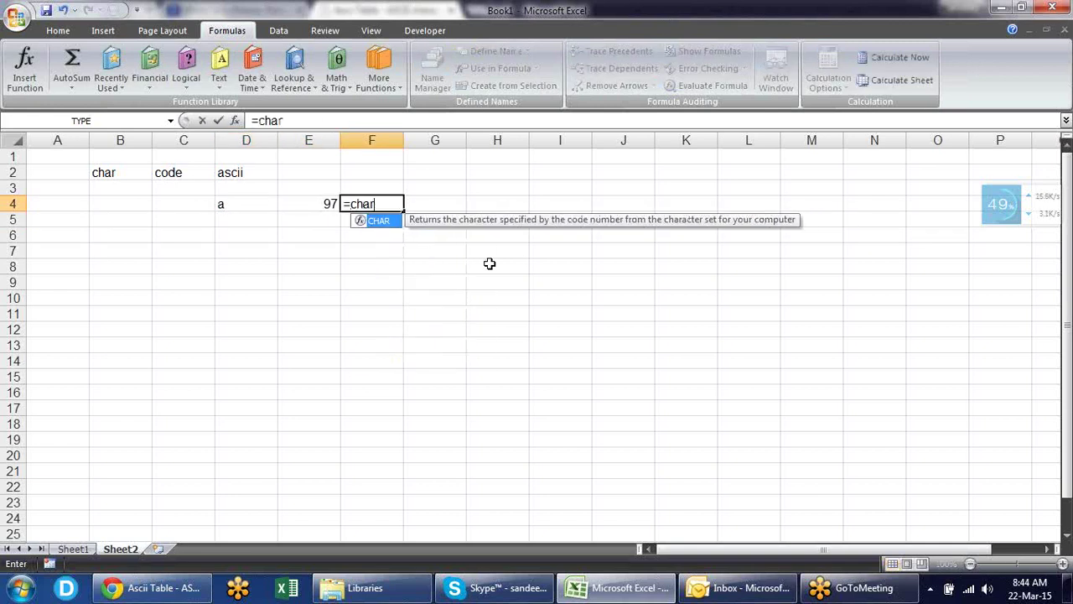
key("Tab")
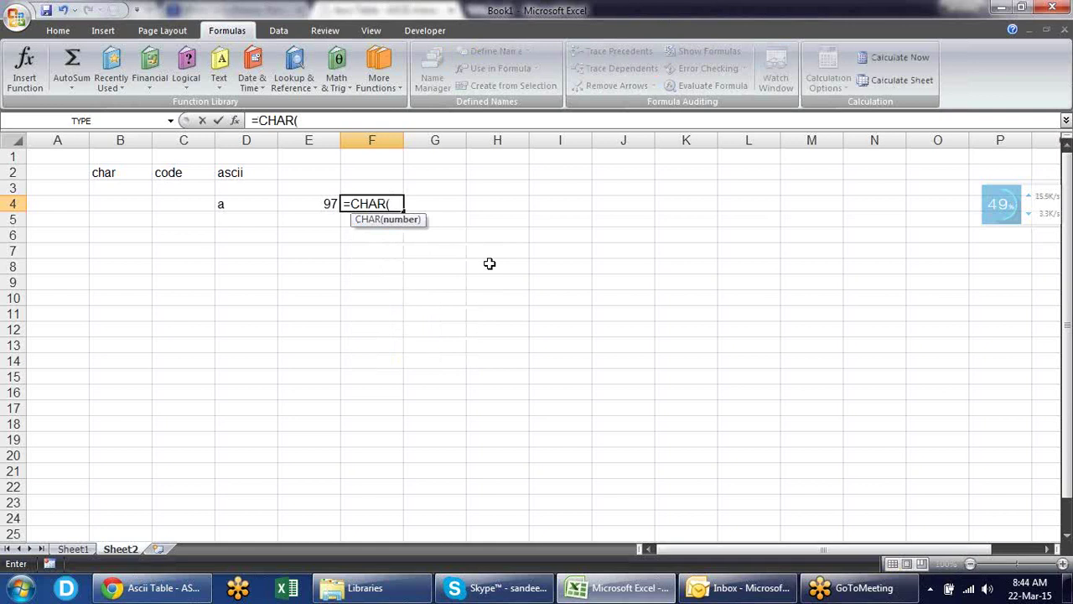
left_click(319, 203)
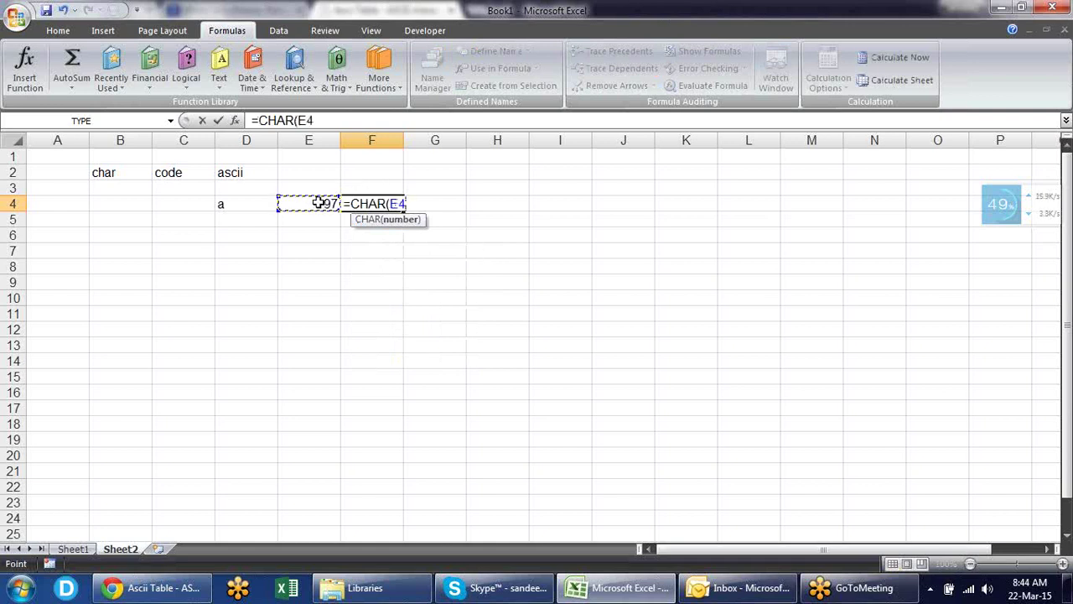
type(")")
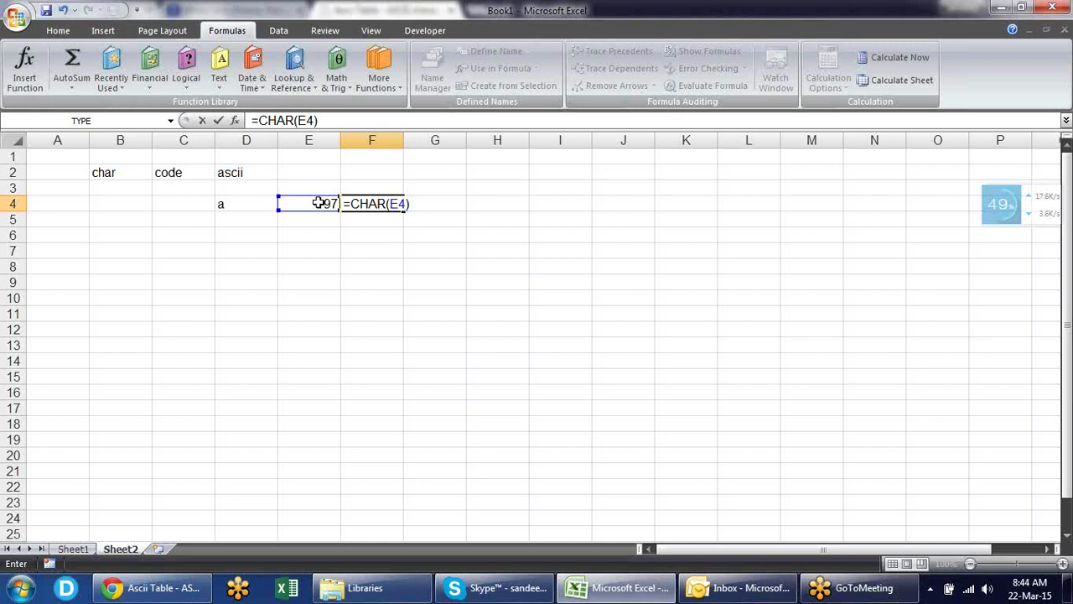
key("Return")
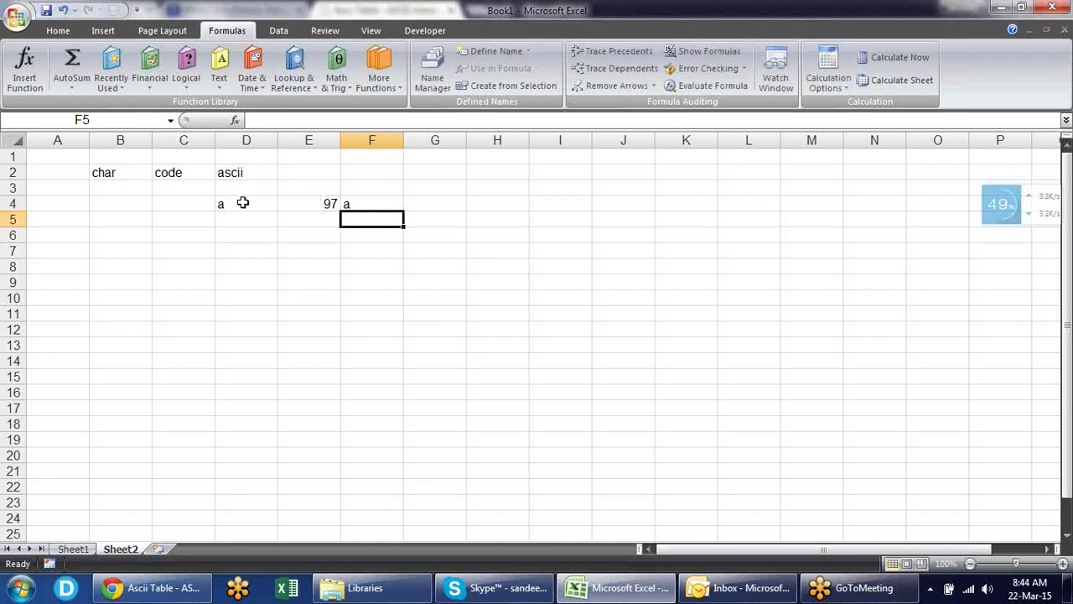
- Set D4 back to A and edit F4 to =CHAR(E4+32) to show the lowercase letter
left_click(243, 203)
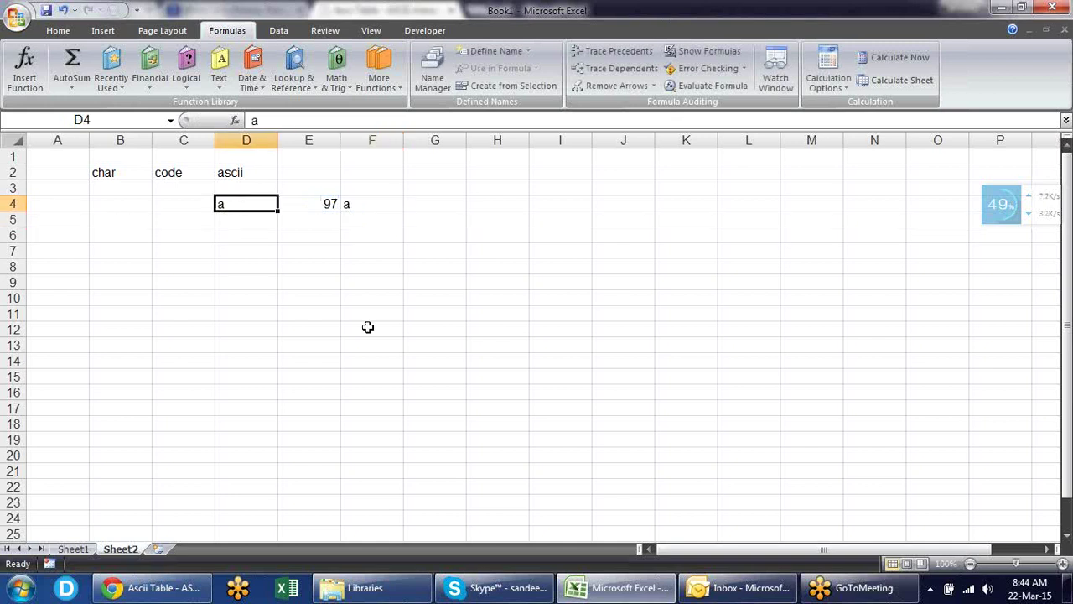
type("A")
key("Return")
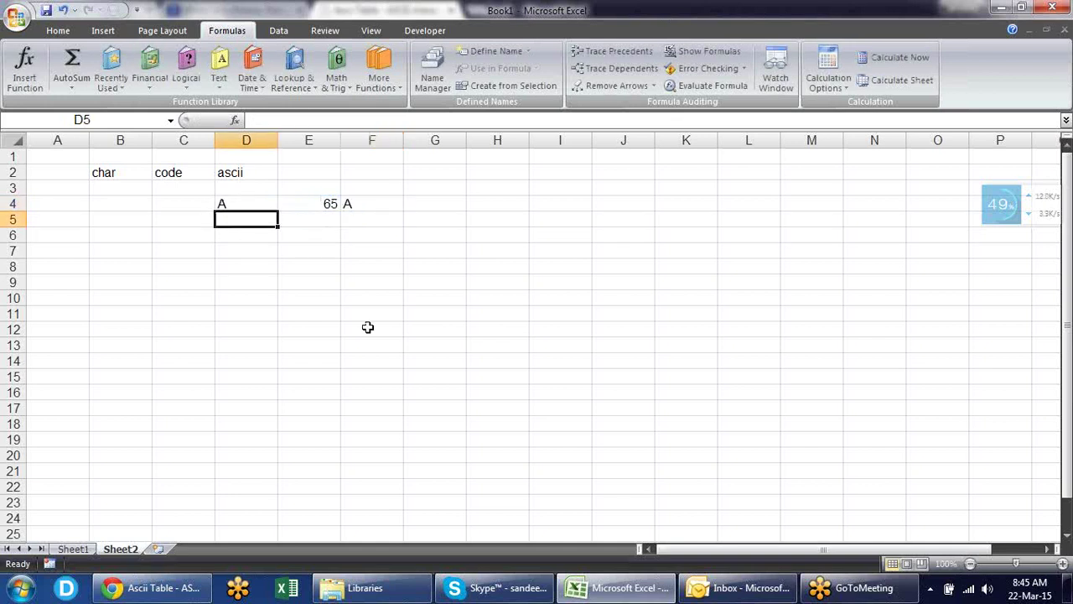
key("Up")
key("Right")
key("Right")
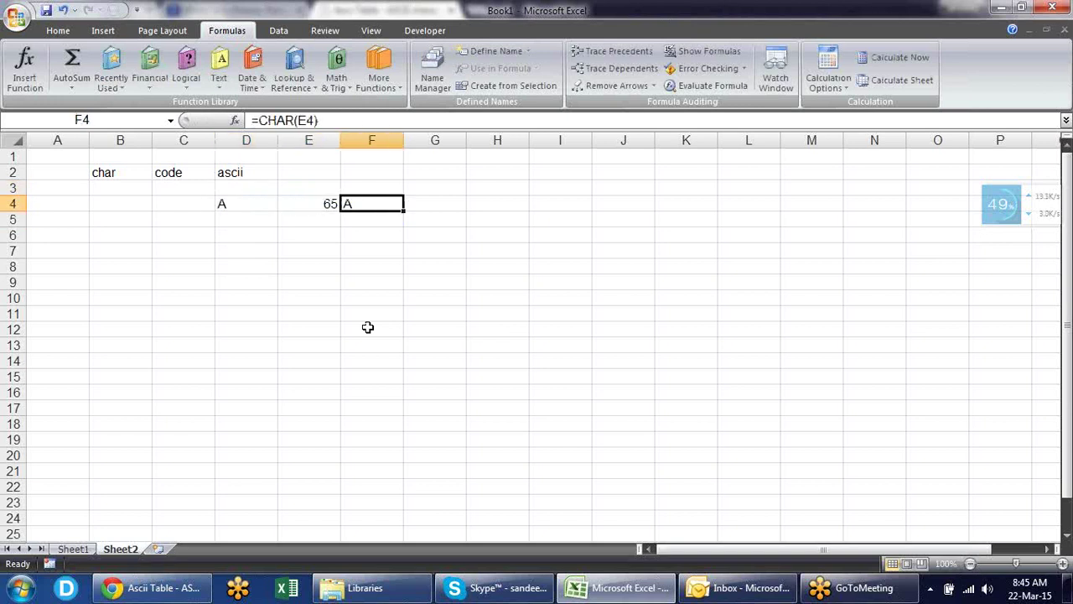
key("F2")
key("Left")
key("Left")
key("Right")
key("Right")
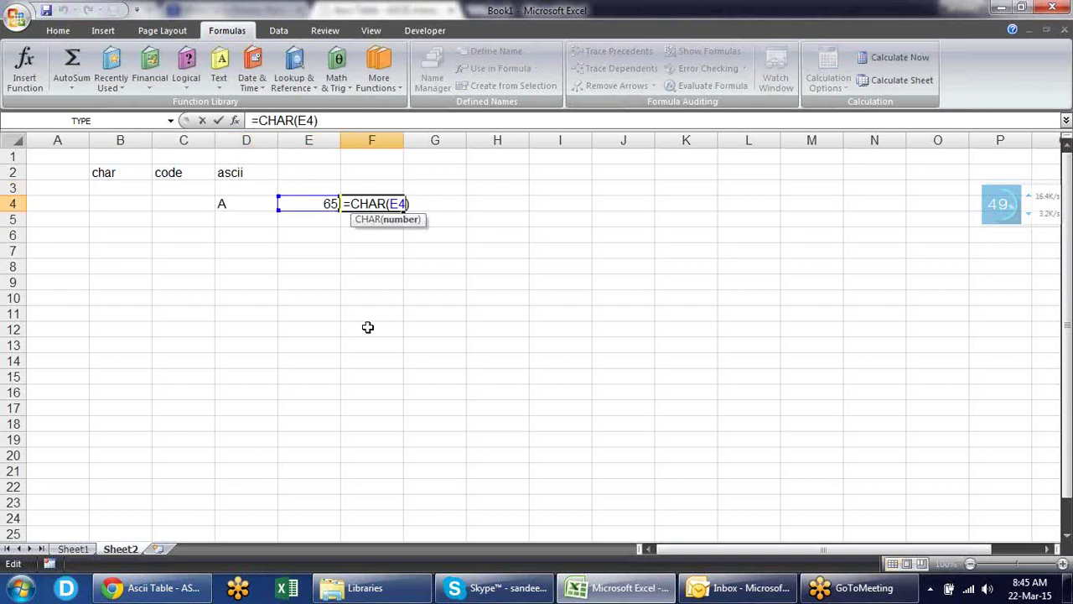
type("+32")
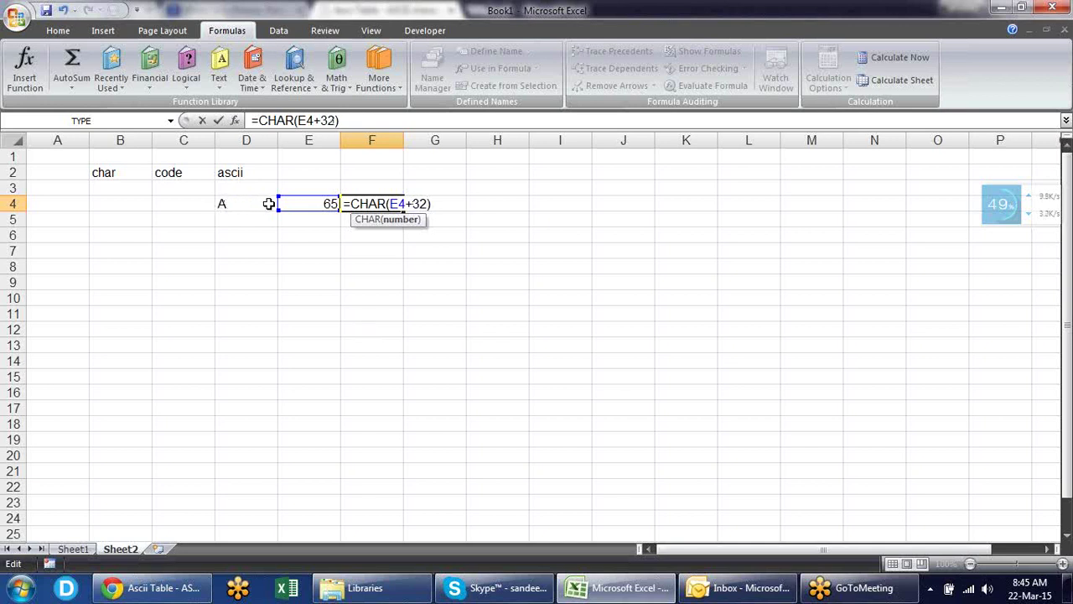
key("Return")
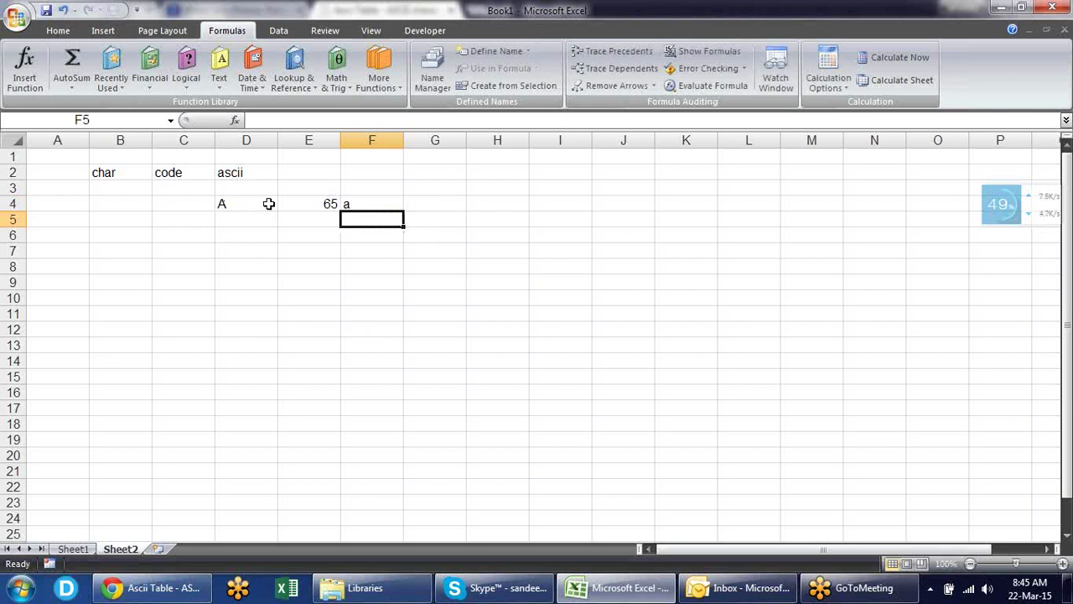
- Test the formula with capital B, C and D in D4, ending at code 68 and d
left_click(268, 204)
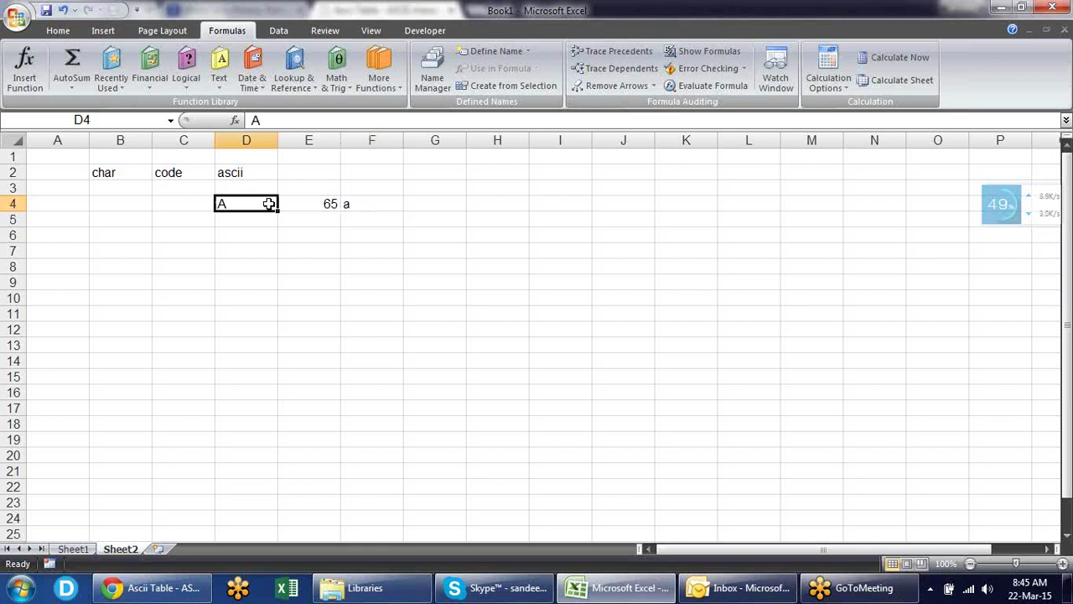
type("b")
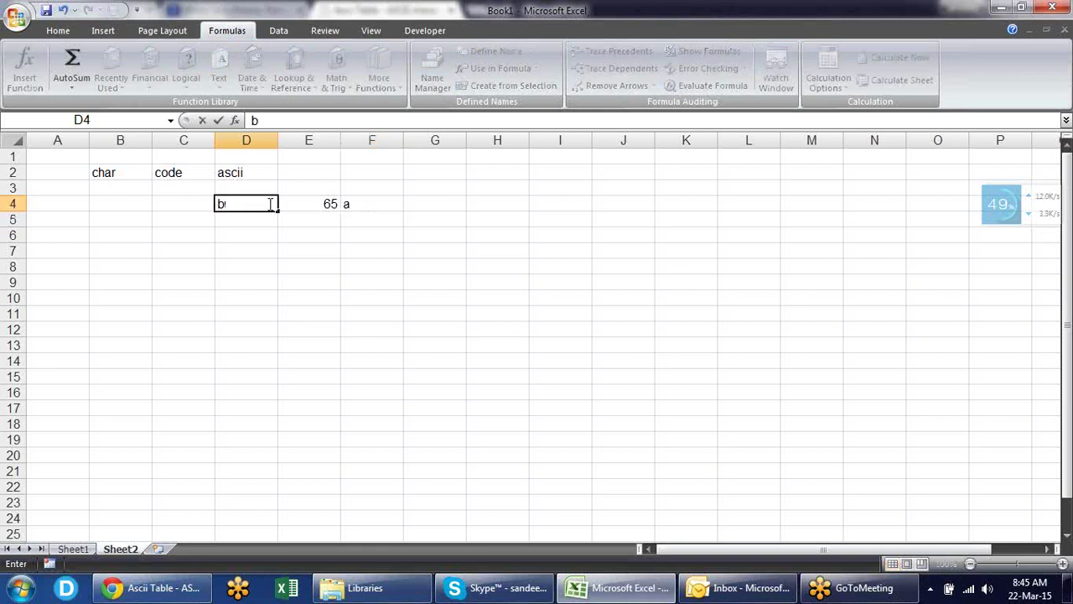
key("BackSpace")
type("B")
key("Return")
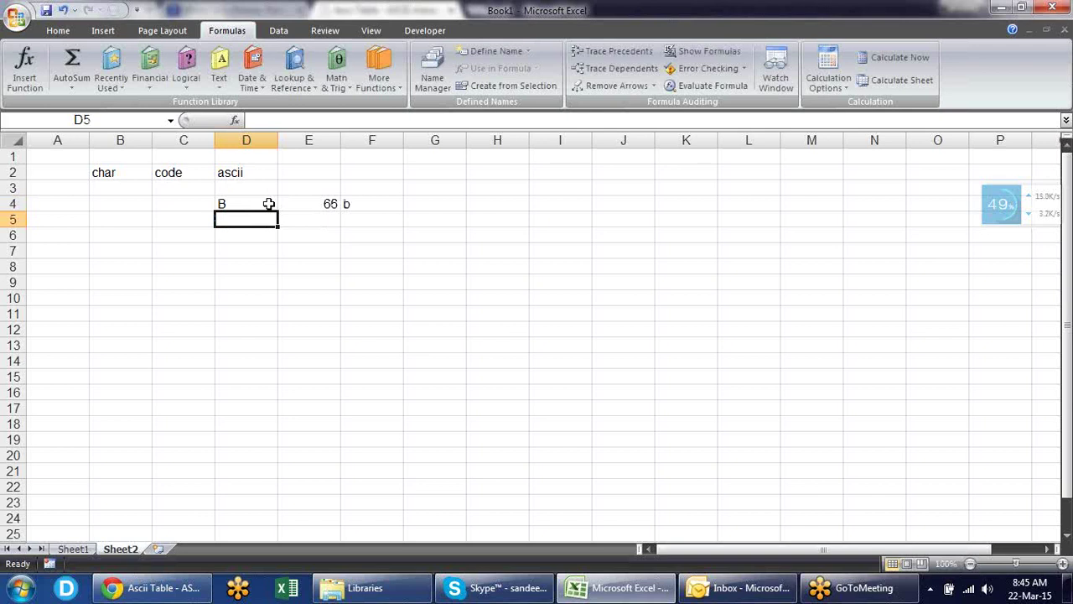
left_click(268, 203)
type("C")
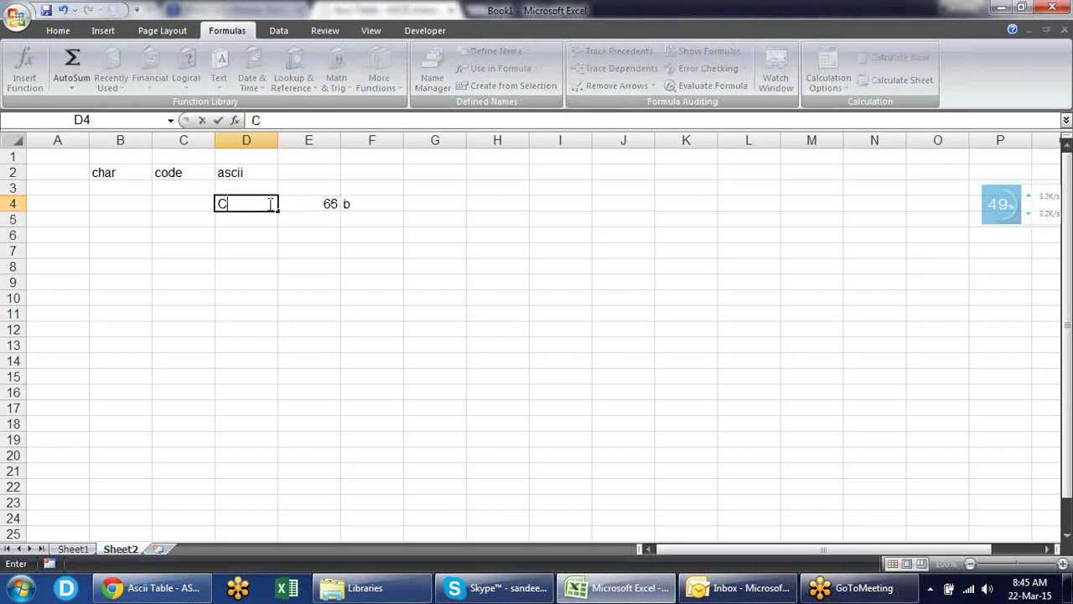
key("Return")
left_click(269, 203)
type("D")
key("Return")
- Move from D4 down to C6 and begin typing JAN there
left_click(268, 203)
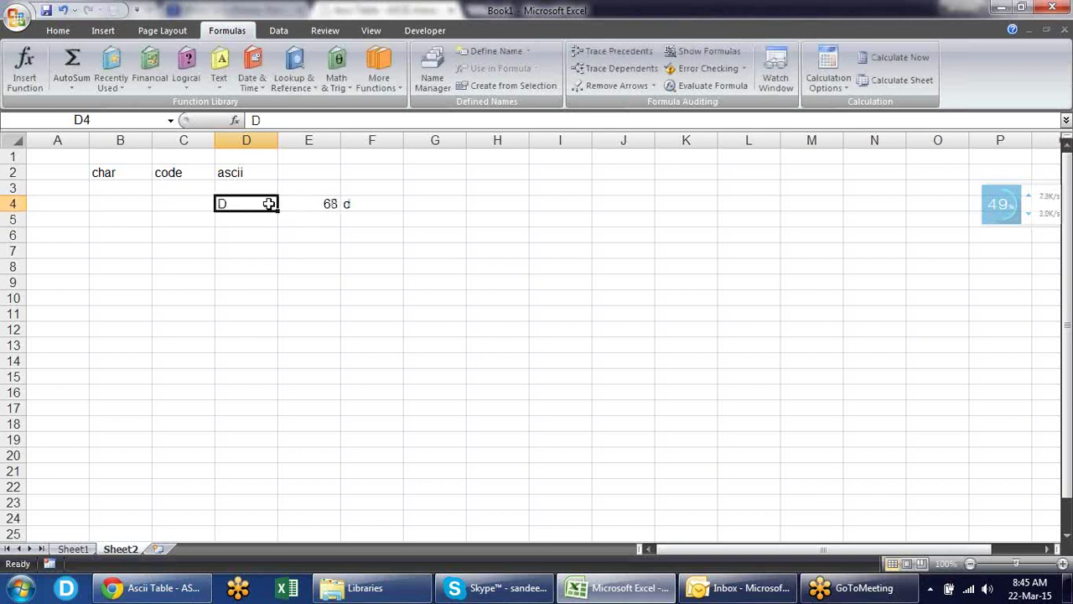
key("Right")
key("Left")
key("Left")
key("Right")
key("shift+Right")
key("Left")
key("Left")
key("Down")
key("Down")
key("Right")
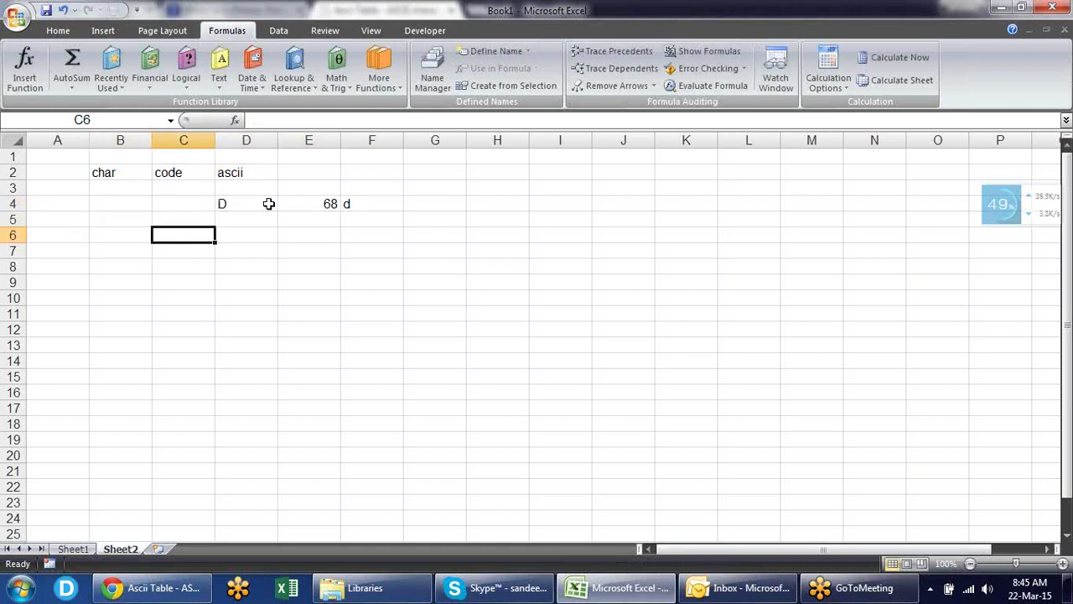
type("JAN")
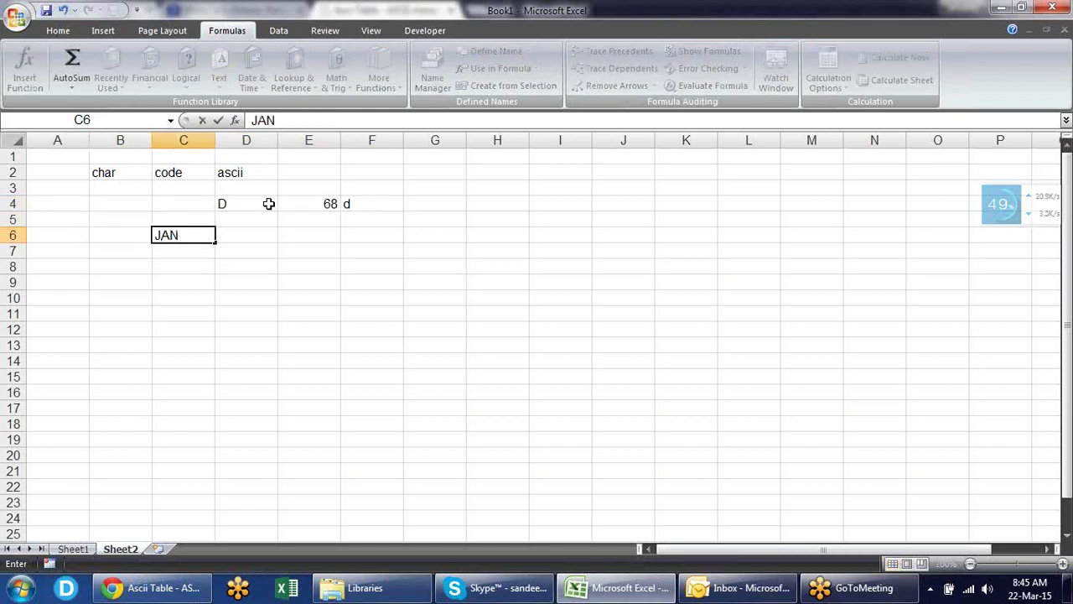
- Discard the JAN entry and put capital A in C6
key("Escape")
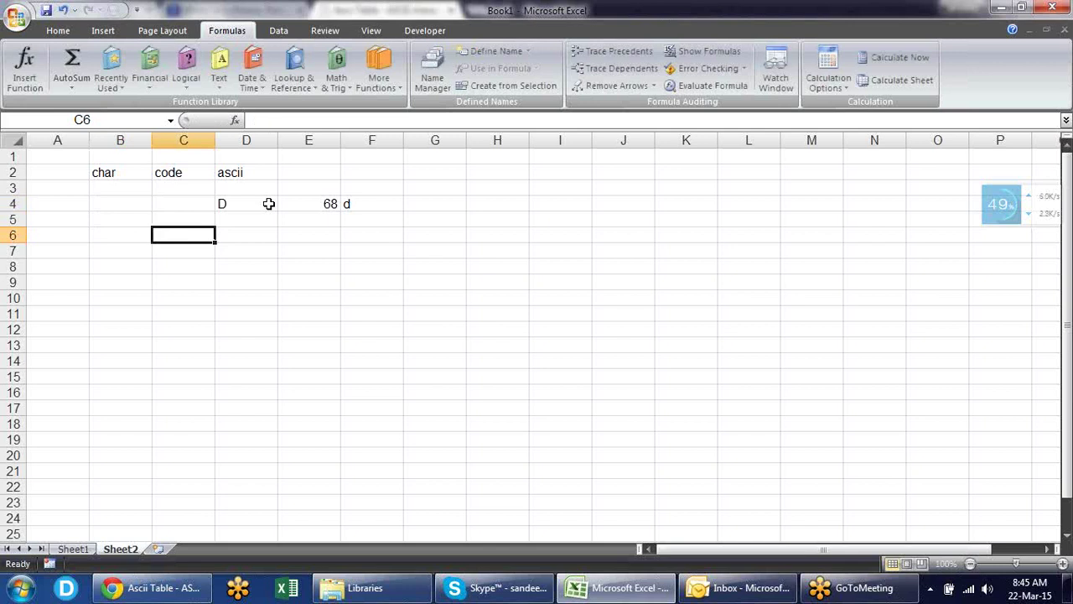
type("a")
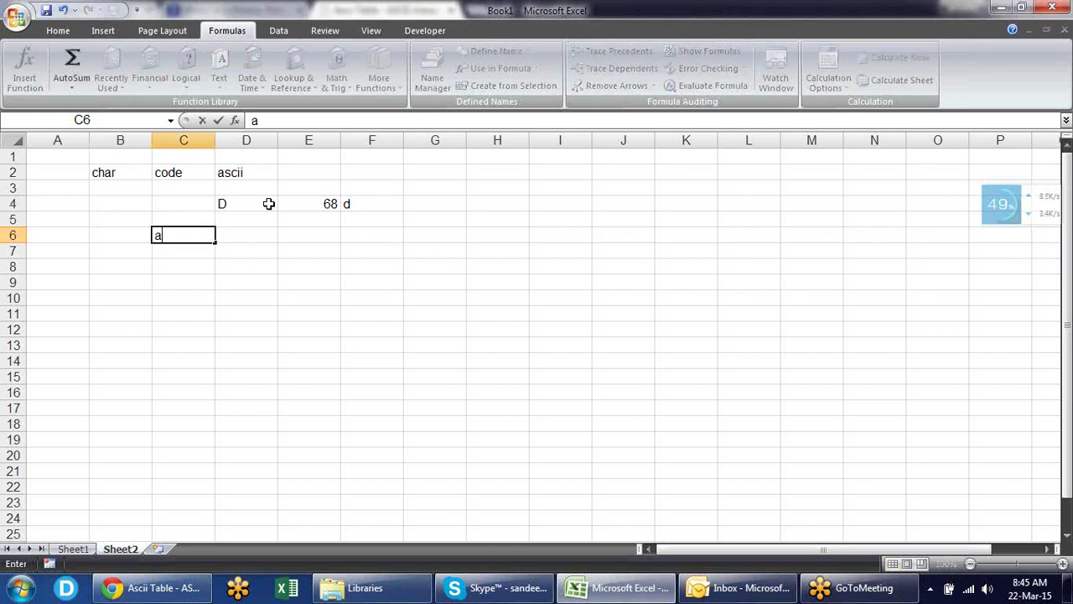
key("BackSpace")
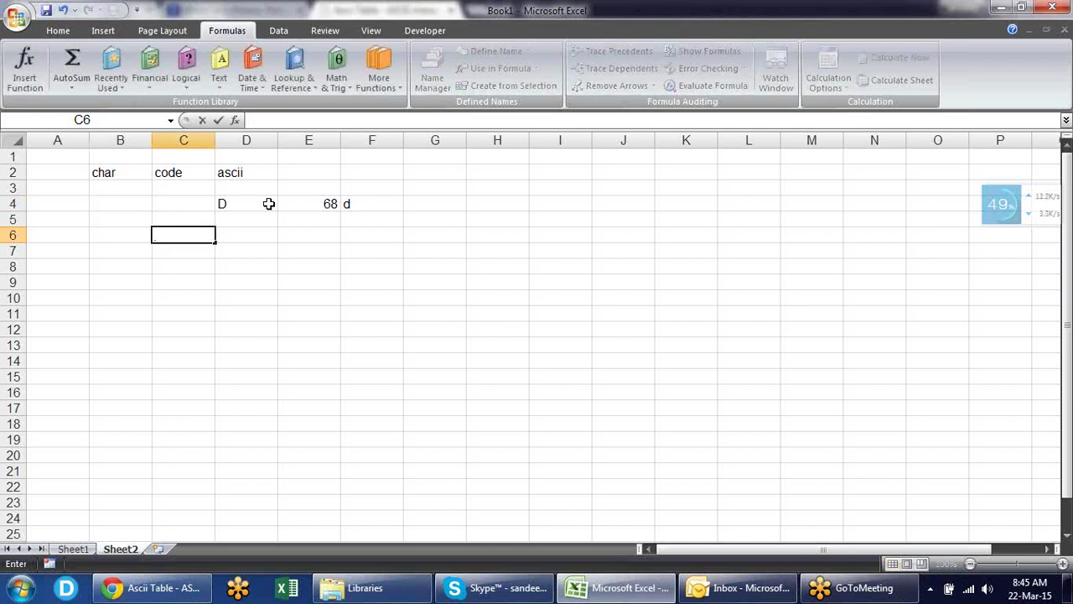
type("A")
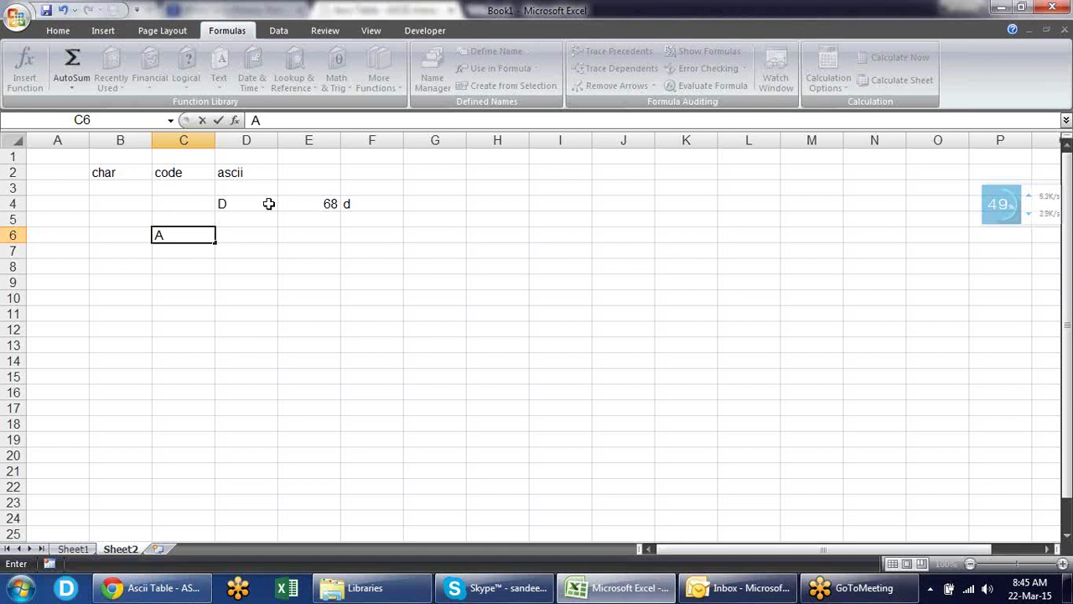
key("Return")
- Enter =CHAR(CODE(C6)+1) in C7 so it returns the next letter, B
type("=")
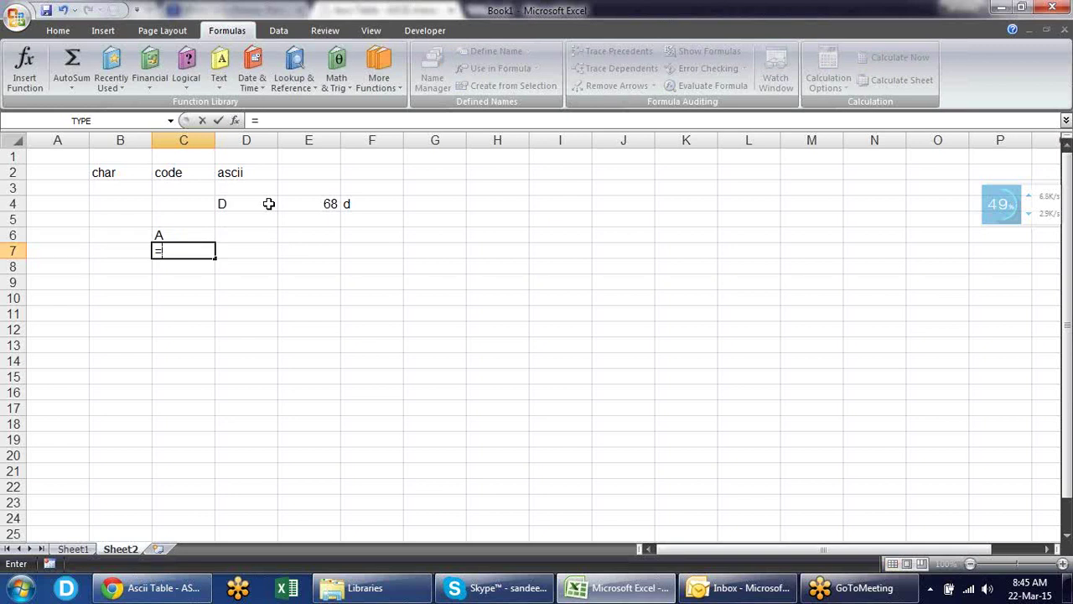
type("char")
key("Tab")
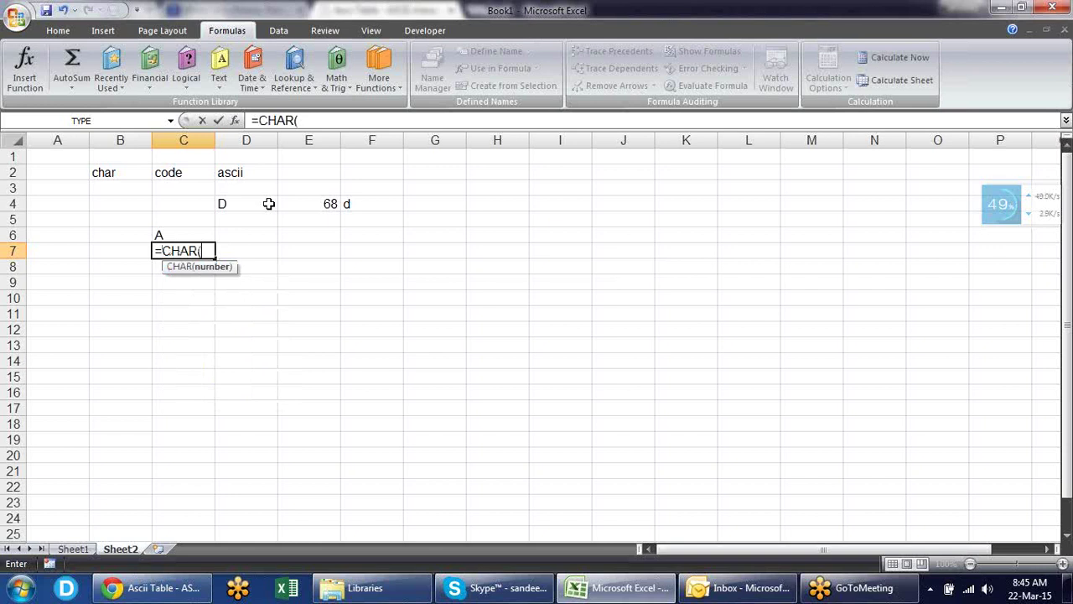
type("cod")
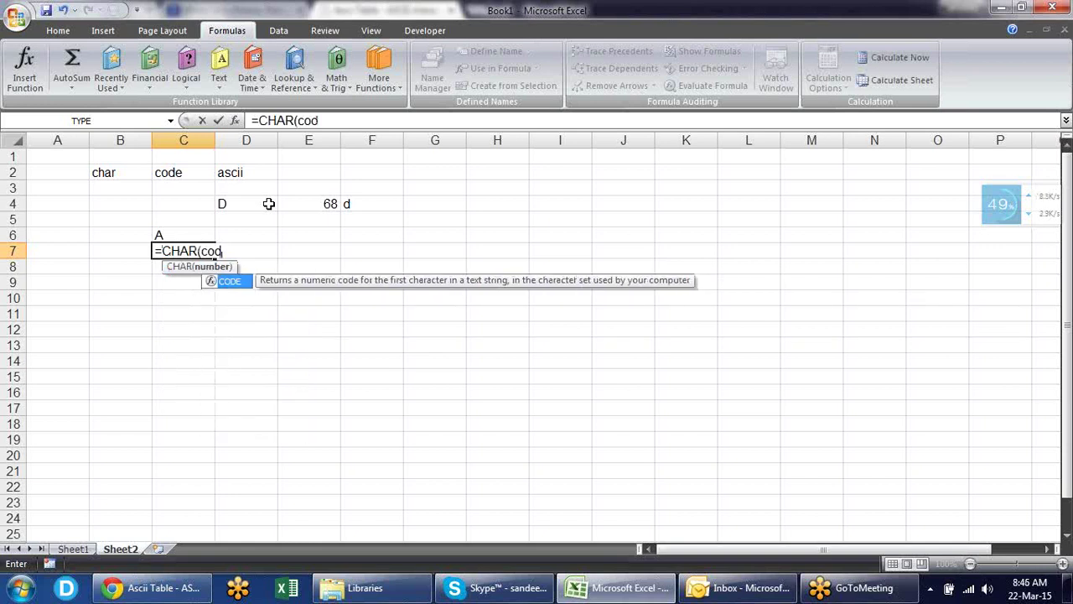
key("Tab")
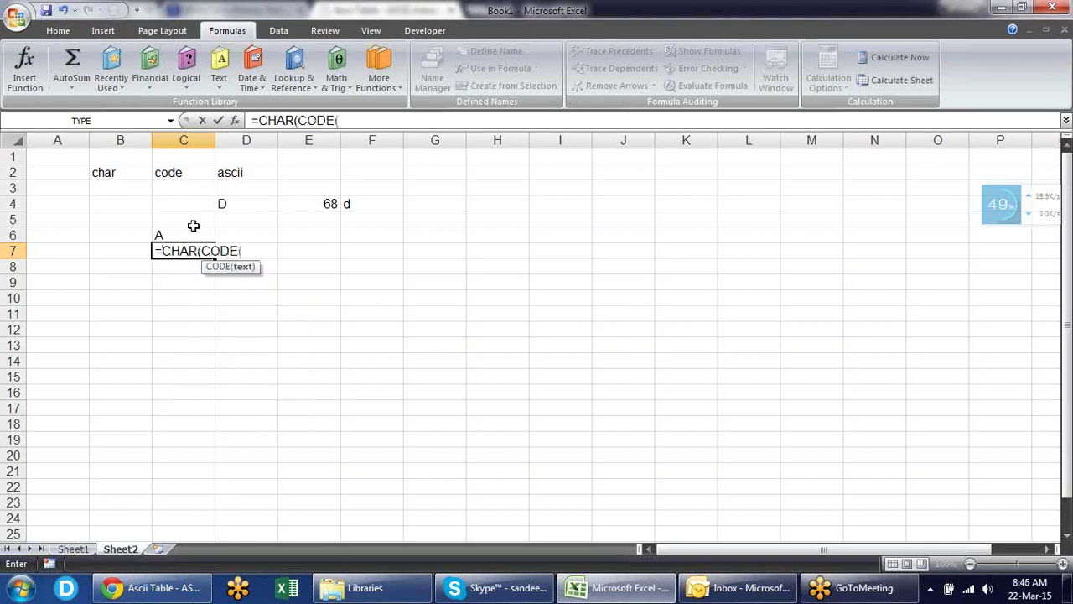
left_click(193, 229)
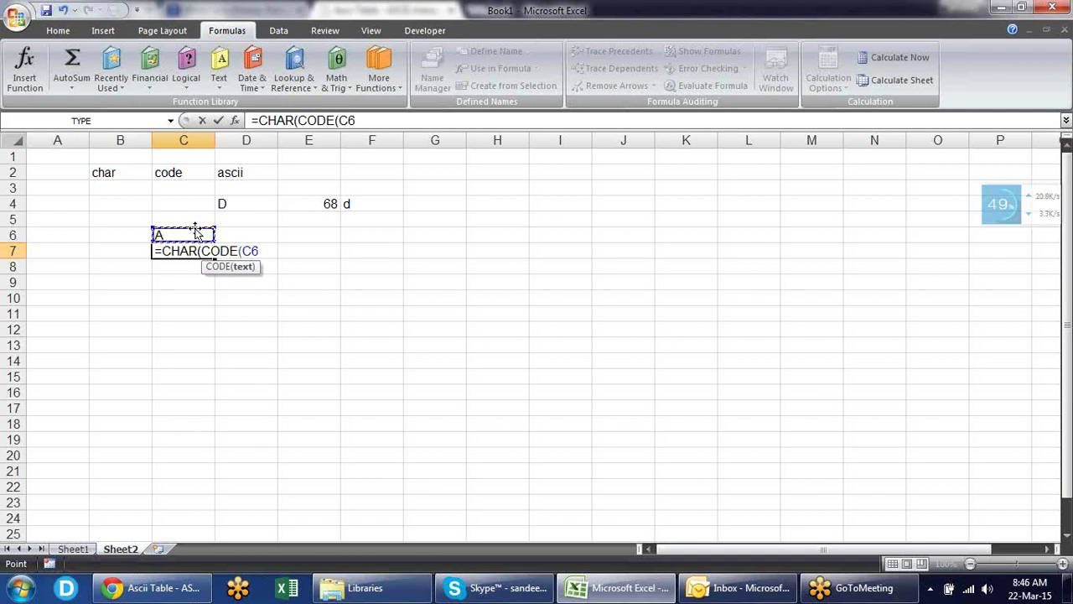
type(")")
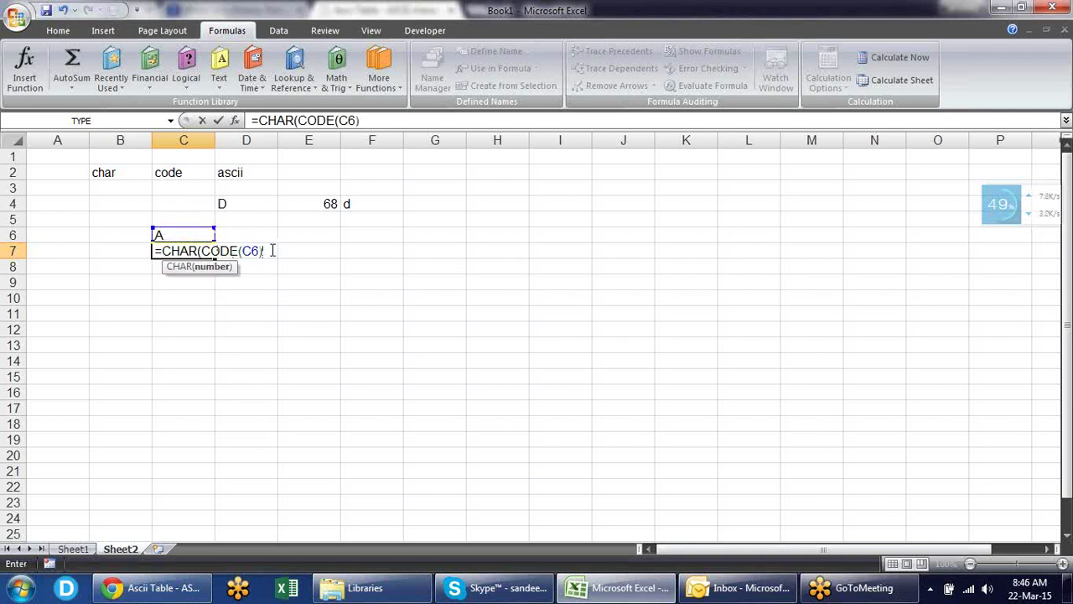
type("+1)")
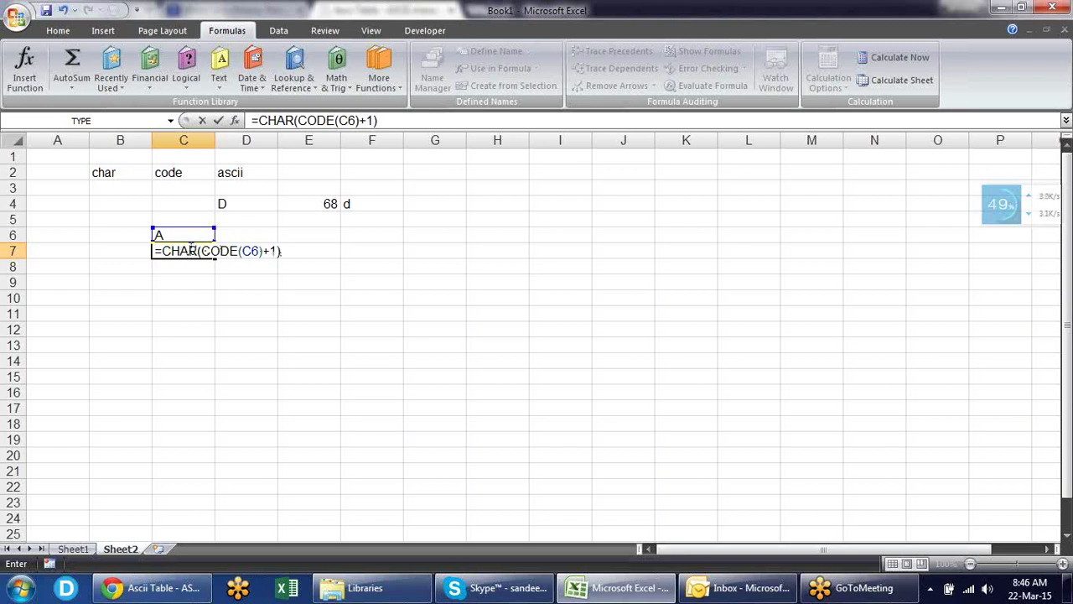
key("Return")
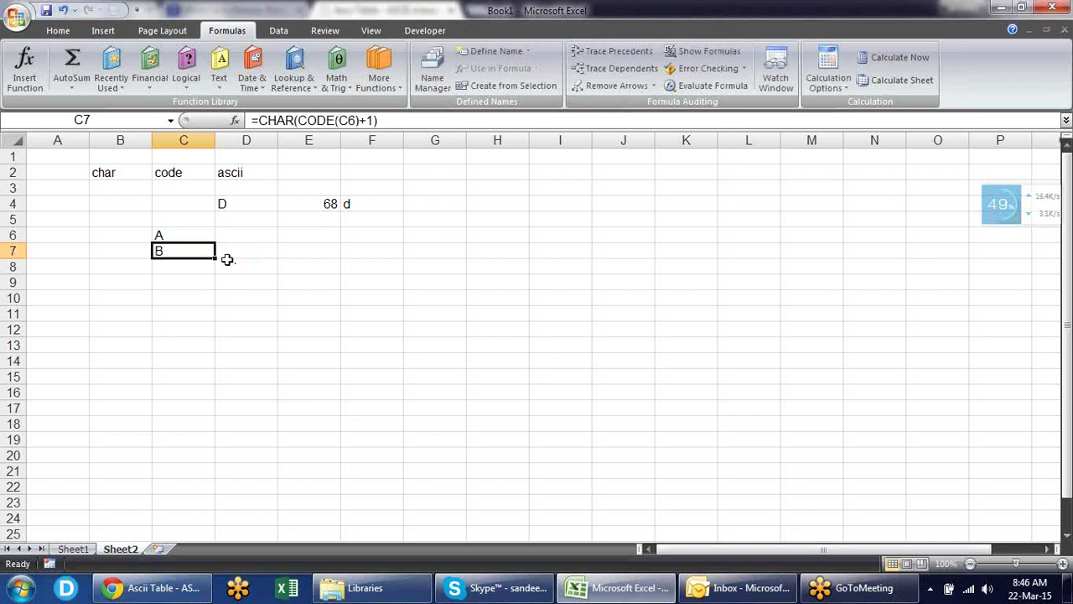
- Fill C7's next-letter formula down to C20 so column C reads A through O, then show the Text functions list
left_click_drag(215, 258, 206, 463)
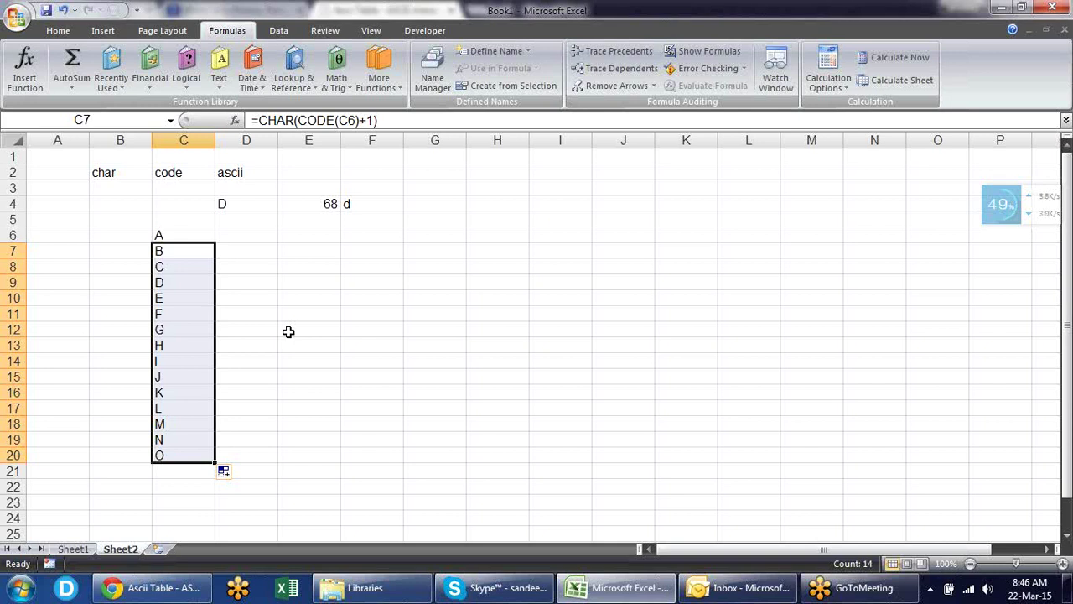
left_click(288, 332)
left_click(218, 86)
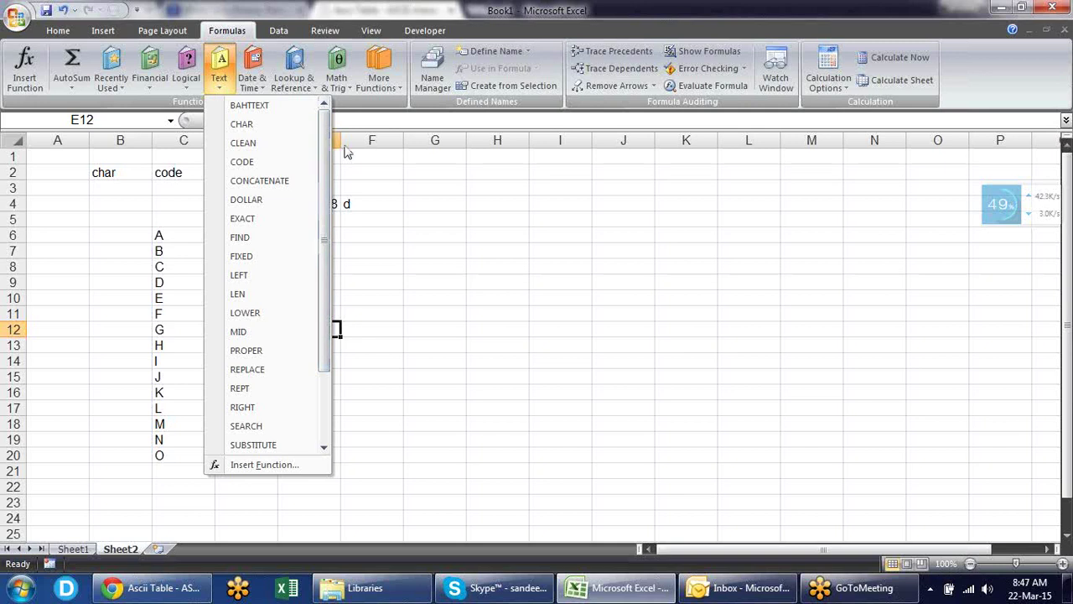
- Type a first name and surname into E6 on two lines using a line break
left_click(357, 190)
left_click(292, 235)
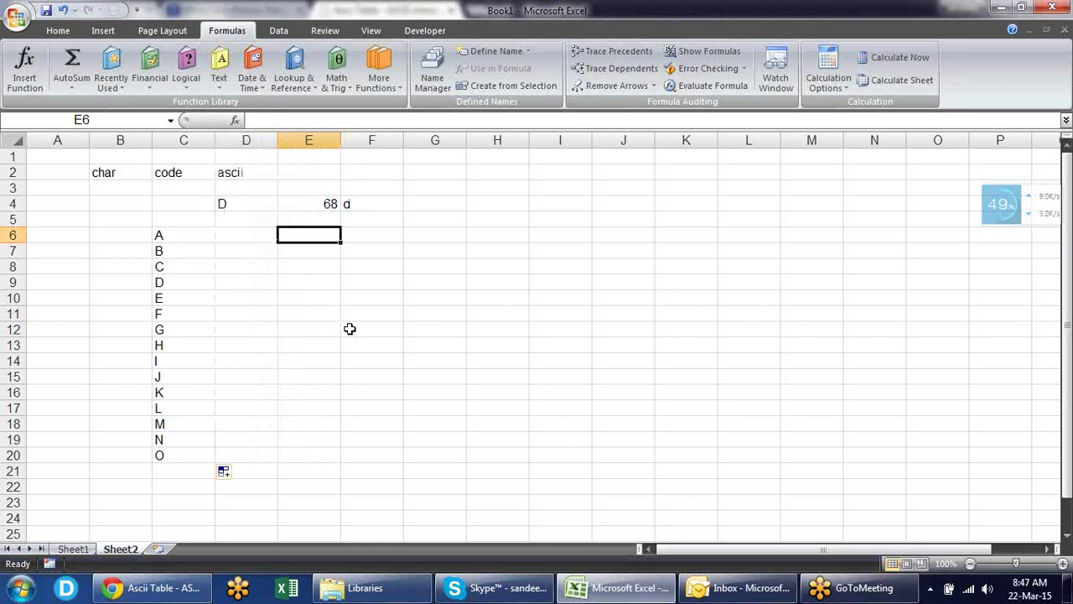
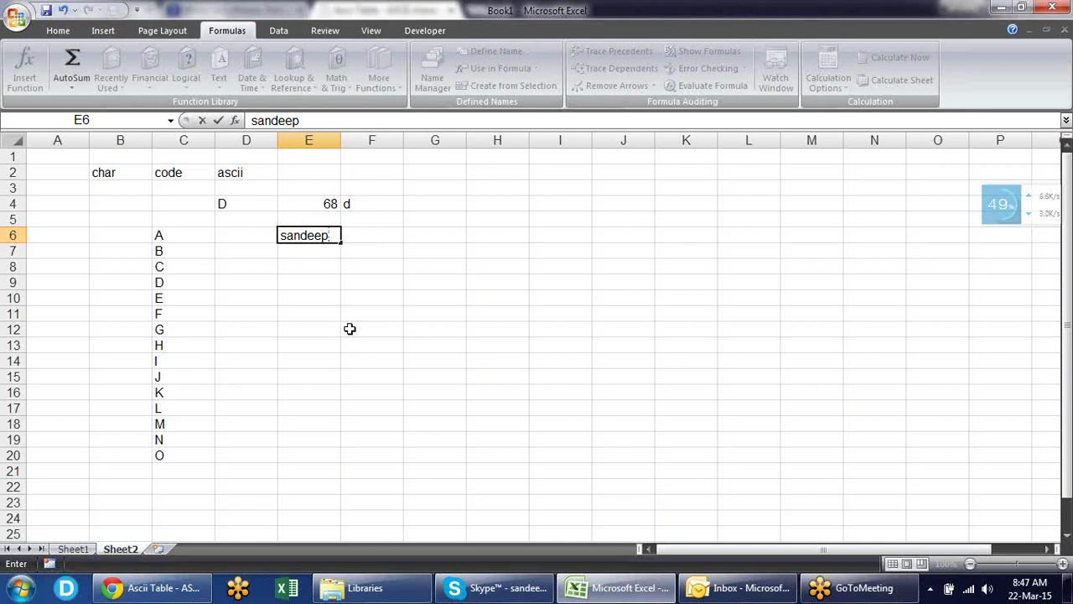
key("alt+Return")
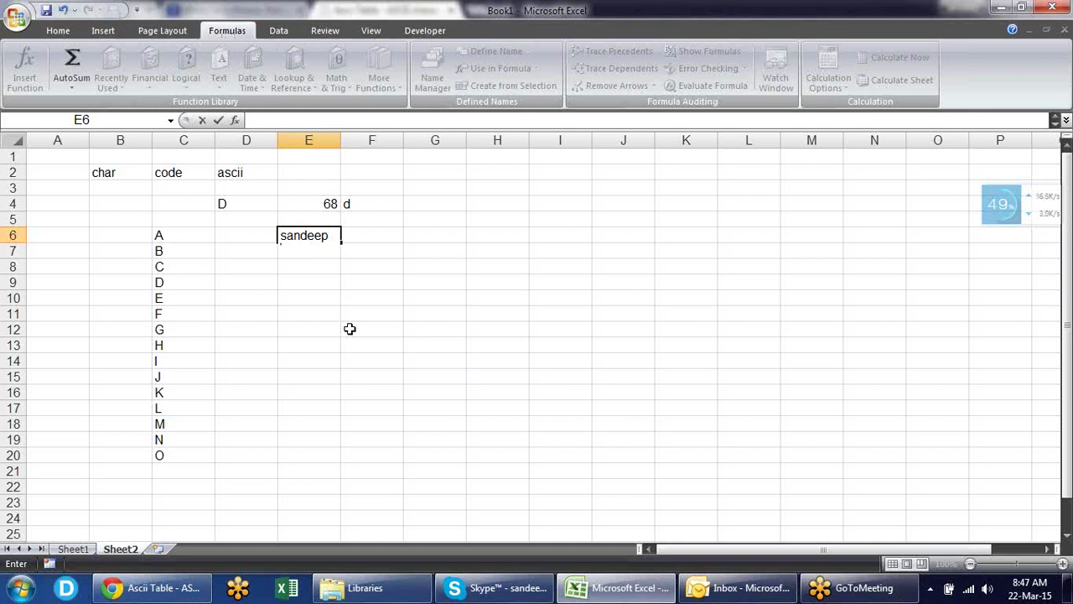
key("Return")
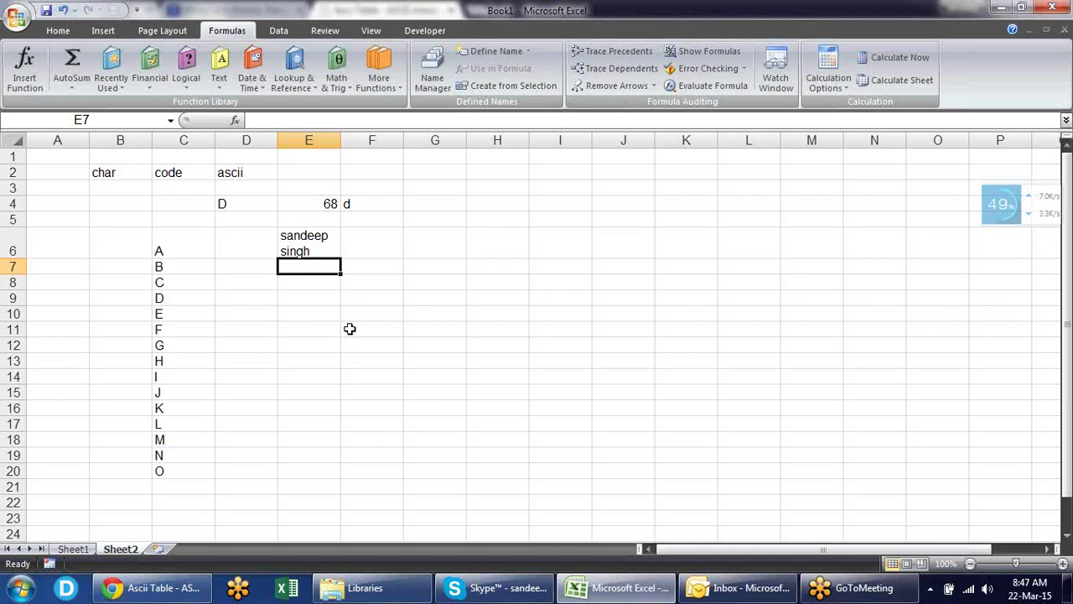
key("Up")
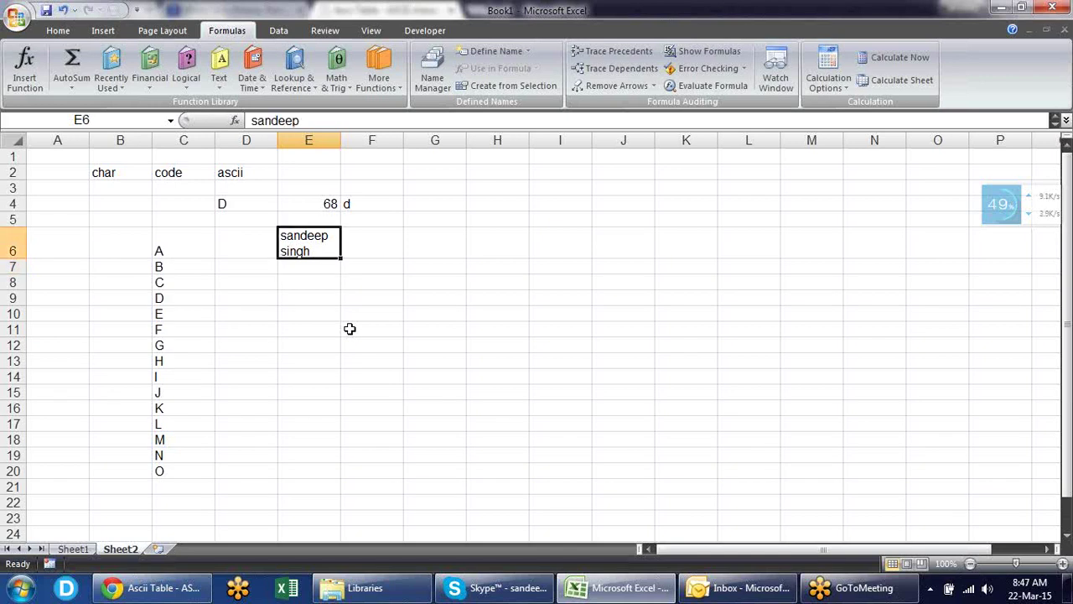
key("Tab")
- Enter the same name joined as one word in E7 and widen column E
key("Return")
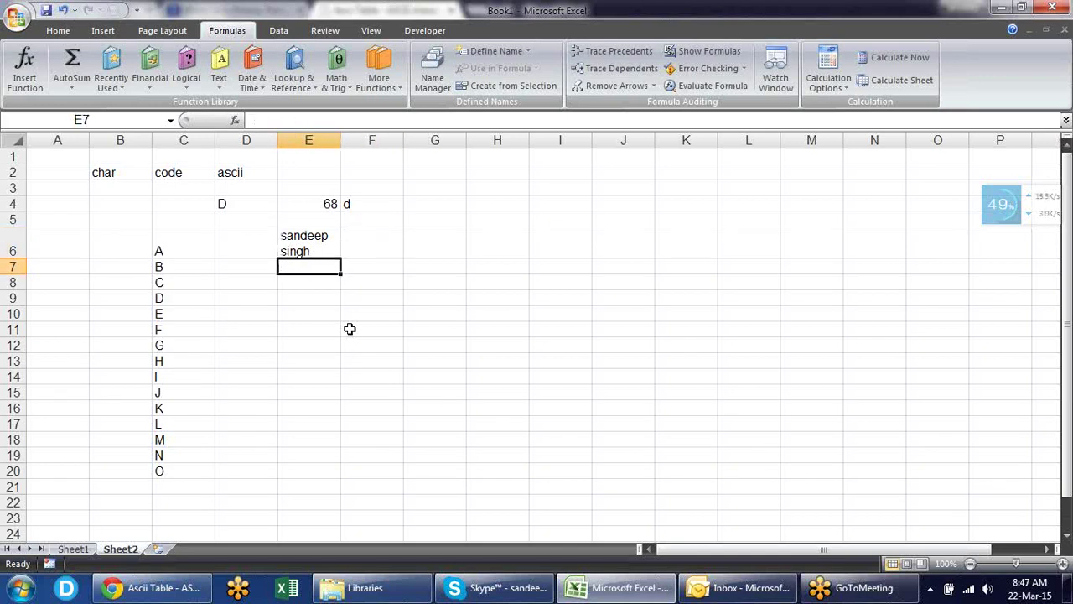
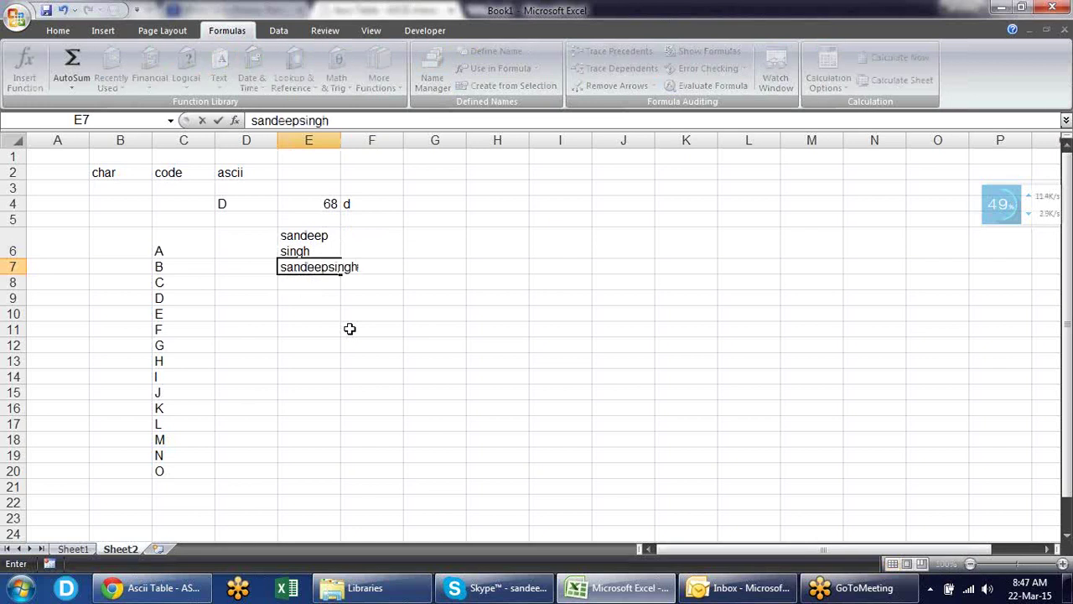
key("Return")
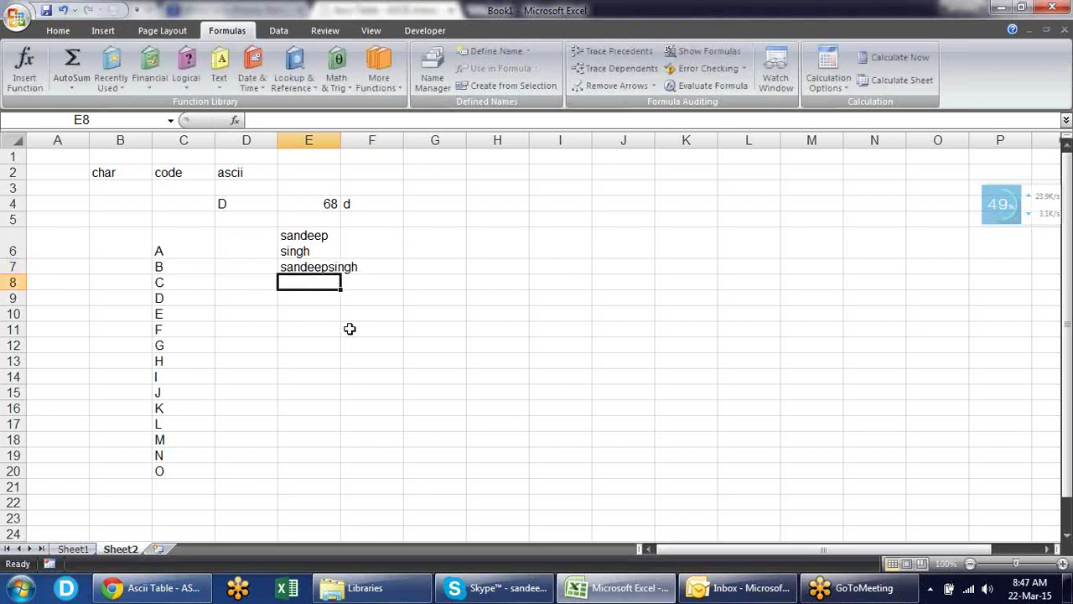
left_click_drag(342, 140, 395, 141)
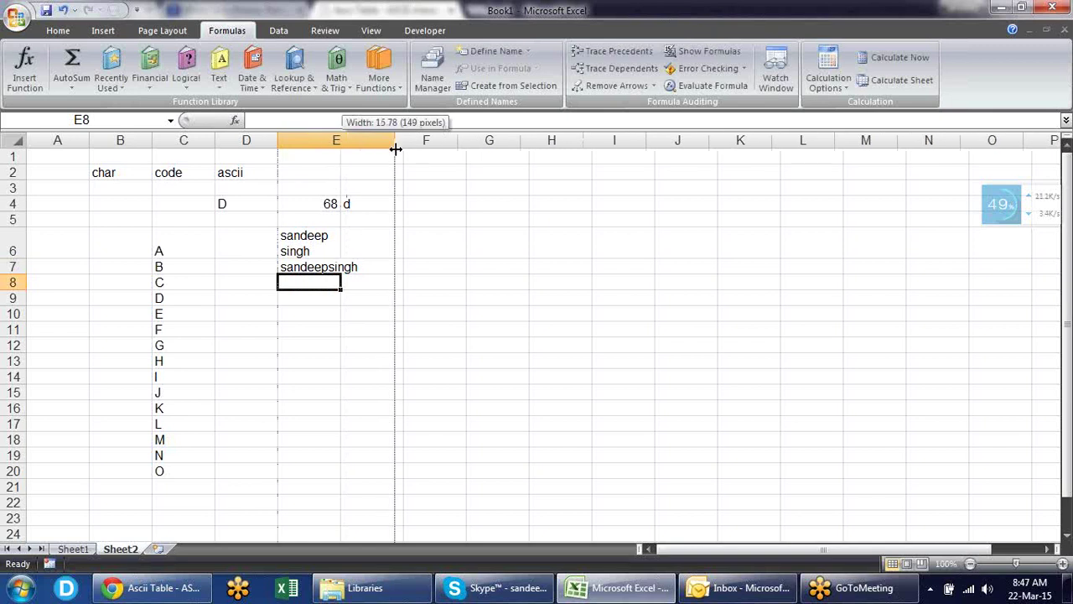
- Turn off Wrap Text on E6 so its name shows on one line, then compare it with E7
left_click(361, 240)
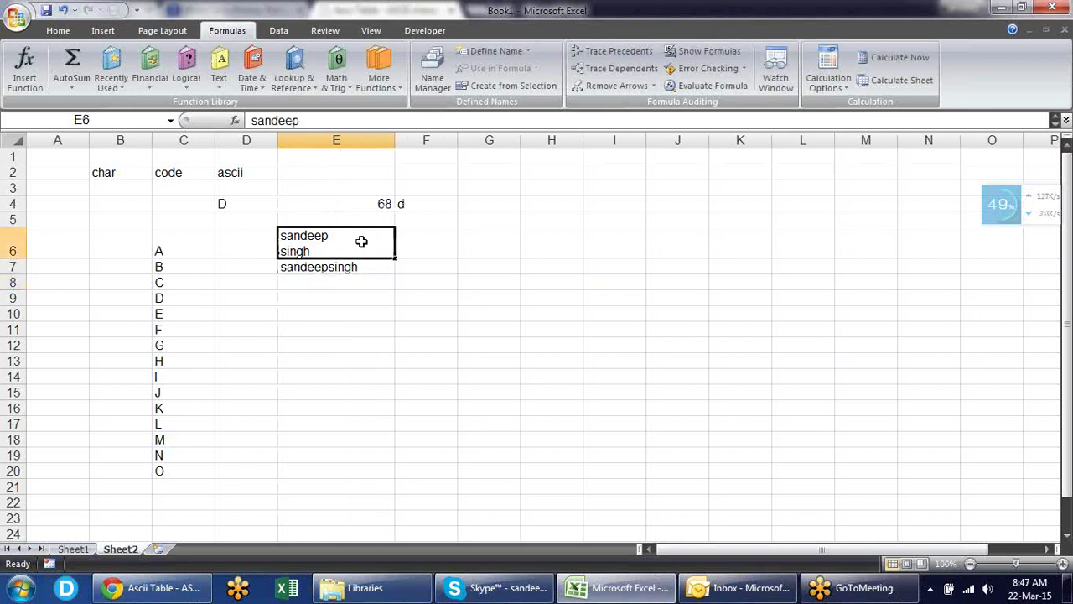
left_click(61, 32)
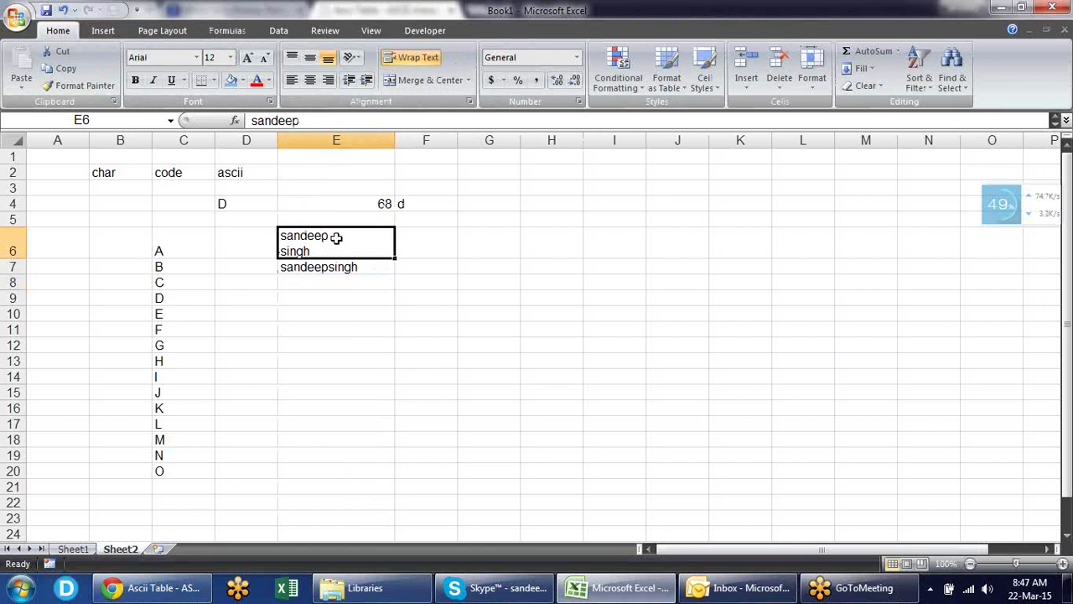
left_click(410, 59)
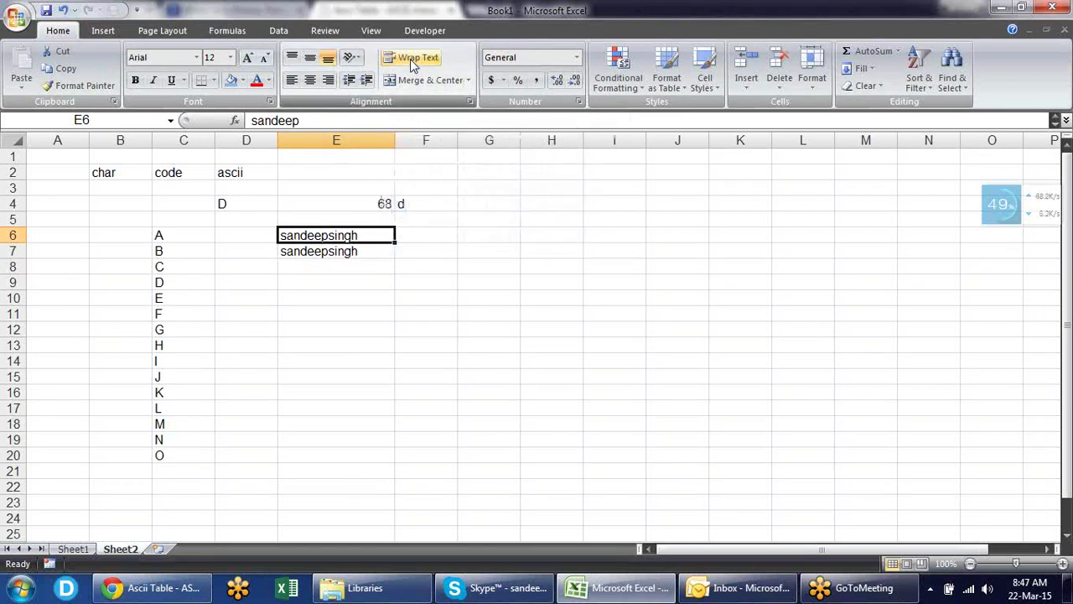
left_click(410, 299)
left_click(360, 251)
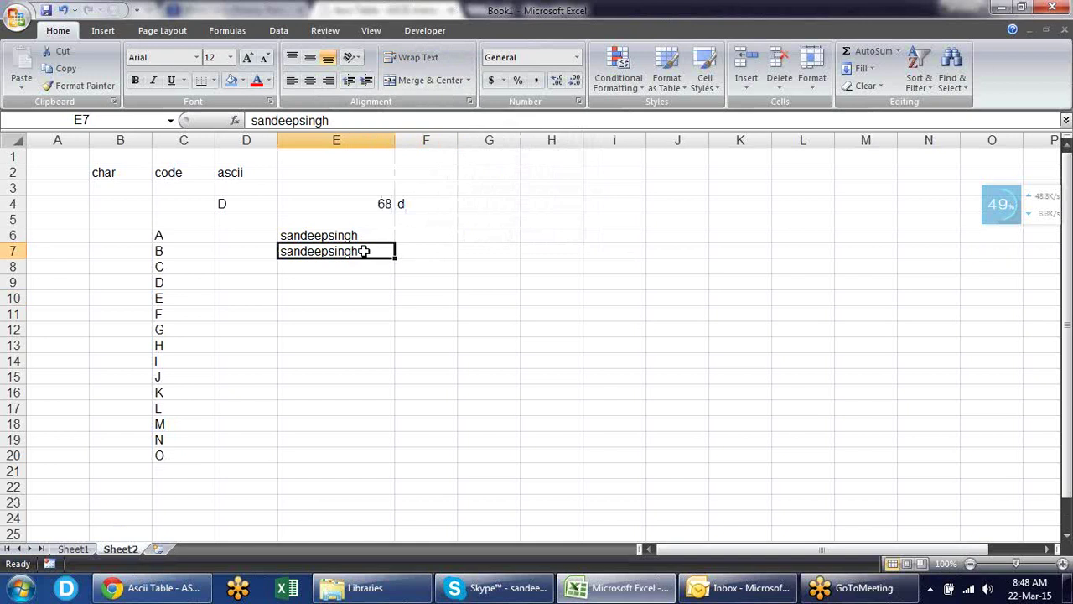
left_click(363, 237)
left_click(363, 250)
left_click(378, 235)
left_click(378, 257)
left_click(416, 232)
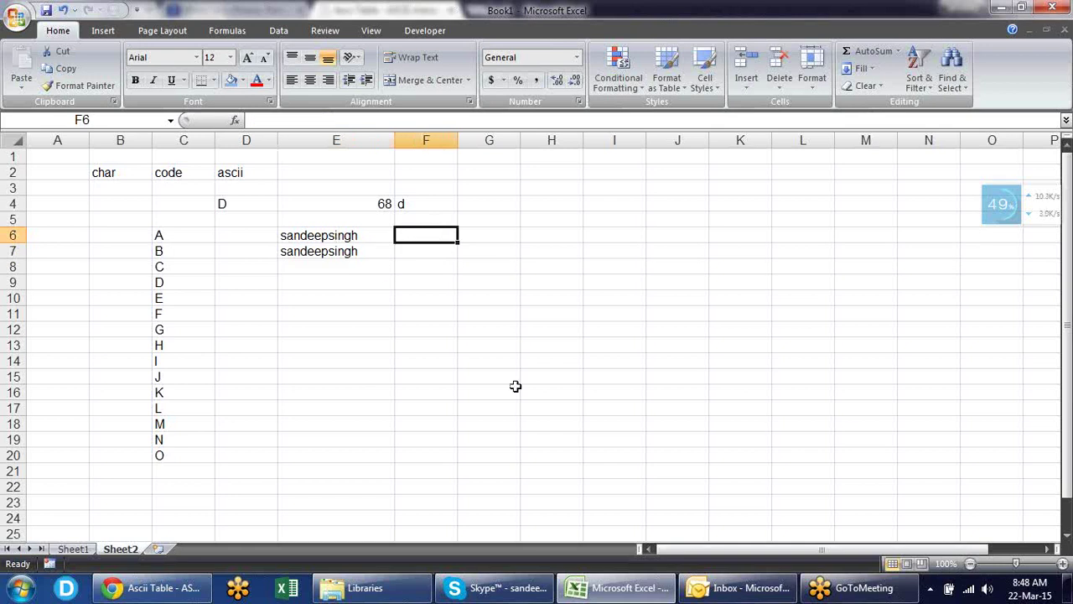
type("=")
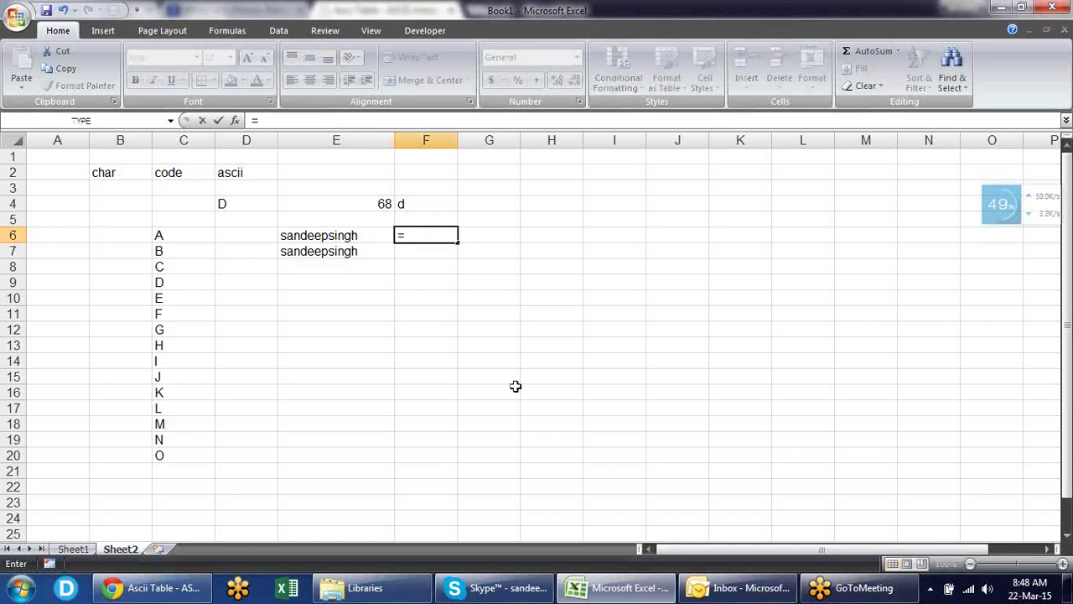
type("le")
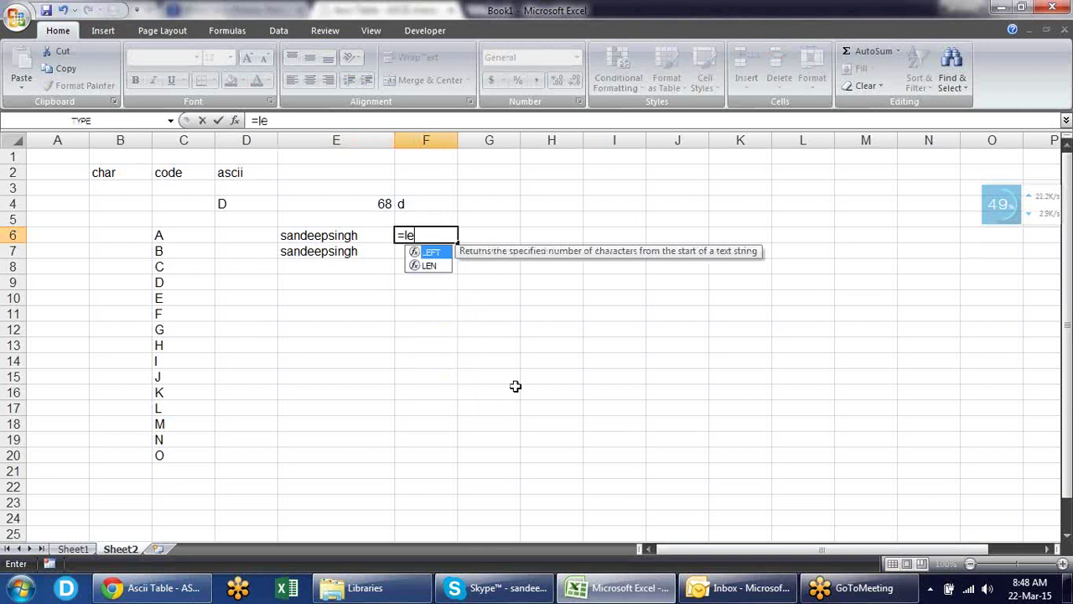
type("n")
key("Tab")
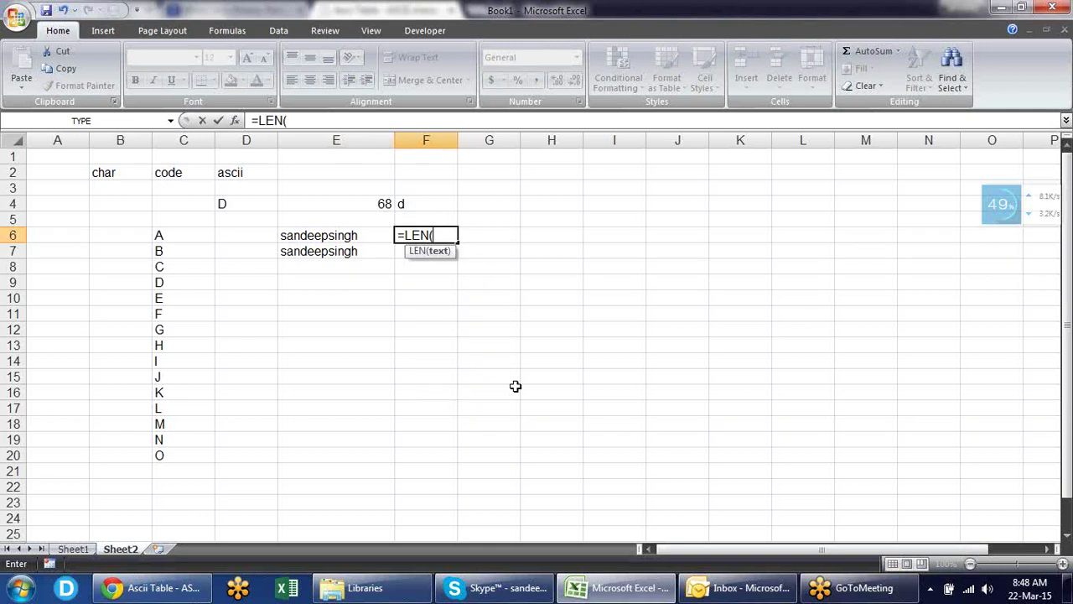
key("Left")
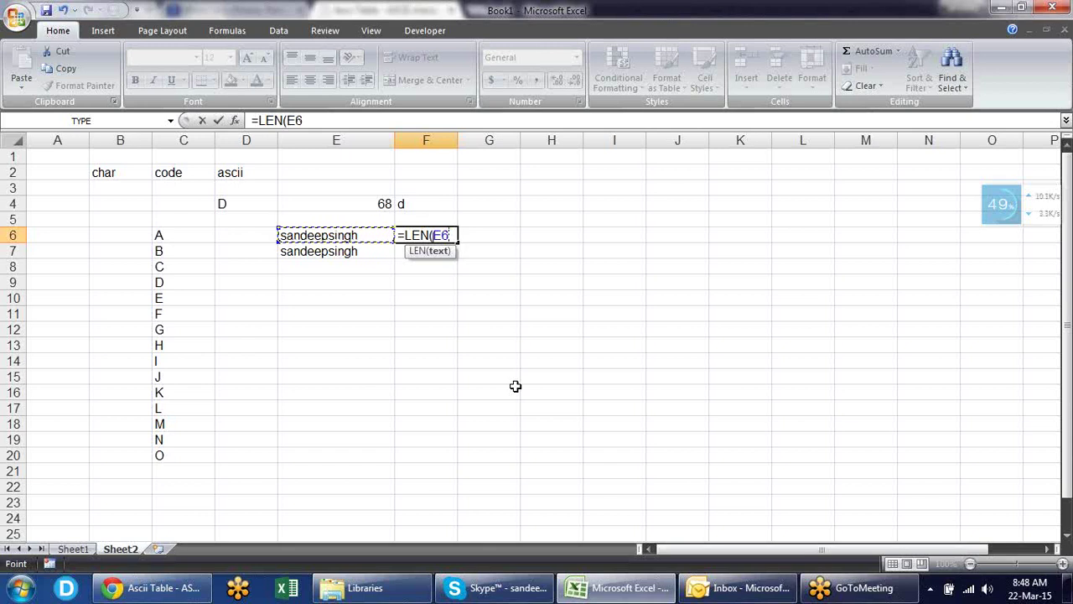
type(")")
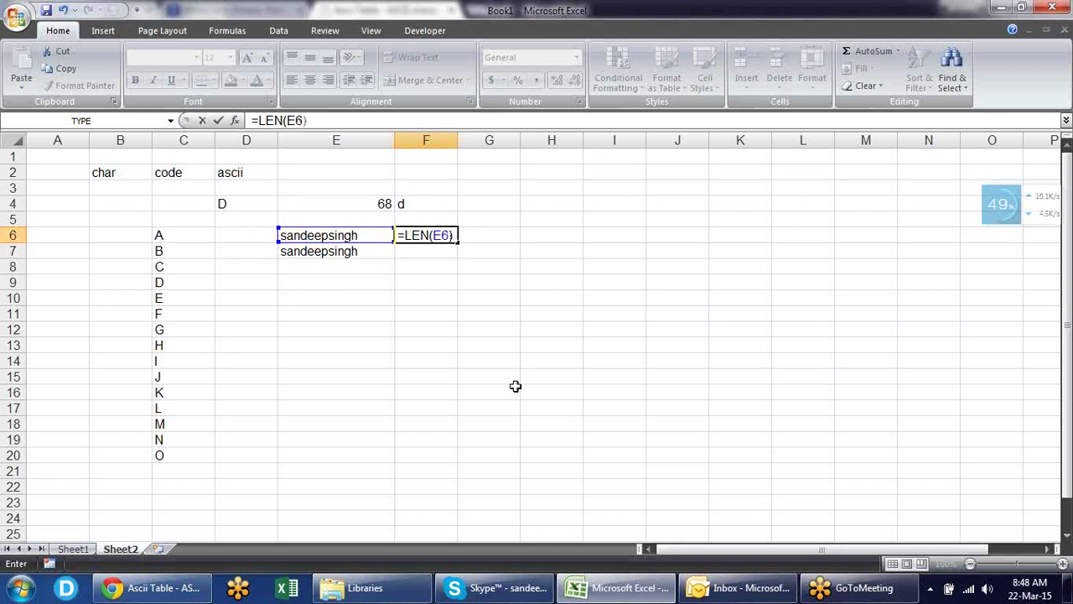
key("Return")
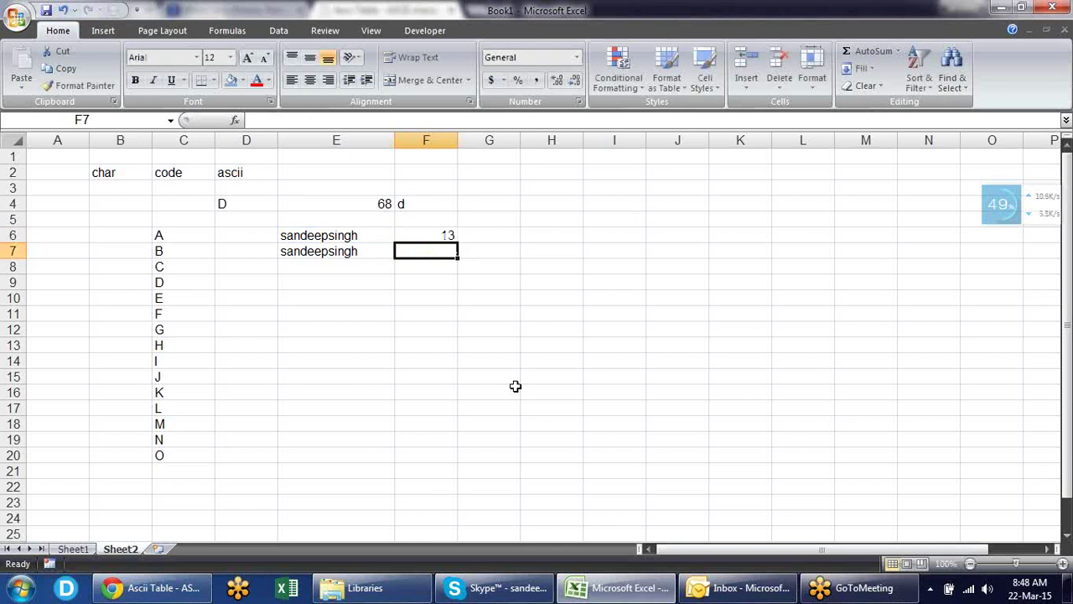
key("ctrl+d")
key("Left")
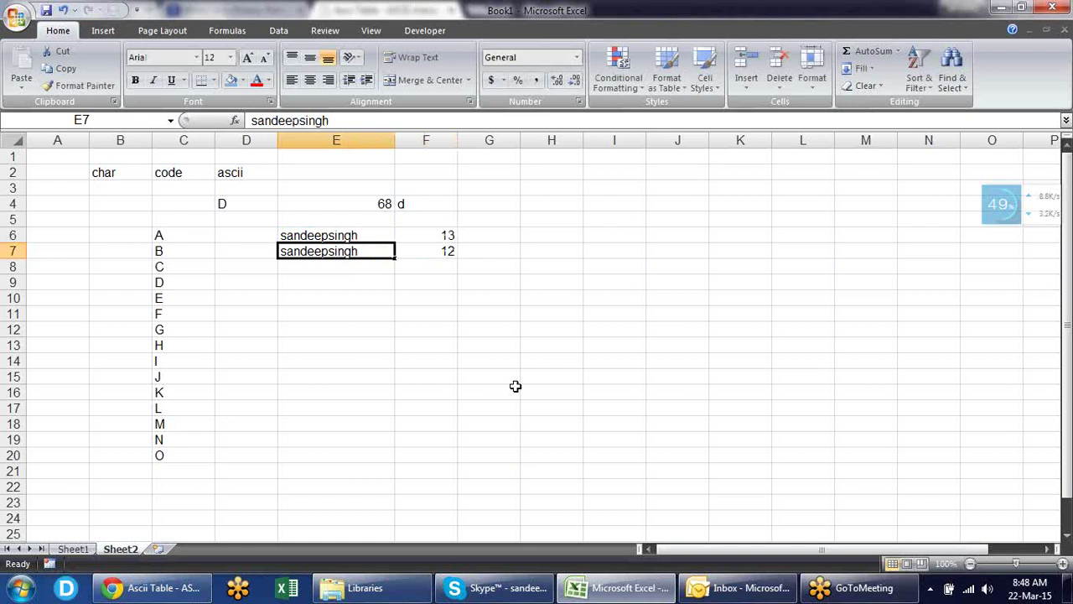
key("Up")
key("Down")
key("Up")
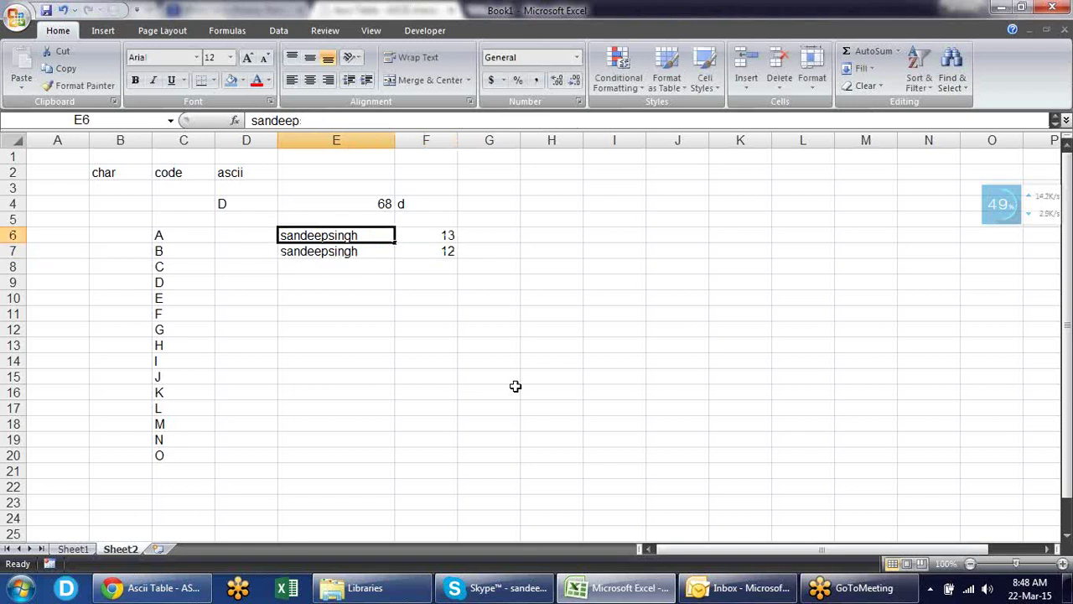
key("Down")
key("Up")
key("Down")
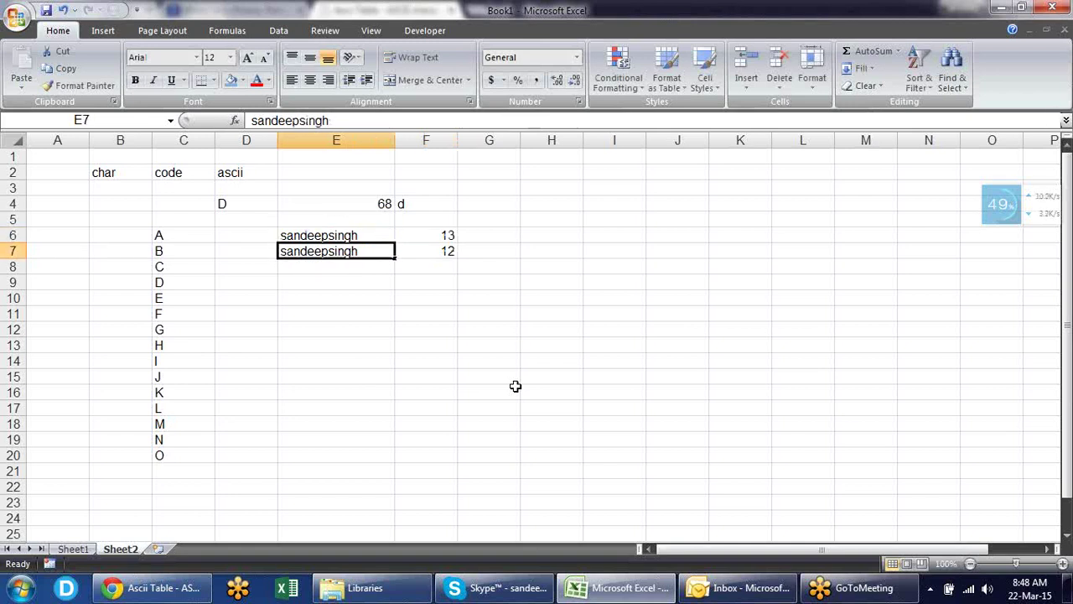
key("Up")
key("Down")
key("Up")
key("Right")
key("Right")
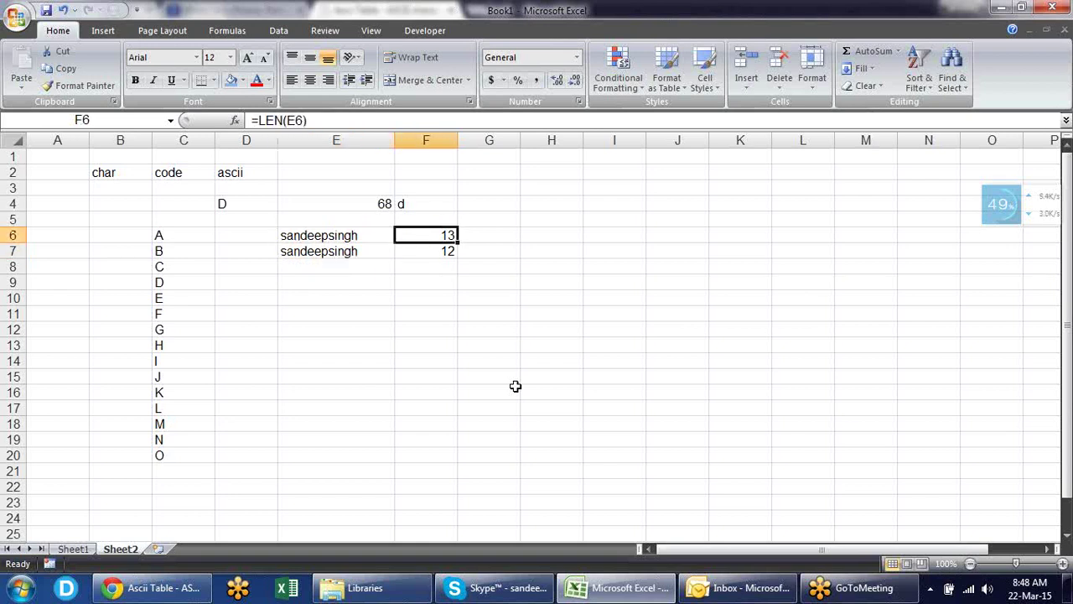
key("Left")
key("Left")
key("Down")
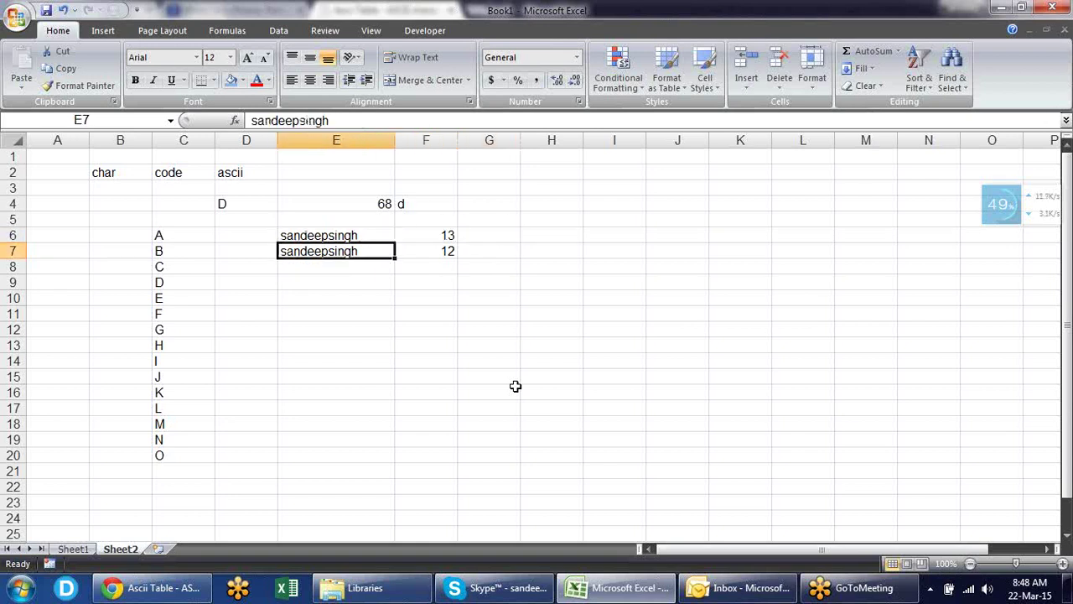
key("Down")
type("=CLEAN(")
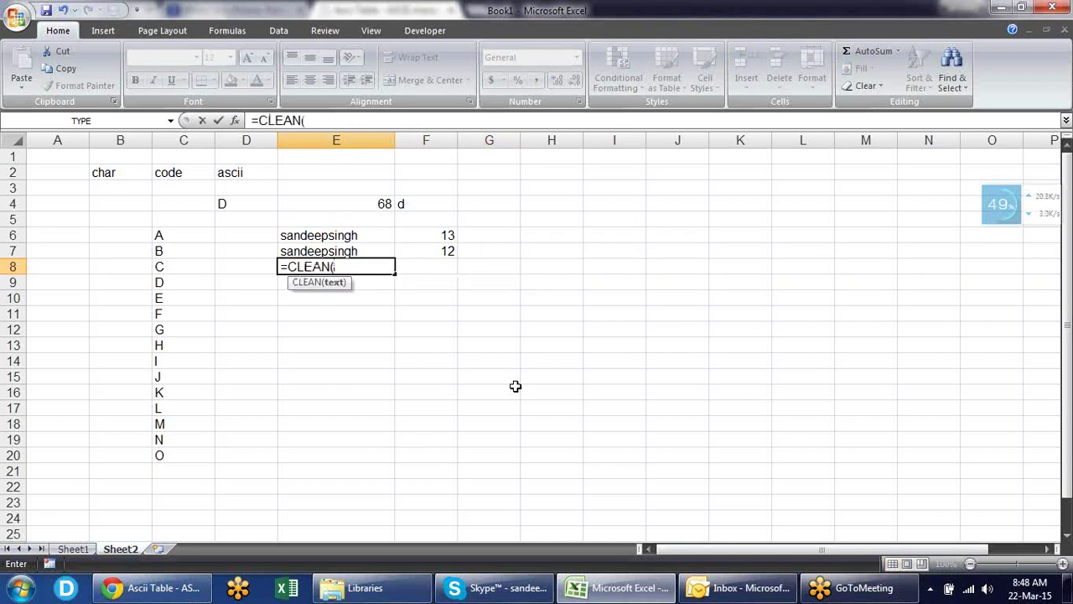
- Complete =CLEAN(E6) in E8 and copy the LEN formula into F8, which returns 12
key("Up")
key("Up")
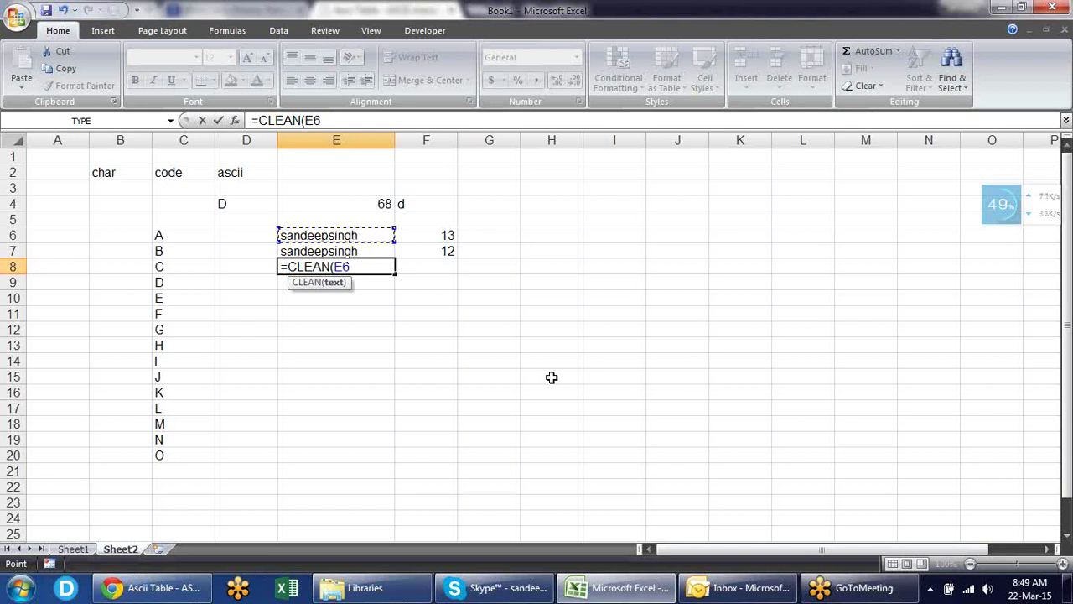
type(")")
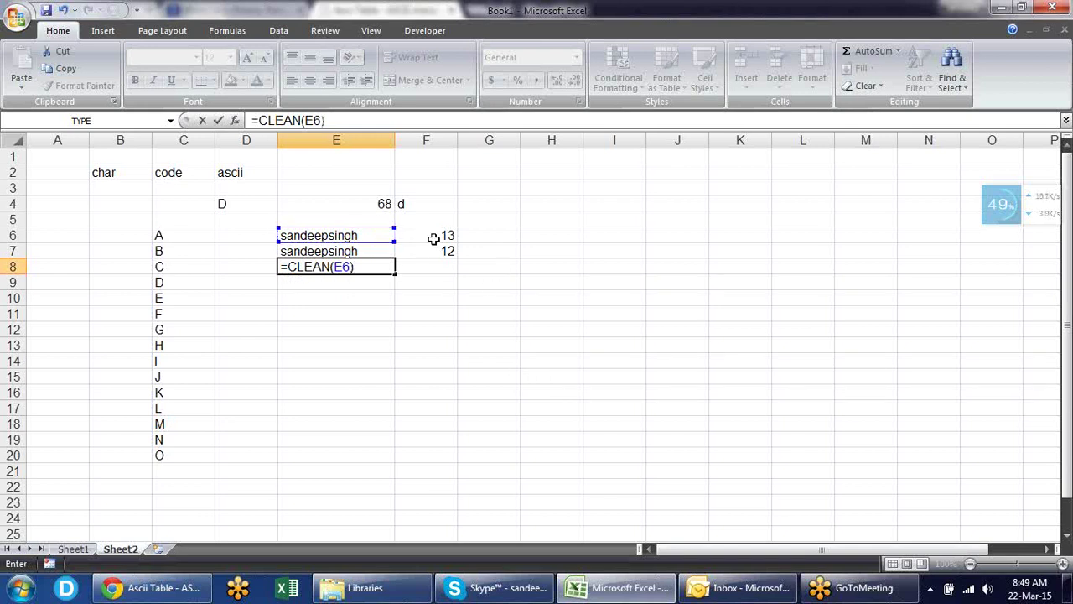
key("Return")
key("Up")
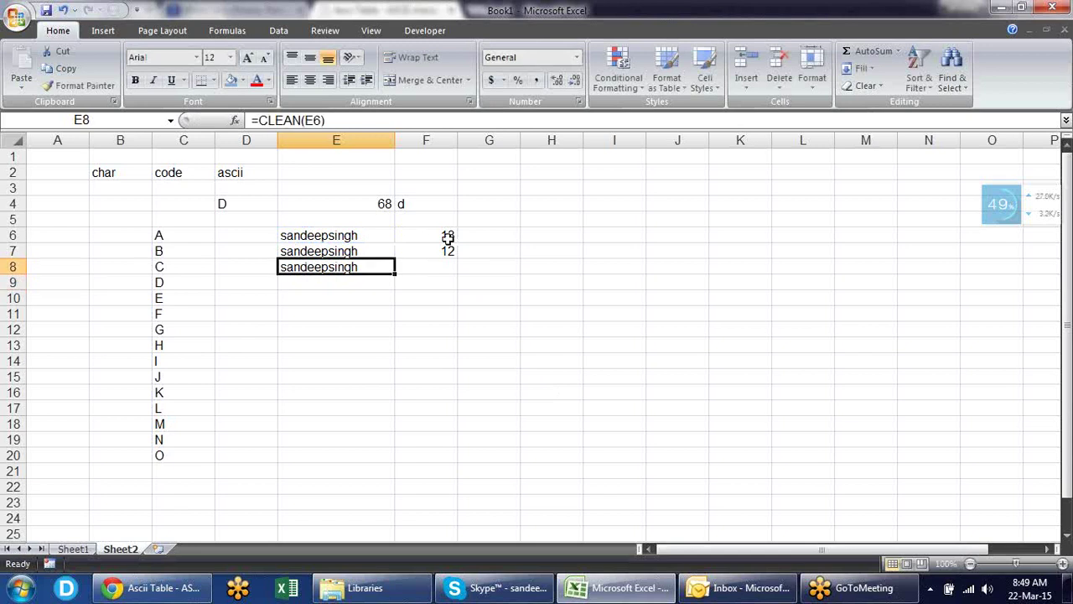
key("Right")
key("ctrl+d")
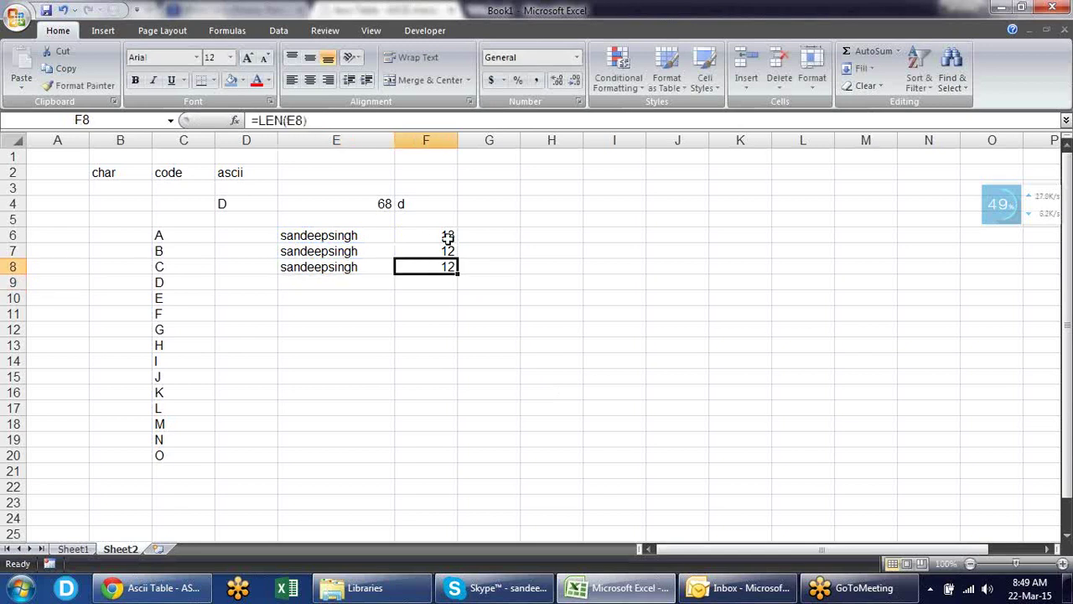
key("Right")
key("Left")
- Enter a sample name with leading and extra spaces in E9
left_click(323, 281)
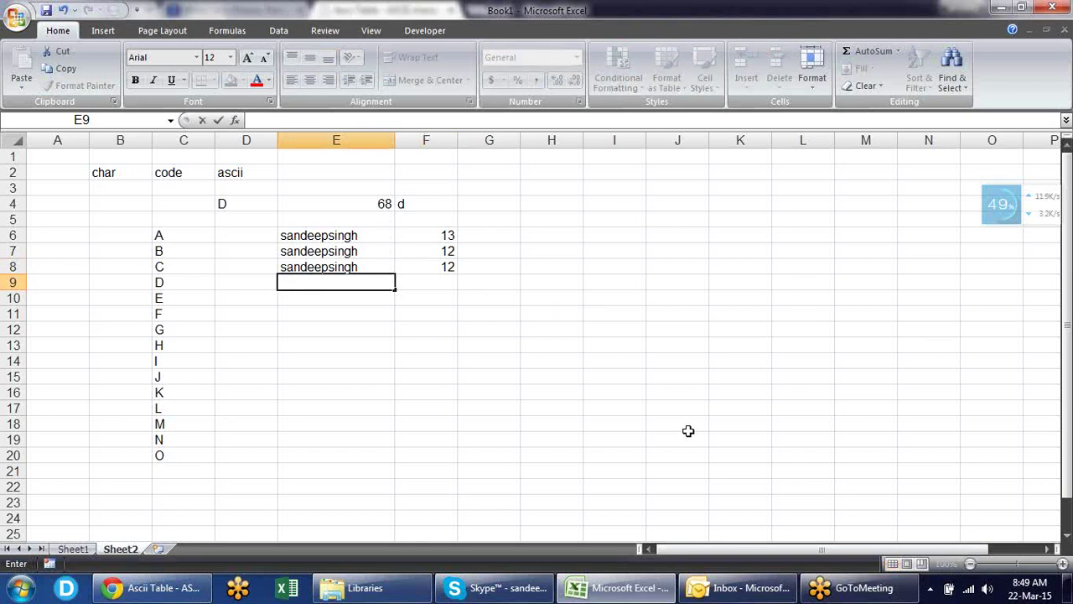
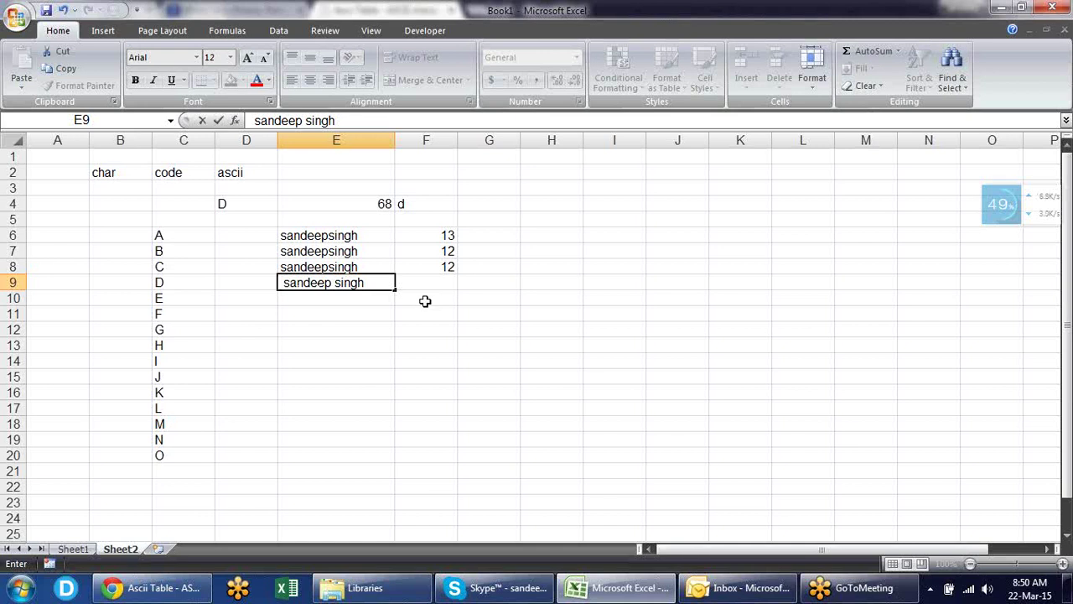
key("Return")
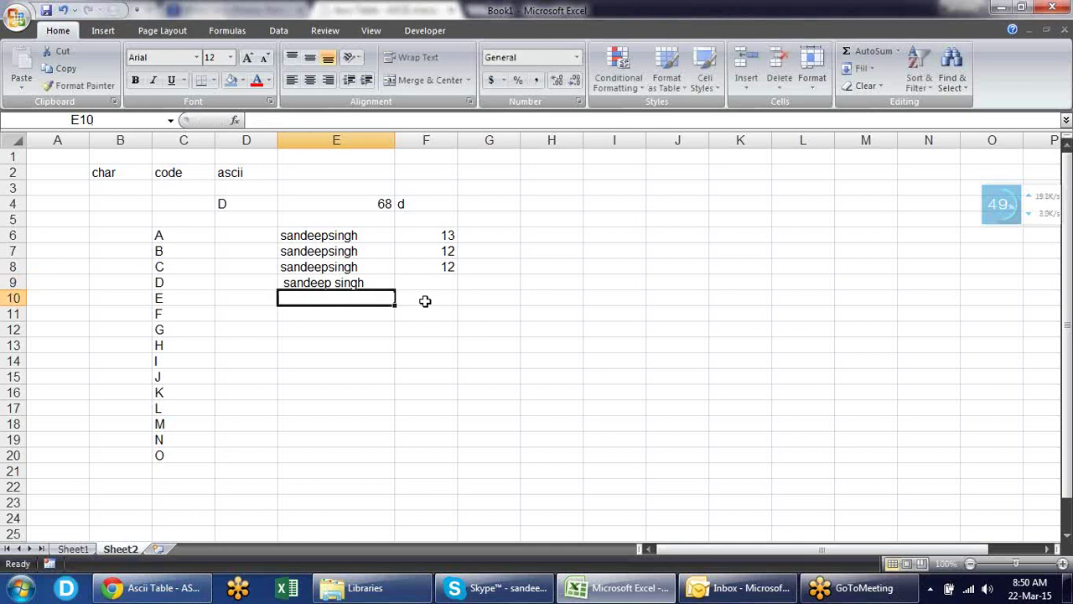
- Fill the LEN formula down into F9, showing a length of 15
key("Up")
key("Right")
key("ctrl+d")
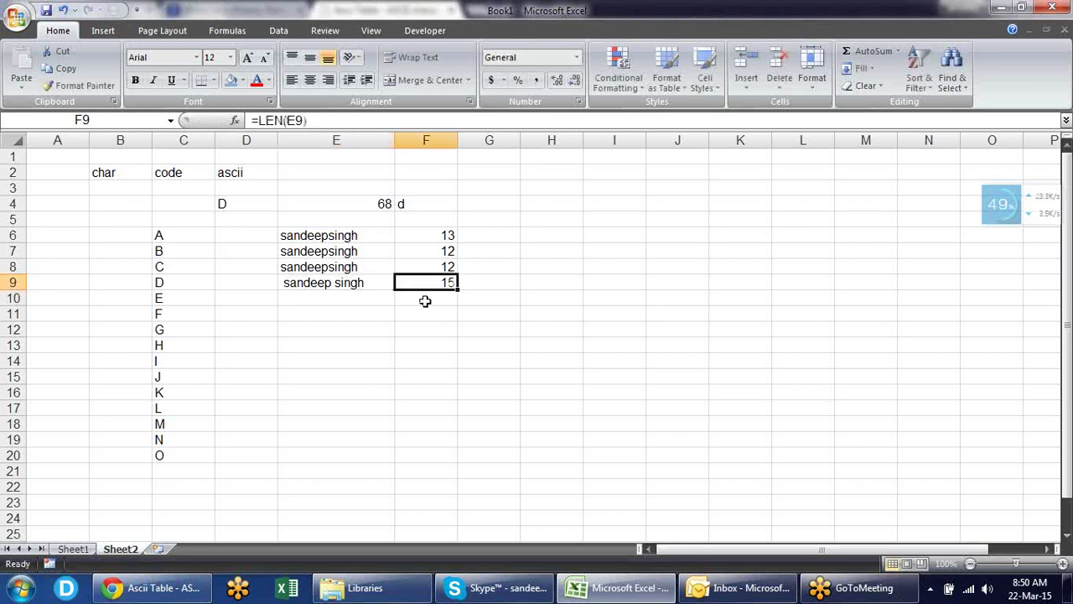
left_click(425, 301)
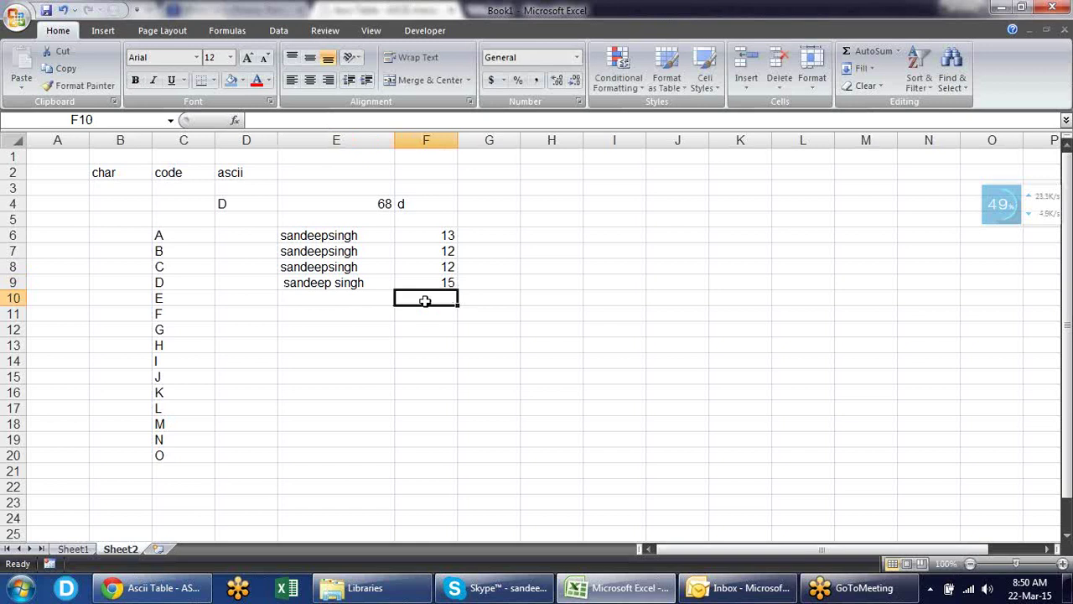
key("Left")
- Enter =TRIM(E9) in E10 to strip the extra spaces
type("=")
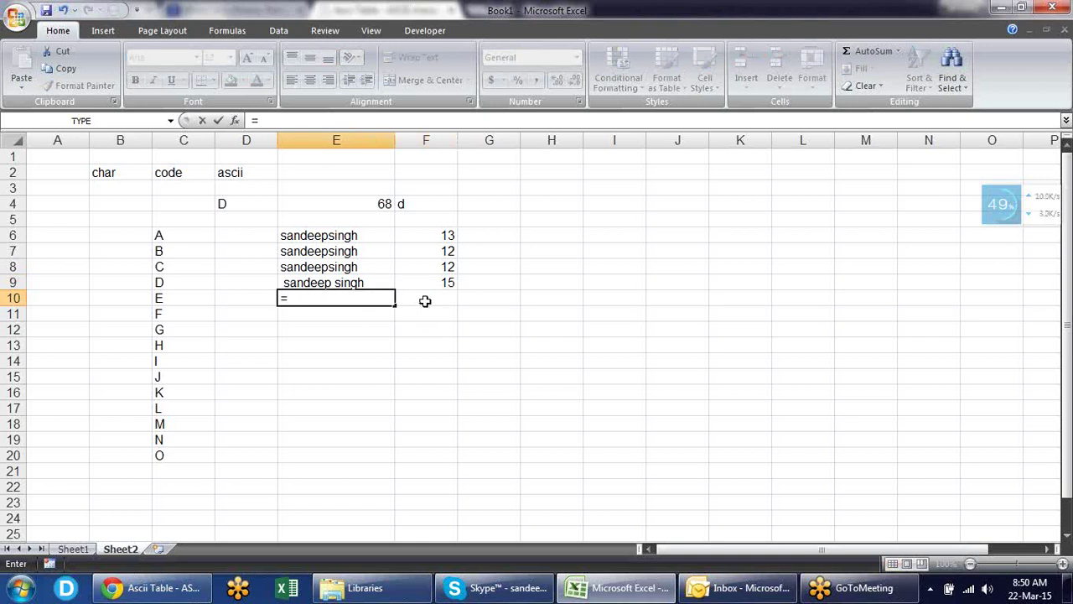
type("tri")
key("Tab")
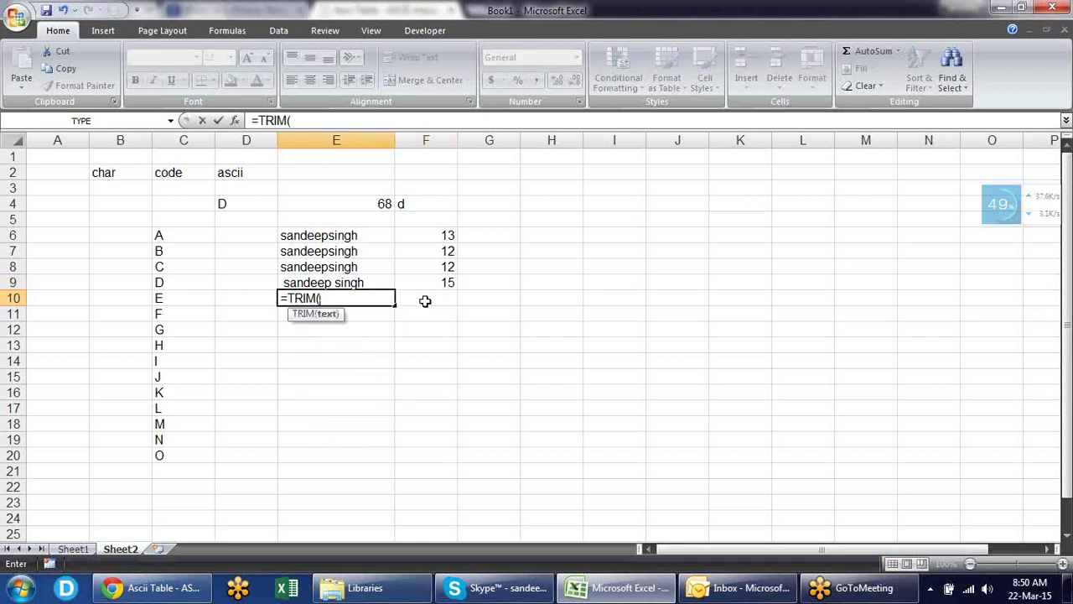
key("Up")
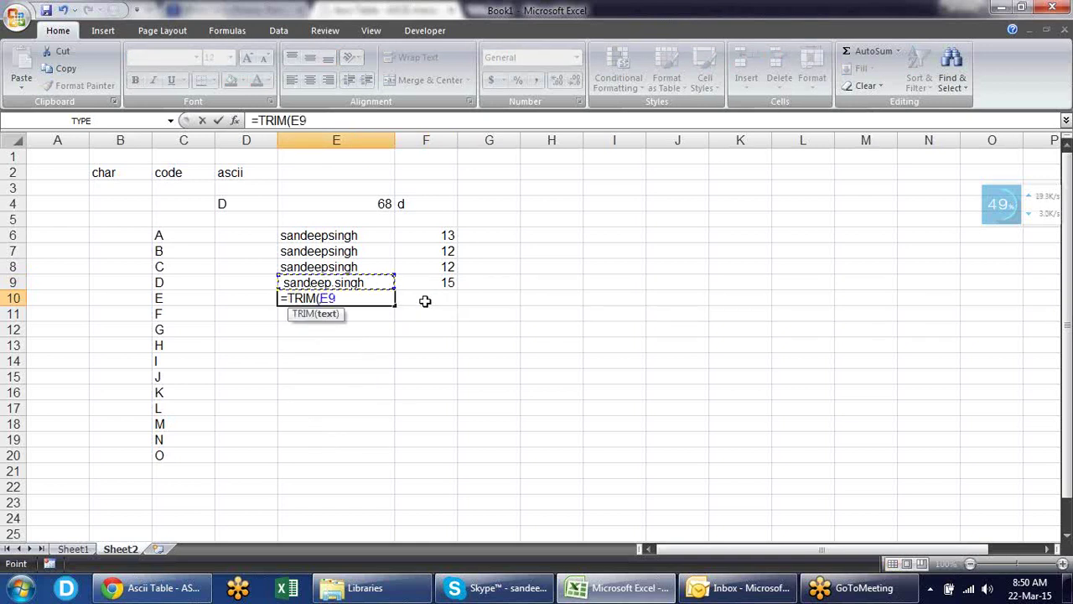
type(")")
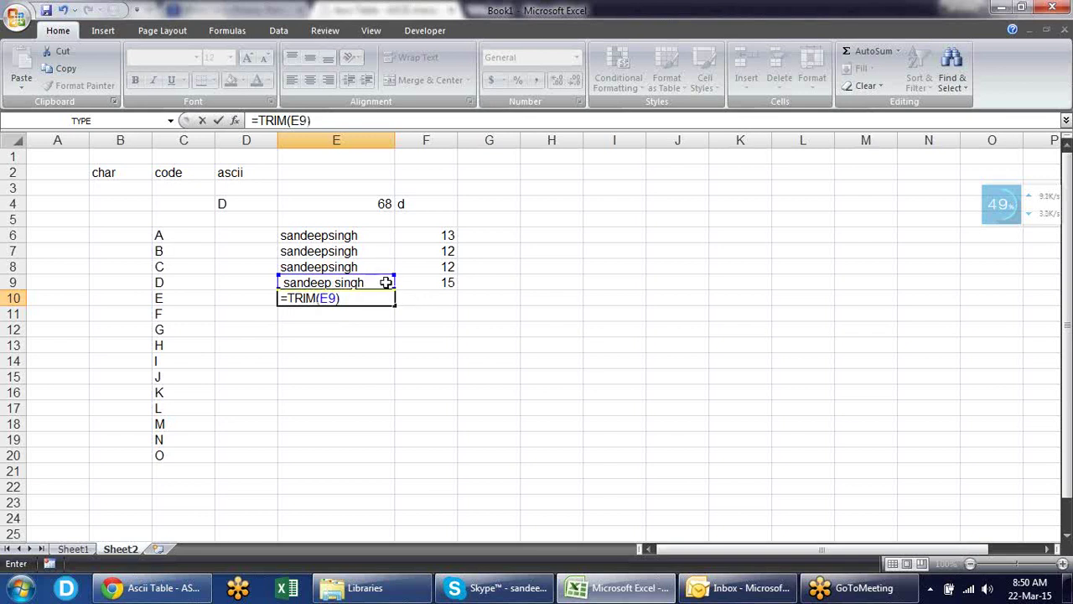
key("Return")
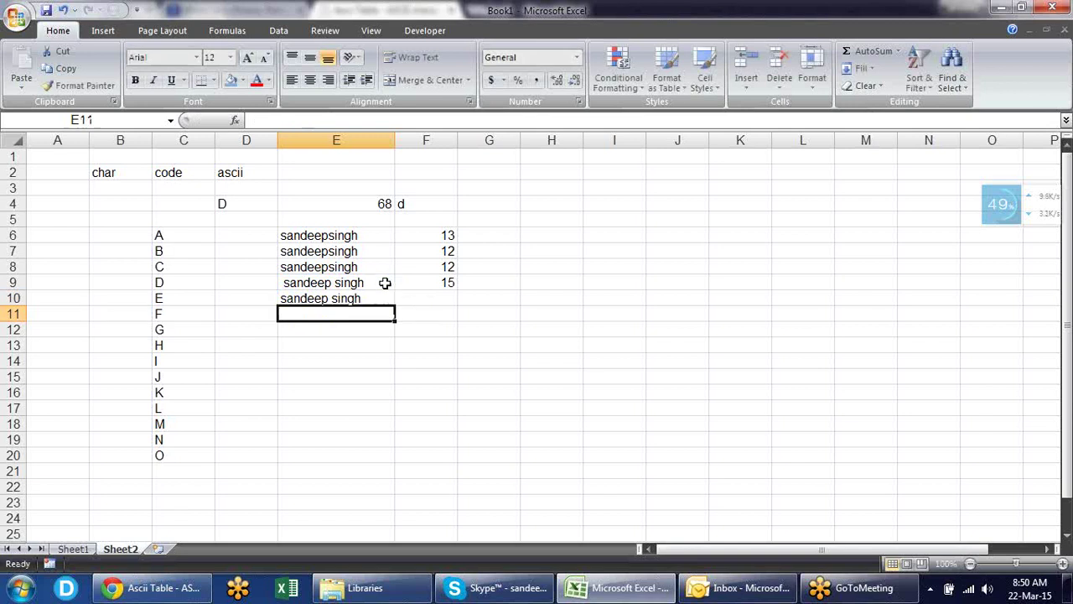
- Fill the LEN formula into F10 and check the trimmed length of 13
key("Up")
key("Right")
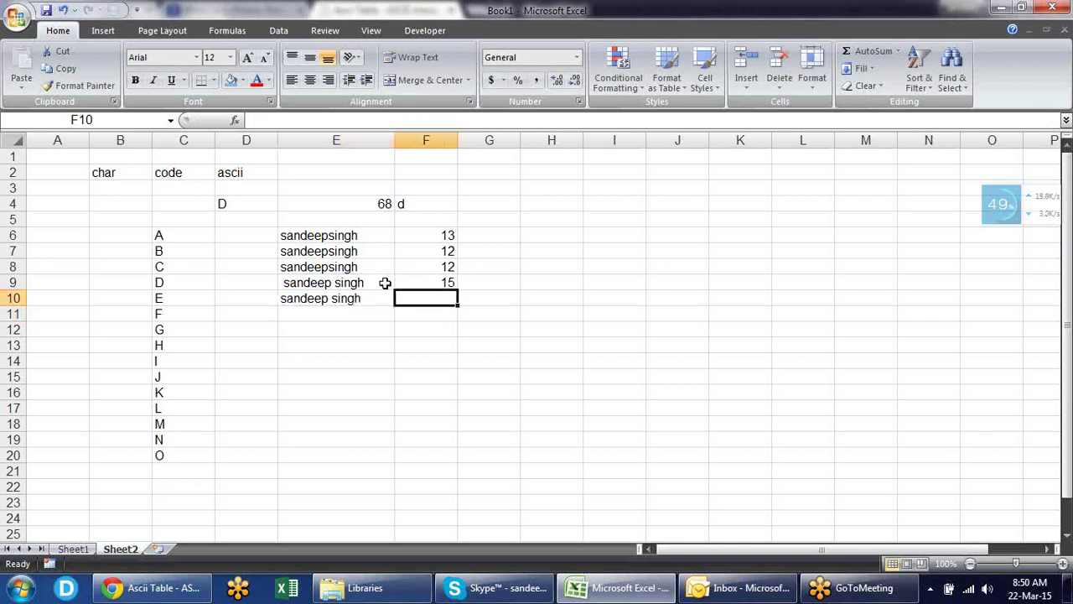
key("ctrl+d")
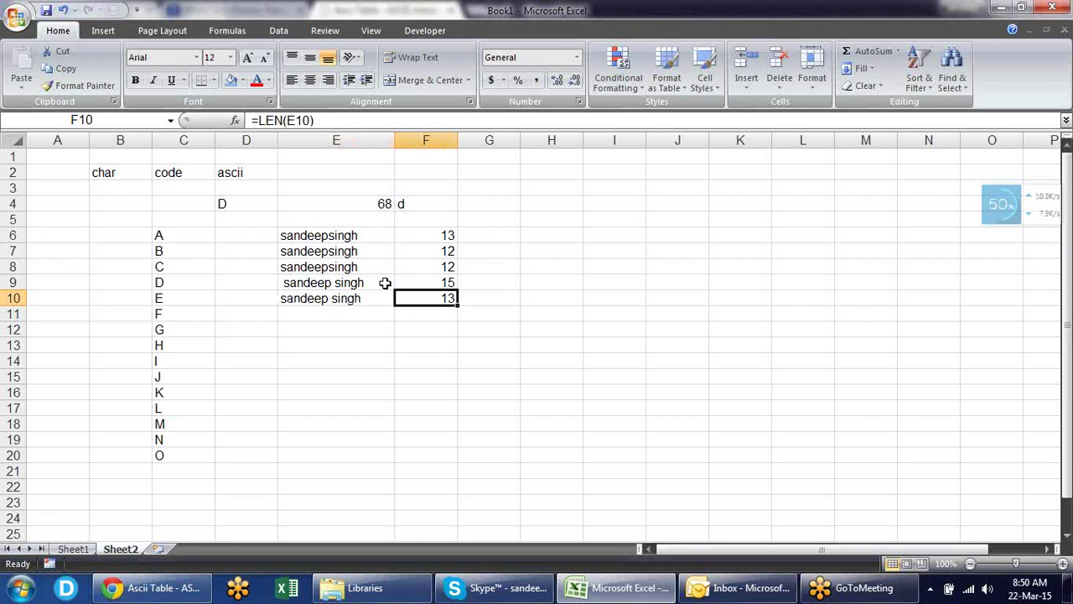
key("Down")
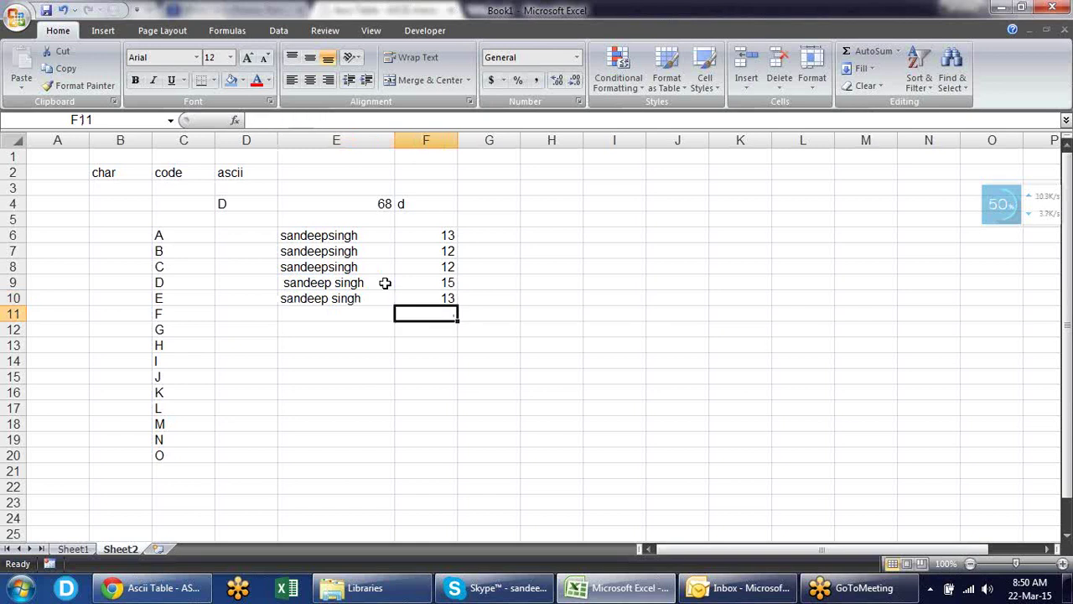
key("Left")
key("Up")
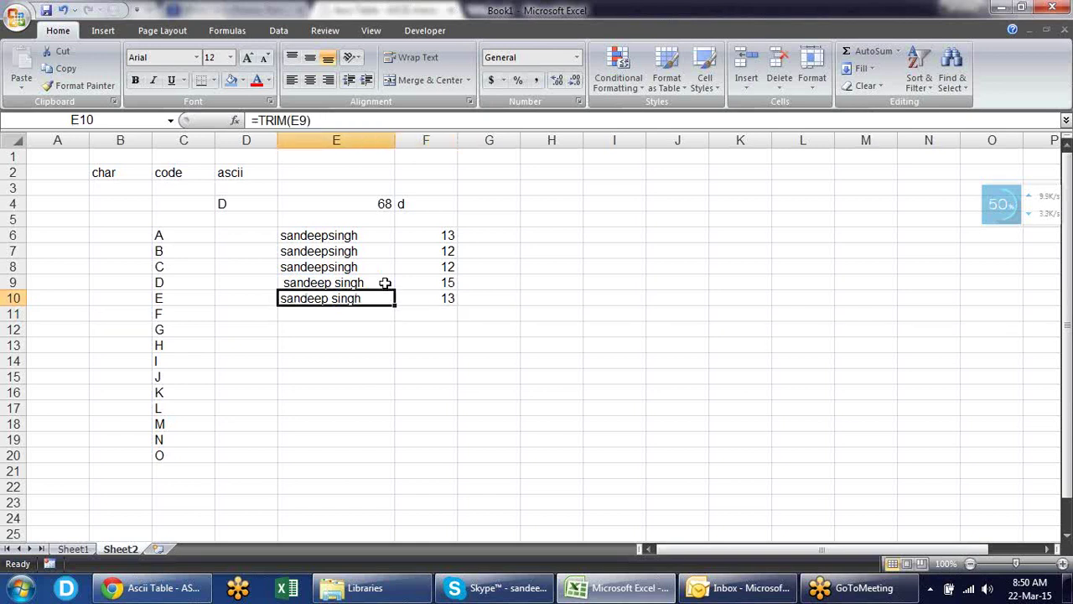
key("Right")
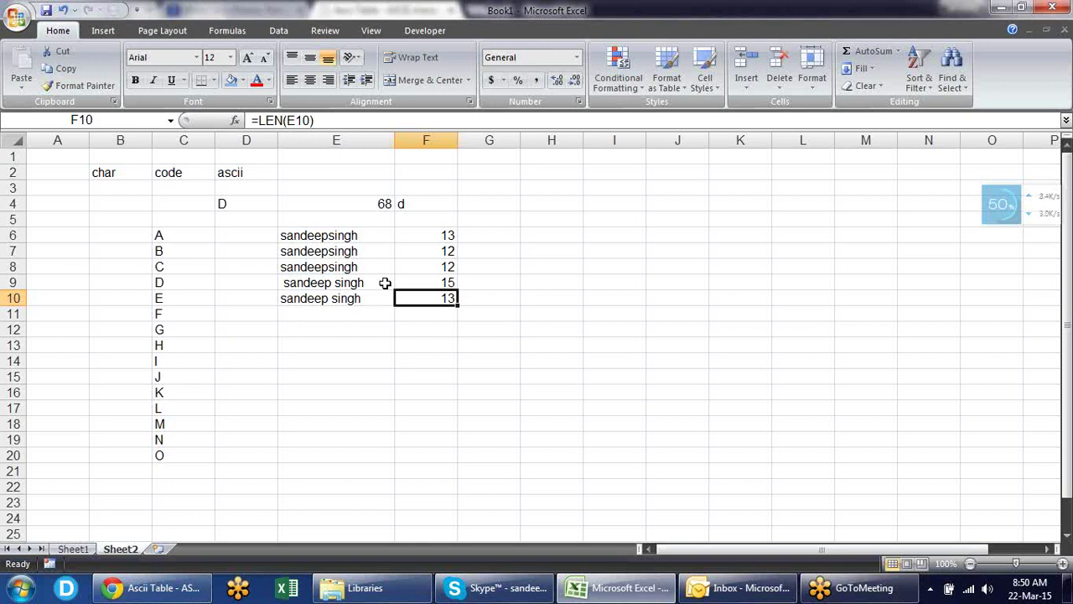
key("Left")
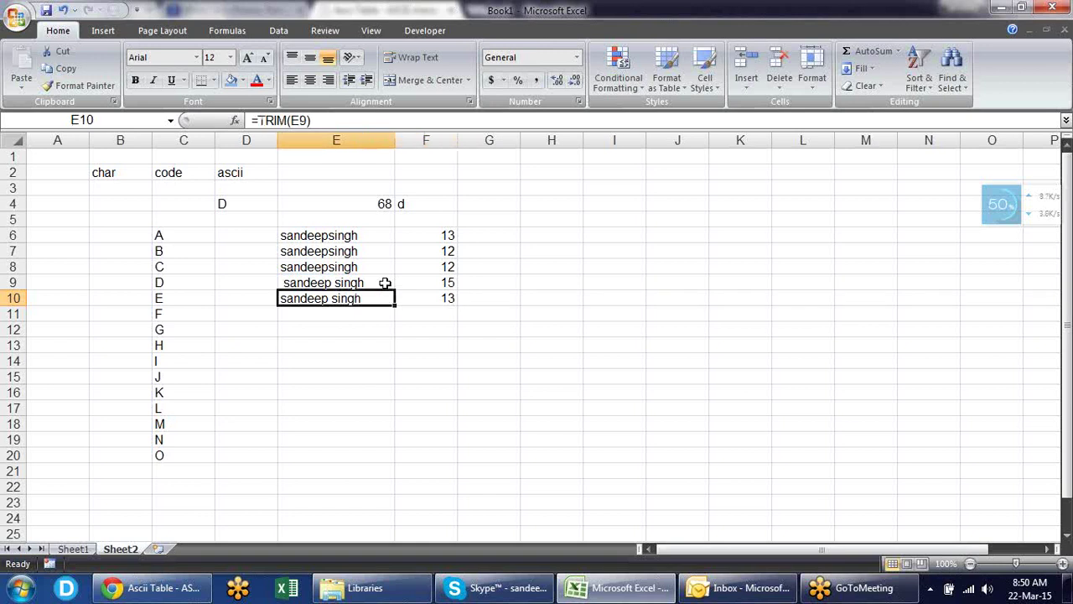
key("Down")
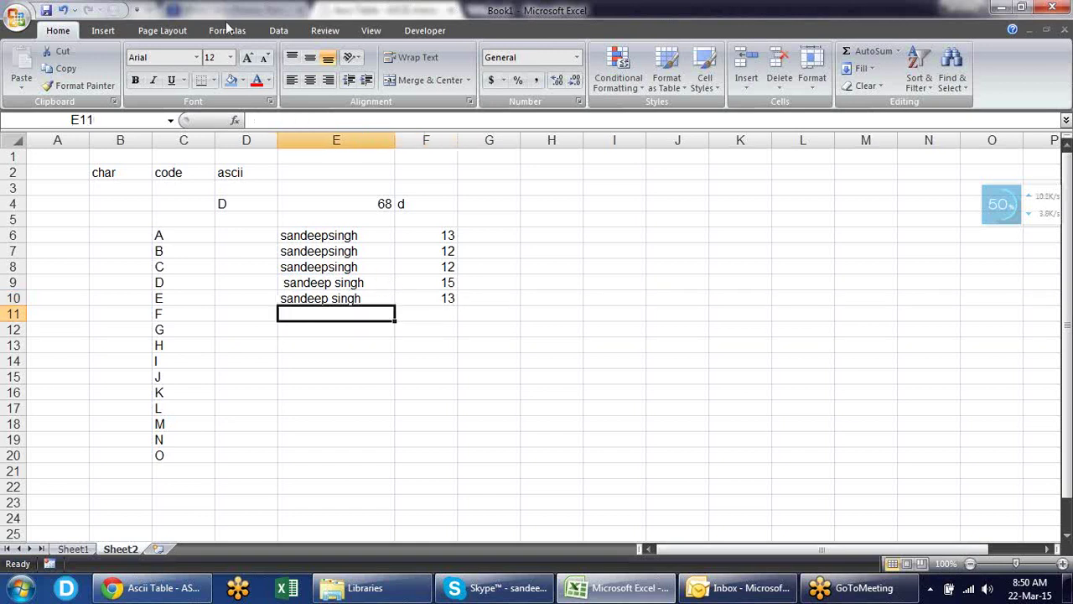
left_click(242, 31)
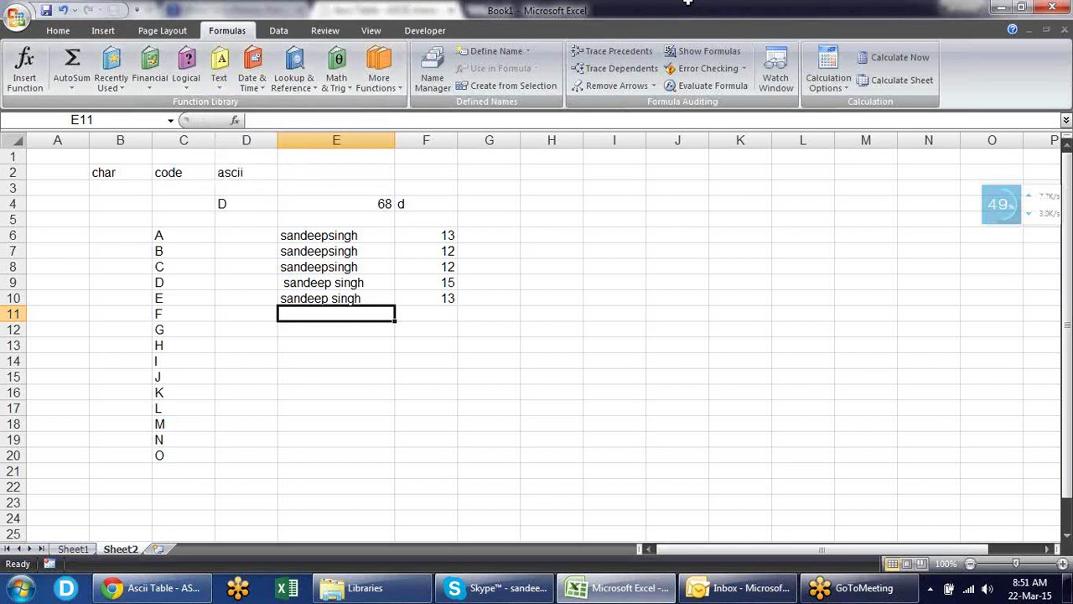
- Begin an UPPER formula in cell G6
left_click(509, 236)
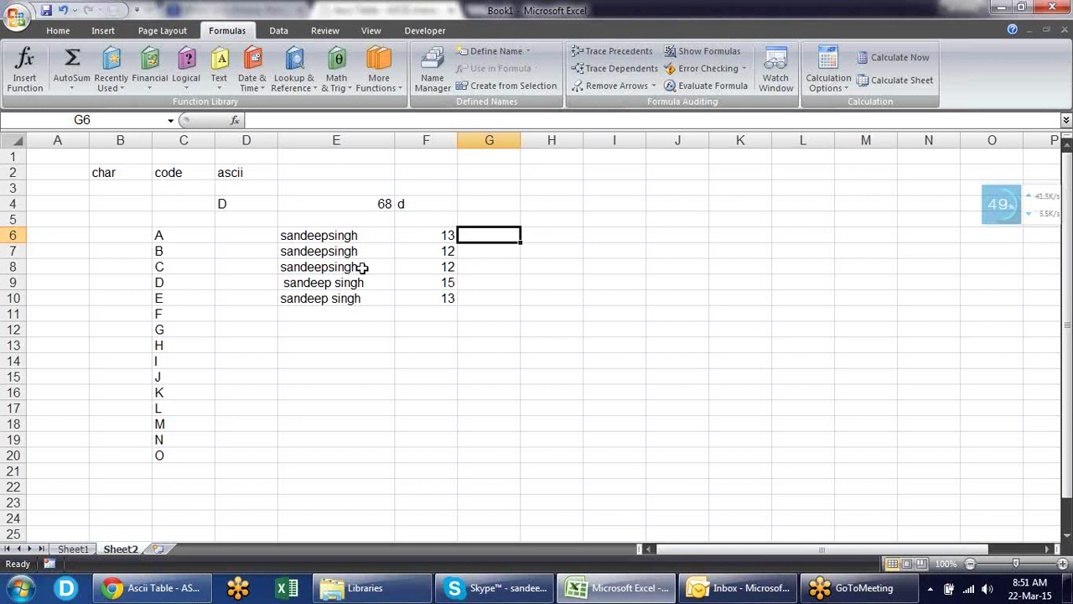
type("=up")
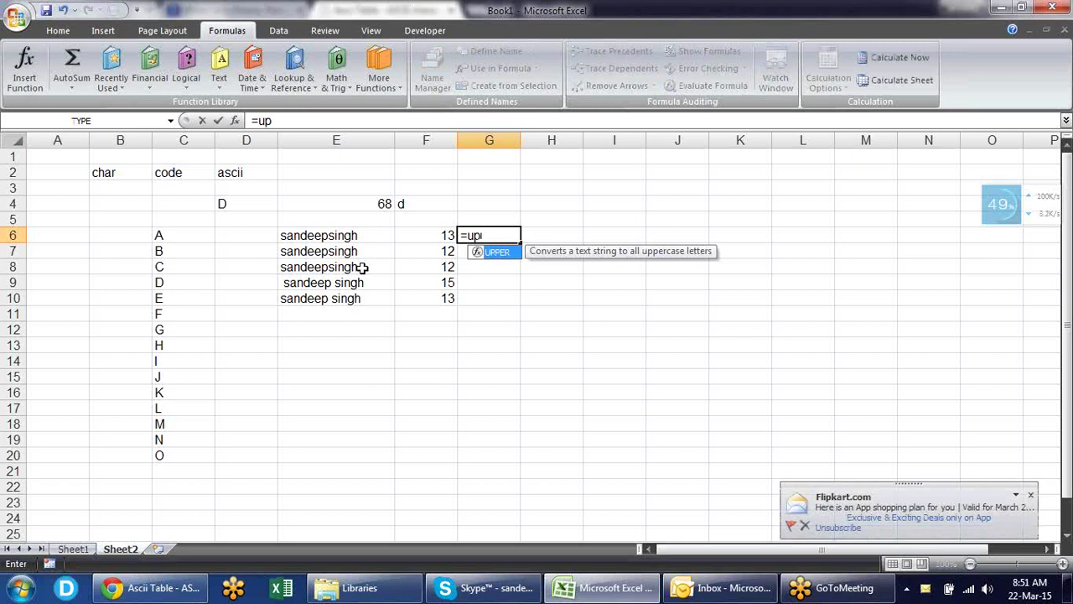
- Enter =UPPER(E6) in G6, fill it down to G10 and autofit column G
key("Tab")
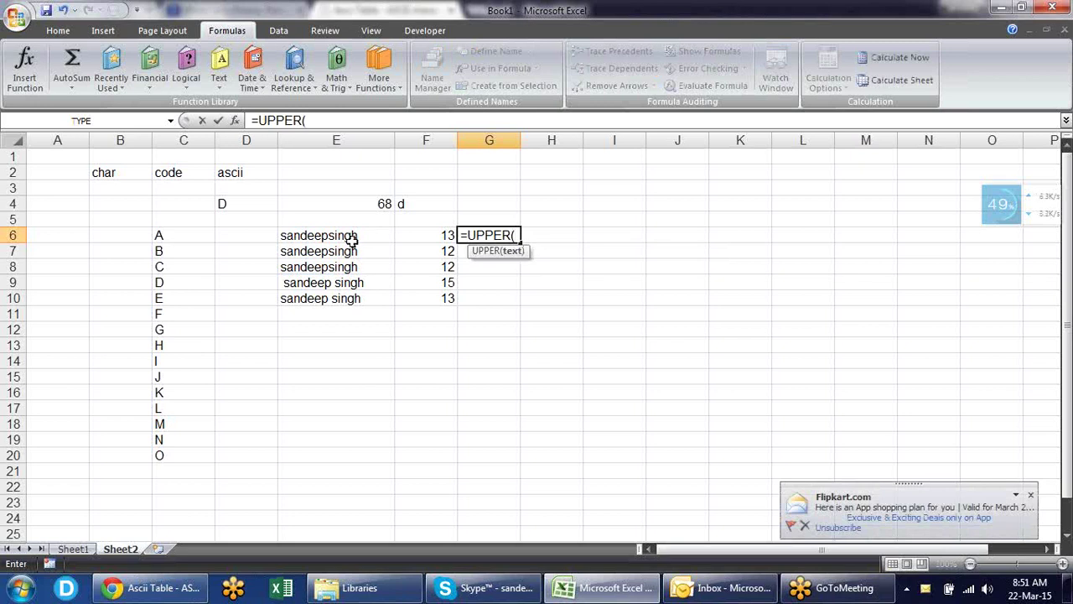
left_click(357, 236)
key("Return")
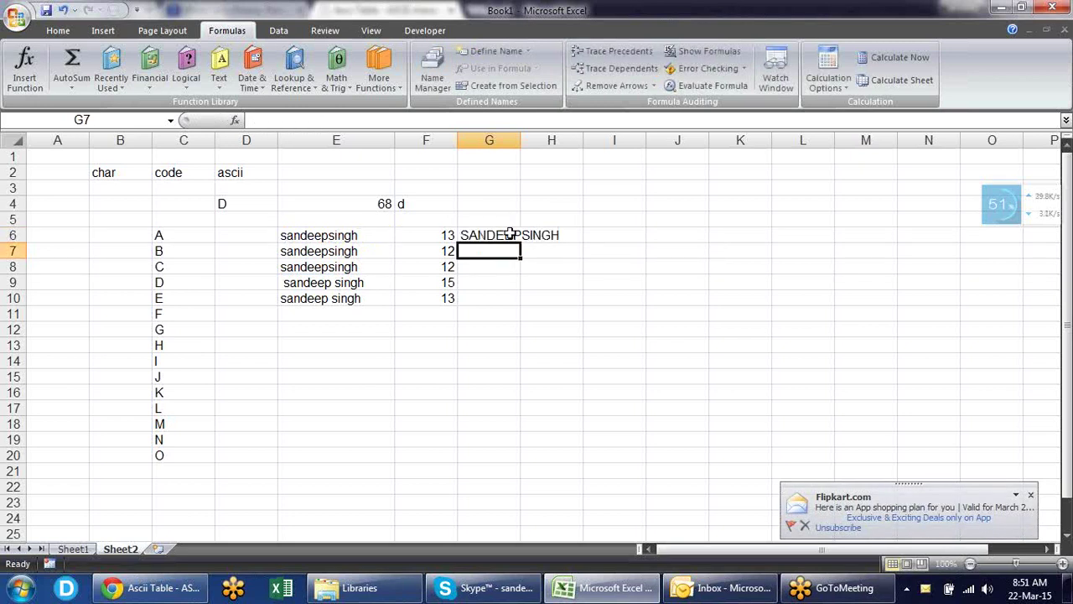
left_click(509, 235)
double_click(521, 240)
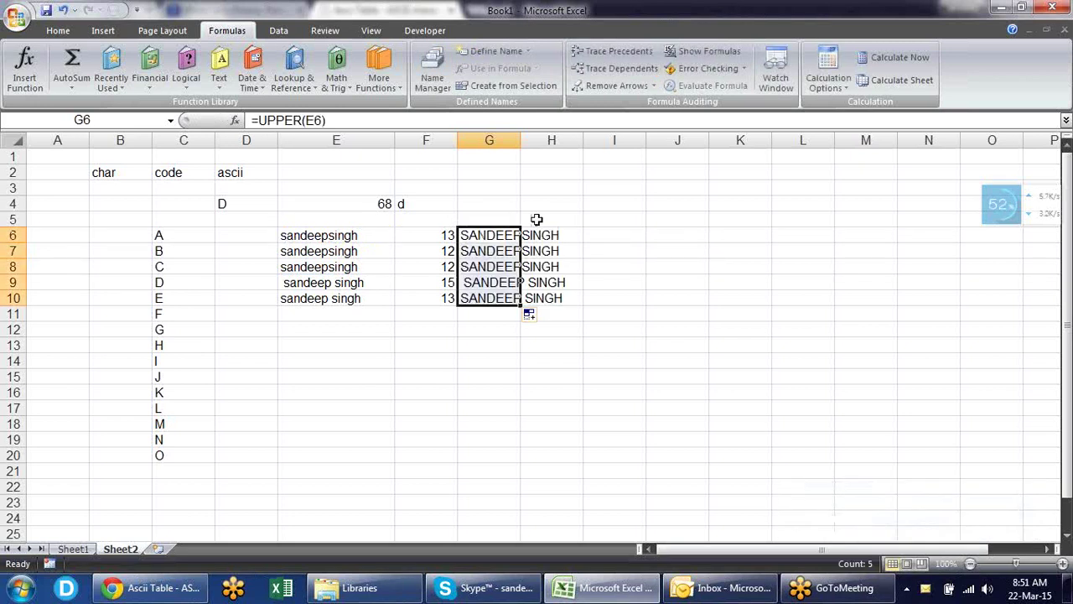
double_click(519, 140)
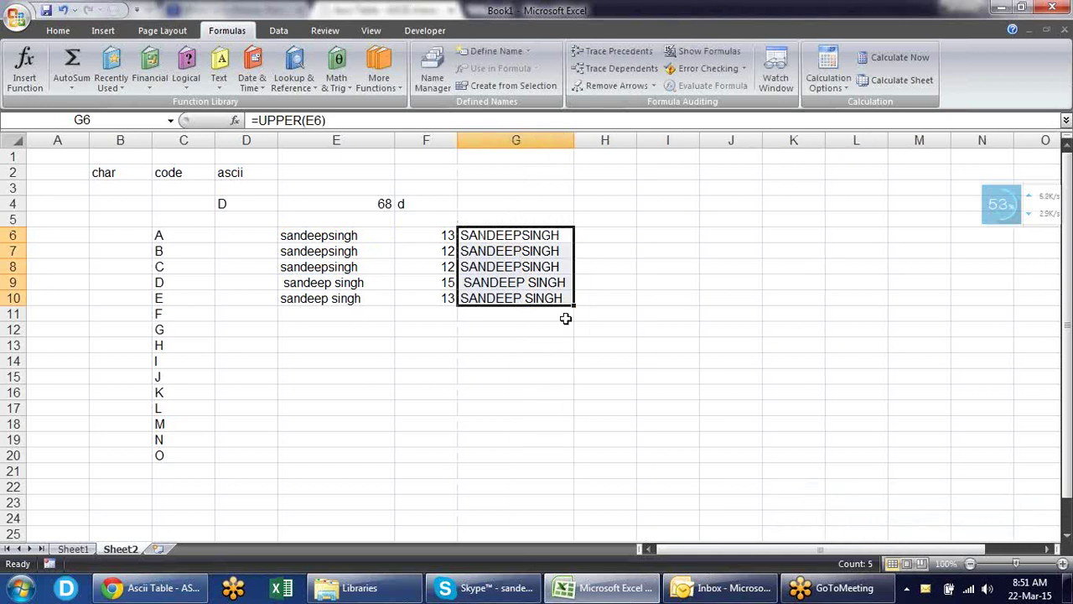
- Widen column H, enter =LOWER(G6) in H6 and fill it down to H10
left_click_drag(638, 139, 683, 139)
left_click(629, 232)
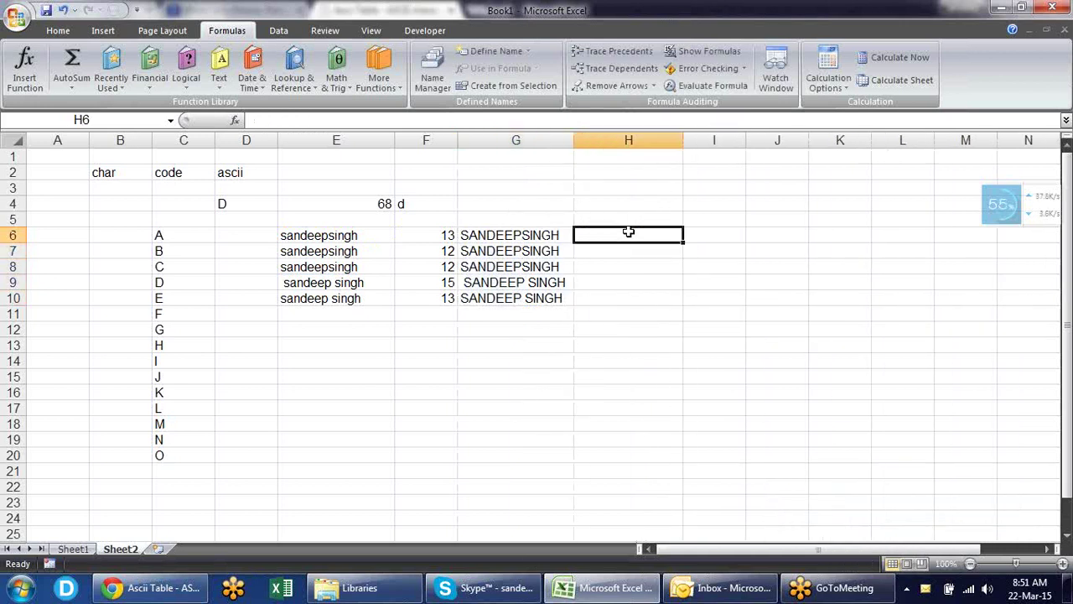
type("=lo")
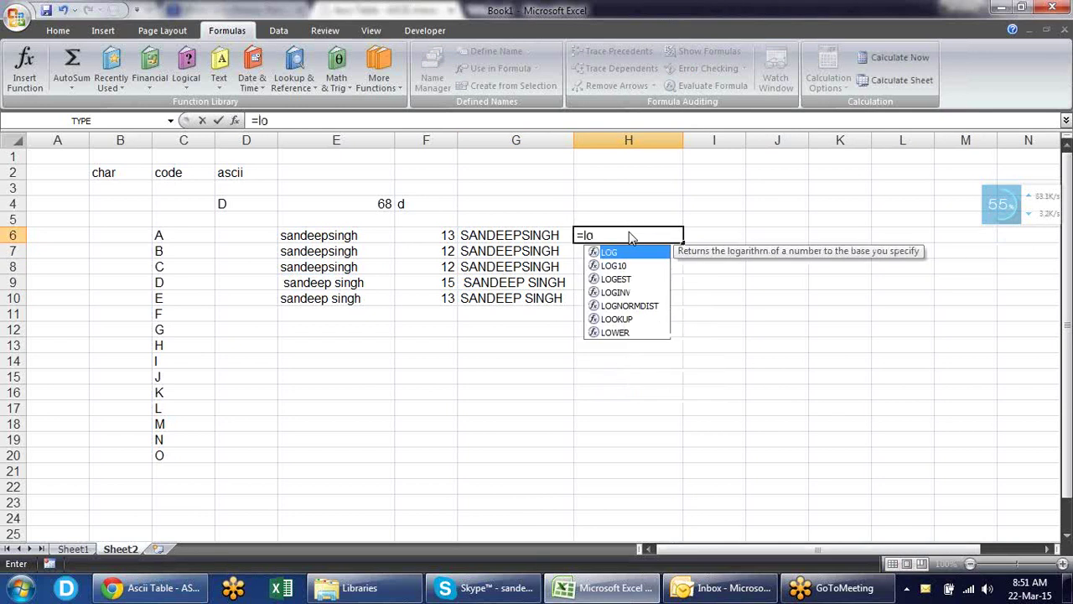
type("w")
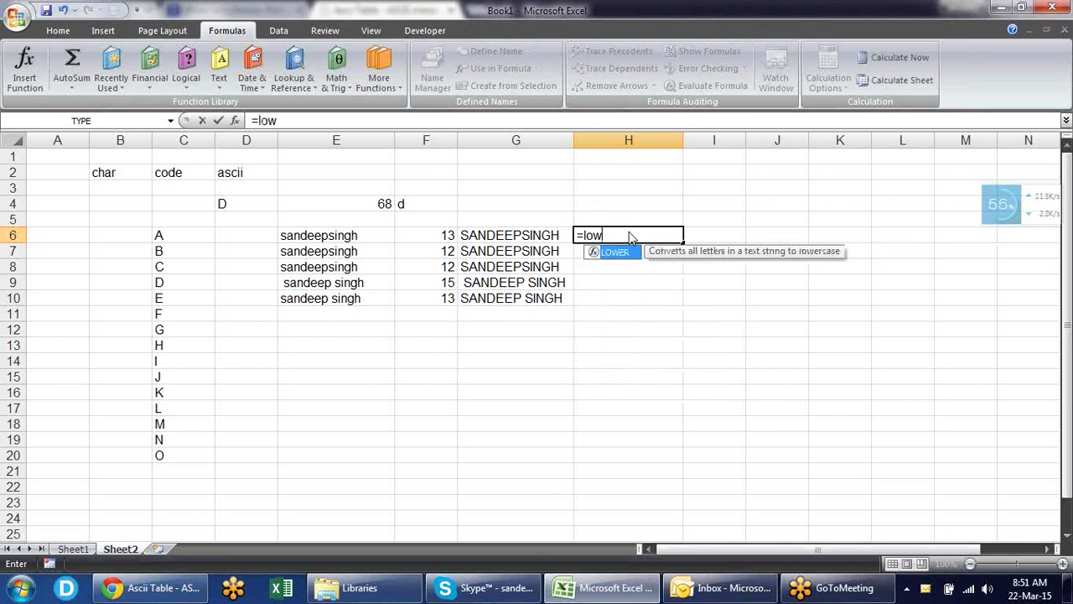
key("Tab")
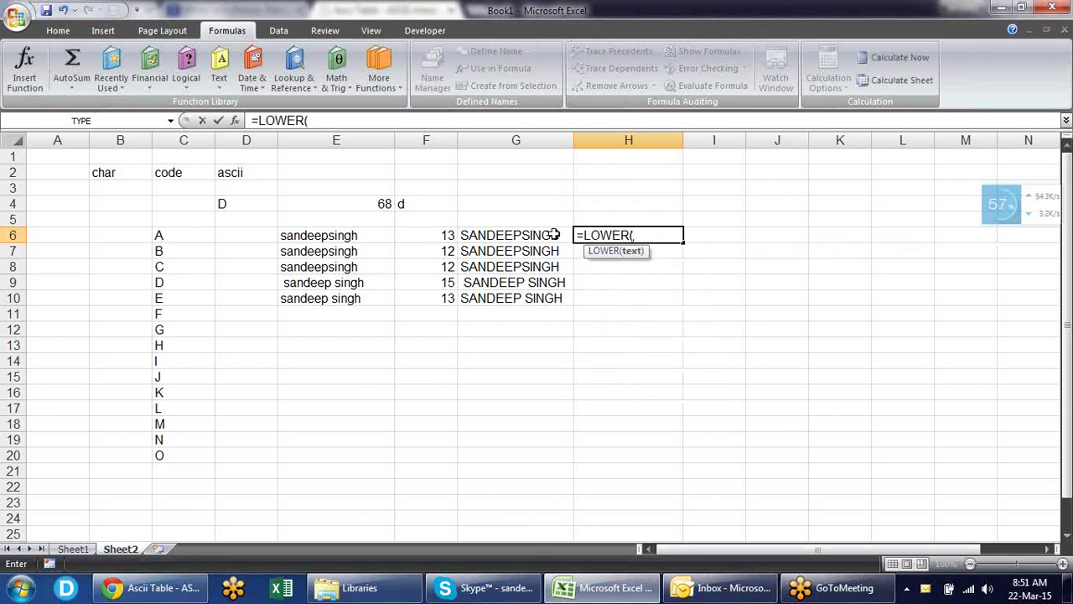
left_click(553, 235)
key("Return")
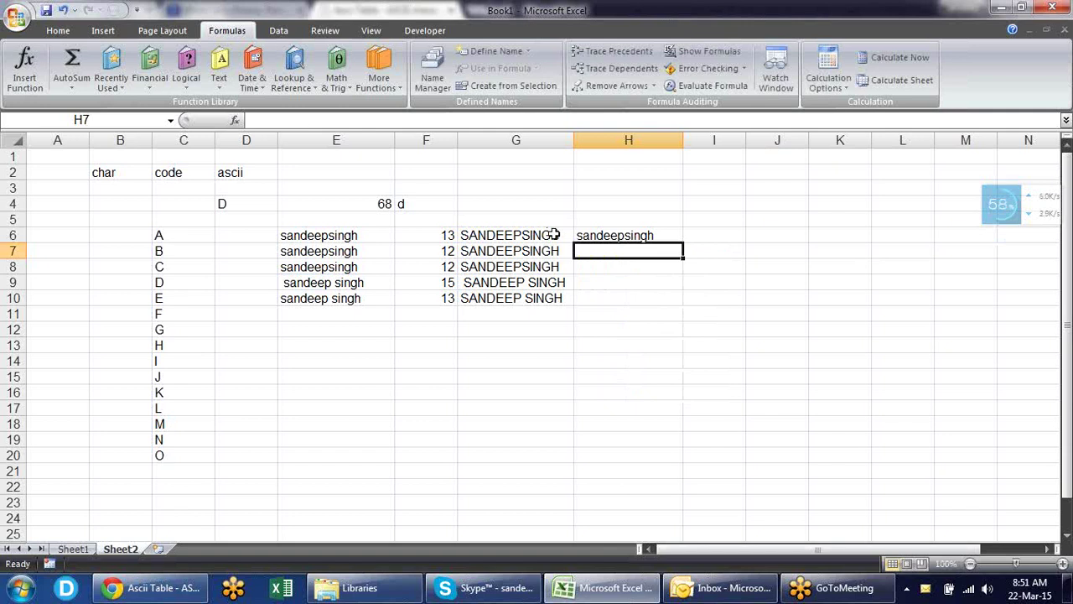
key("Up")
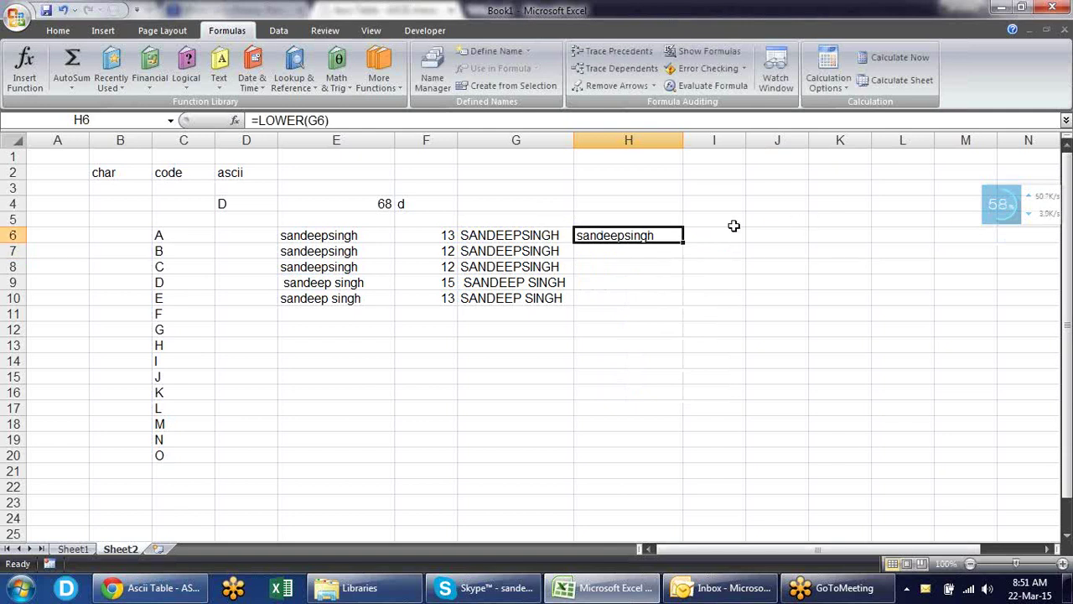
double_click(681, 243)
left_click(709, 234)
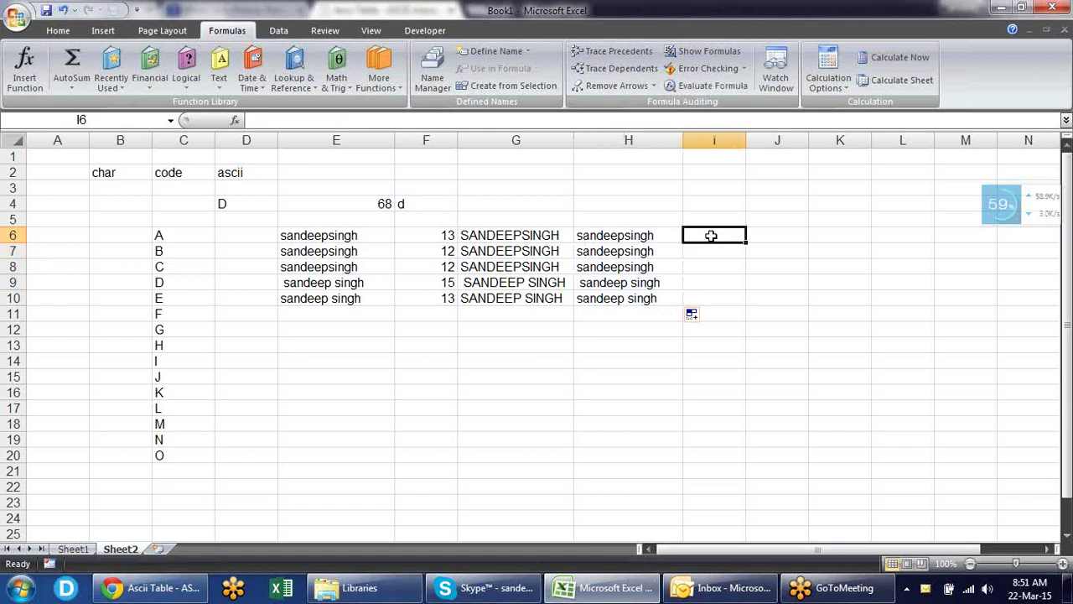
type("=")
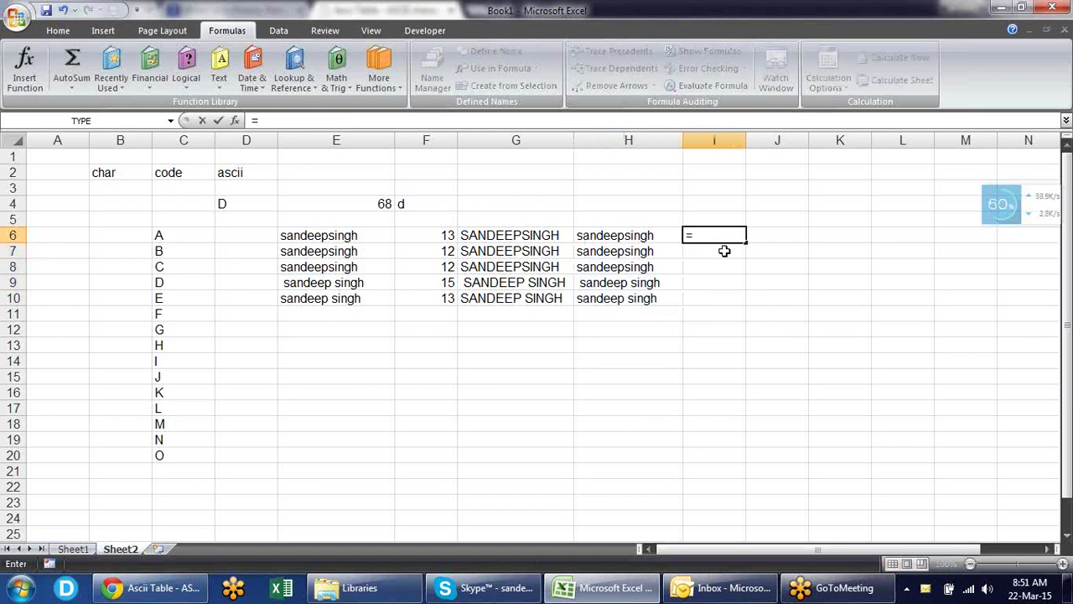
type("pro")
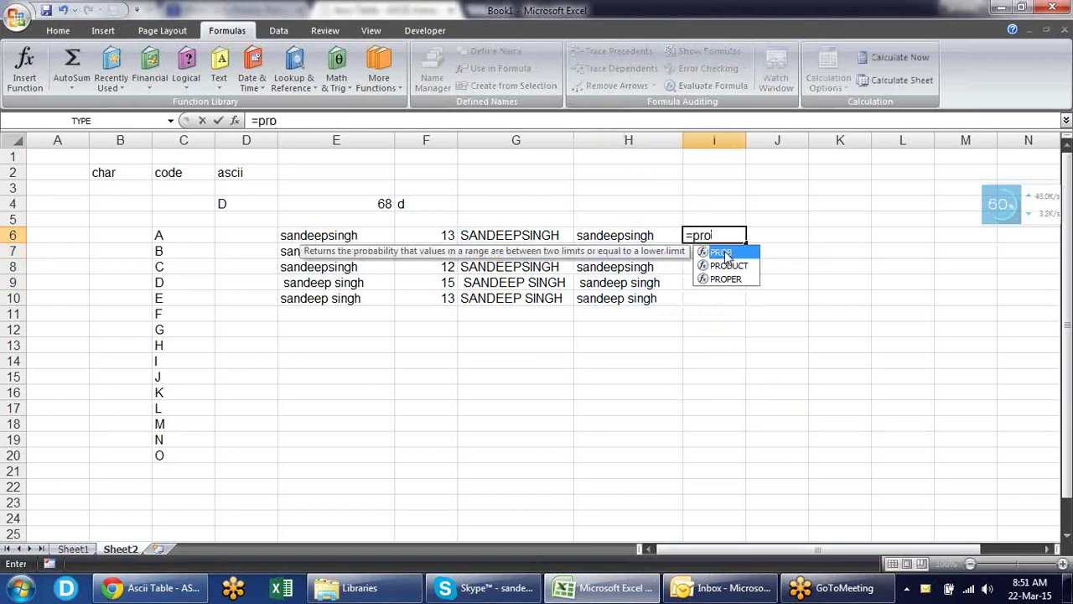
- Complete =PROPER(H6) in I6 and fill it down to I10
key("Down")
key("Down")
key("Tab")
key("Left")
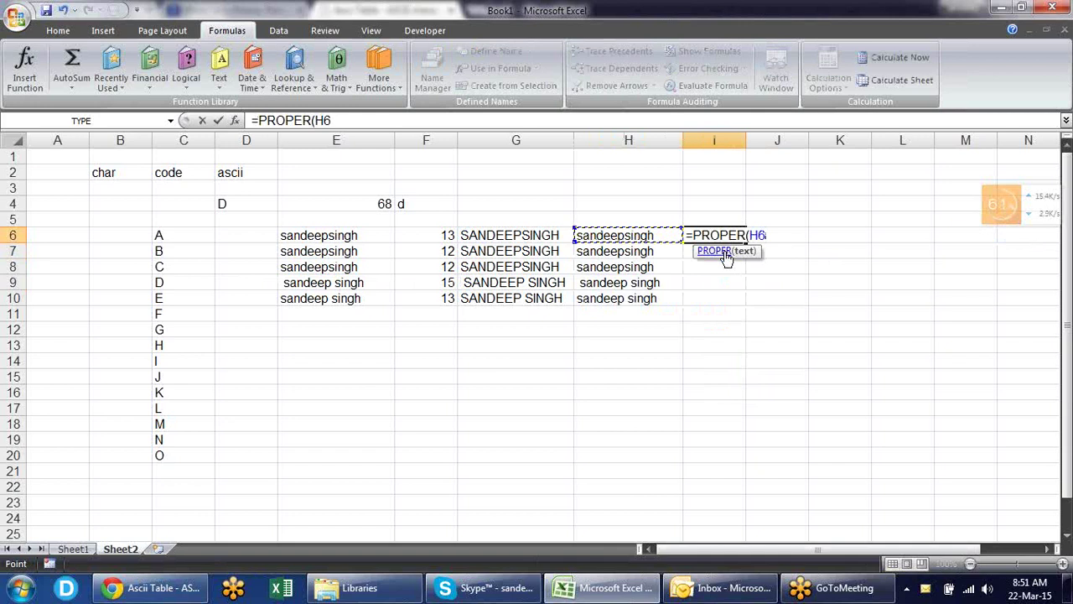
key("Return")
left_click(732, 236)
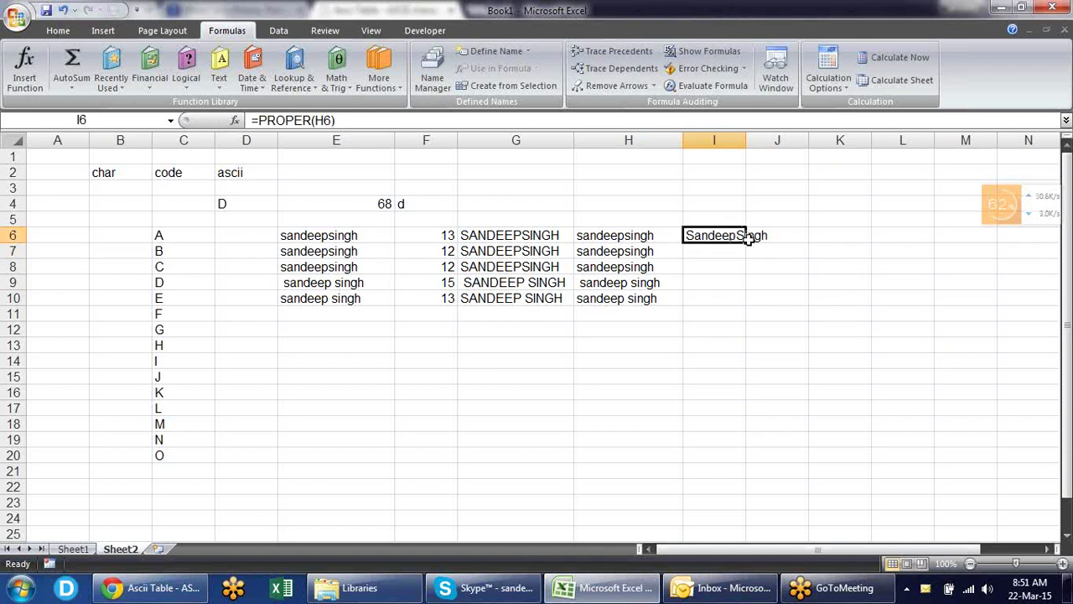
left_click_drag(746, 242, 747, 306)
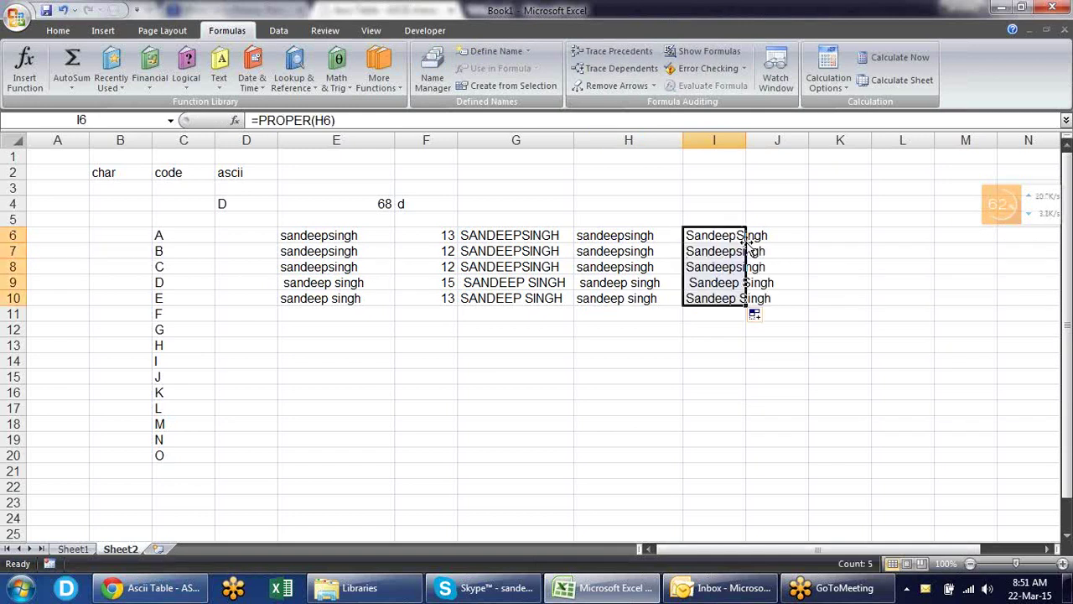
- Select E13 for new sample text and widen column F
left_click(810, 294)
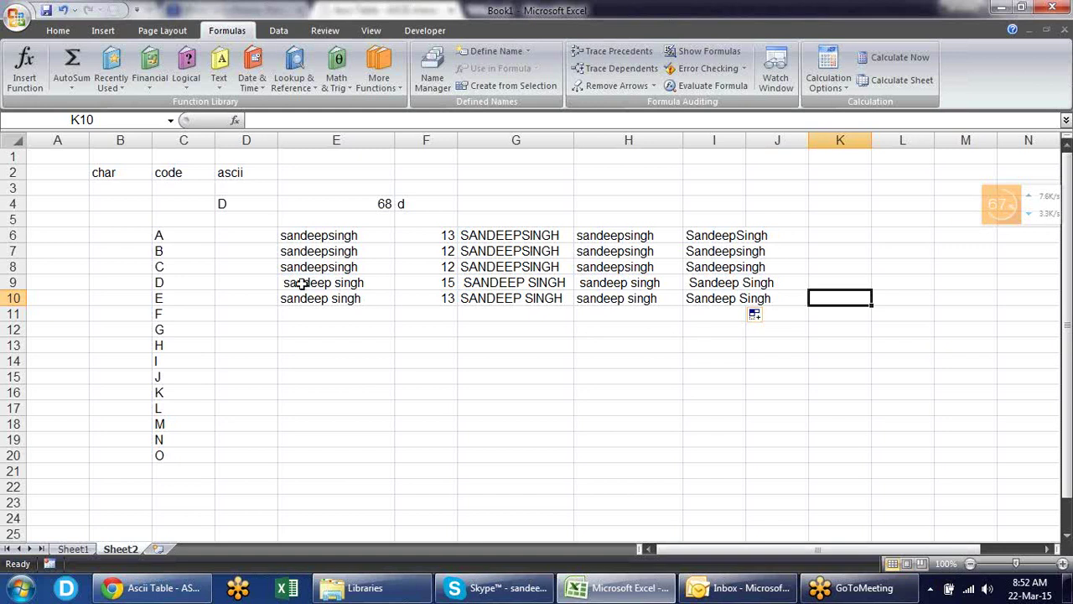
left_click(303, 352)
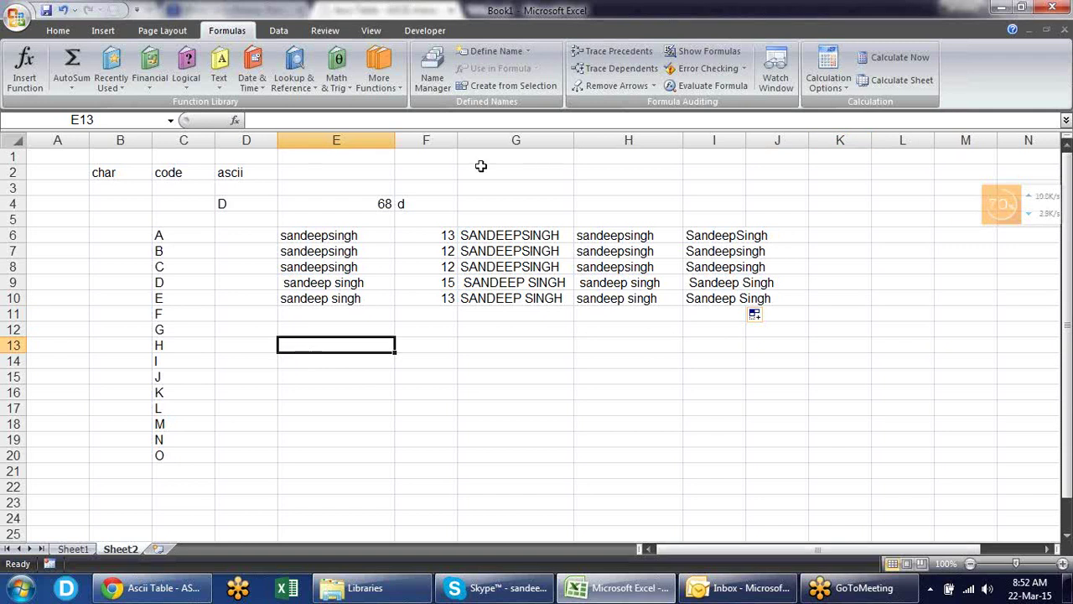
left_click_drag(458, 134, 499, 135)
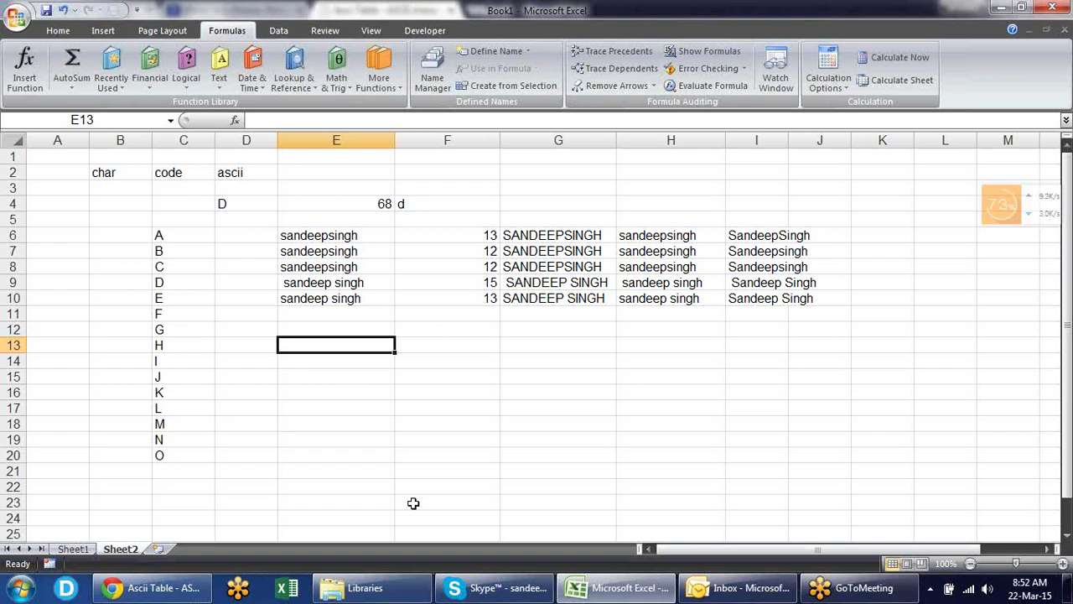
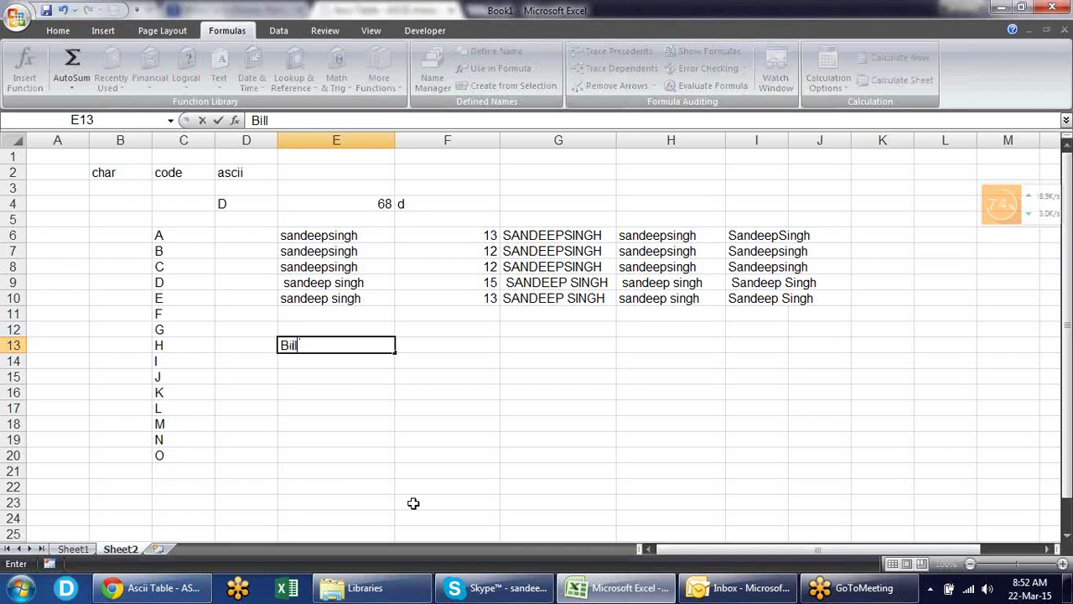
- Type a sample full name into E13 and start a formula in F13
key("Return")
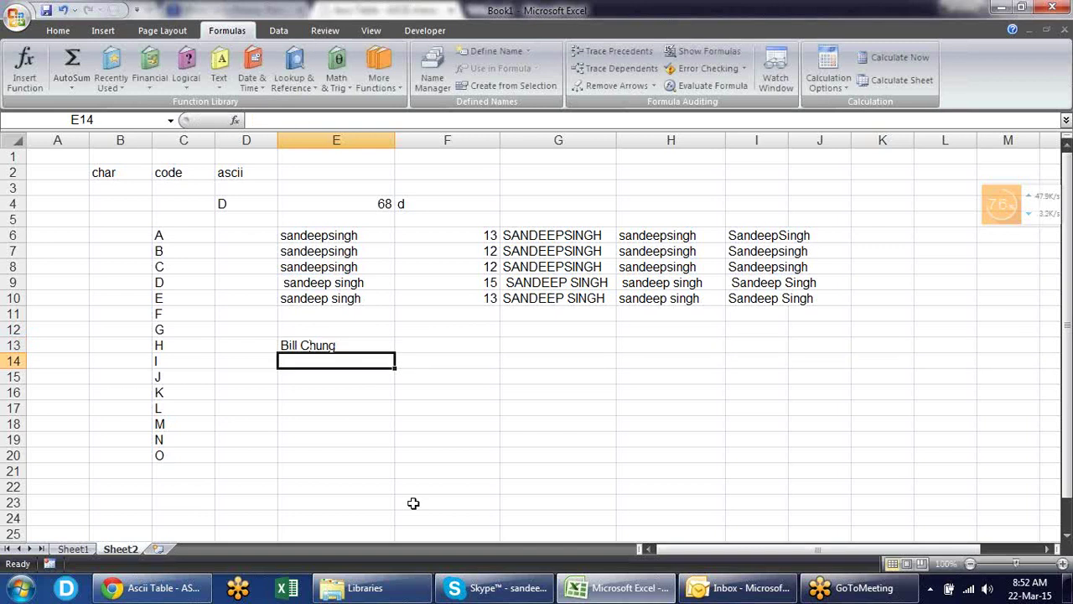
key("Up")
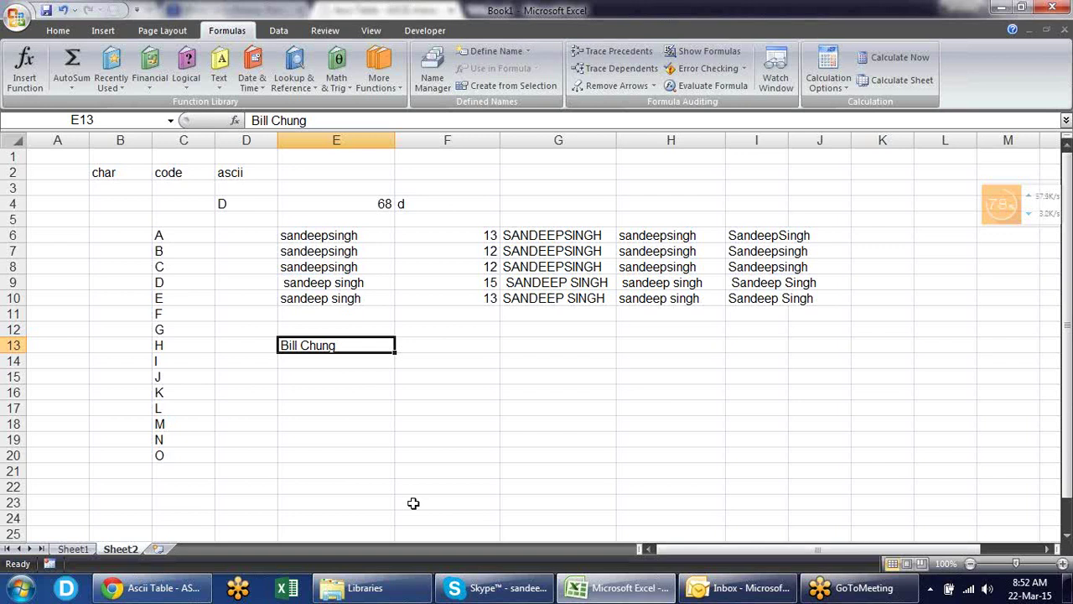
key("Right")
type("=")
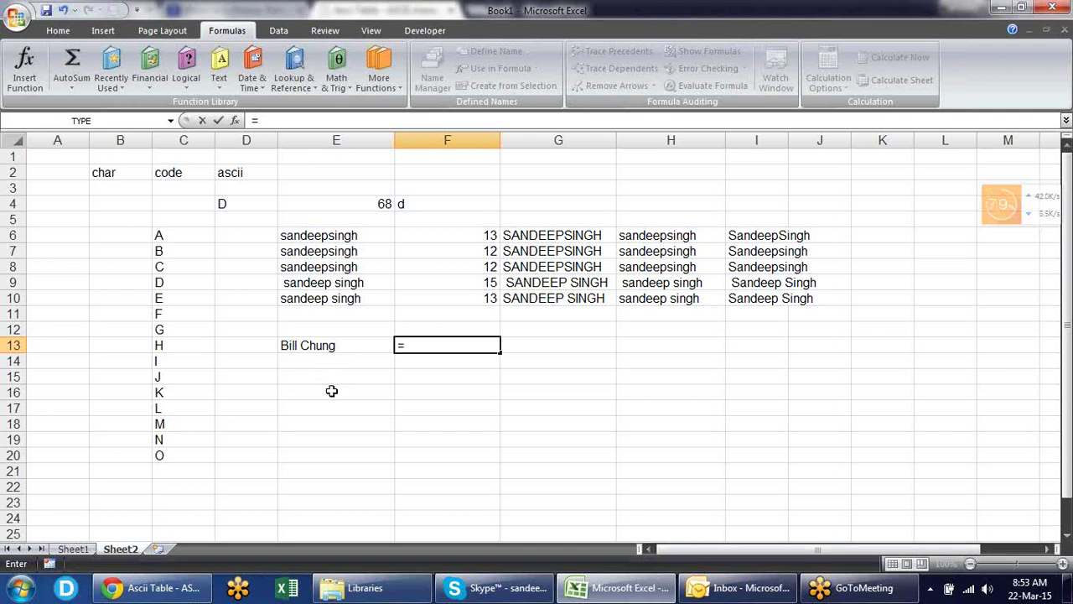
- Enter =REPLACE(E13,8,1,"eu") in F13 to respell the surname
type("rep")
key("Tab")
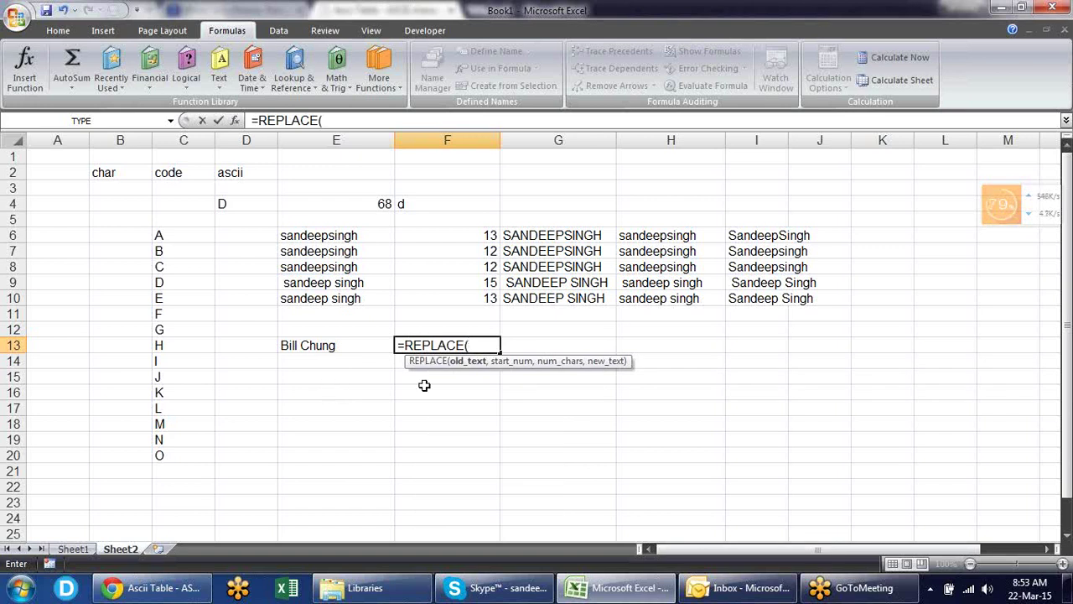
left_click(324, 345)
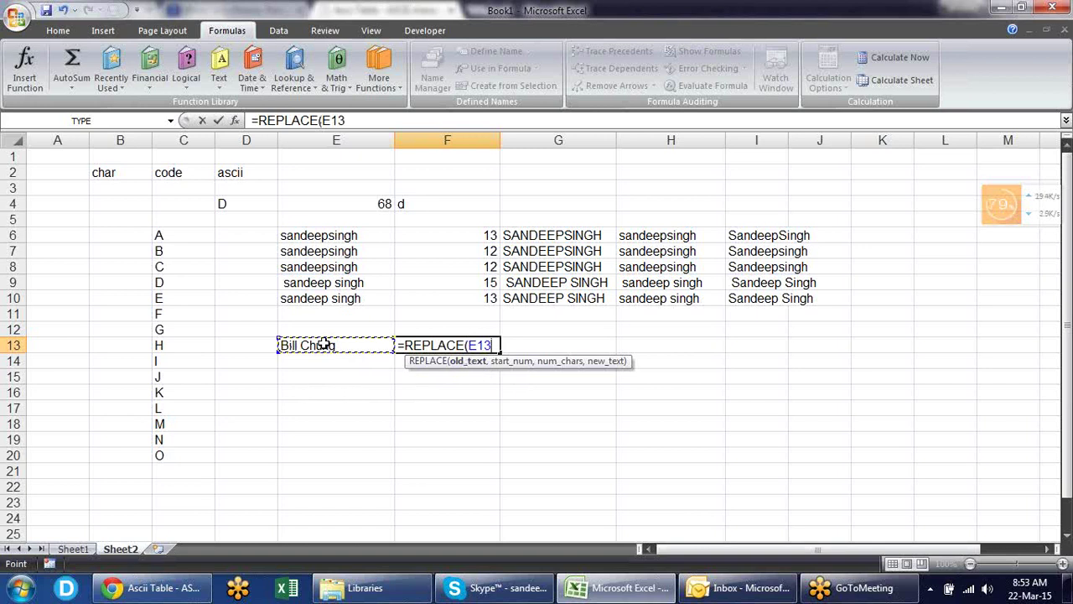
type(",")
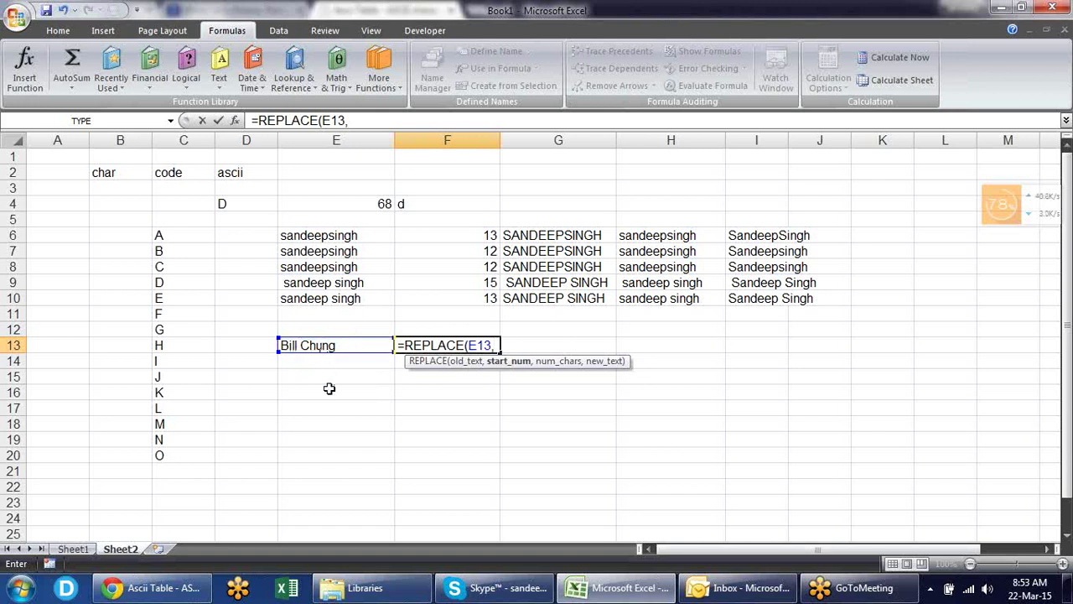
type("8,")
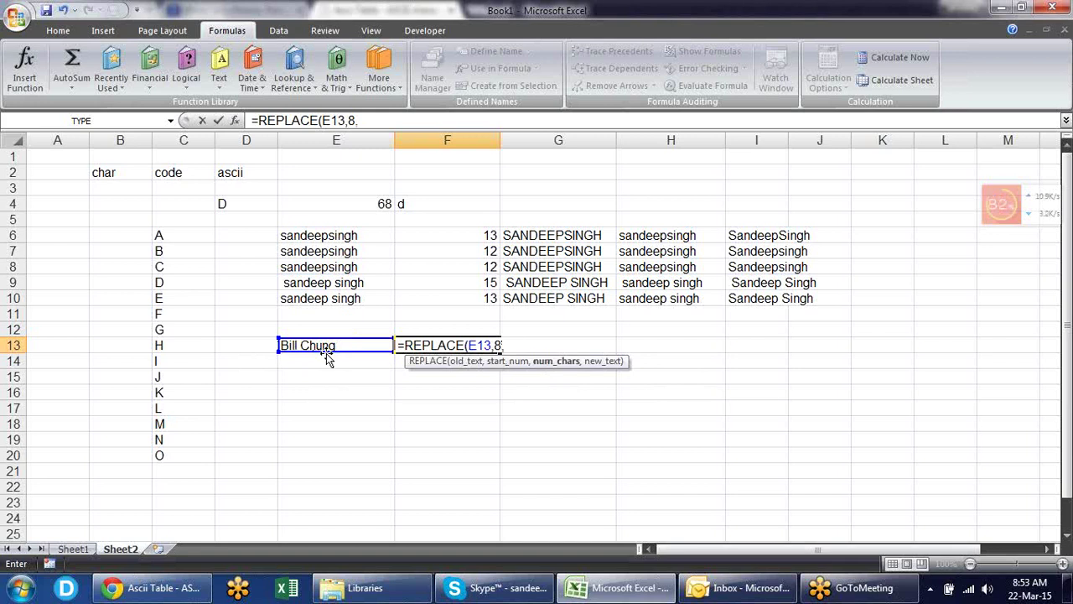
type("1,")
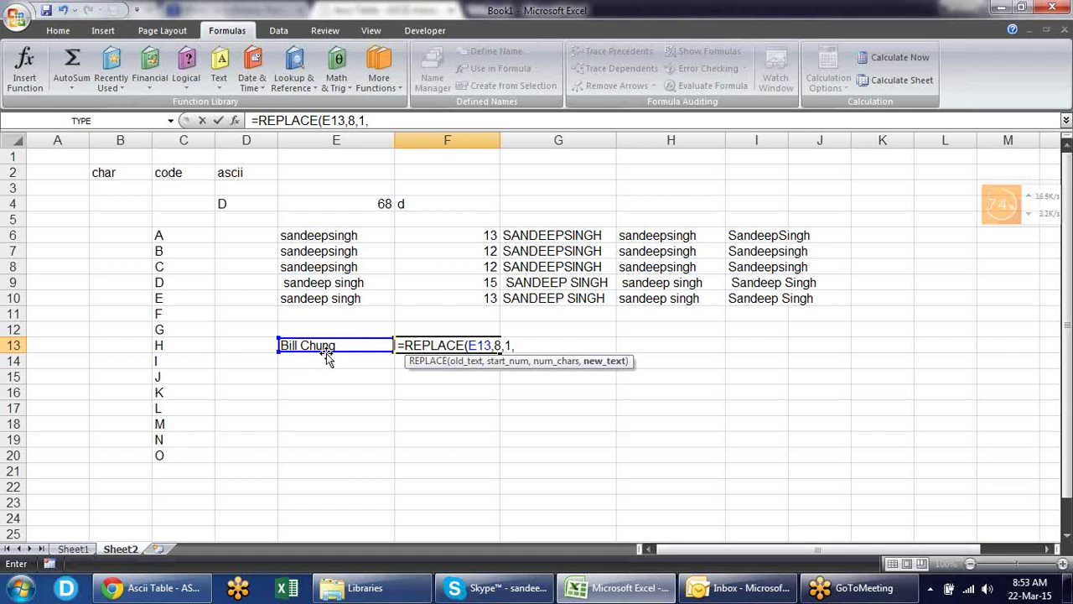
type("\"eu\")")
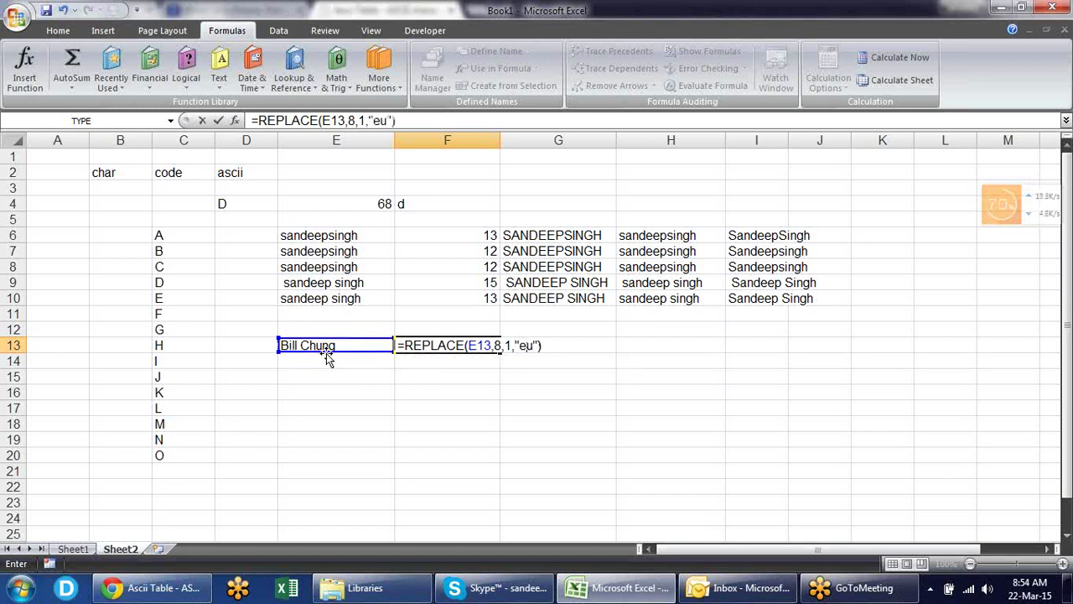
key("Return")
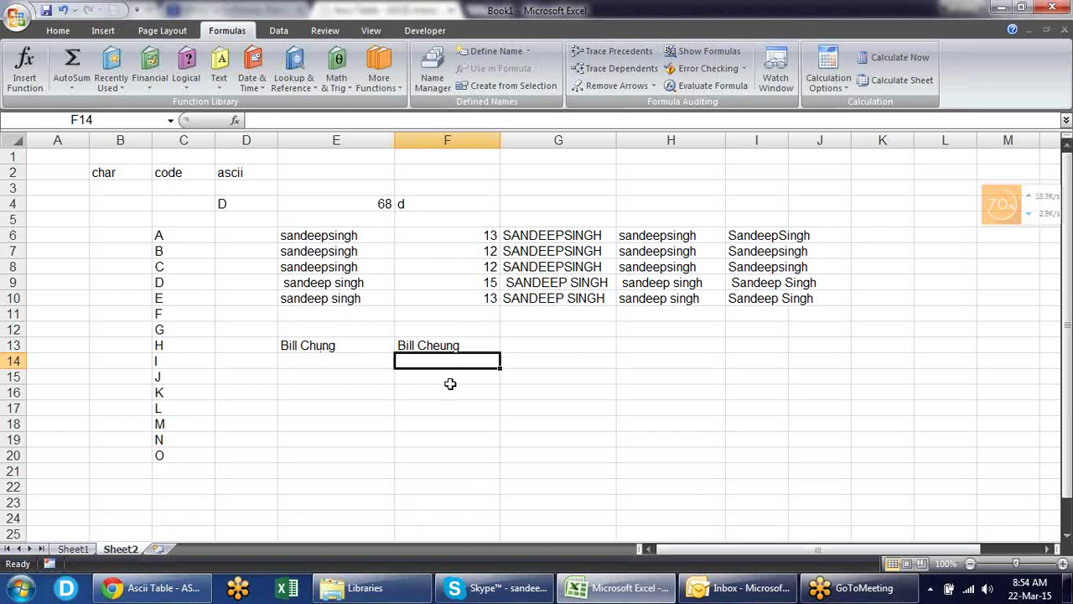
- Review F13's formula, then briefly switch to the chat window and back
left_click(466, 342)
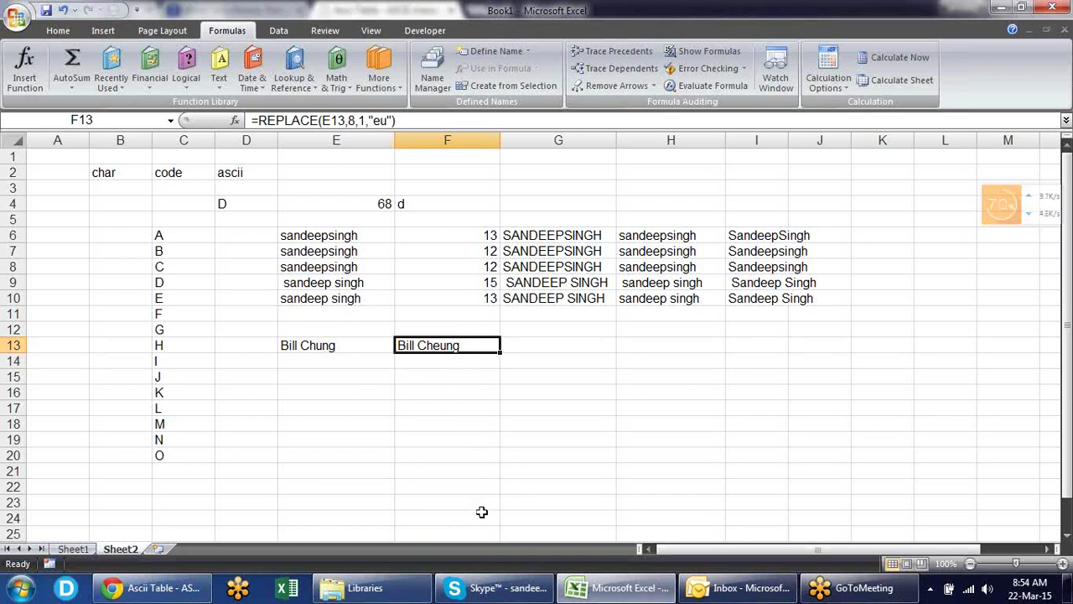
left_click(494, 587)
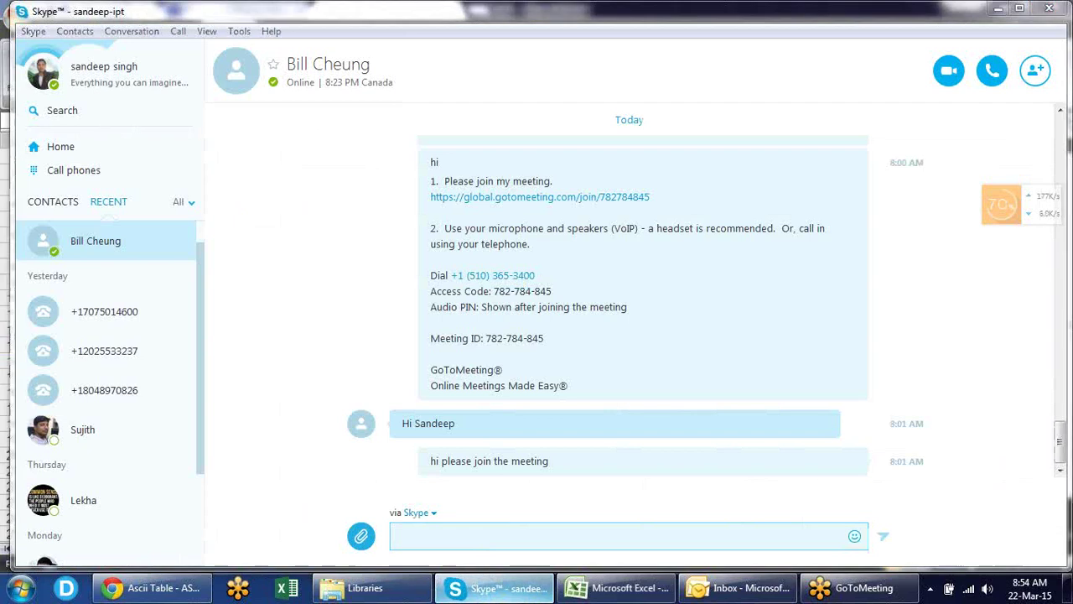
left_click(493, 588)
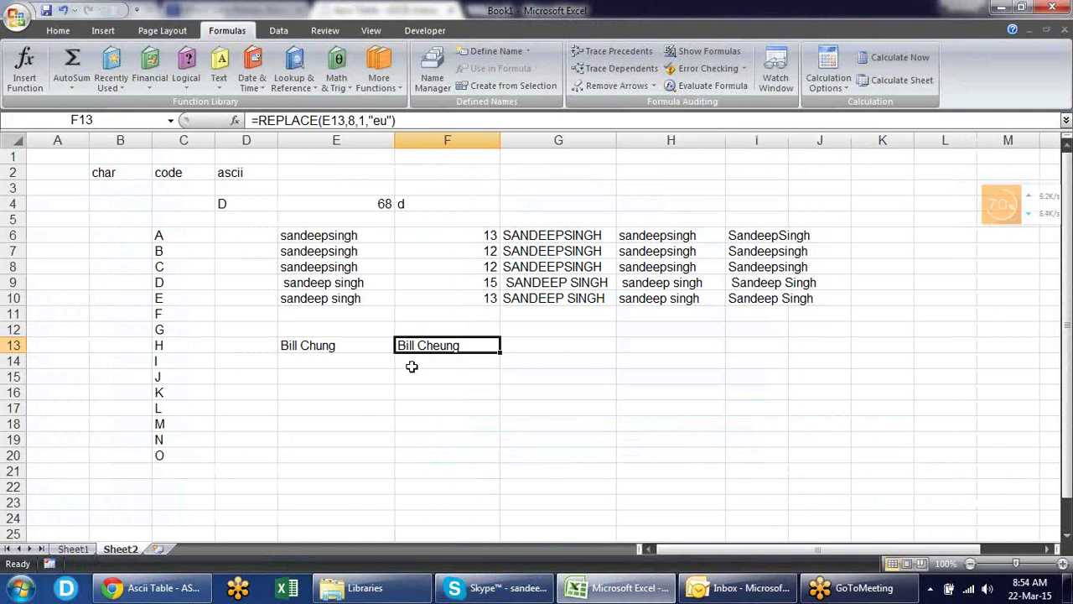
- Enter =SUBSTITUTE(E13,"u","eu") in F14, giving the same respelled surname
left_click(362, 360)
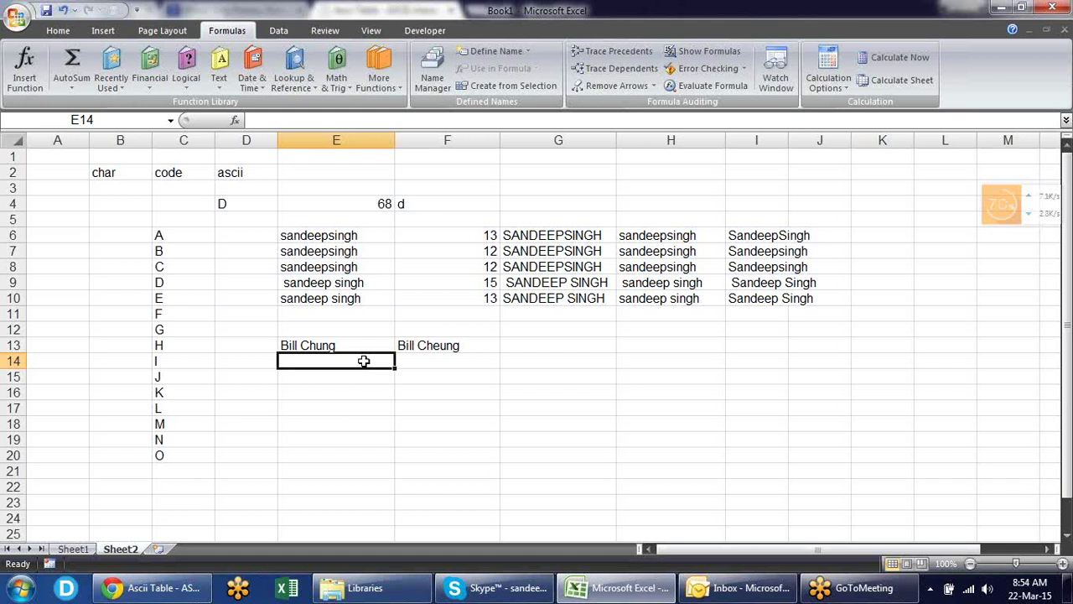
key("Right")
key("Right")
key("Left")
type("=")
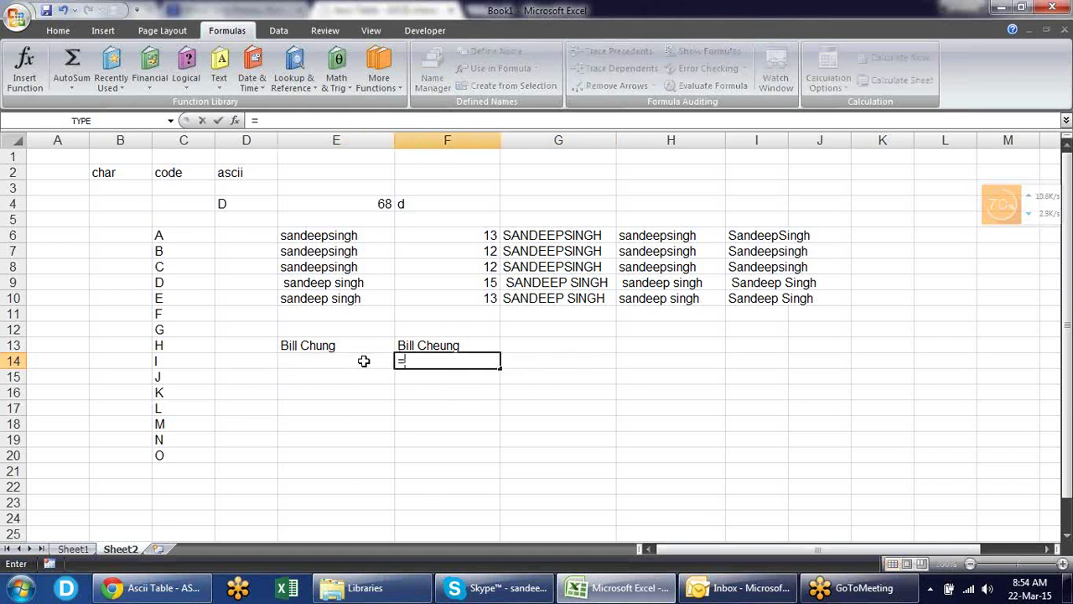
type("sub")
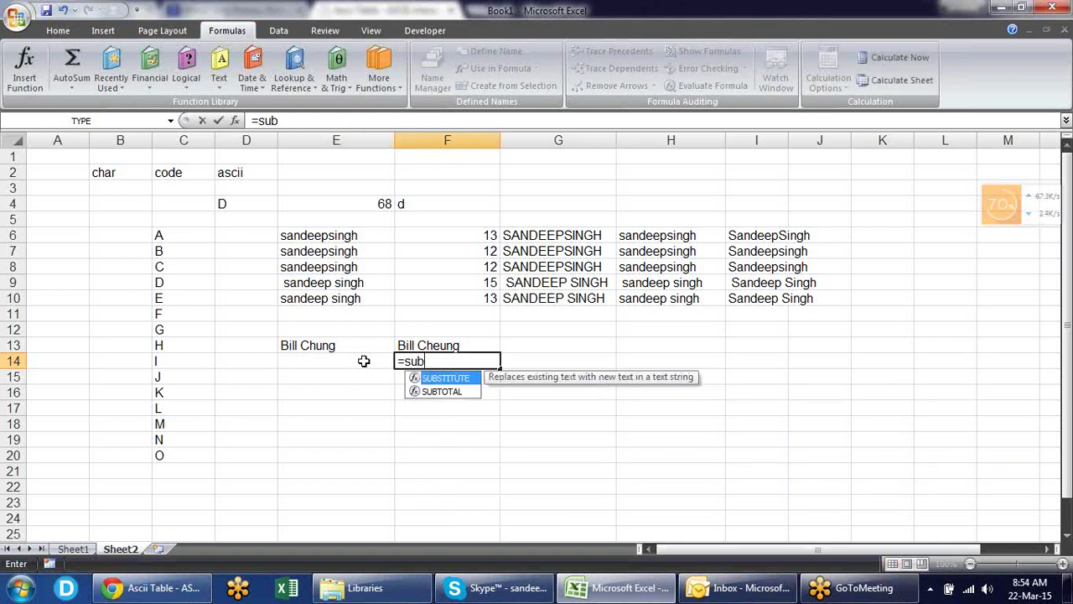
key("Tab")
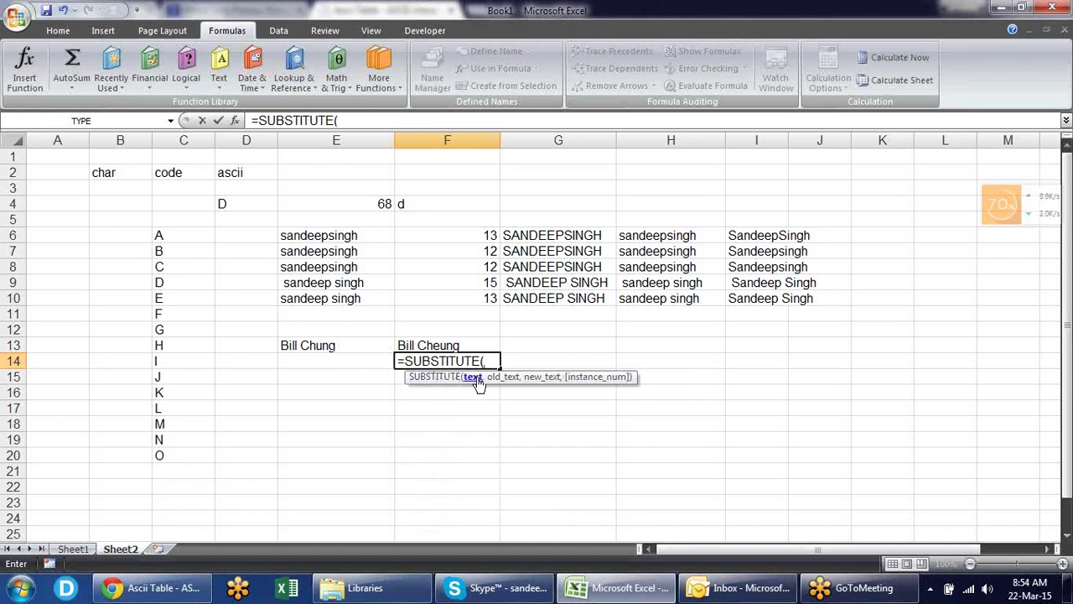
left_click(347, 346)
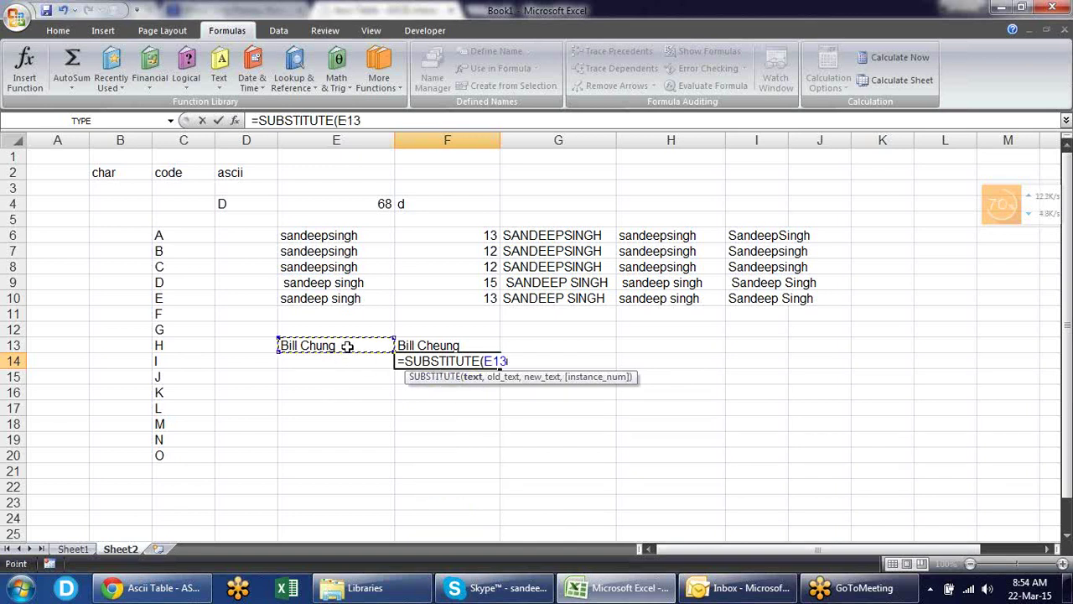
type(",")
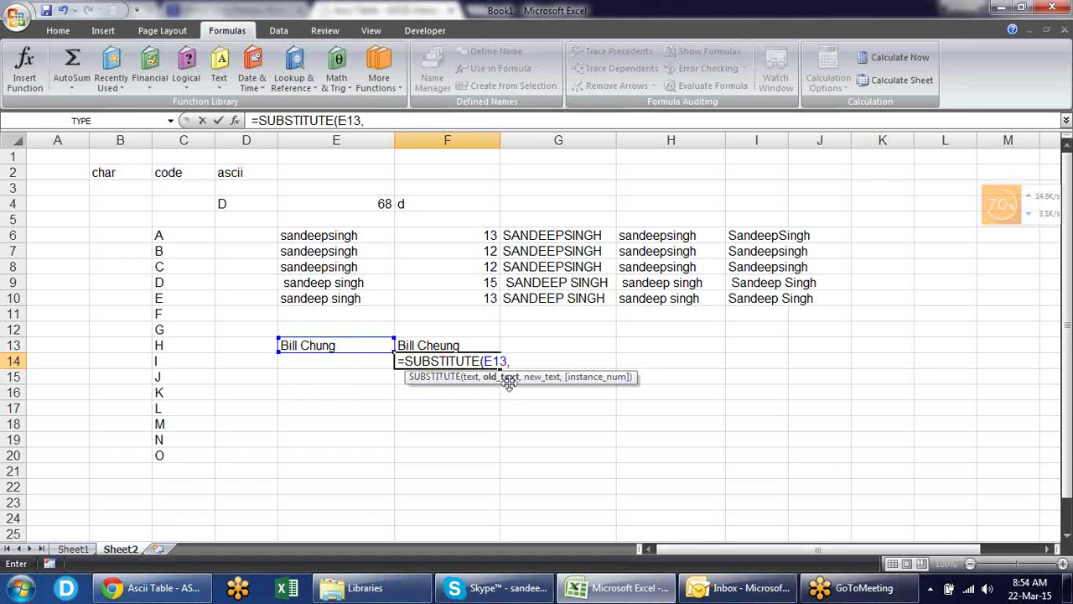
type("\"u\",")
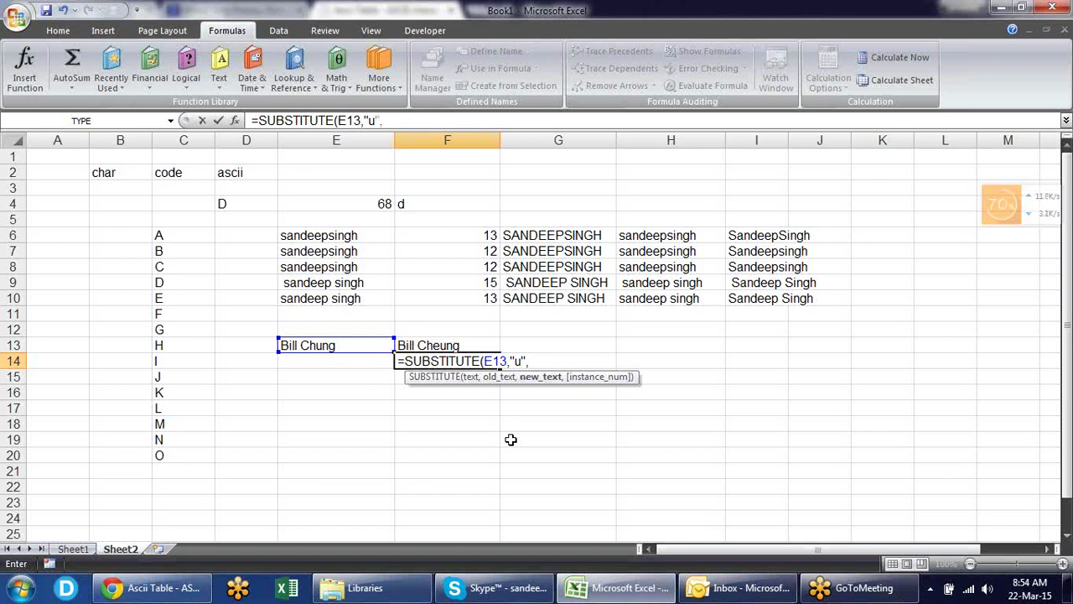
type("\"eu\")")
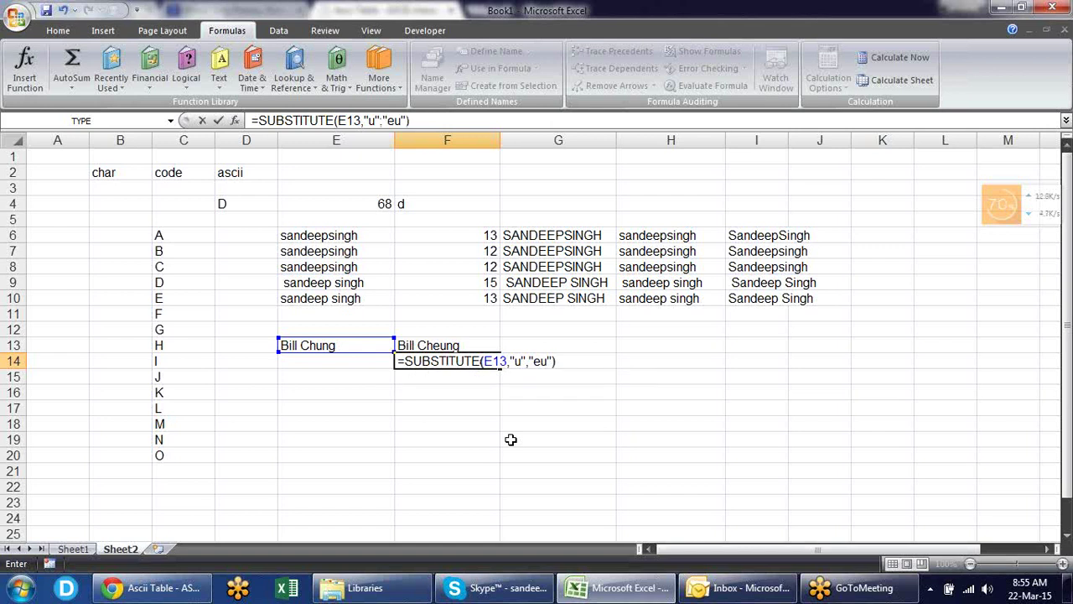
key("Return")
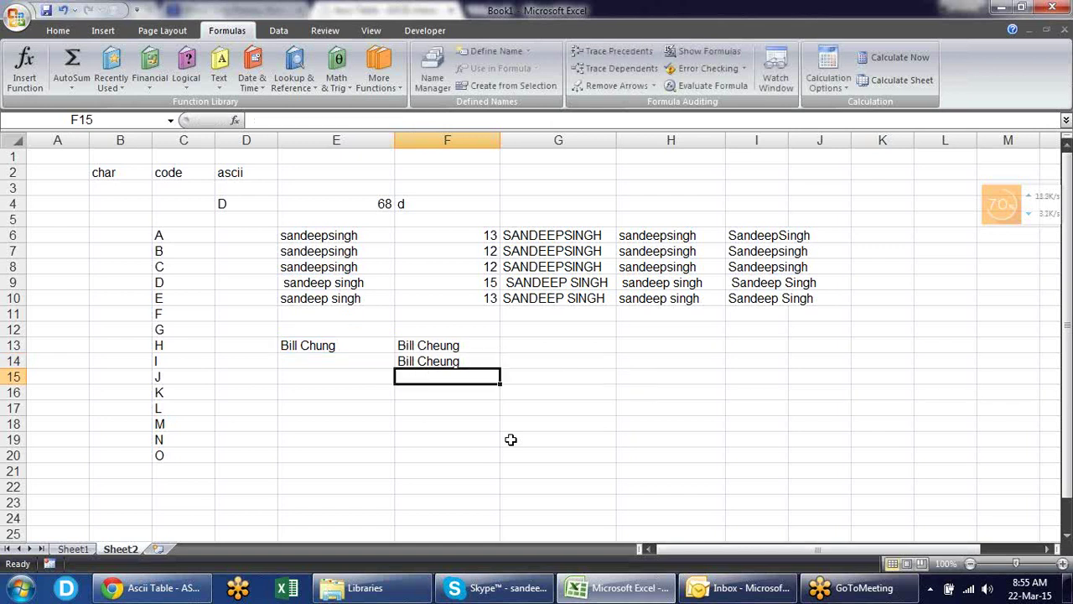
key("Down")
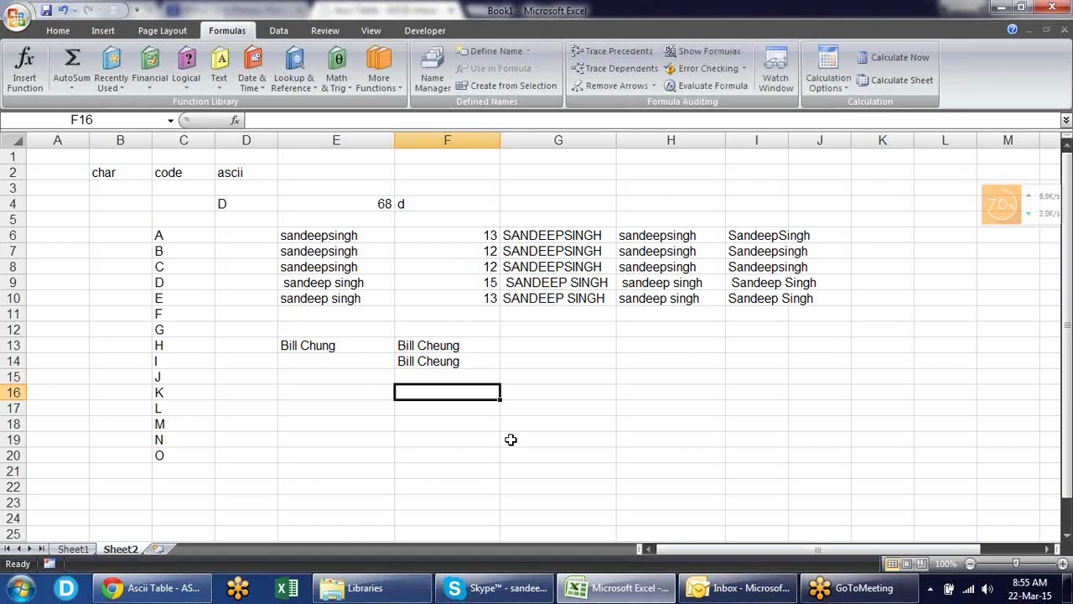
- Enter the sample word 'sandoop' in E16, correcting the initial typo
key("Left")
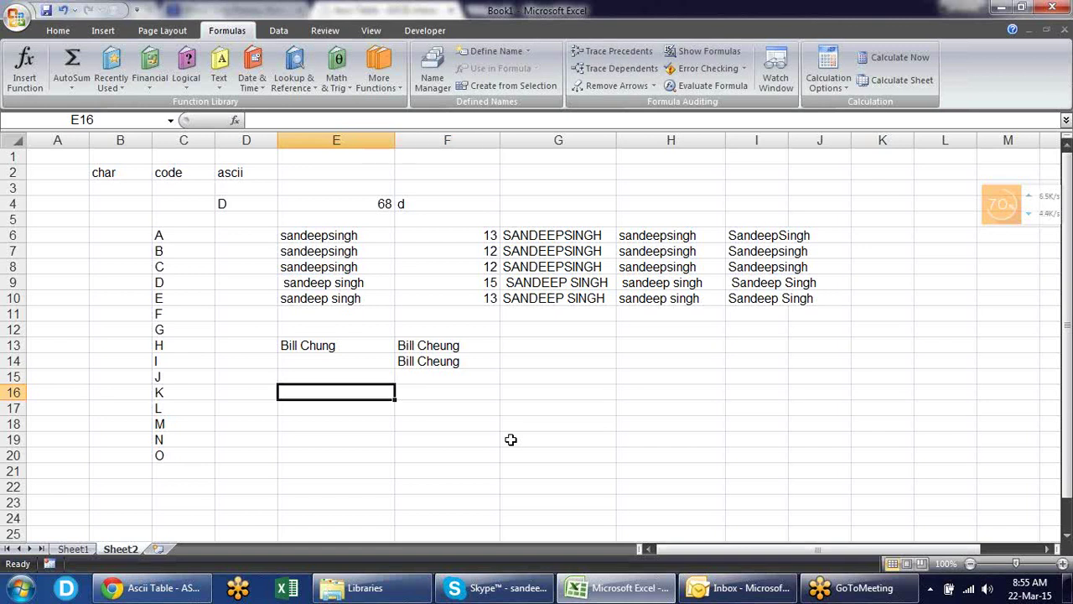
type("sandeep")
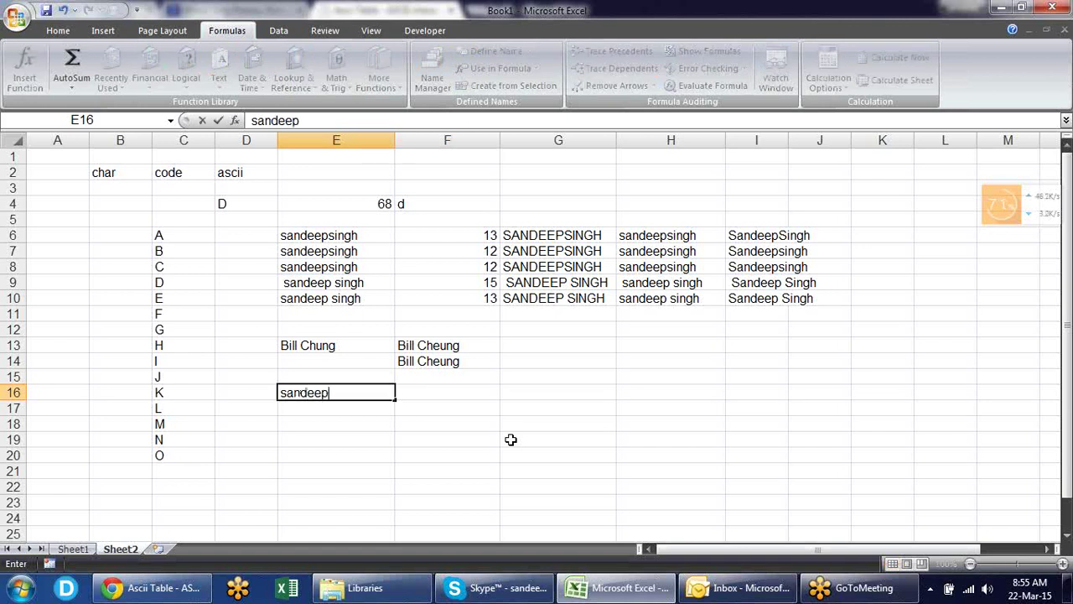
key("BackSpace")
key("BackSpace")
key("BackSpace")
type("oop")
key("Return")
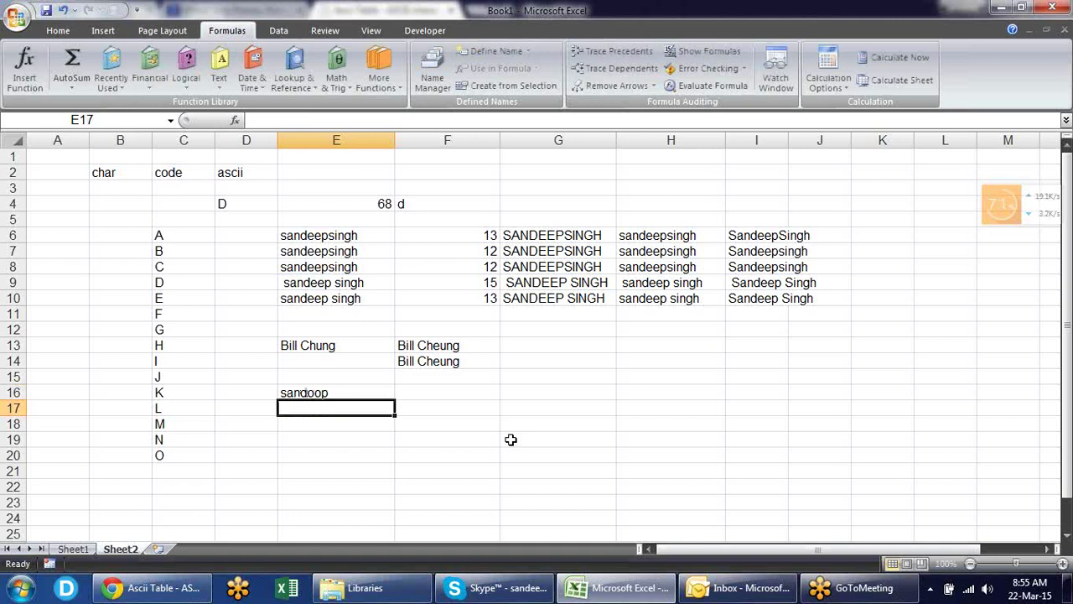
key("Up")
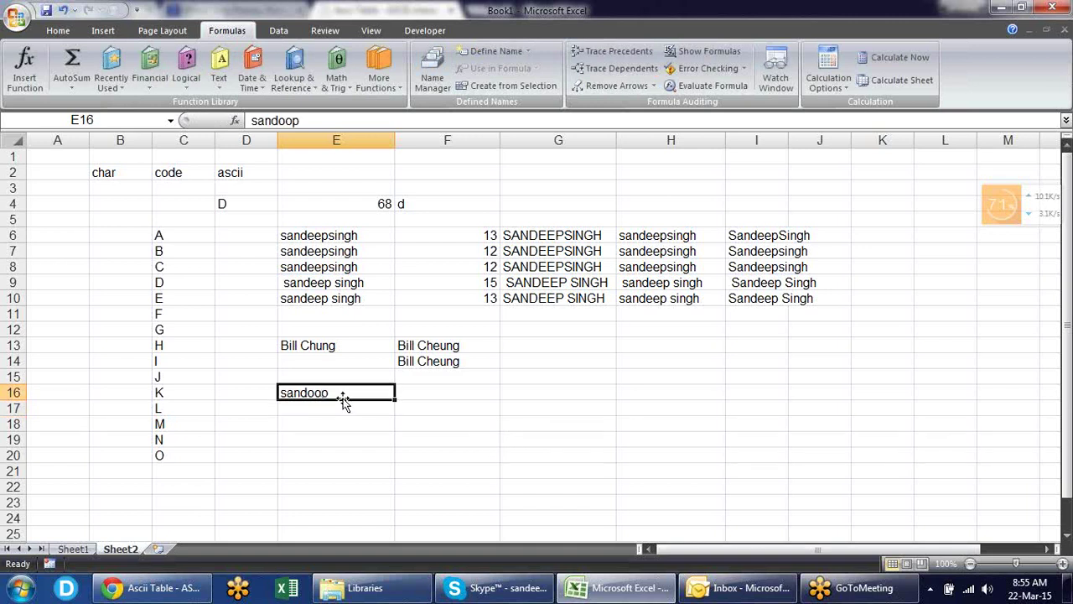
left_click(449, 396)
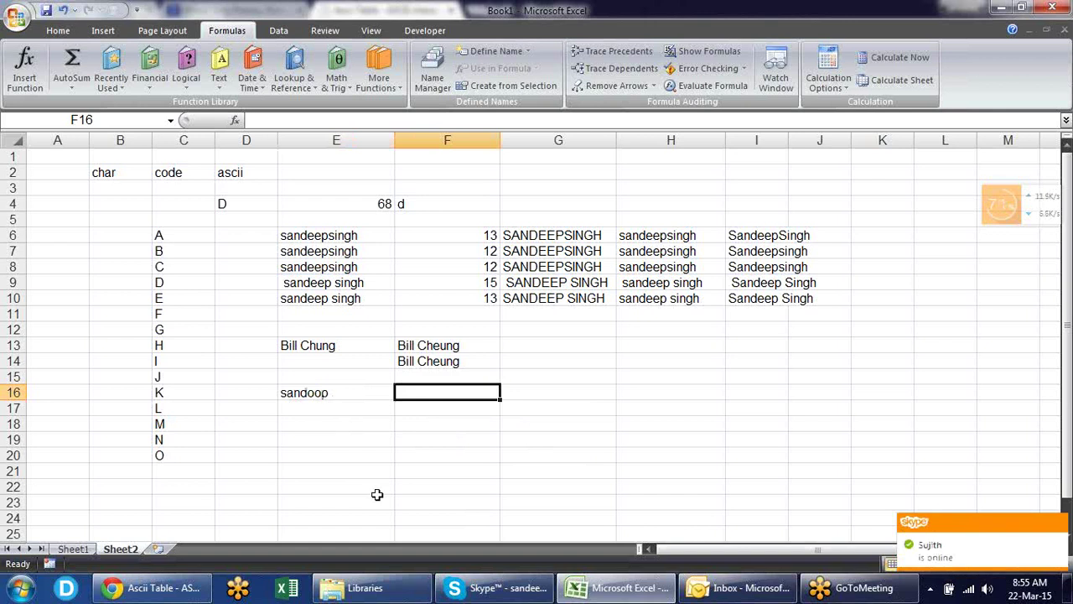
- Enter =SUBSTITUTE(E16,"o","e",2) in F16 so only the second o changes, giving sandoep
type("=sub")
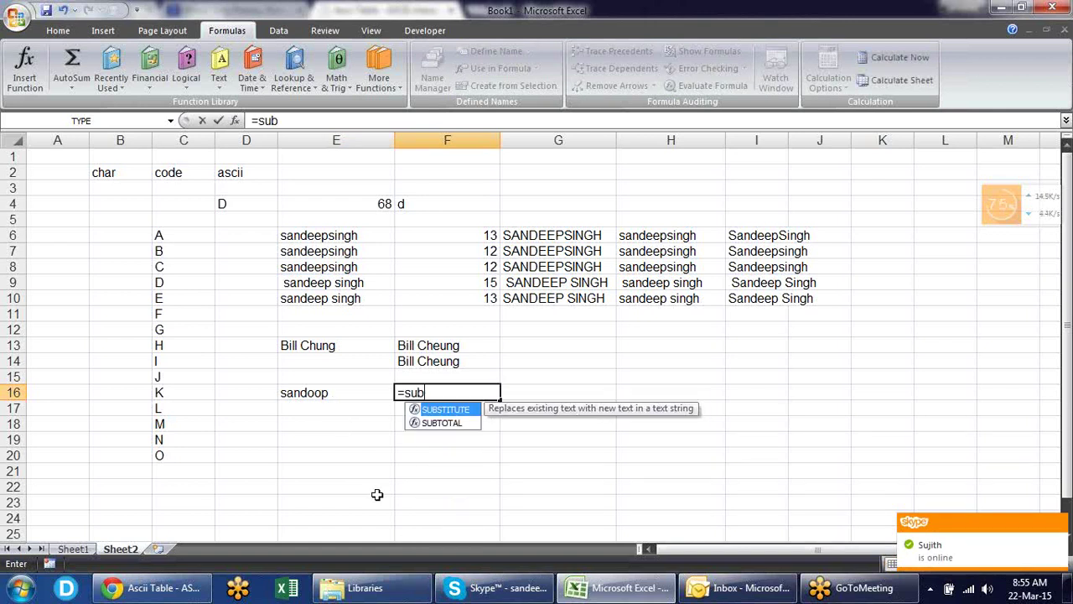
key("Tab")
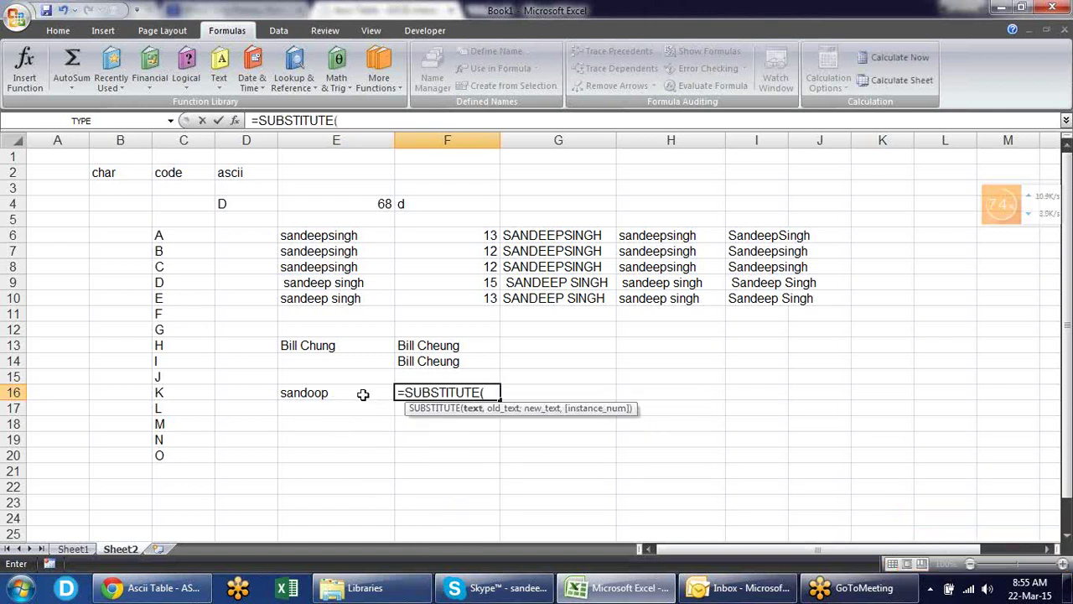
left_click(353, 391)
type(",")
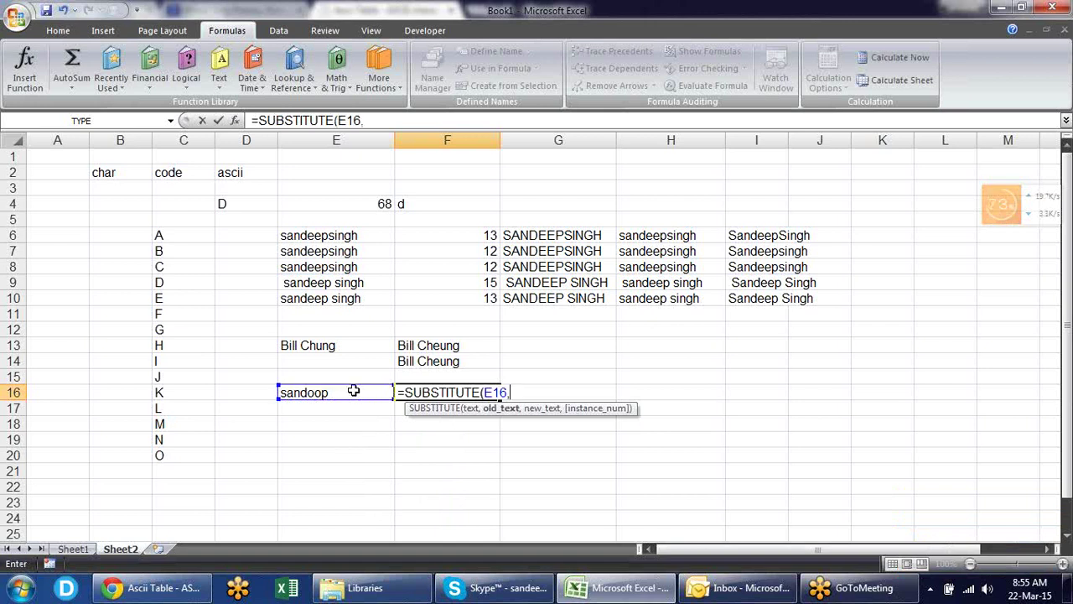
type("\"o\",\"")
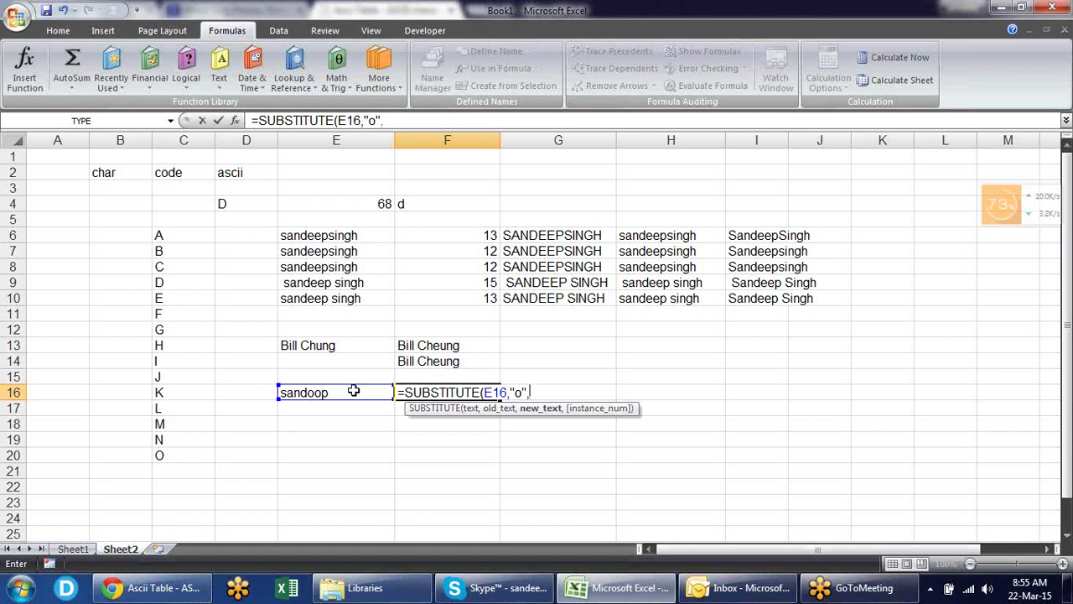
type("e")
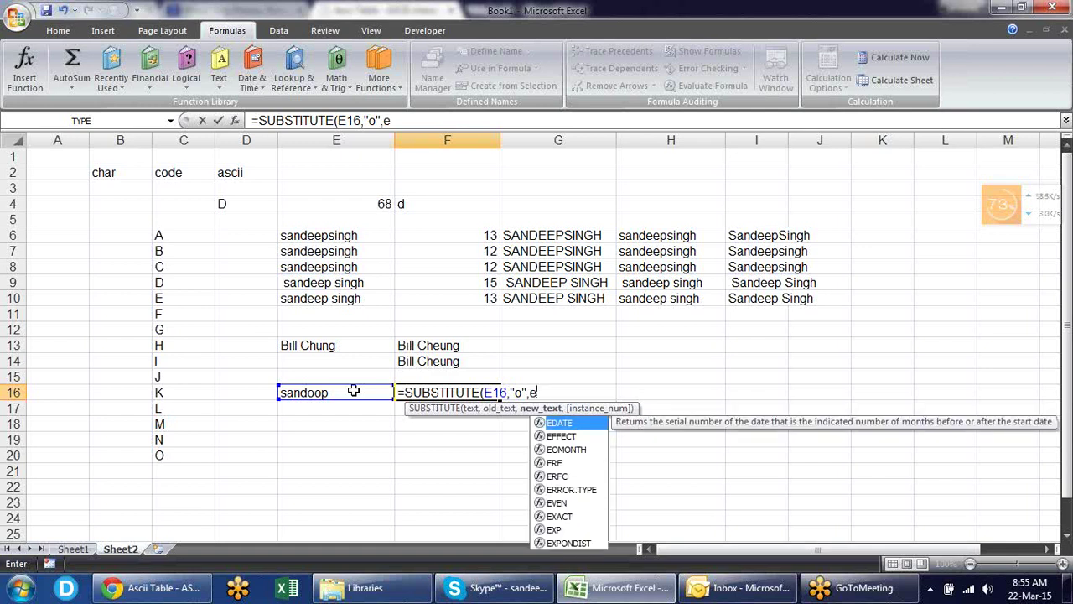
type("\"")
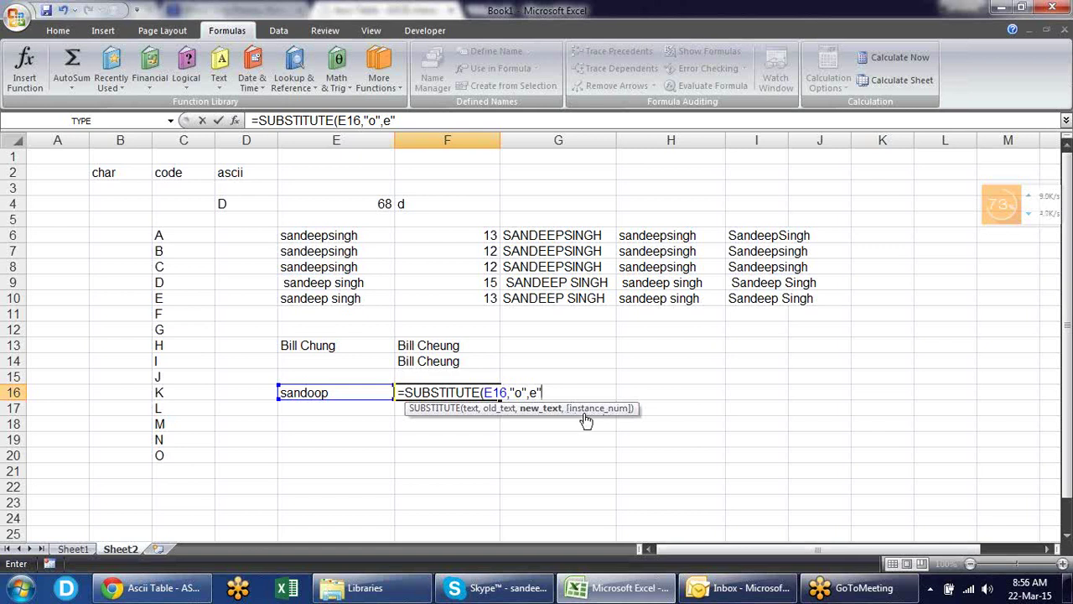
left_click(530, 392)
type("\",")
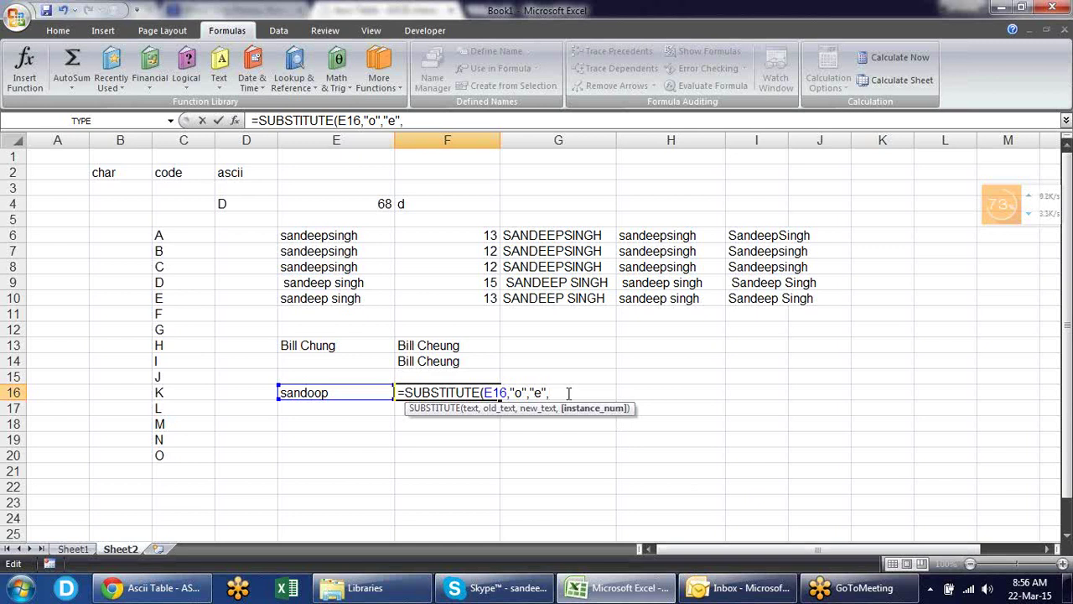
type("2)")
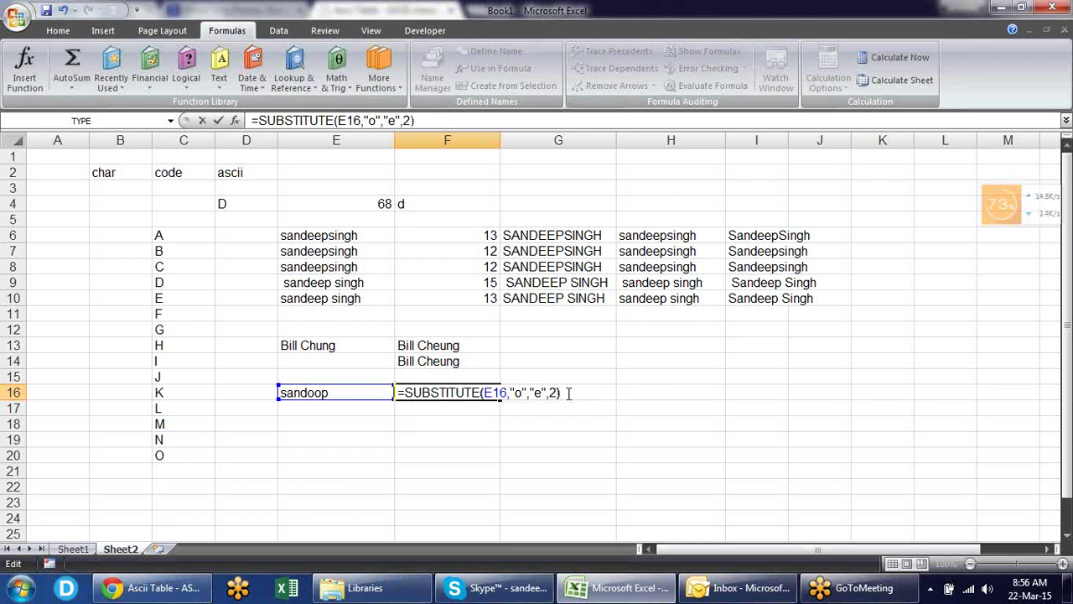
key("Return")
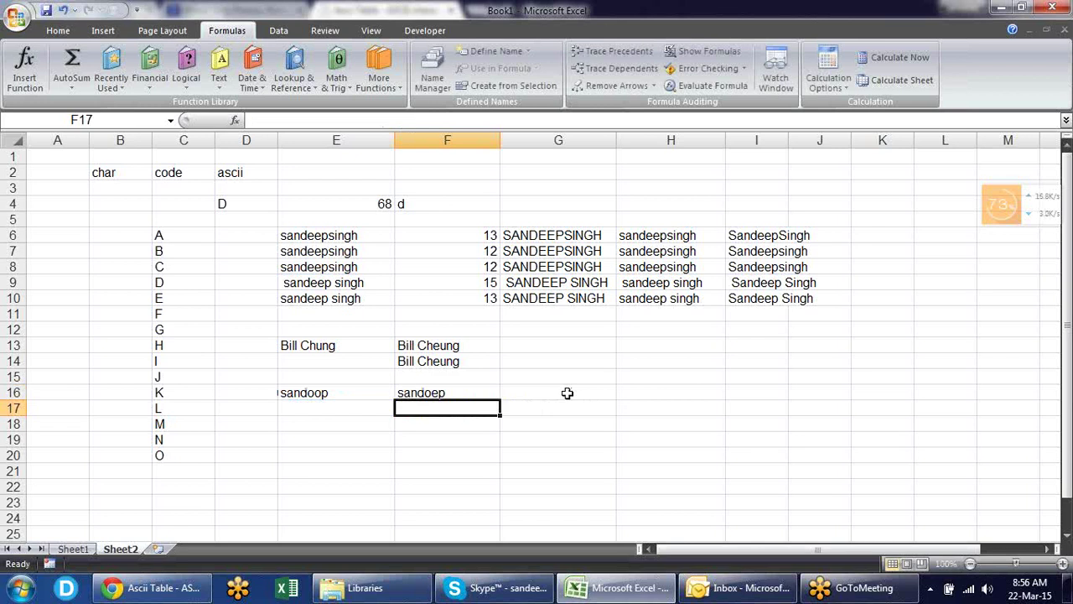
key("Down")
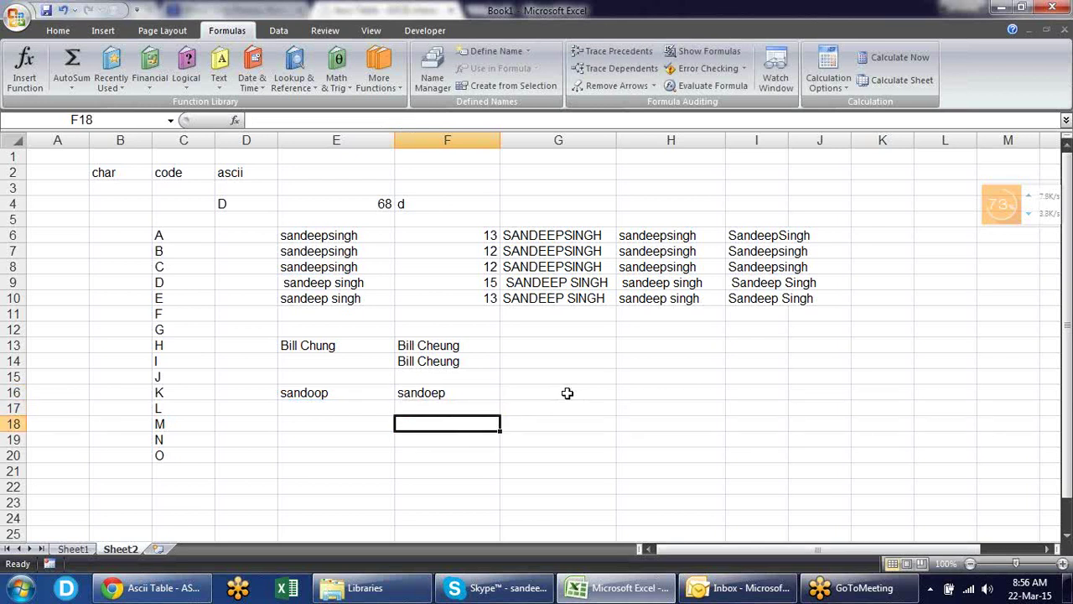
- Enter =SUBSTITUTE(E16,"o","e") in F17 so 'sandoop' becomes 'sandeep'
key("Up")
type("=")
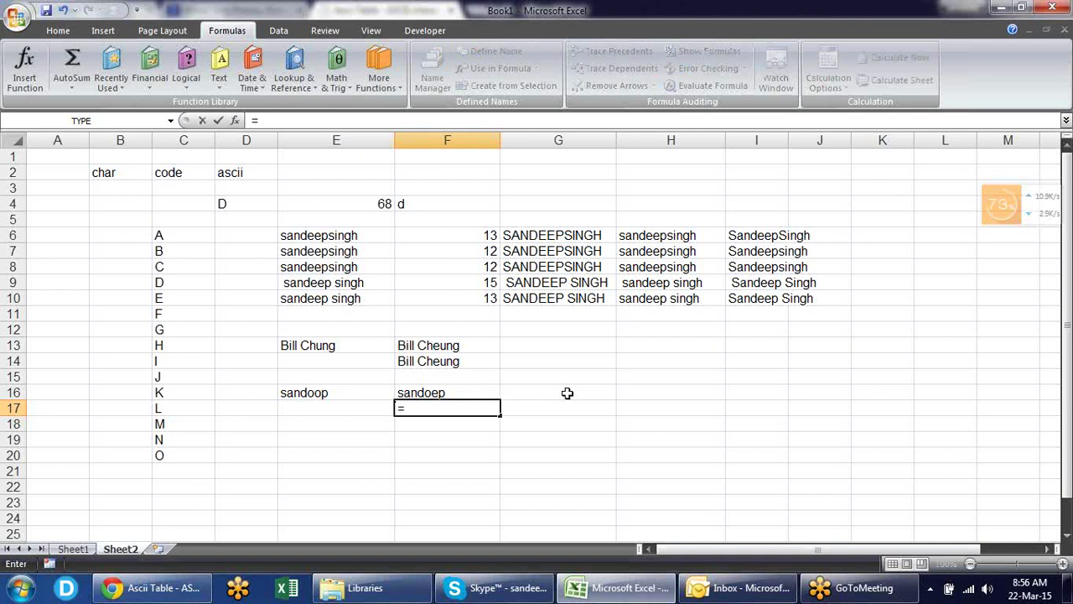
type("subst")
key("Tab")
key("Left")
key("Up")
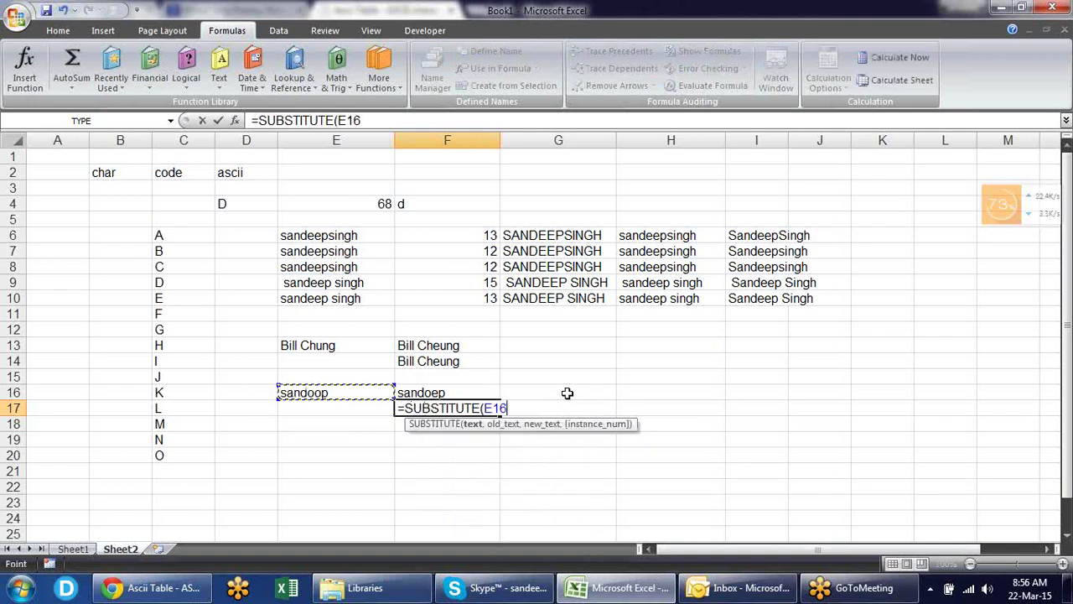
type(",")
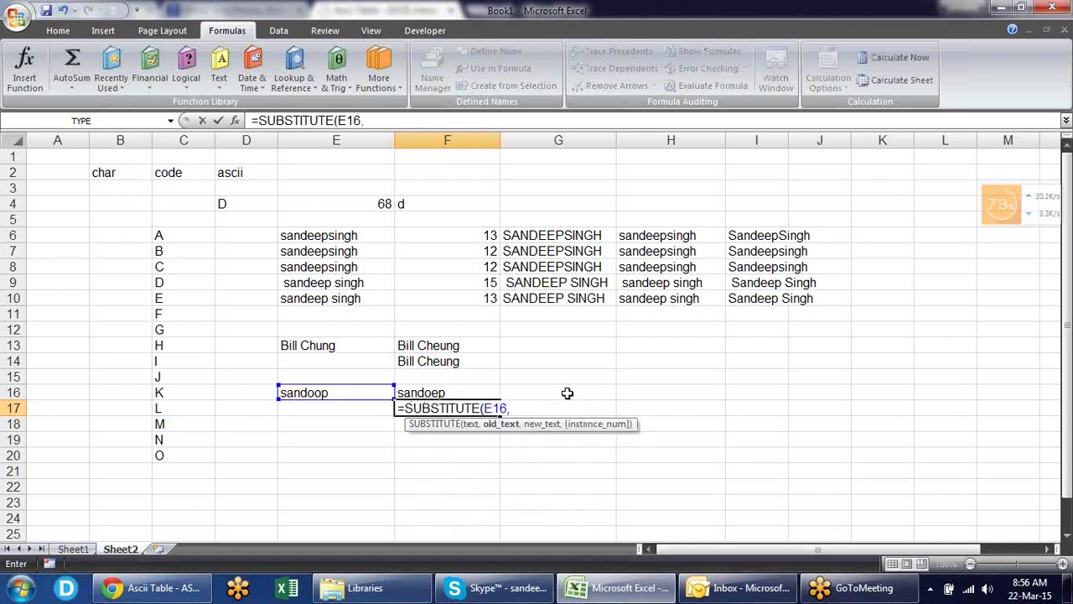
type("\"o\",\"e\"")
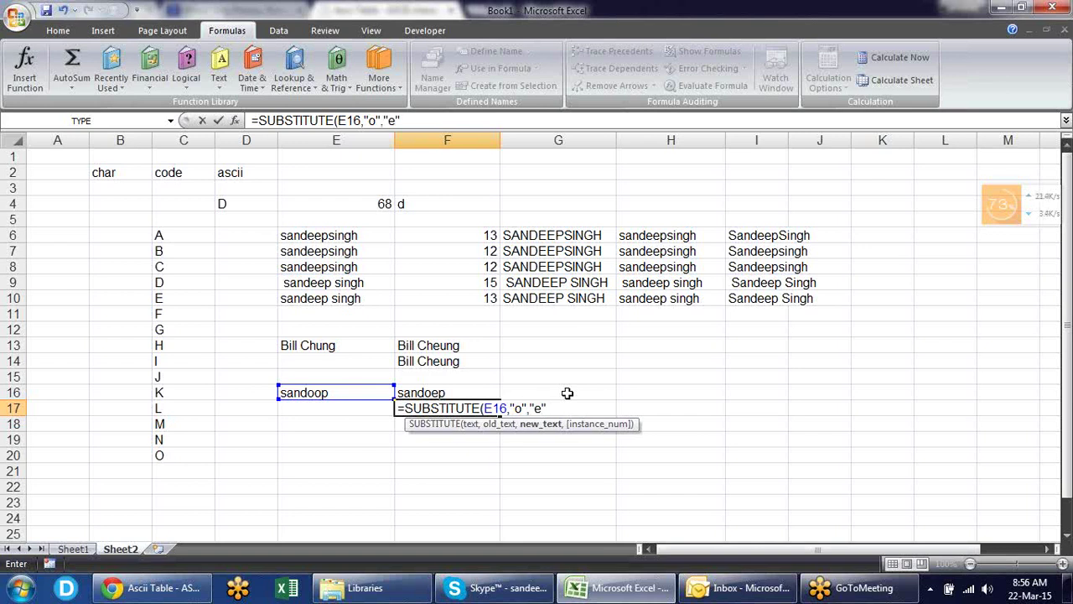
type(")")
key("Return")
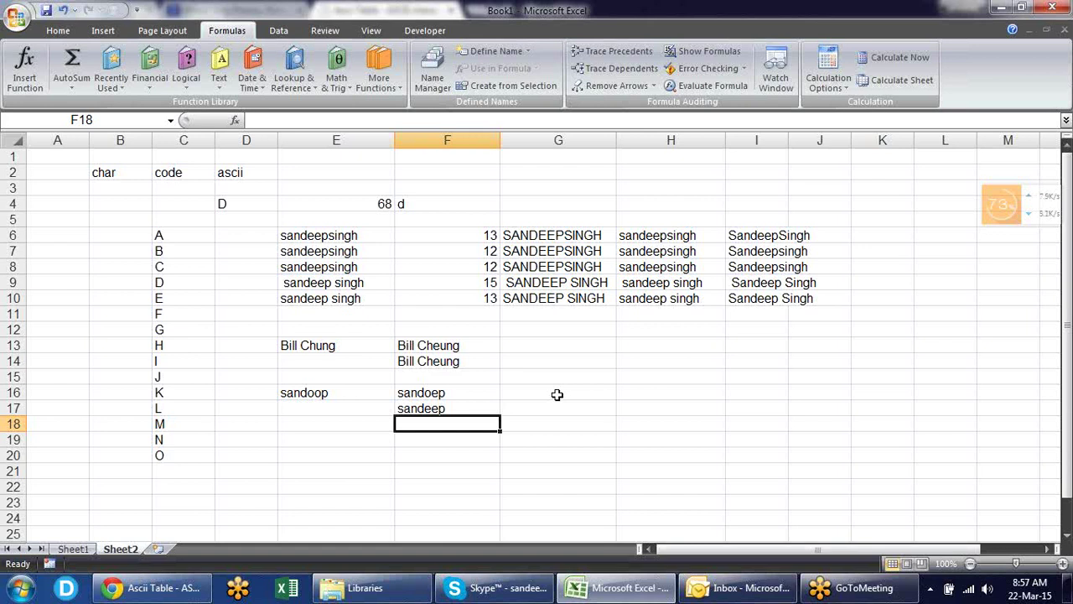
- Insert a new blank worksheet, Sheet3, from the sheet tabs
left_click(161, 549)
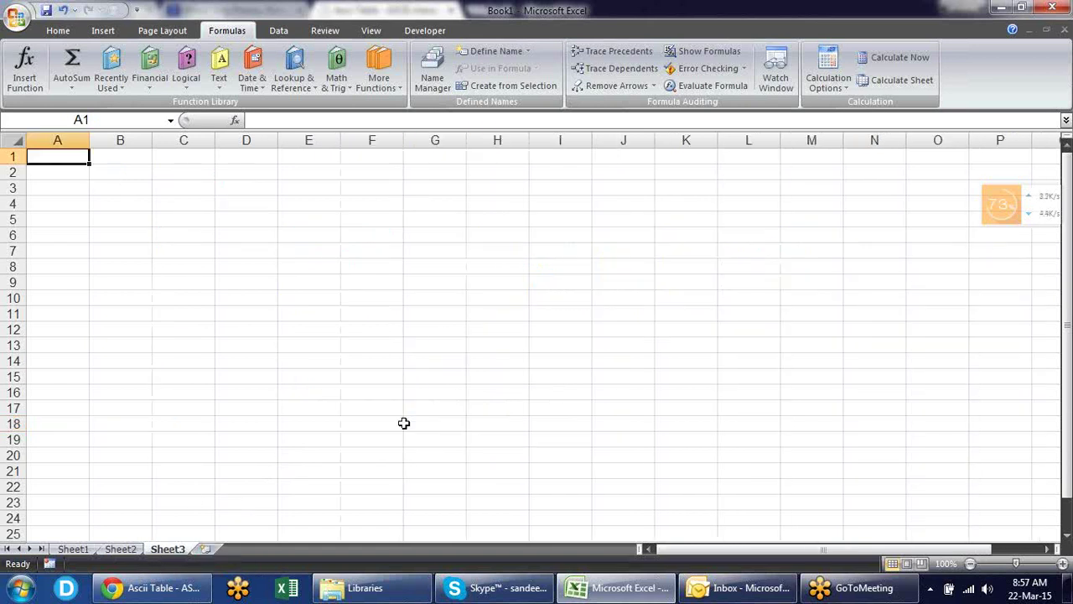
- Enter a lowercase name in B2 and the same name in uppercase in C2
key("Right")
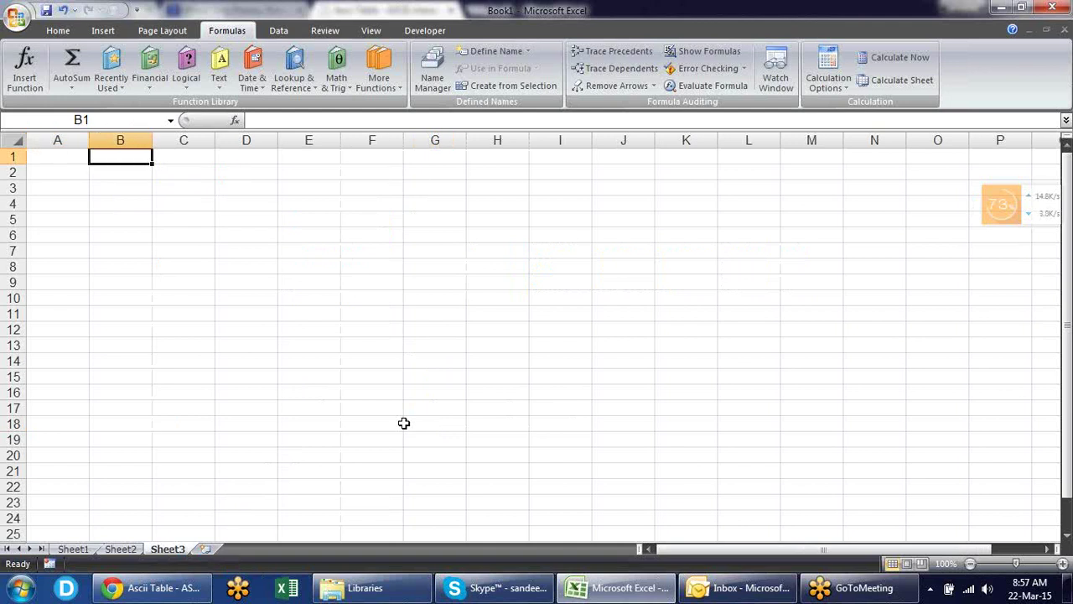
key("Down")
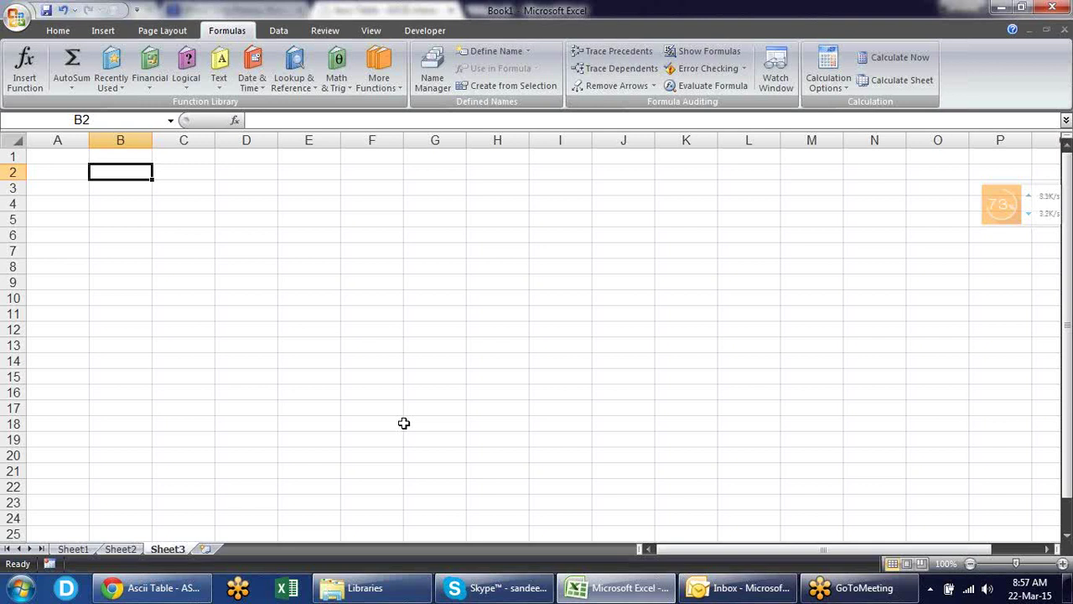
type("sandeep")
key("Tab")
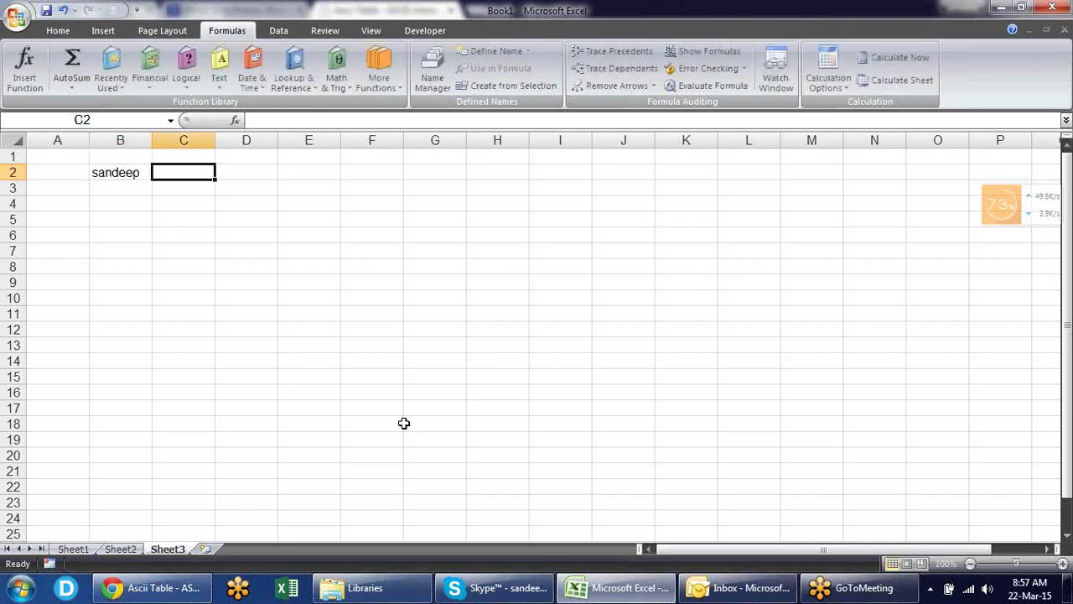
type("SANDEEP")
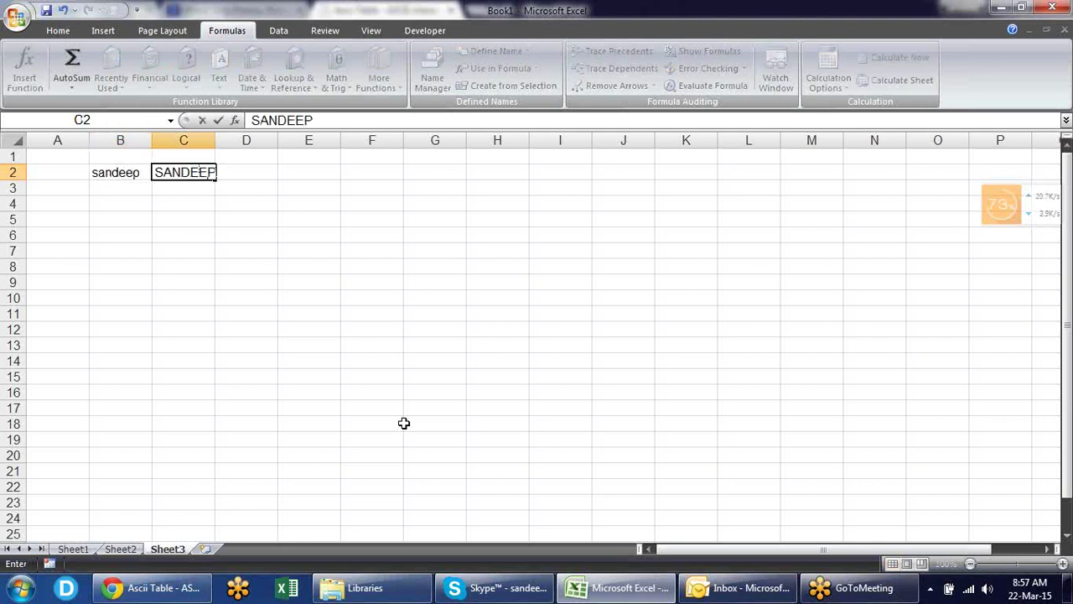
key("Return")
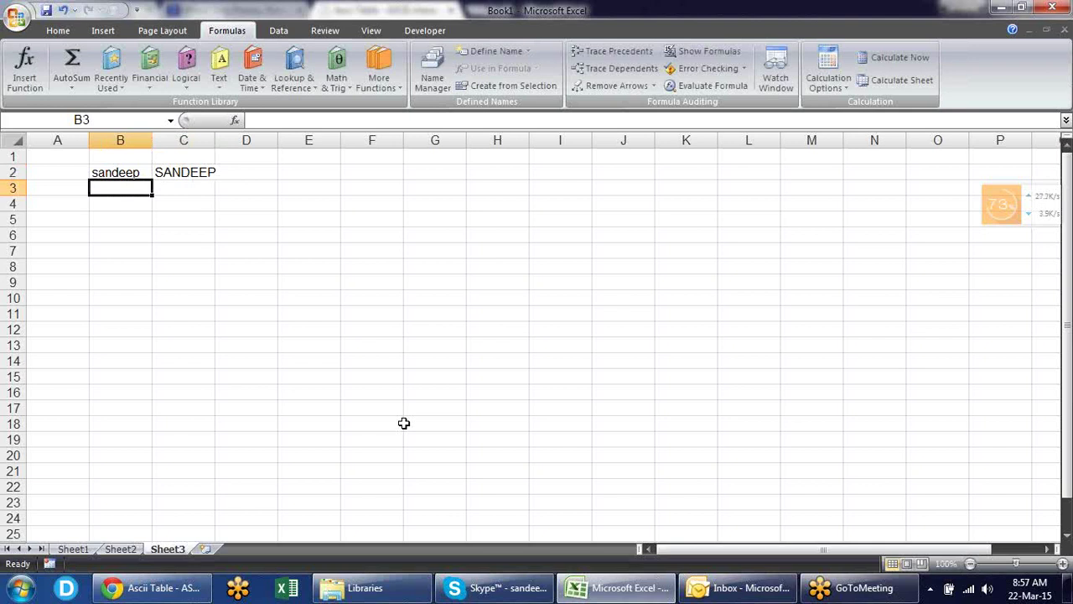
- Enter =B2=C2 in D2, returning TRUE, and autofit column C
key("Up")
key("Up")
key("Right")
key("Right")
key("Right")
key("Down")
key("Left")
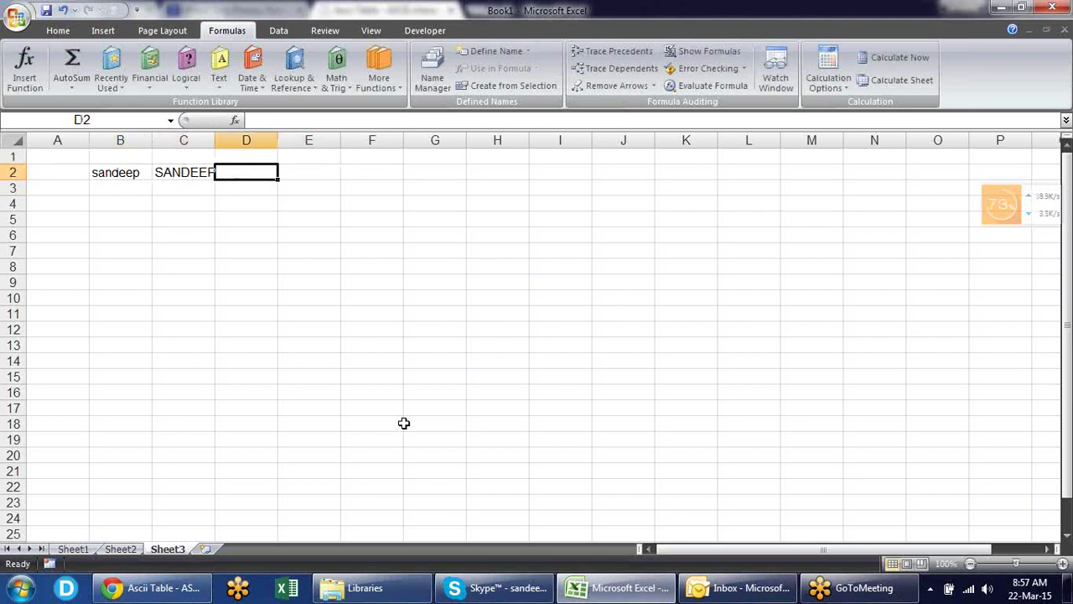
type("=")
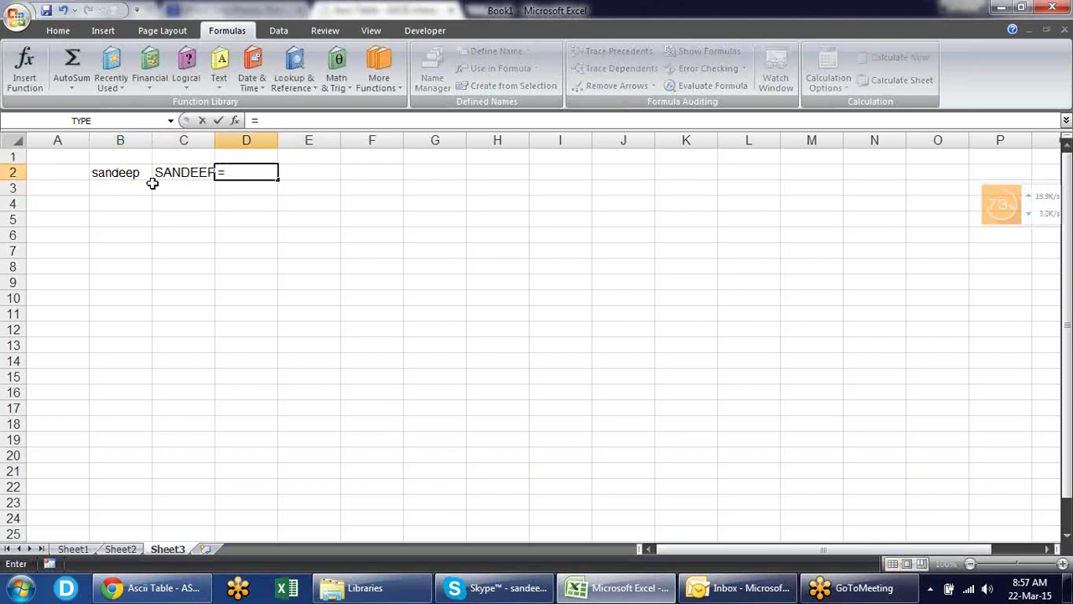
left_click(134, 173)
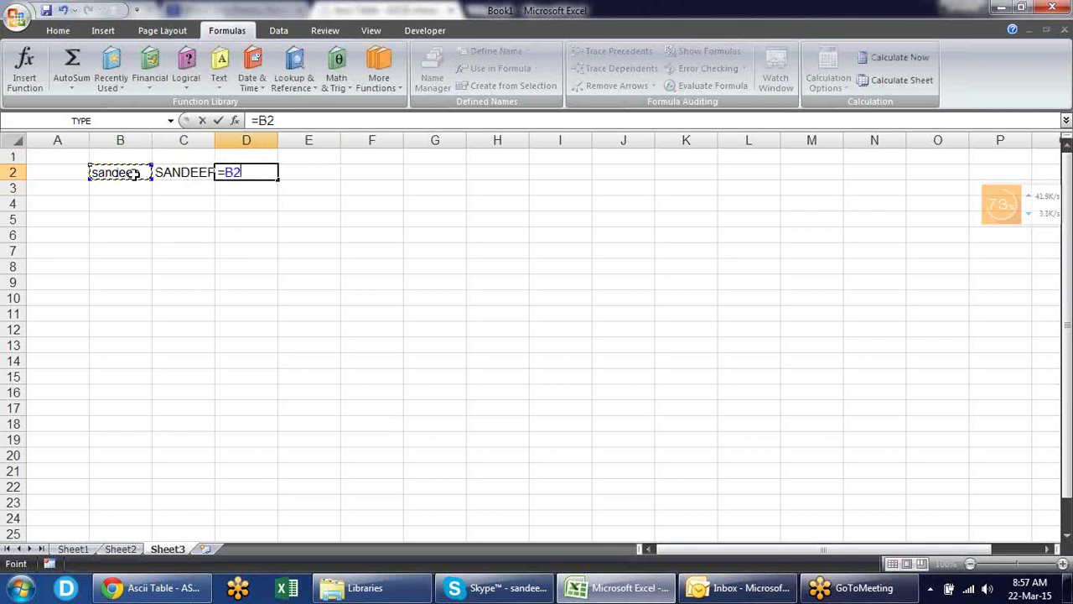
type("=")
left_click(201, 171)
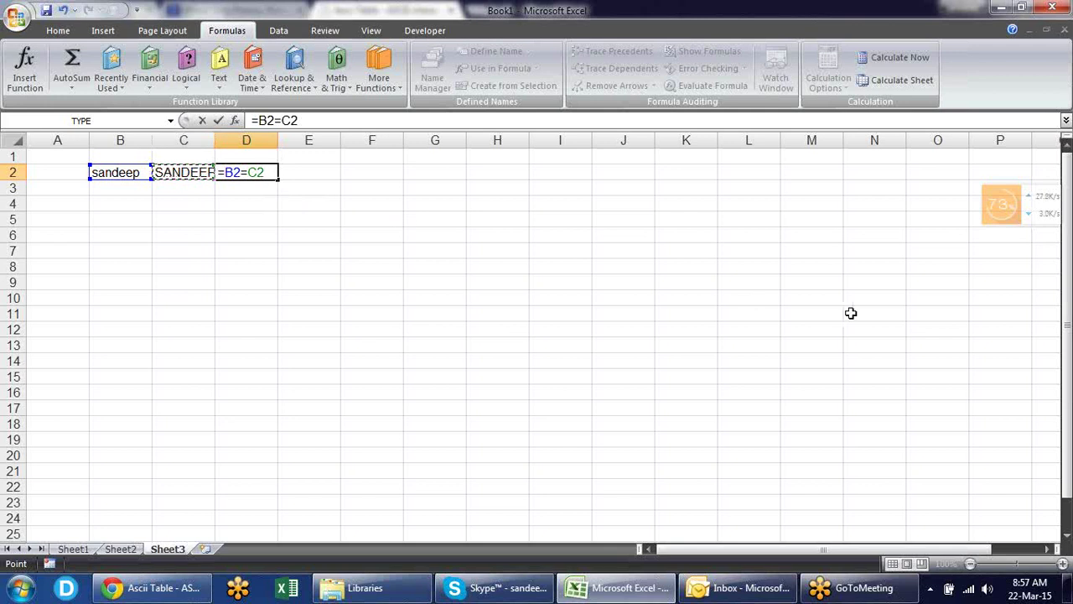
key("Return")
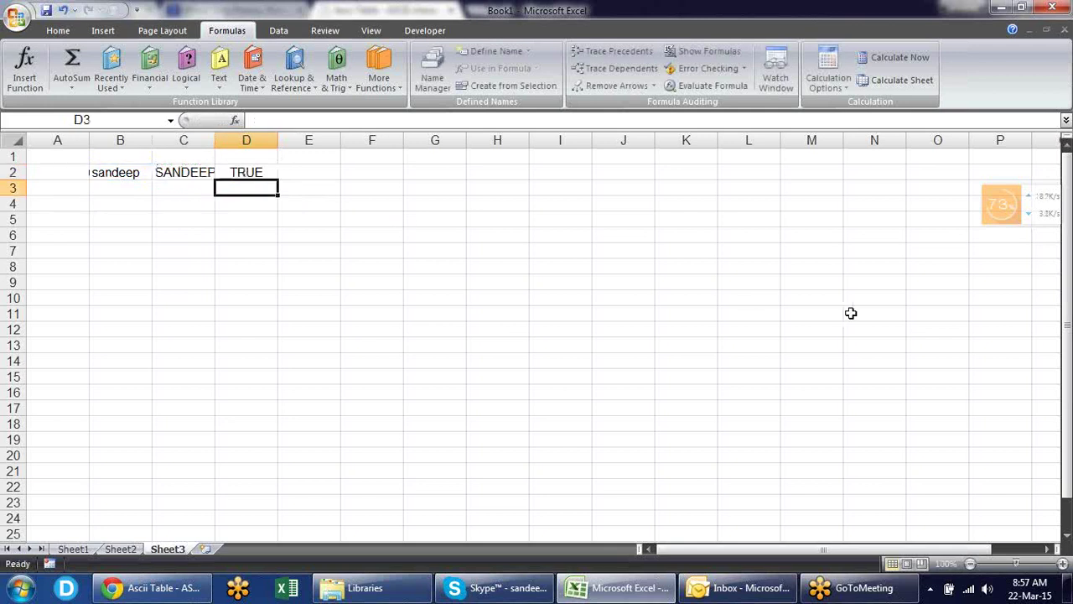
double_click(214, 137)
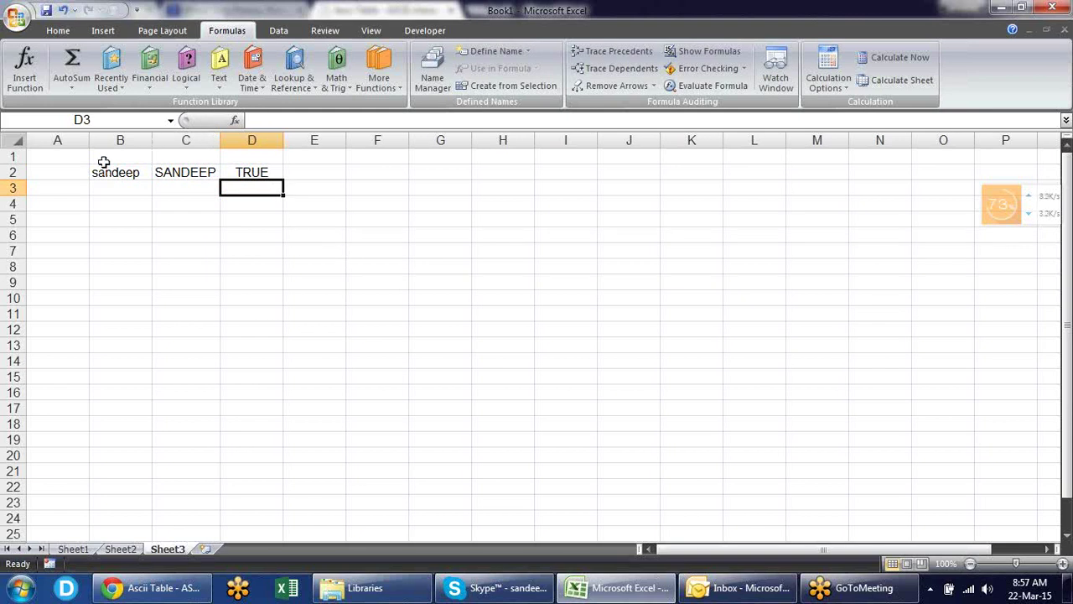
- Check the lowercase and uppercase values in B2 and C2
left_click(136, 174)
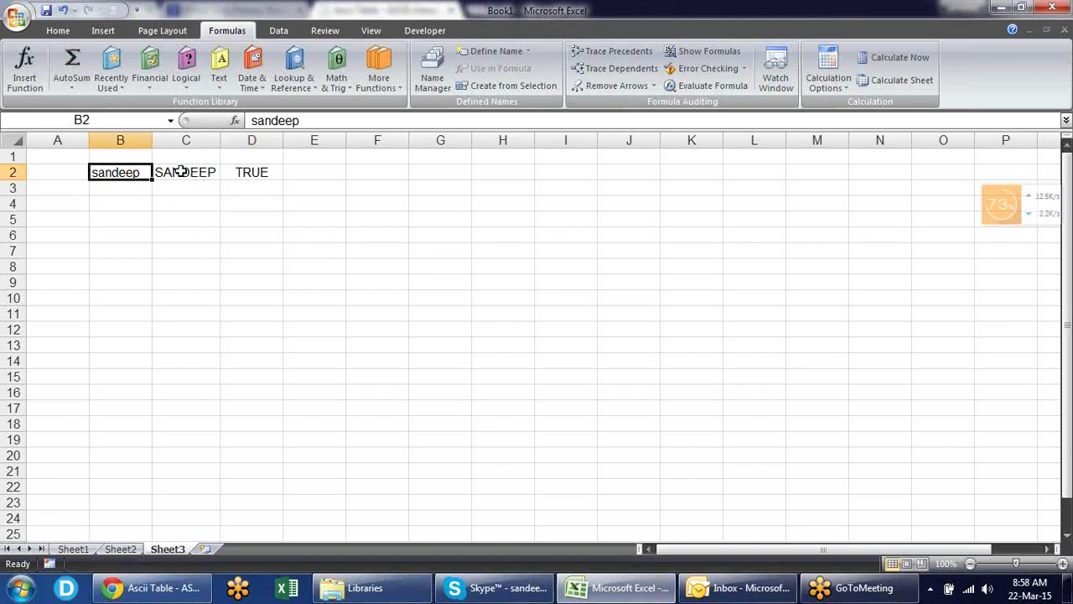
left_click(187, 171)
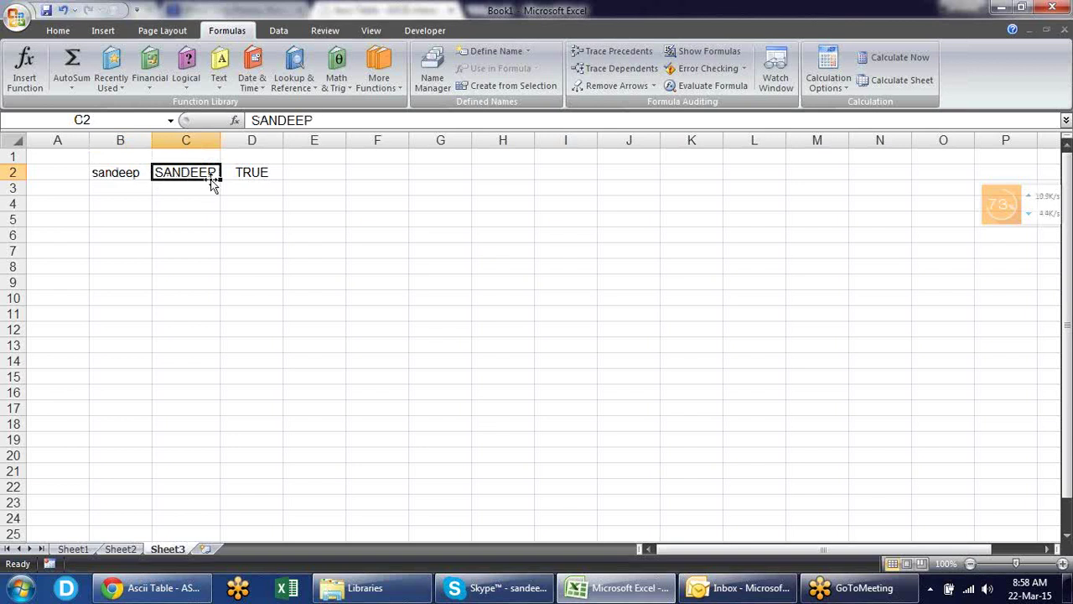
left_click(125, 172)
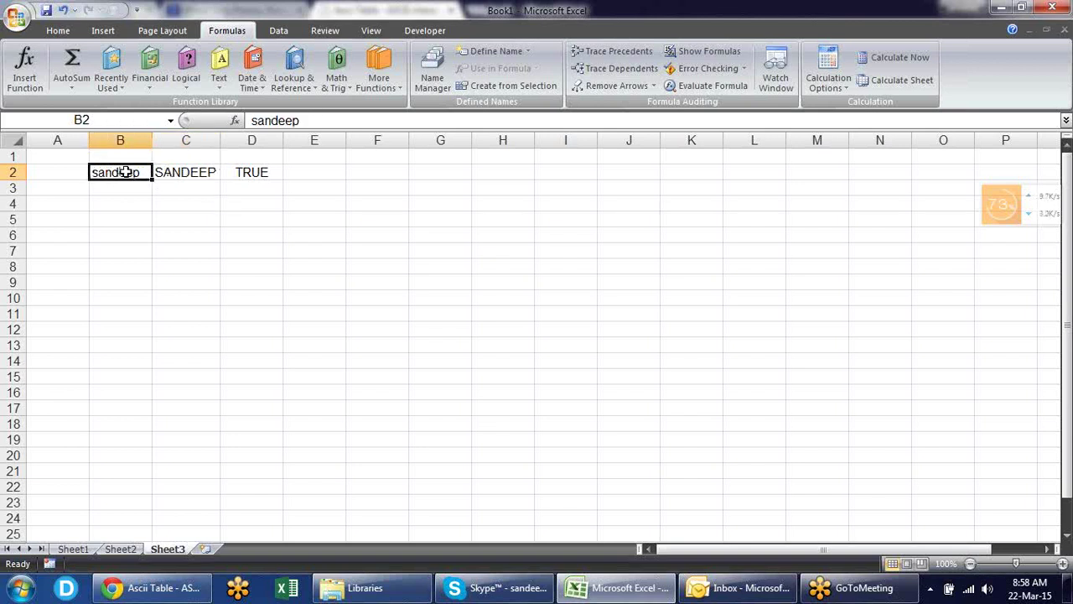
left_click(187, 172)
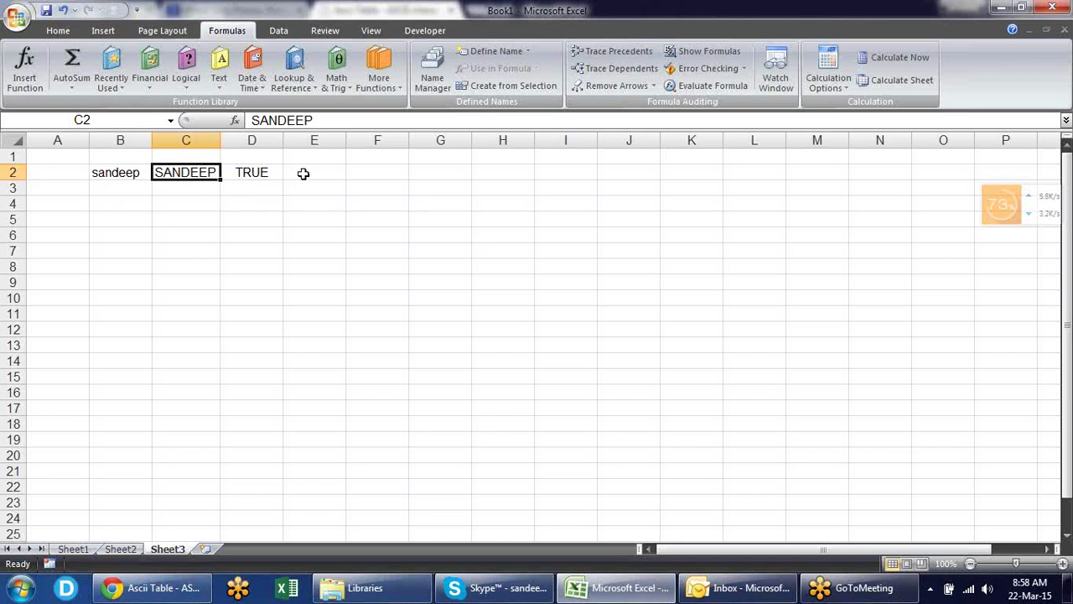
- Enter =EXACT(B2,C2) in E2, which returns FALSE
left_click(303, 174)
type("=EA")
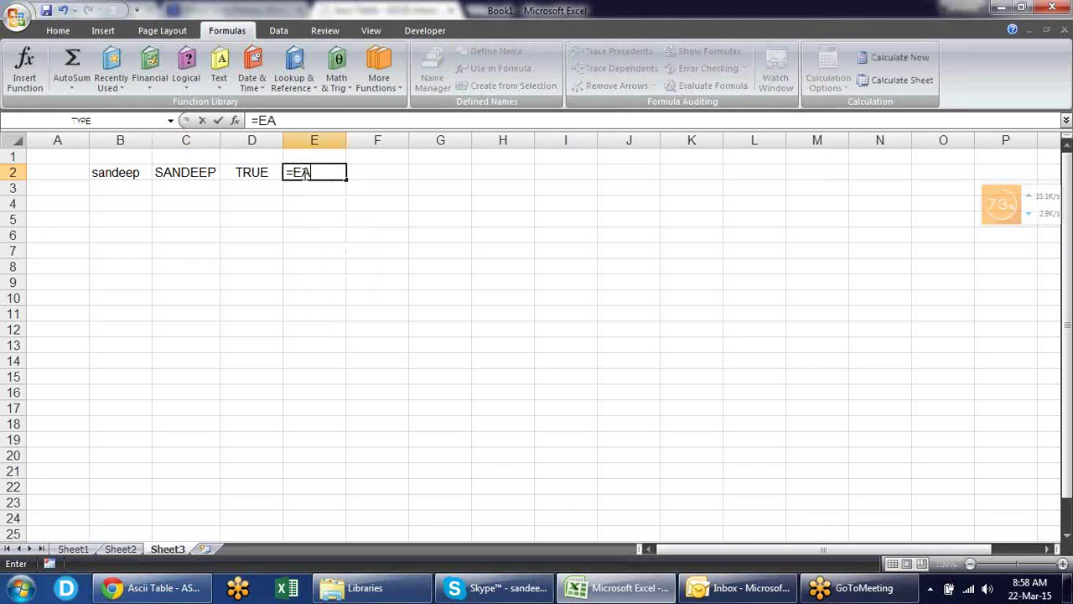
key("BackSpace")
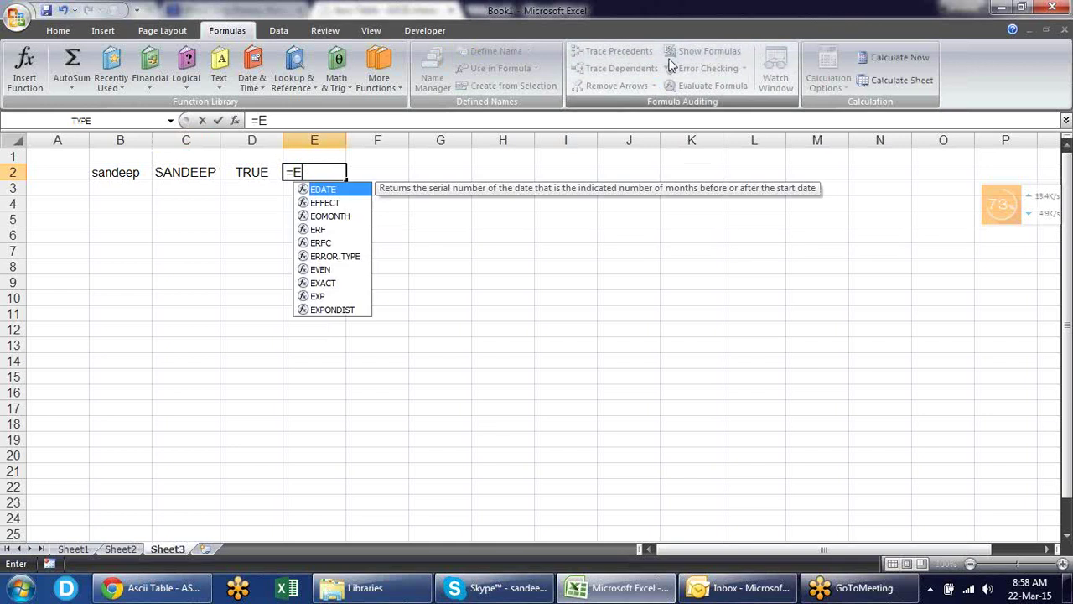
type("X")
key("Tab")
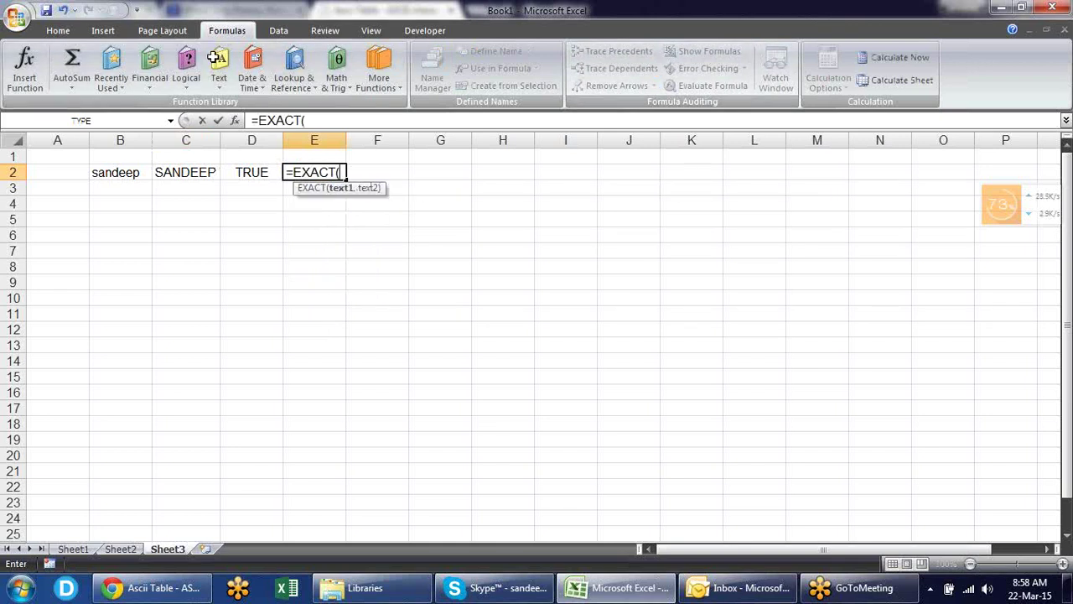
left_click(140, 171)
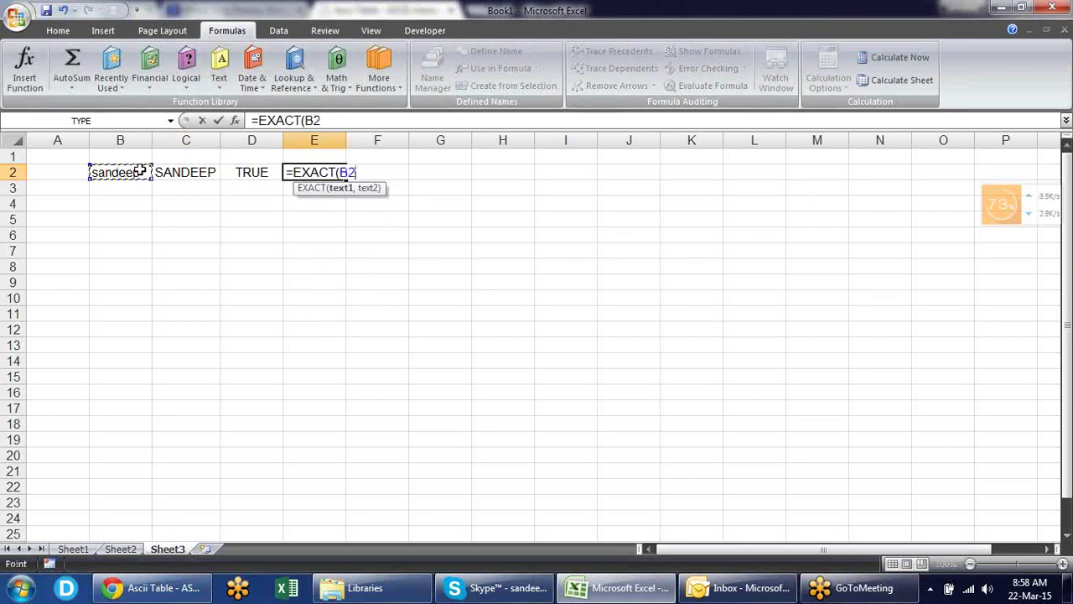
type(",")
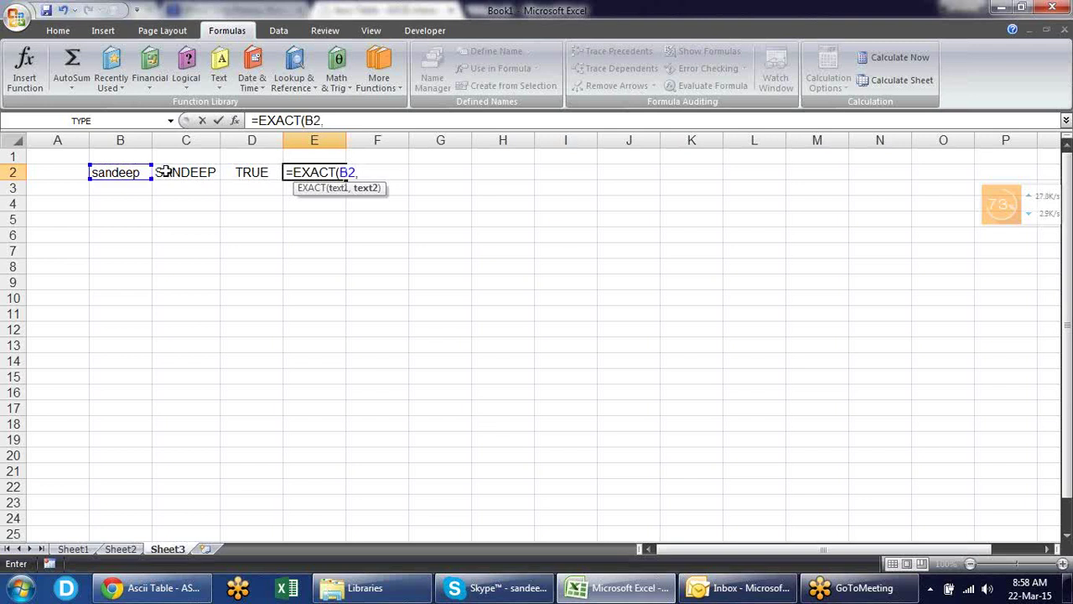
left_click(177, 172)
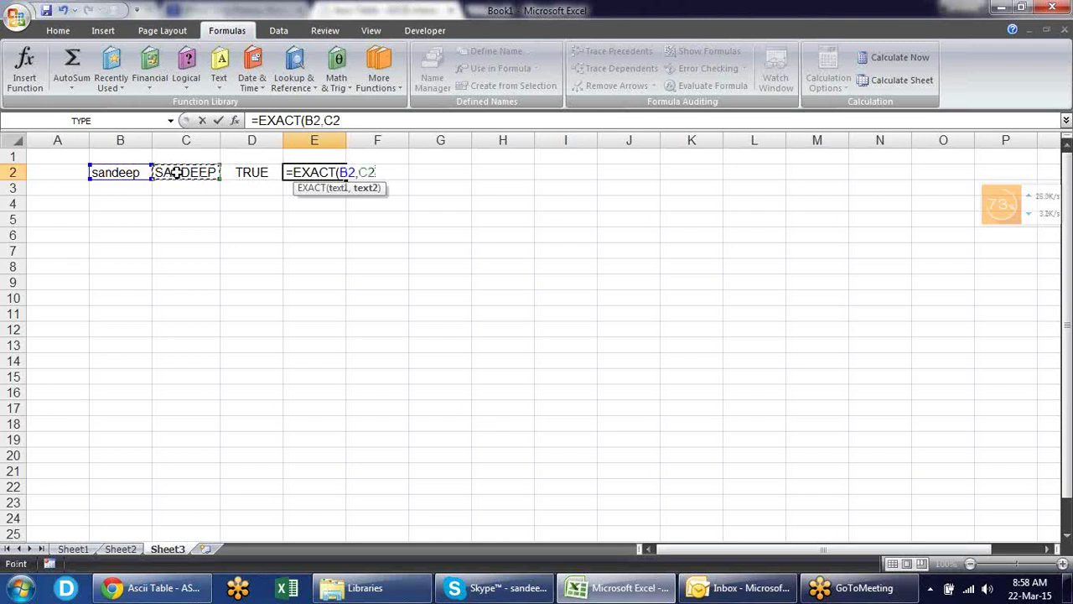
type(")")
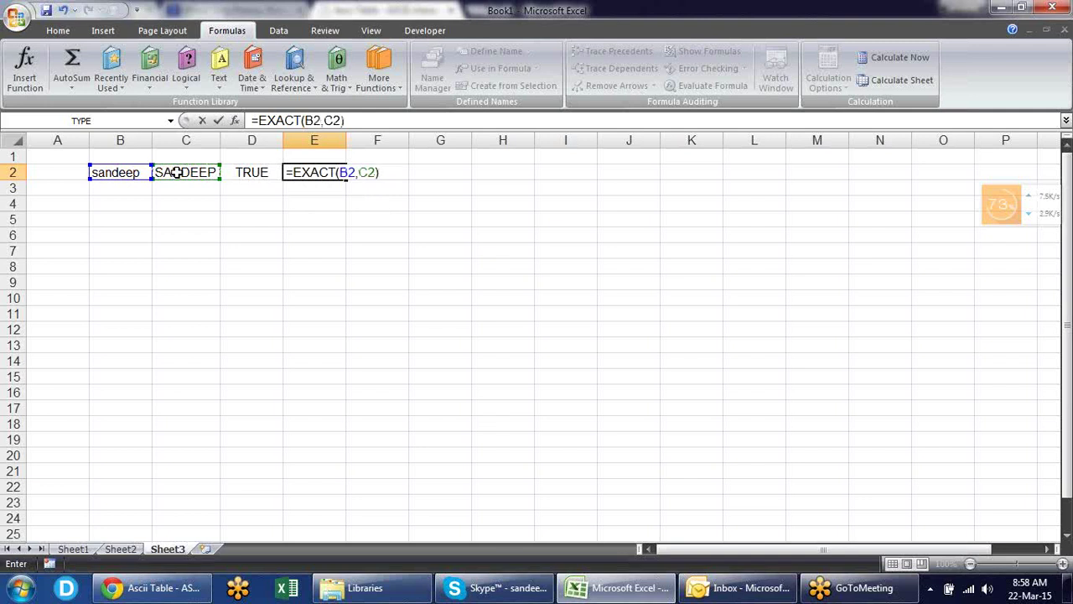
key("Return")
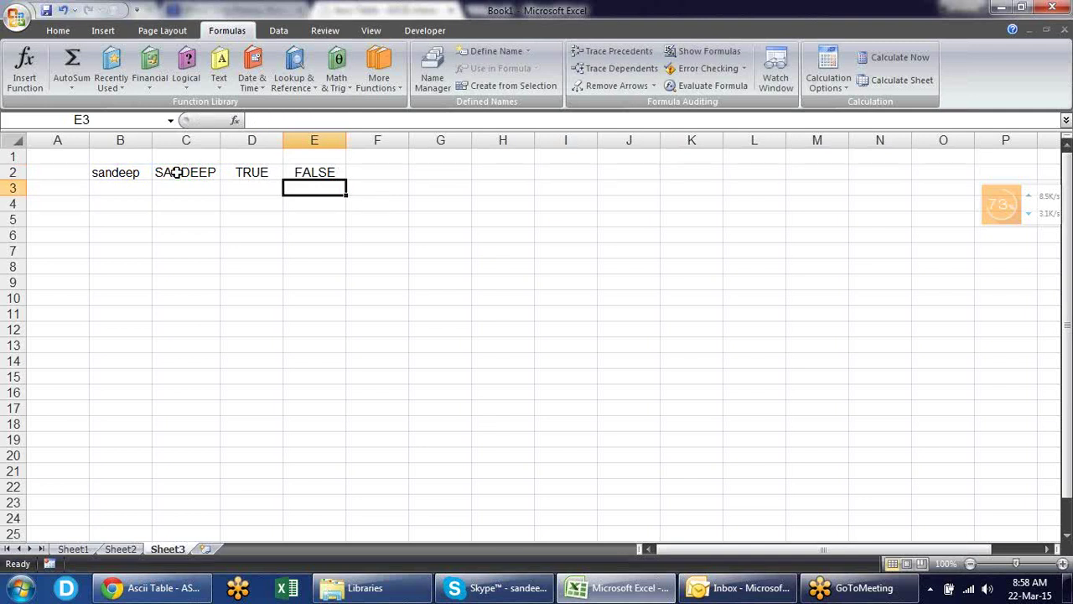
key("Left")
key("Left")
key("Left")
- Put the same lowercase name in B3 and C3 and fill =EXACT(B3,C3) into E3, giving TRUE
type("sandeep")
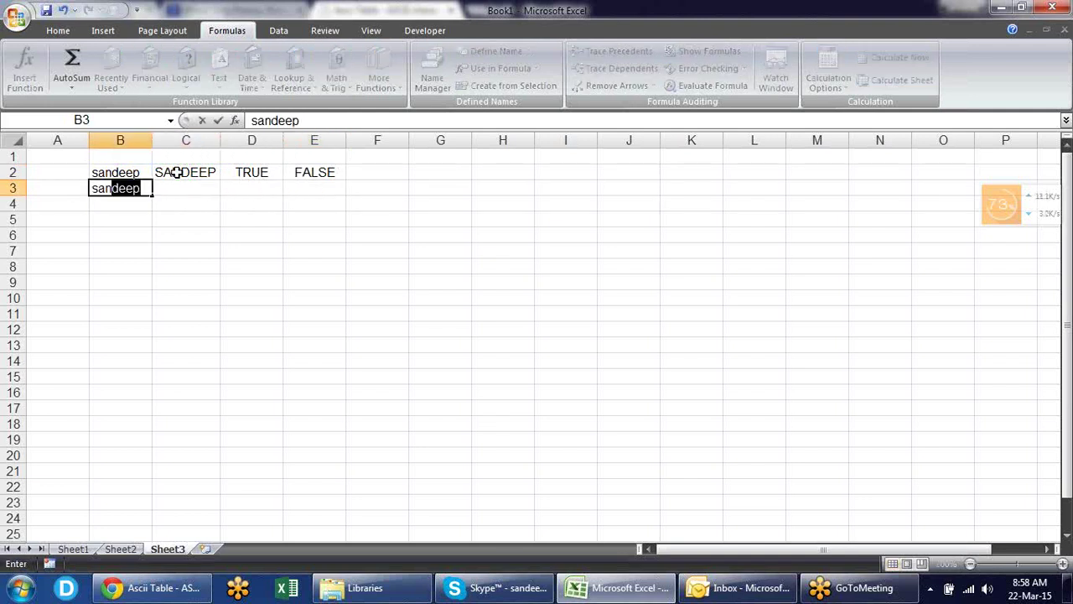
key("Tab")
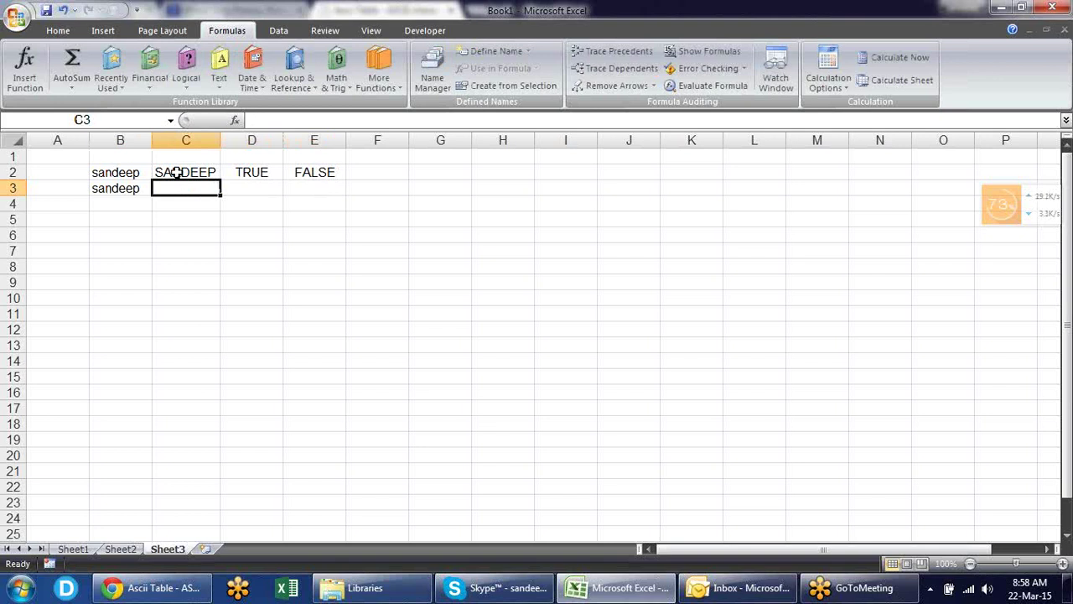
key("ctrl+r")
key("Right")
key("Right")
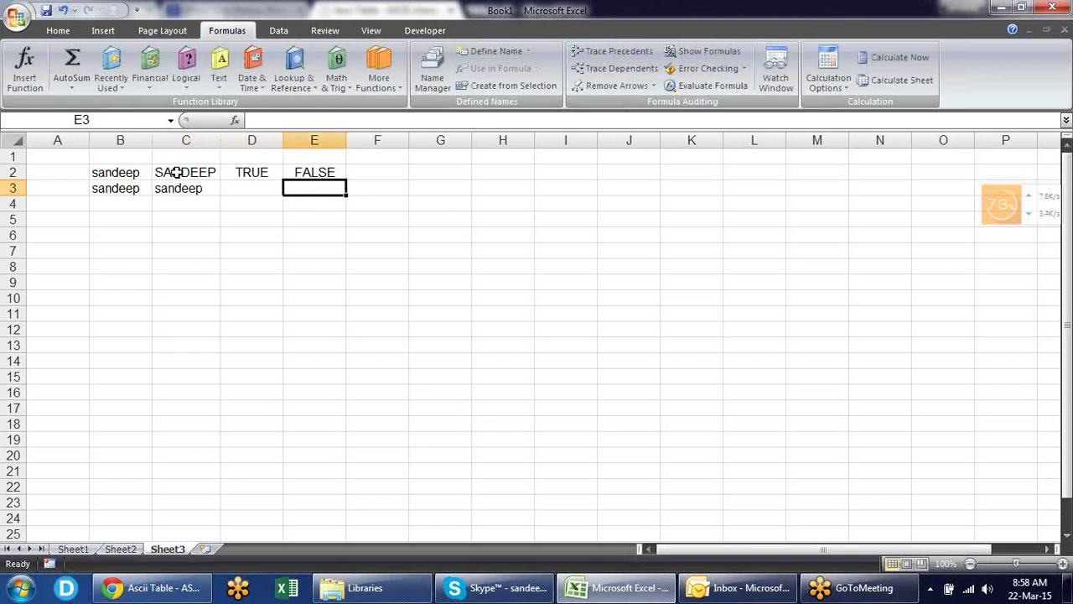
key("ctrl+d")
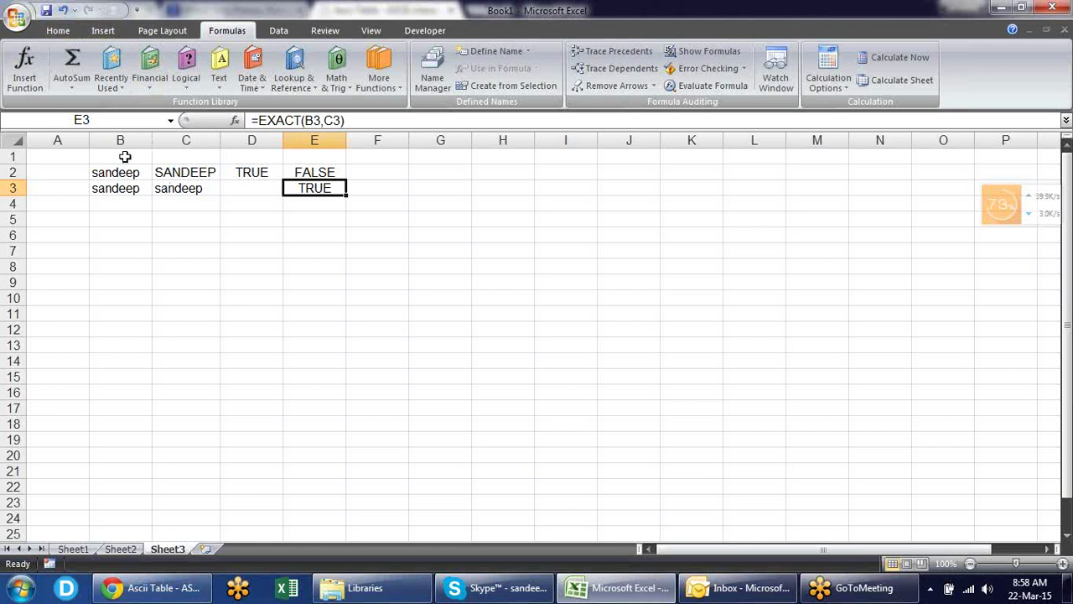
left_click_drag(125, 156, 312, 173)
left_click(126, 216)
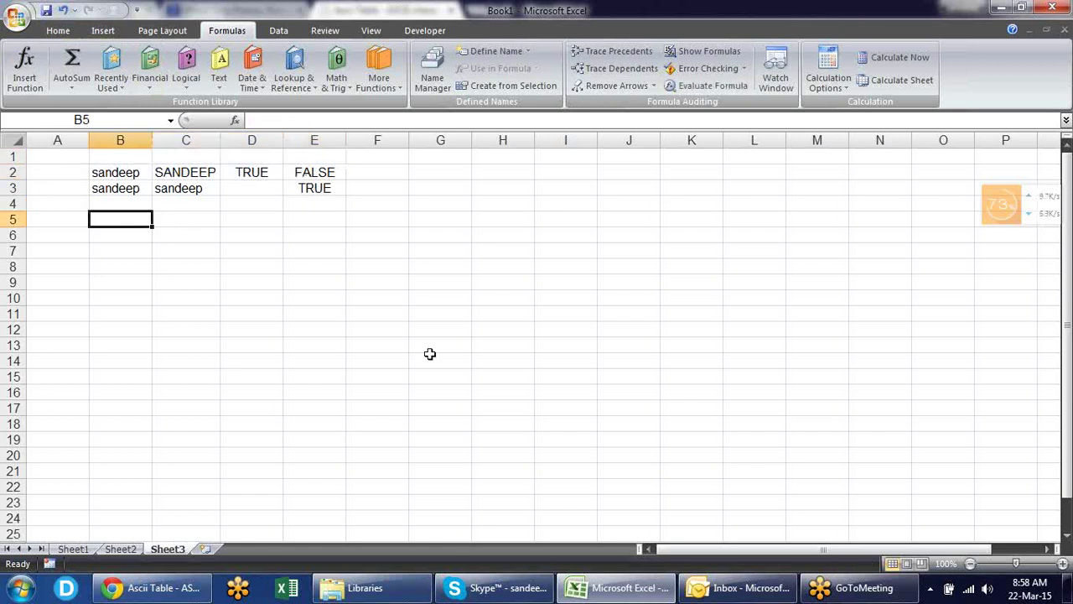
- Enter the lowercase name in B5 and =FIND("A",B5) in C5
type("sandeep")
key("Tab")
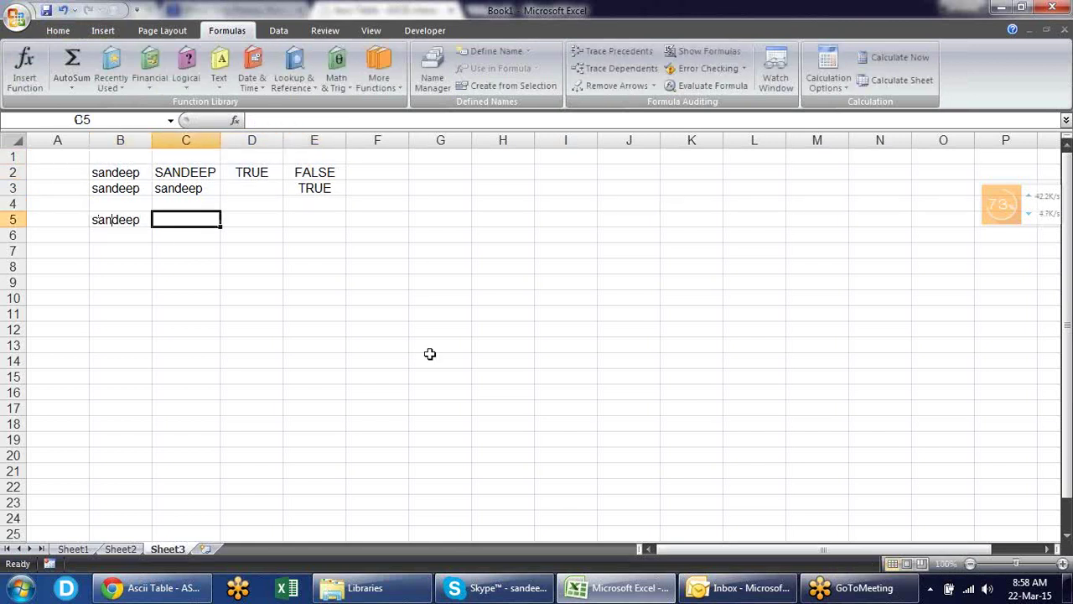
type("=f")
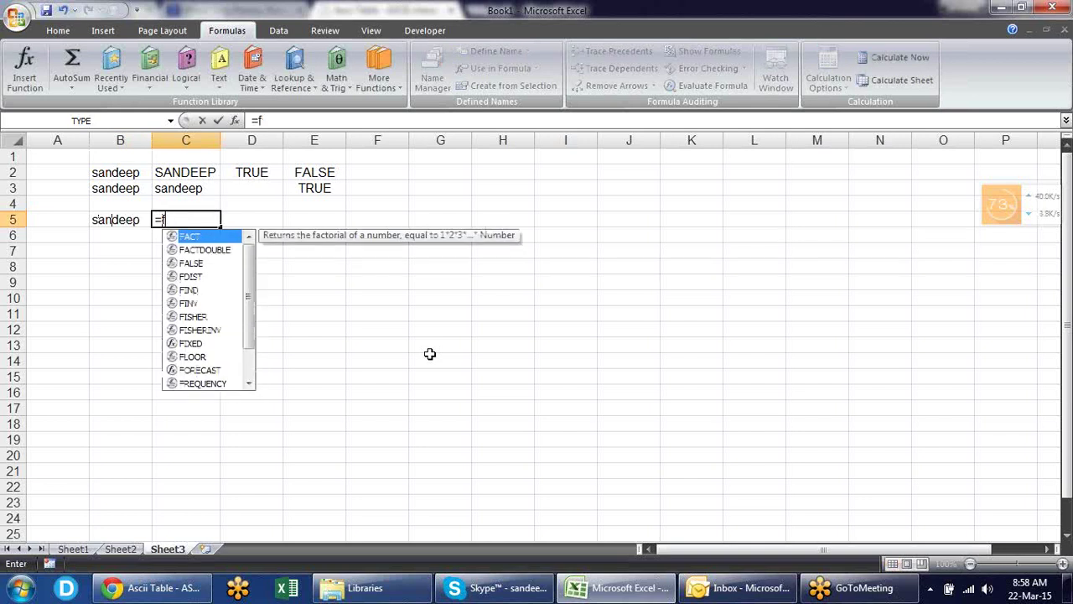
type("ind")
key("Tab")
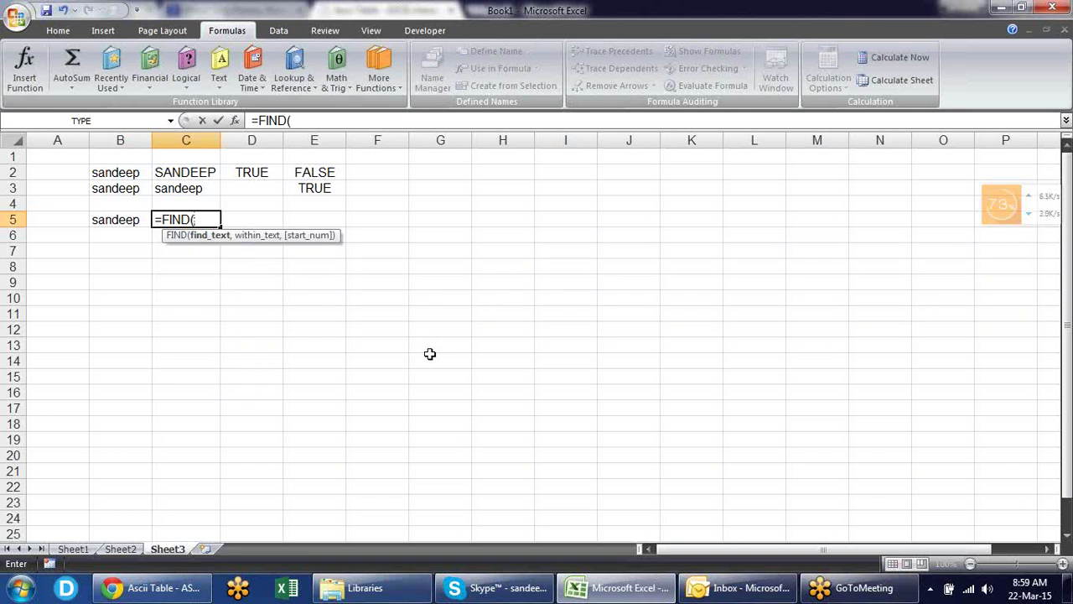
type("\"A\",")
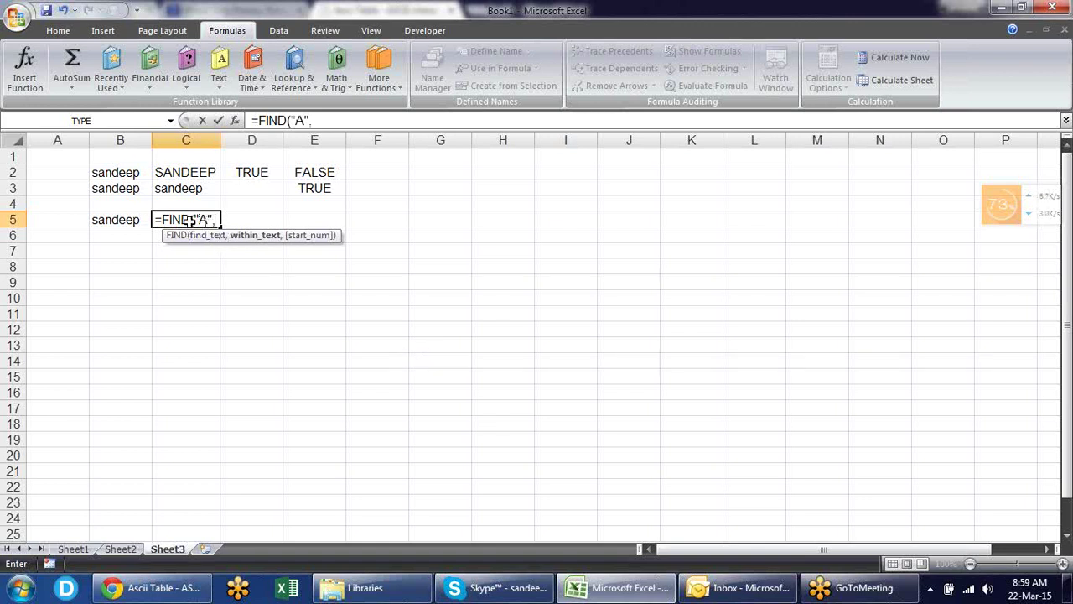
left_click(133, 219)
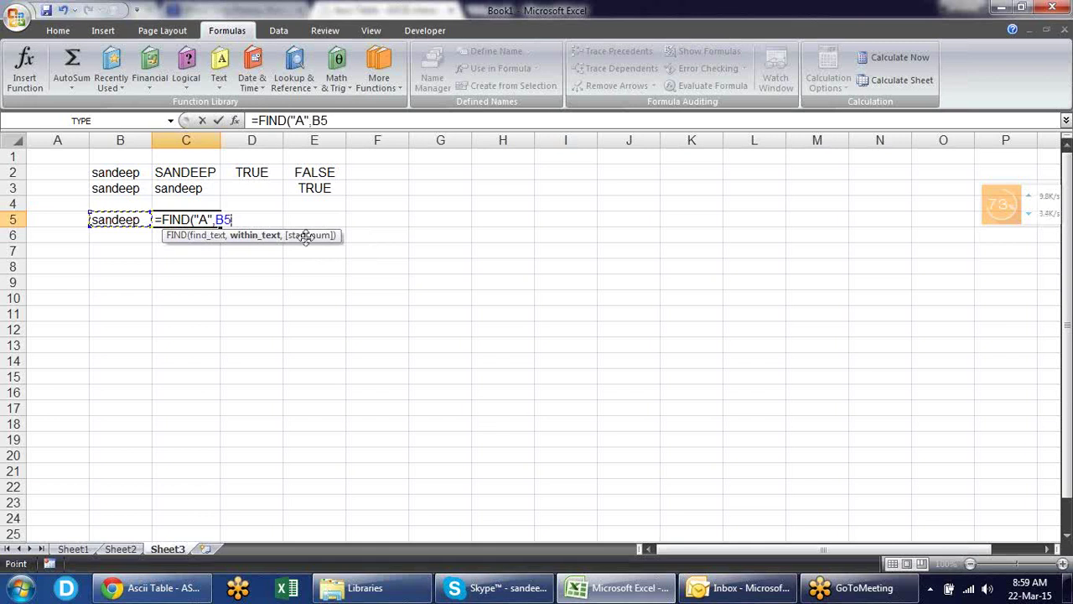
key("Return")
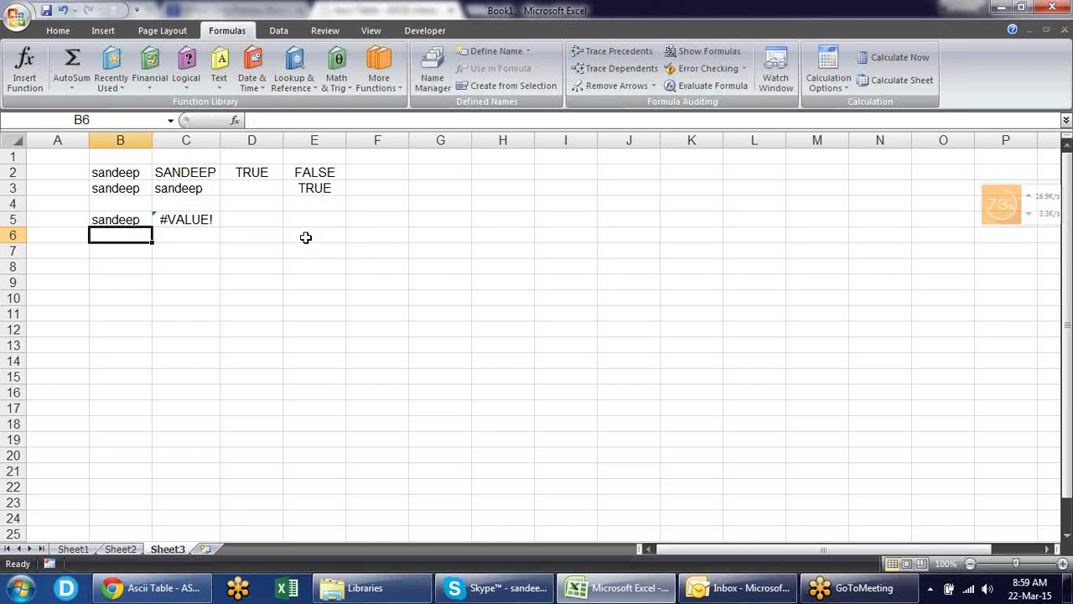
- Change the C5 formula to =FIND("a",B5) so it returns 2
key("Up")
key("Right")
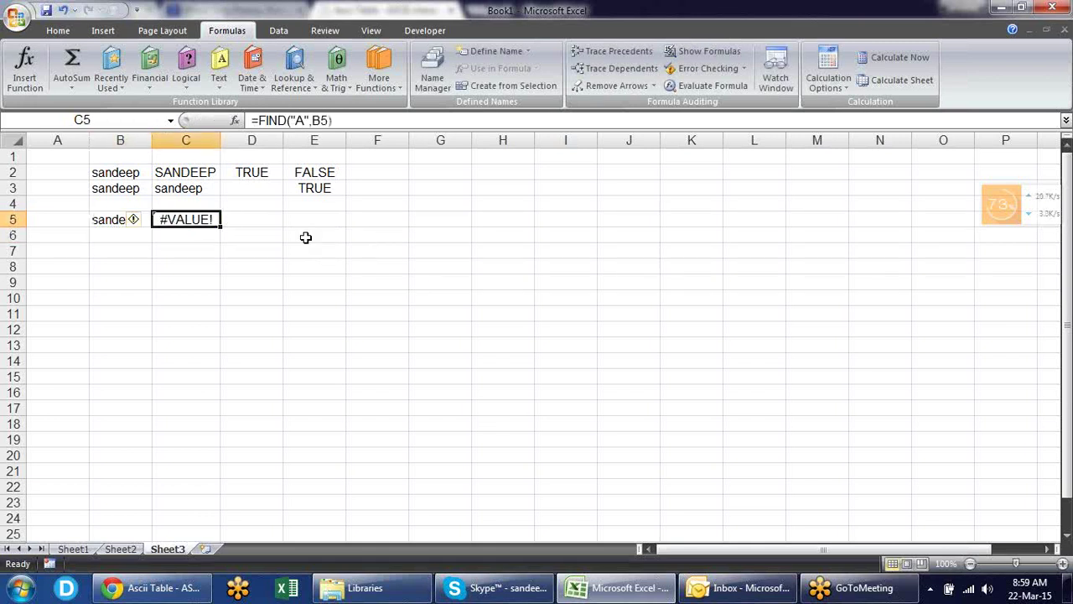
key("F2")
key("Left")
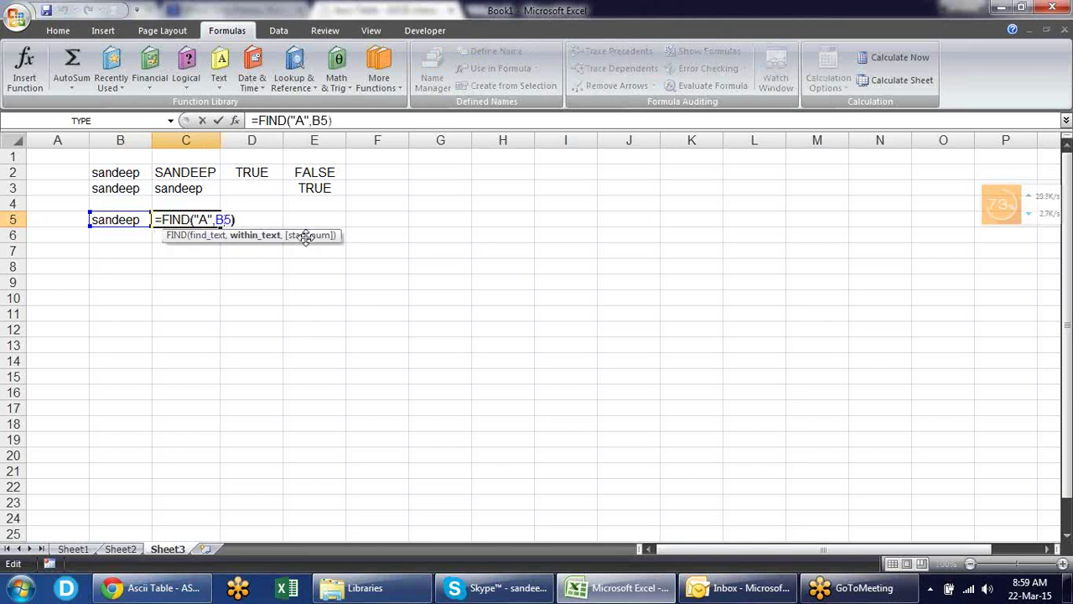
key("Left")
key("Left")
key("BackSpace")
type("a")
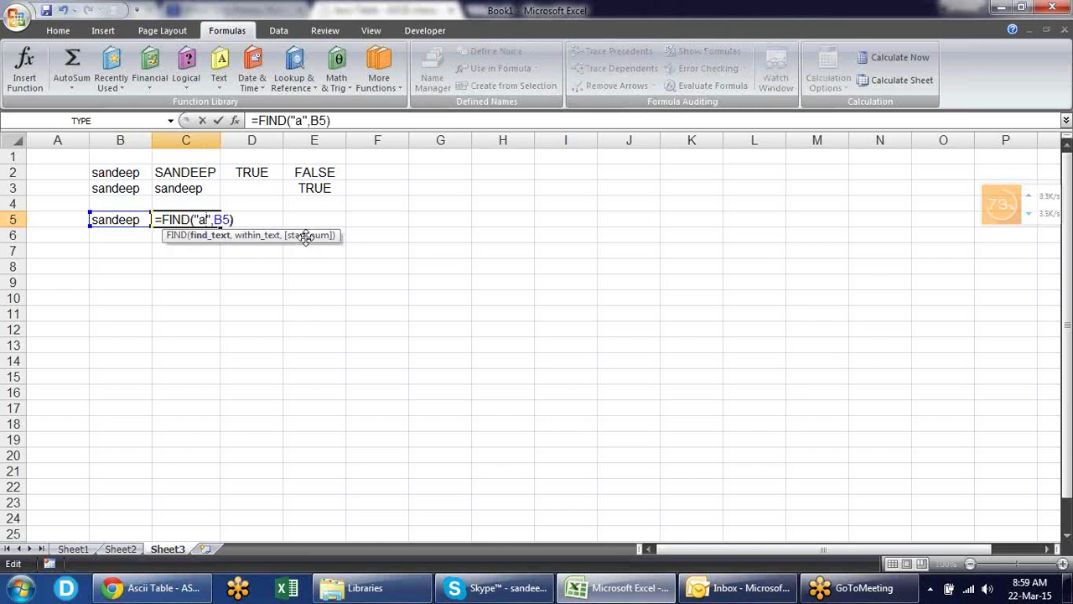
key("Return")
- Review the C5 FIND formula and leave it unchanged
key("Up")
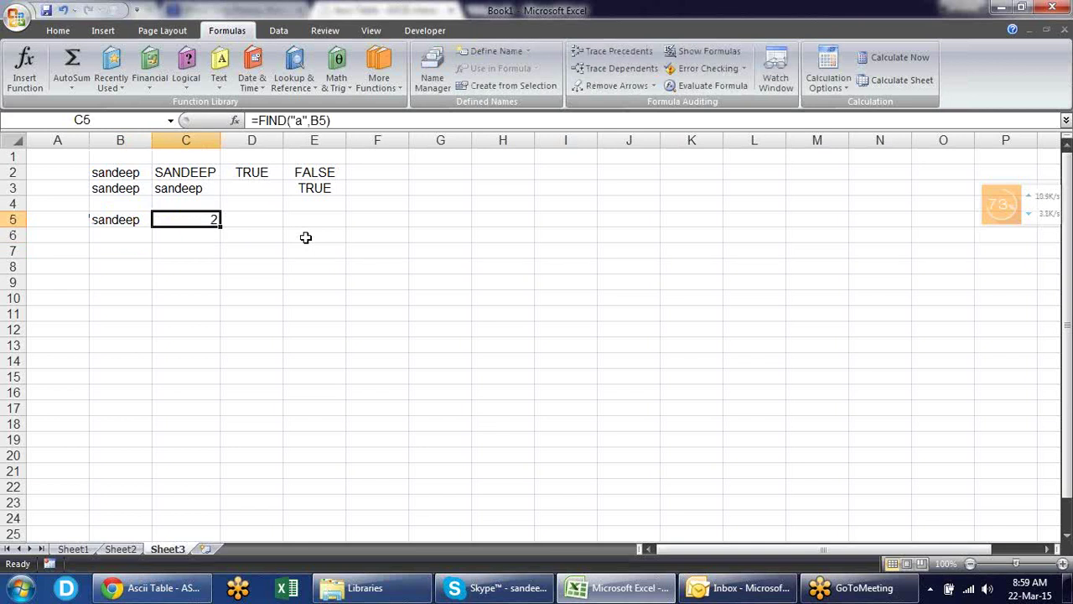
key("F2")
key("Escape")
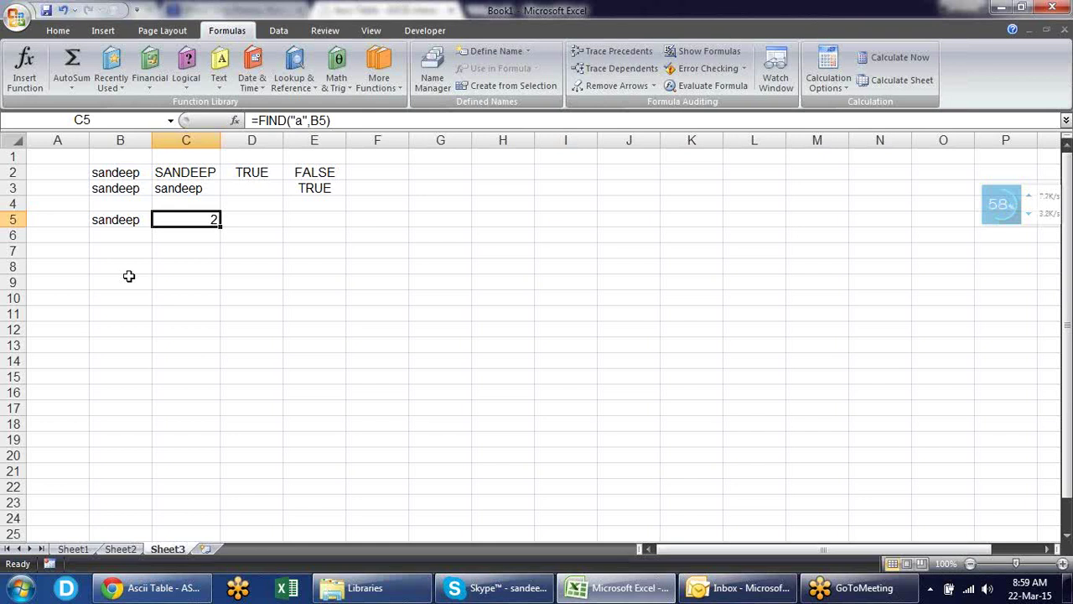
key("F2")
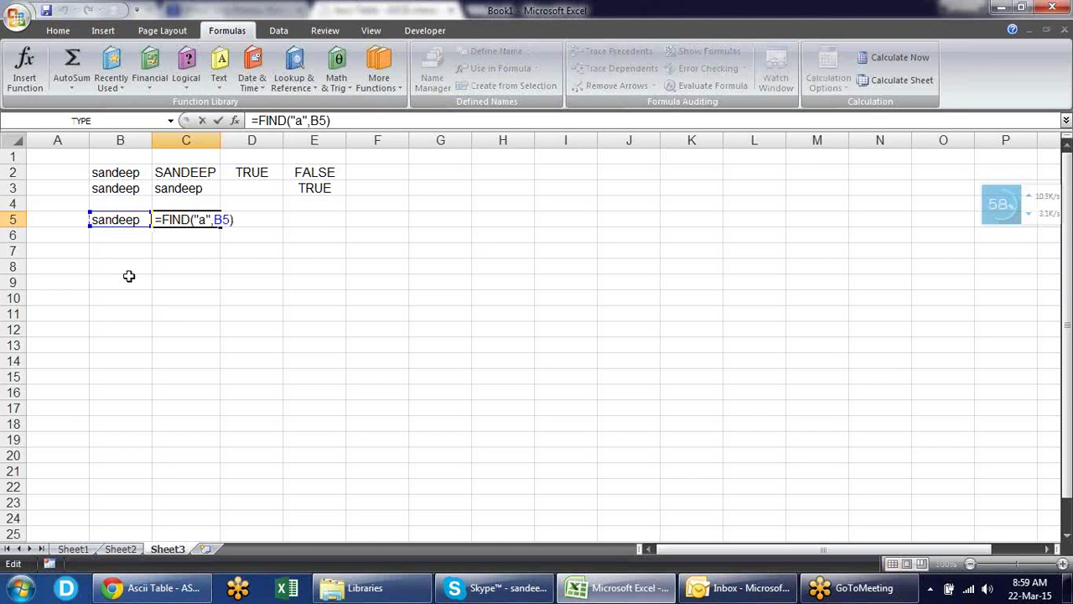
key("Escape")
key("F2")
key("Return")
key("Up")
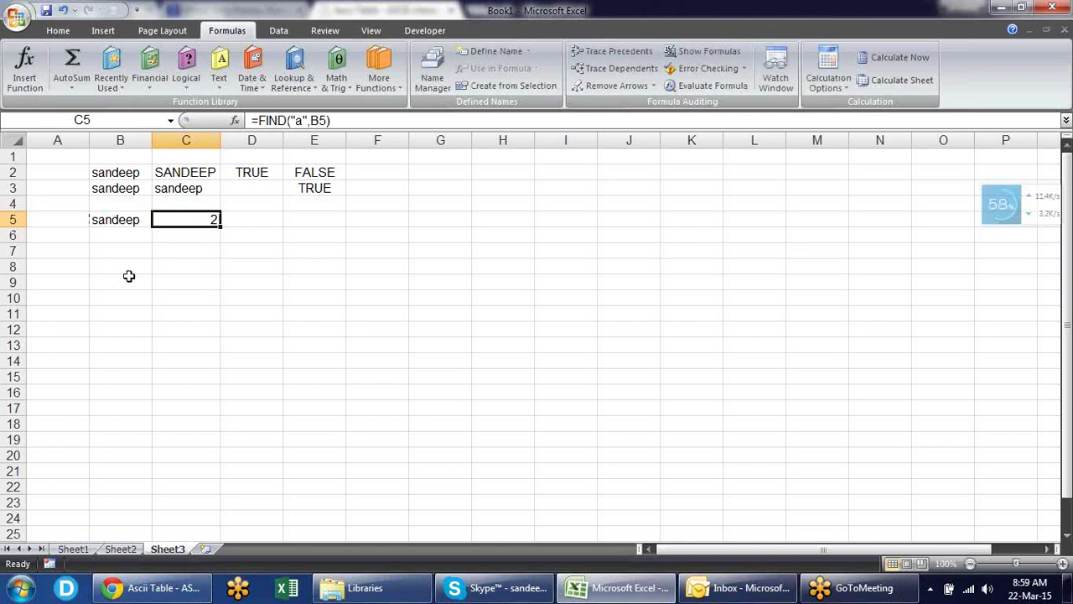
key("Right")
- Enter =SEARCH("A",B5) in D5, returning 2, then insert a new Sheet4
type("=sea")
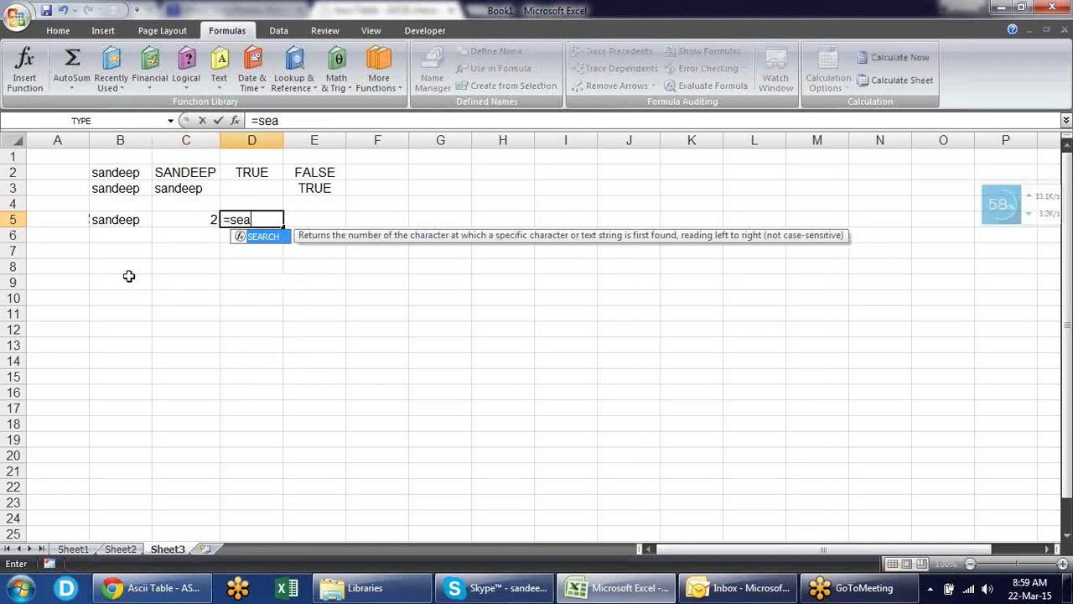
key("Tab")
type("\"A")
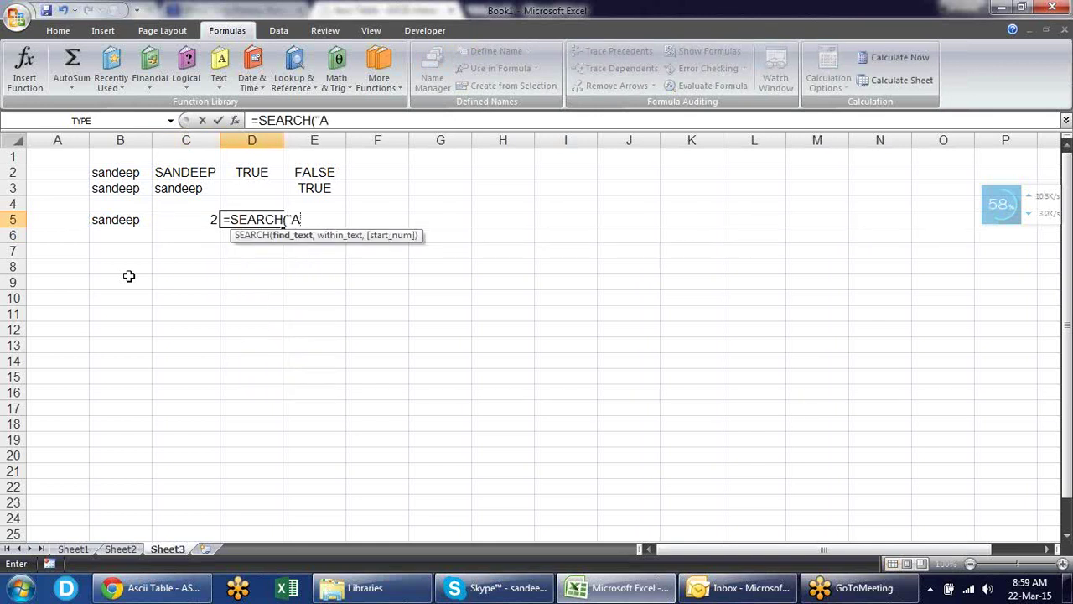
type("\",")
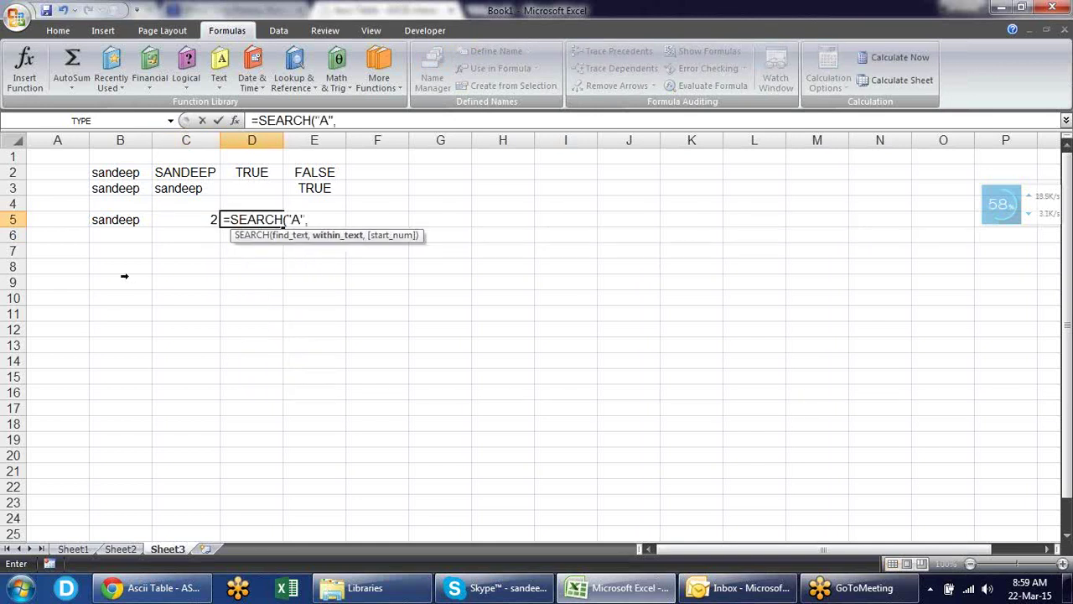
left_click(115, 219)
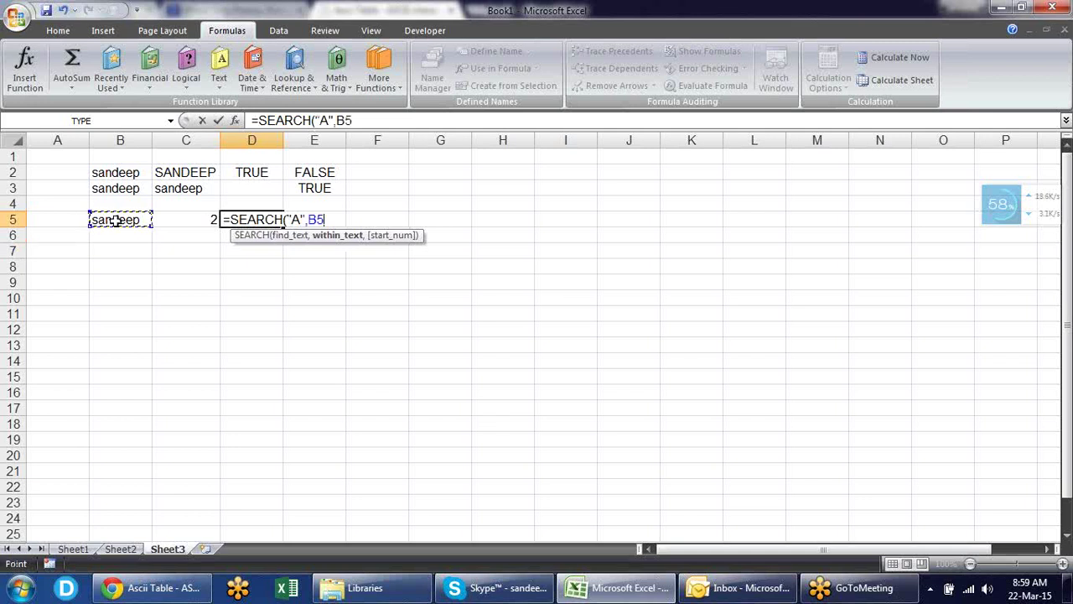
key("Return")
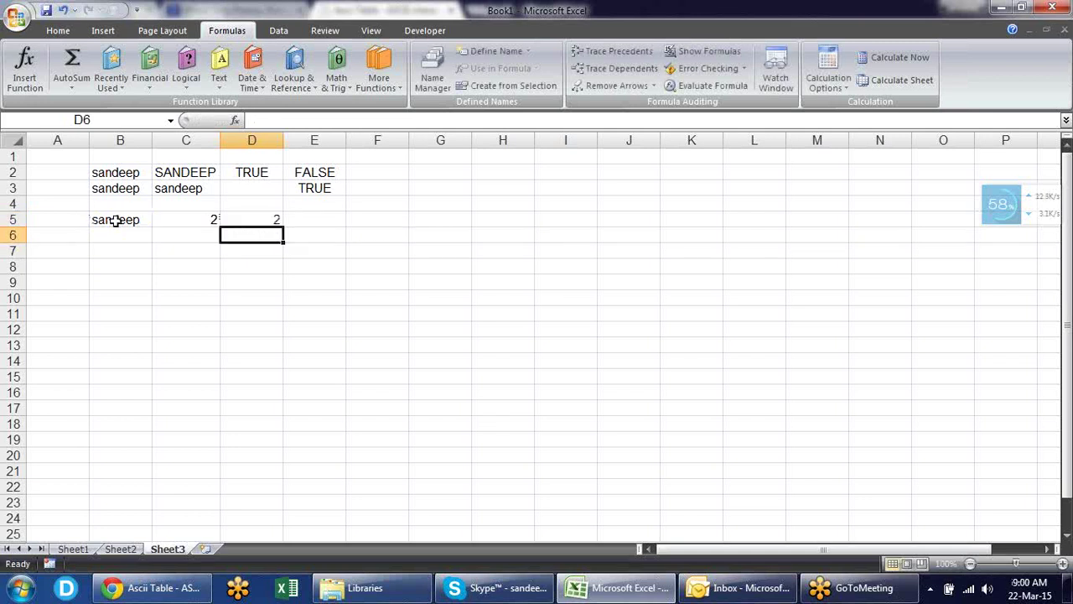
key("Up")
key("F2")
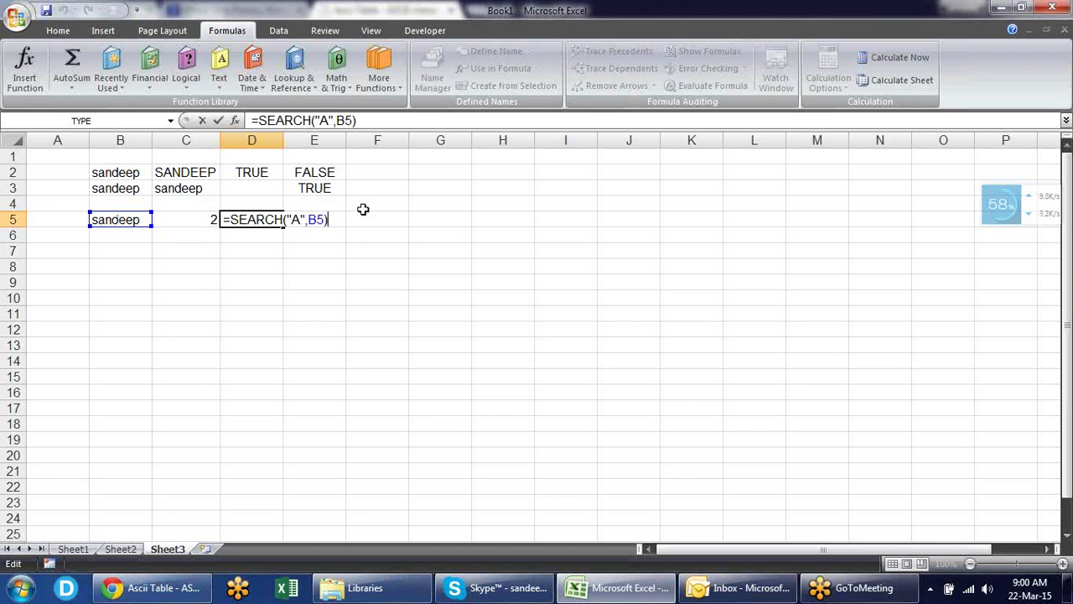
key("Escape")
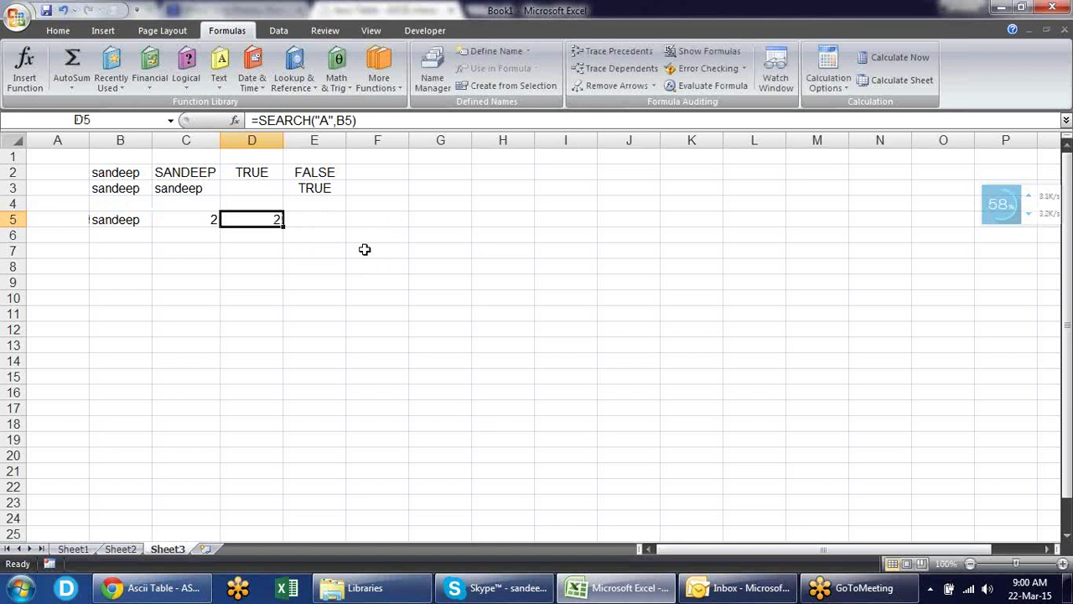
left_click(204, 549)
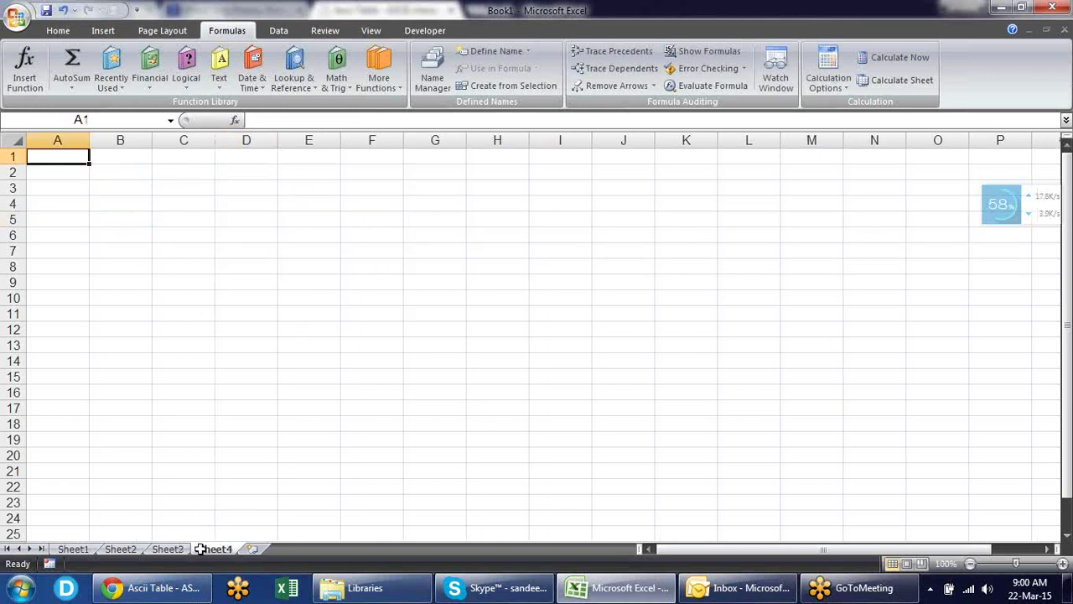
- Type the Names heading in B2, a three-part full name in B3, and autofit column B
left_click(133, 173)
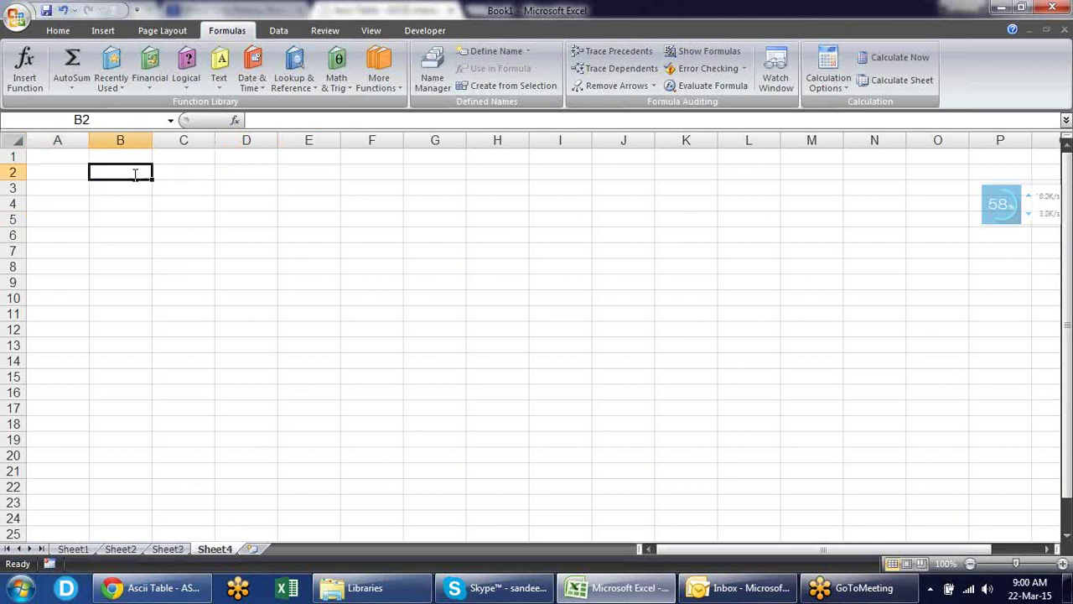
type("Names")
key("Return")
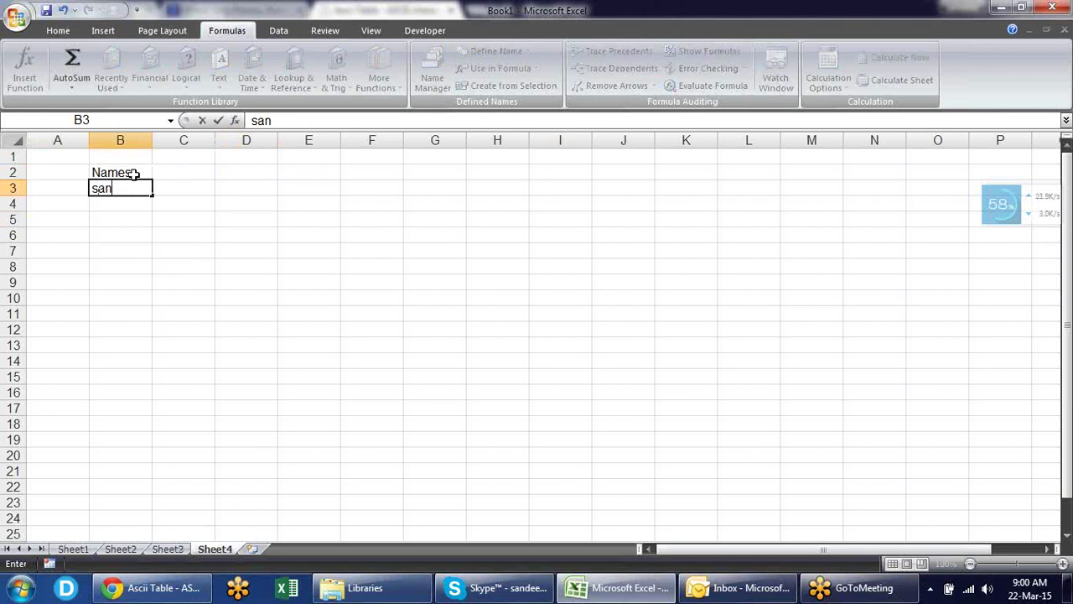
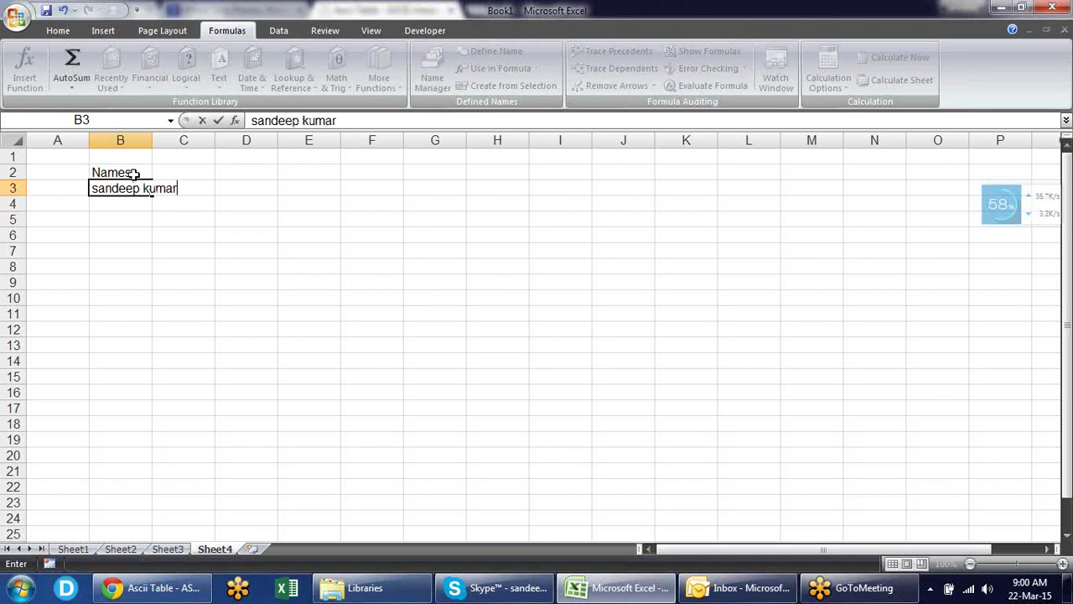
key("Return")
key("Up")
key("F2")
key("Return")
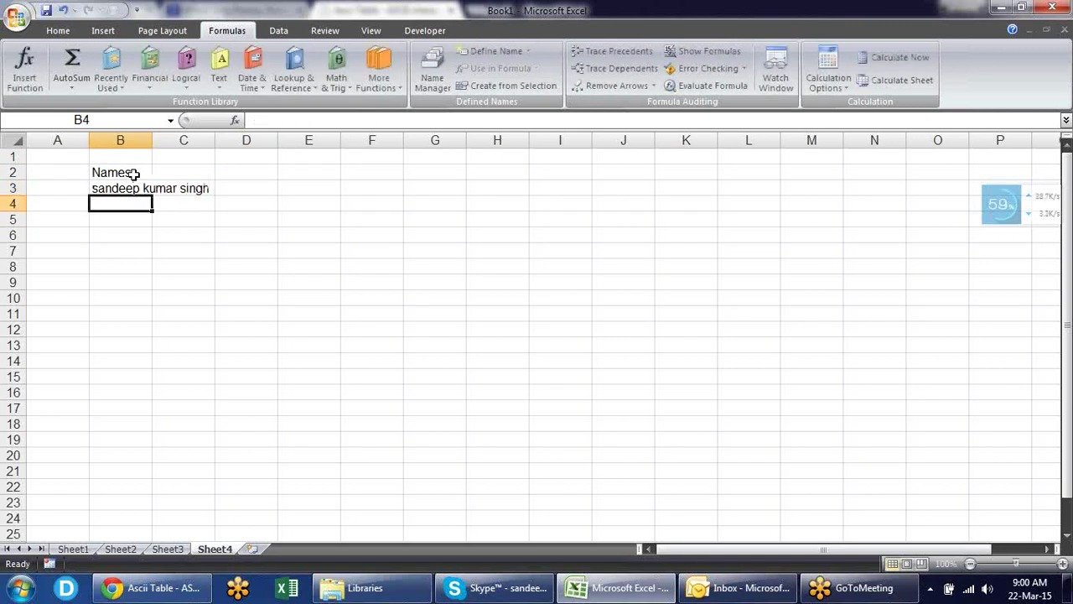
double_click(153, 144)
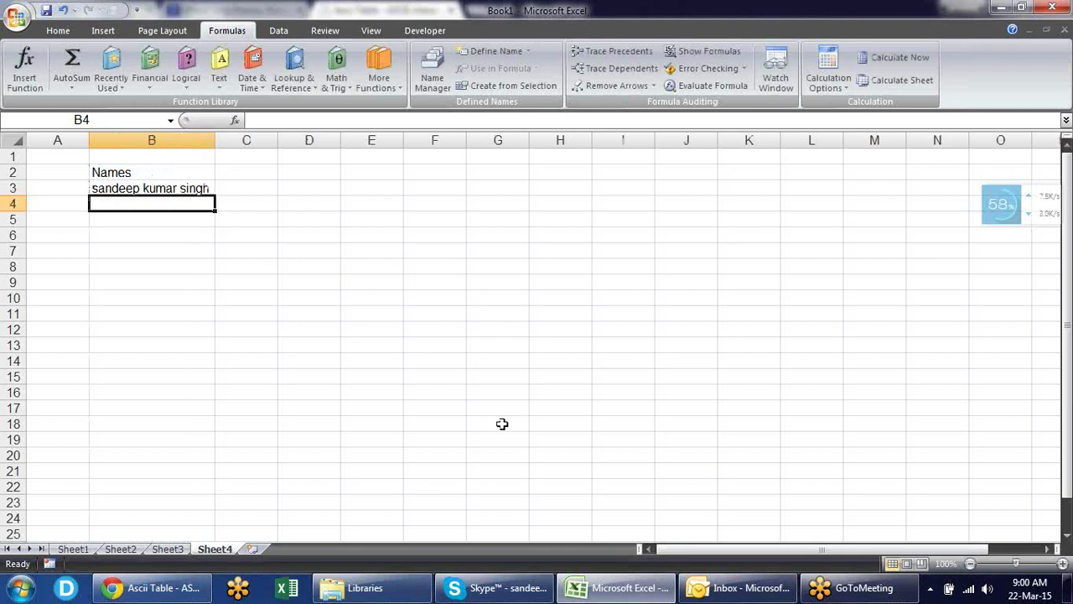
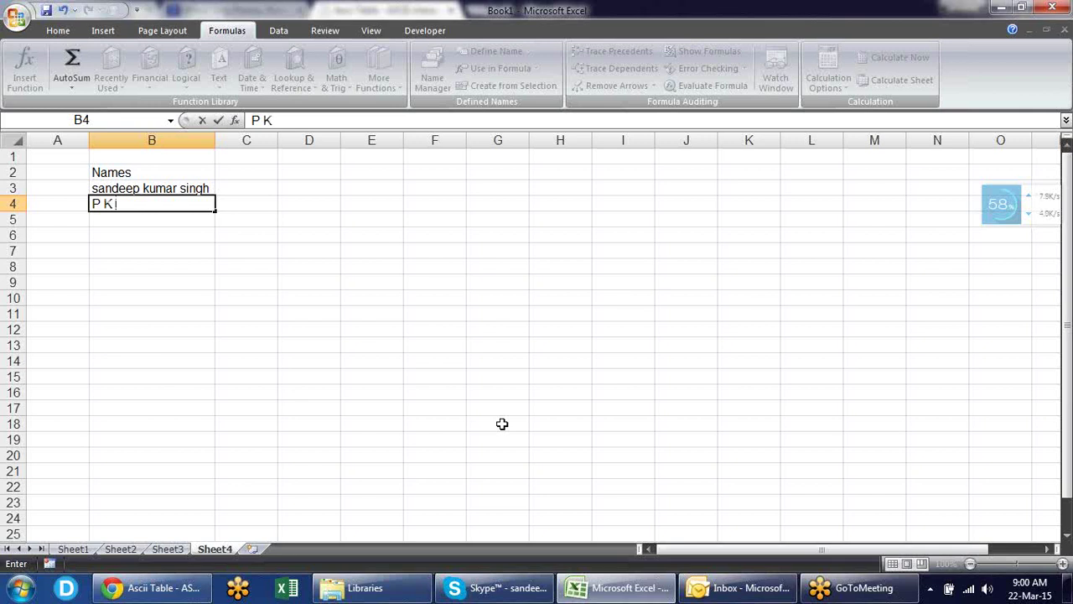
- Enter two more sample full names in B4 and B5
key("Return")
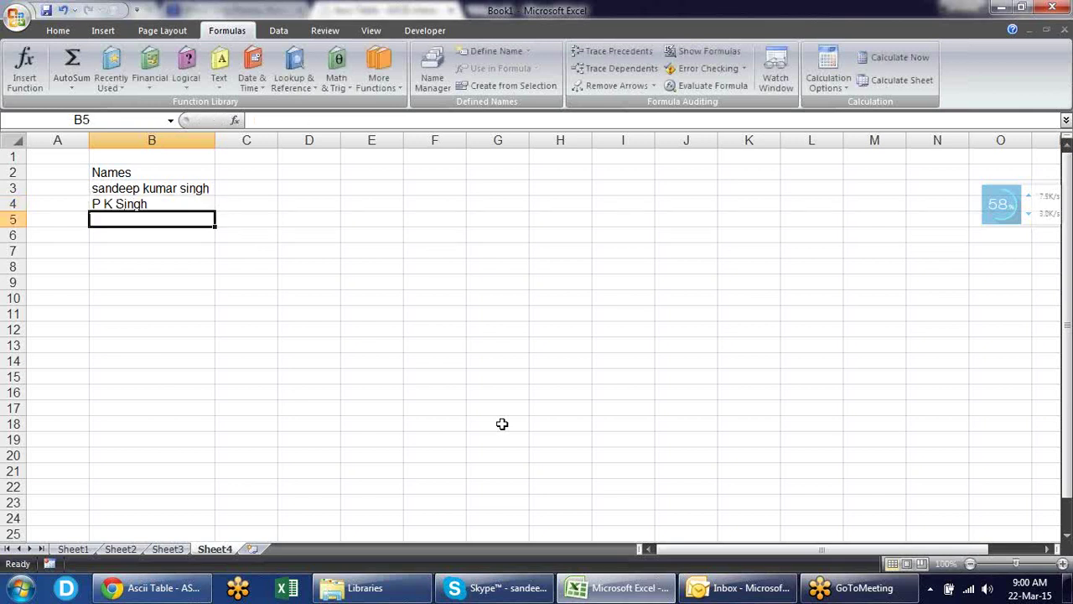
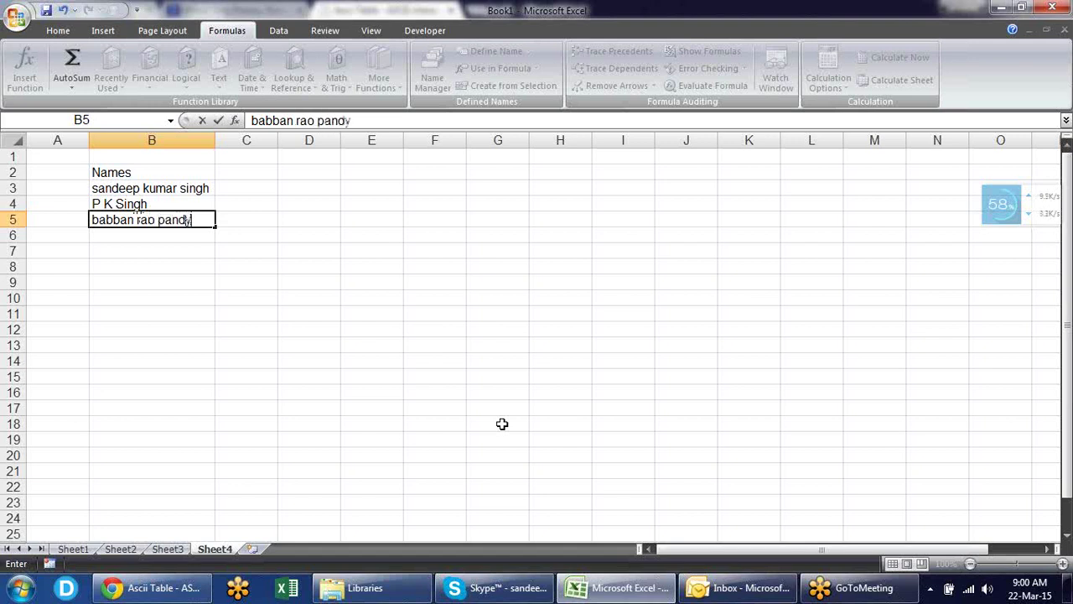
key("Return")
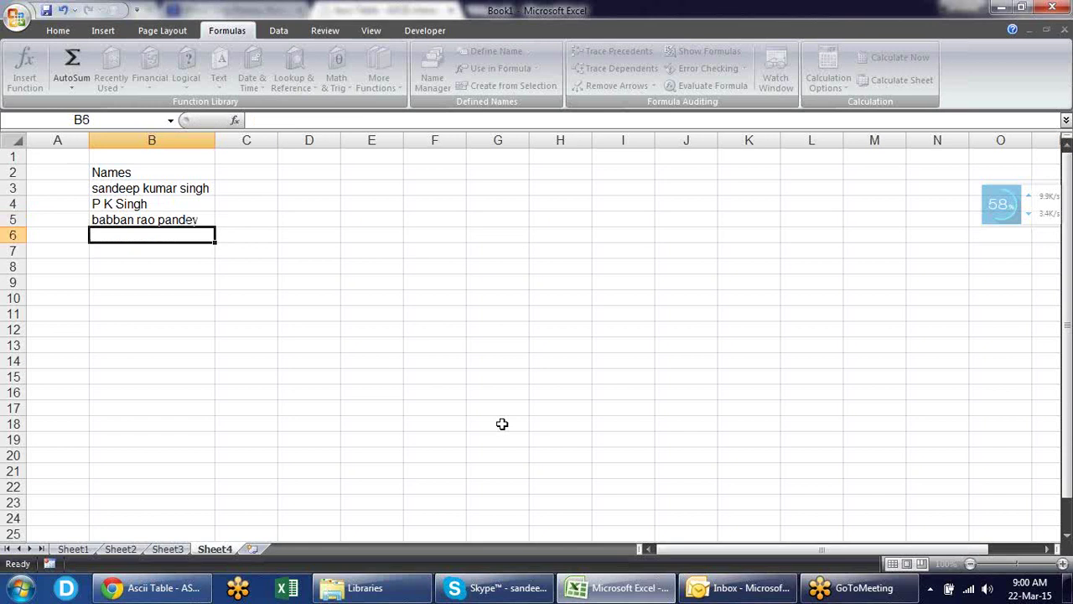
key("Up")
key("Up")
key("Up")
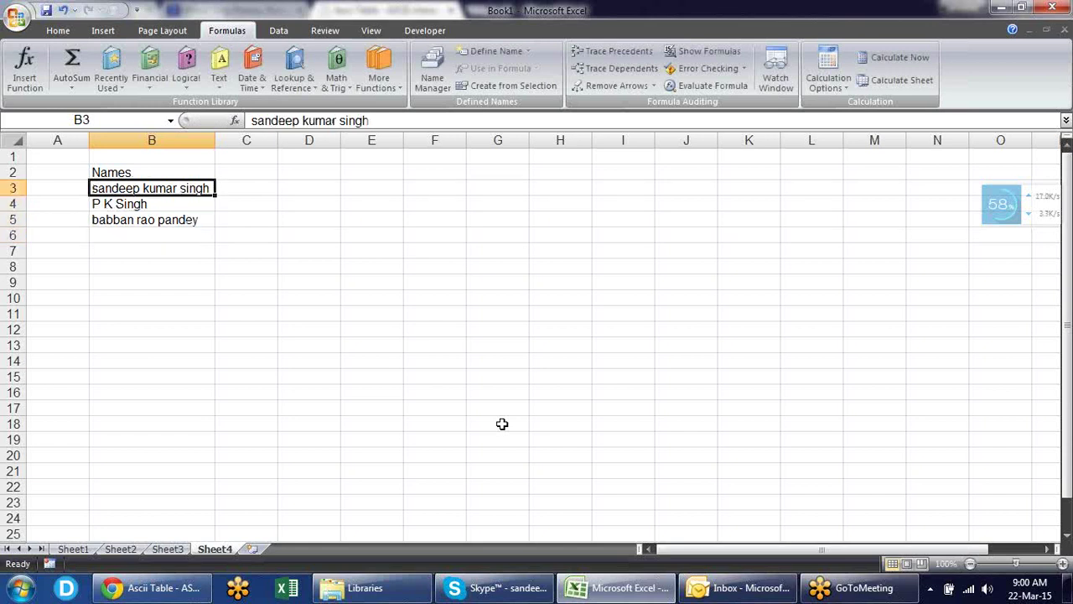
key("Right")
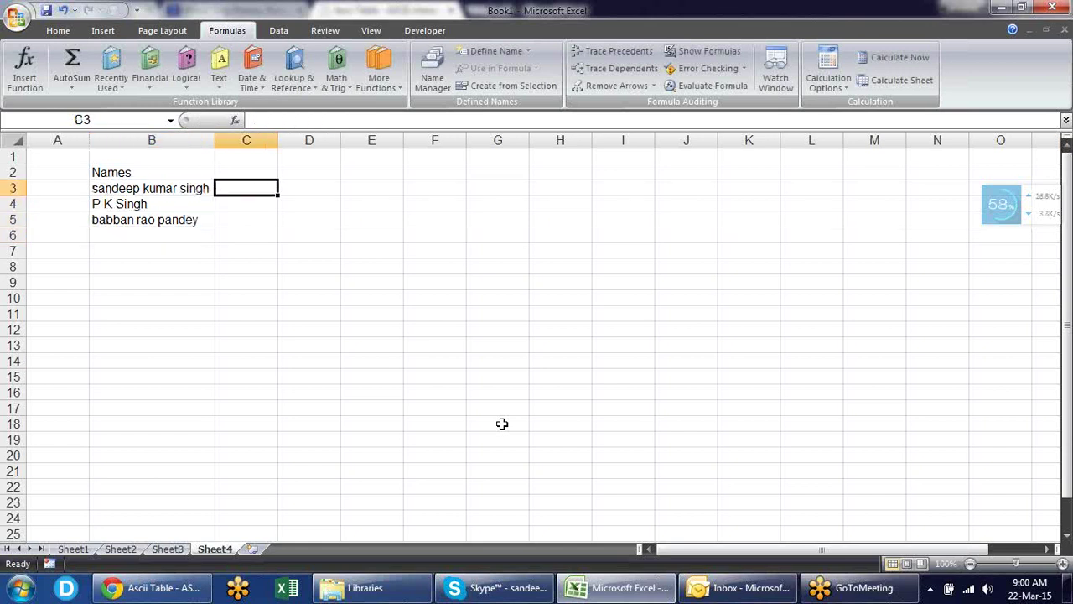
- Type the headings First Name, Mid Name and Last Name in C2:E2
key("Up")
type("First")
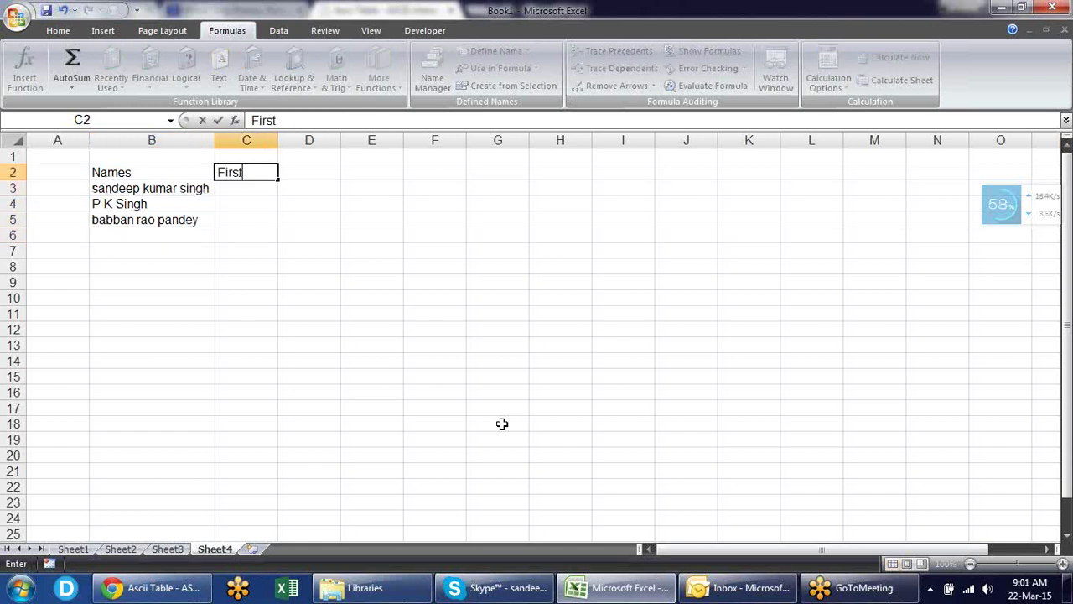
type(" Name")
key("Tab")
type("Mid")
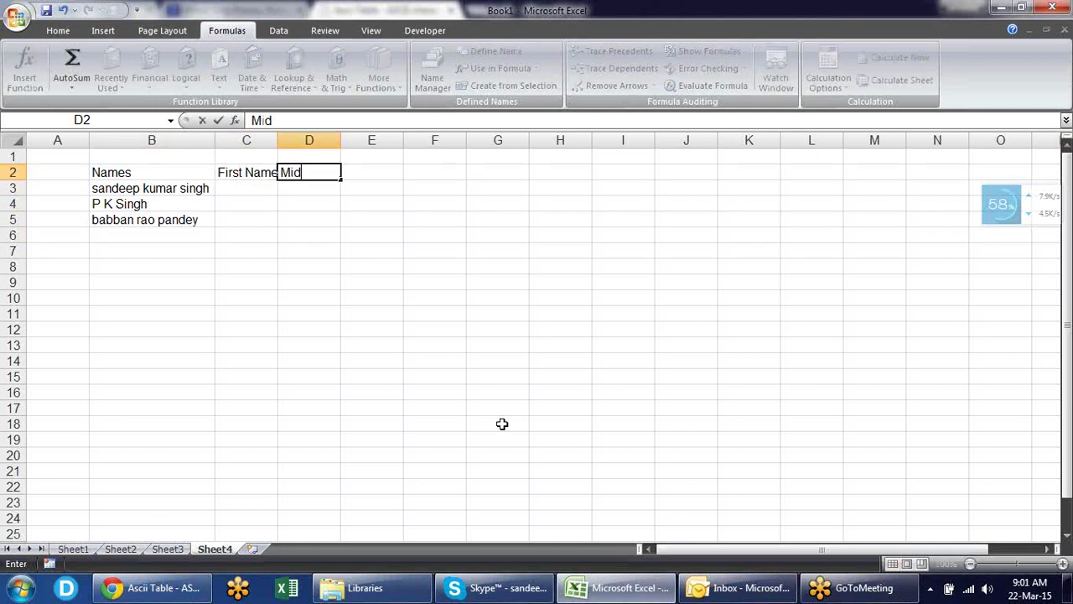
type(" Name")
key("Tab")
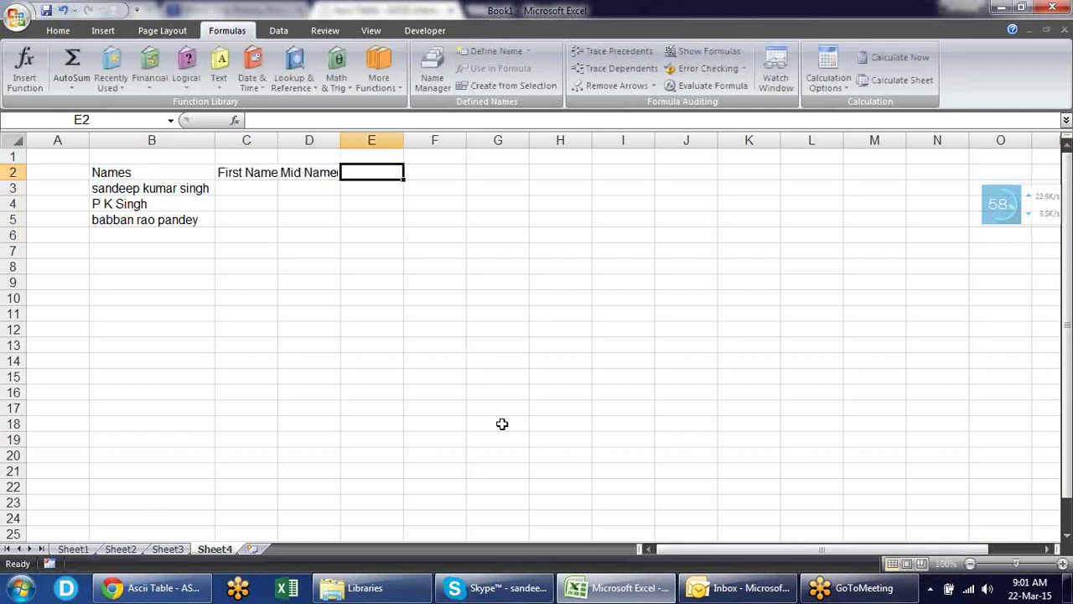
type("Last Nmae")
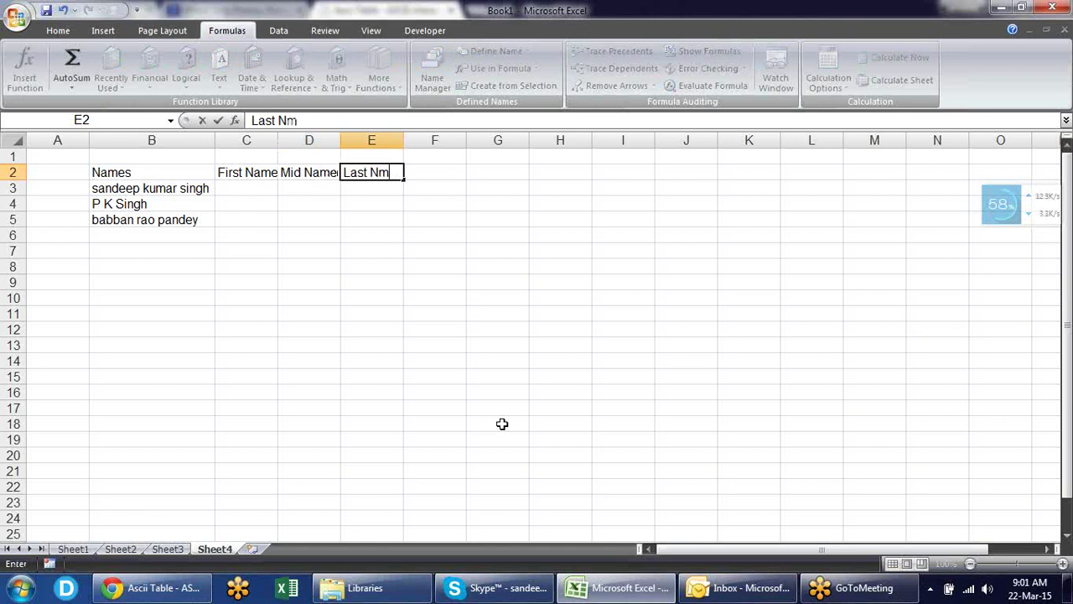
key("BackSpace")
key("BackSpace")
key("BackSpace")
type("ame")
key("Return")
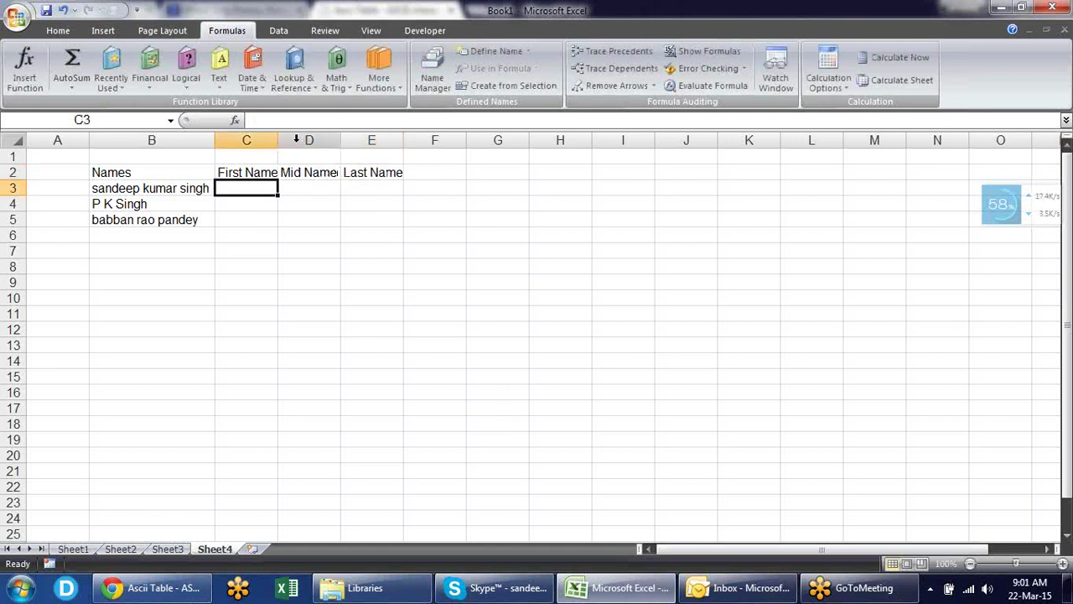
- Widen columns C, D and E to fit their headings
double_click(281, 139)
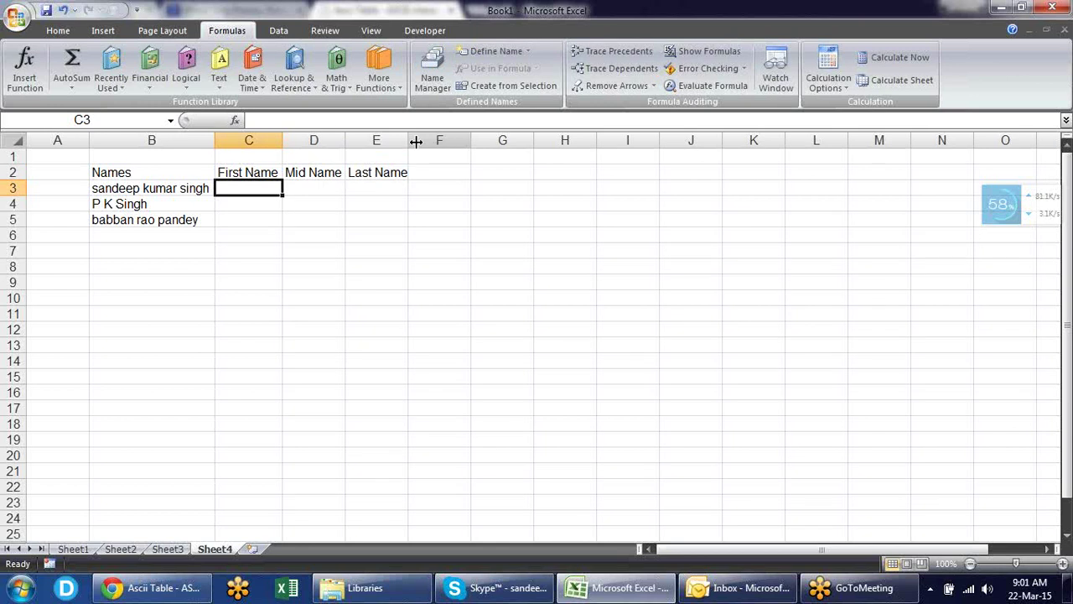
left_click_drag(412, 139, 415, 143)
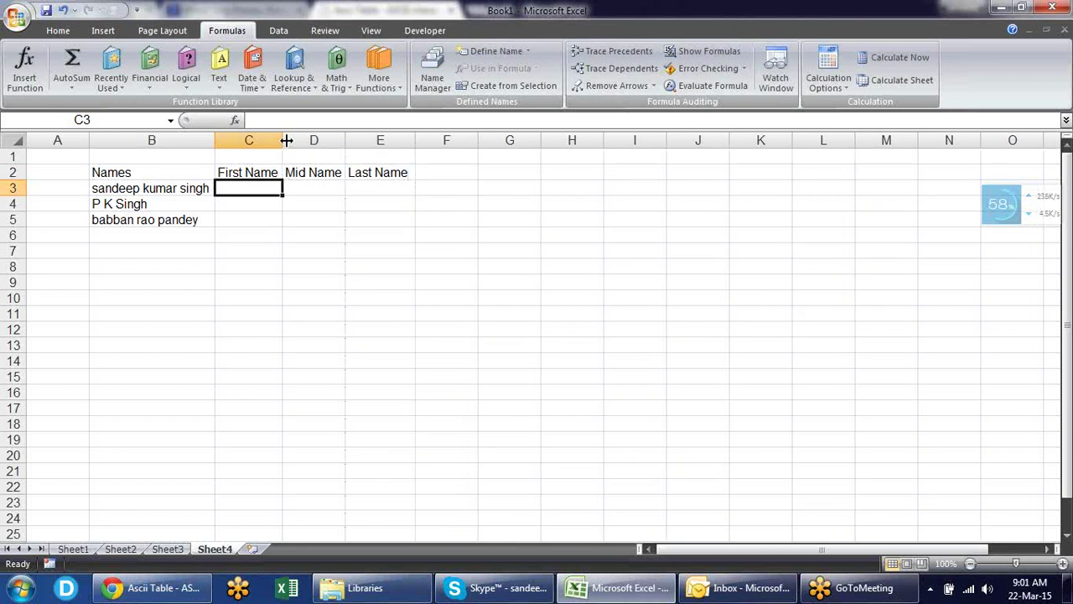
left_click_drag(283, 141, 304, 141)
left_click_drag(369, 139, 389, 140)
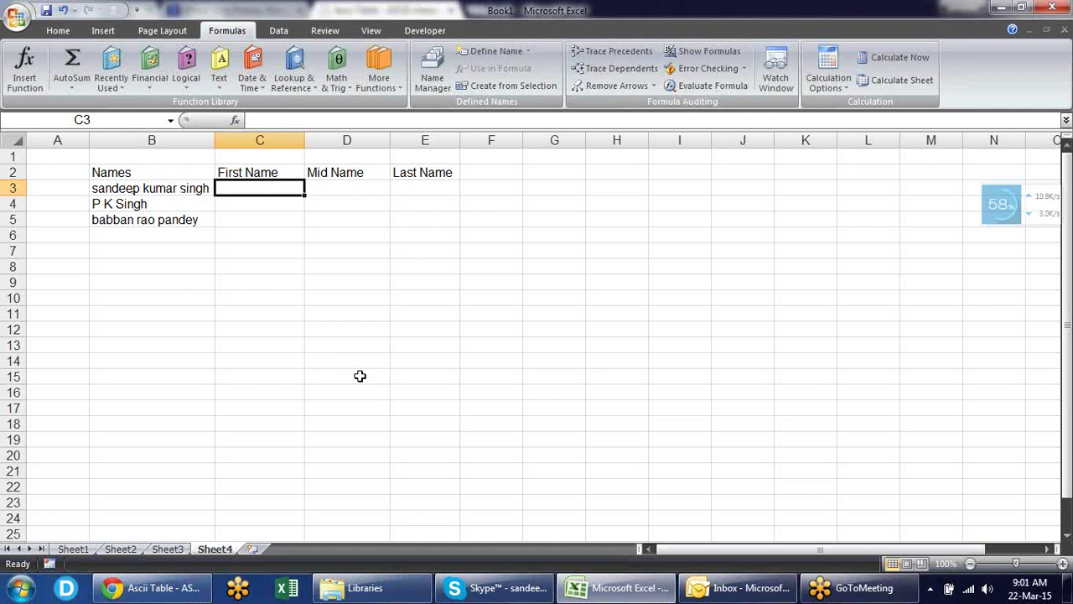
- Enter =LEFT(B3,7) in C3 to extract the seven-letter first name
type("=lef")
key("Tab")
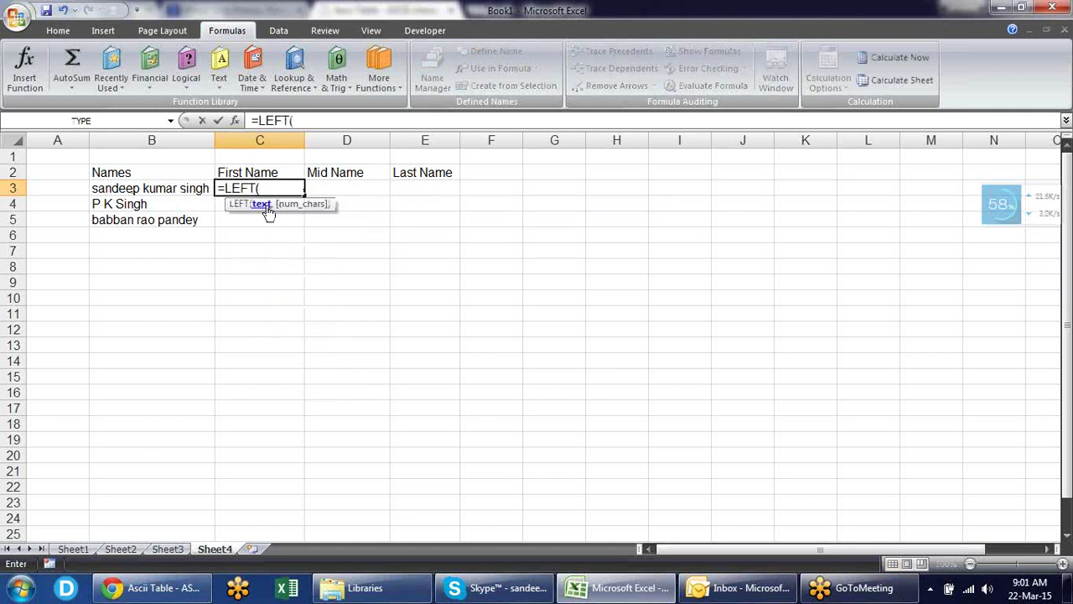
left_click(160, 188)
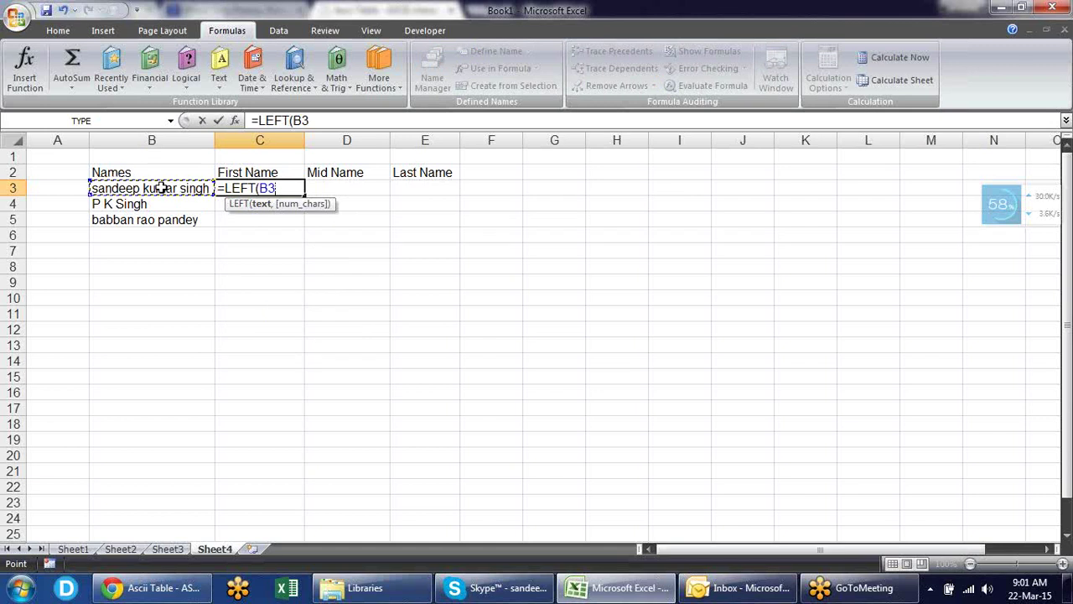
type(",")
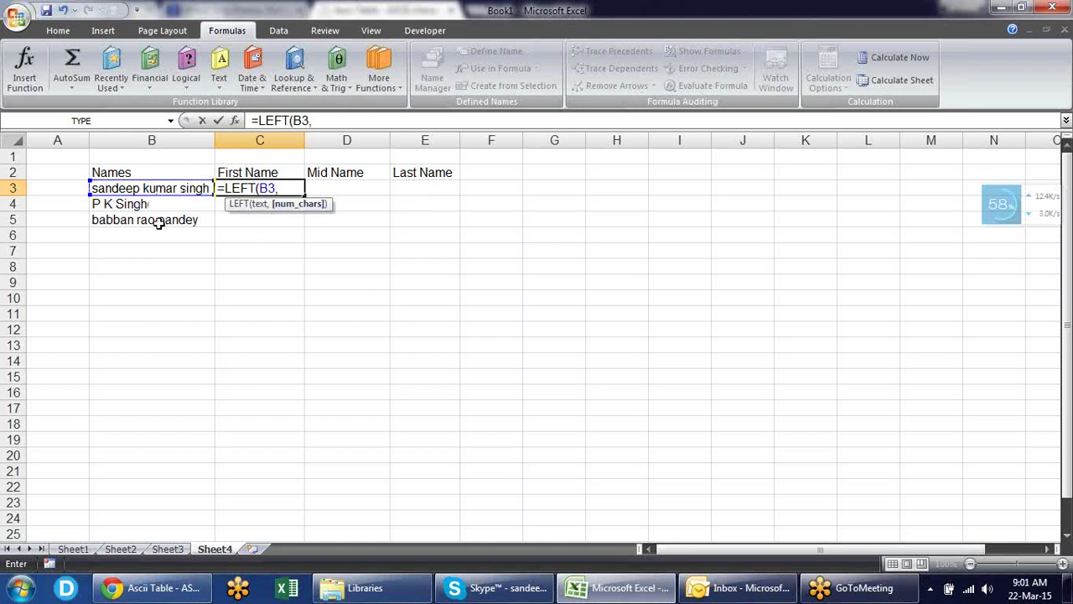
type("7)")
key("Return")
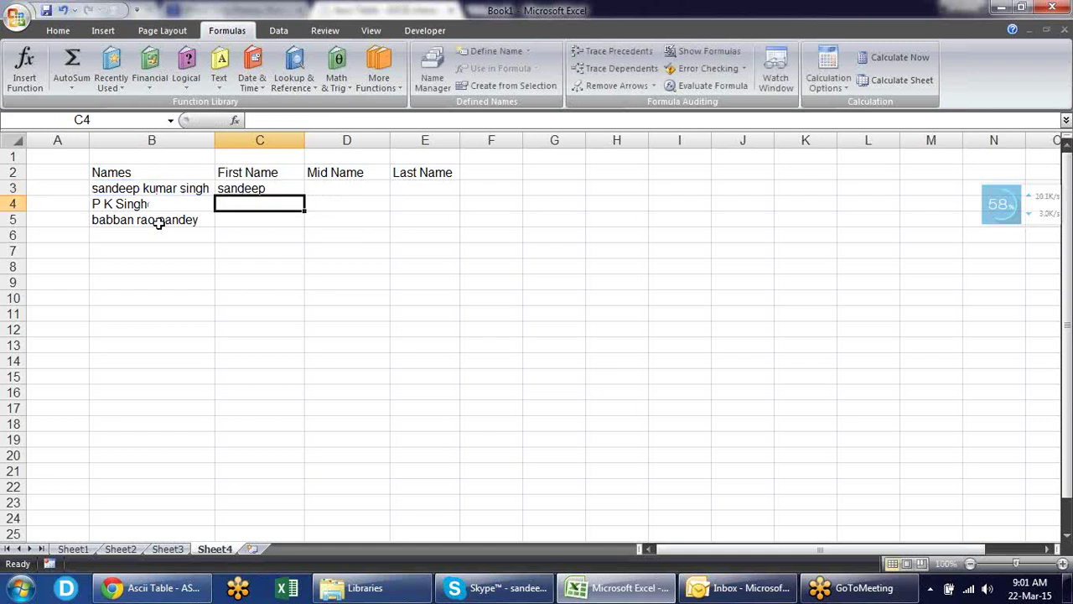
key("Up")
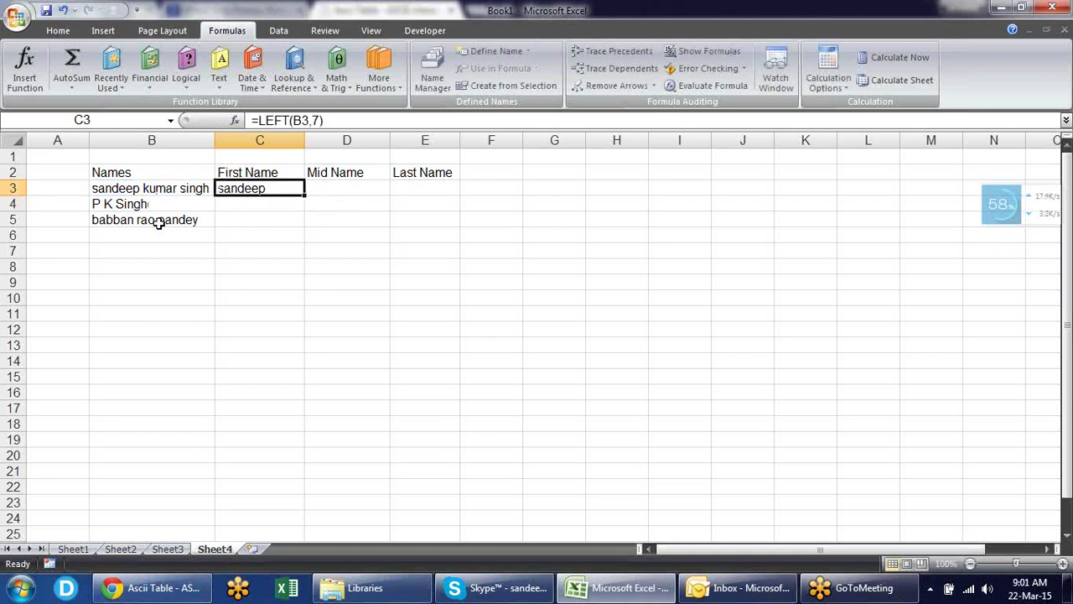
key("Right")
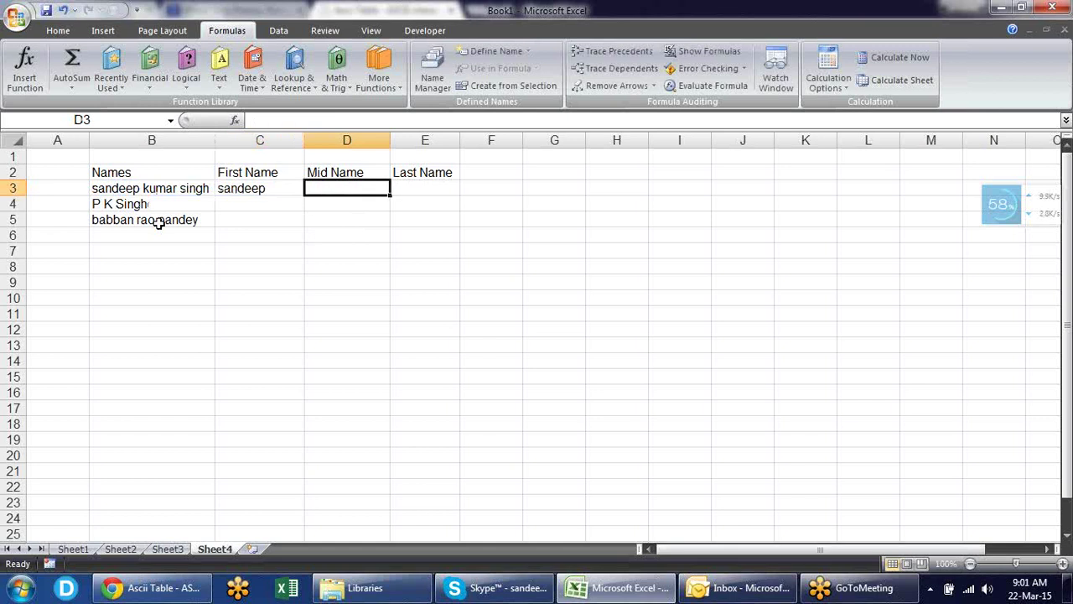
key("Right")
- Enter =RIGHT(B3,5) in E3 to extract the five-letter last name
type("=")
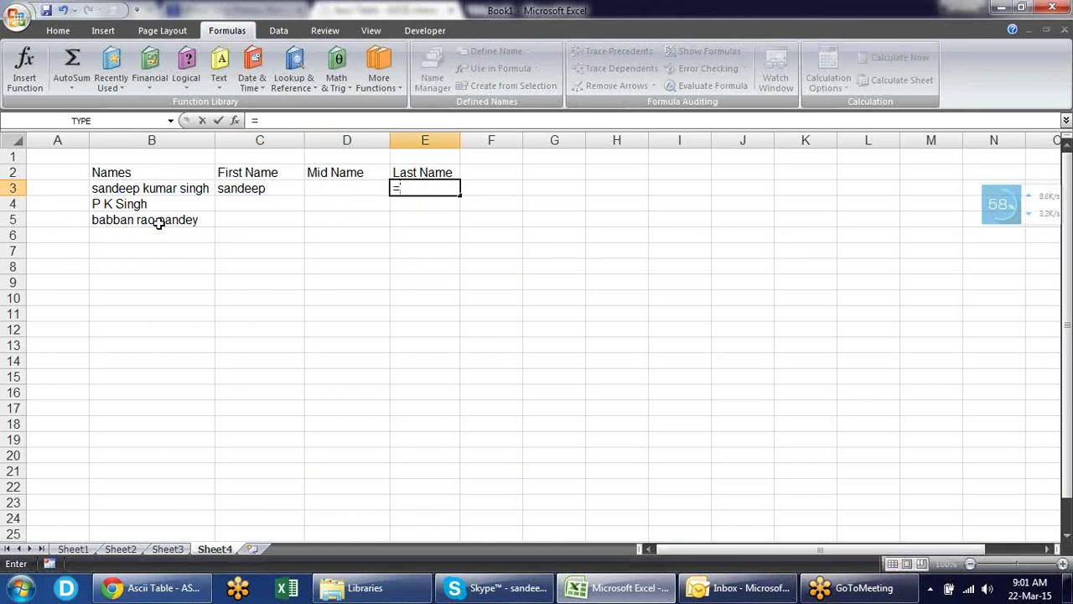
type("rig")
key("Tab")
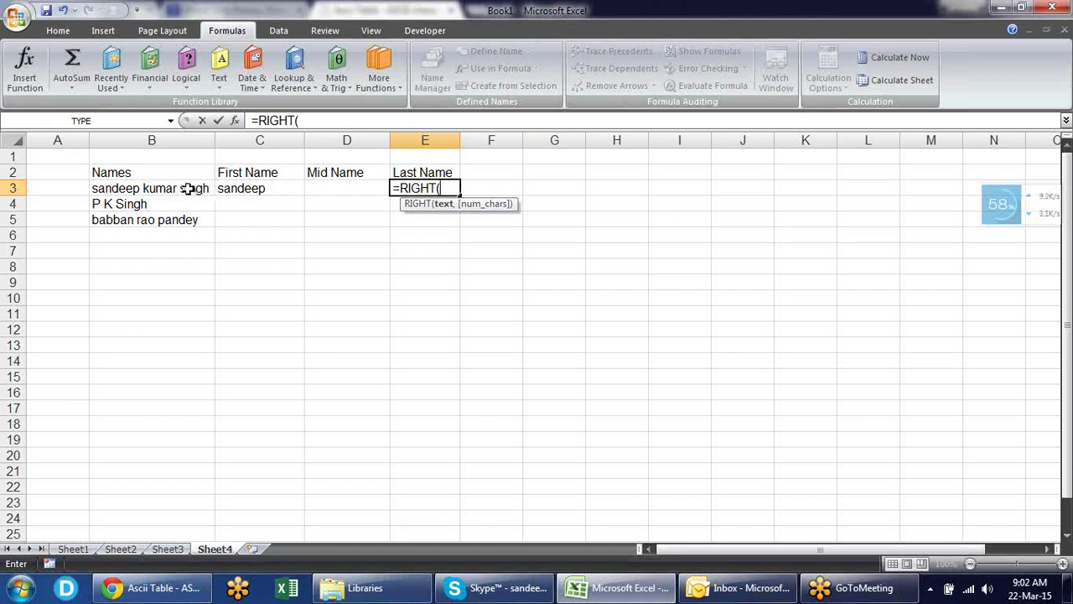
left_click(190, 189)
type(",5")
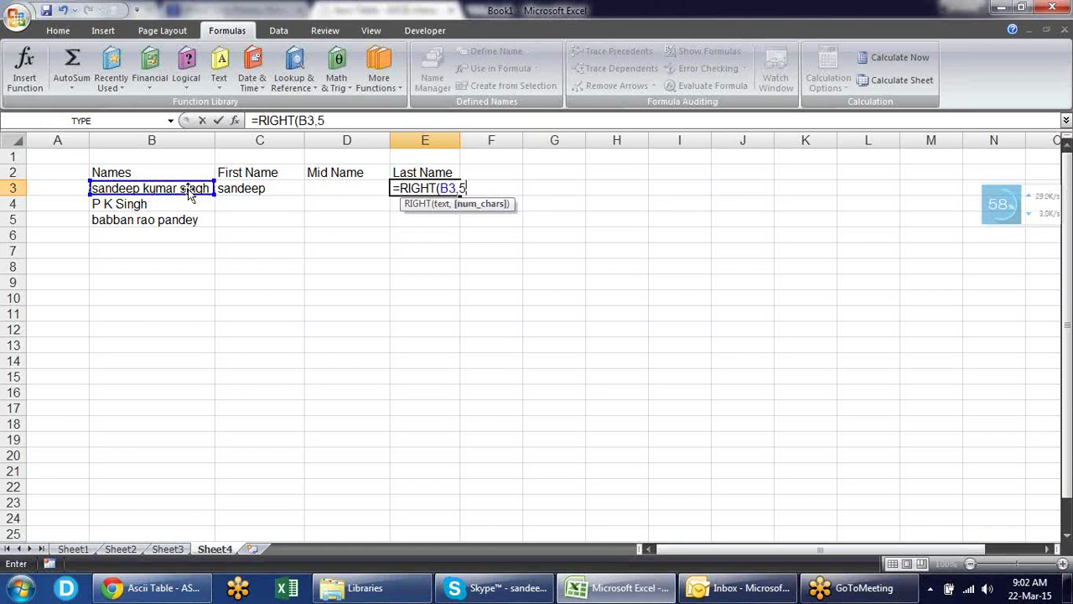
key("Return")
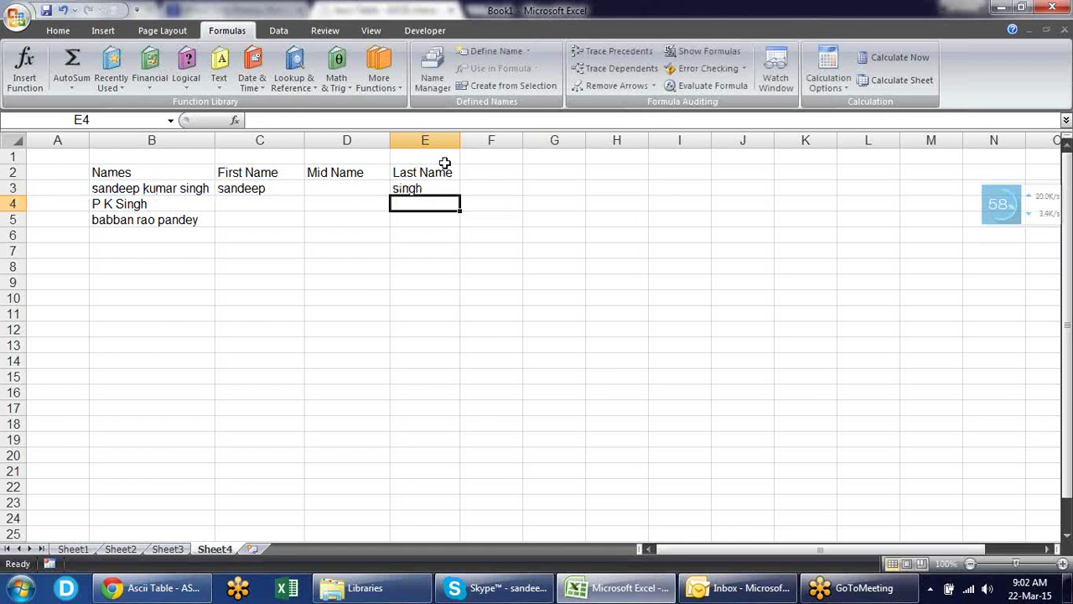
left_click(359, 186)
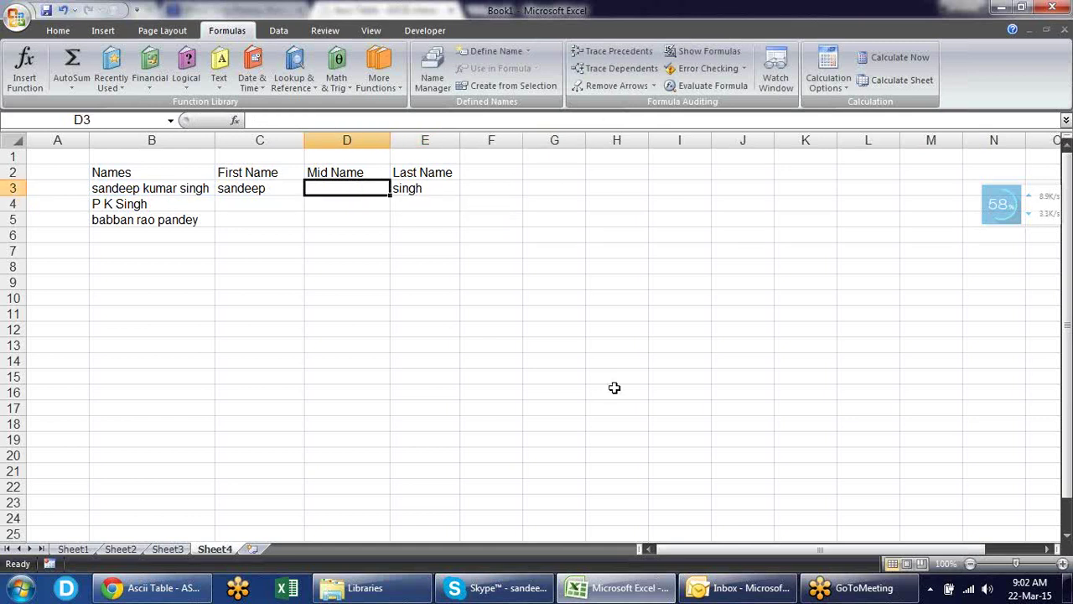
type("=")
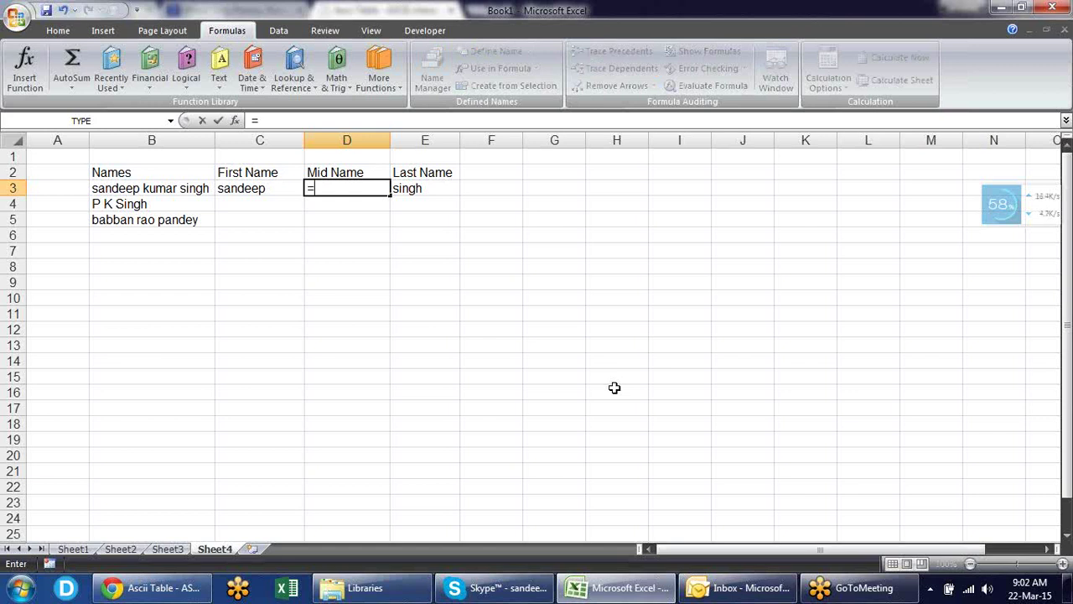
type("mi")
- Complete =MID(B3,9,5) in D3 so it returns the middle name kumar
key("Tab")
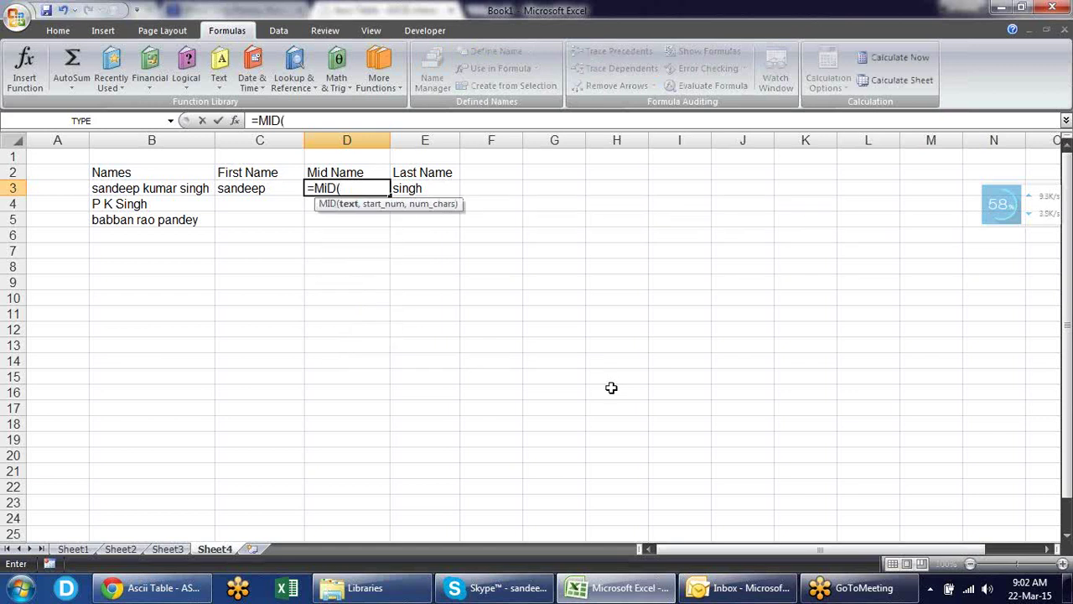
left_click(205, 188)
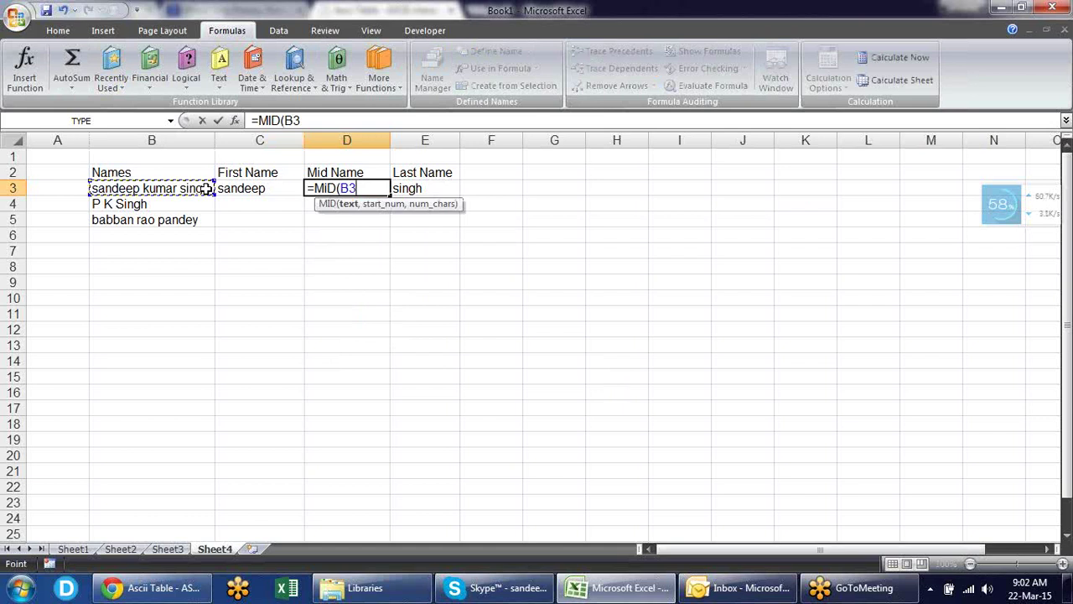
type(",")
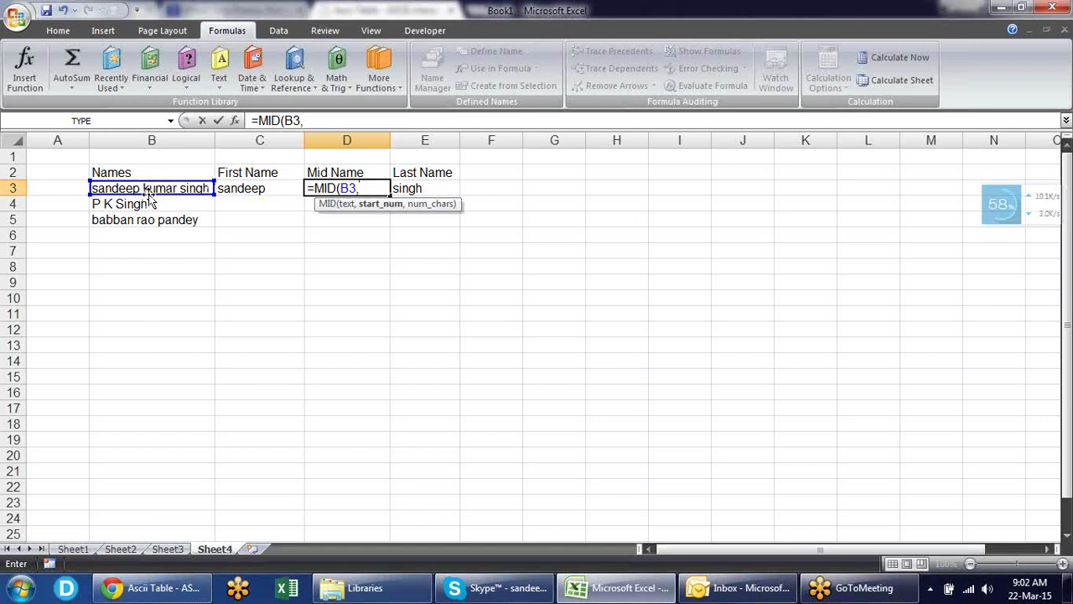
type("9,")
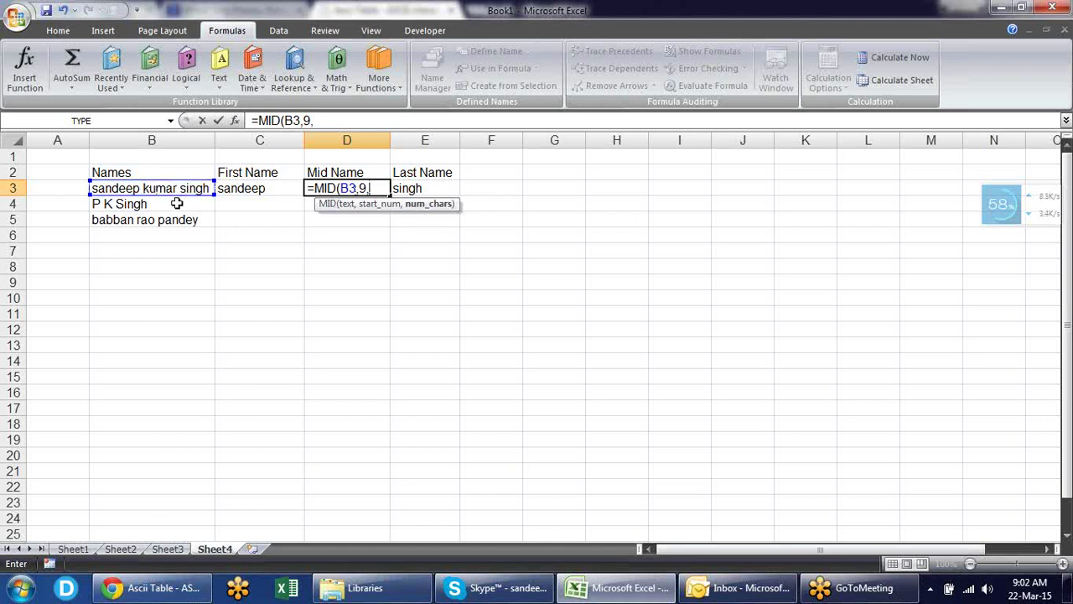
type("5)")
key("Return")
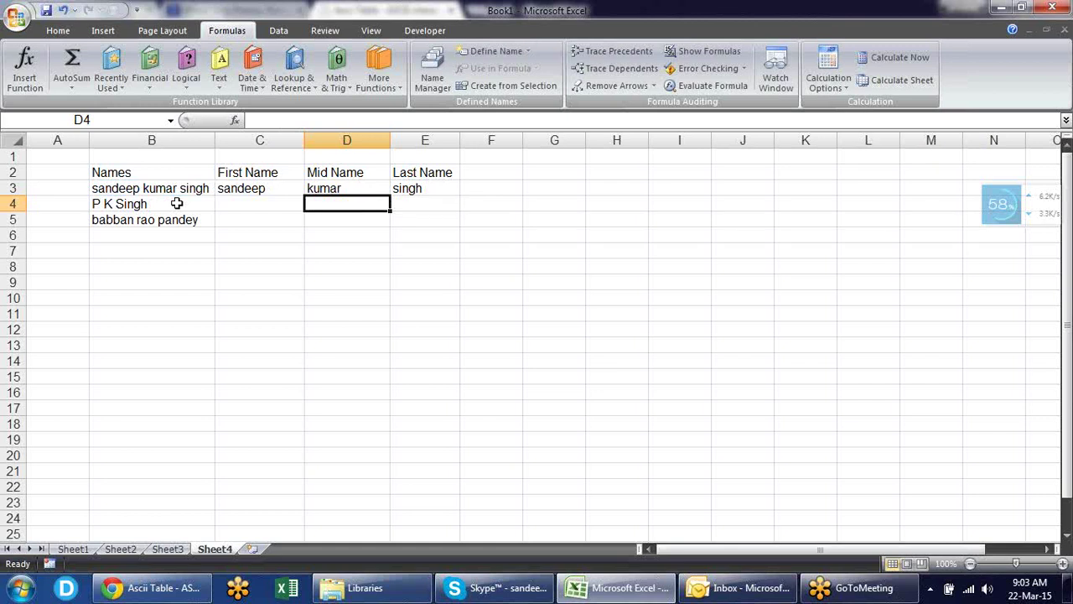
key("Left")
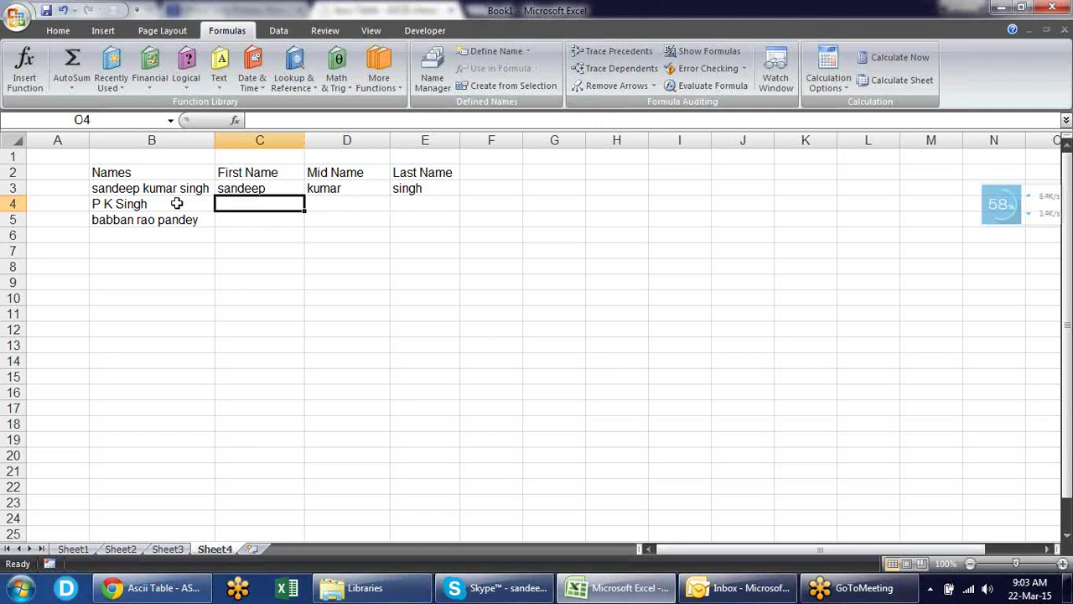
- Fill C4:E4 with the row 3 name formulas using Ctrl+D
key("shift+Right")
key("shift+Right")
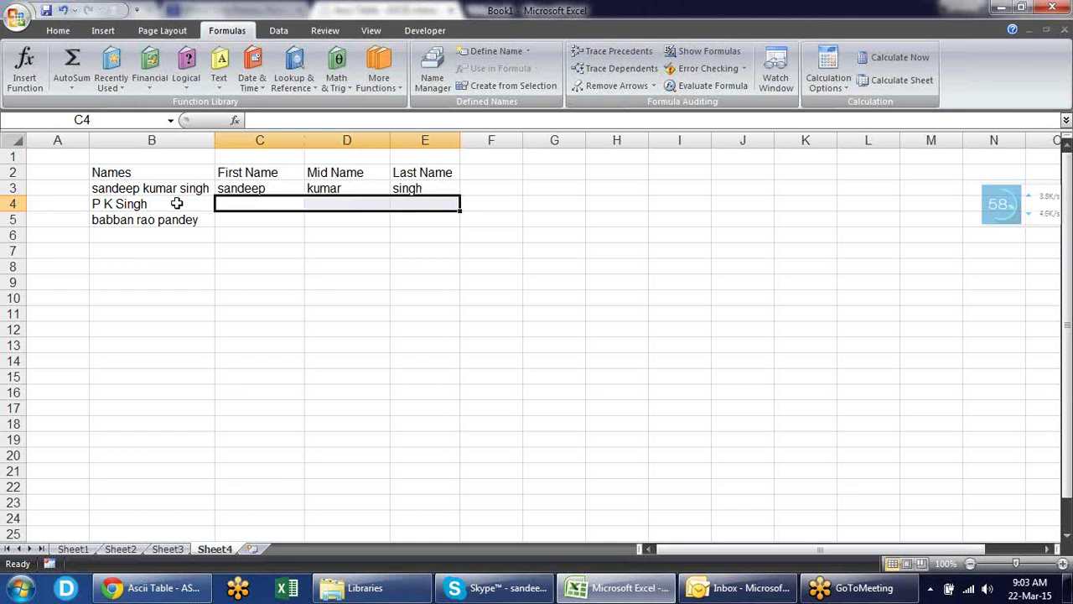
key("ctrl+d")
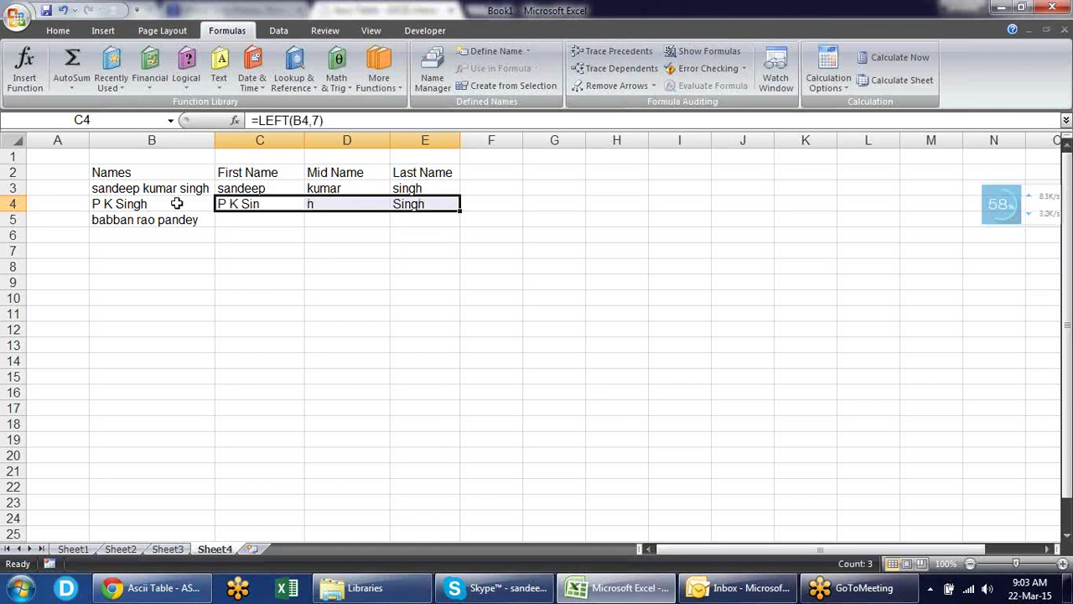
left_click(294, 240)
- Review the LEFT formula in C4 and MID formula in D4, which give P K Sin and h
left_click(268, 206)
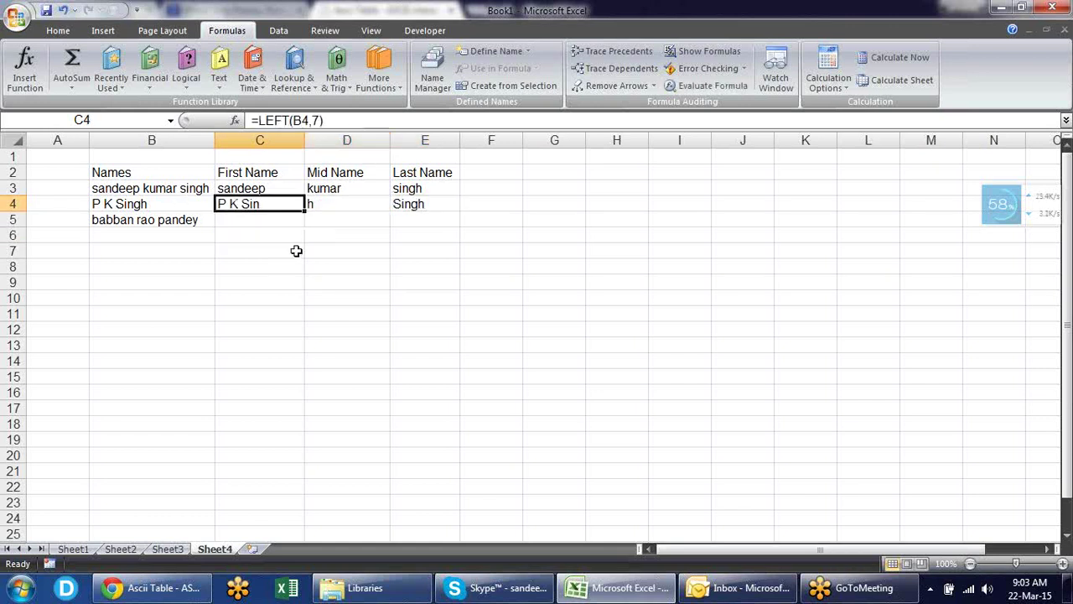
double_click(287, 204)
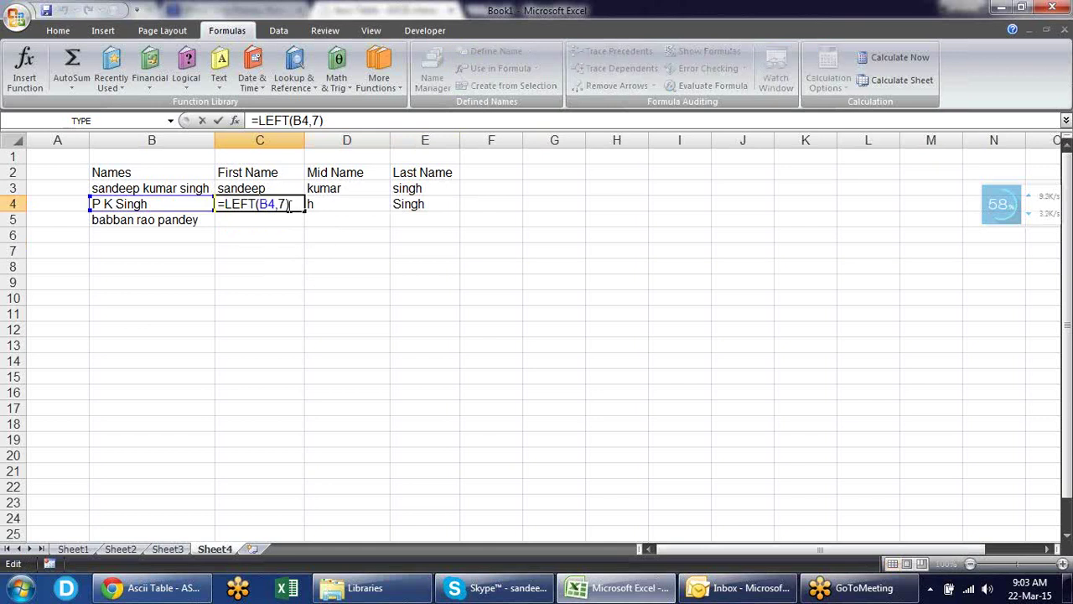
key("Escape")
left_click(344, 203)
double_click(344, 204)
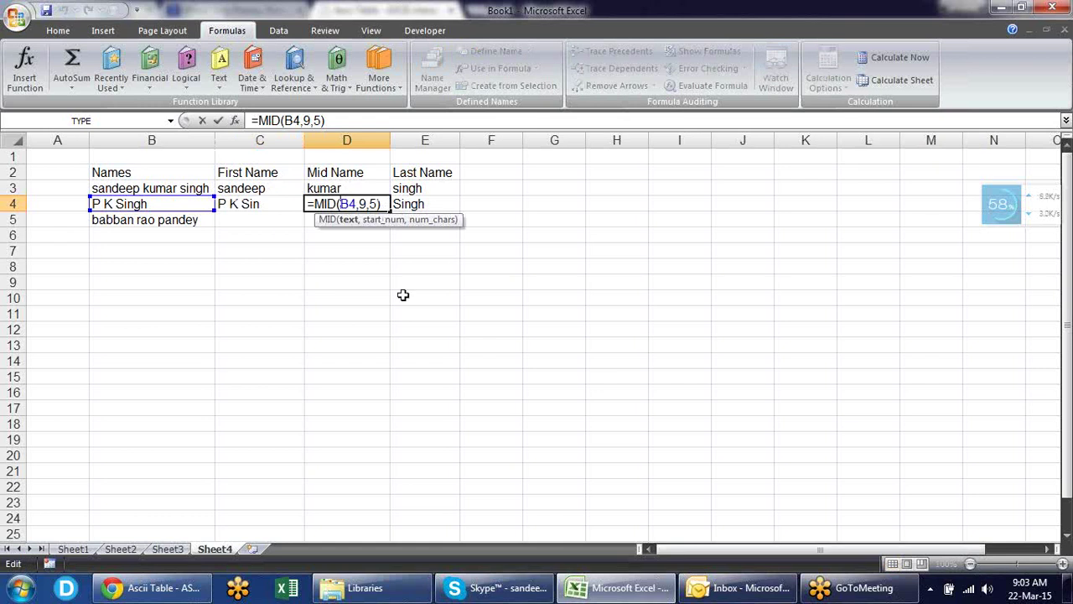
key("ctrl+Return")
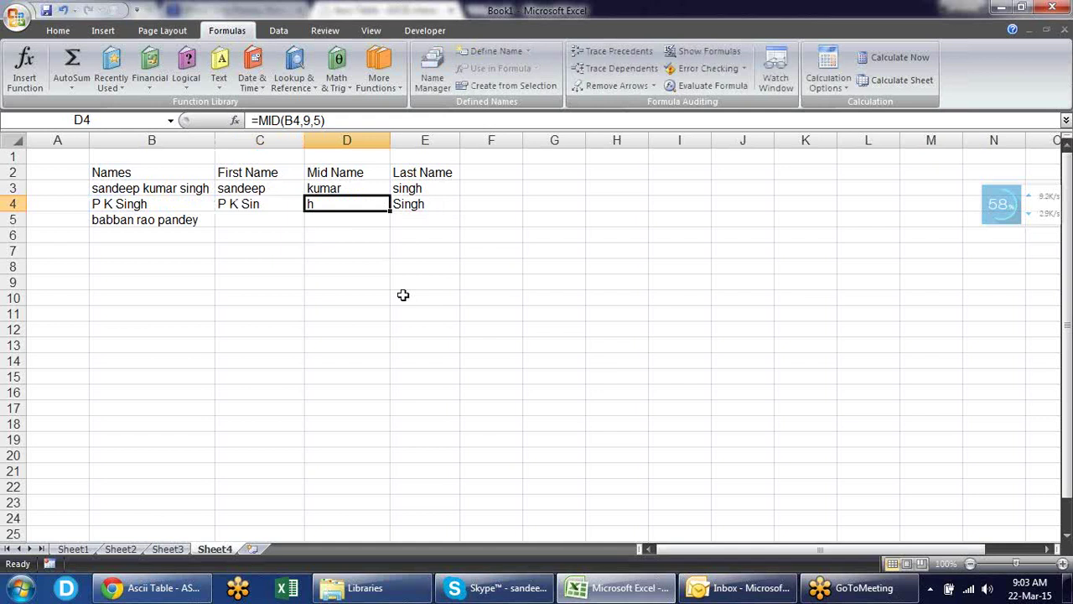
key("Left")
key("Right")
key("Right")
key("Right")
key("Right")
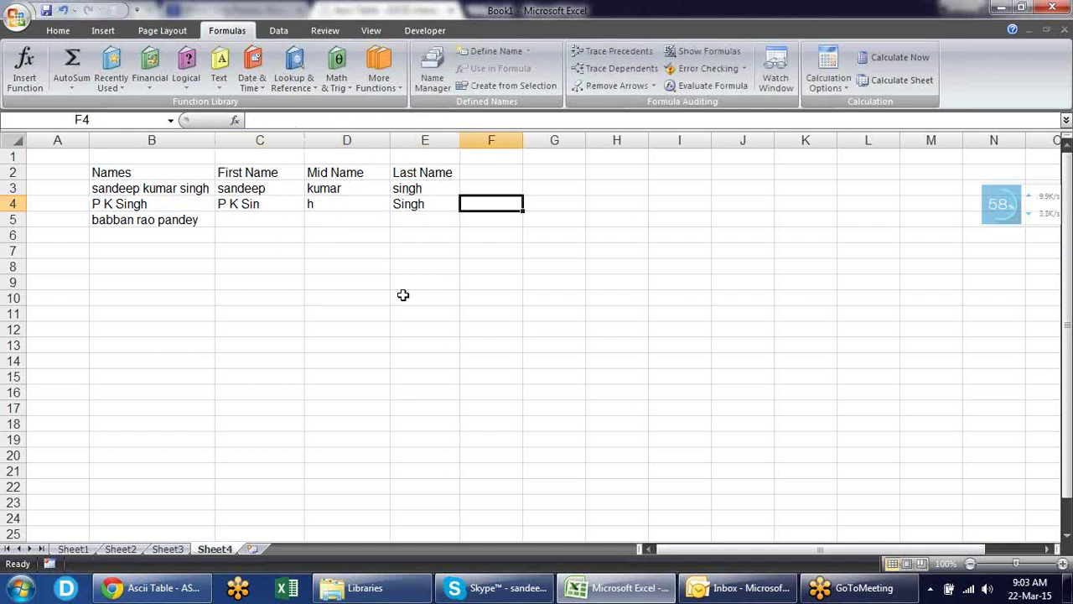
- Enter helper headings First Space in G3, second Space in H3 and Len4 in I3
key("Up")
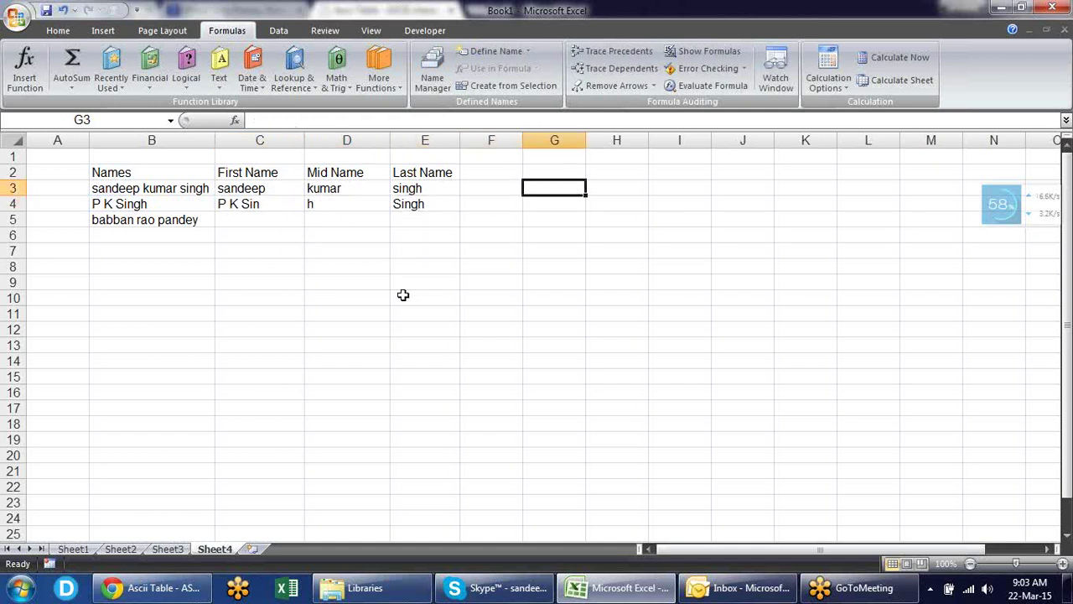
type("First")
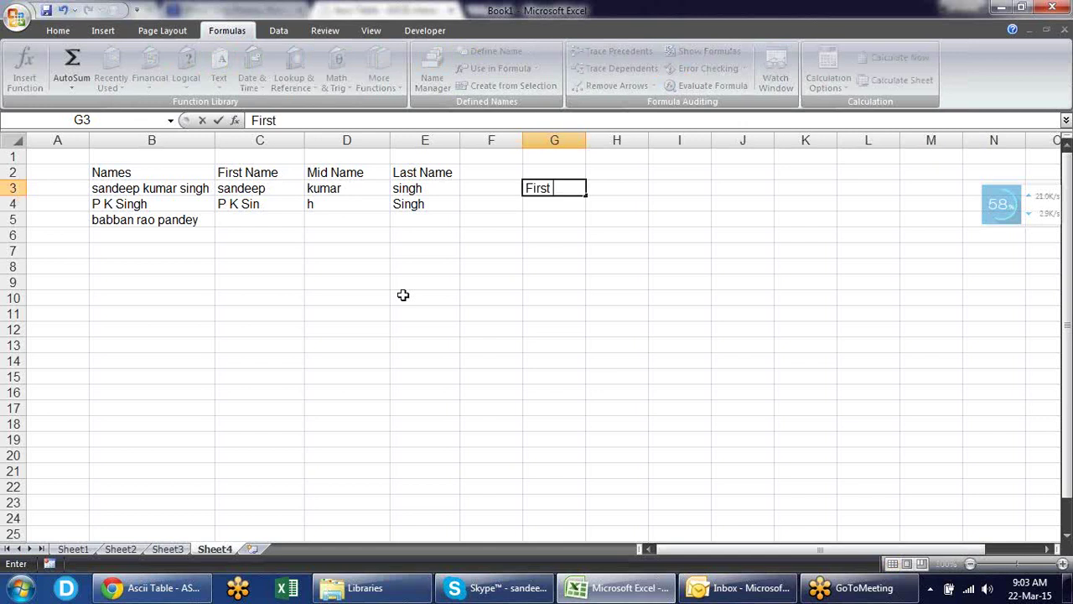
type(" Space")
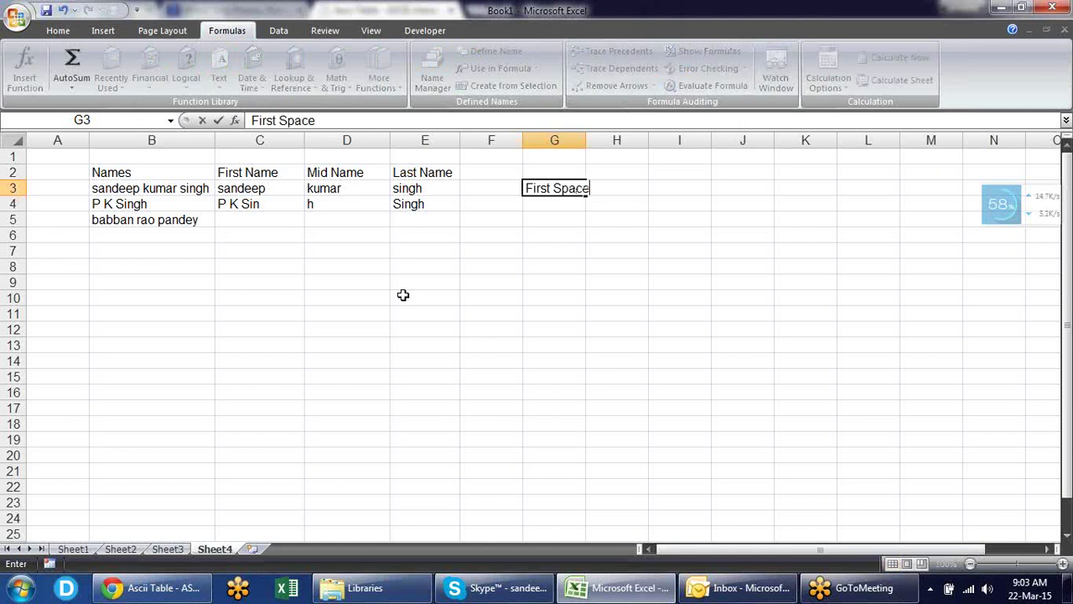
key("Return")
key("Up")
key("Right")
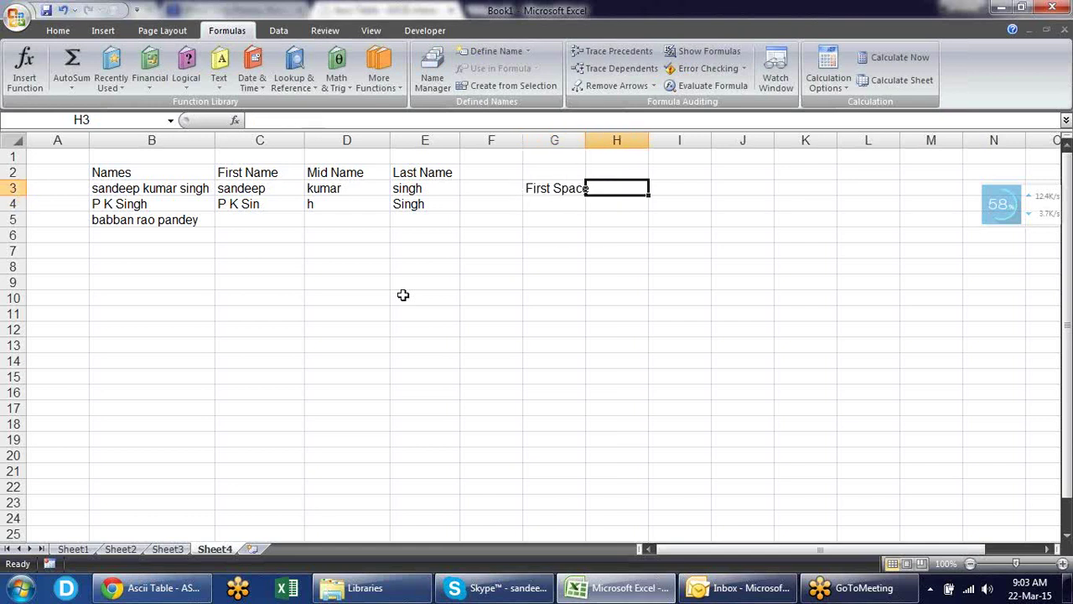
type("sec")
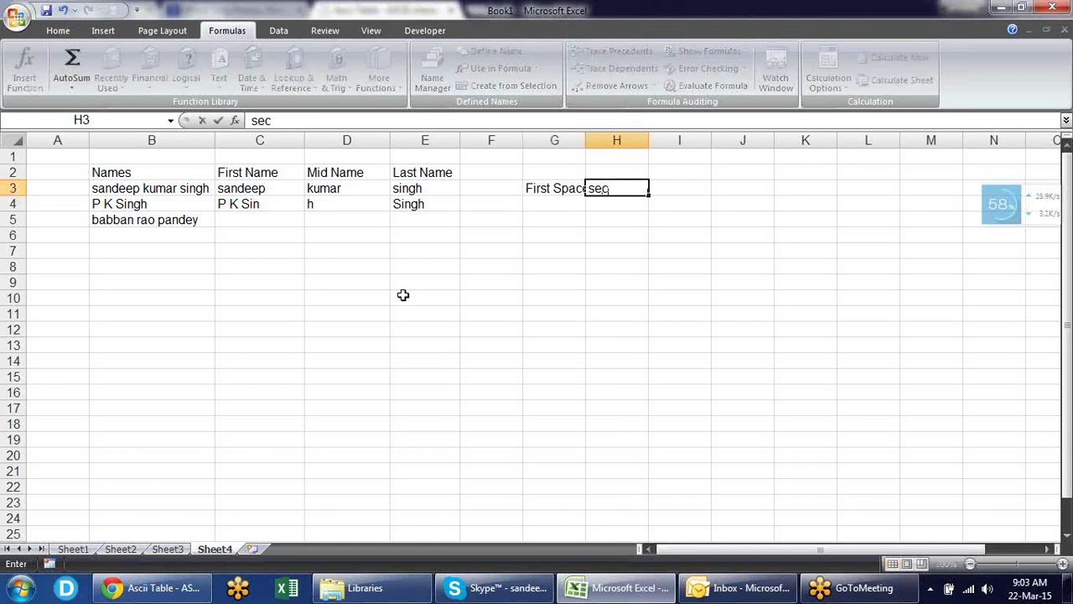
type("ond Space")
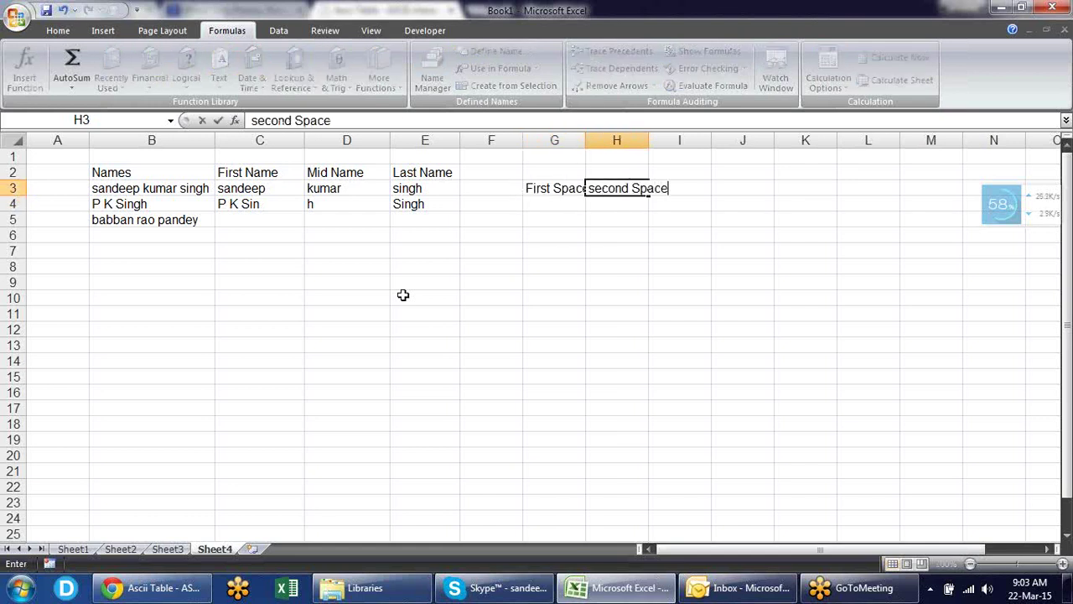
key("Return")
key("Right")
key("Up")
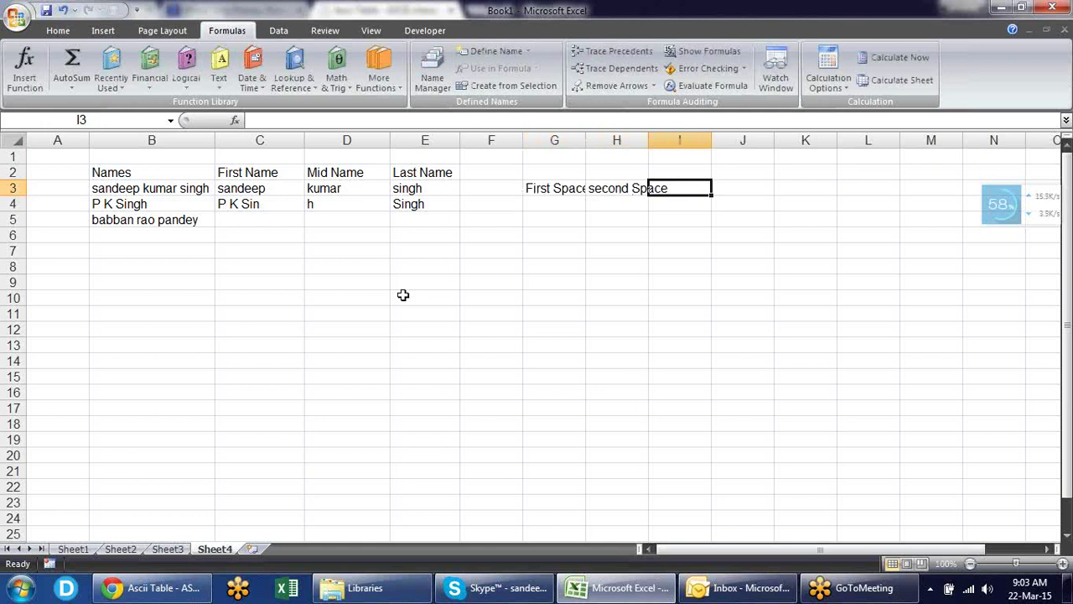
type("Len4")
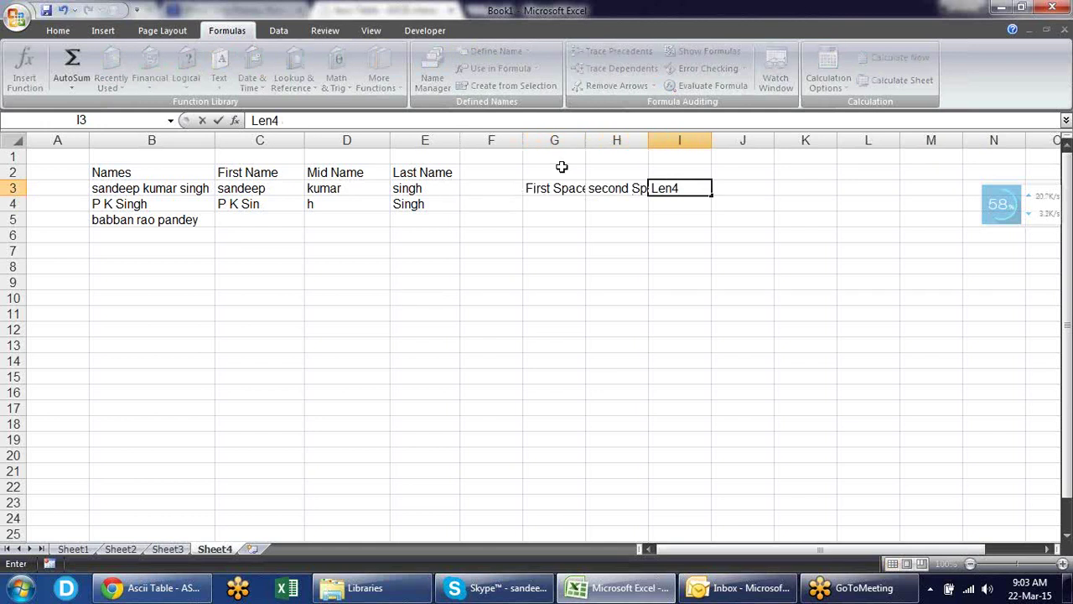
left_click(602, 140)
- Widen columns G to I to fit and correct the I3 heading from Len4 to Len
left_click_drag(585, 140, 611, 140)
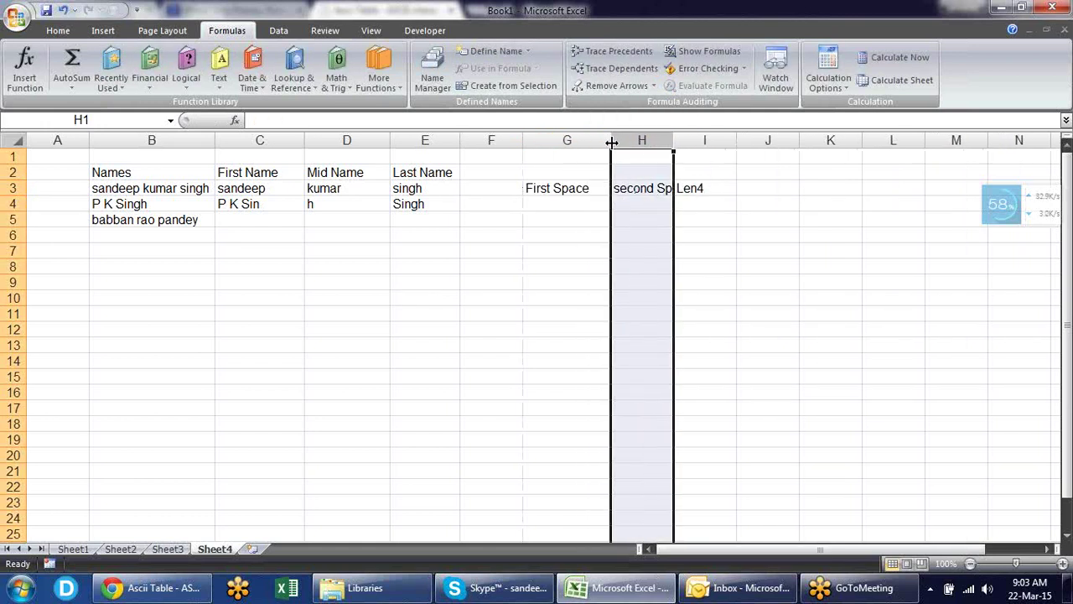
double_click(677, 140)
left_click_drag(754, 140, 768, 140)
left_click(744, 188)
double_click(744, 186)
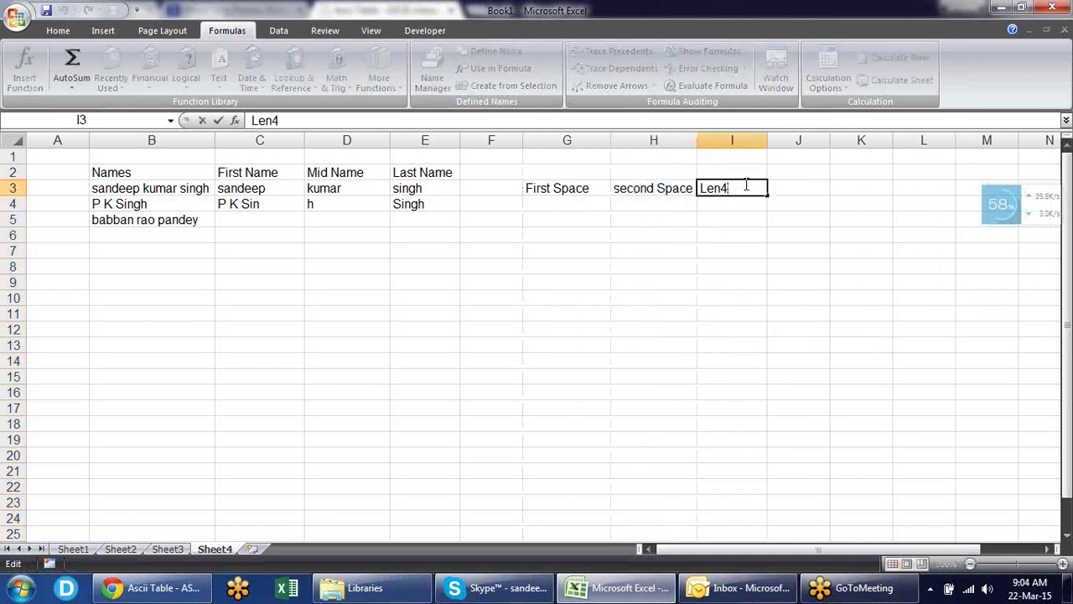
key("BackSpace")
key("Return")
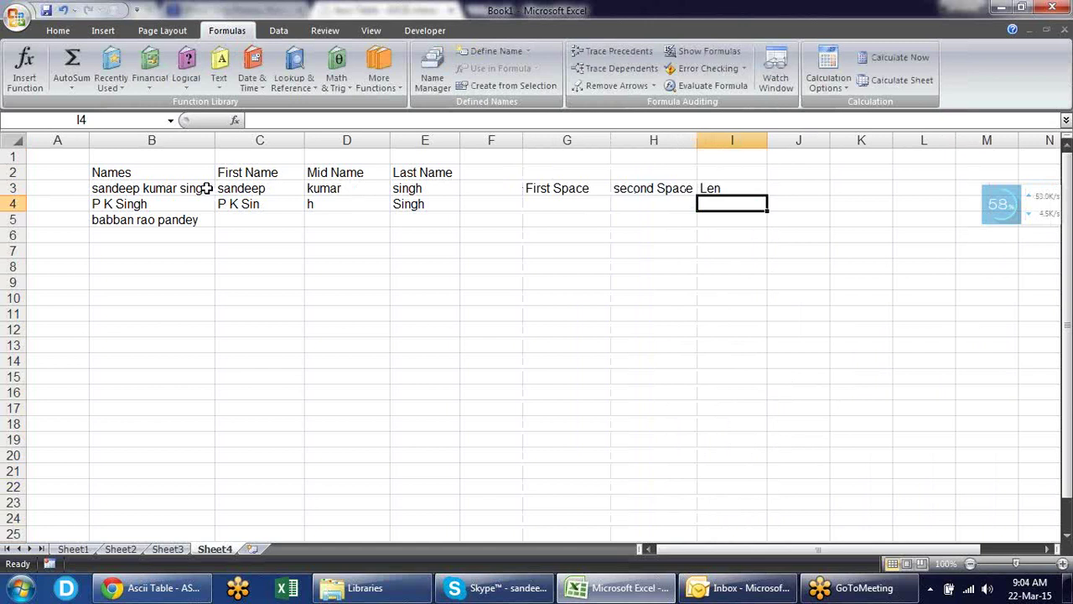
left_click(181, 203)
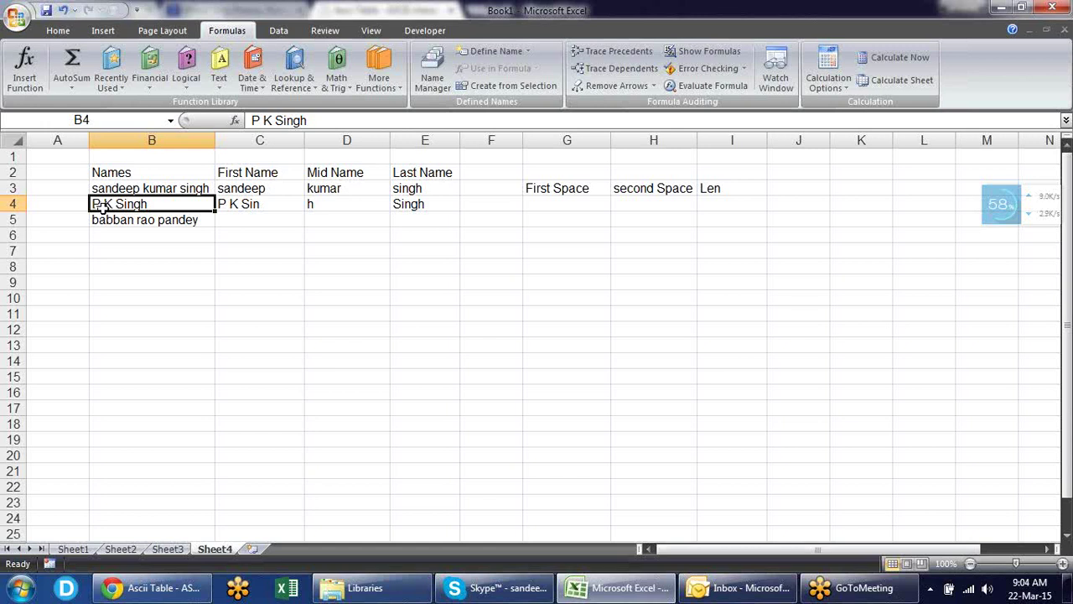
left_click(240, 208)
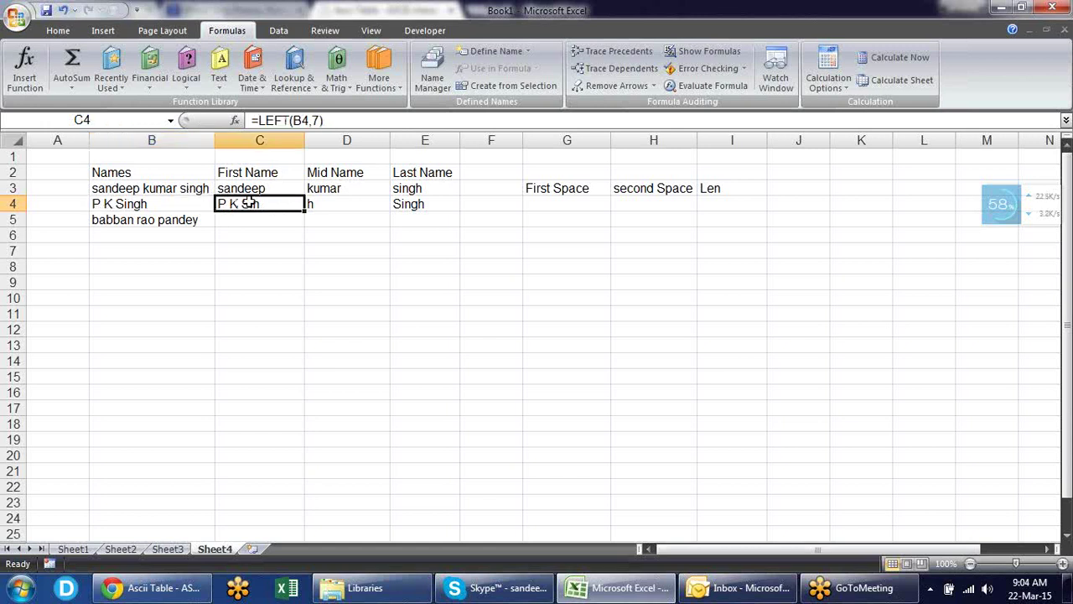
double_click(294, 203)
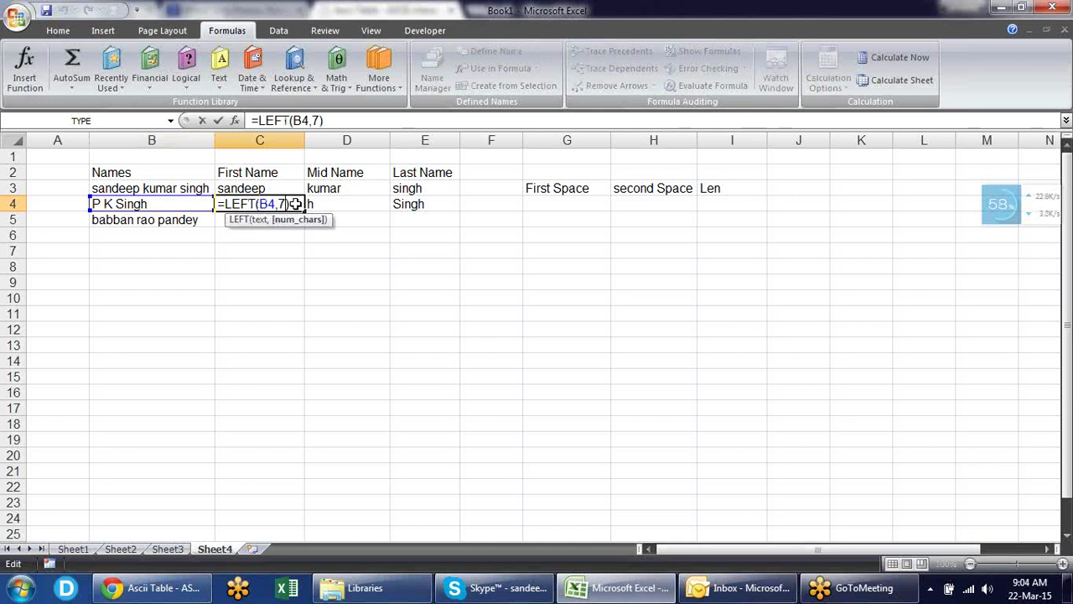
key("Return")
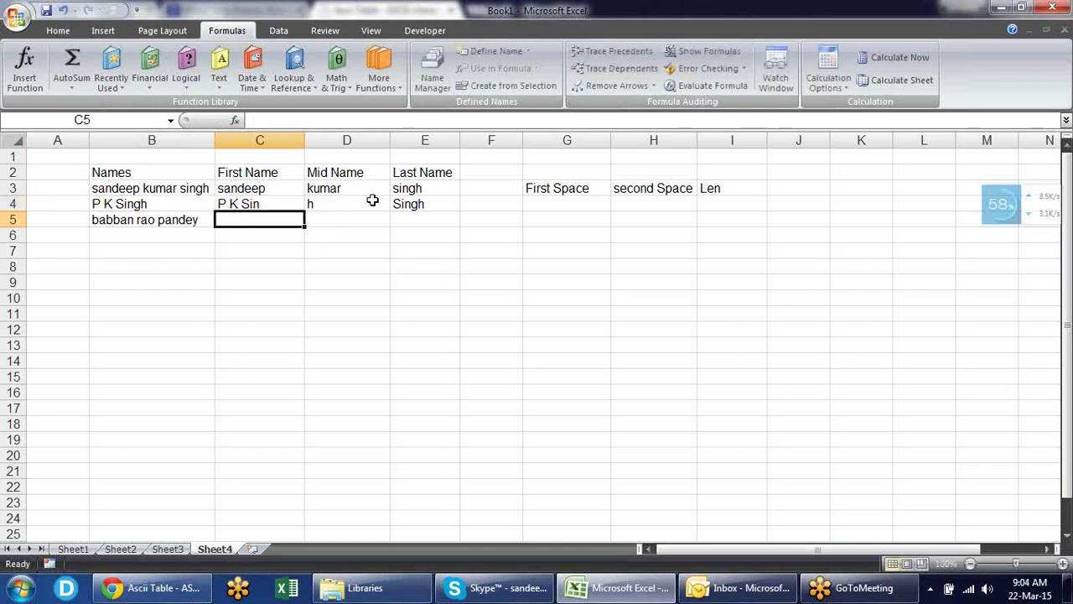
key("Up")
key("Up")
key("Right")
key("Right")
key("Right")
key("Right")
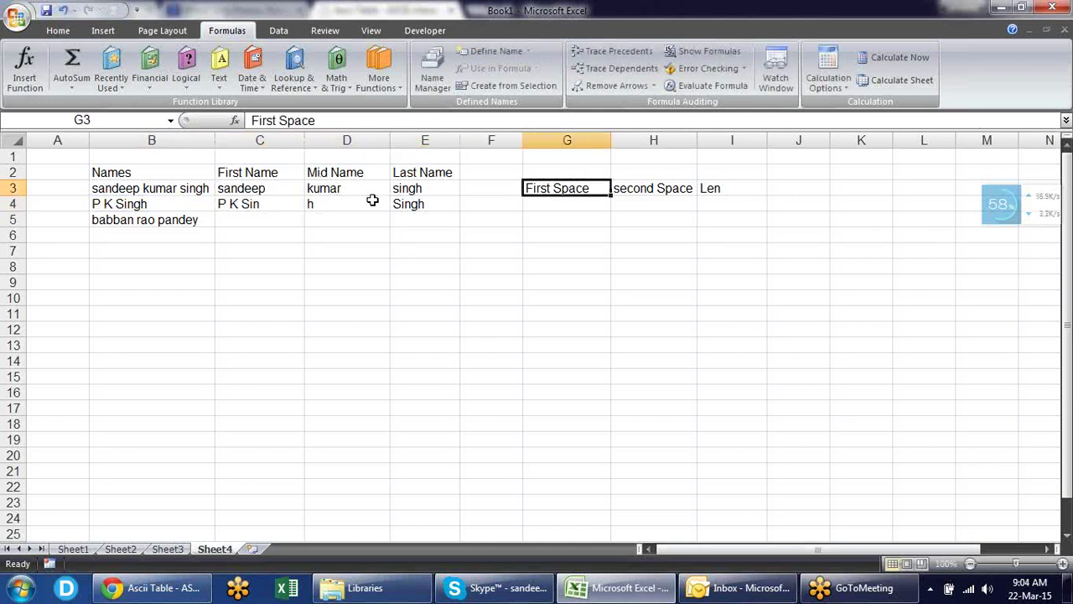
- Enter =FIND(" ",B4) in G4 to locate the first space, returning 2
key("Down")
type("=find")
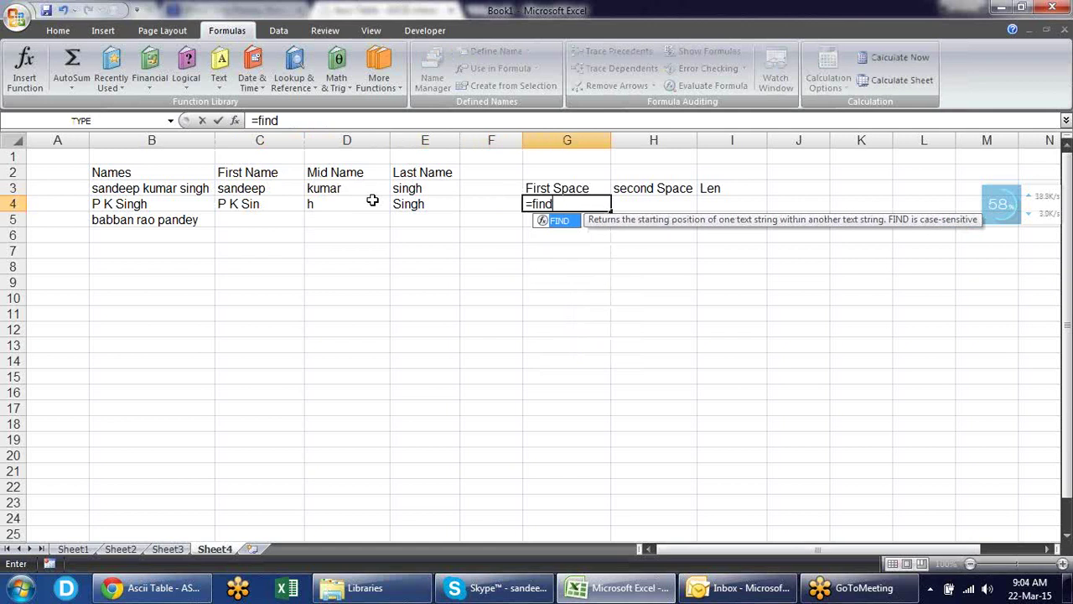
key("Tab")
type("\"")
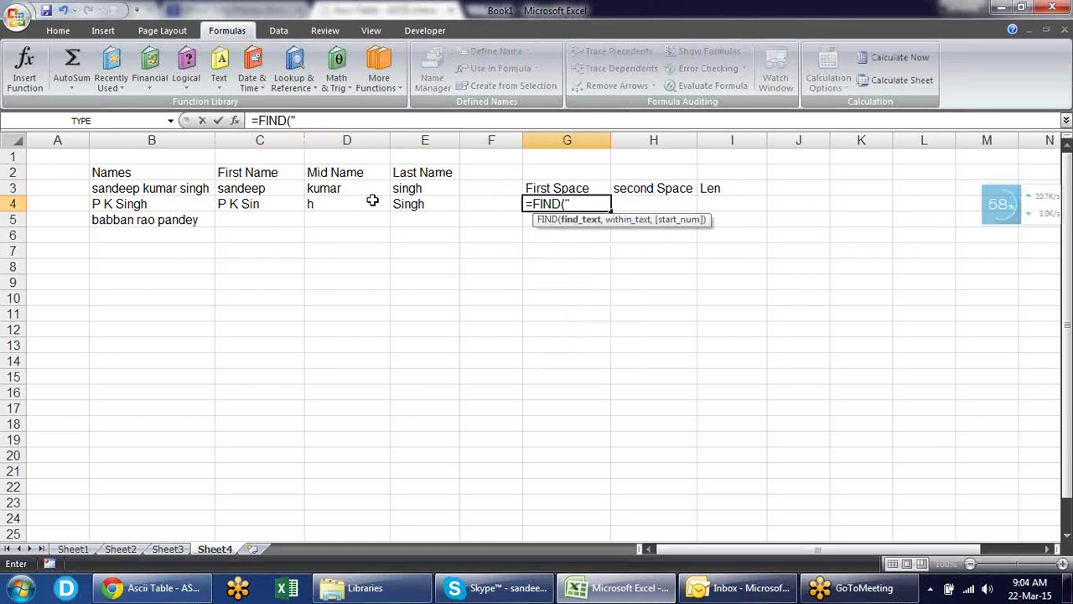
type(" \",")
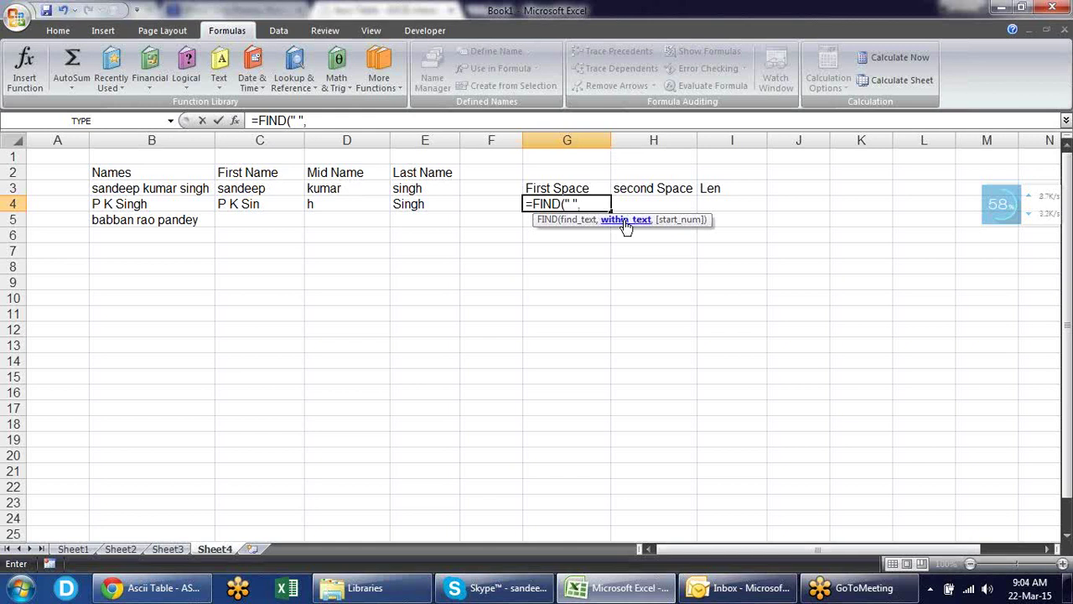
left_click(145, 204)
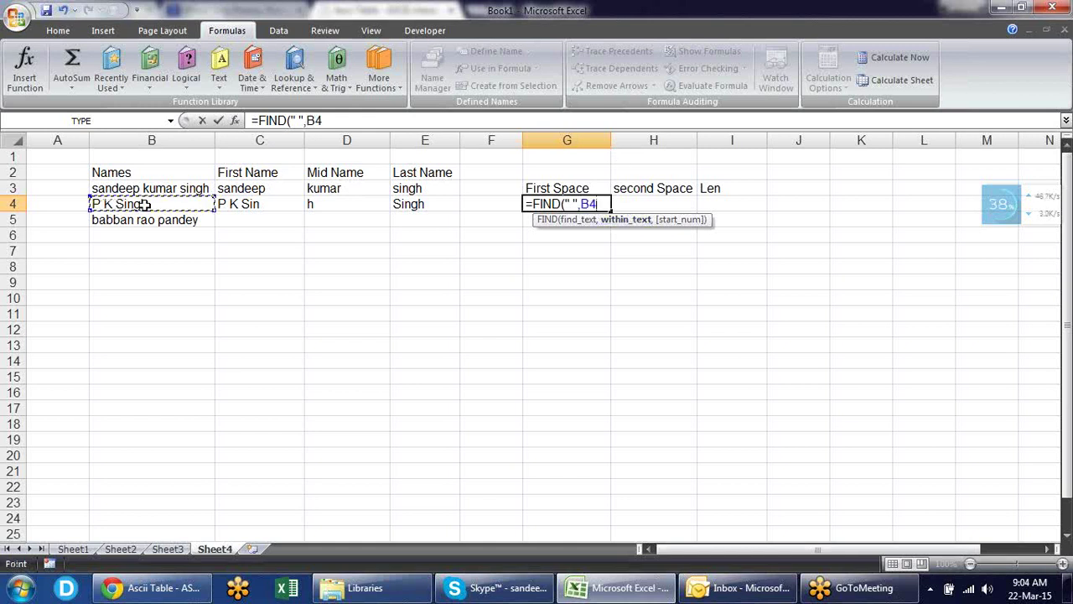
key("Return")
- Fill the FIND formula down to G5, returning 7, and compare both formulas
left_click(145, 204)
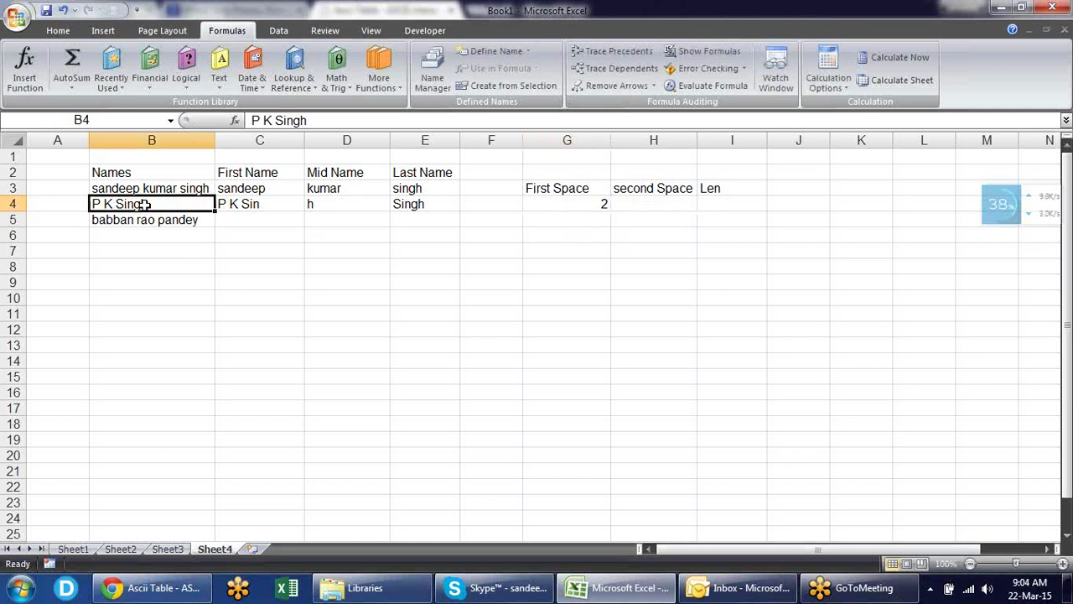
key("Right")
key("Right")
key("Right")
key("Right")
key("Right")
key("Down")
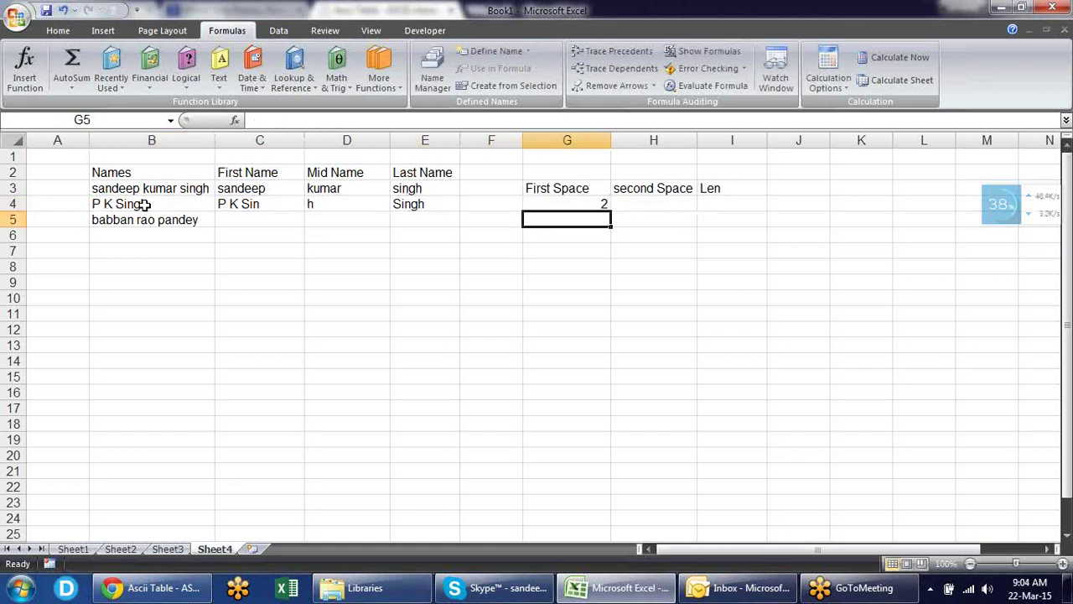
key("ctrl+d")
key("Up")
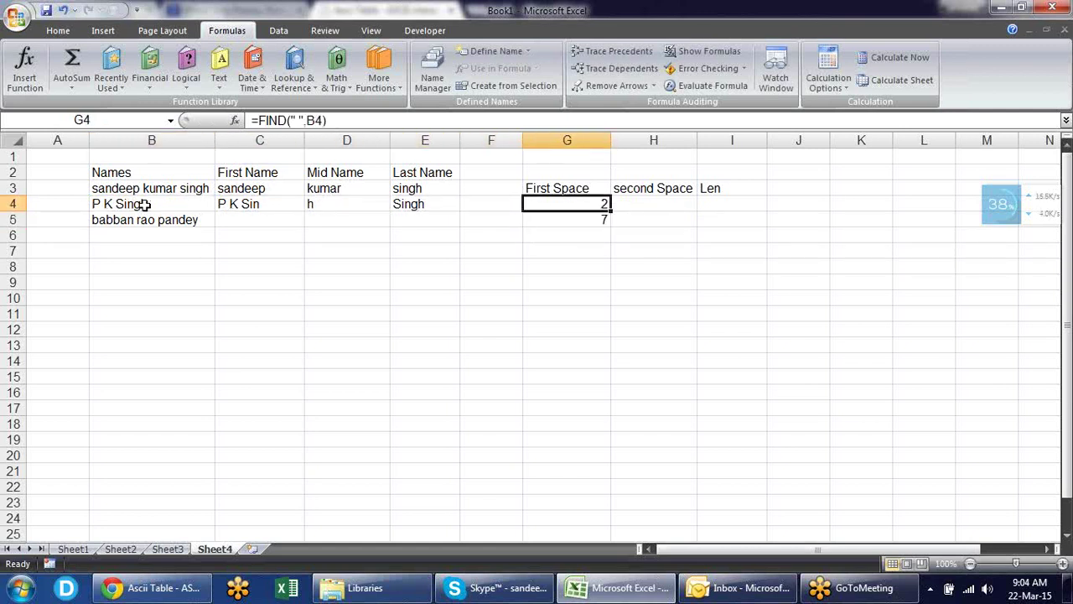
key("Down")
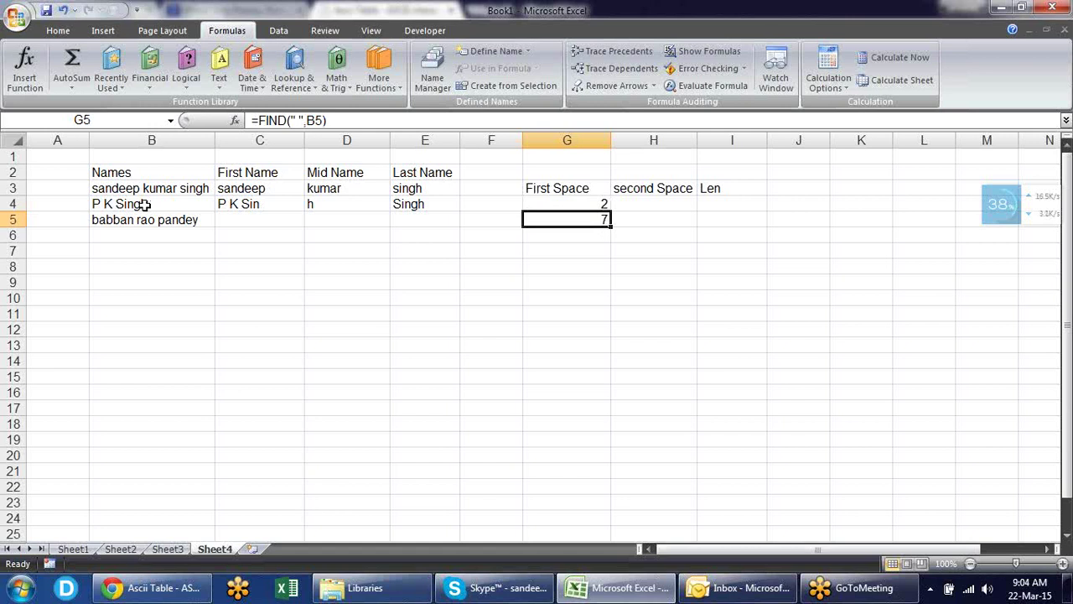
key("Up")
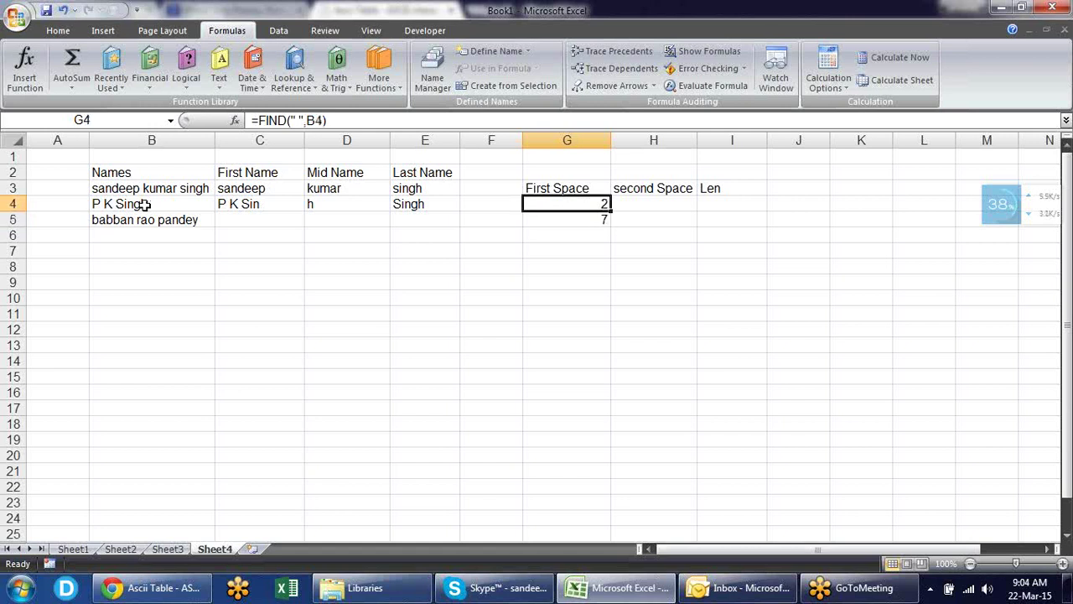
key("Down")
key("Up")
- Enter =FIND(" ",B4,G4+1) in H4 to find the second space, returning 4
key("Right")
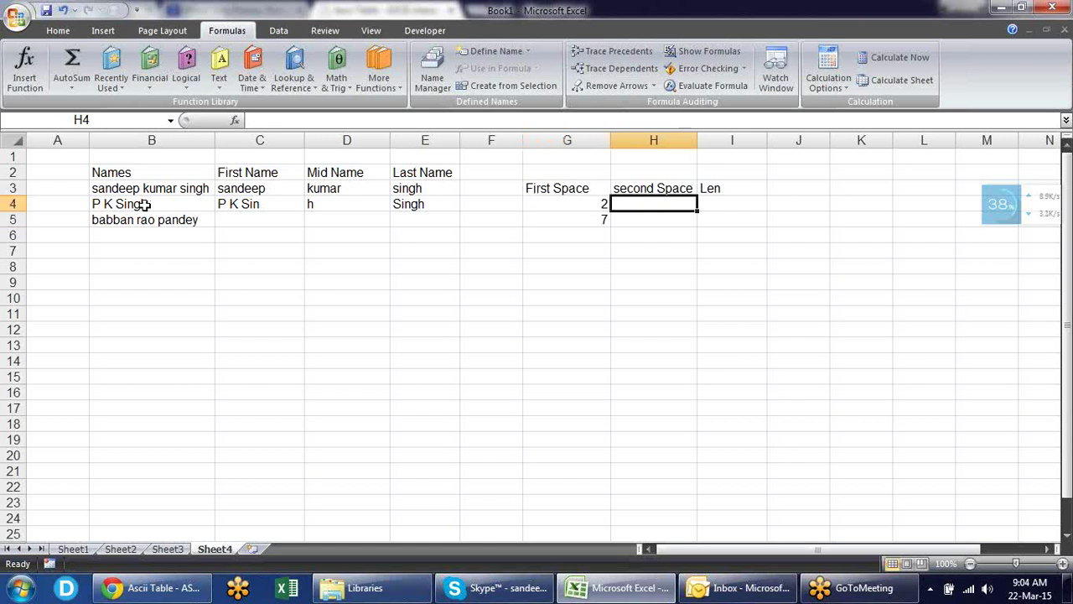
type("=find")
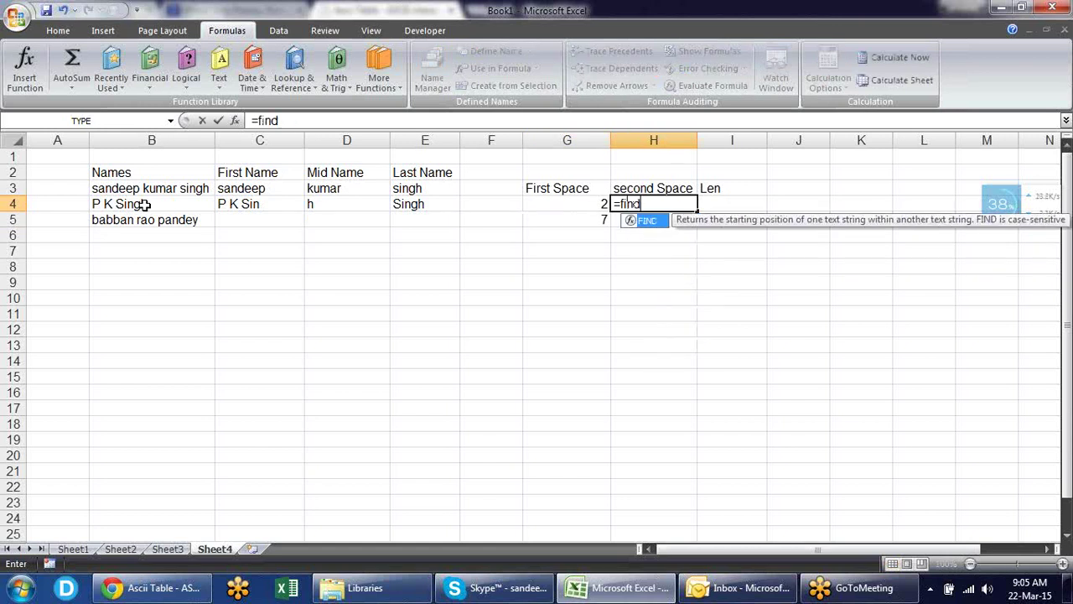
key("Tab")
type("\" \",")
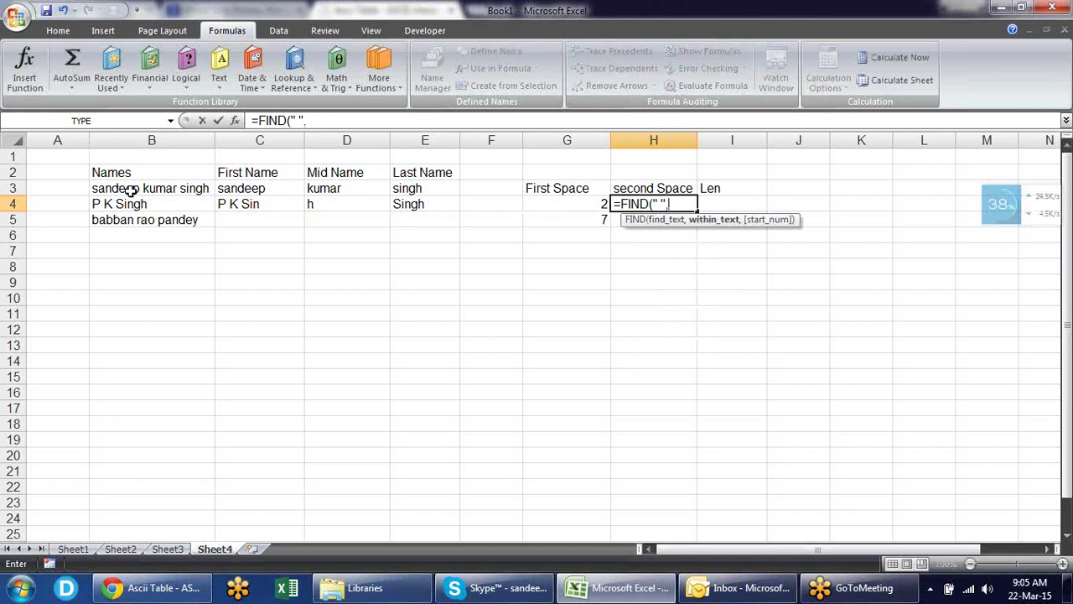
left_click(142, 205)
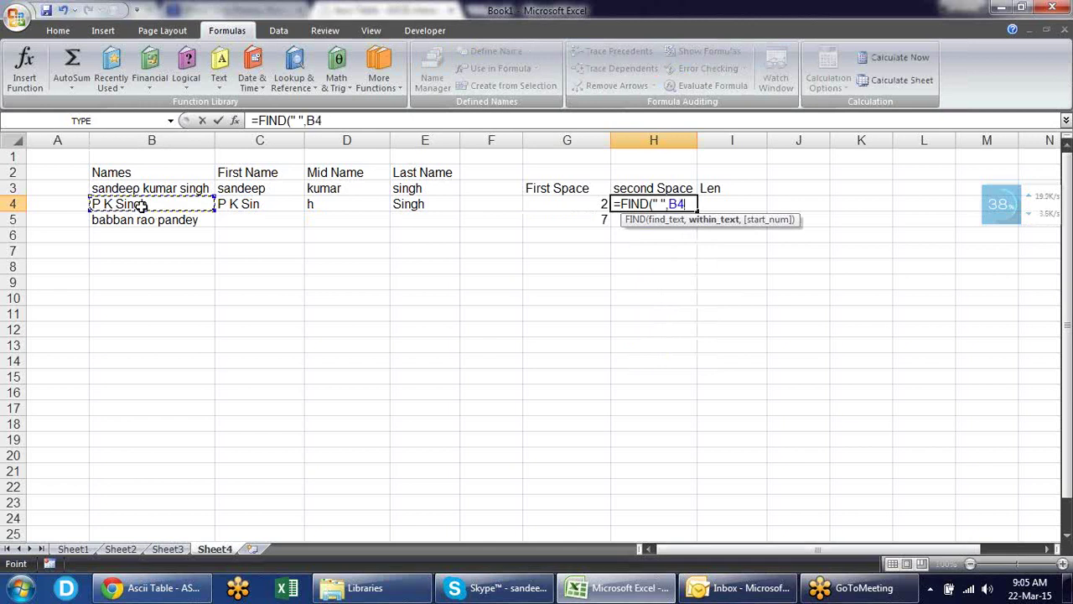
type(",")
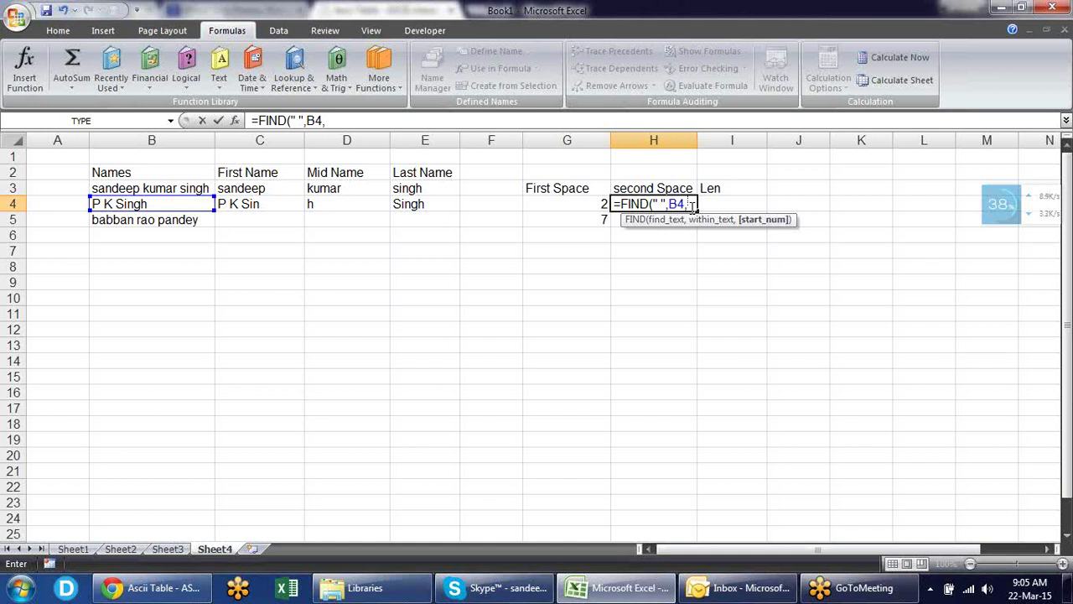
left_click(601, 203)
type("+1")
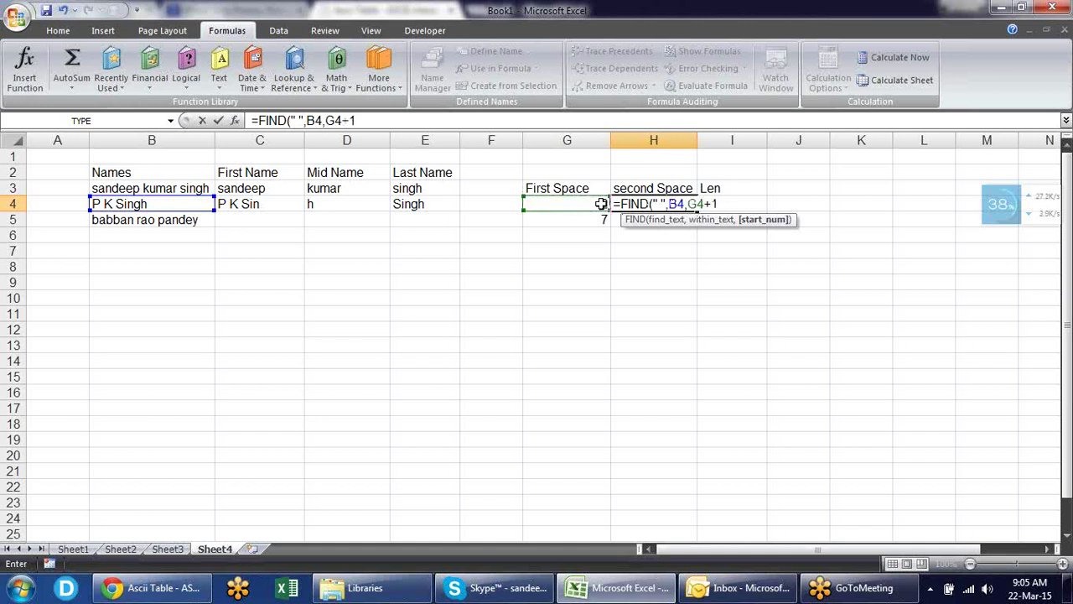
type(")")
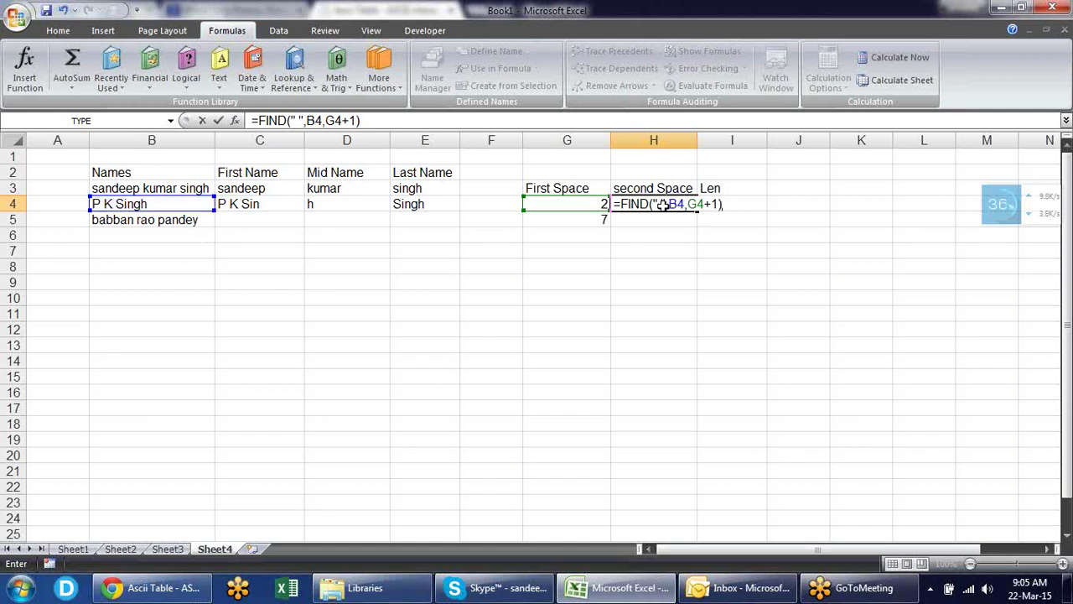
key("Return")
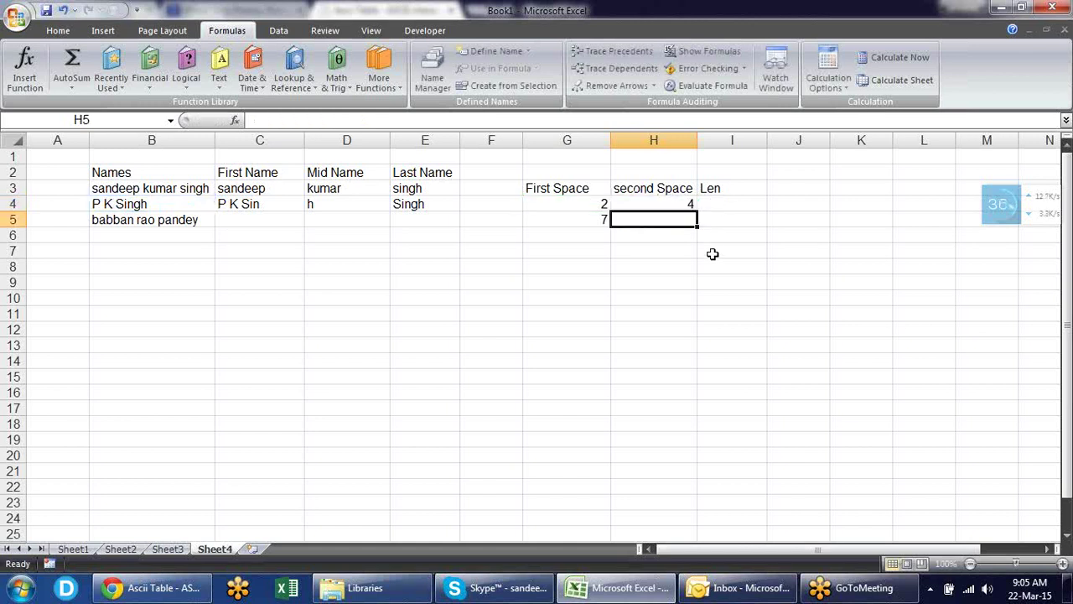
- Fill the second-space formula down to H5, giving 11, and begin =LEN( in I4
key("ctrl+d")
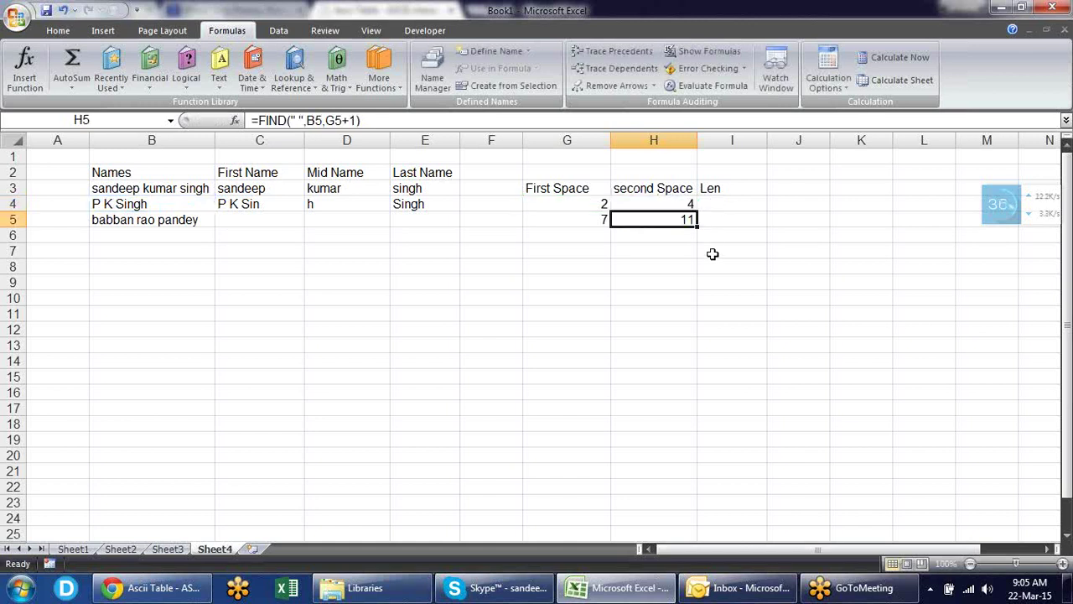
key("Up")
key("Right")
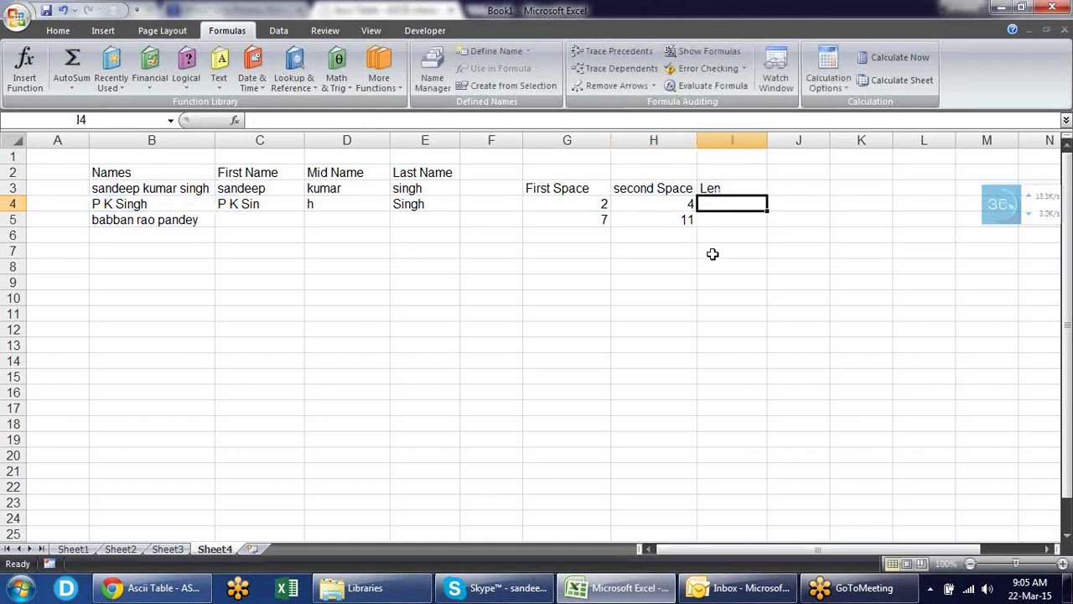
type("=len")
key("Tab")
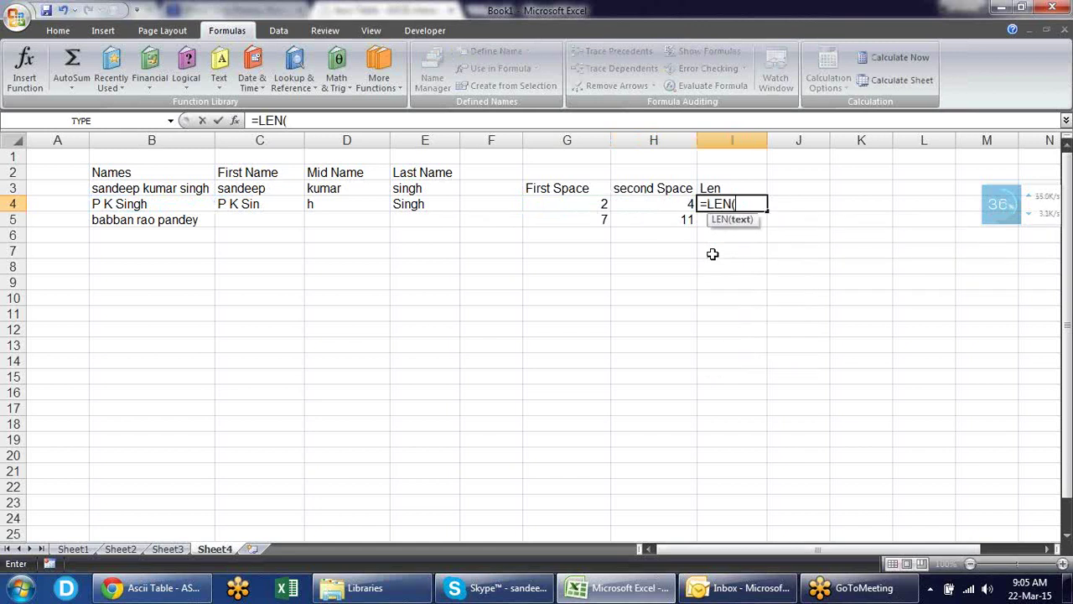
key("Left")
key("Left")
key("Left")
key("Left")
key("Left")
key("Left")
key("Left")
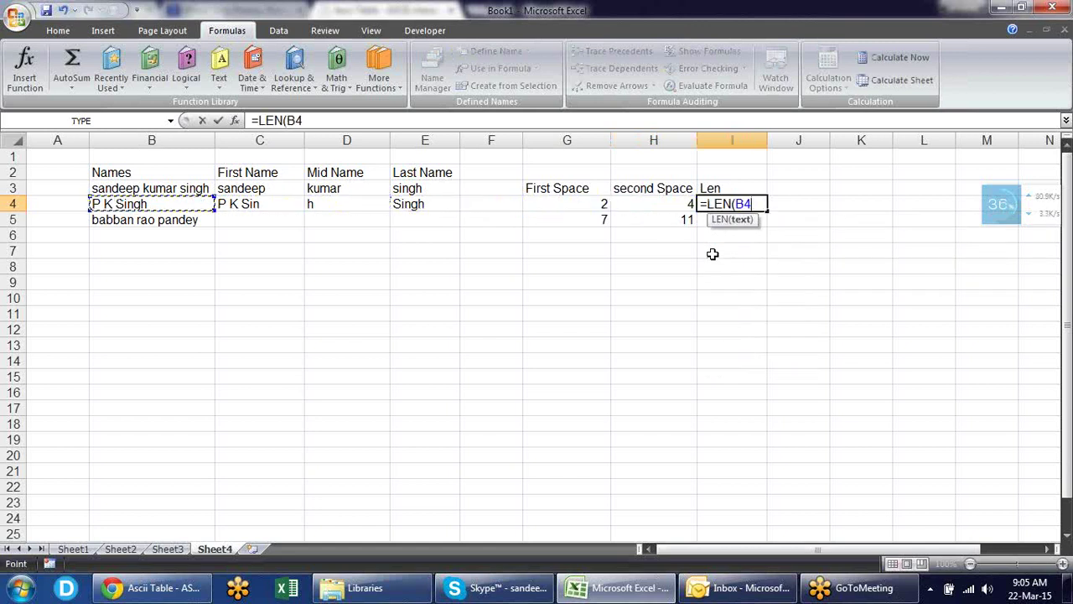
- Complete =LEN(B4) in I4 and fill it down to I5, giving 9 and 17
key("Return")
key("ctrl+d")
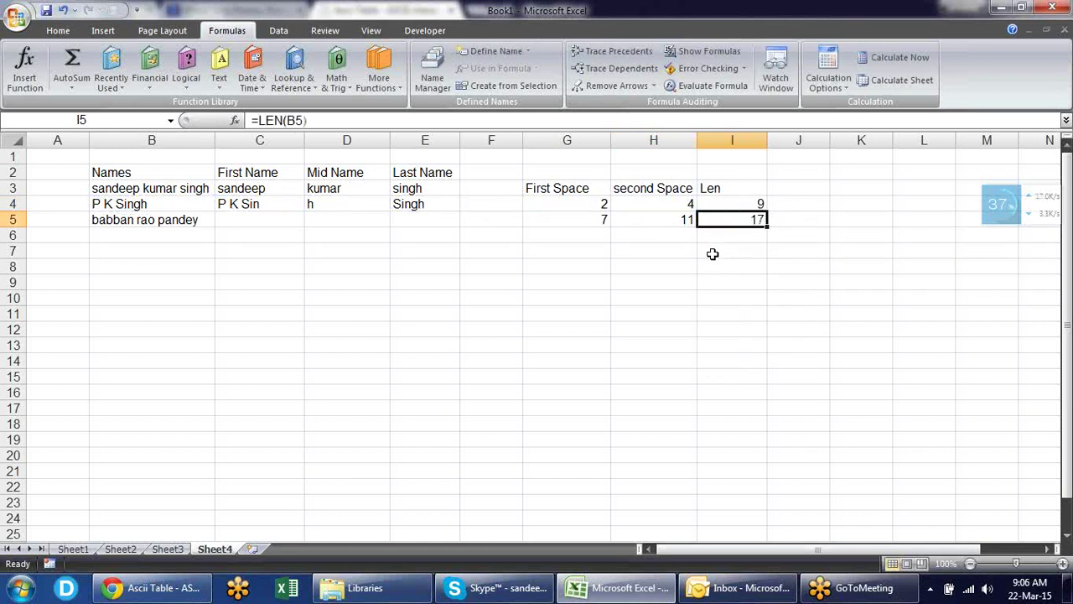
key("Up")
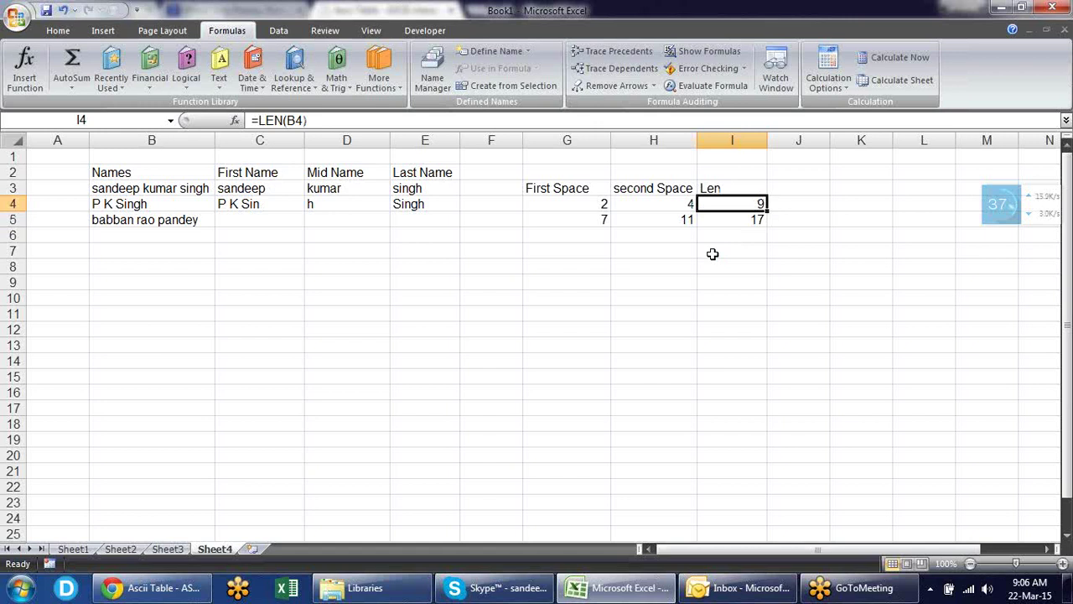
- Change C4's formula to =LEFT(B4,G4-1) so it returns P
key("Left")
key("Left")
key("Left")
key("Left")
key("Left")
key("Left")
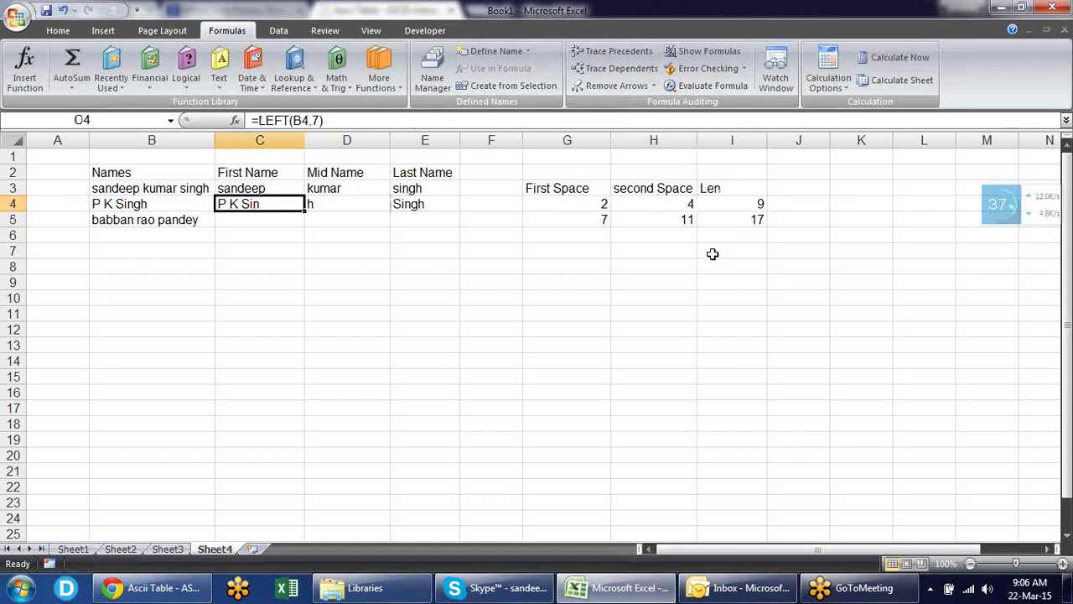
key("F2")
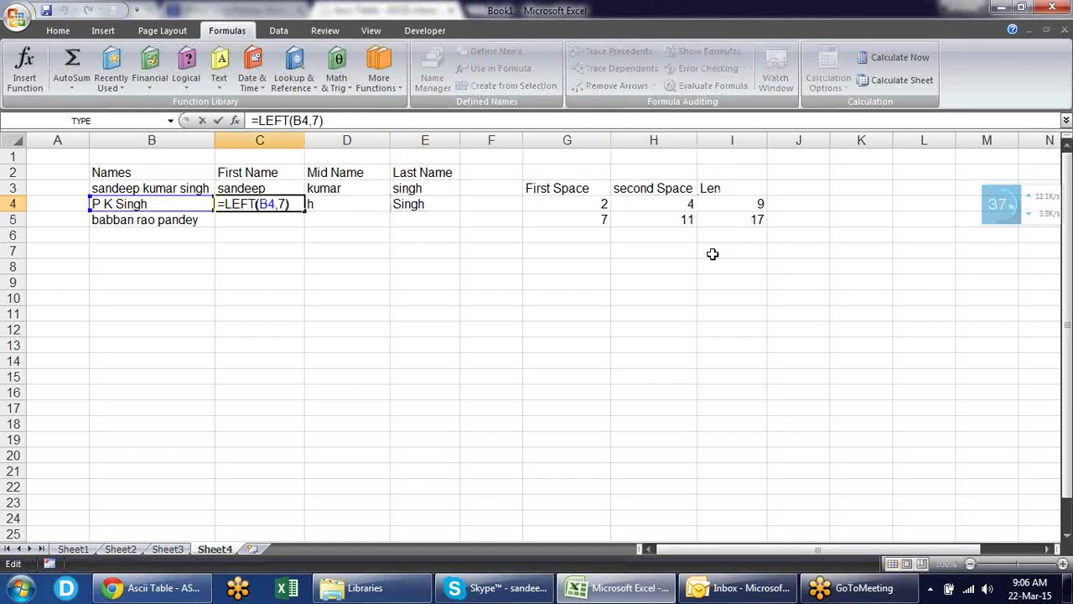
key("Left")
key("Left")
key("Delete")
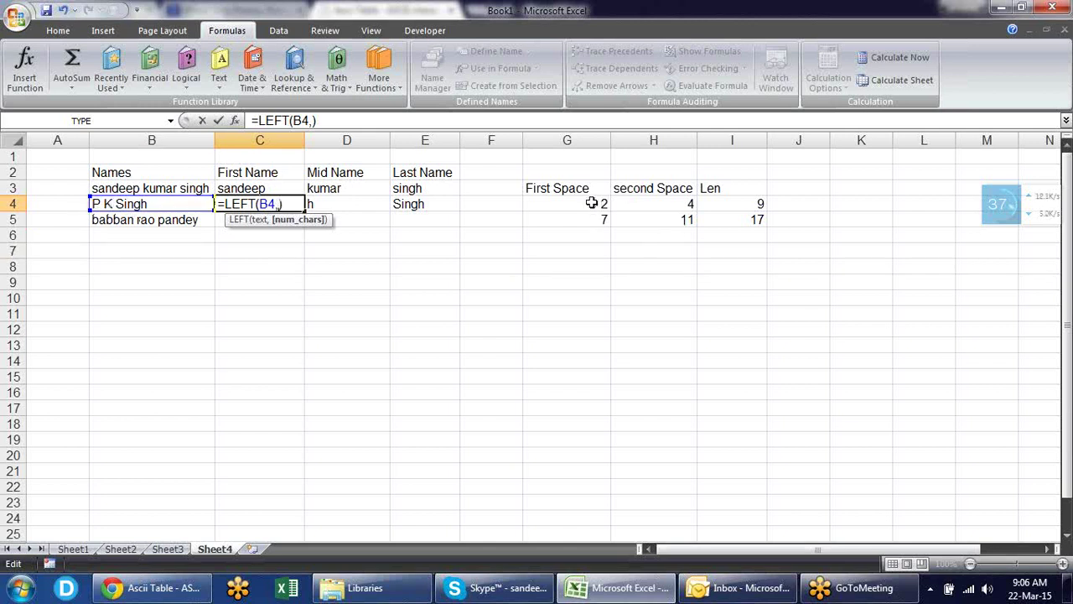
left_click(591, 202)
type("-")
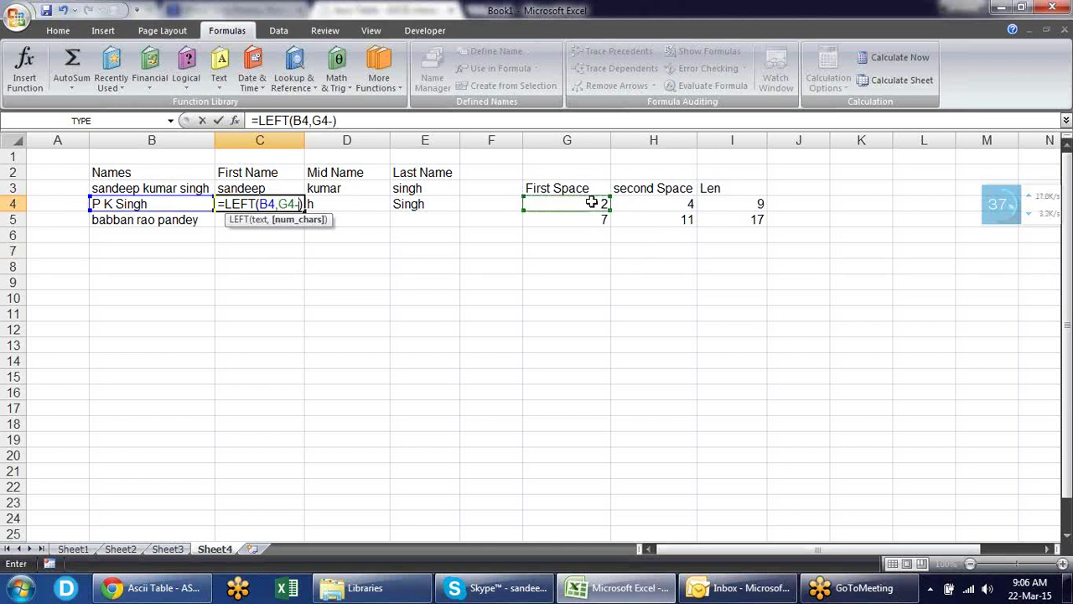
type("1")
key("Return")
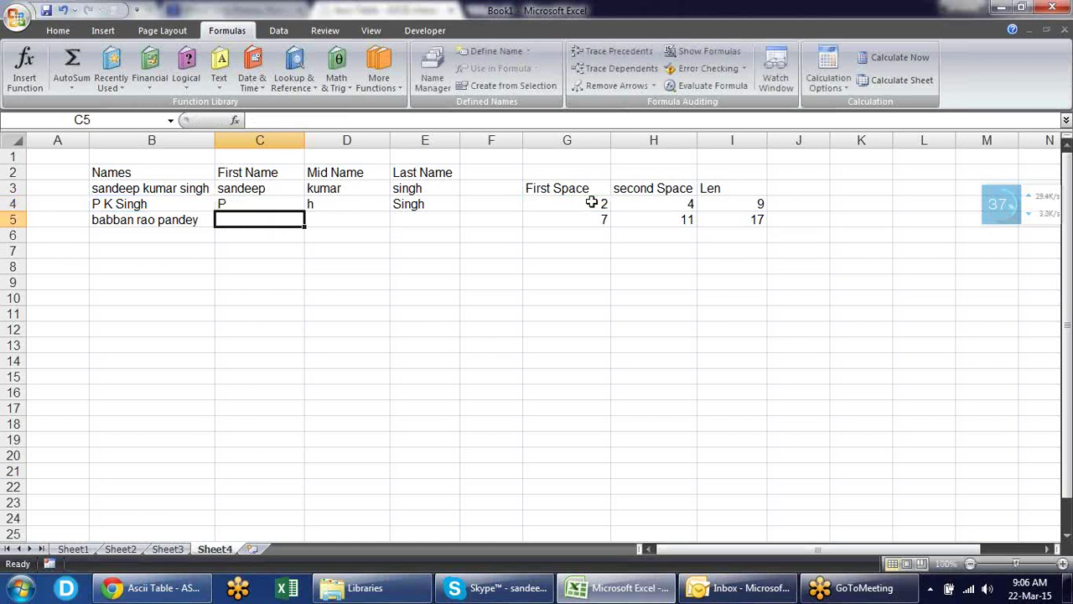
key("Up")
- In D4's MID formula, replace the fixed start position 9 with G4+1
key("Right")
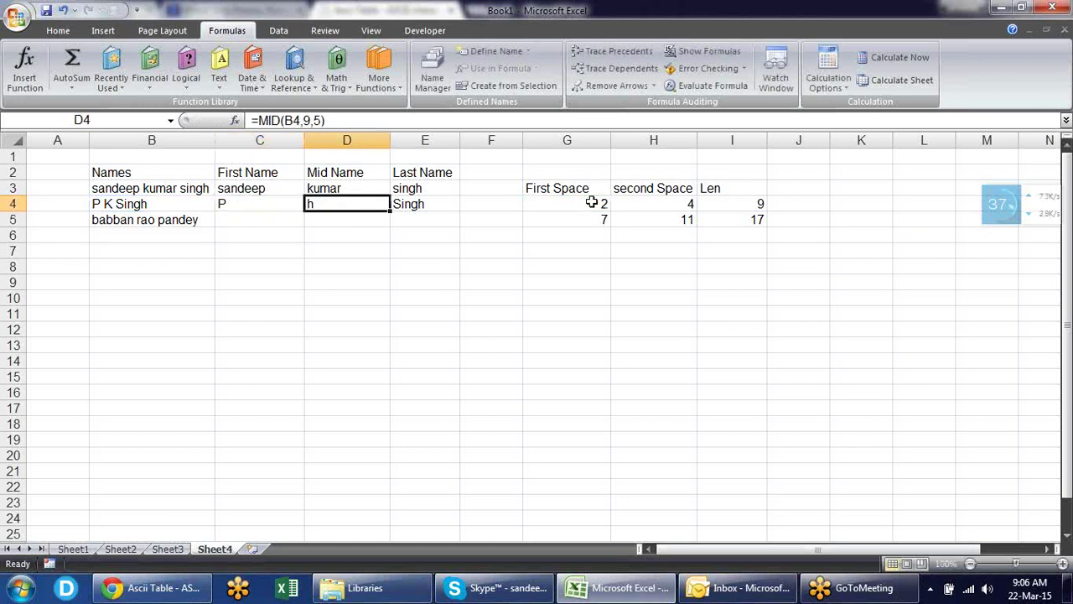
key("Right")
key("Left")
key("F2")
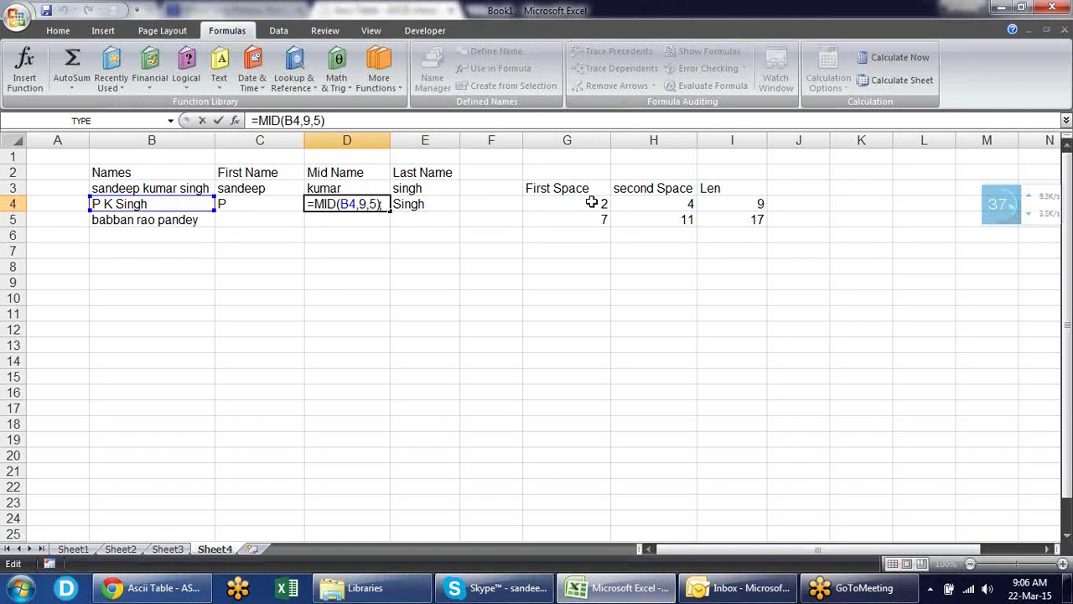
key("Left")
key("Left")
key("Left")
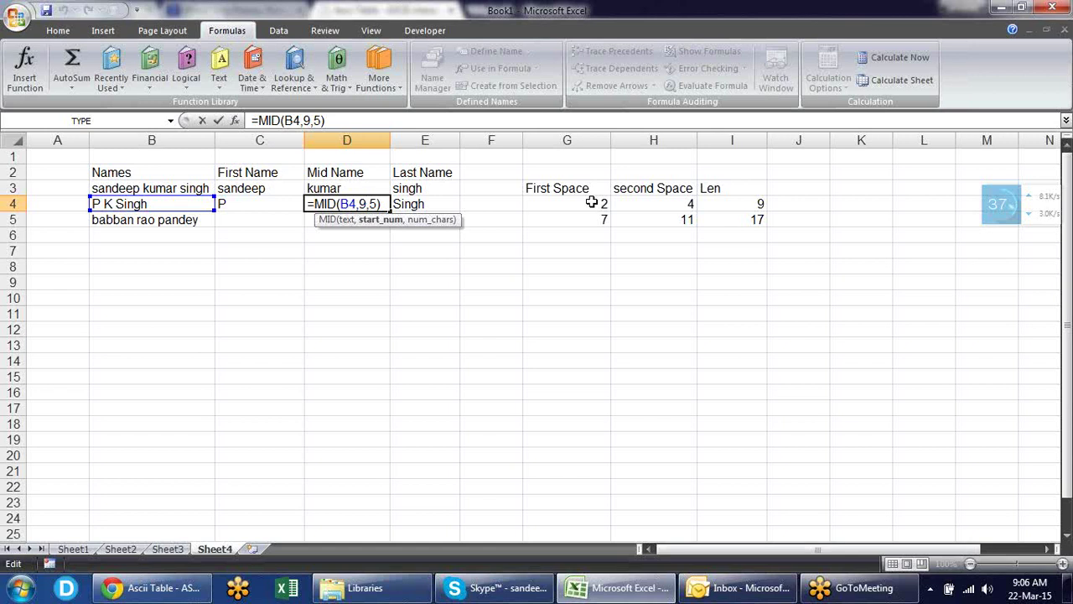
key("BackSpace")
left_click(591, 202)
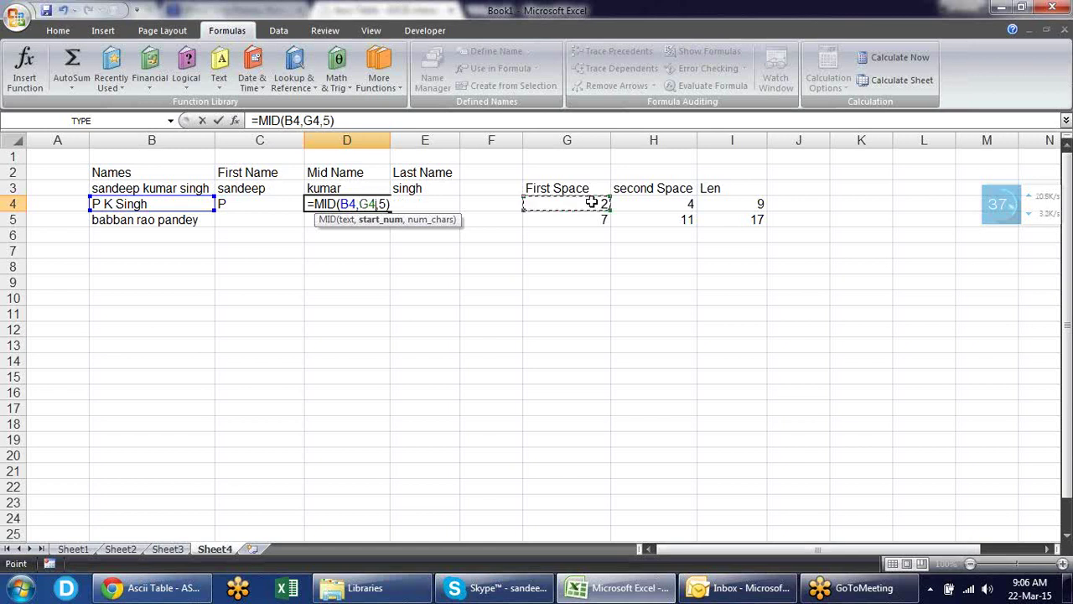
type("+1")
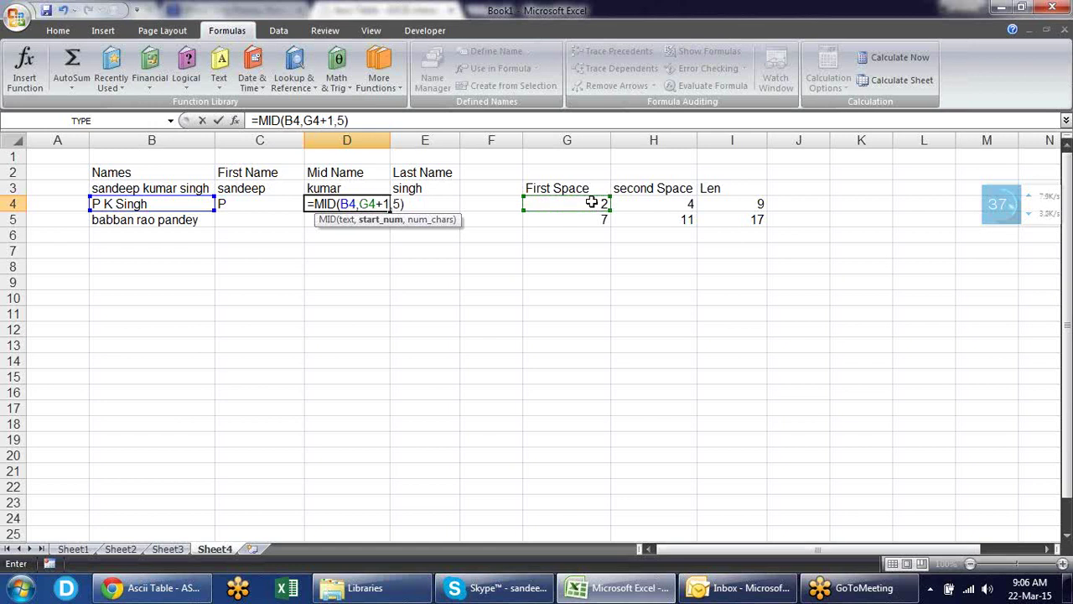
- Replace the fixed length 5 with H4-G4-1, so D4 returns K
left_click(401, 203)
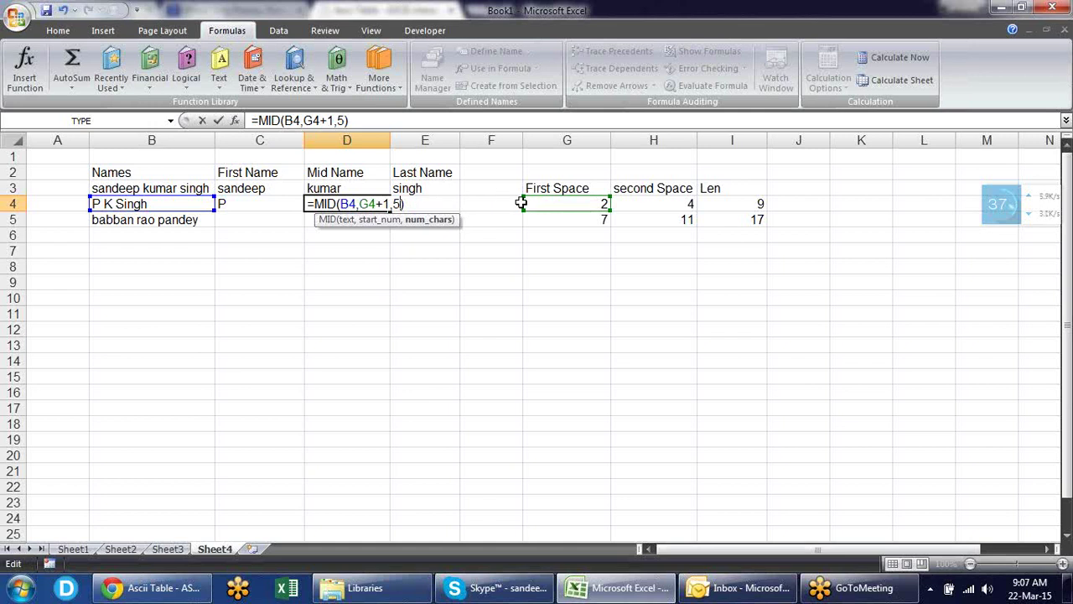
key("BackSpace")
left_click(671, 204)
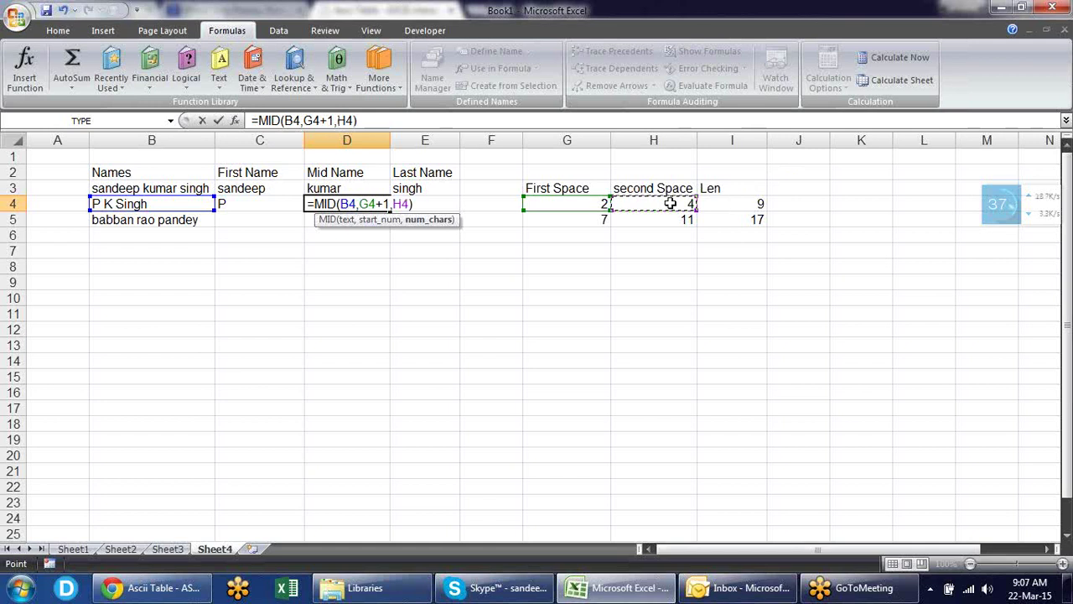
type("-")
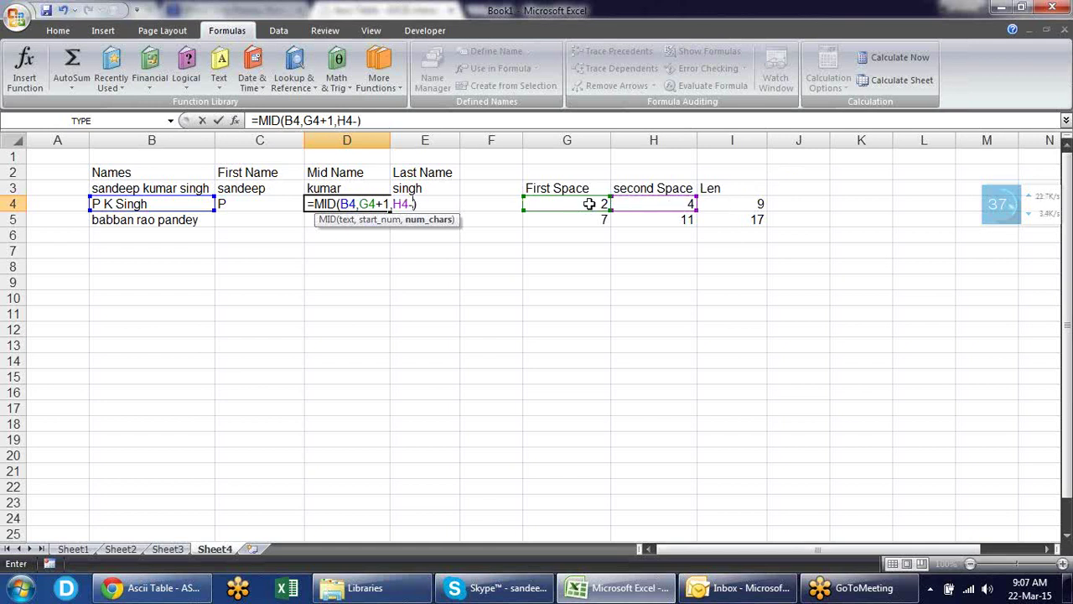
left_click(586, 204)
type("-1")
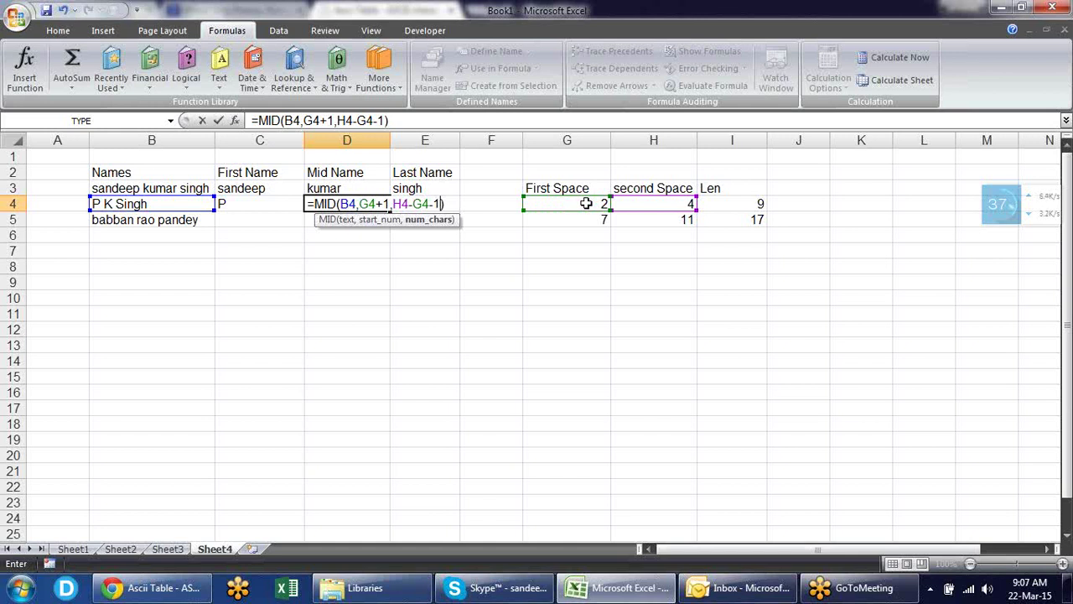
key("Return")
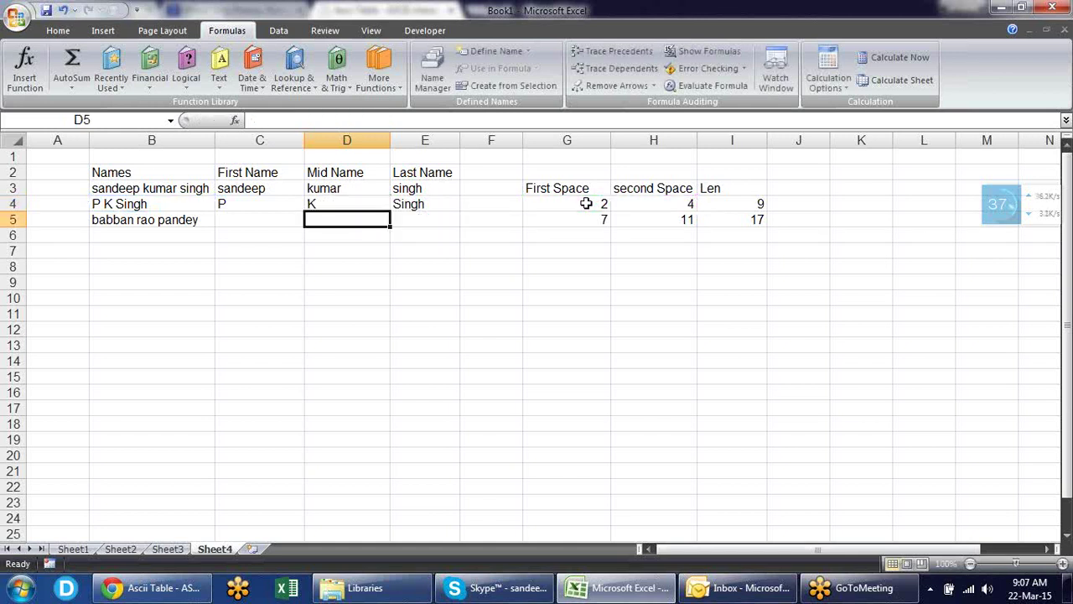
key("Up")
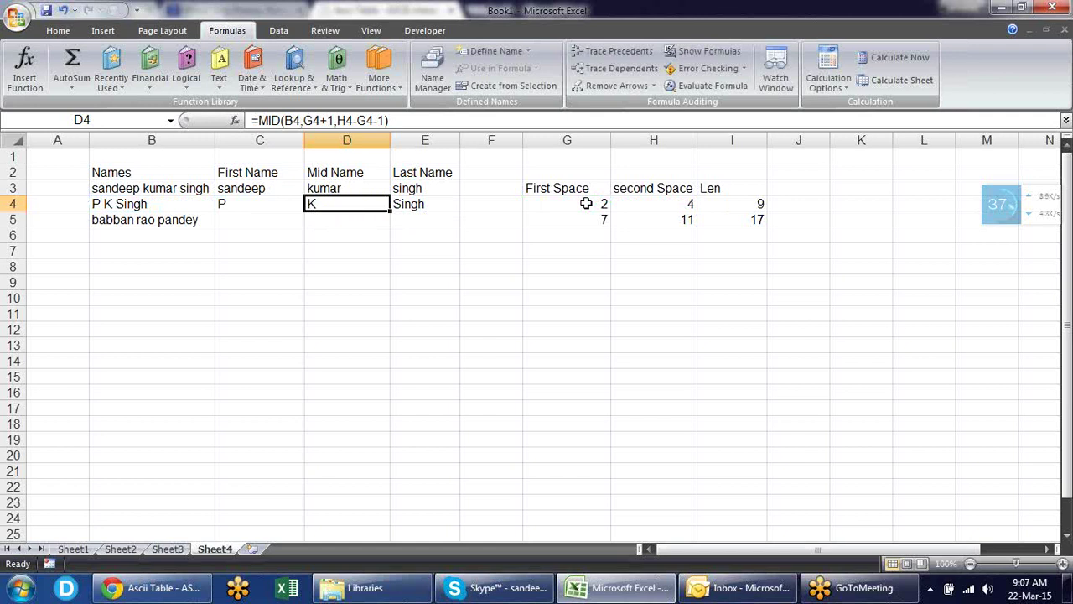
key("Right")
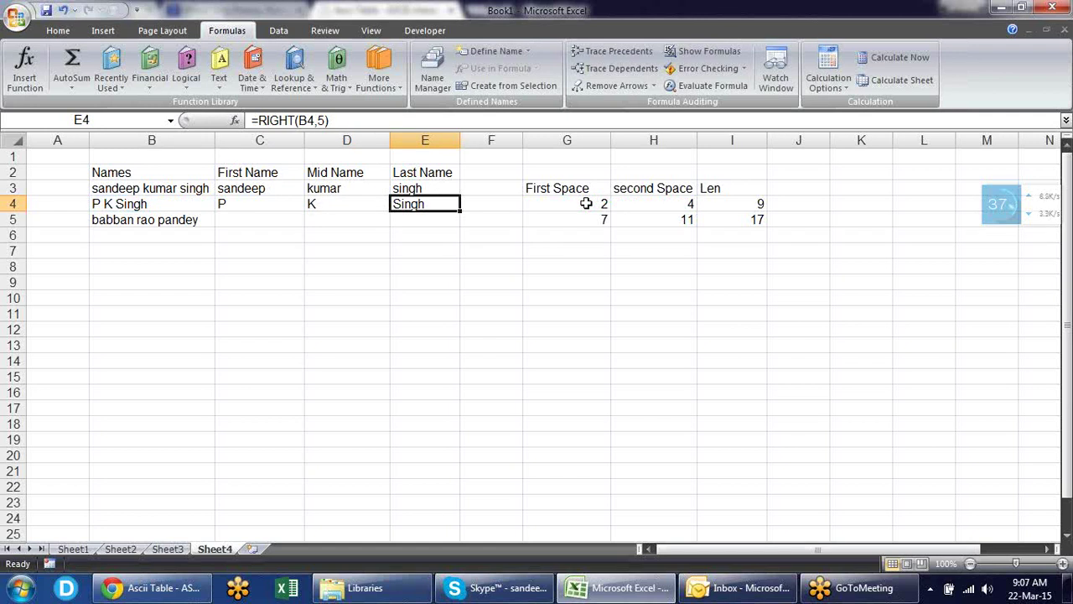
- Change E4's formula to =RIGHT(B4,I4-H4) so it returns Singh
key("Right")
key("Right")
key("Right")
key("Right")
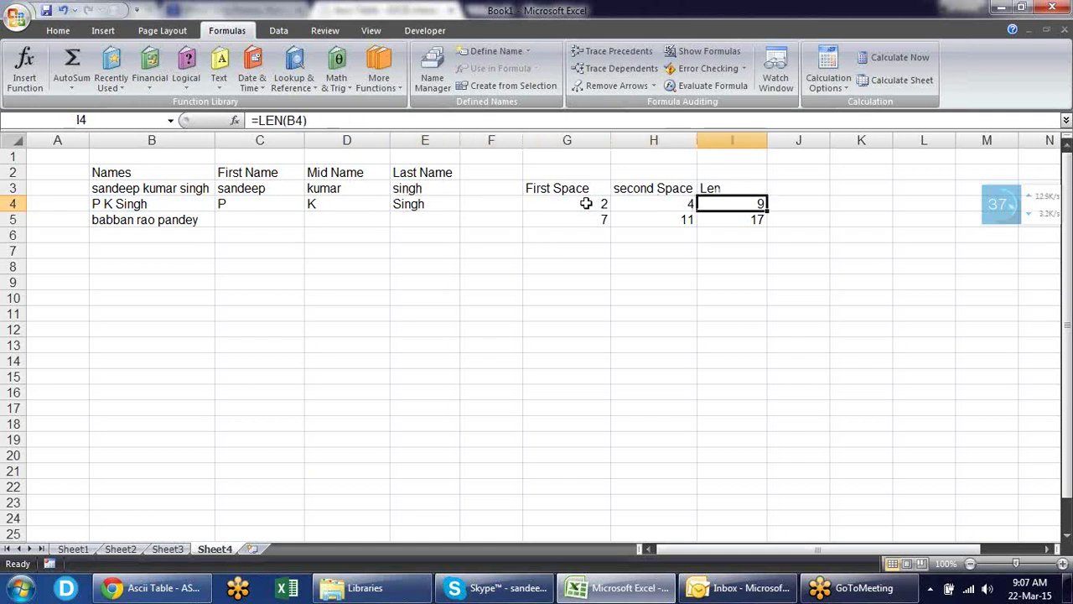
key("Left")
key("Left")
key("Left")
key("Left")
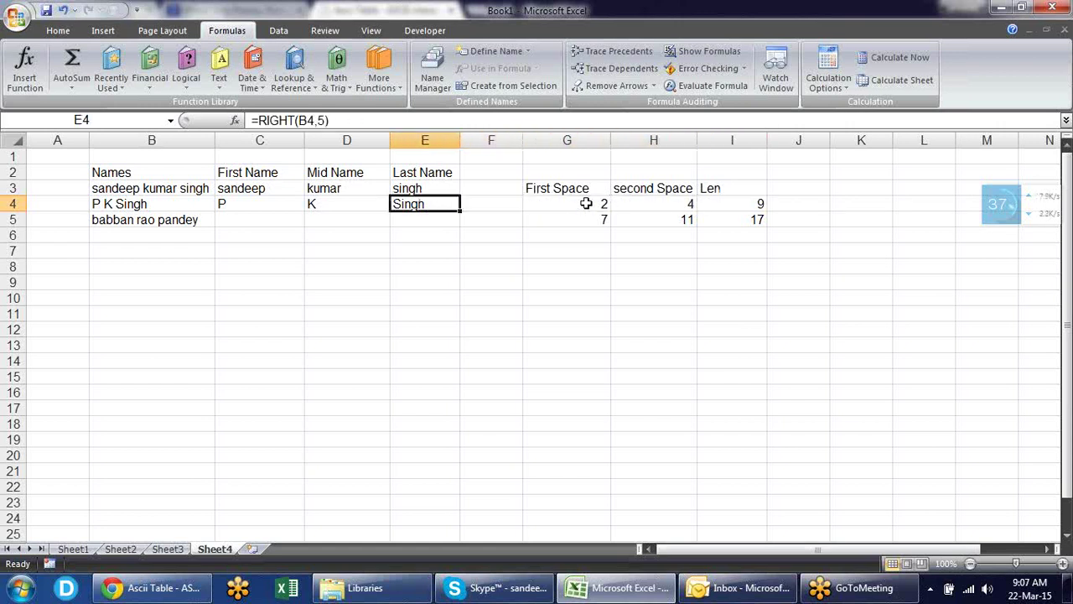
key("F2")
key("Left")
key("BackSpace")
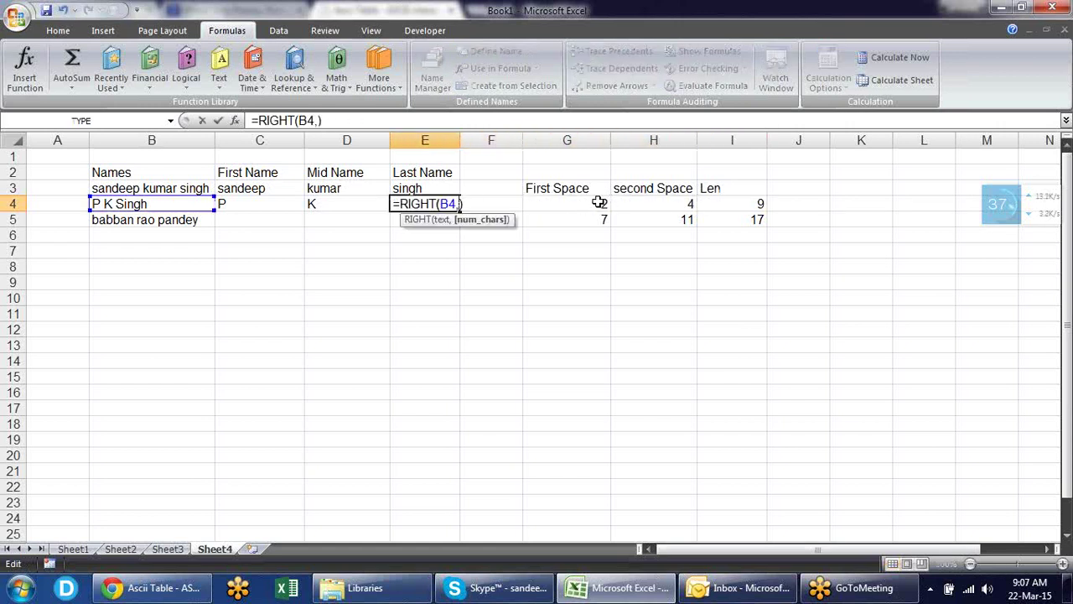
left_click(737, 202)
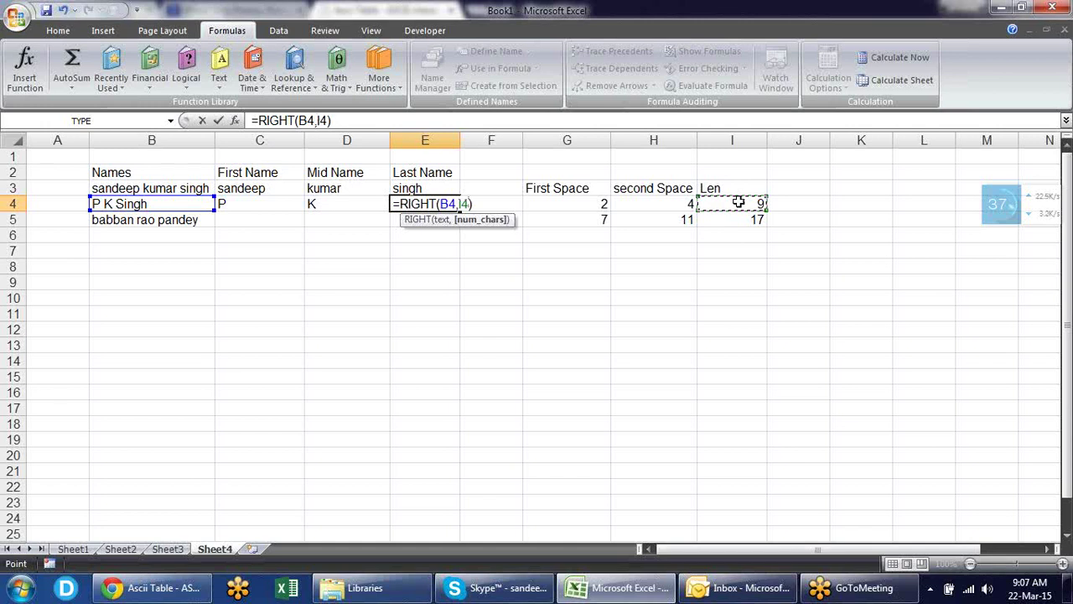
type("-")
left_click(671, 203)
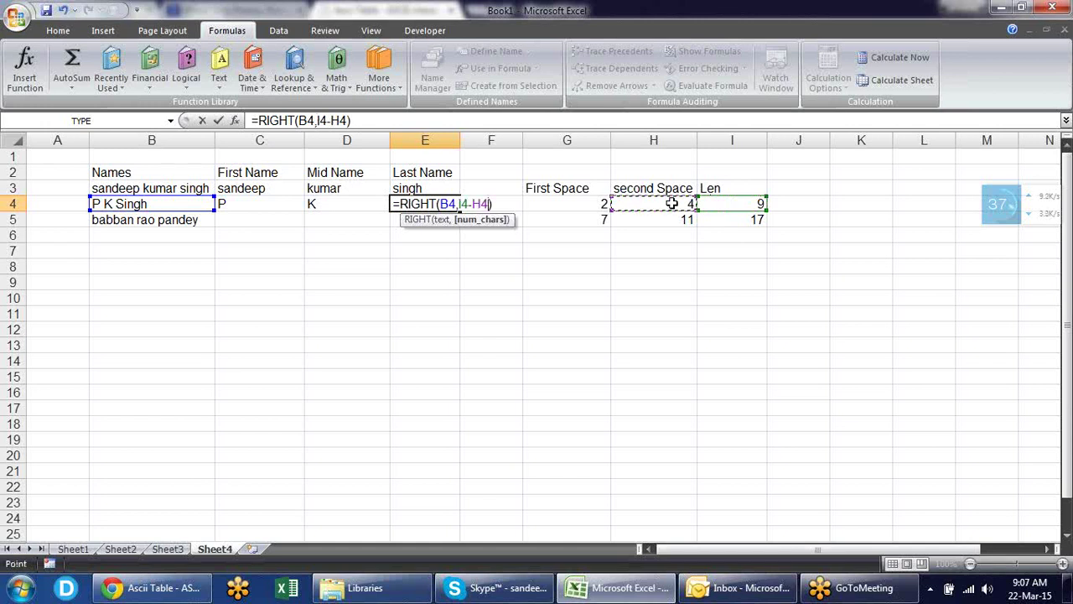
key("Return")
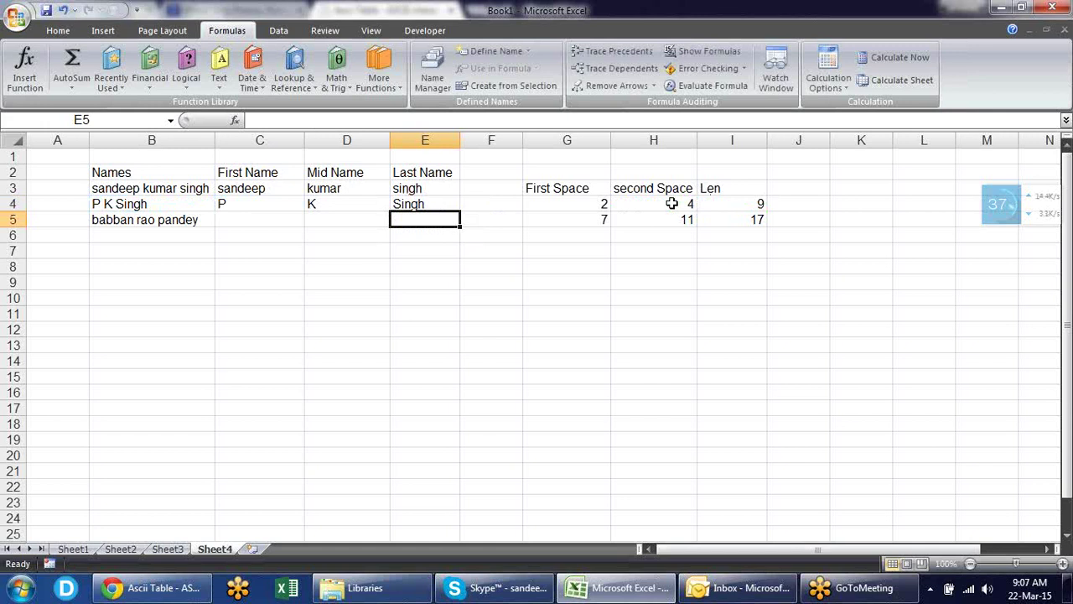
- Select C5:E5 in row 5
key("Left")
key("Left")
key("Left")
key("Right")
key("shift+Right")
key("shift+Right")
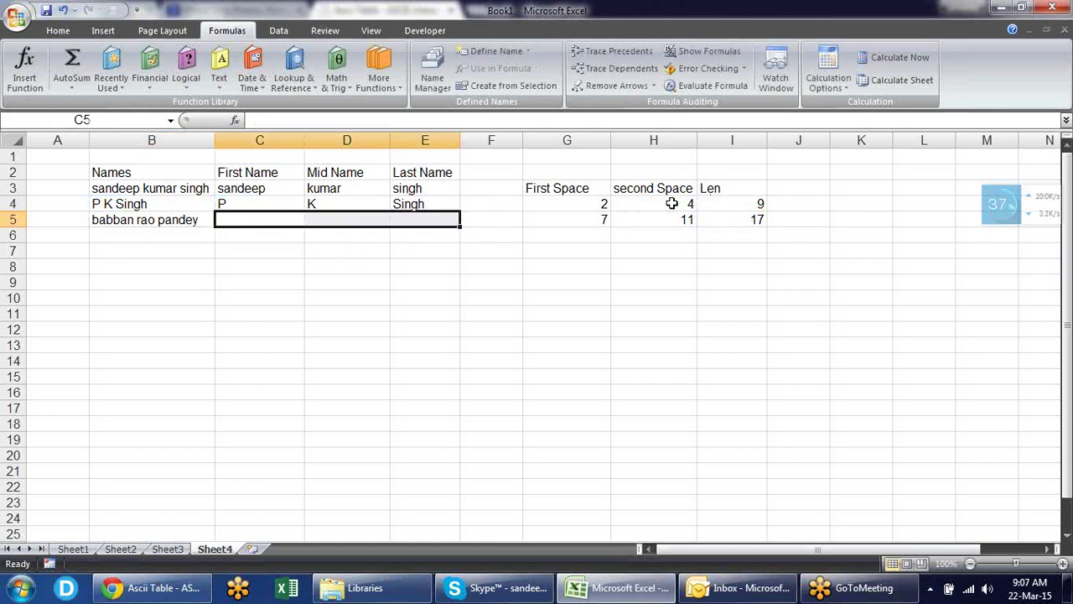
key("ctrl+d")
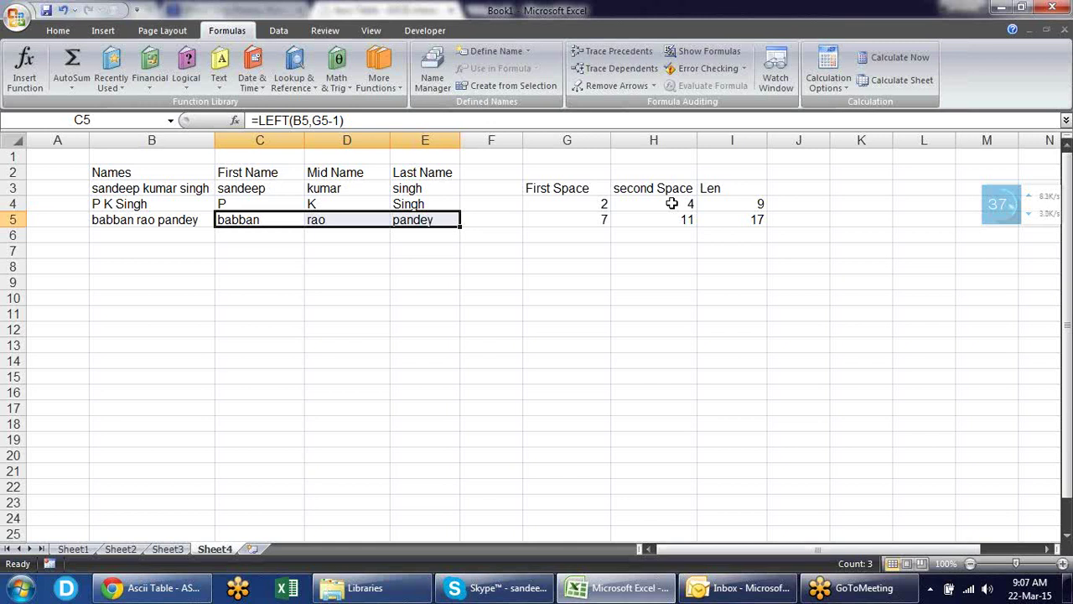
key("Right")
key("Right")
key("Right")
key("Right")
key("Right")
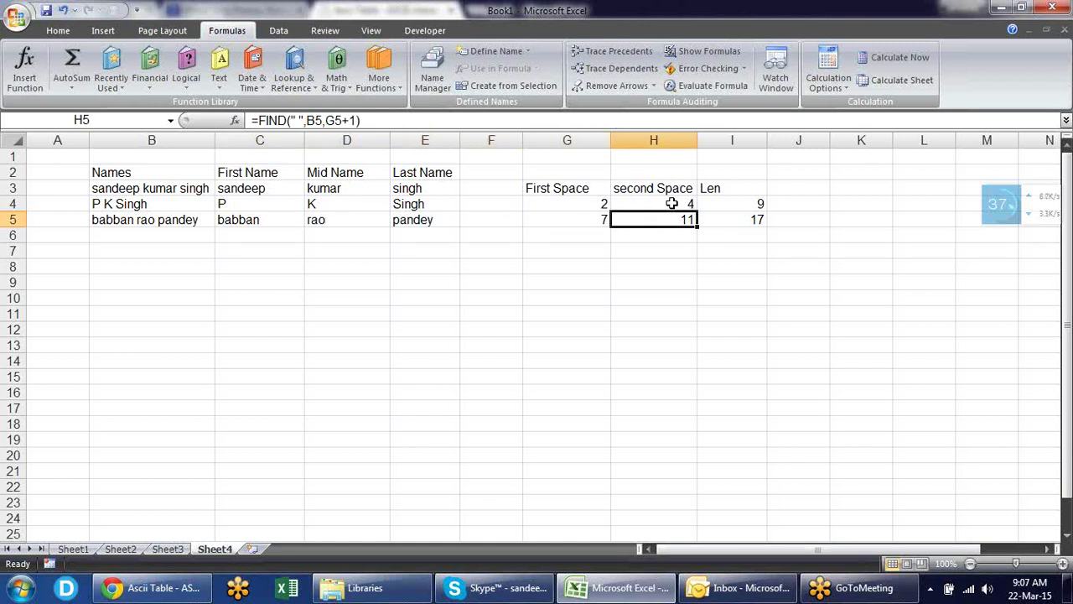
key("Left")
key("F2")
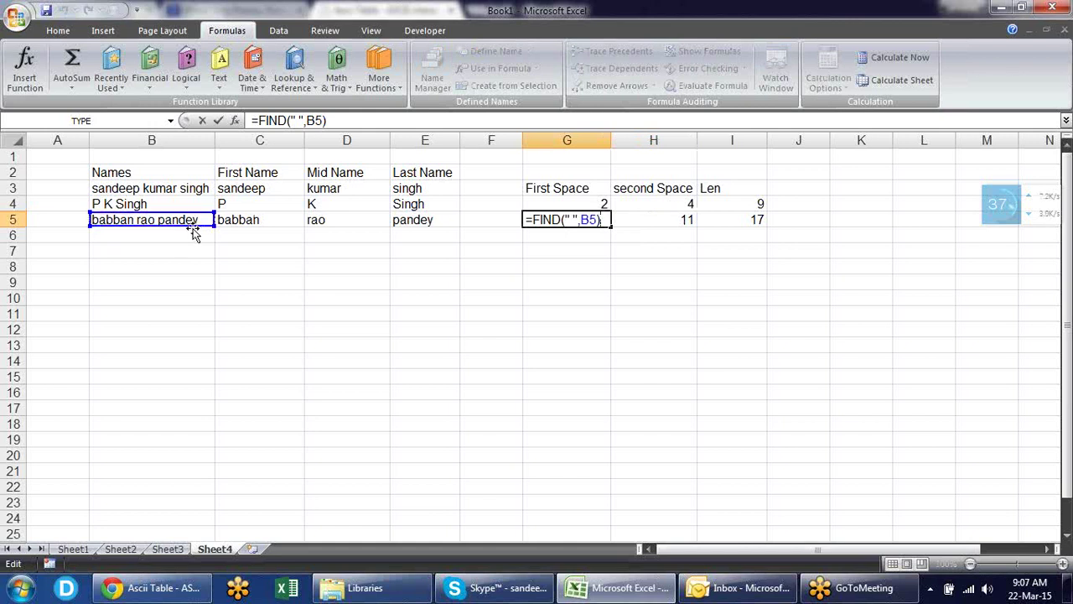
key("Tab")
key("F2")
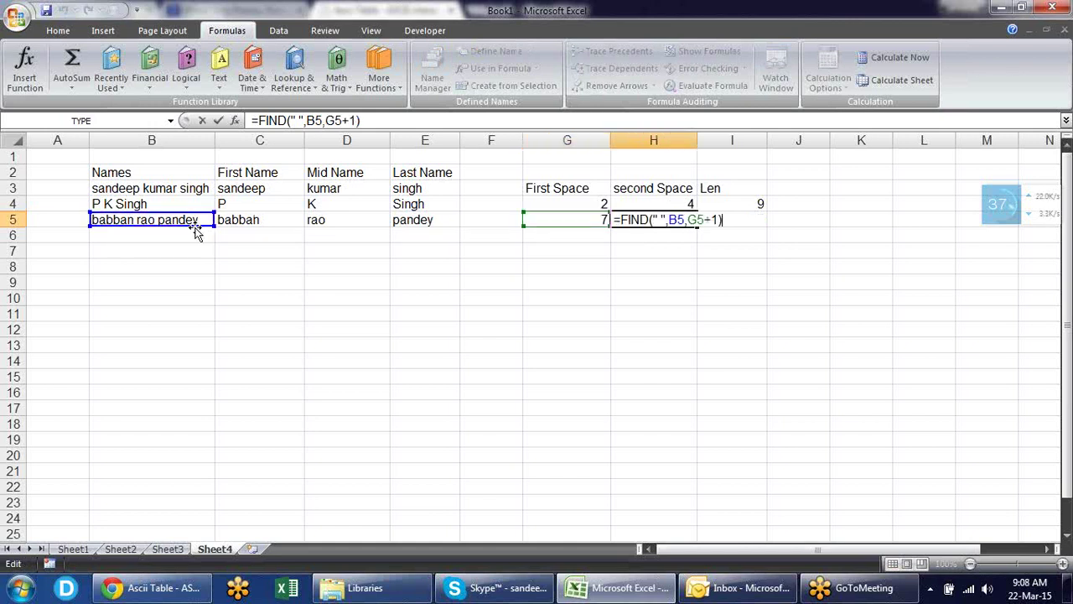
key("Escape")
- Highlight FIND(" ",B5) in G5's formula, then start Find and Replace on C5:I5
double_click(587, 210)
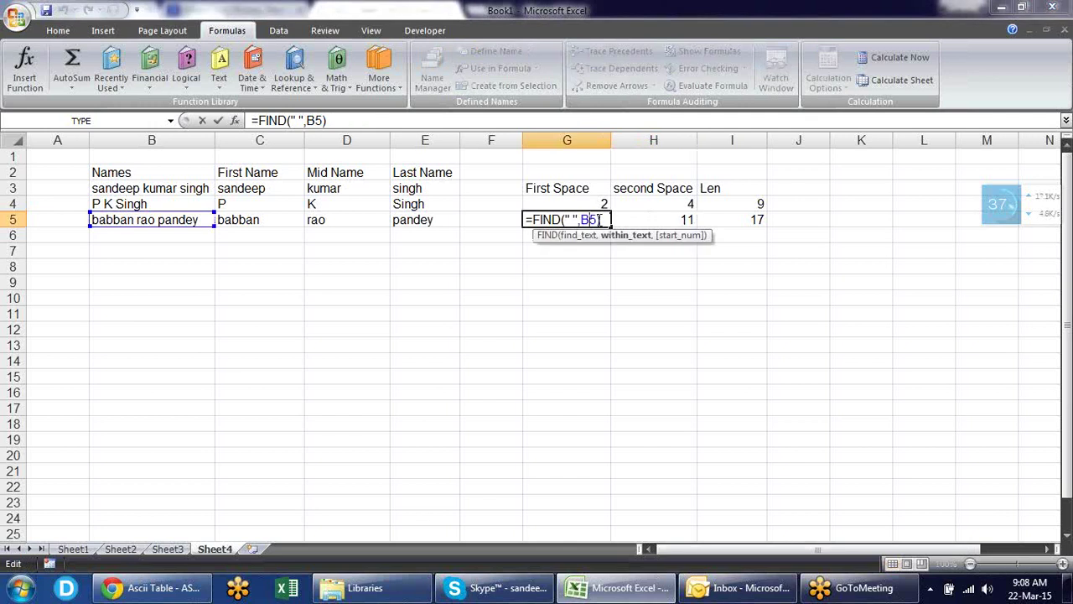
left_click_drag(599, 220, 534, 217)
key("ctrl+c")
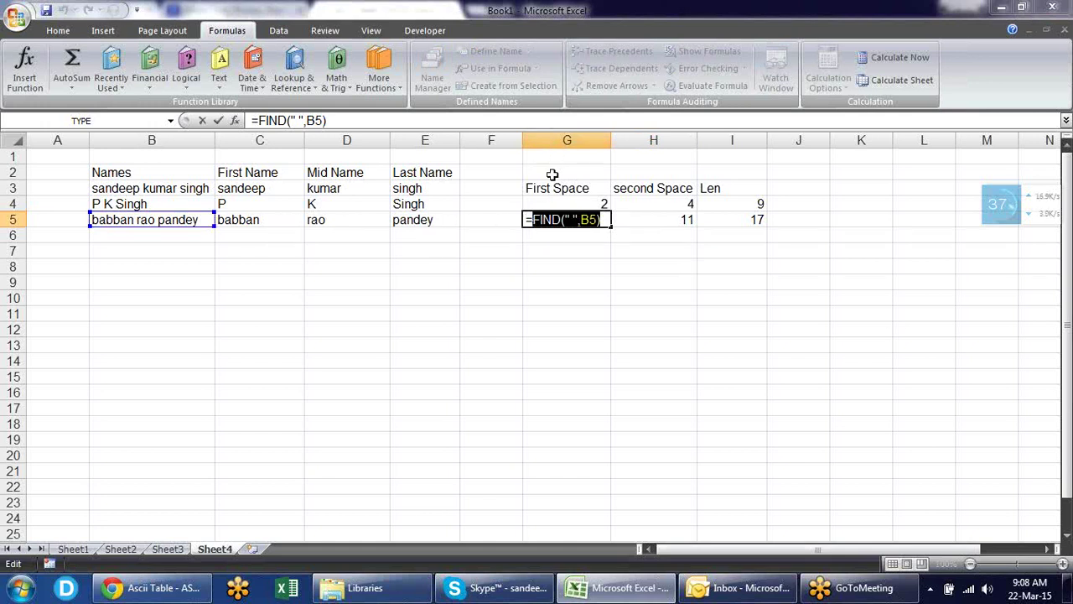
key("Escape")
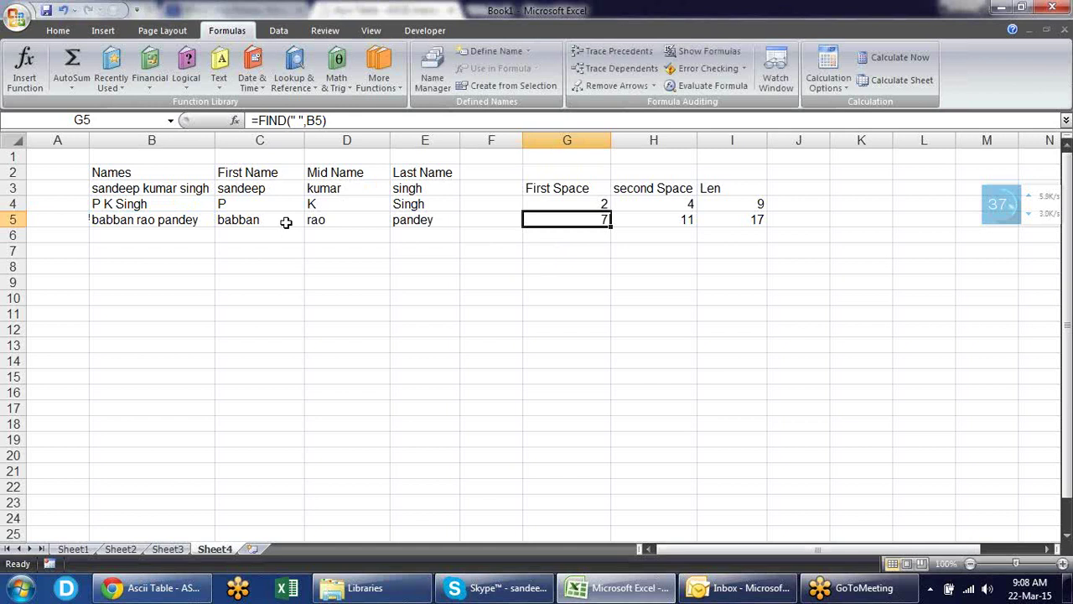
left_click_drag(285, 223, 733, 221)
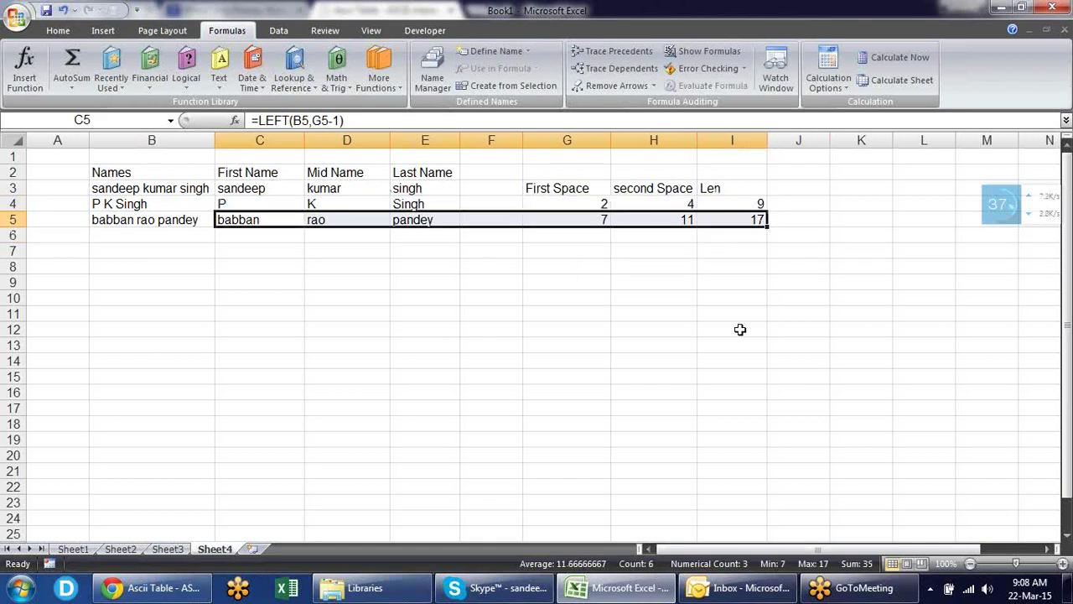
key("ctrl+f")
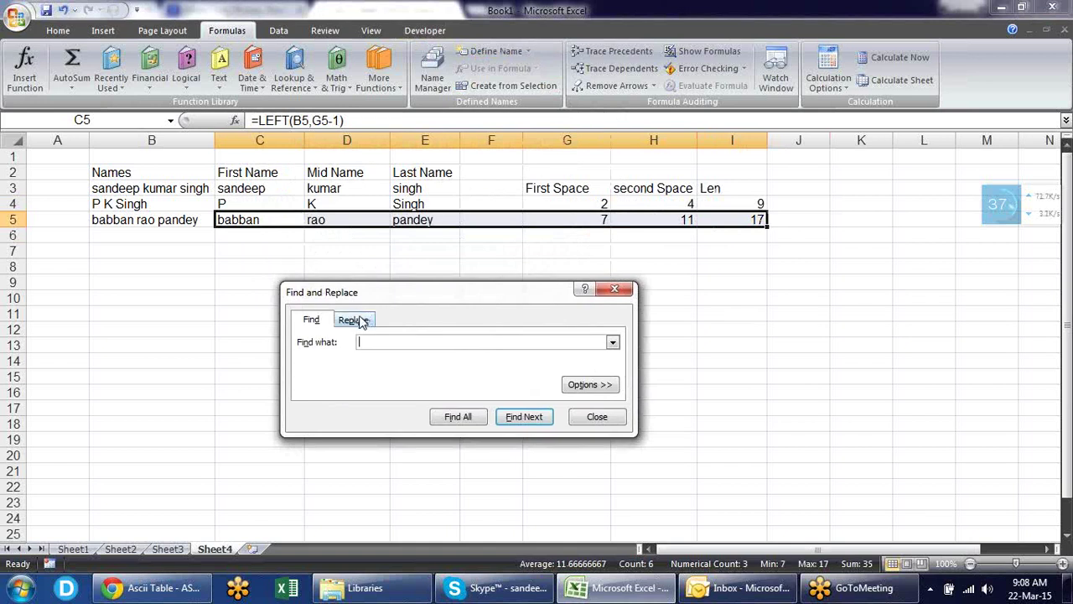
- Replace every G5 reference in C5:I5 with FIND(" ",B5), making 4 replacements
left_click(354, 319)
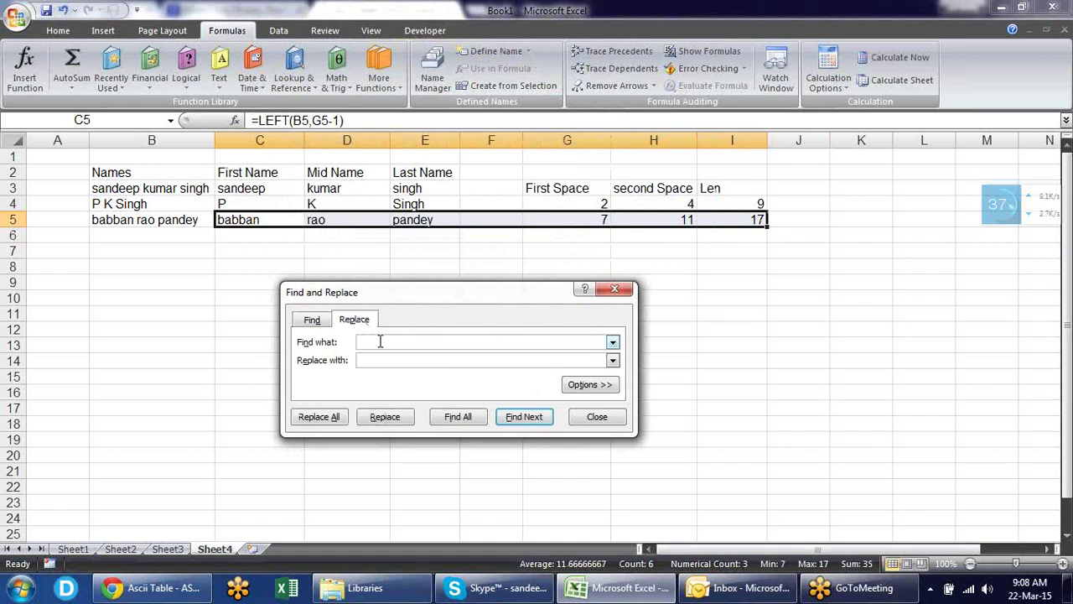
type("G5")
key("Tab")
key("ctrl+v")
left_click(328, 421)
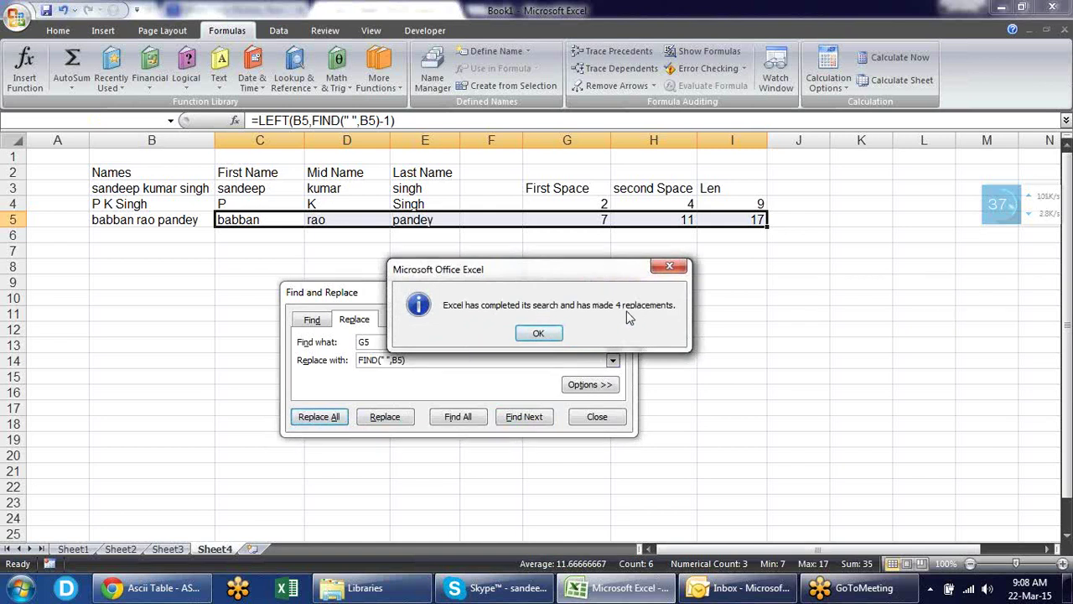
left_click(538, 335)
left_click(608, 419)
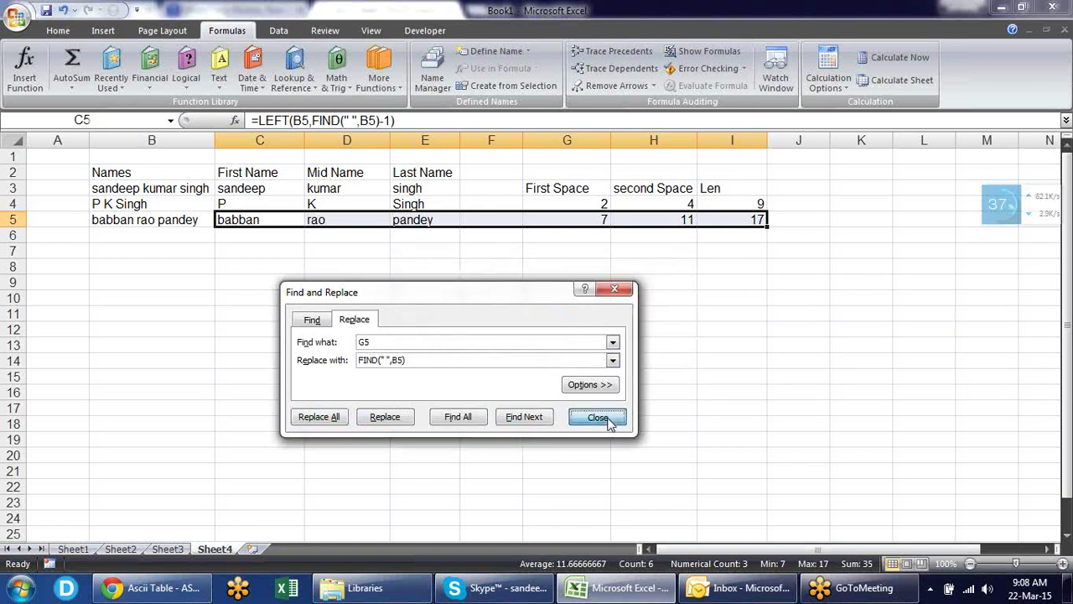
left_click(442, 254)
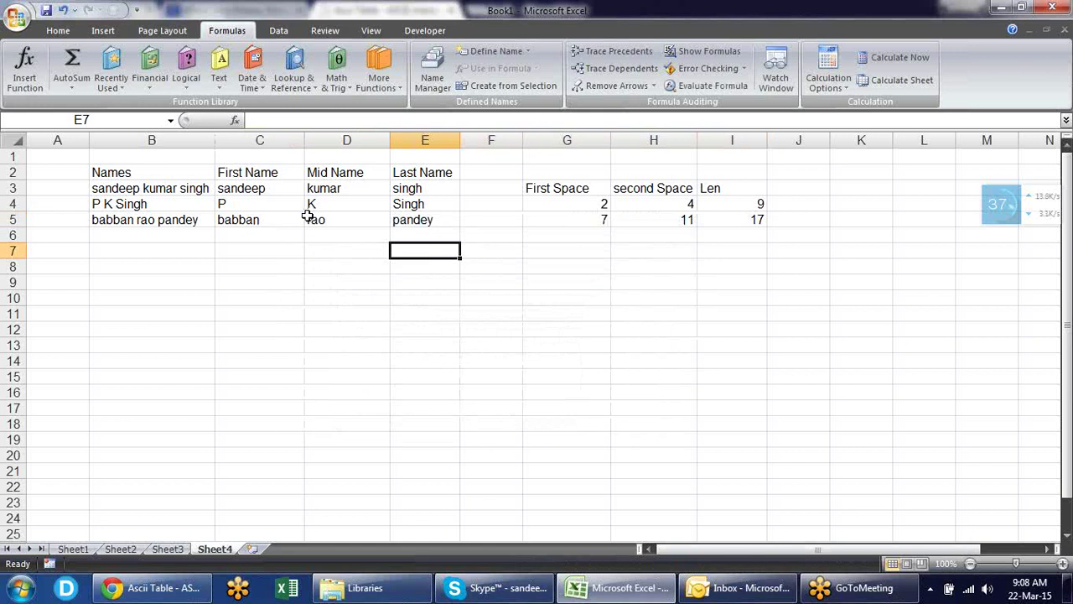
- Check the rewritten formulas in C5, D5, E5, H5 and I5 without changing them
left_click(282, 217)
double_click(282, 217)
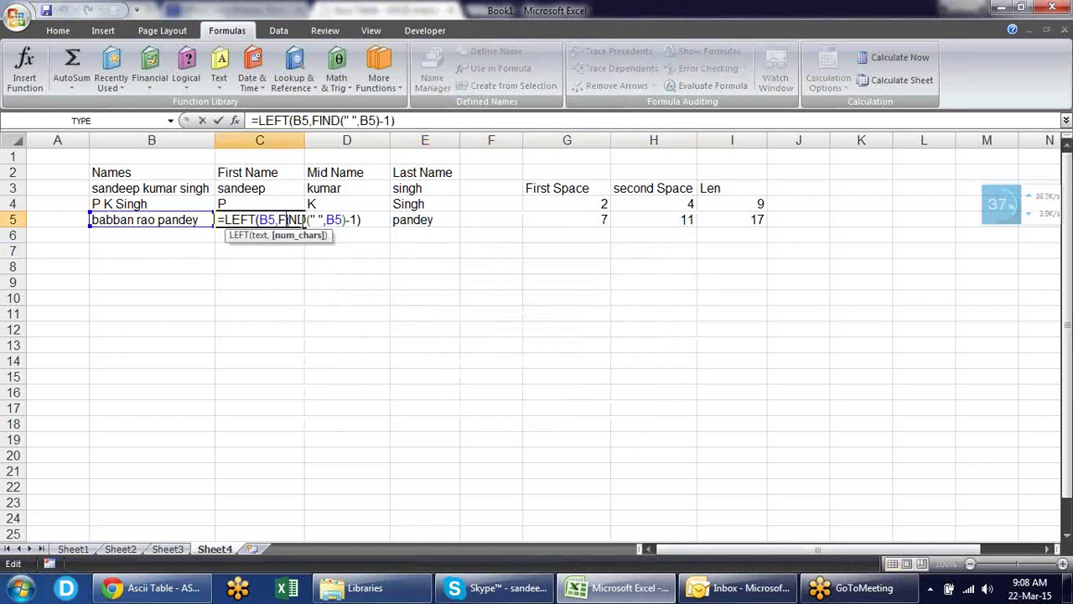
key("Escape")
double_click(366, 216)
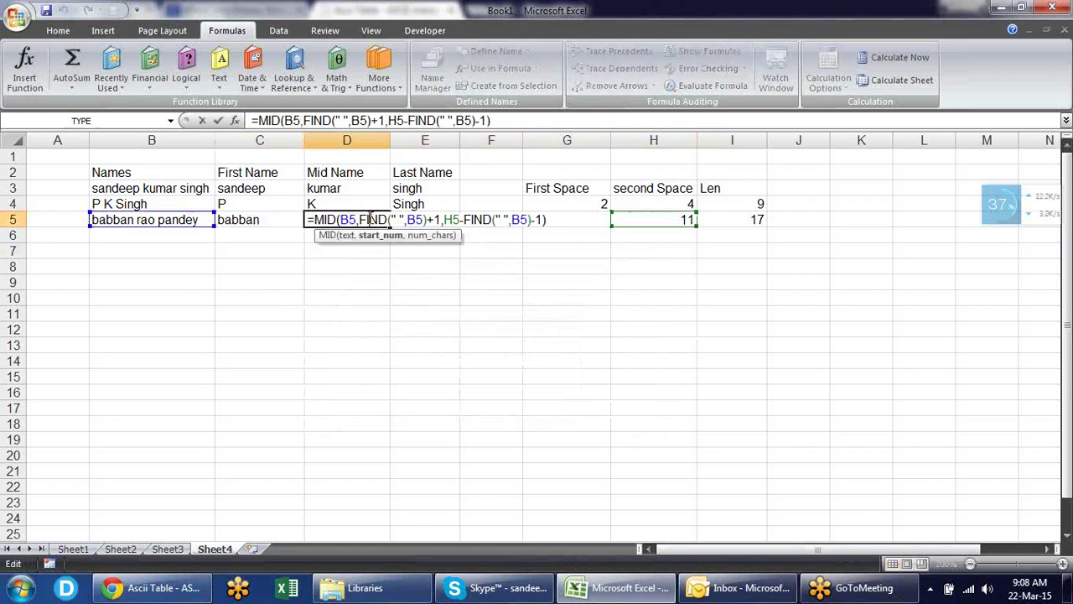
key("Escape")
left_click(422, 219)
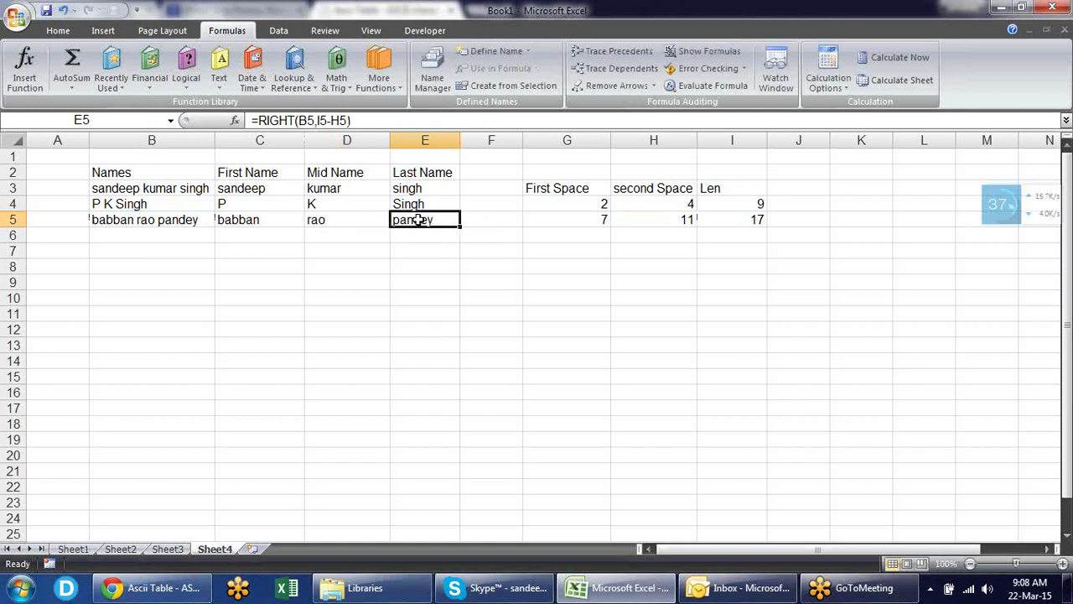
double_click(420, 219)
key("Escape")
left_click(622, 219)
double_click(632, 219)
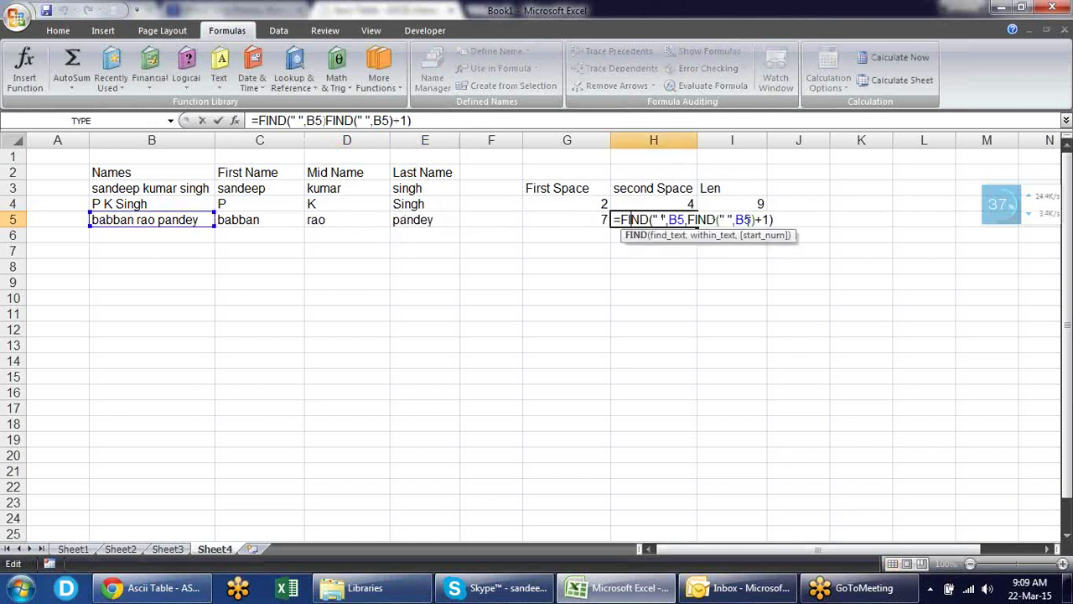
key("Escape")
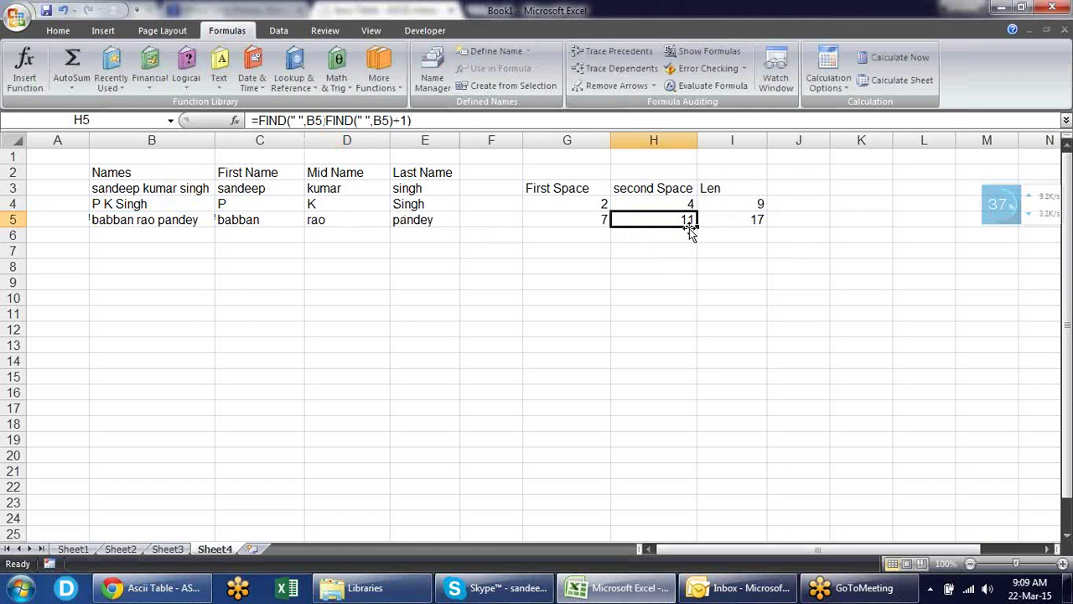
double_click(679, 223)
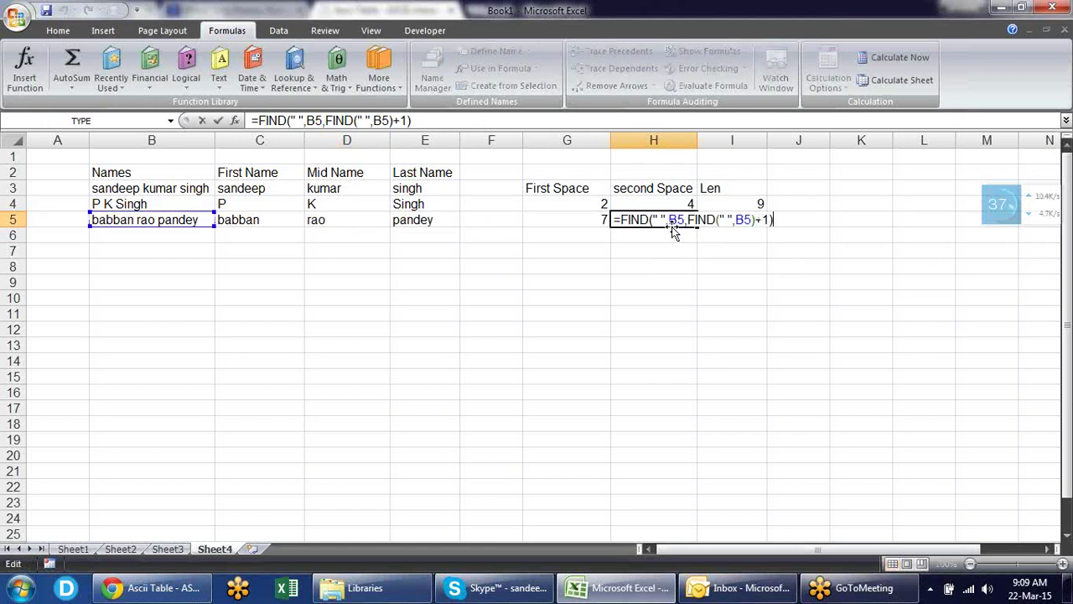
key("Escape")
left_click(721, 227)
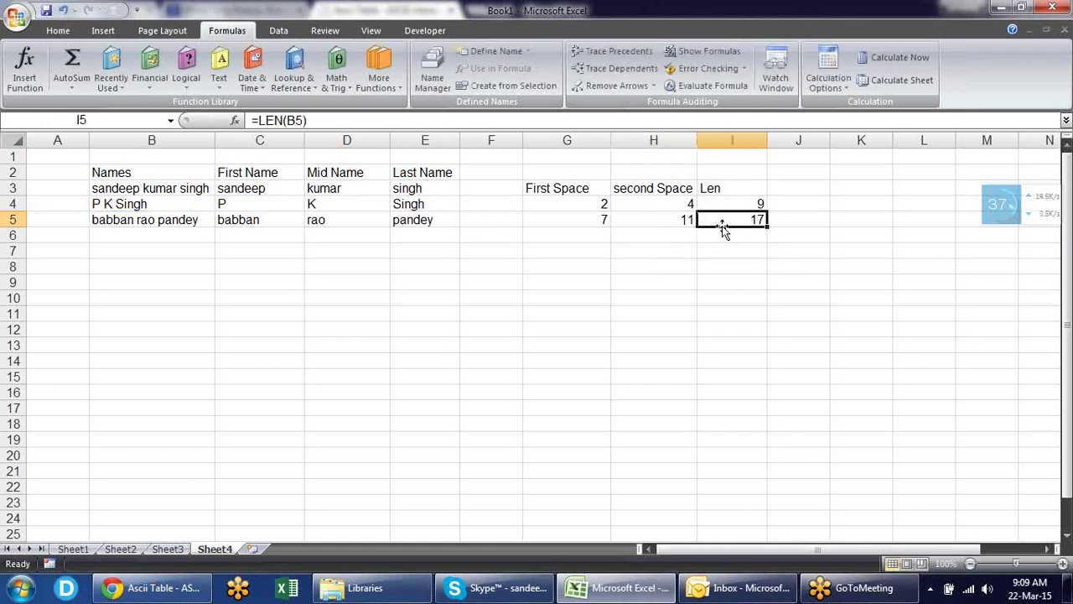
double_click(722, 226)
key("Escape")
- Copy H5's nested FIND(" ",B5,FIND(" ",B5)+1) text and reselect row 5's formula cells
left_click(673, 220)
left_click(601, 219)
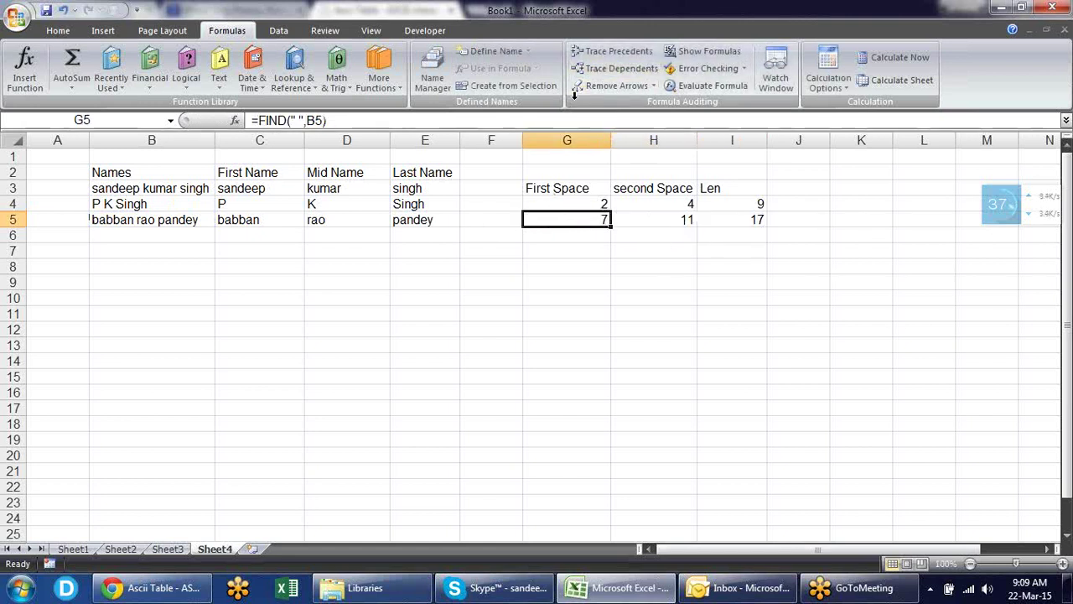
left_click(652, 216)
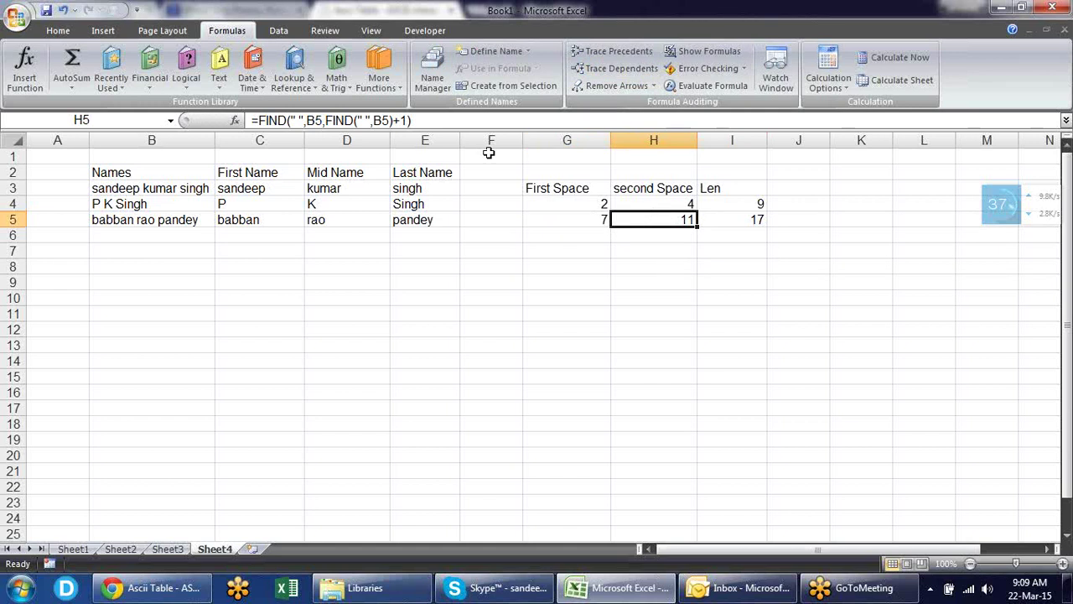
key("F2")
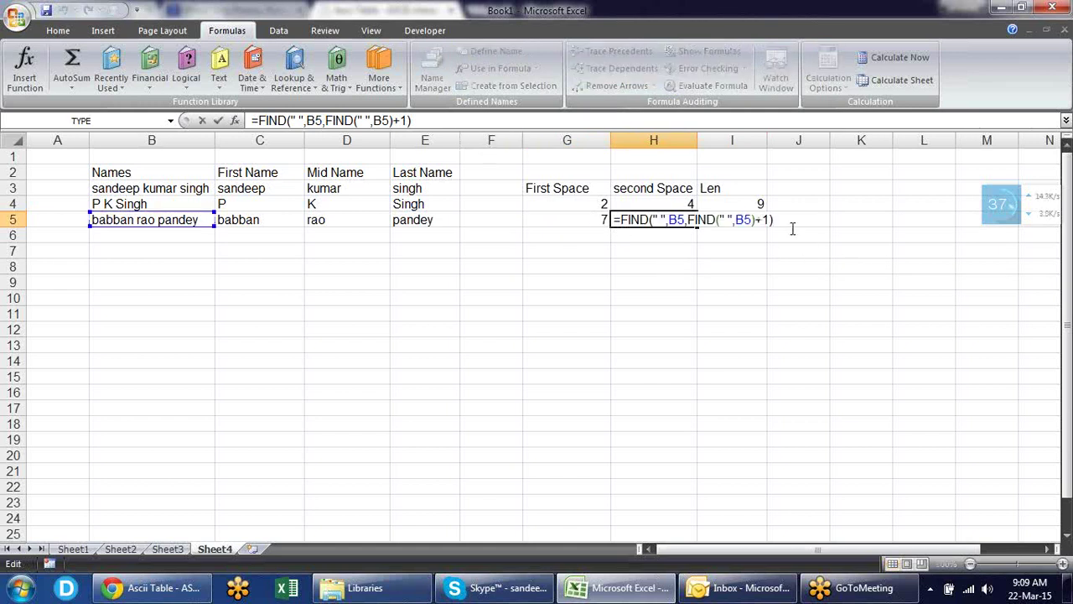
left_click_drag(786, 223, 624, 219)
key("ctrl+c")
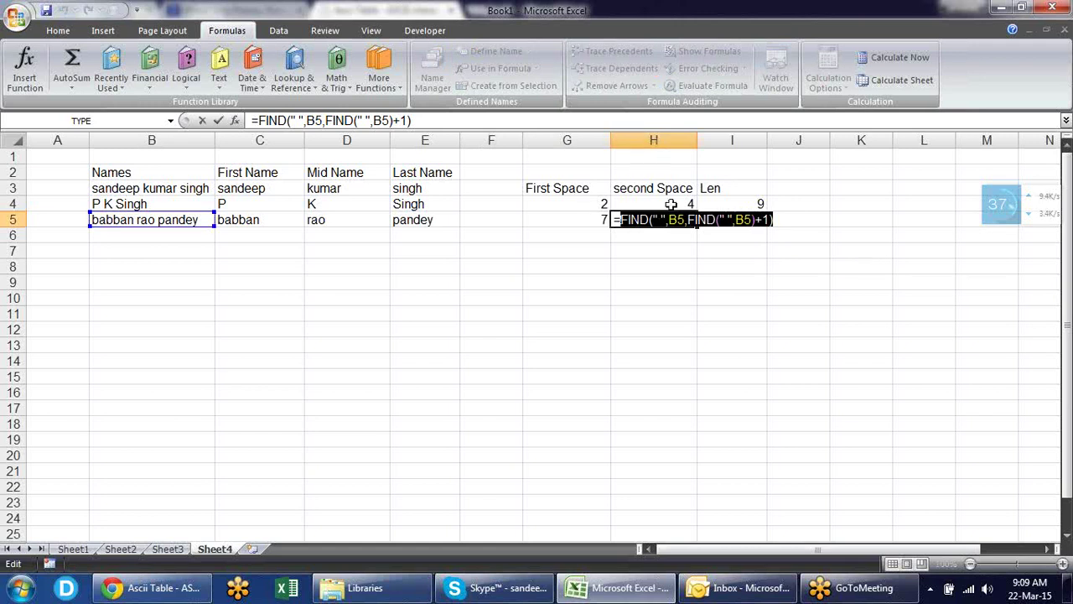
key("ctrl+Return")
left_click_drag(749, 216, 251, 220)
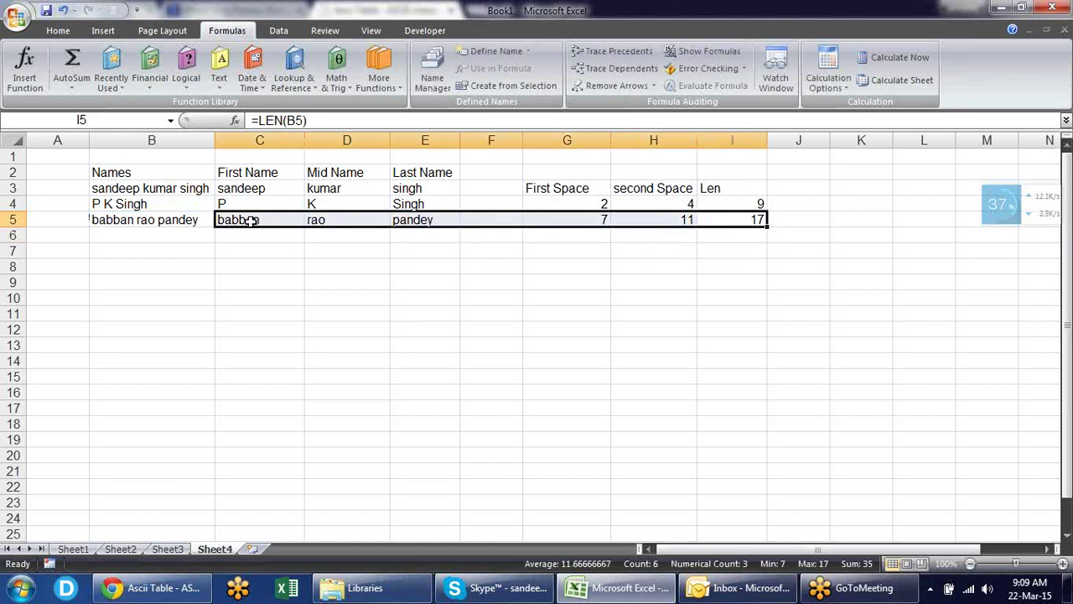
- Replace all H5 references in the selected formulas with FIND(" ",B5,FIND(" ",B5)+1)
key("ctrl+f")
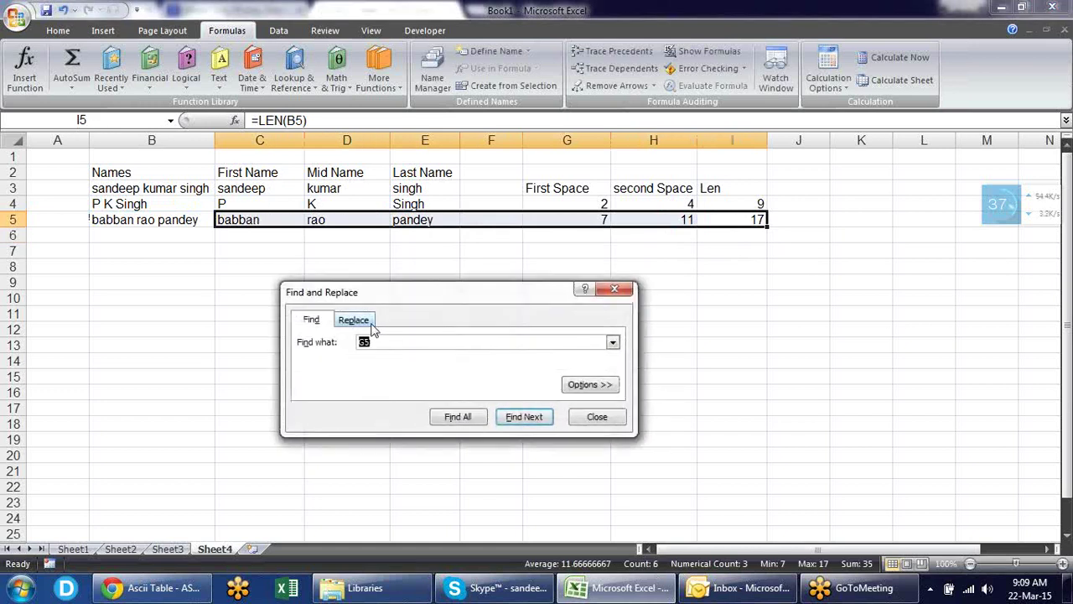
left_click(371, 325)
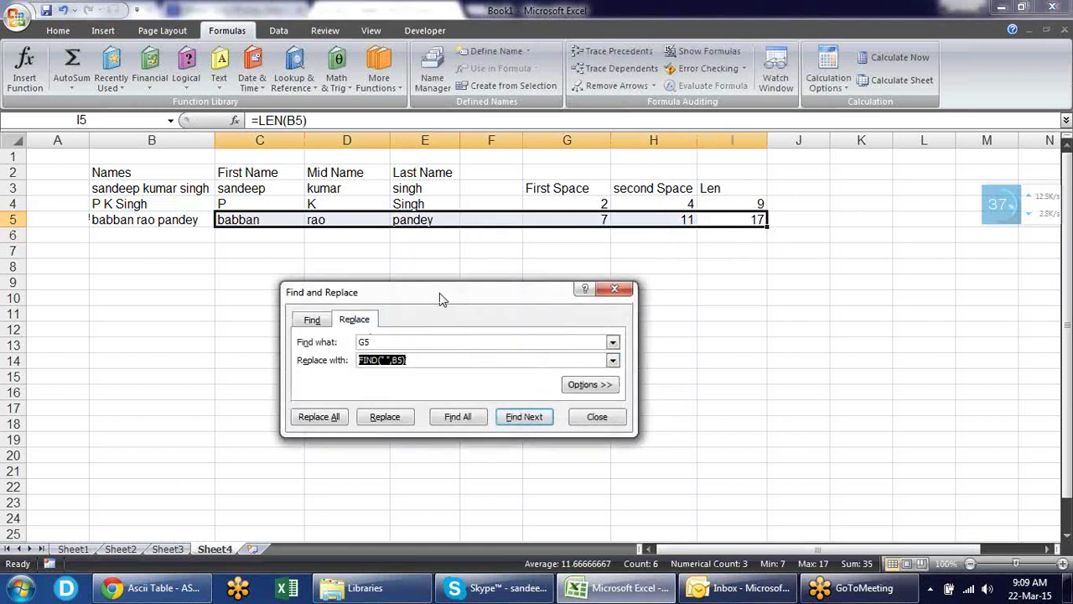
left_click_drag(439, 292, 440, 257)
left_click(364, 305)
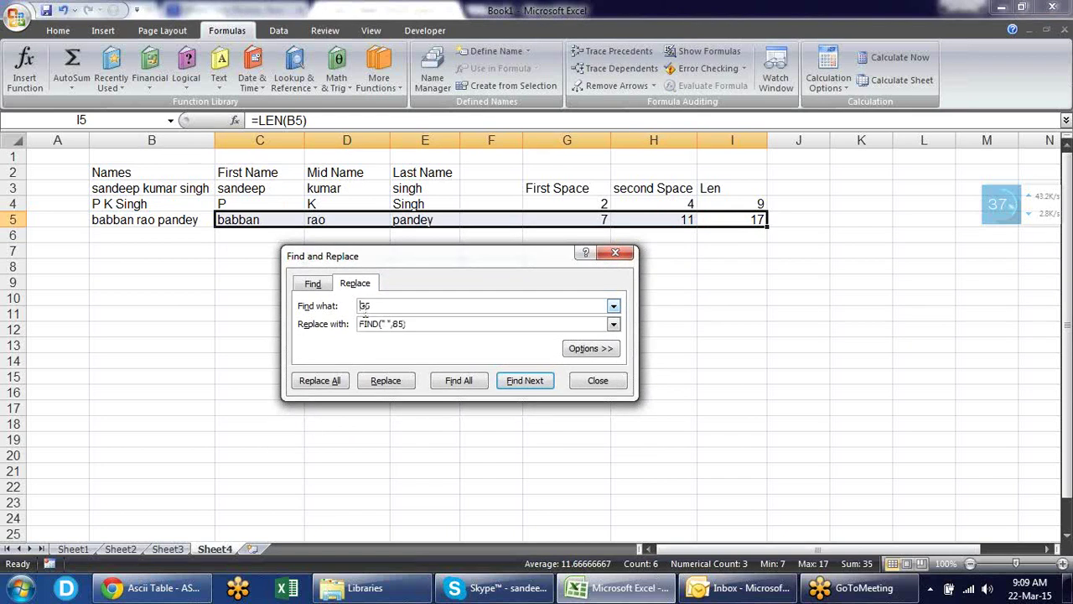
key("Delete")
type("I")
key("Tab")
key("ctrl+v")
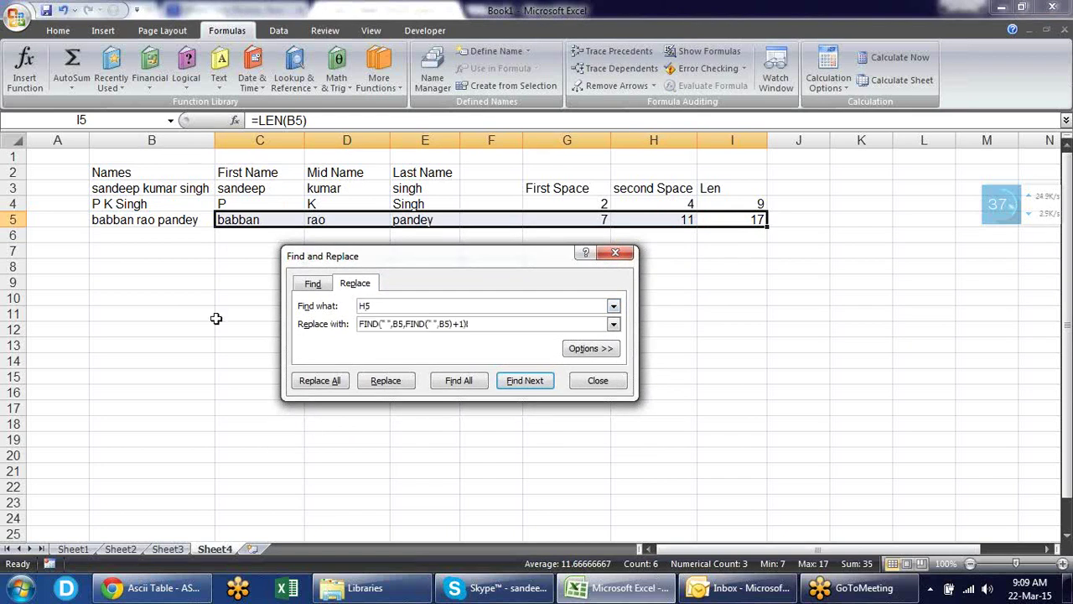
left_click(329, 381)
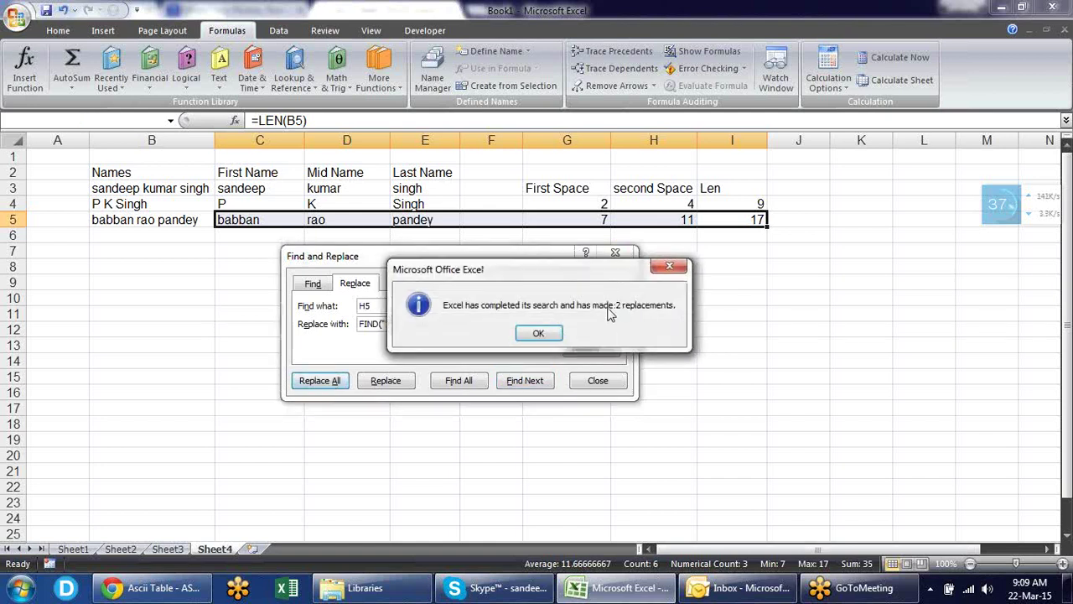
left_click(554, 333)
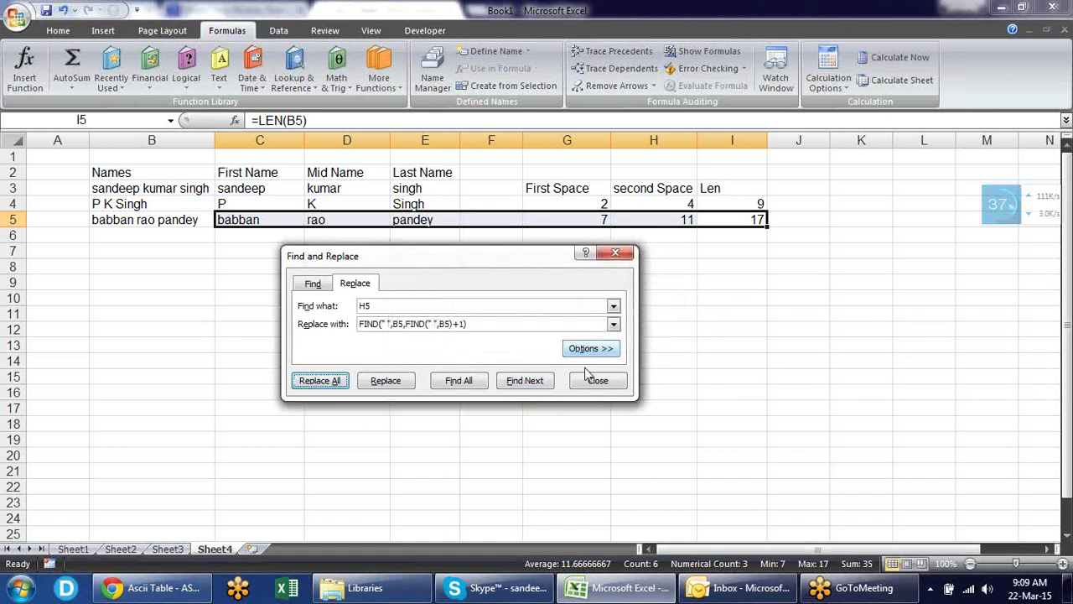
left_click(595, 379)
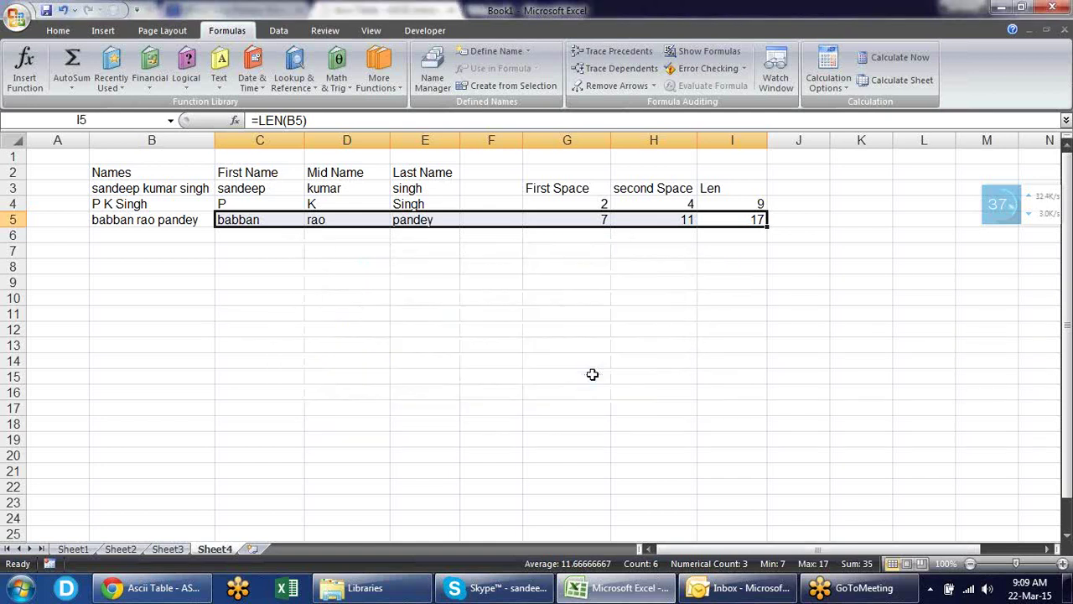
- Replace the I5 references in C5:E5 with LEN(B5)
left_click(731, 221)
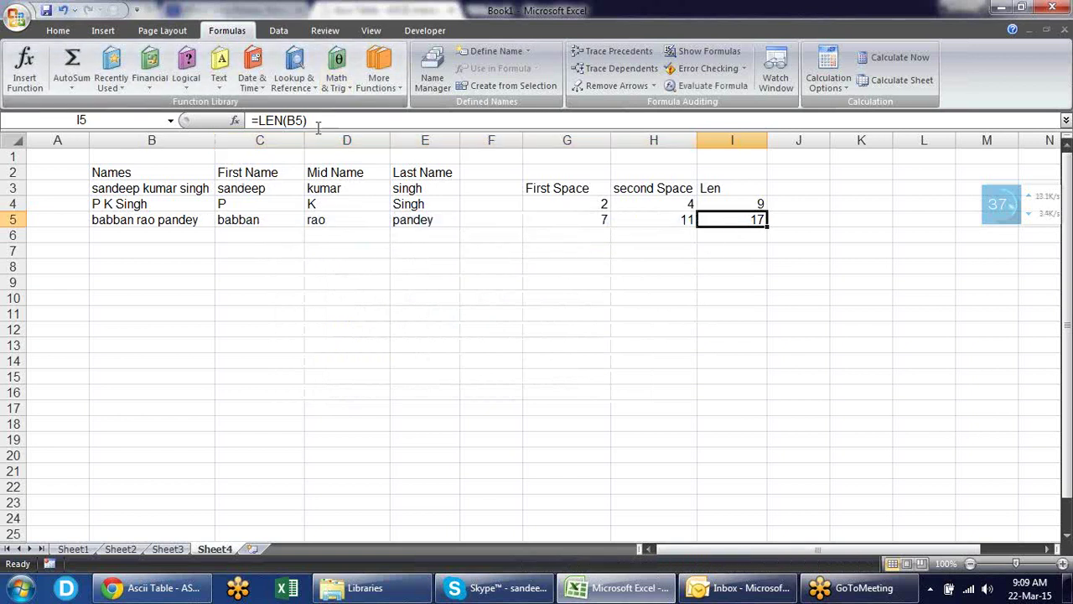
left_click_drag(307, 120, 259, 120)
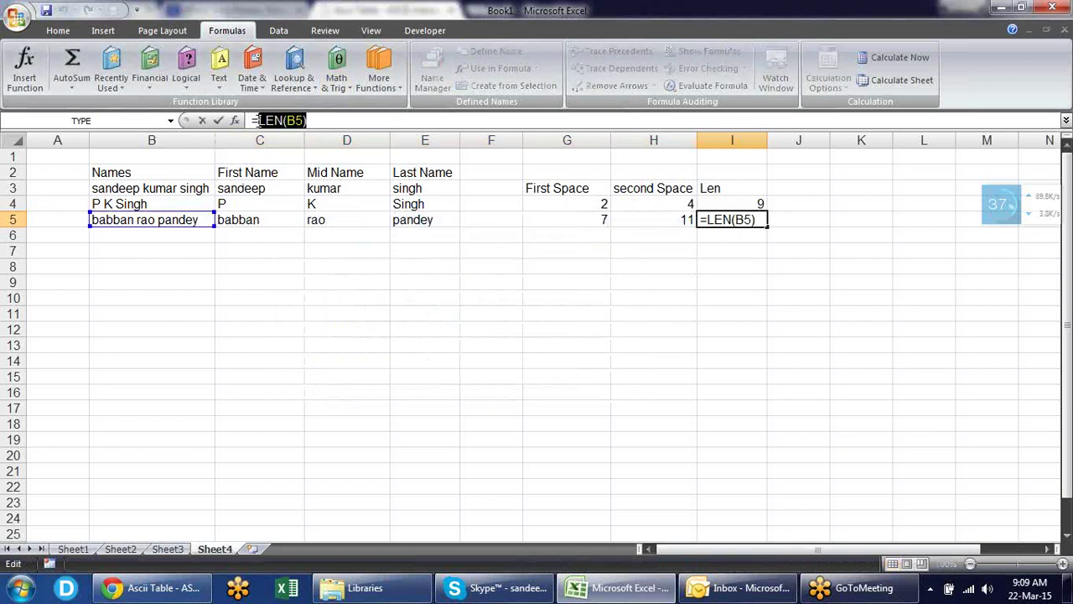
key("Escape")
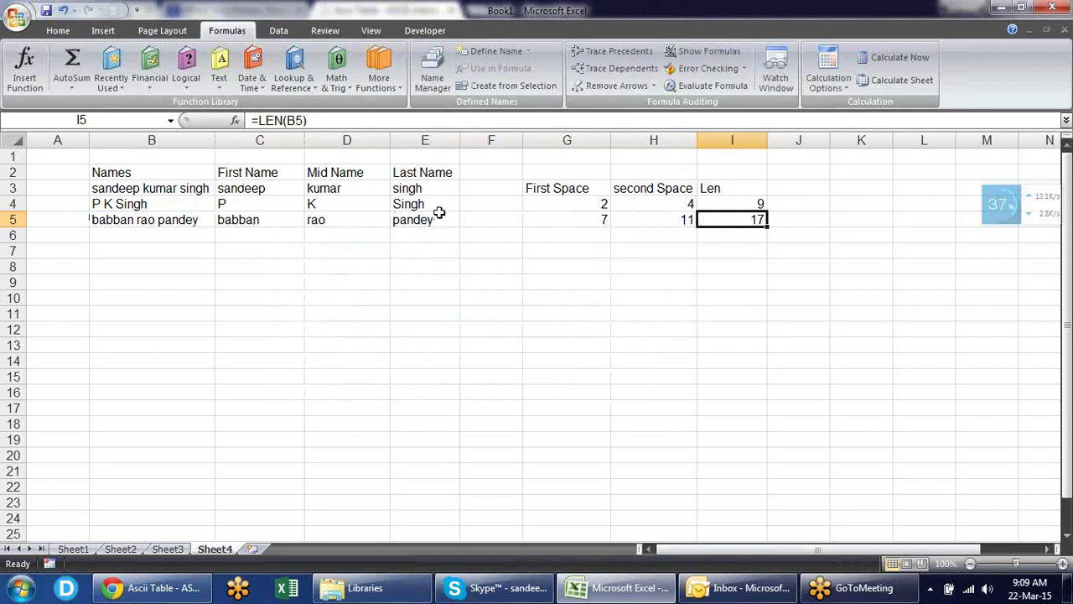
left_click_drag(441, 214, 251, 220)
key("ctrl+f")
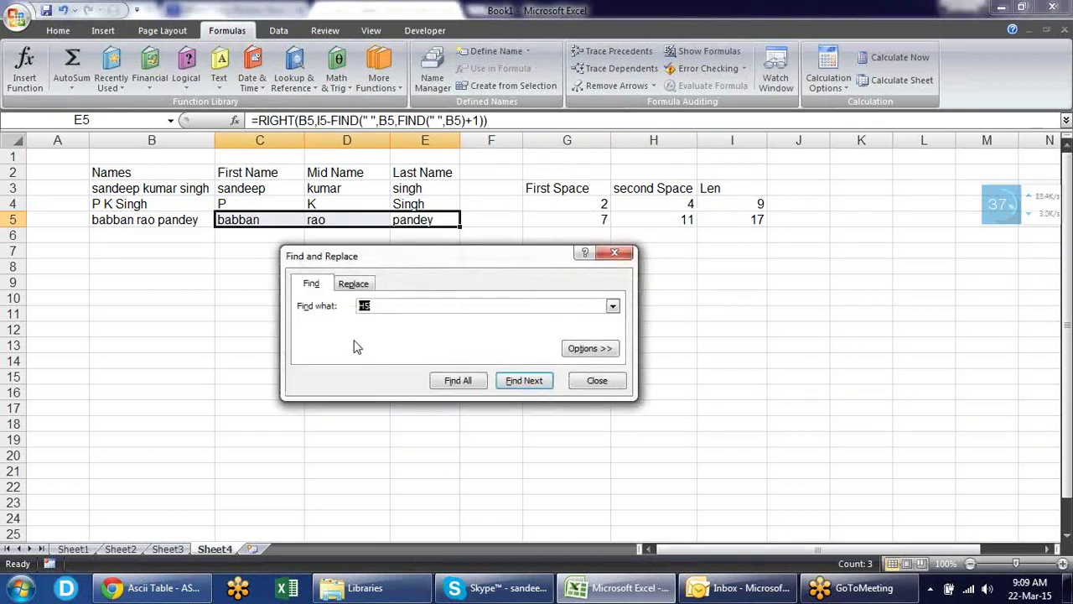
left_click(353, 284)
left_click_drag(386, 306, 240, 293)
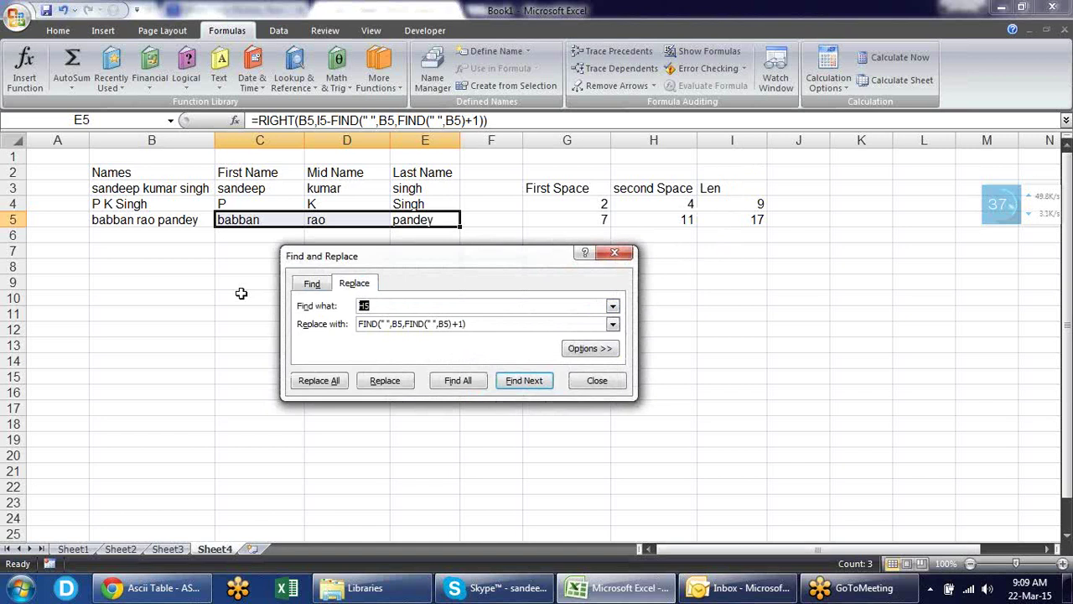
type("I5")
key("Tab")
type("LEN(B5)")
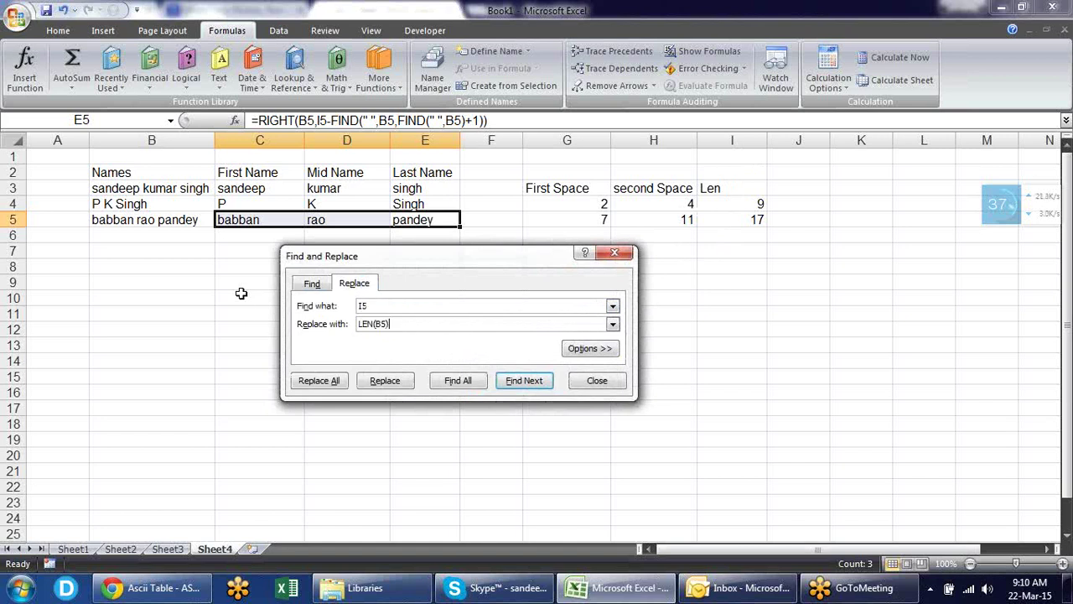
left_click(337, 388)
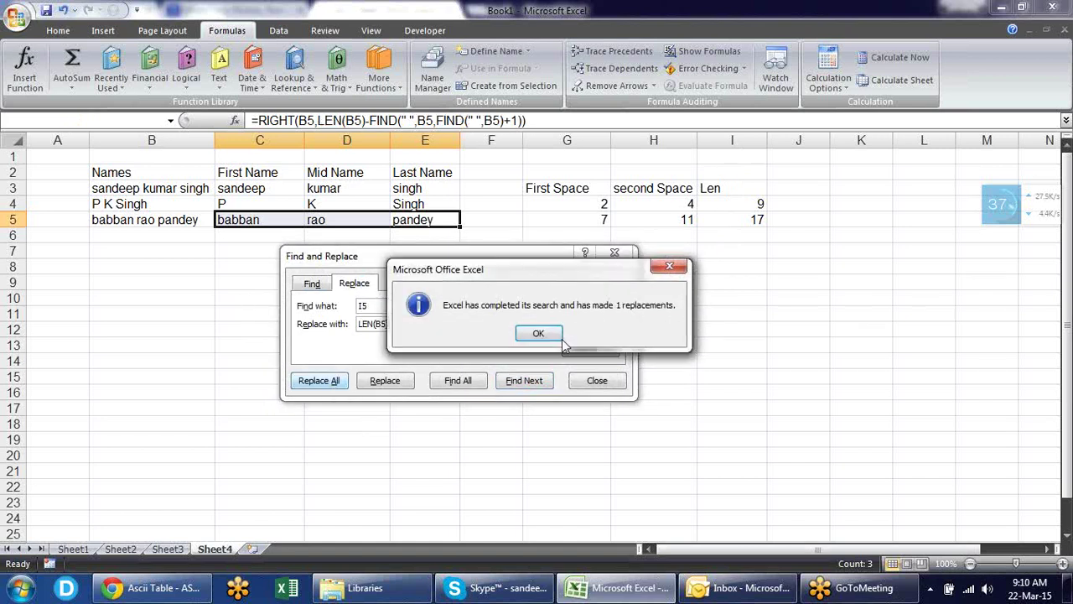
left_click(543, 333)
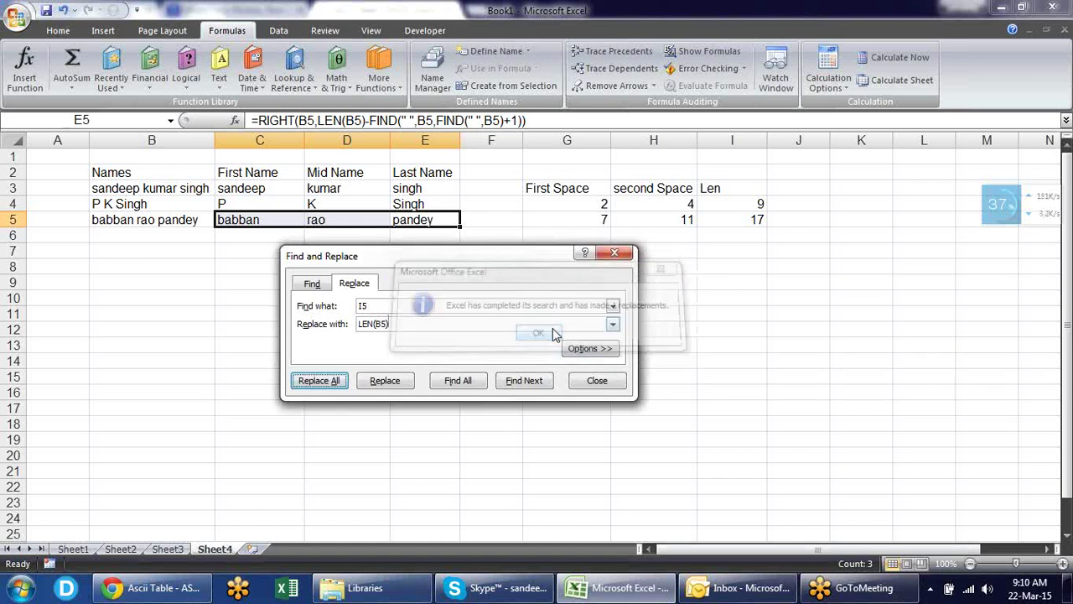
left_click(596, 382)
key("Down")
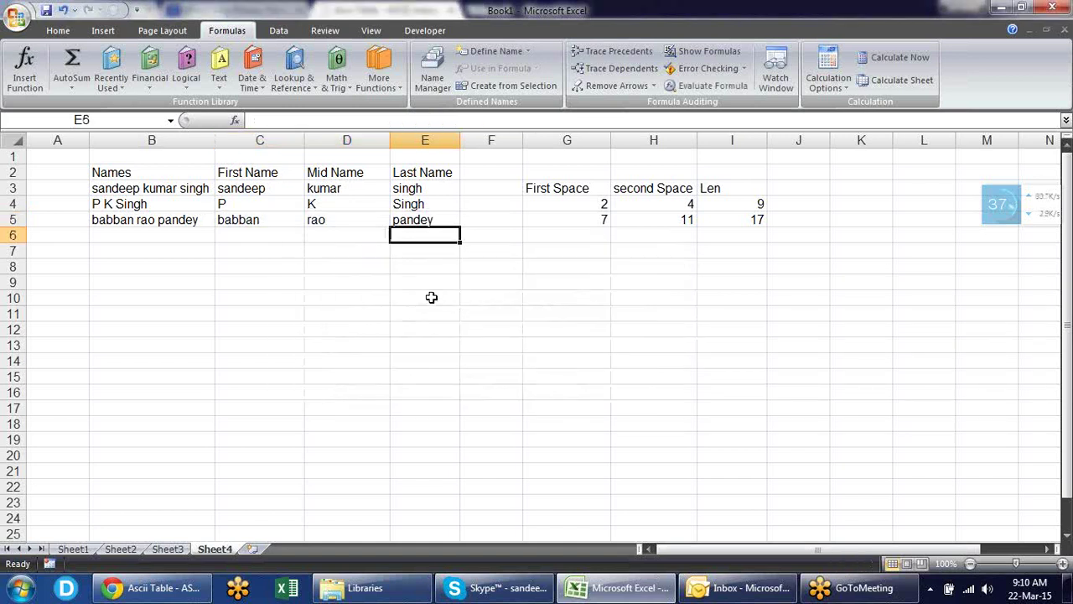
key("Up")
key("Left")
key("Left")
key("Left")
key("Right")
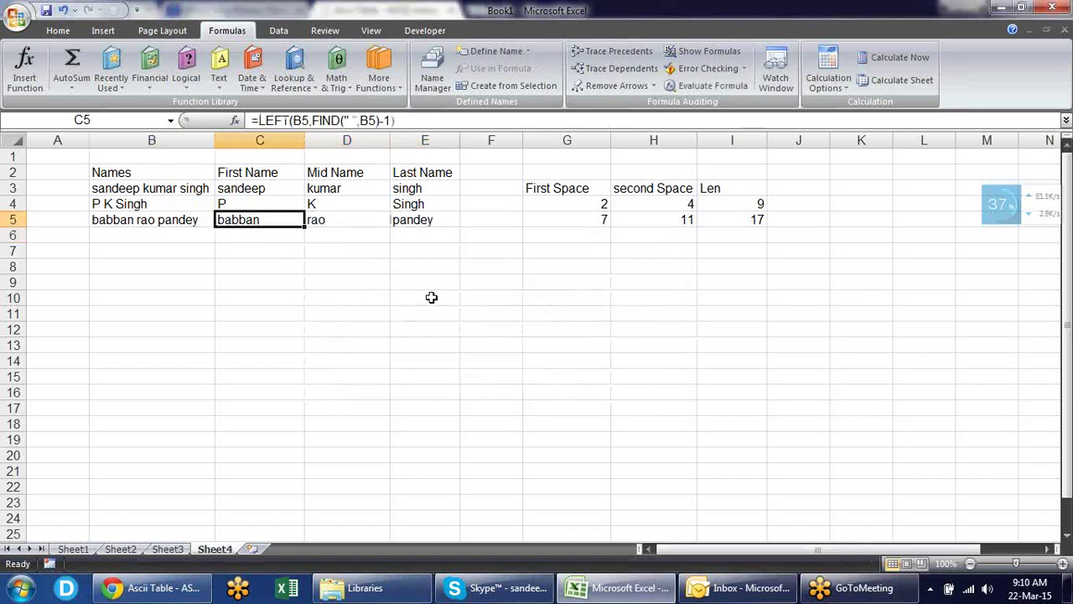
key("F2")
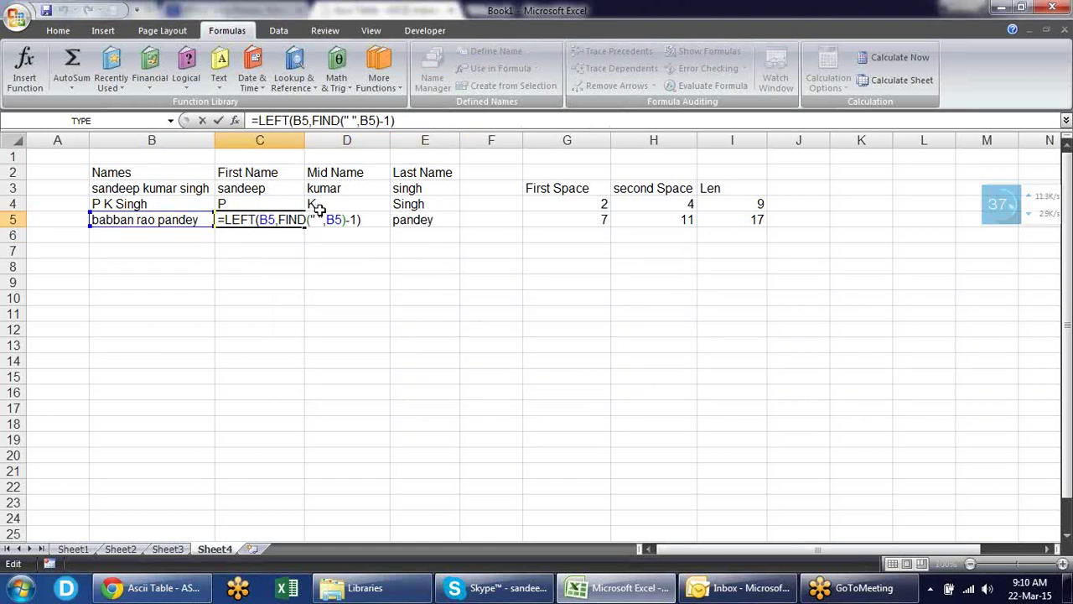
key("Escape")
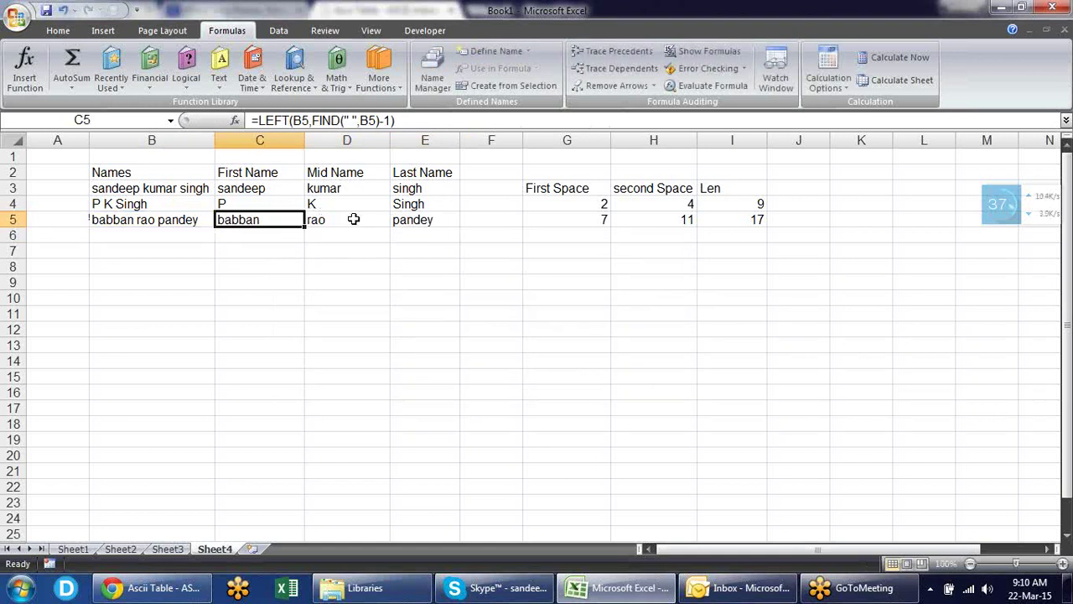
left_click(352, 219)
double_click(352, 219)
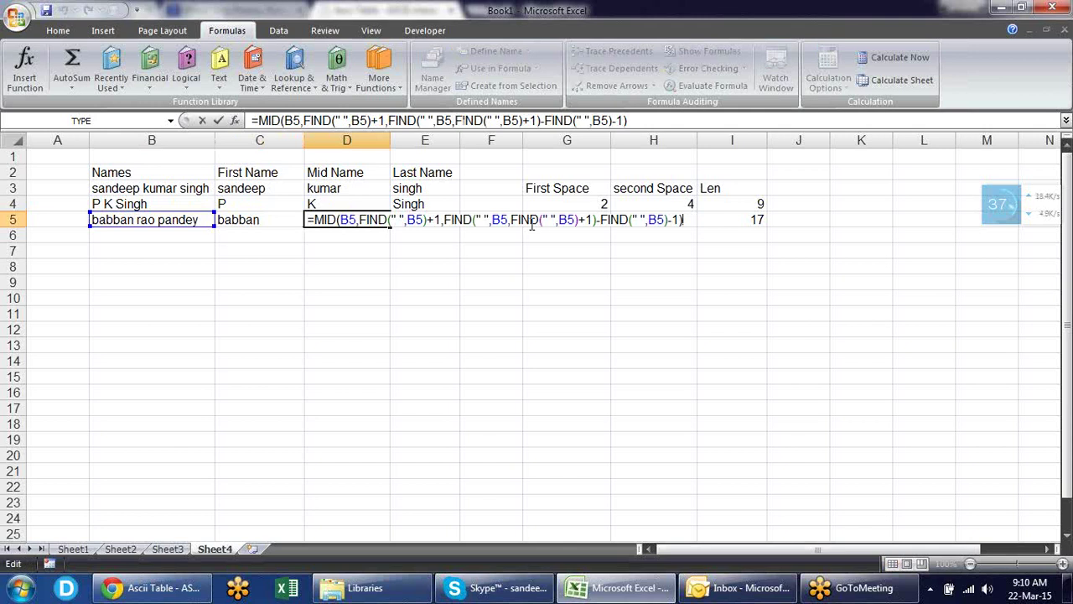
key("Escape")
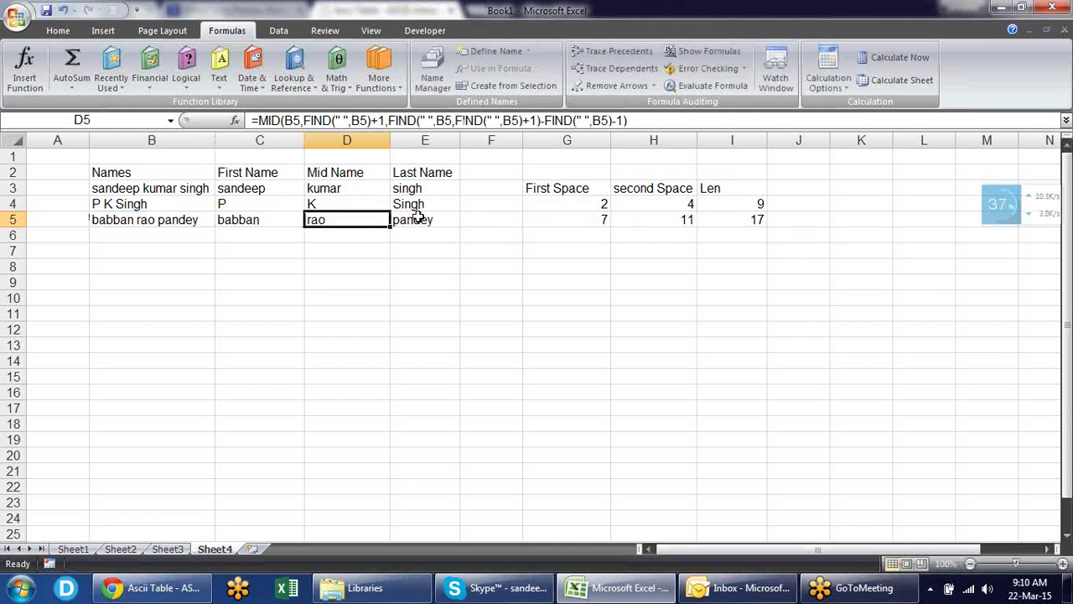
left_click(421, 218)
double_click(419, 216)
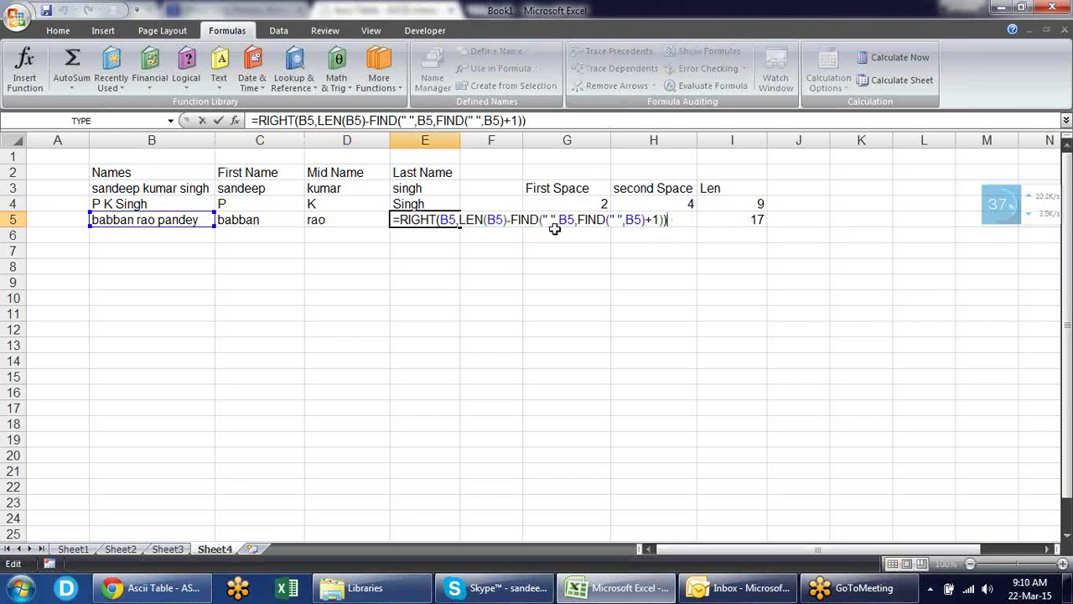
key("Escape")
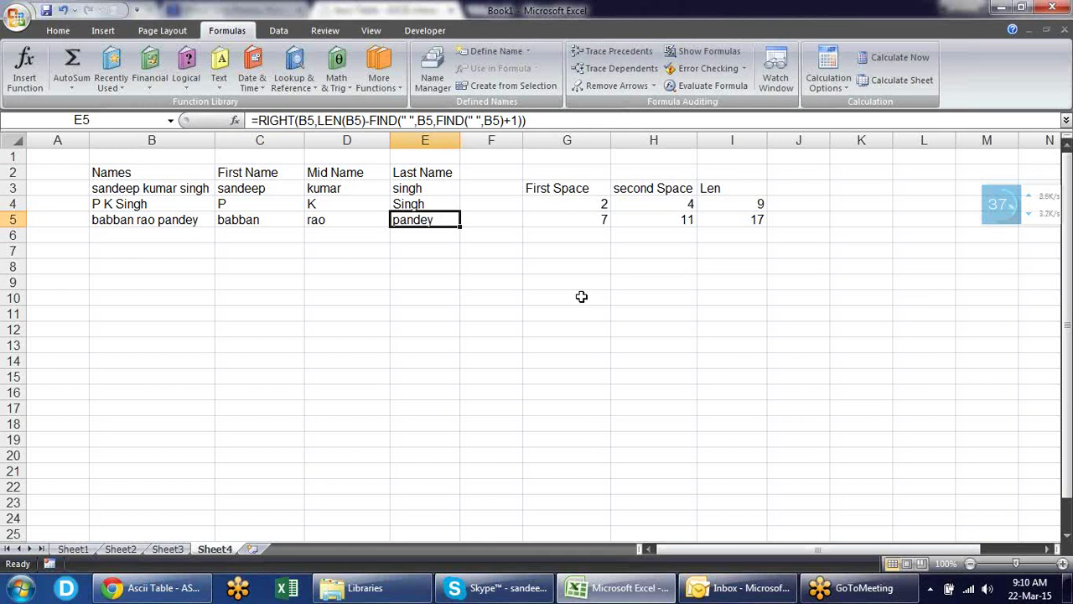
key("Down")
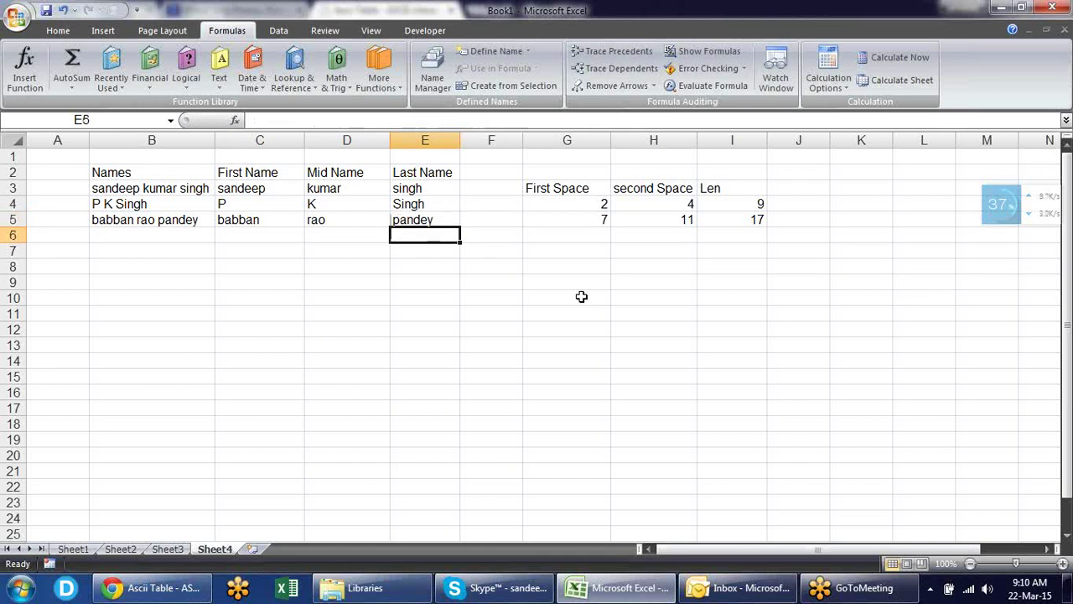
key("Left")
key("Left")
key("Left")
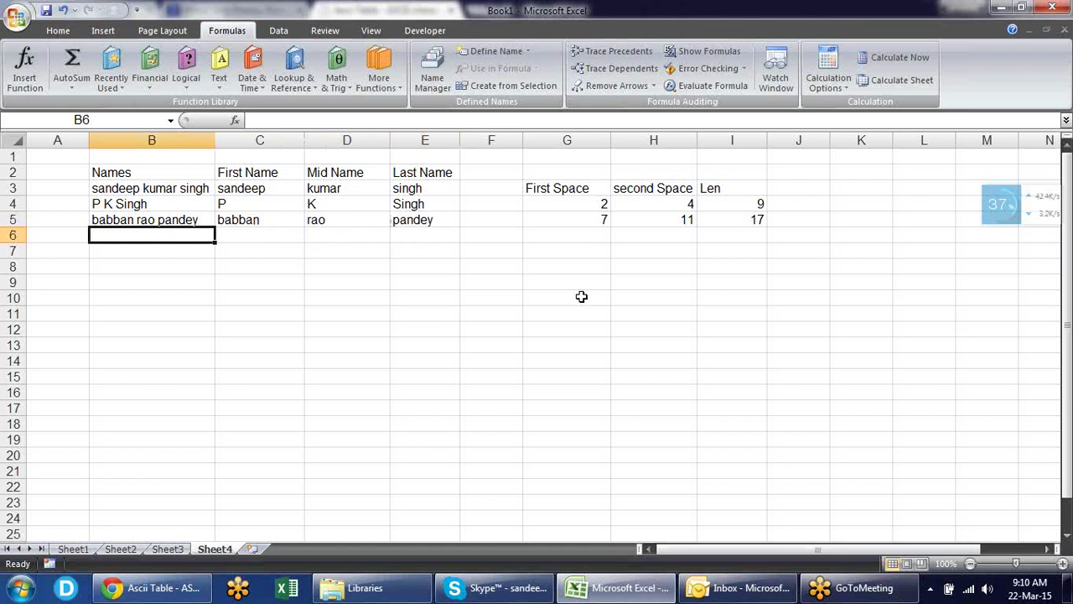
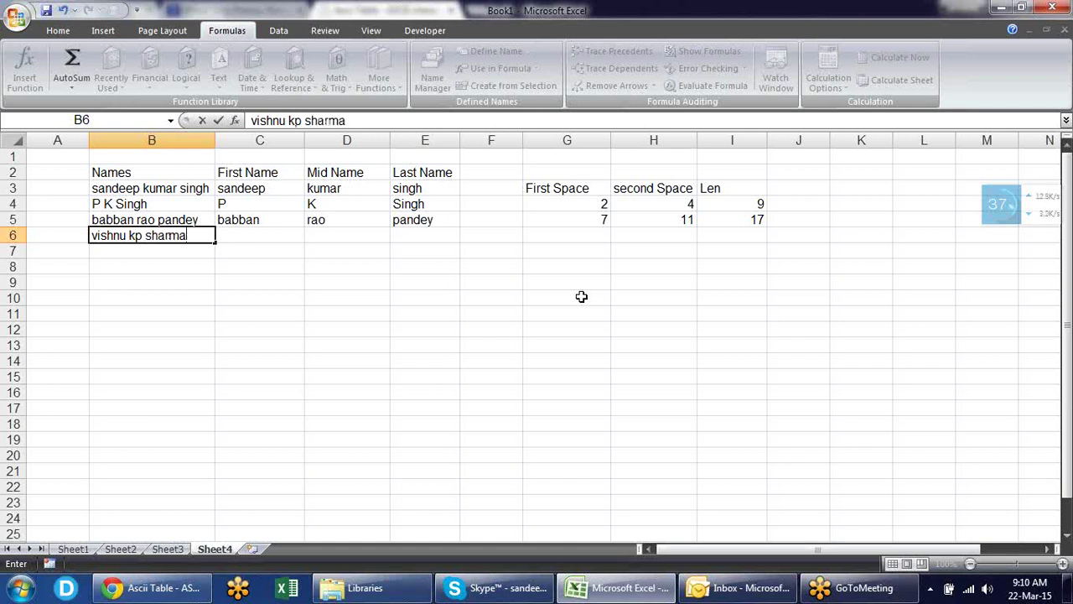
- Enter a new three-part name in cell B6
key("Return")
- Fill the row 5 name formulas down into C6:E6 to split the new name
key("Up")
key("Right")
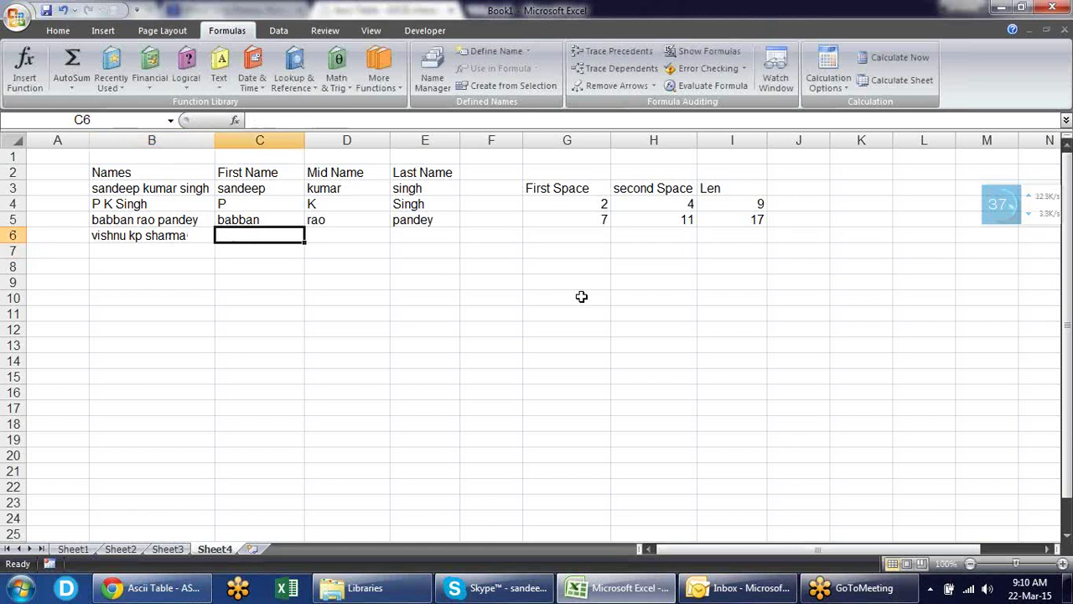
key("shift+Right")
key("shift+Right")
key("ctrl+d")
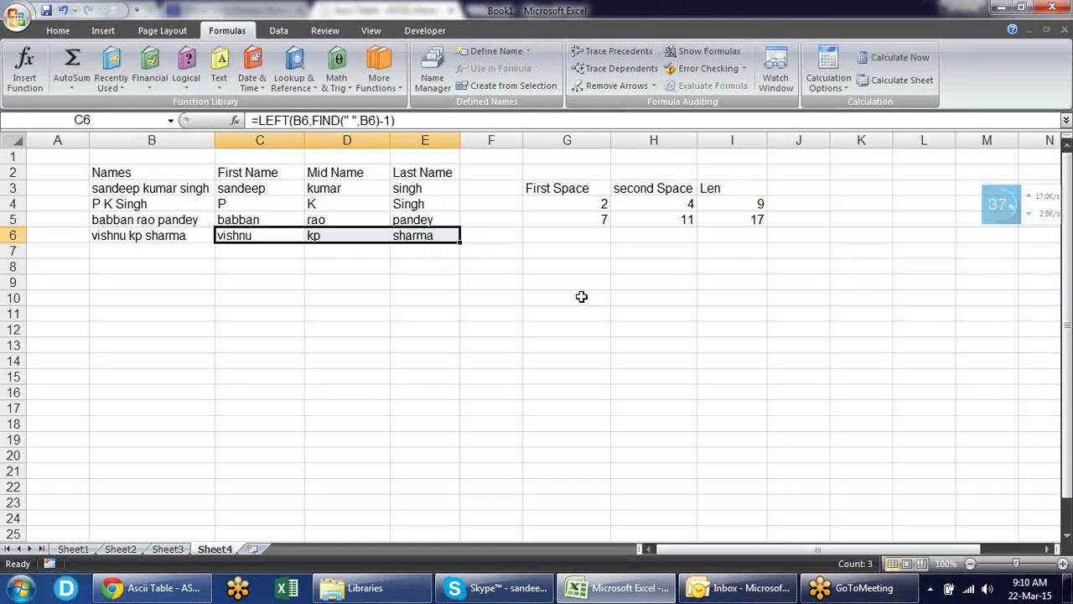
key("Down")
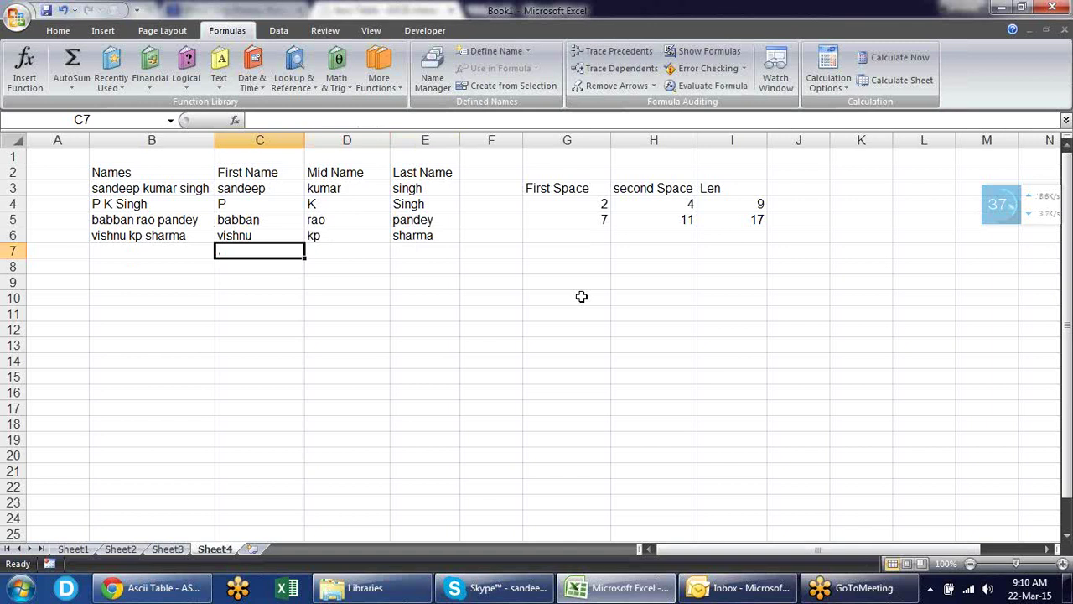
key("Left")
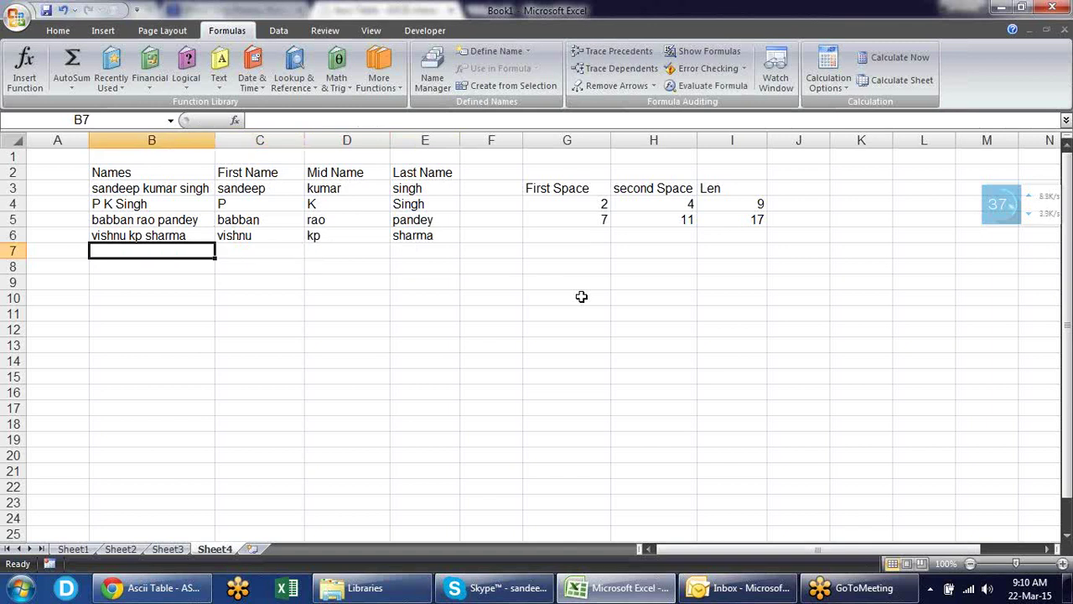
key("Up")
key("Down")
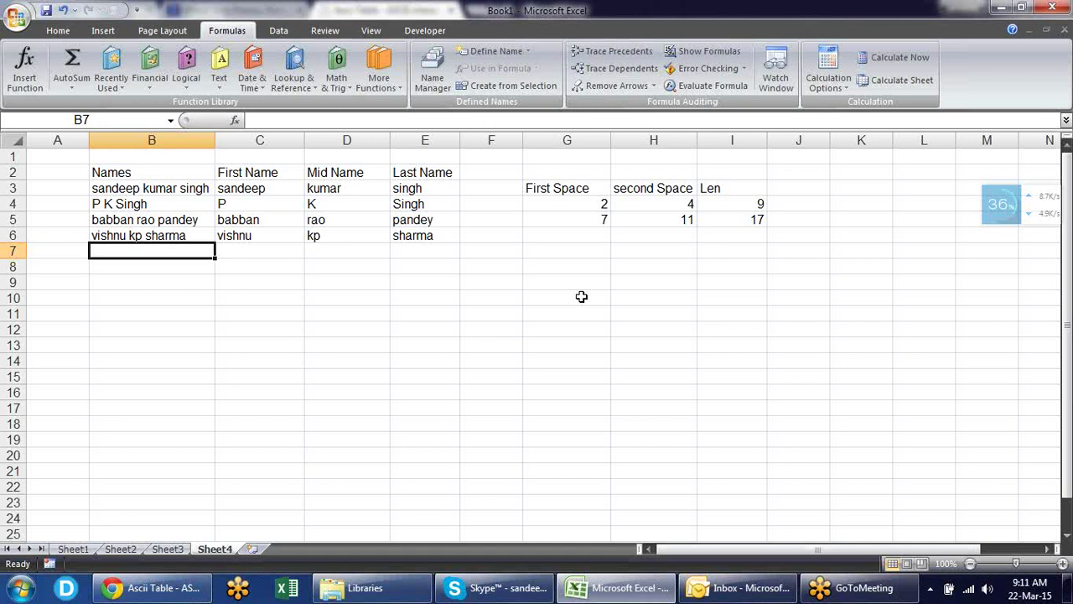
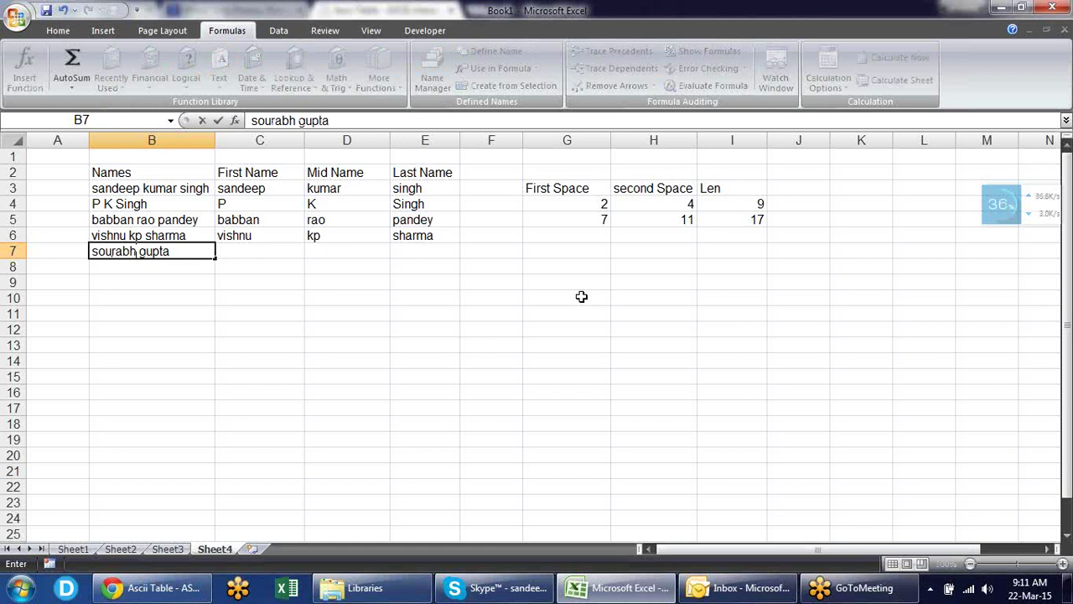
key("Return")
key("Up")
key("Right")
key("shift+Right")
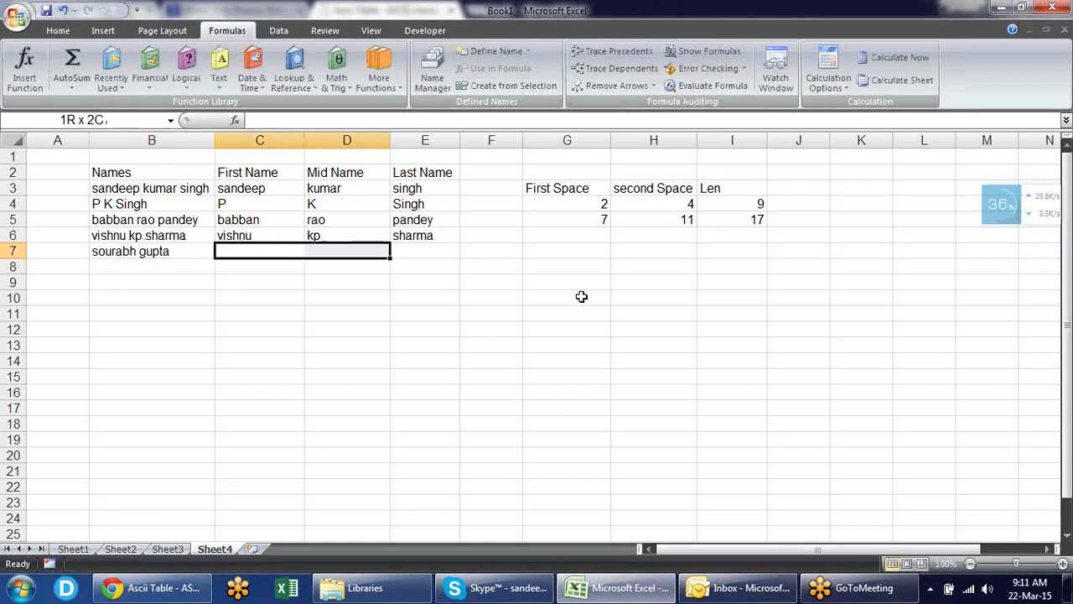
key("shift+Right")
key("ctrl+d")
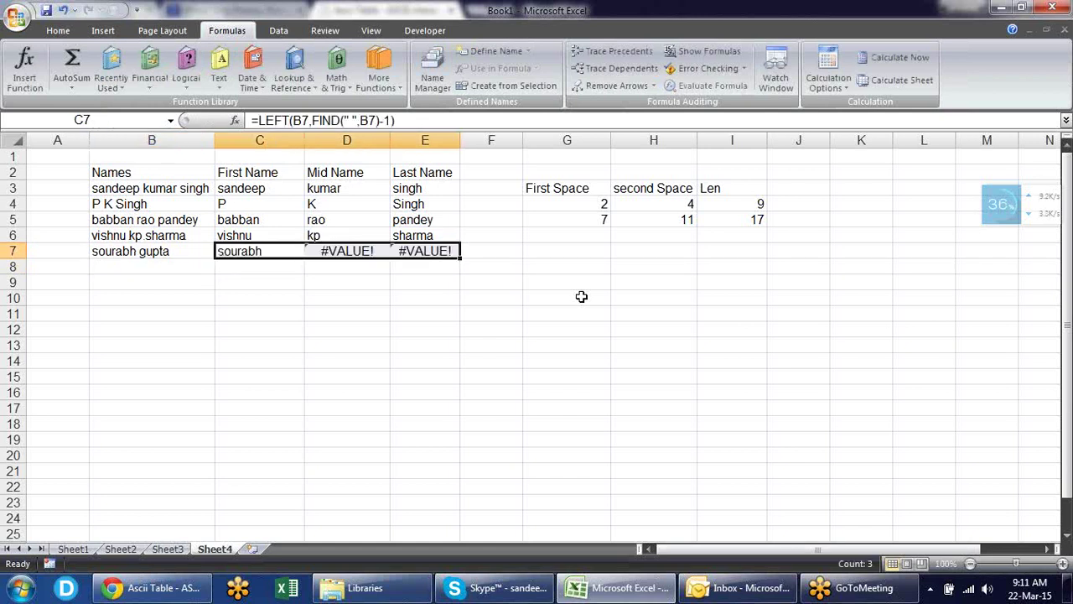
- Check the C7, D7 and E7 results, where Mid and Last Name show #VALUE!, then edit D7
key("Down")
key("Down")
key("Down")
key("Up")
key("Up")
key("Up")
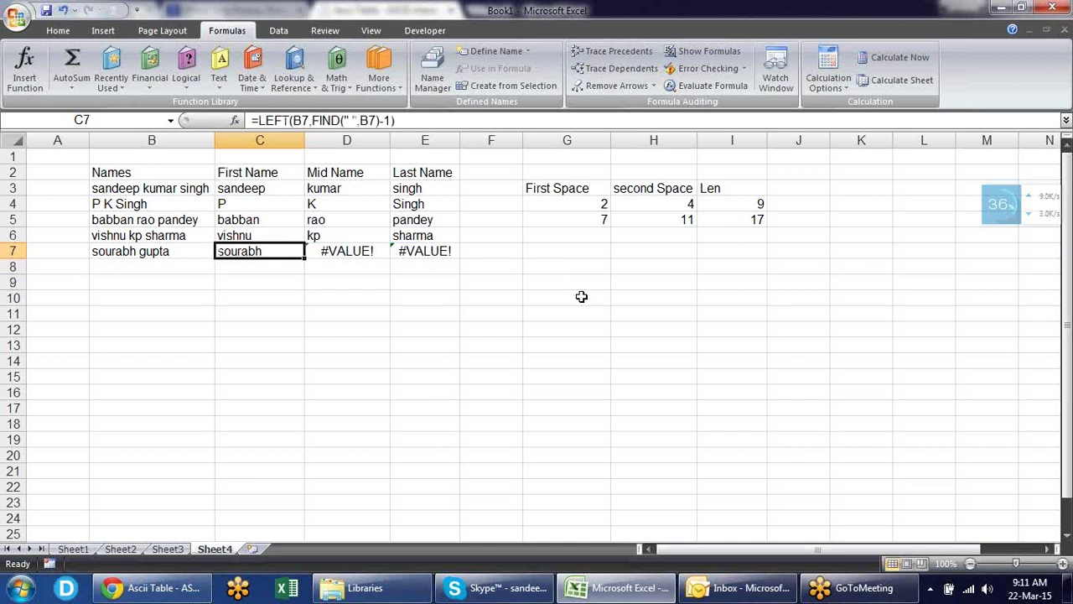
key("Right")
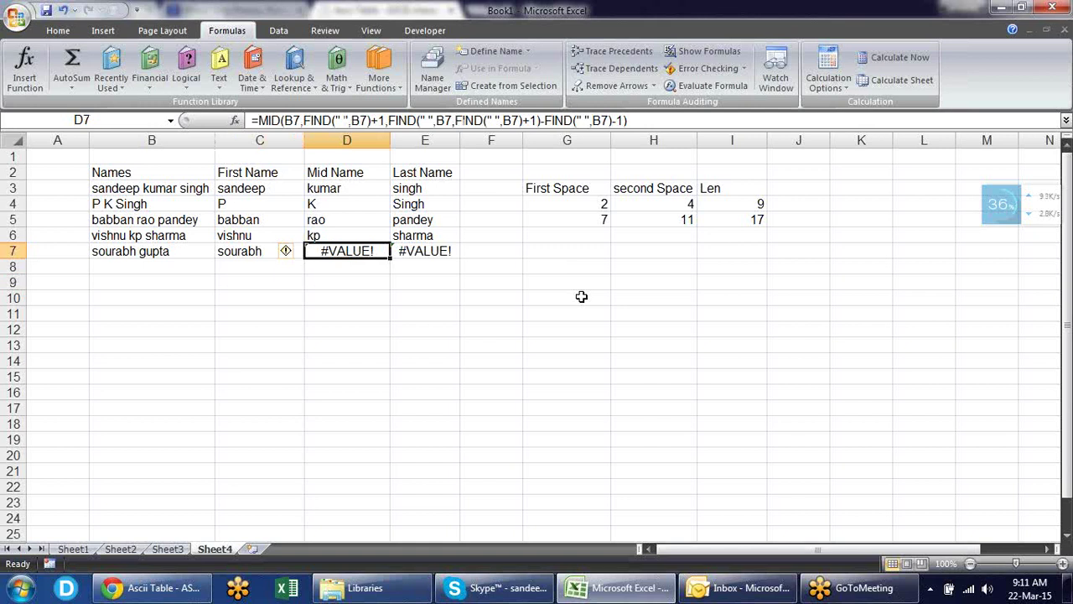
key("Right")
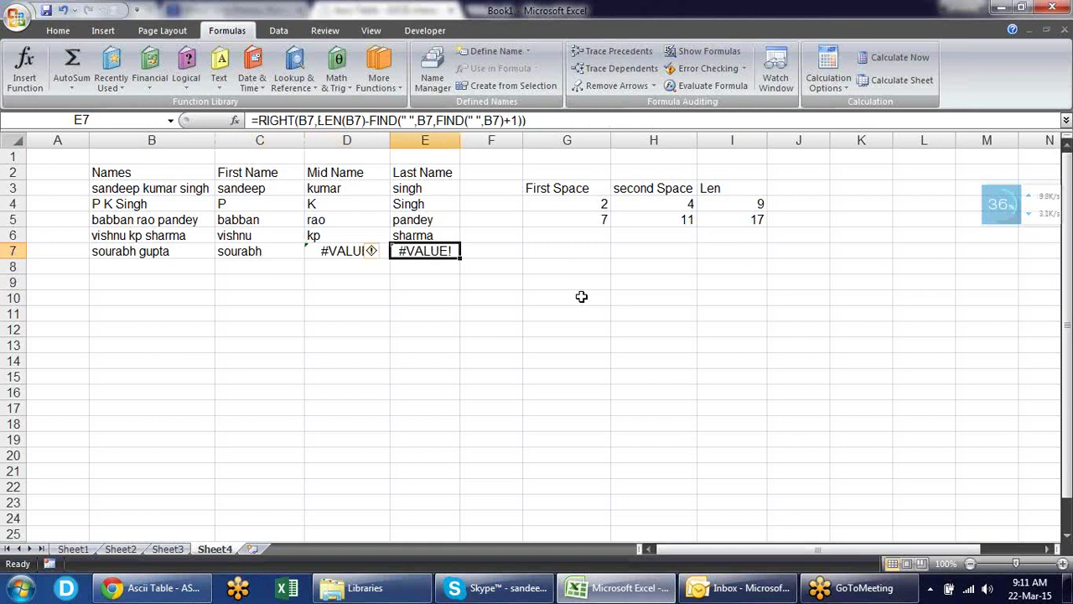
key("Left")
key("Left")
key("Left")
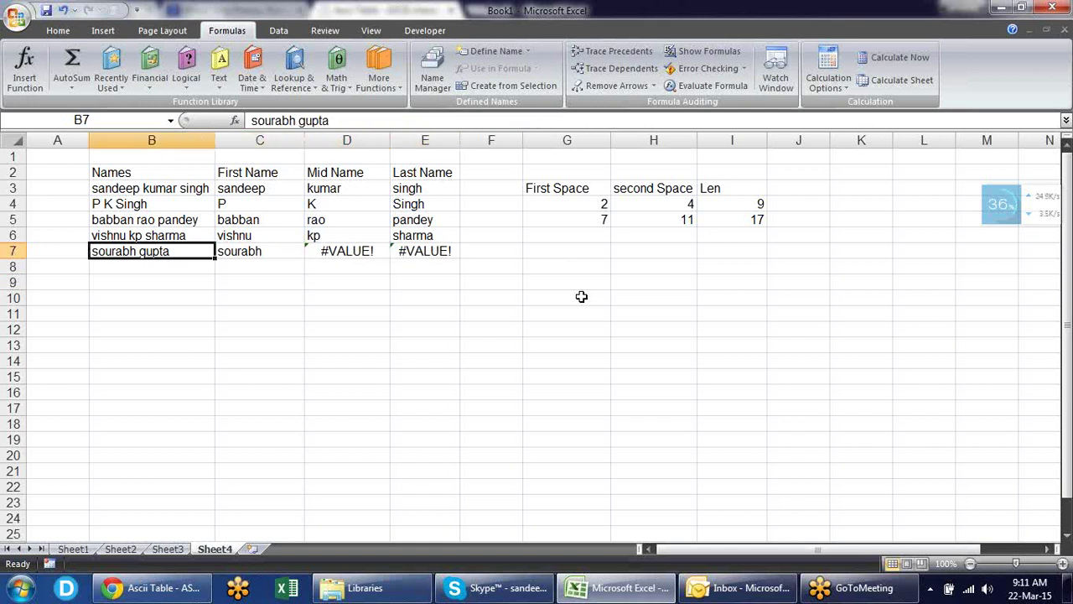
key("Right")
key("Right")
key("Right")
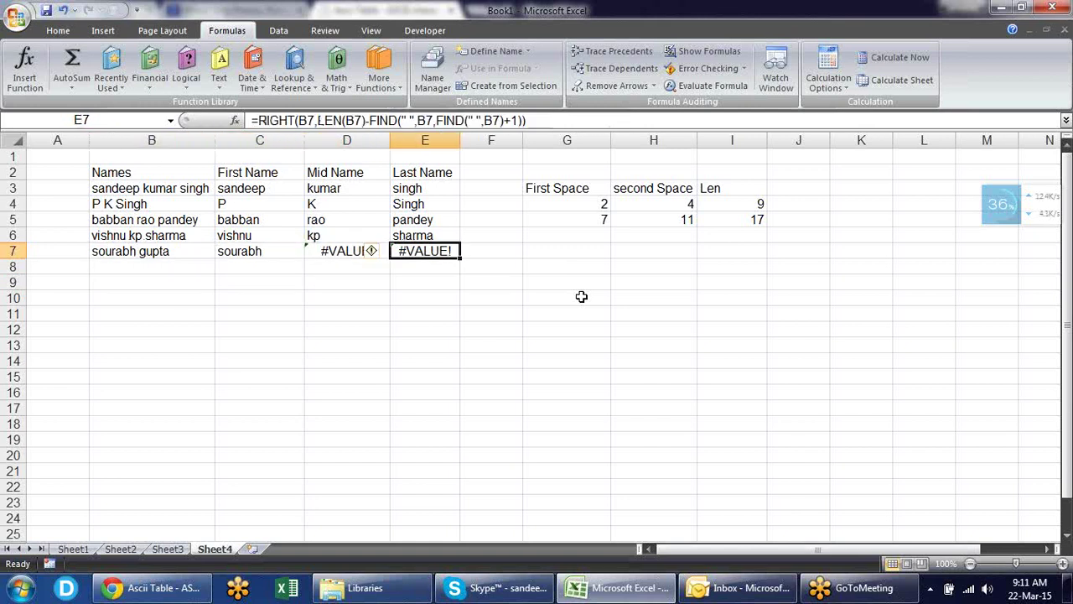
key("Left")
key("Right")
key("Left")
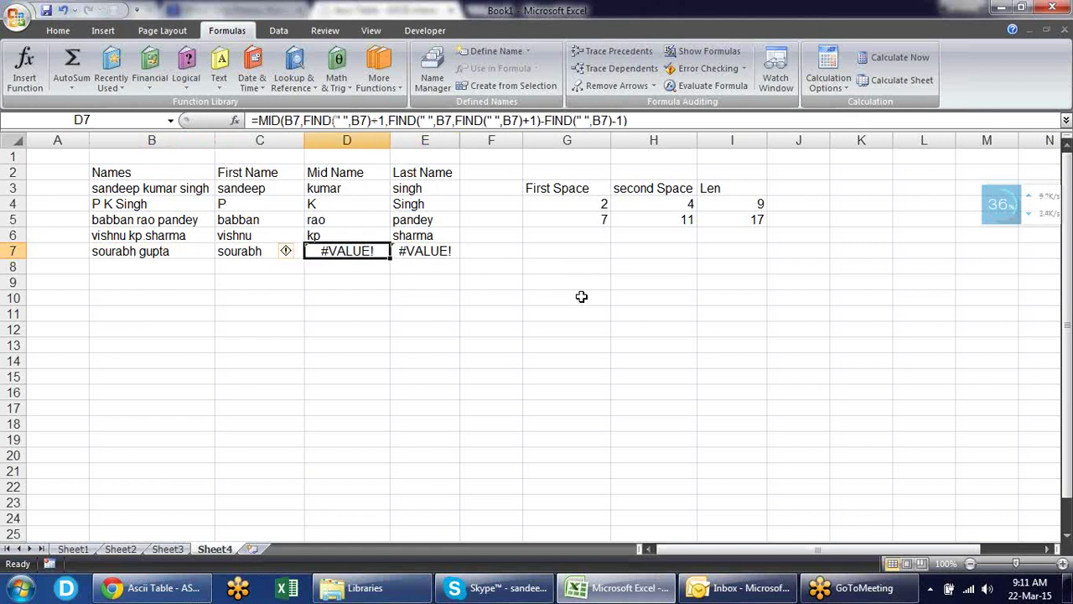
key("Right")
key("Left")
key("F2")
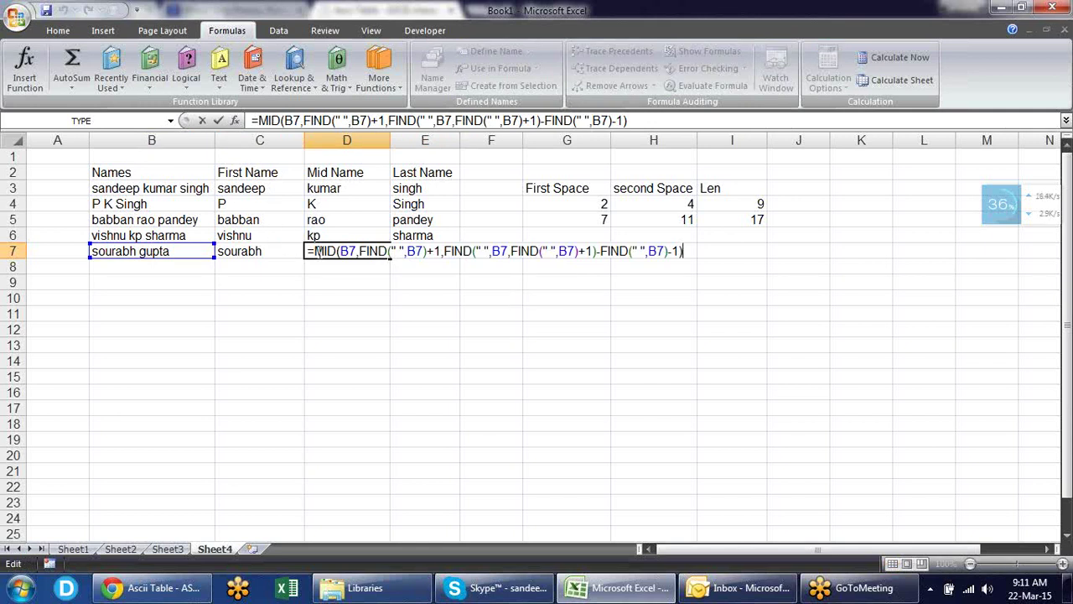
- Wrap D7's Mid Name formula in IFERROR(...,"") so it shows blank instead of #VALUE!
left_click(315, 250)
type("IFERROR(")
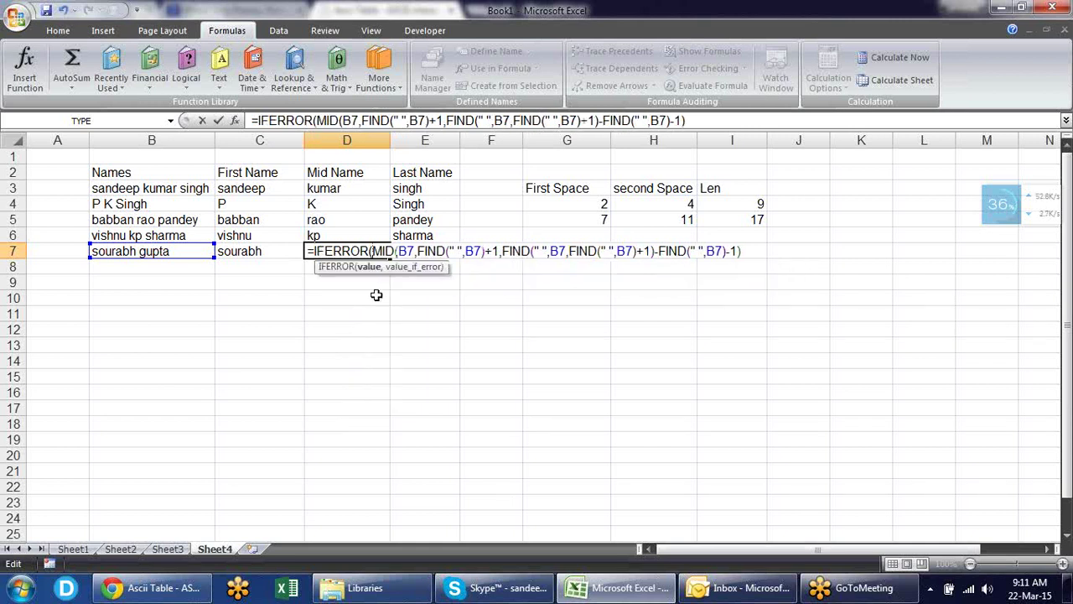
key("shift+End")
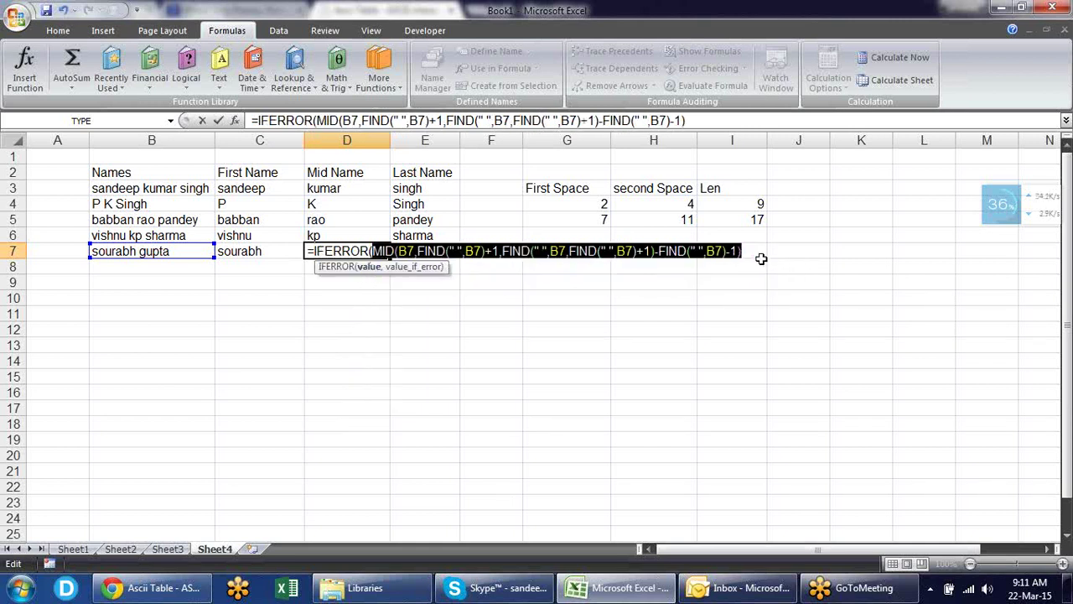
left_click(754, 252)
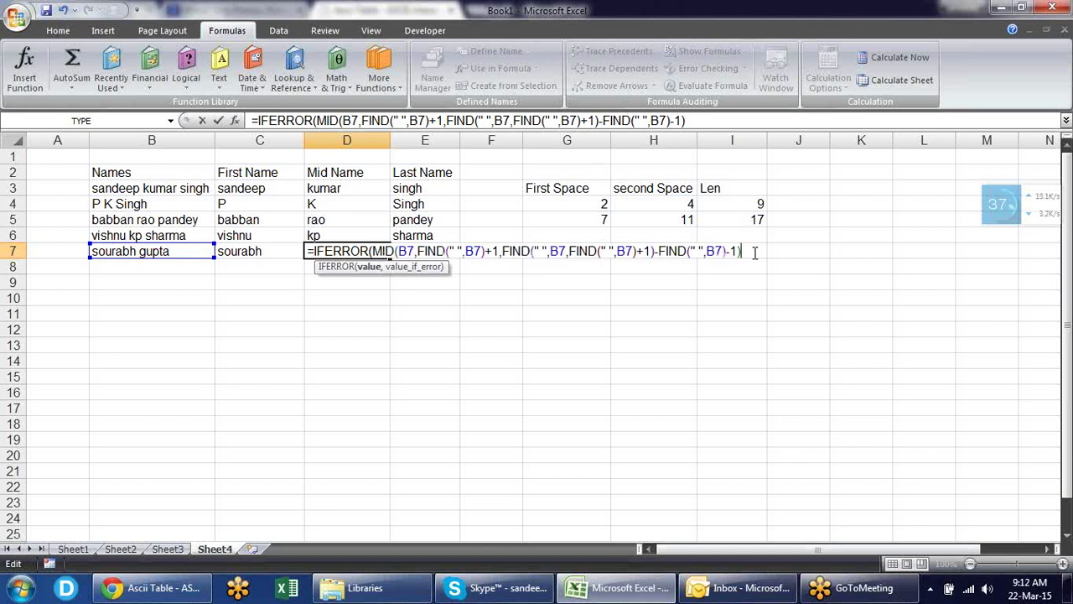
type(",")
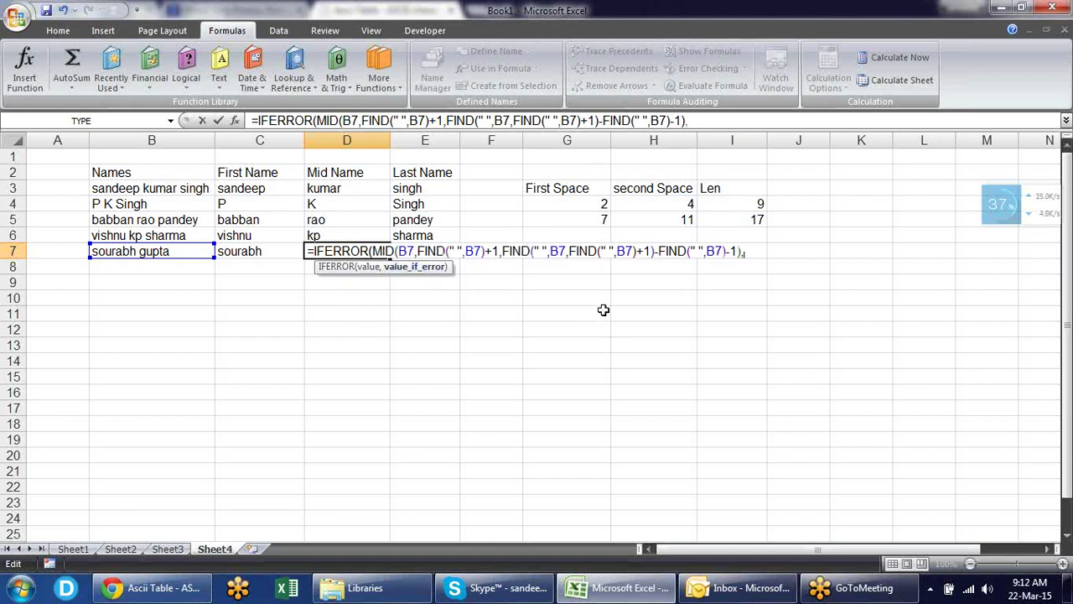
type("\"\")")
key("Return")
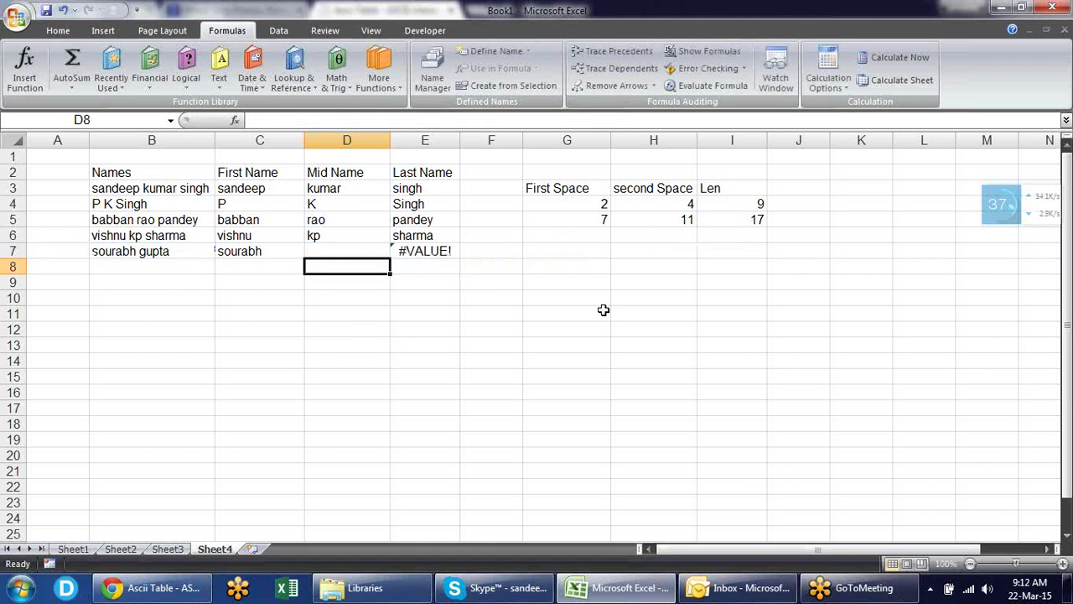
left_click(373, 246)
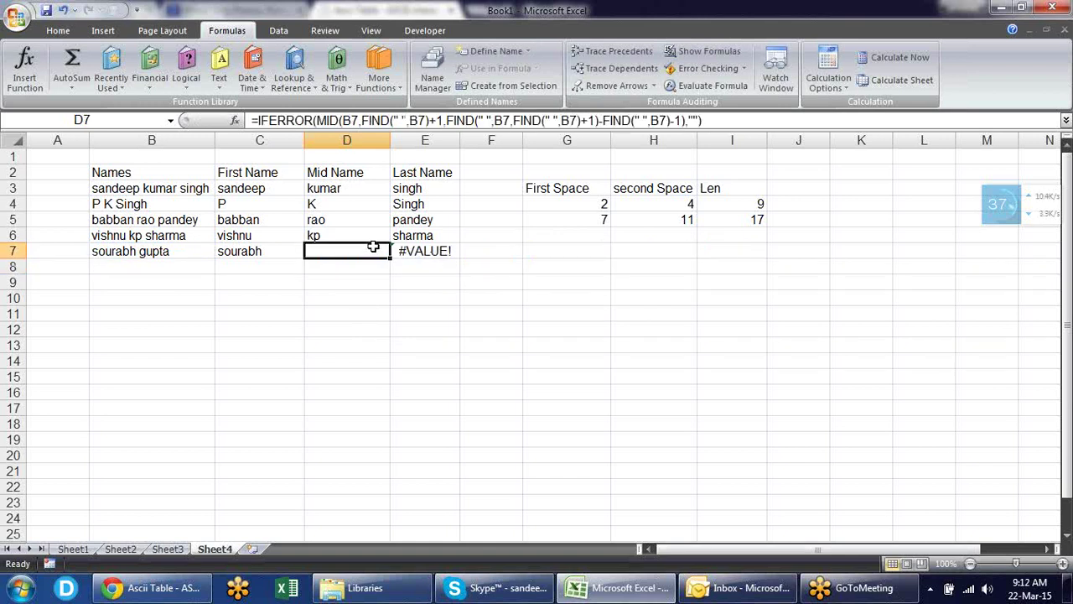
- Begin wrapping E7's Last Name formula in IFERROR, ready for a fallback argument
left_click(431, 252)
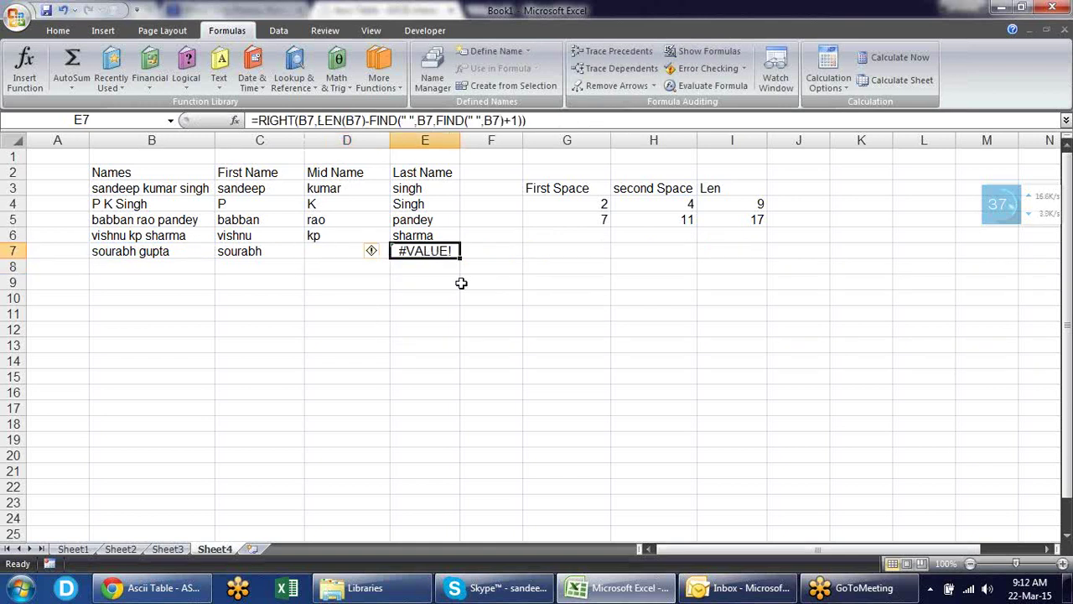
key("F2")
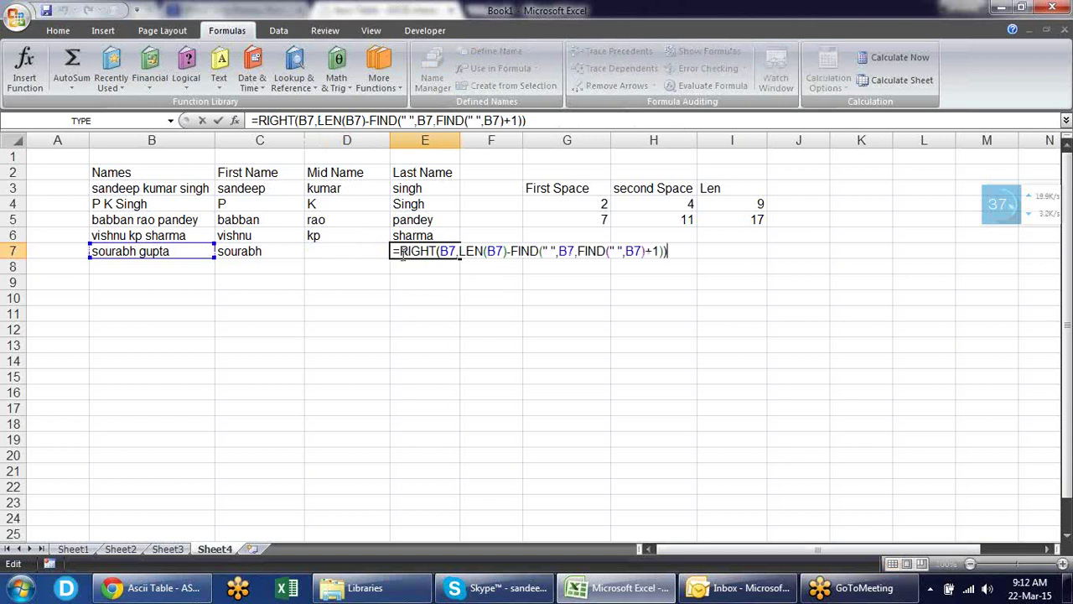
left_click(402, 251)
type("IF")
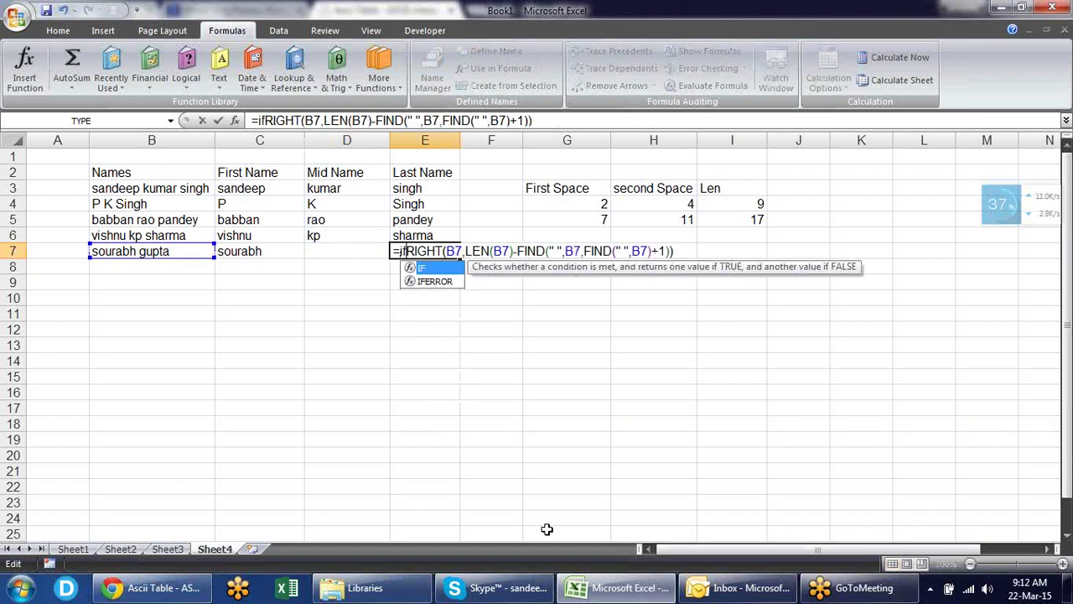
type("ERROR(")
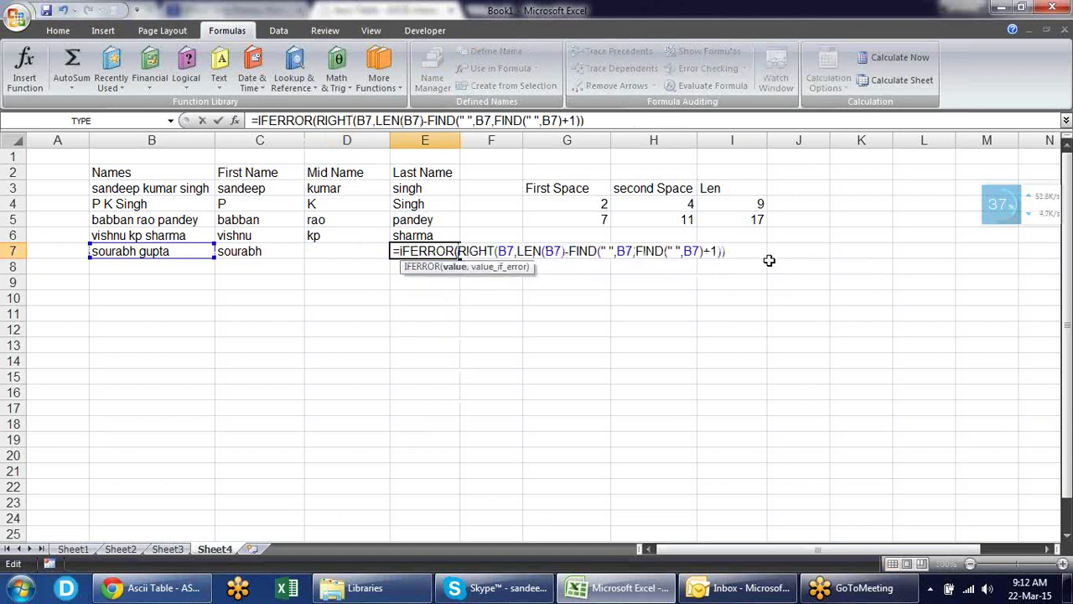
left_click(735, 254)
type(",")
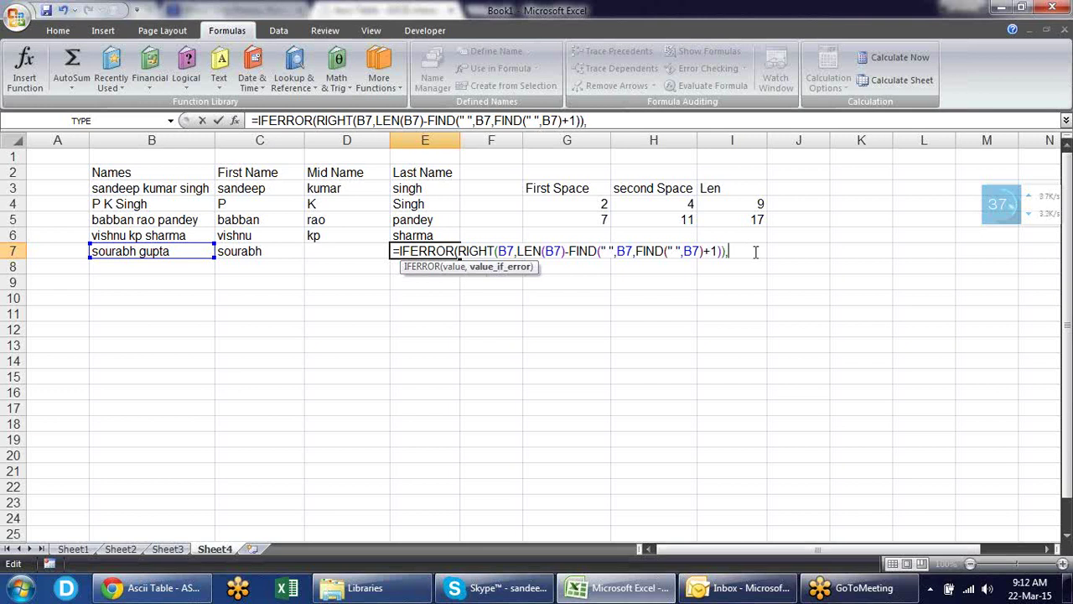
- Add the fallback RIGHT(B7,LEN(B7)-FIND(" ",B7)) so E7 shows gupta
type("figh")
key("BackSpace")
key("BackSpace")
key("BackSpace")
key("BackSpace")
type("ri")
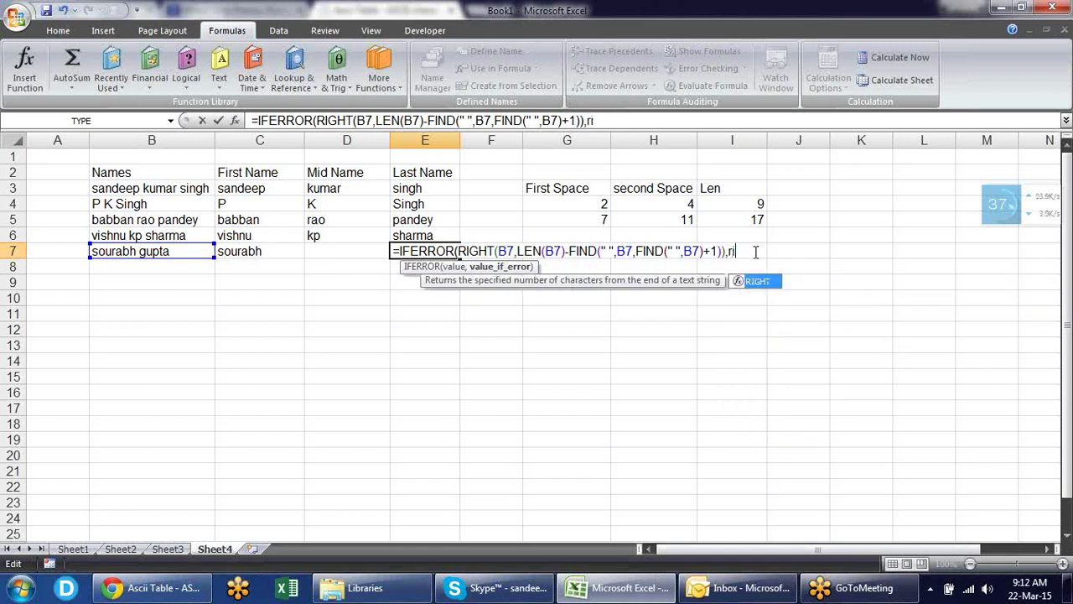
key("Tab")
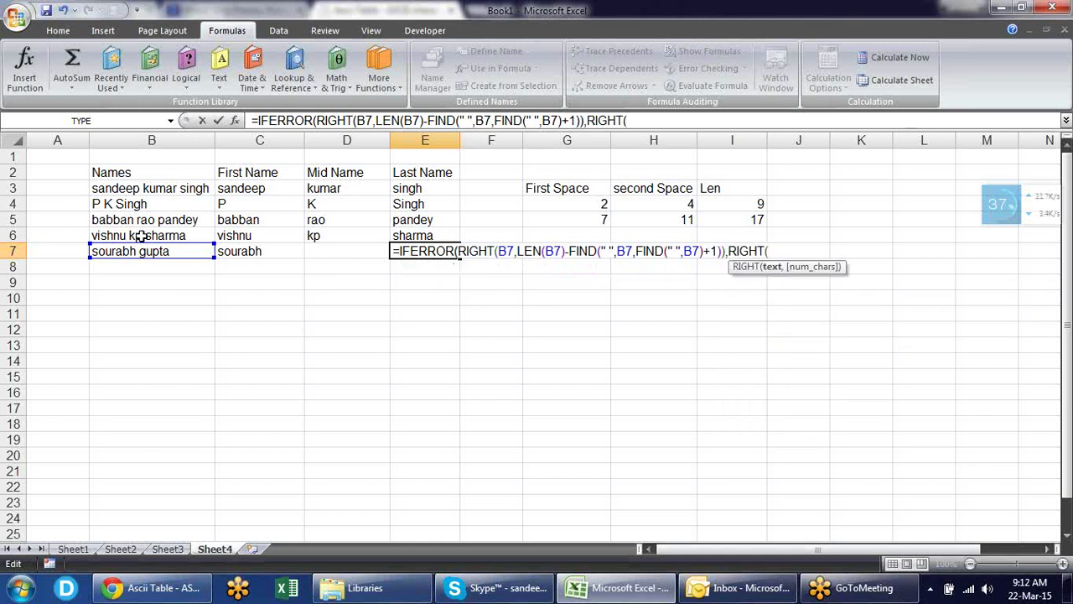
left_click(142, 251)
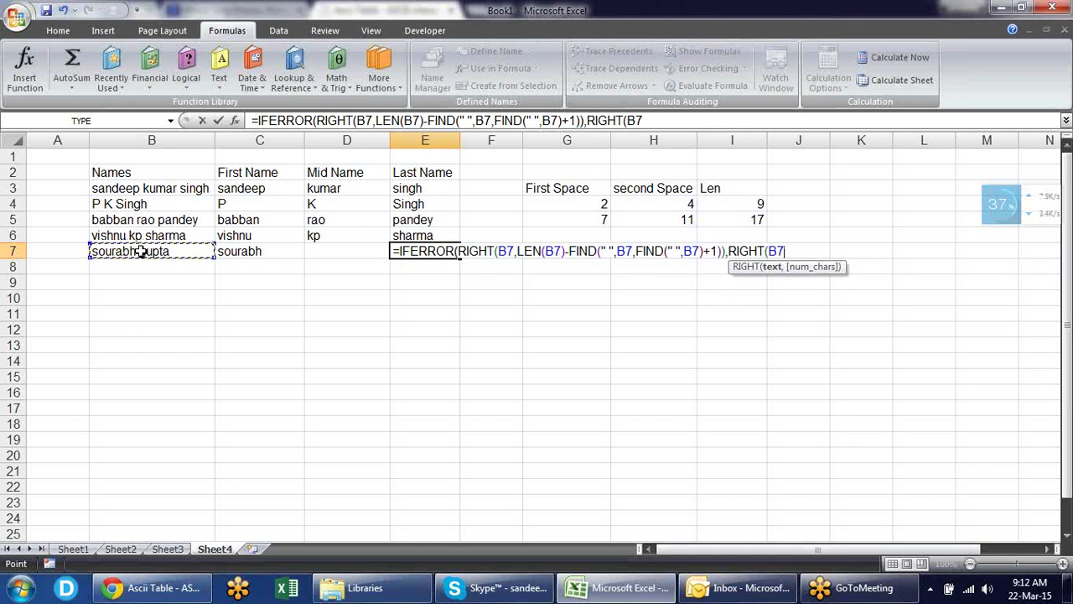
type(",")
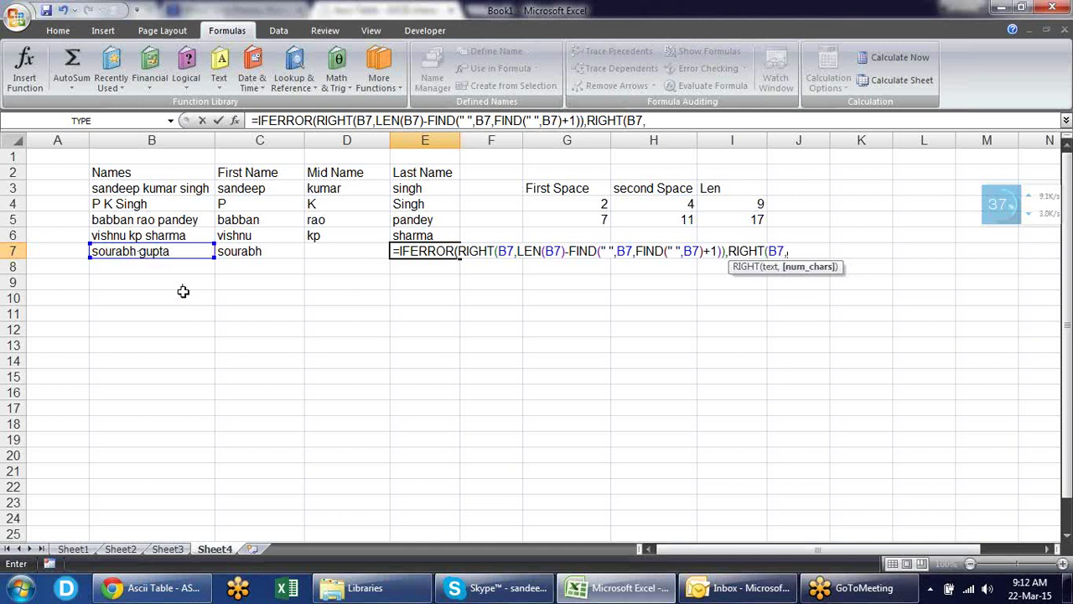
type("LEN(")
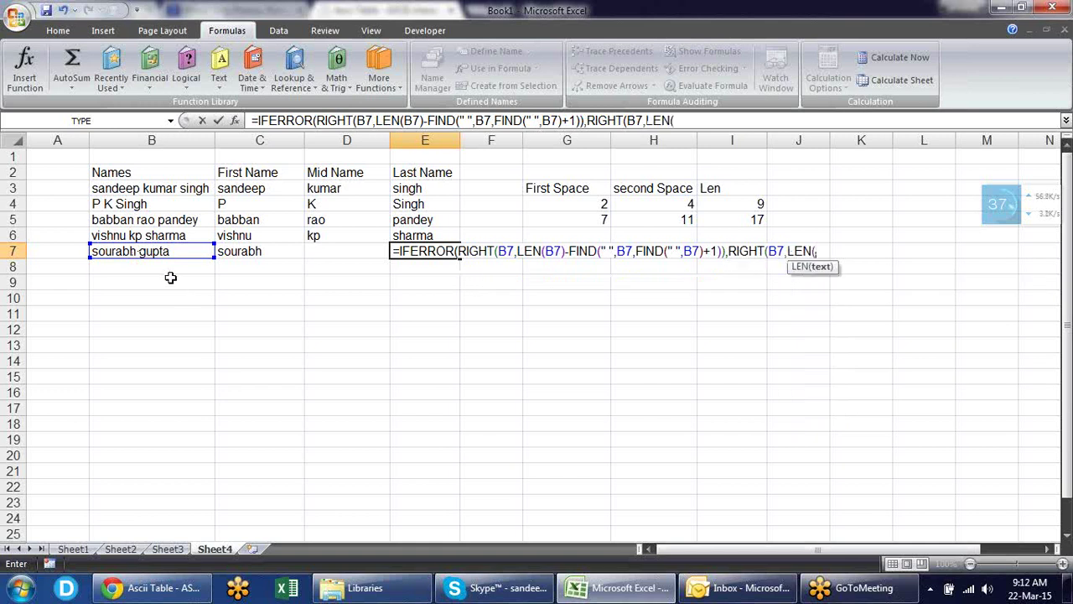
left_click(134, 246)
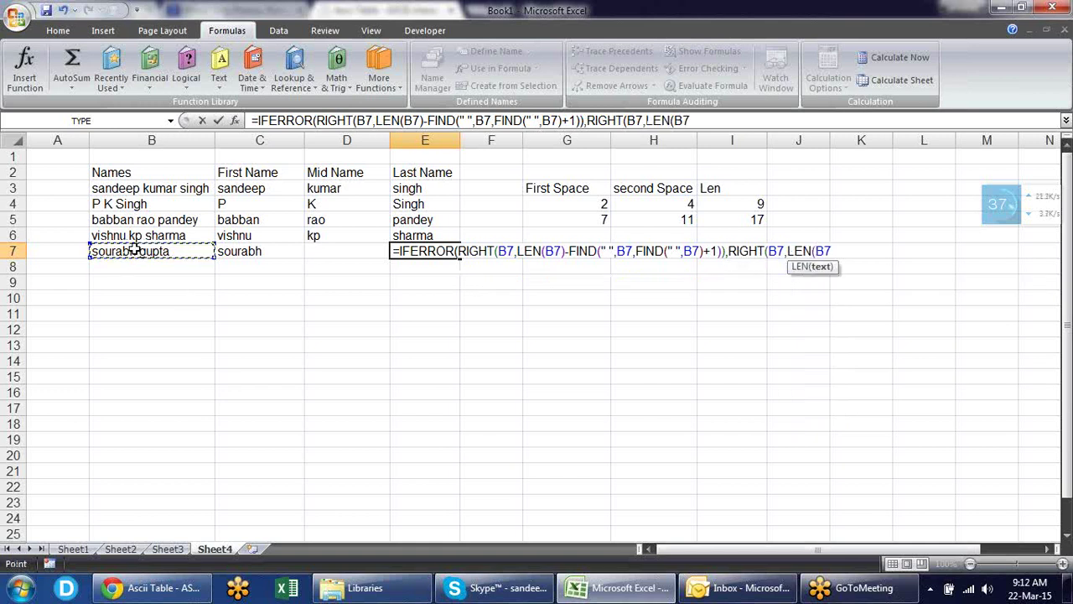
type(")-")
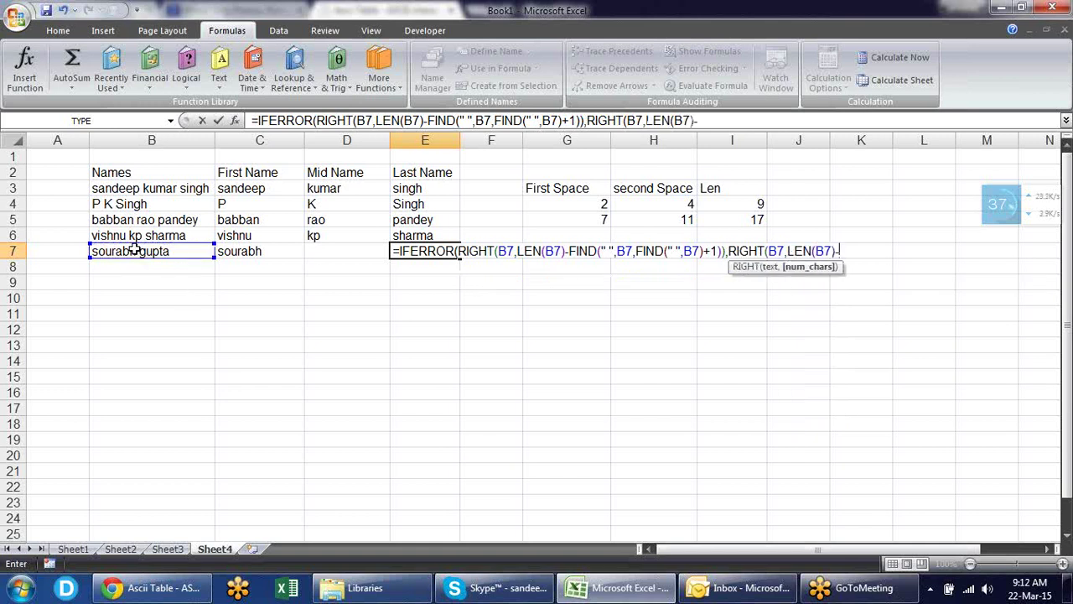
type("FIND(\"")
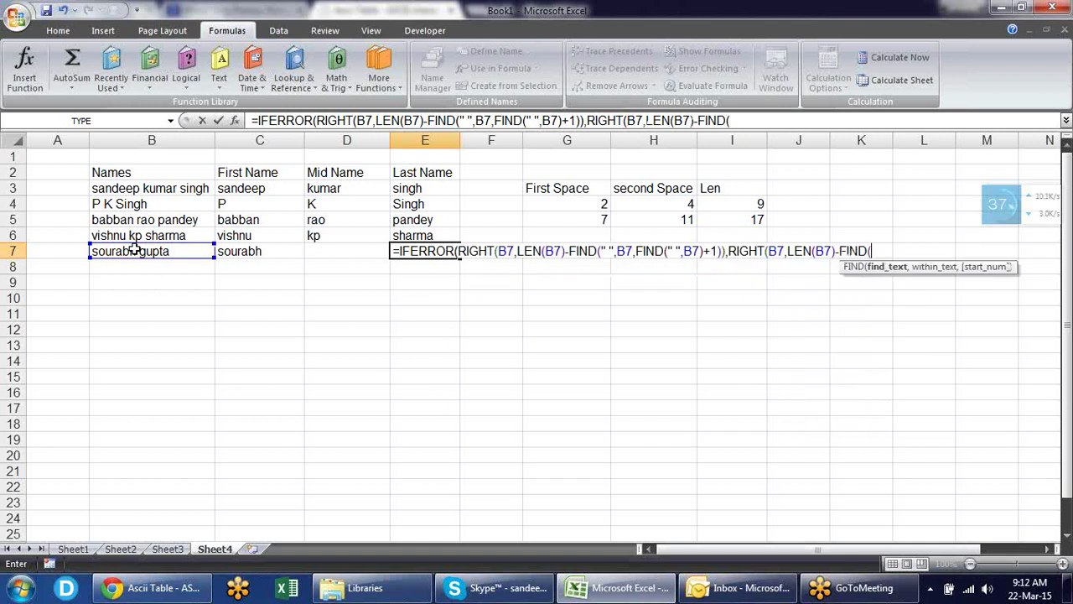
type(" \",")
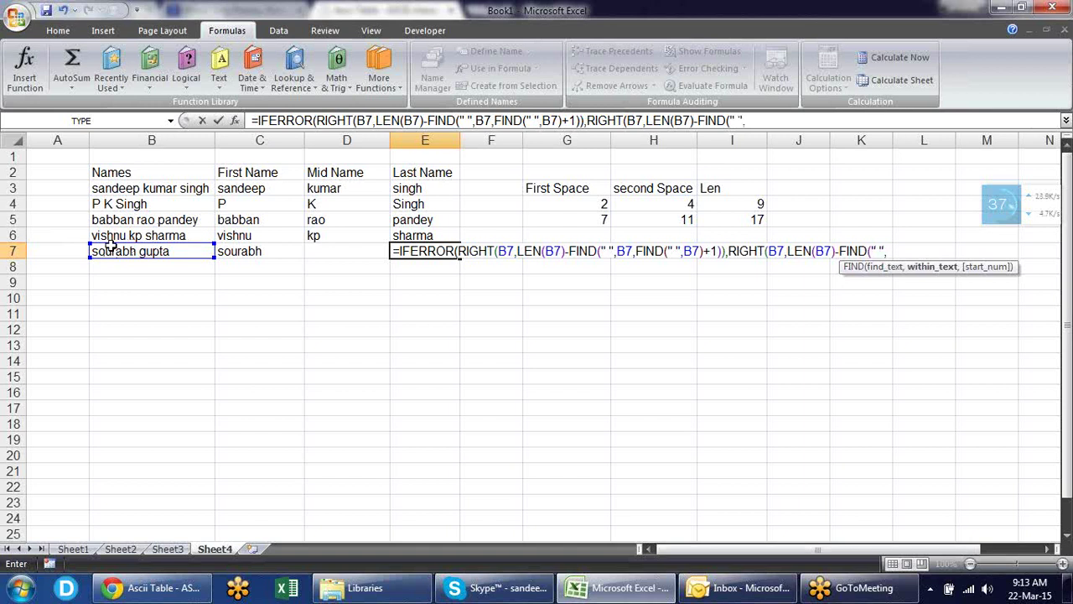
left_click(147, 246)
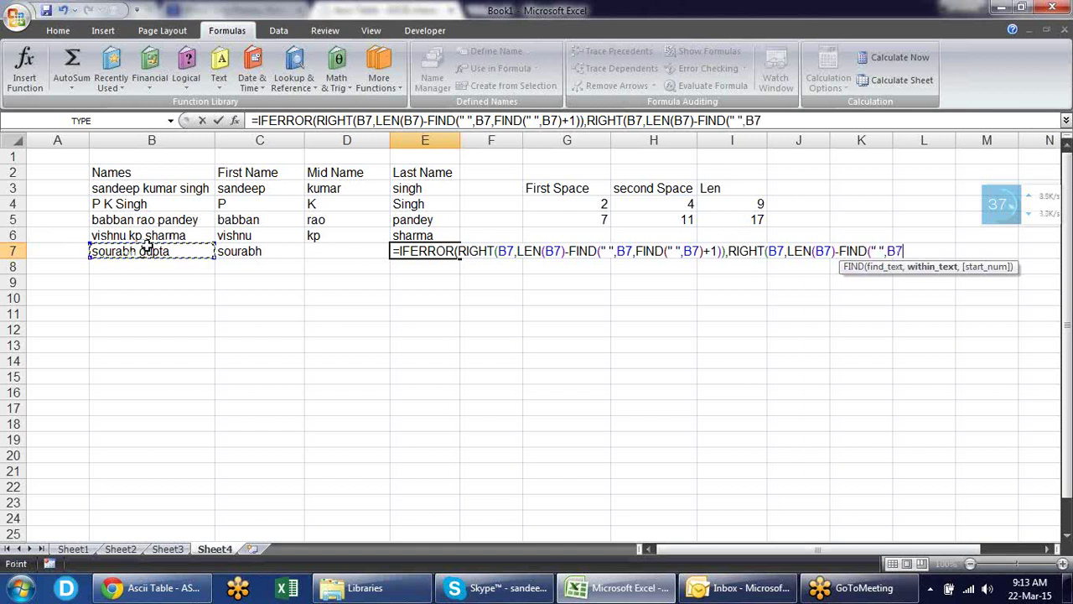
type("))")
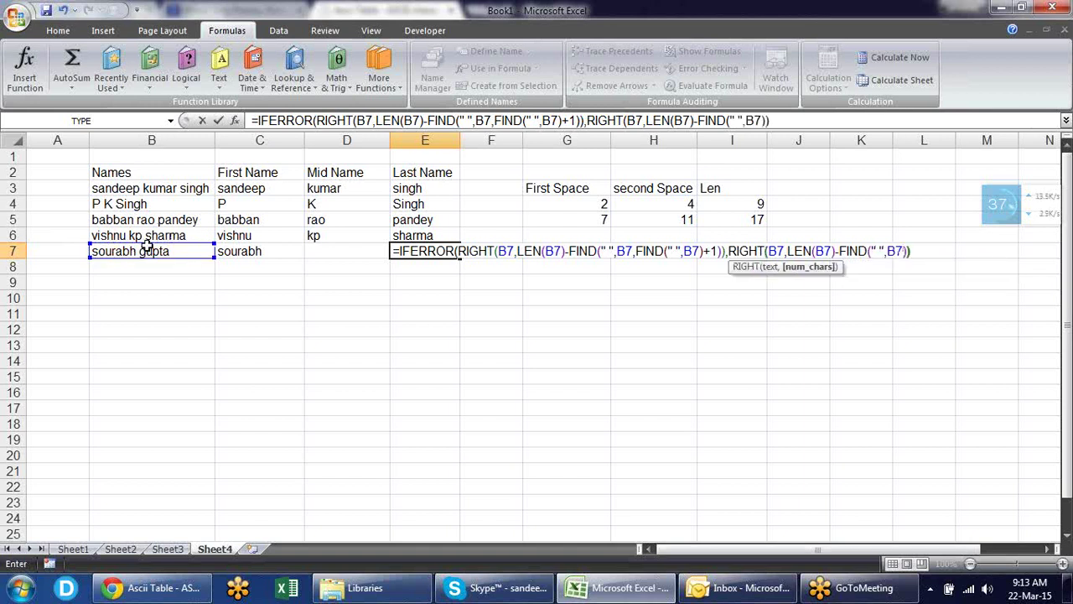
key("Return")
key("Return")
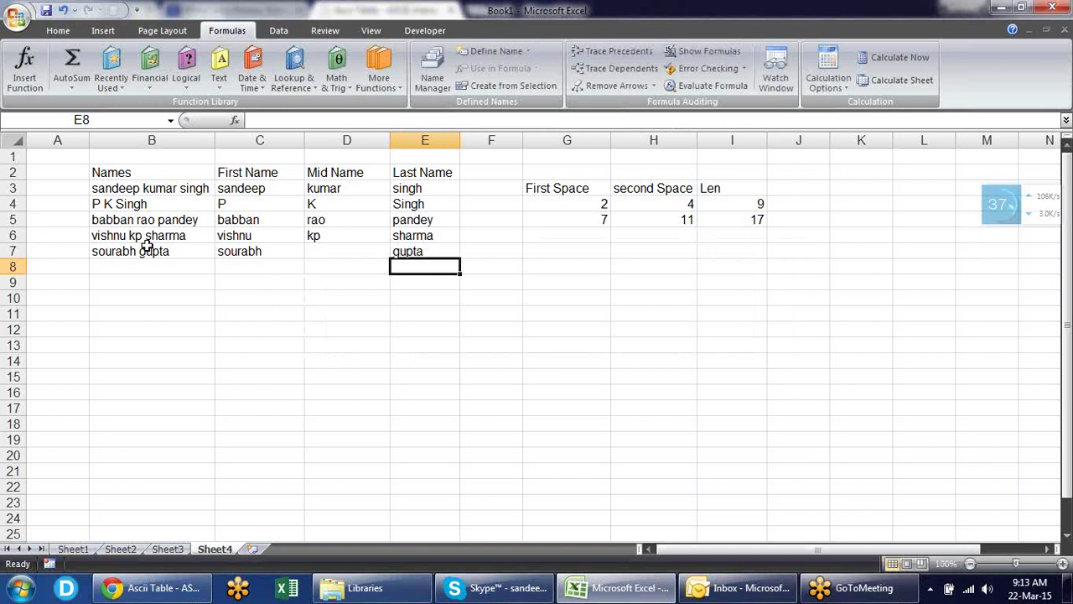
key("Down")
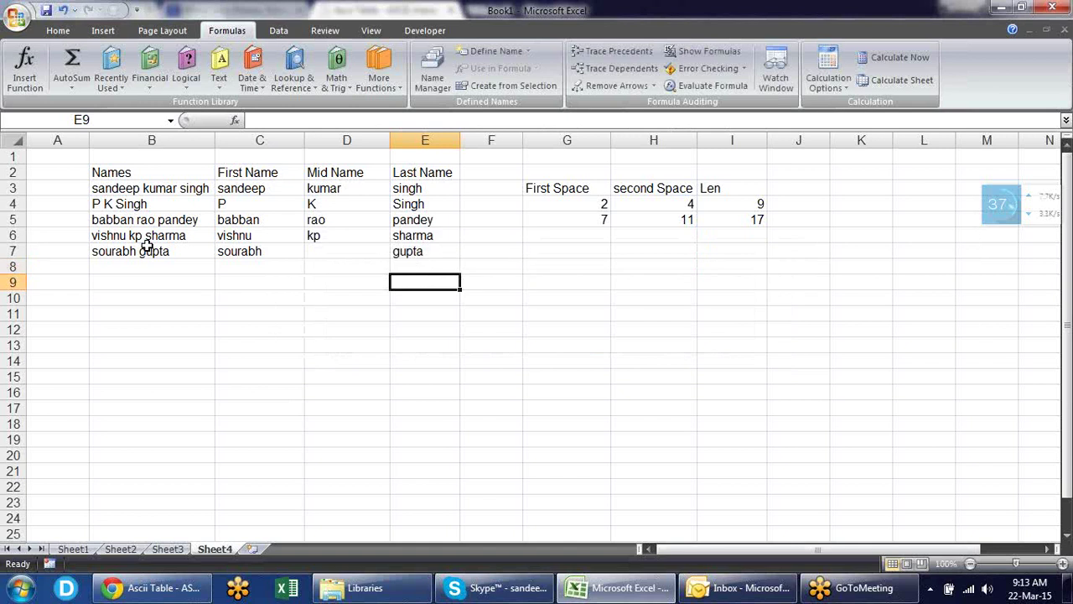
key("Up")
key("Up")
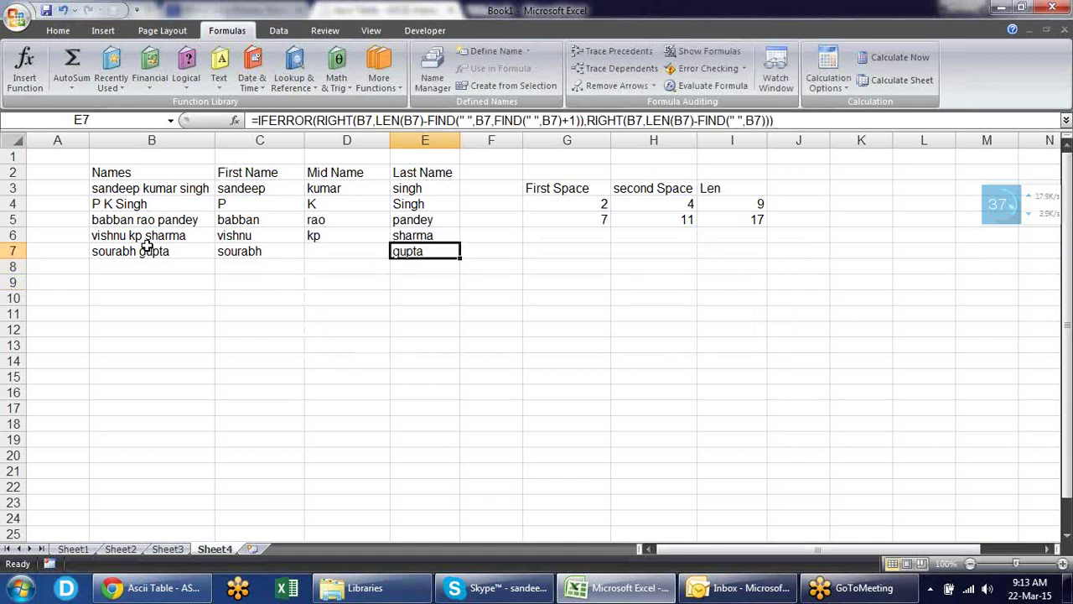
- Enter 'pradeep' in B8 and fill the split formulas down into C8:E8
key("Left")
key("Left")
key("Left")
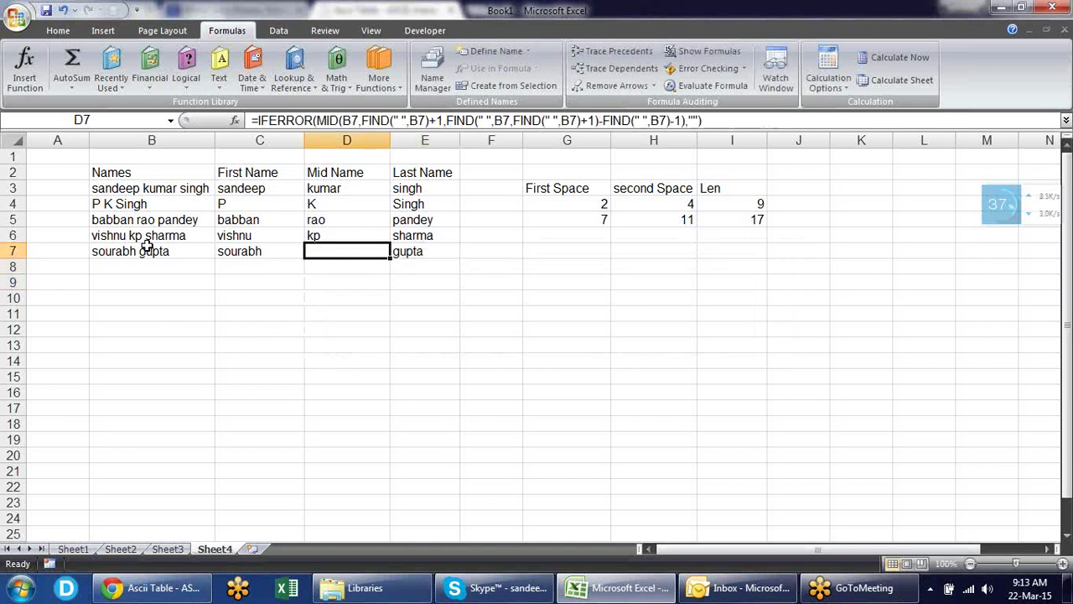
key("Down")
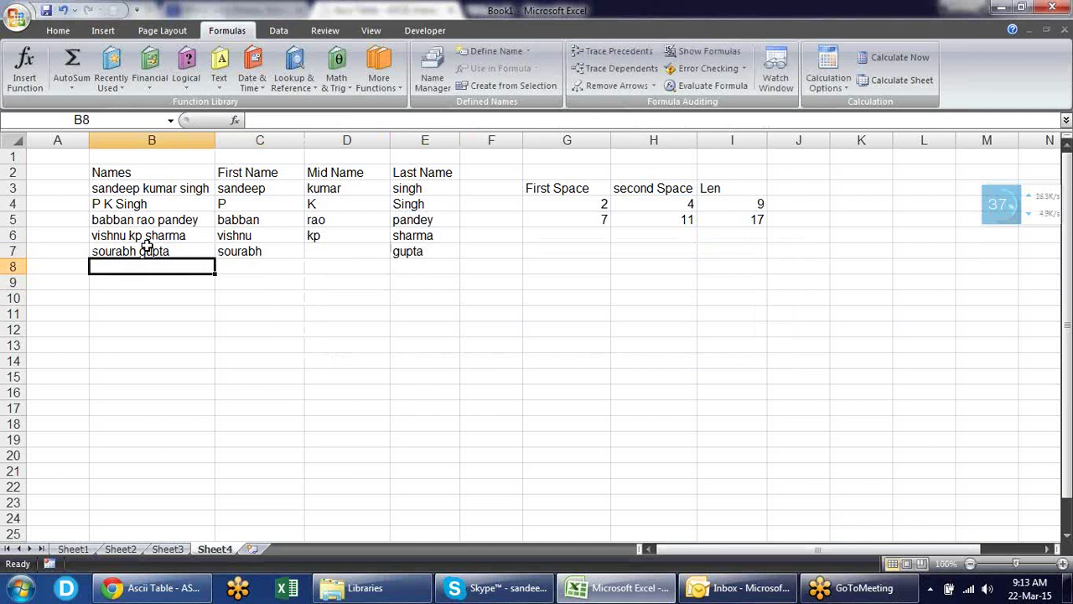
type("pradeep")
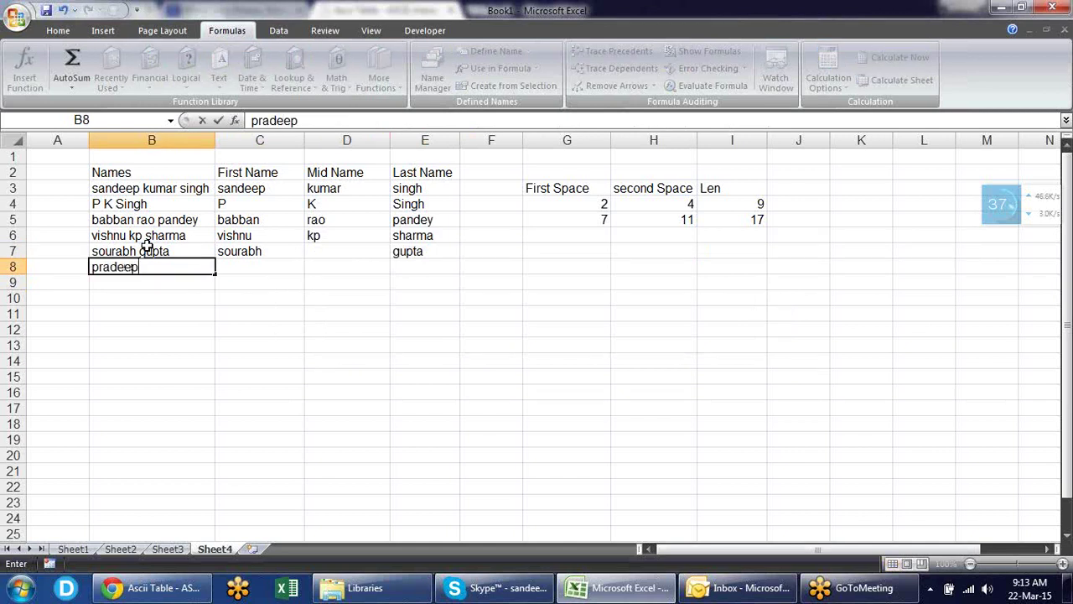
key("Return")
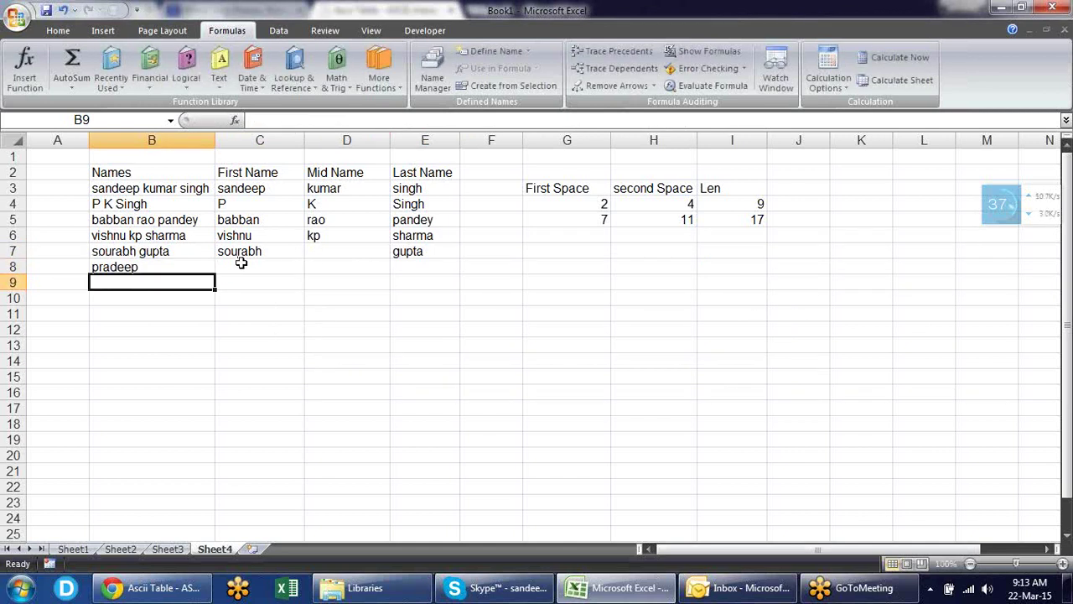
left_click(242, 265)
key("shift+Right")
key("shift+Right")
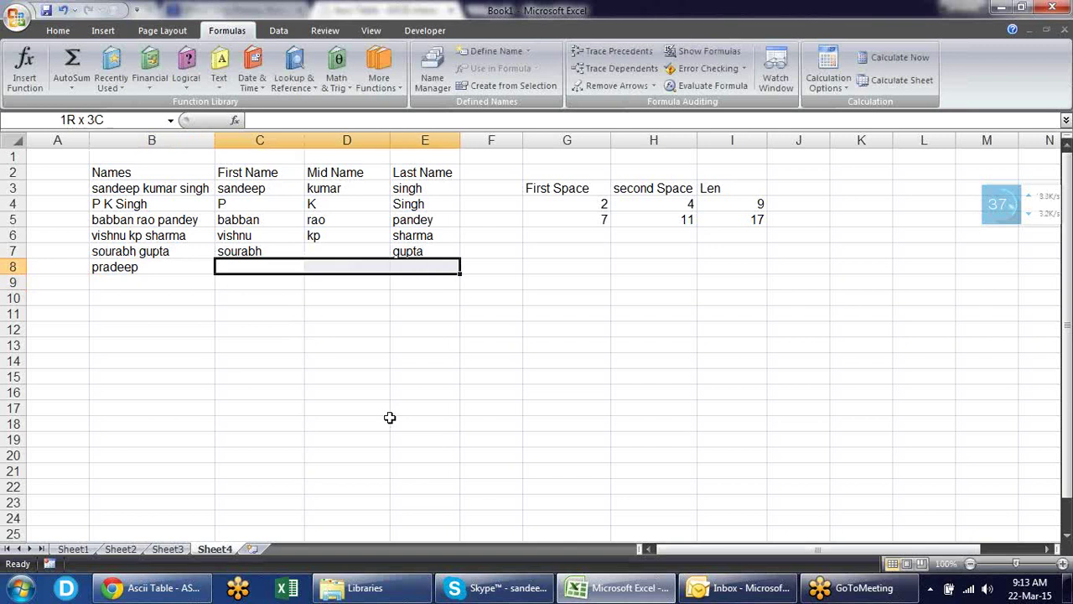
key("ctrl+d")
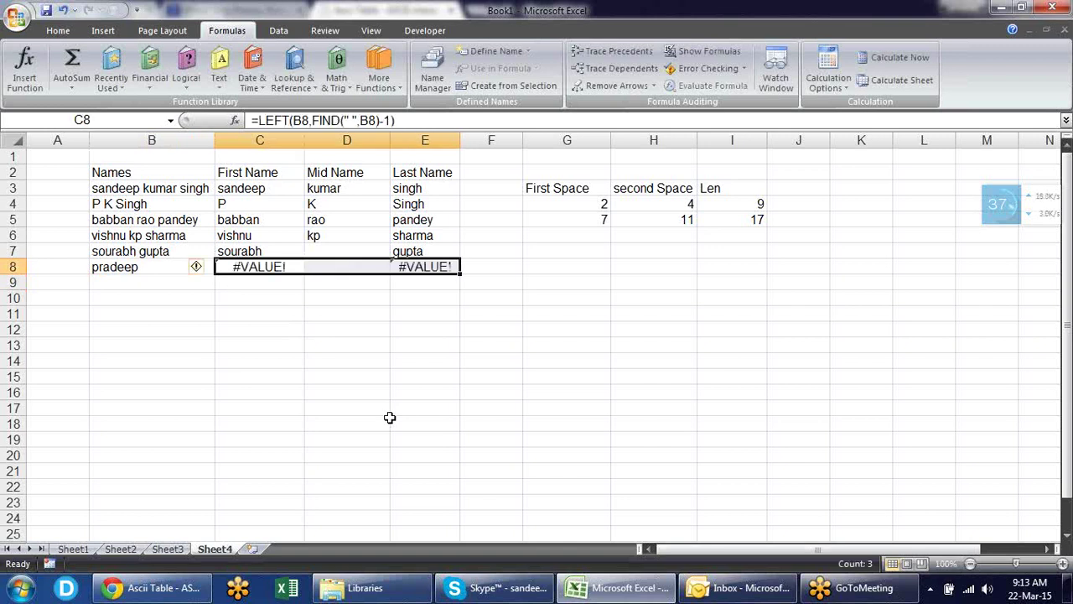
key("shift+Left")
key("shift+Left")
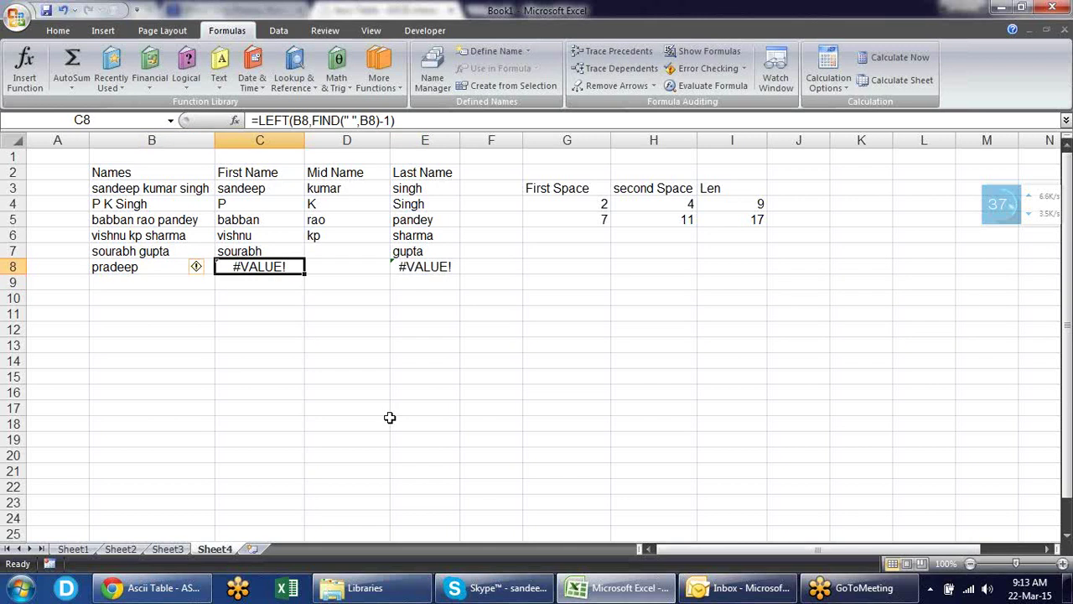
key("F2")
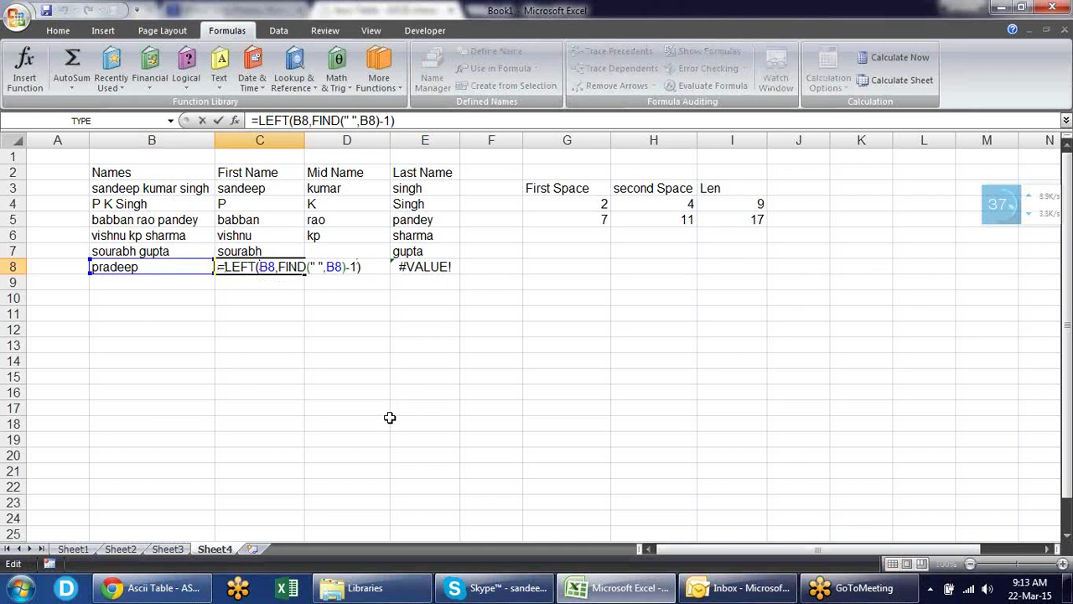
- Wrap C8's First Name formula in IFERROR with B8 as fallback, showing pradeep
type("if")
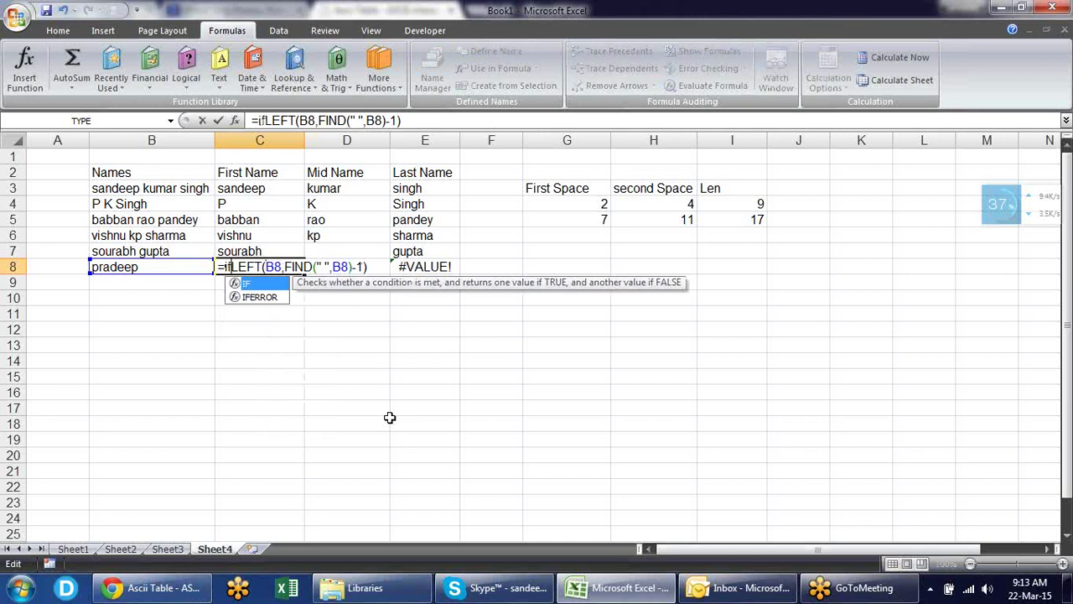
key("Down")
key("Tab")
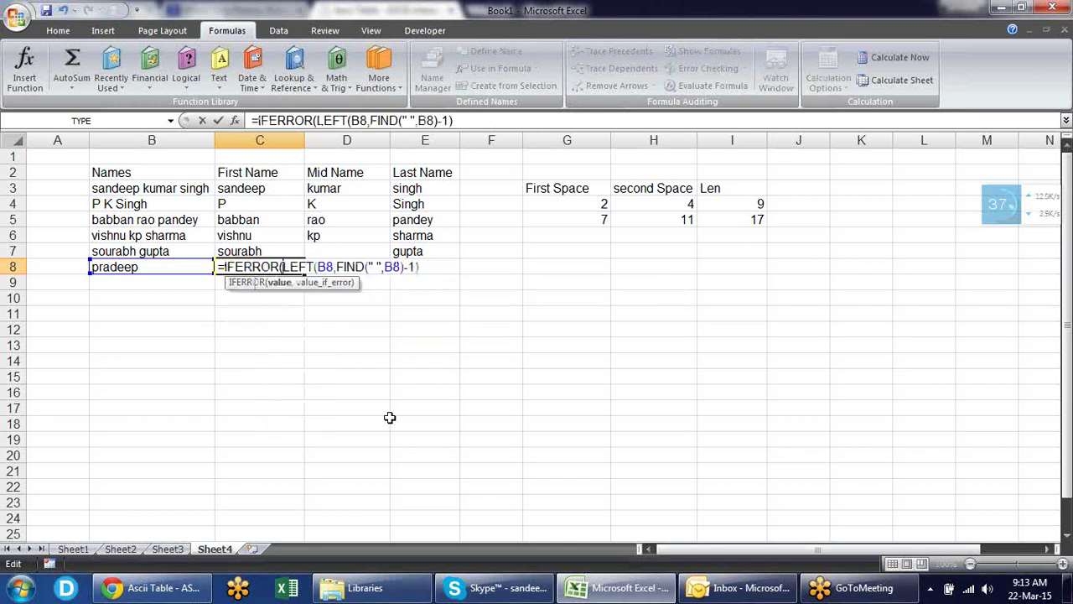
key("End")
type(",")
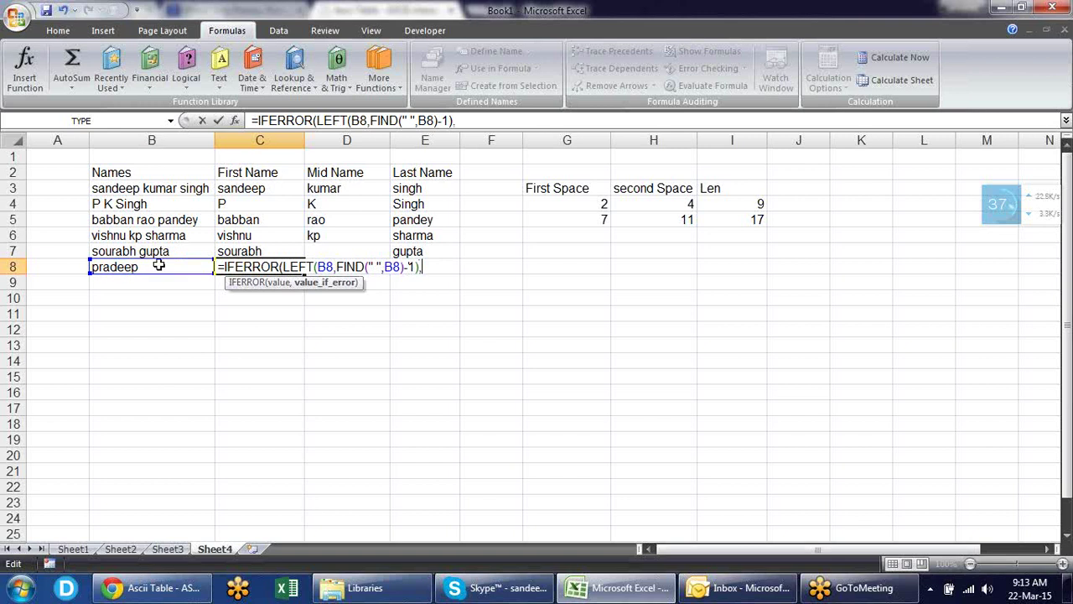
left_click(158, 265)
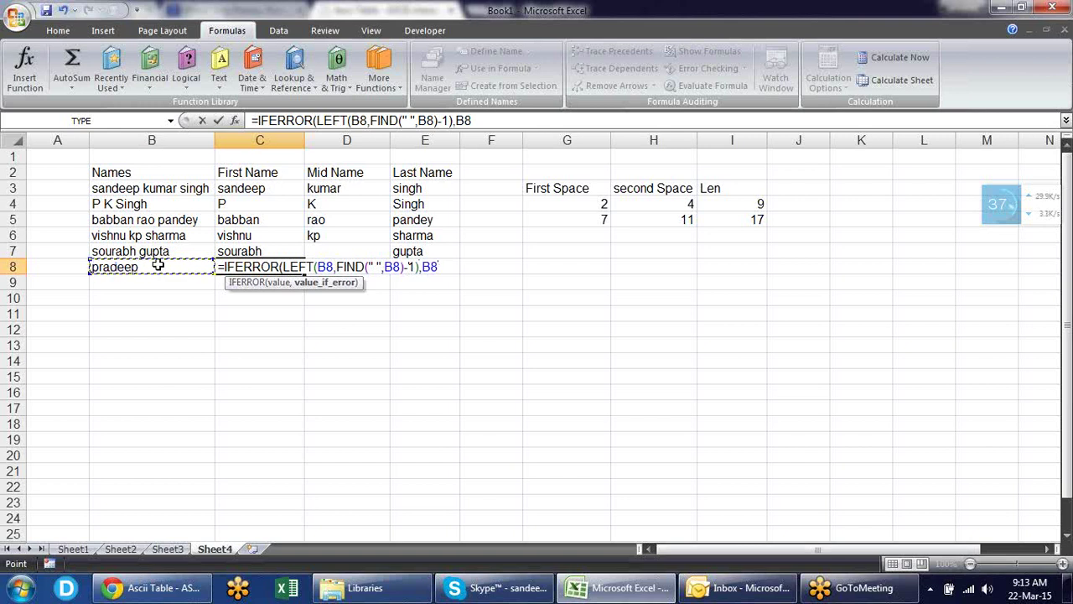
type(")")
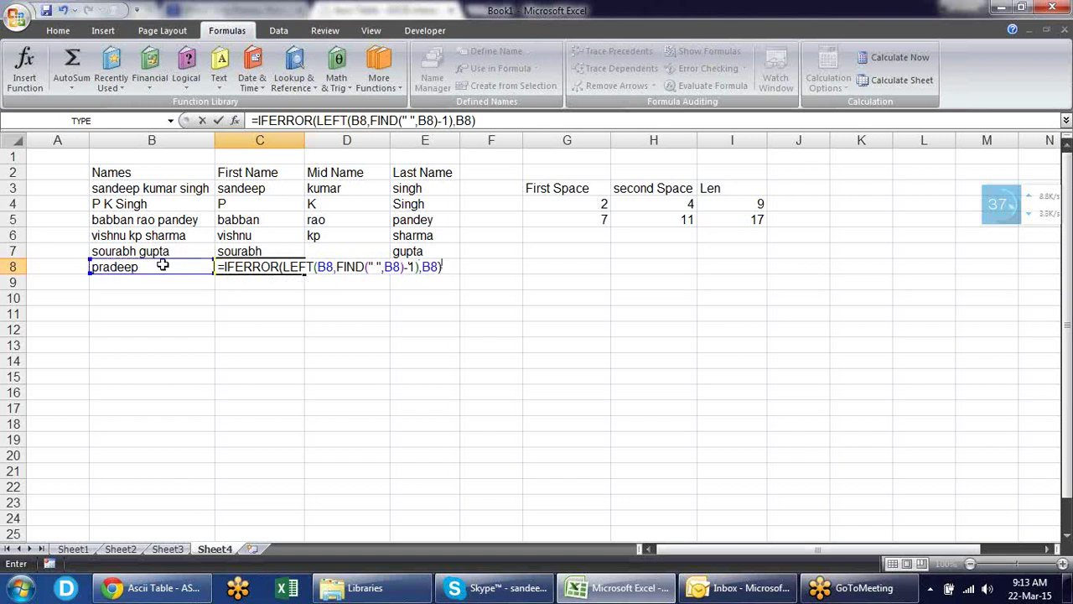
key("Return")
key("Up")
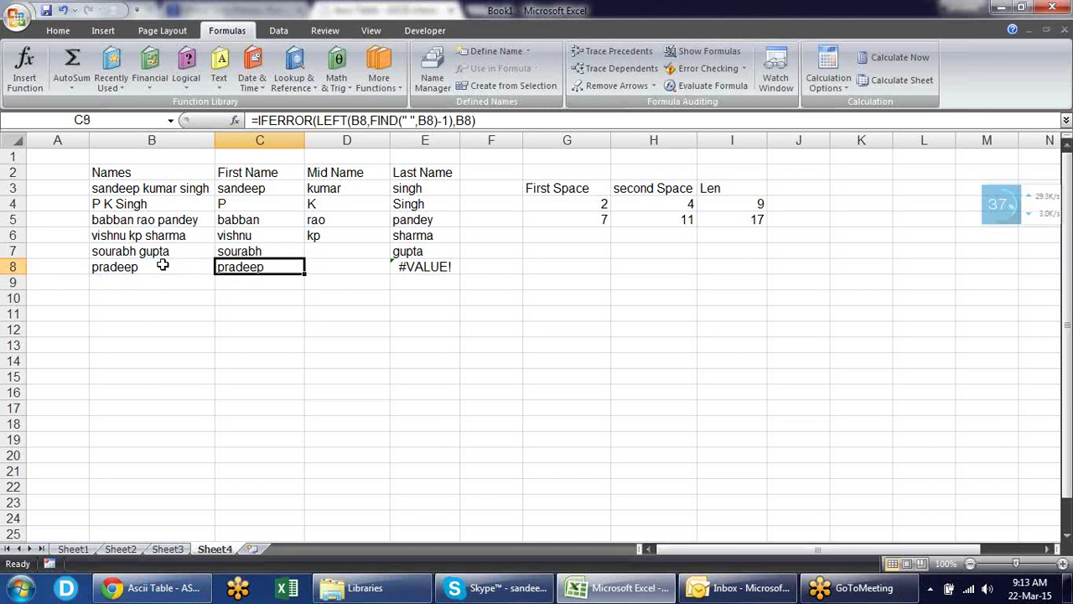
key("Right")
key("Right")
- Nest E8's Last Name formula inside an outer IFERROR(...,"") so it shows blank
key("F2")
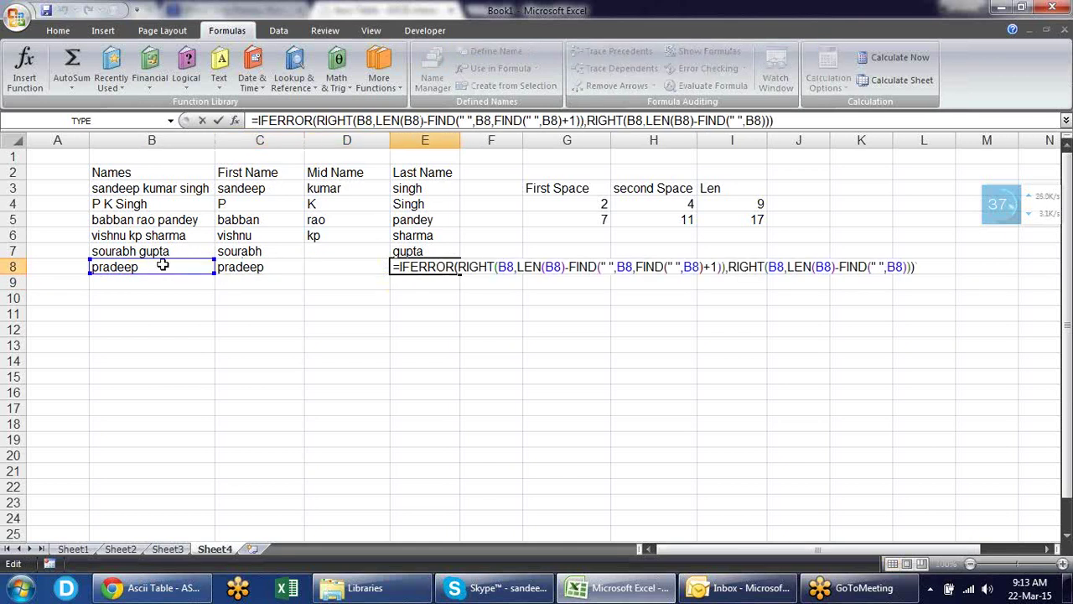
left_click(401, 267)
type("if")
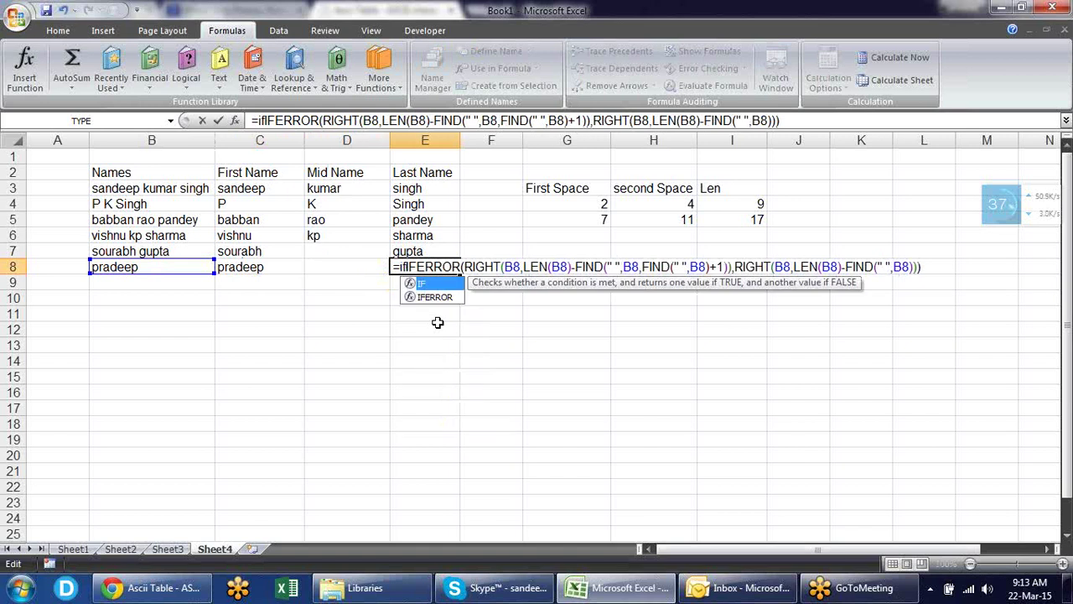
key("Down")
key("Tab")
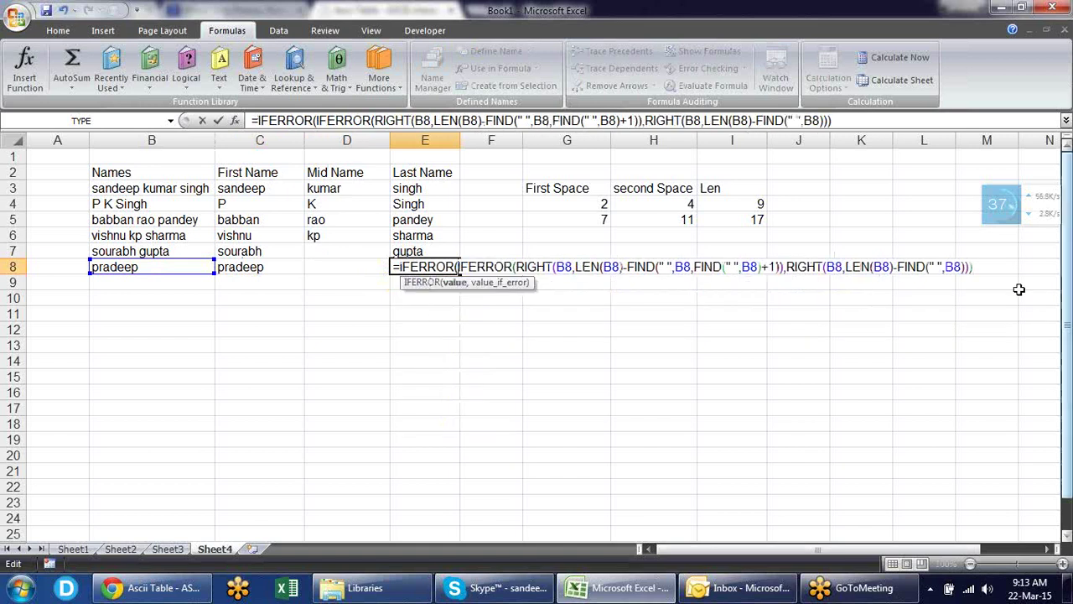
left_click(982, 267)
type(",\"\"")
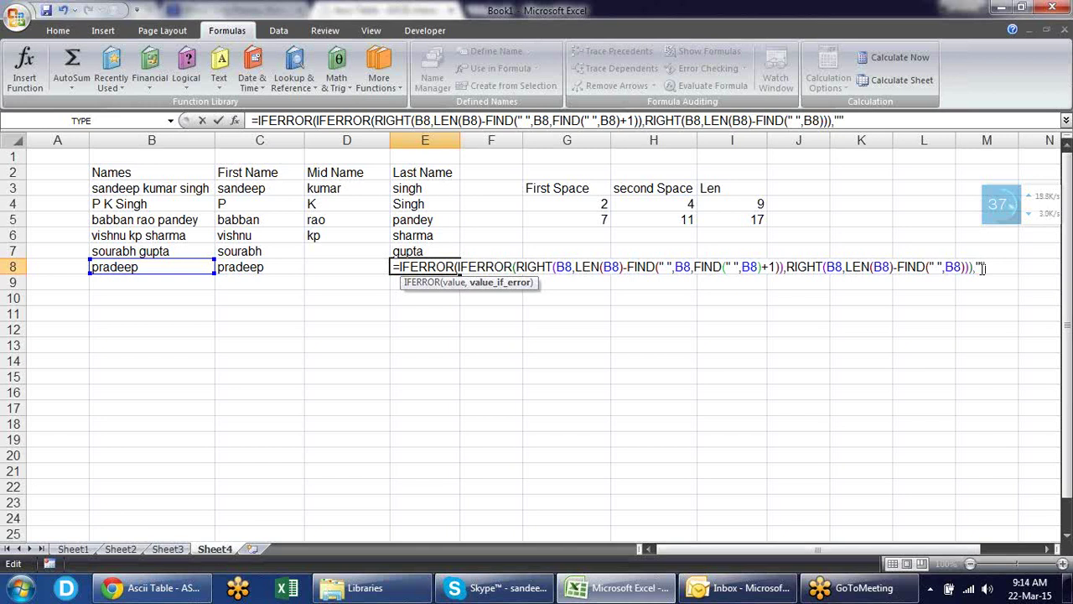
type(")")
key("Return")
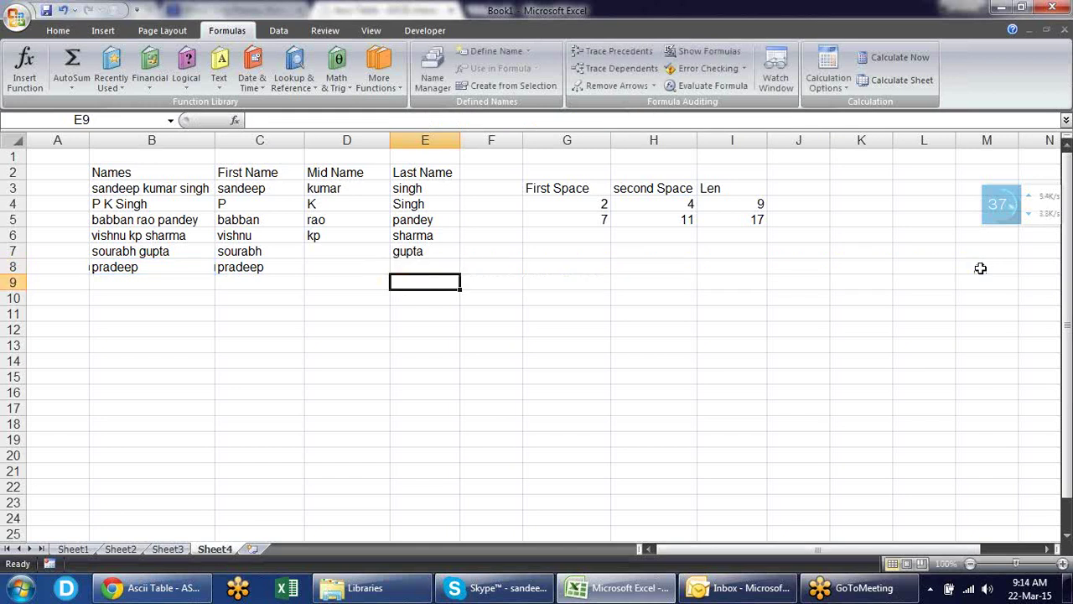
key("shift+Left")
key("shift+Left")
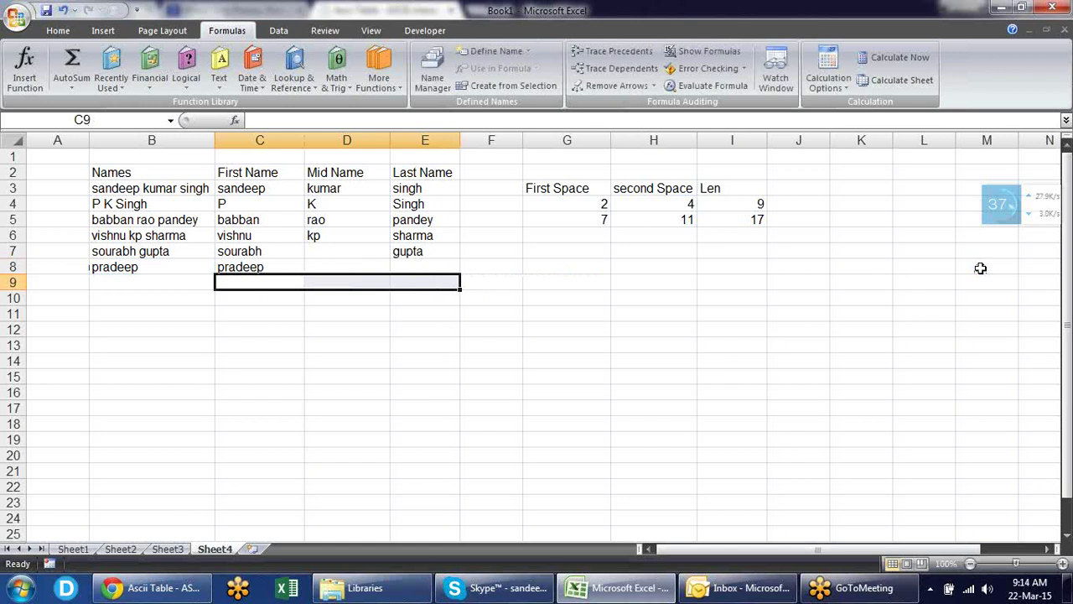
- Fill the split formulas into row 9 and wrap C9 as IF(IFERROR(...)=0,"",IFERROR(...))
key("ctrl+d")
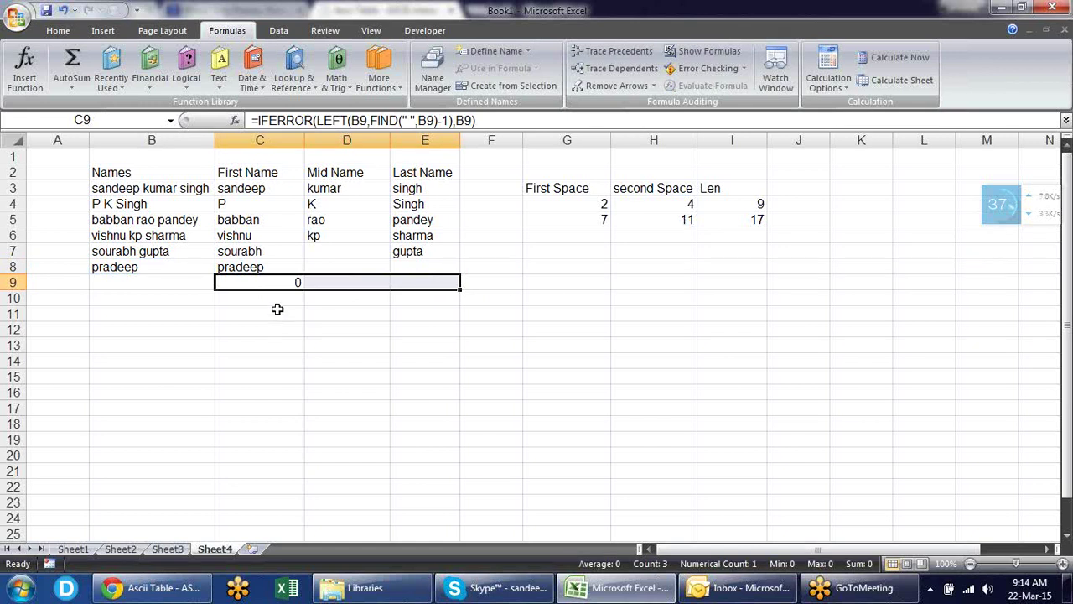
left_click(285, 282)
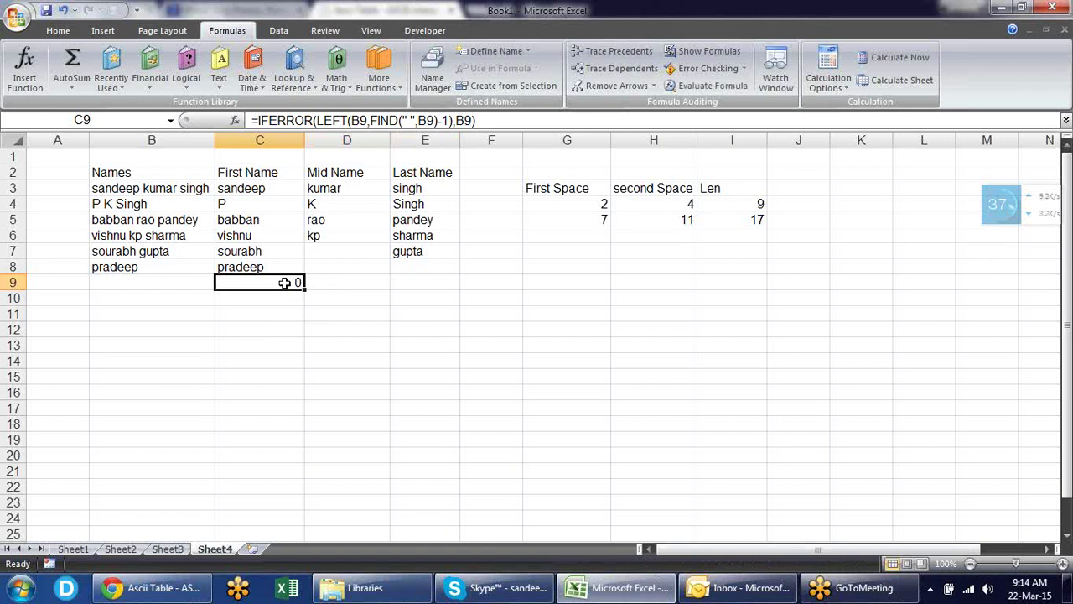
double_click(285, 282)
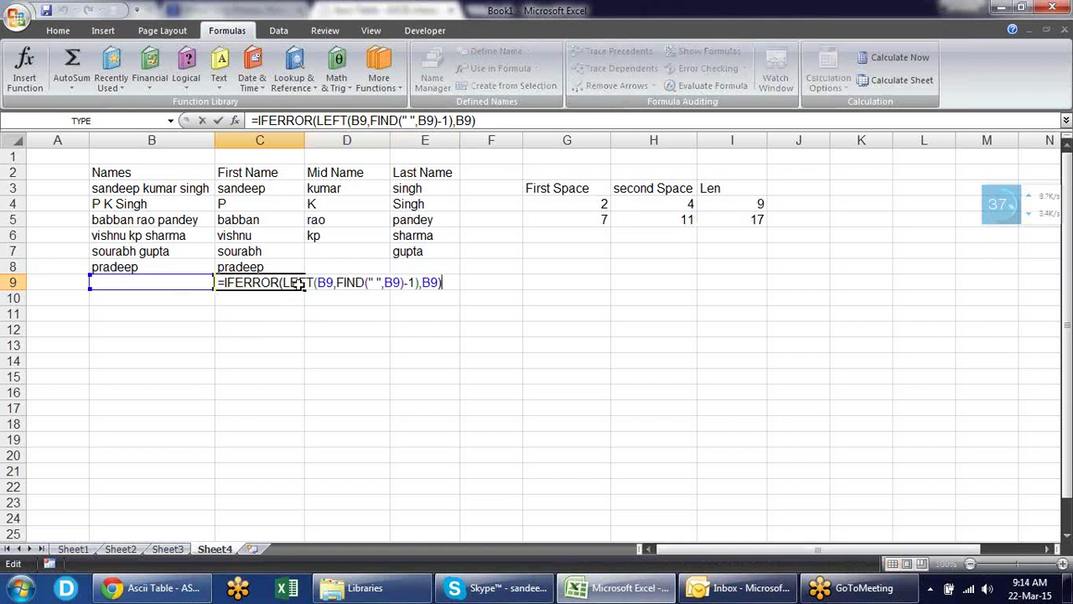
left_click_drag(441, 283, 224, 283)
key("ctrl+c")
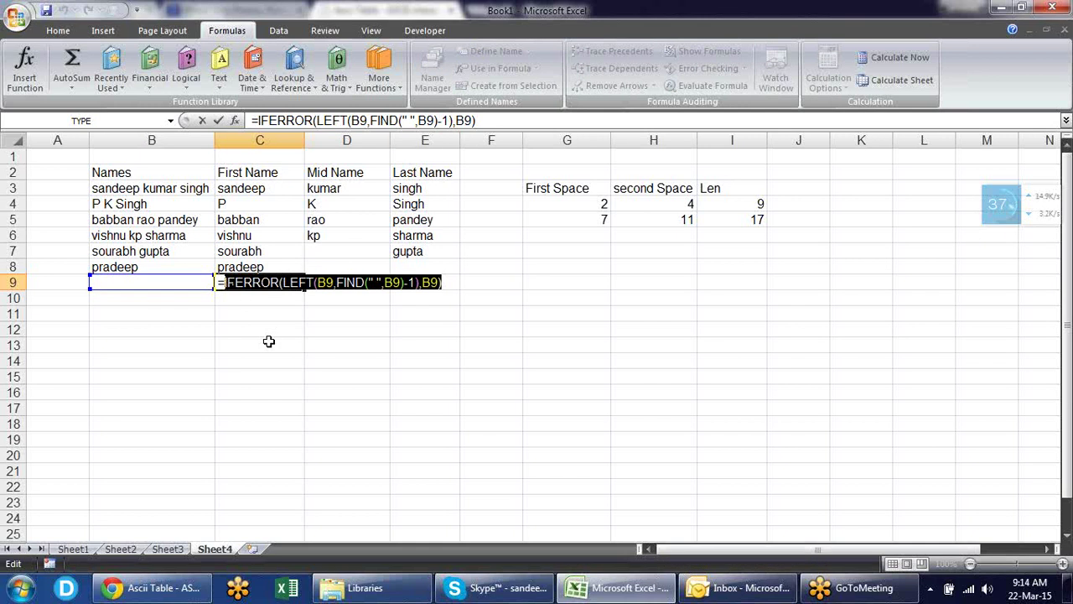
left_click(221, 282)
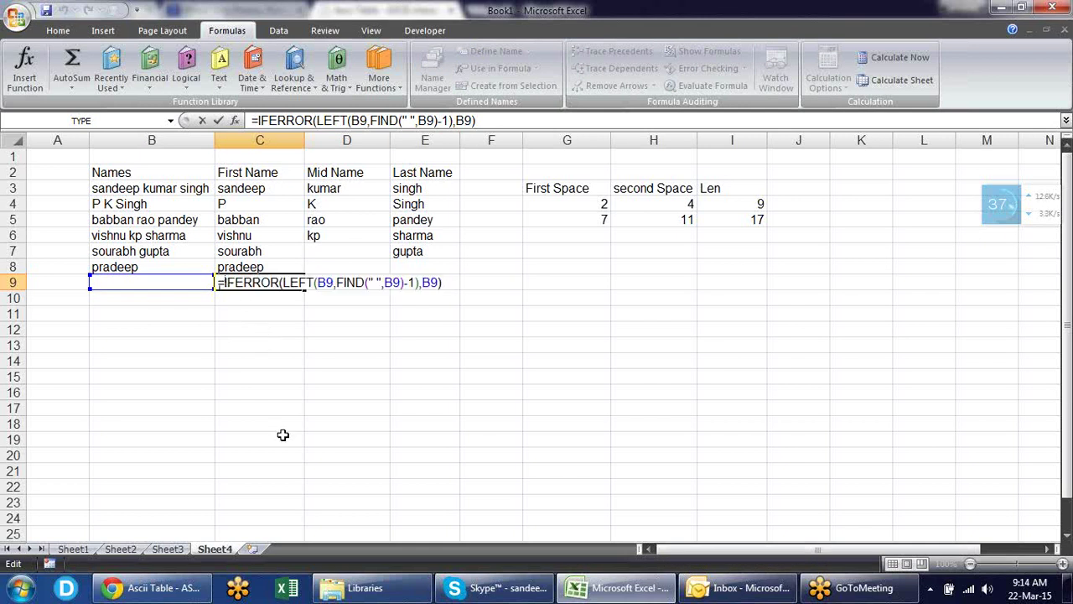
type("IF(")
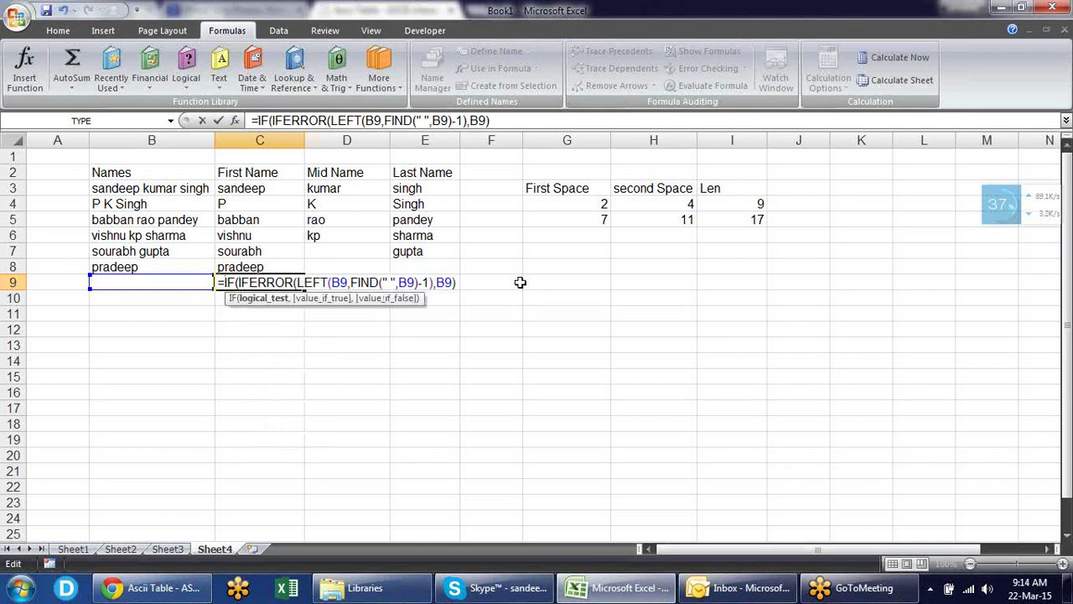
left_click(458, 283)
type("=0,")
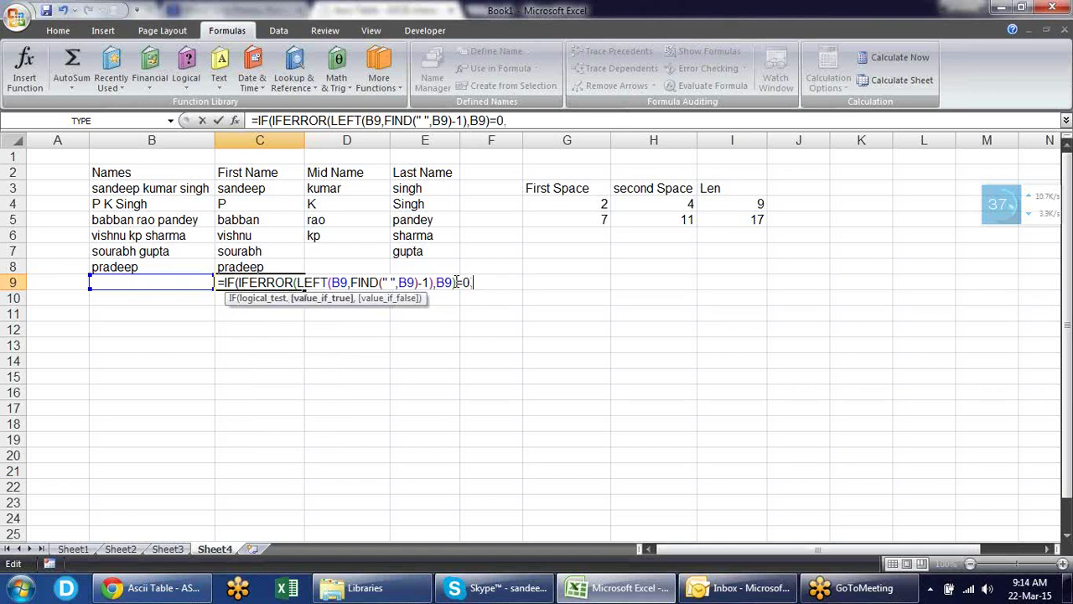
type("\"\",")
key("ctrl+v")
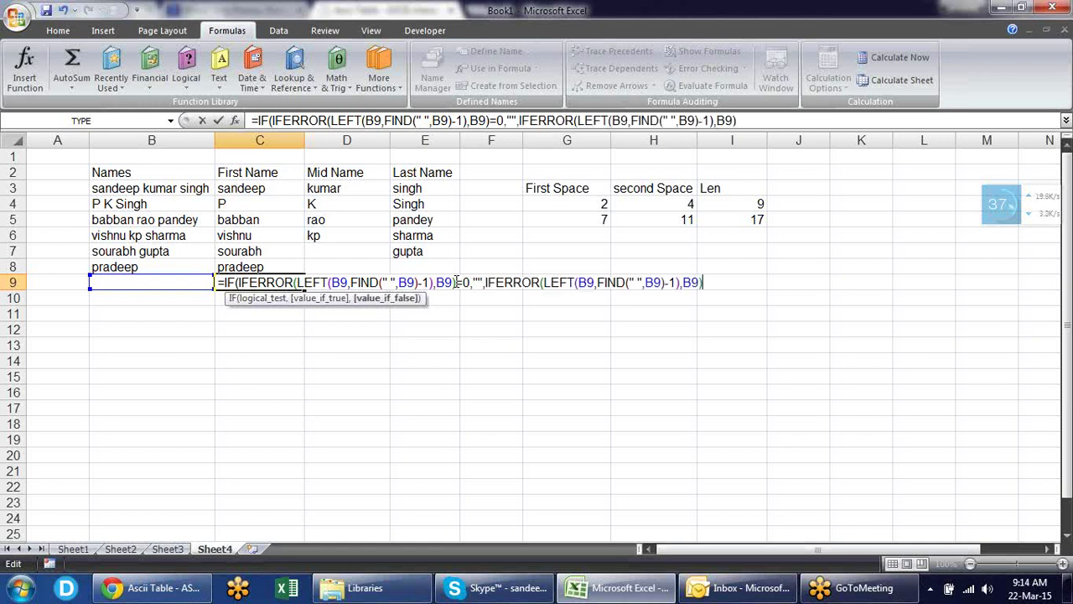
type(")")
key("Return")
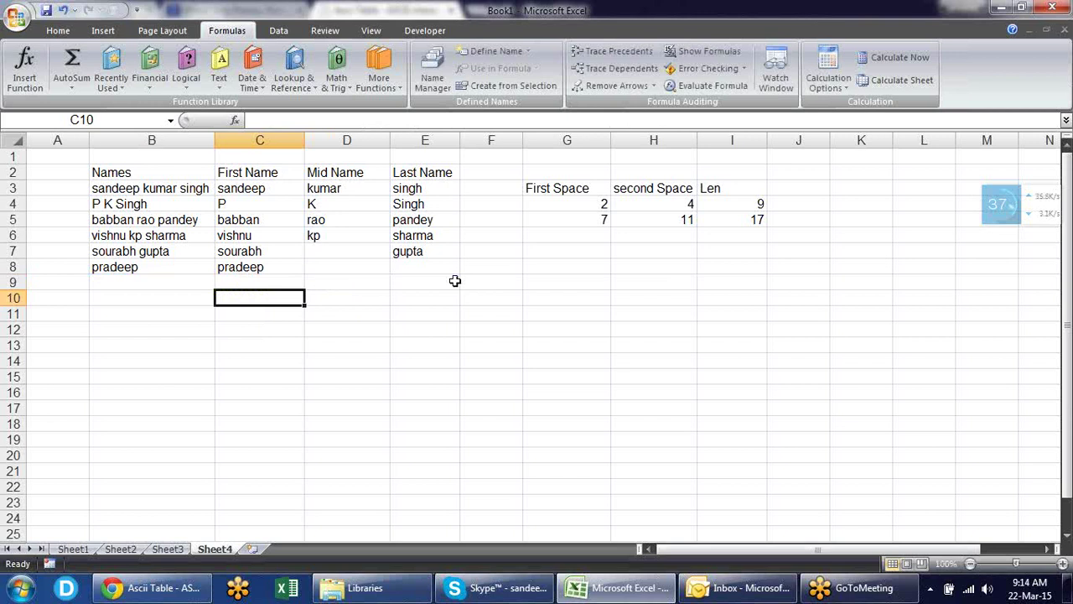
- Review the C9, D9 and E9 formulas without changing them
key("Up")
key("F2")
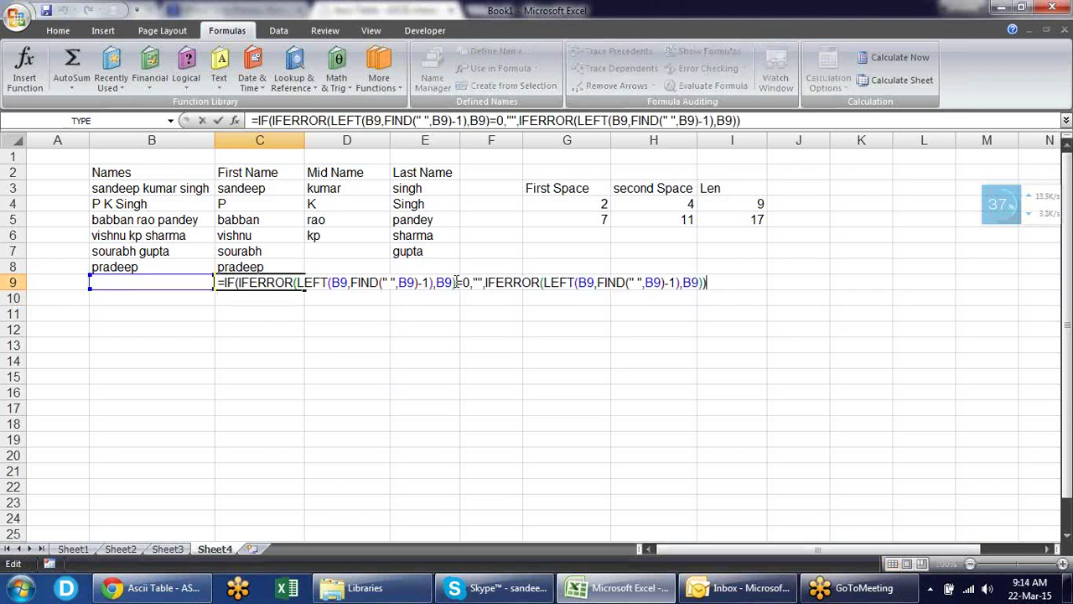
key("Tab")
key("F2")
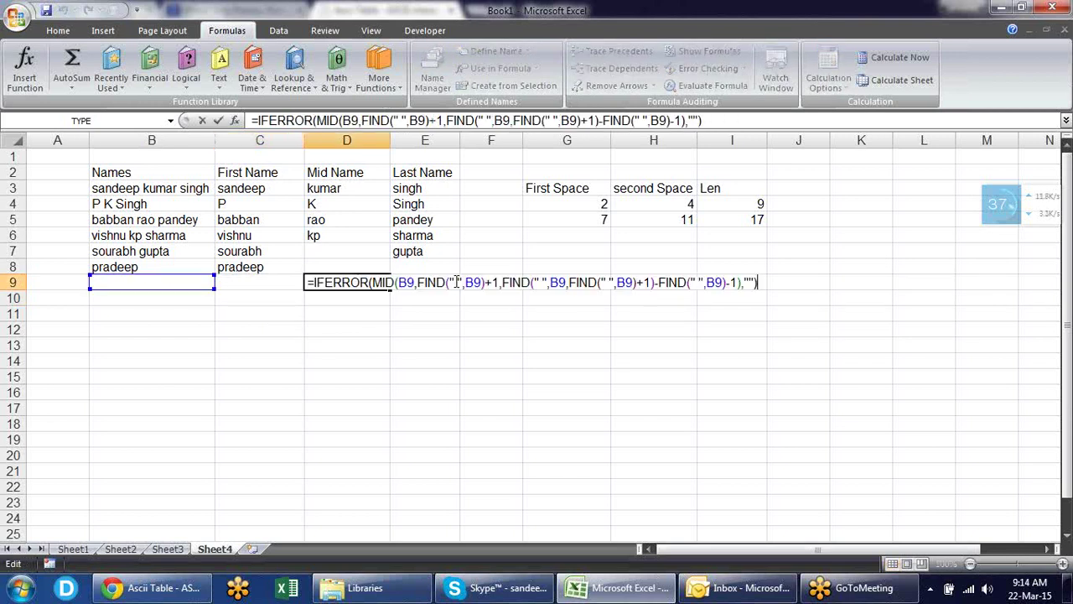
key("Escape")
key("Tab")
key("F2")
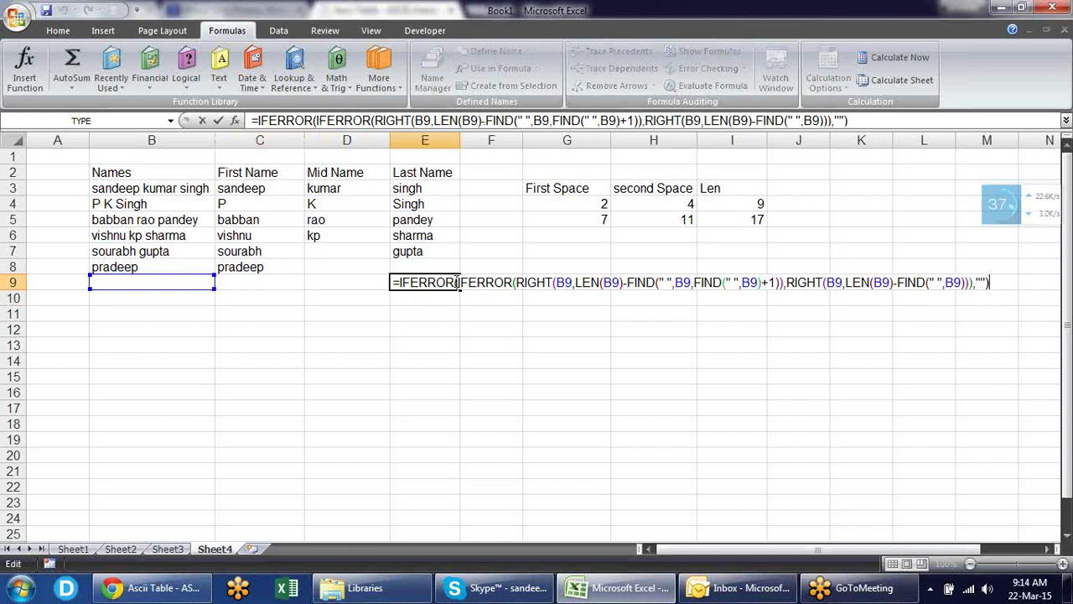
key("Escape")
key("Left")
key("Left")
key("Left")
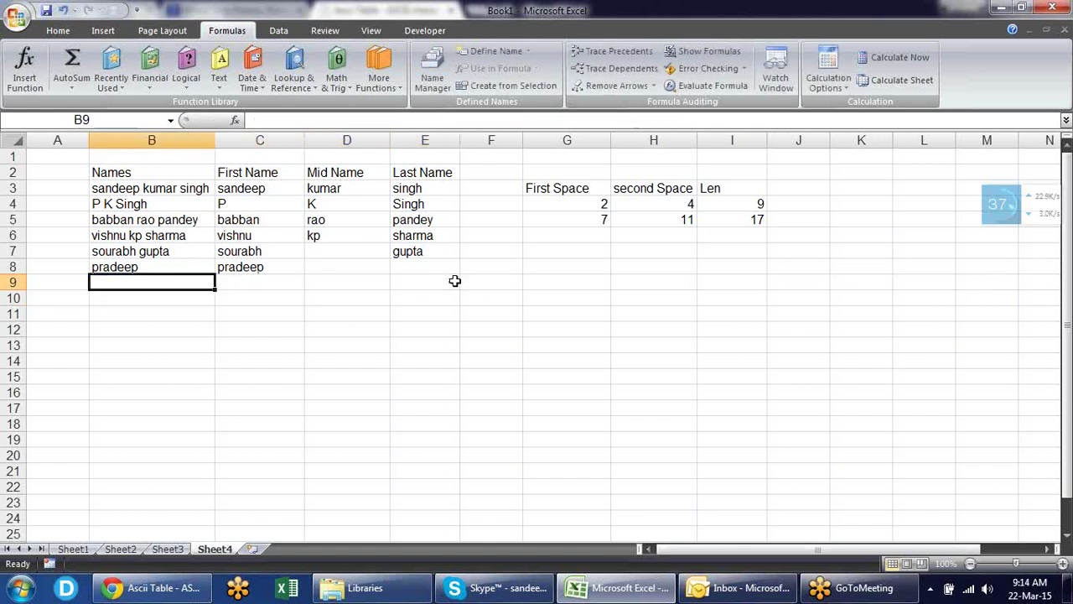
type("sand")
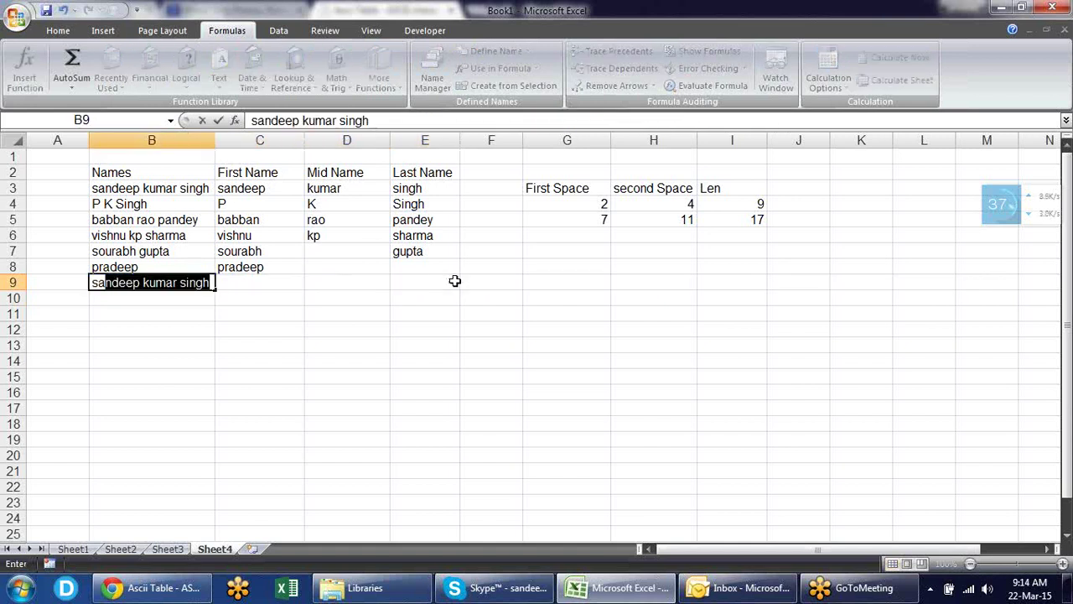
key("BackSpace")
key("BackSpace")
key("BackSpace")
key("BackSpace")
key("BackSpace")
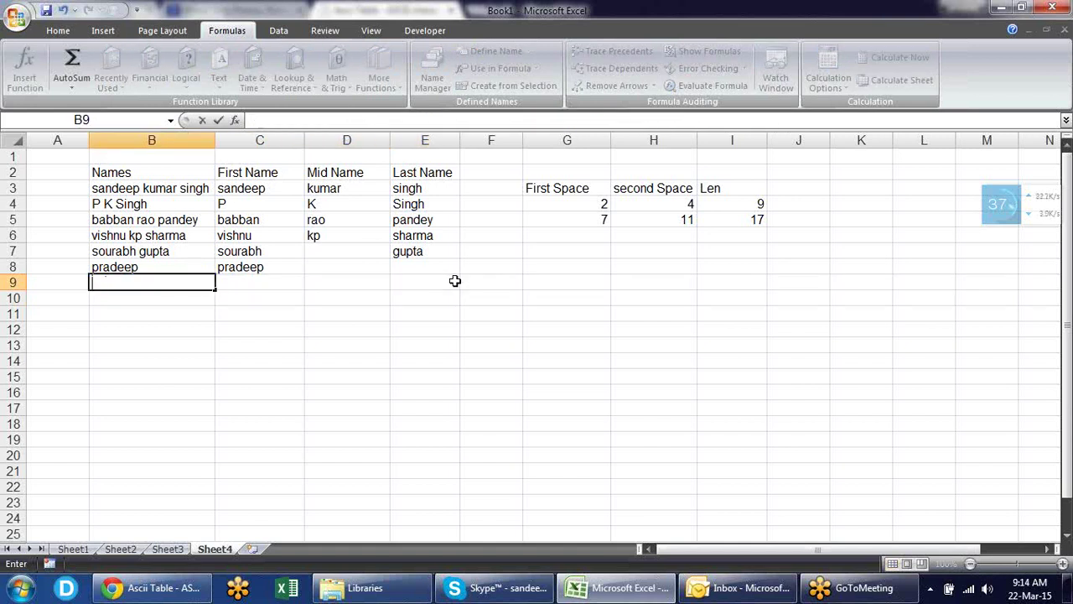
type("vishunu")
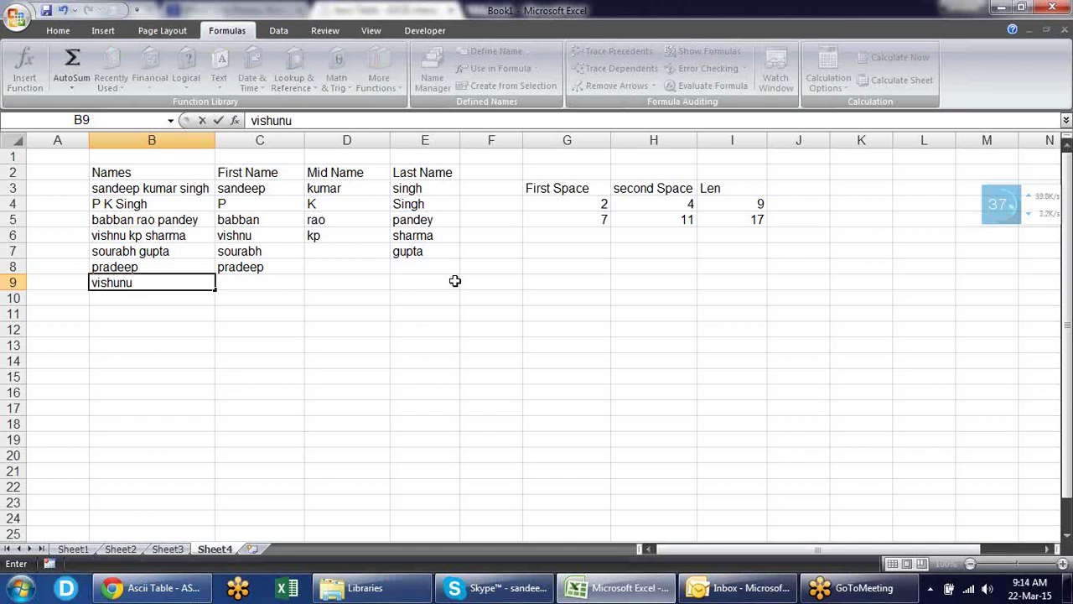
key("Return")
key("Up")
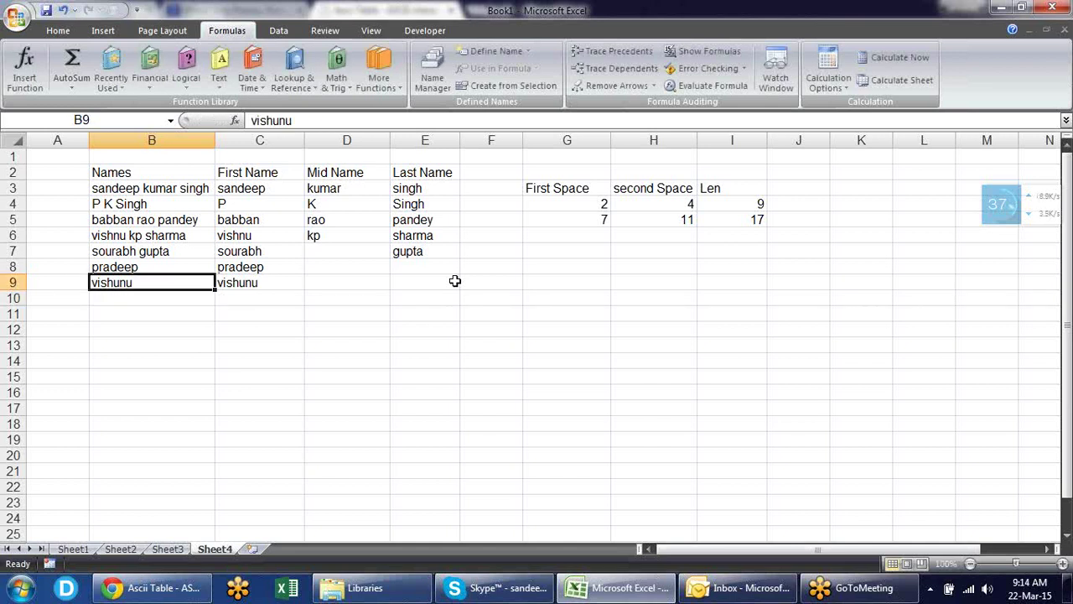
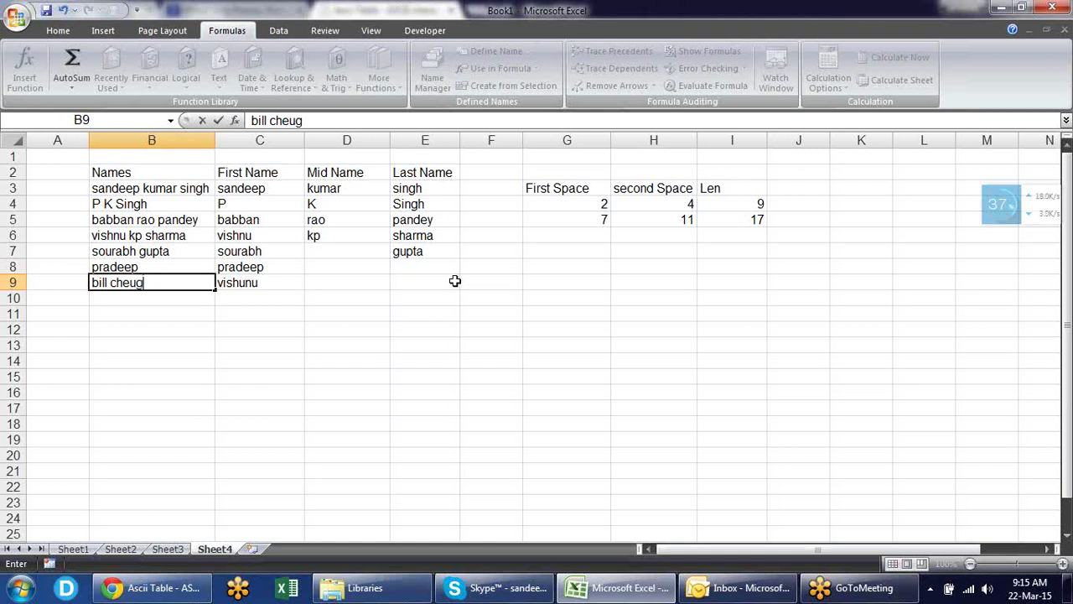
key("Return")
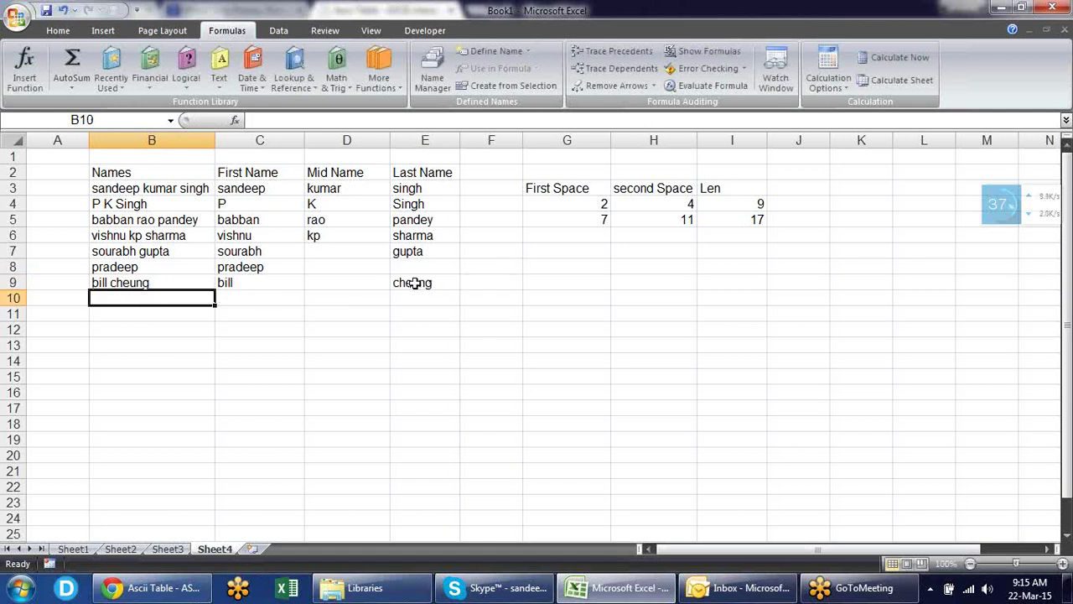
left_click(168, 282)
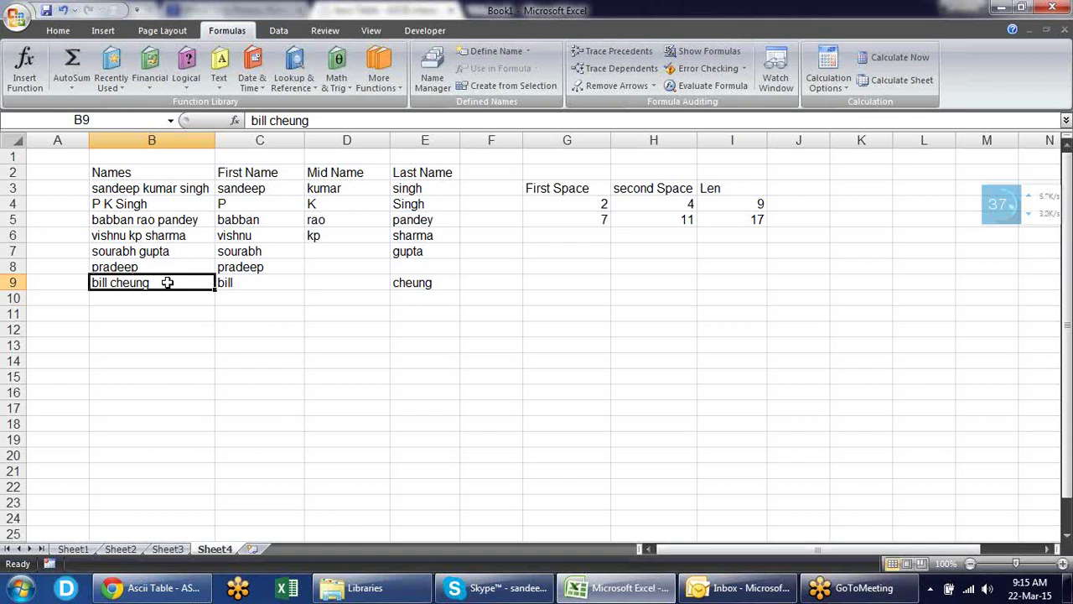
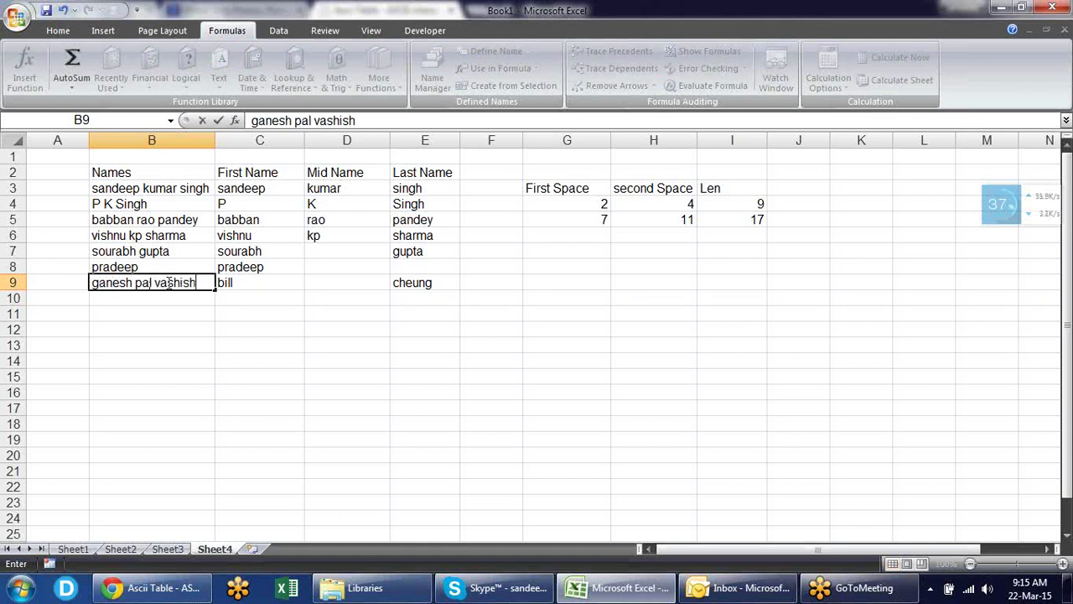
key("Return")
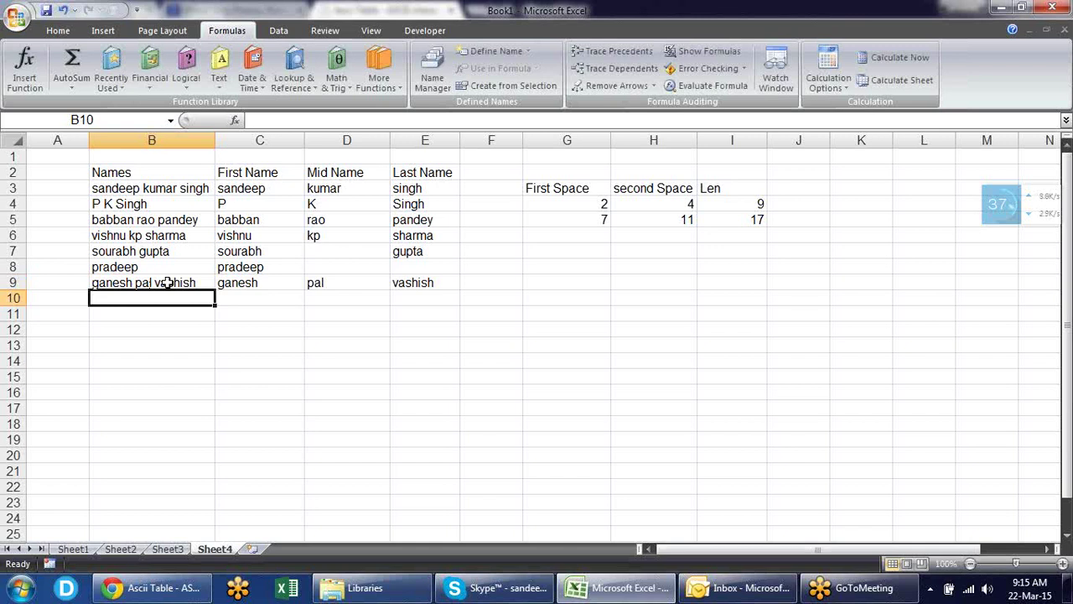
left_click(167, 282)
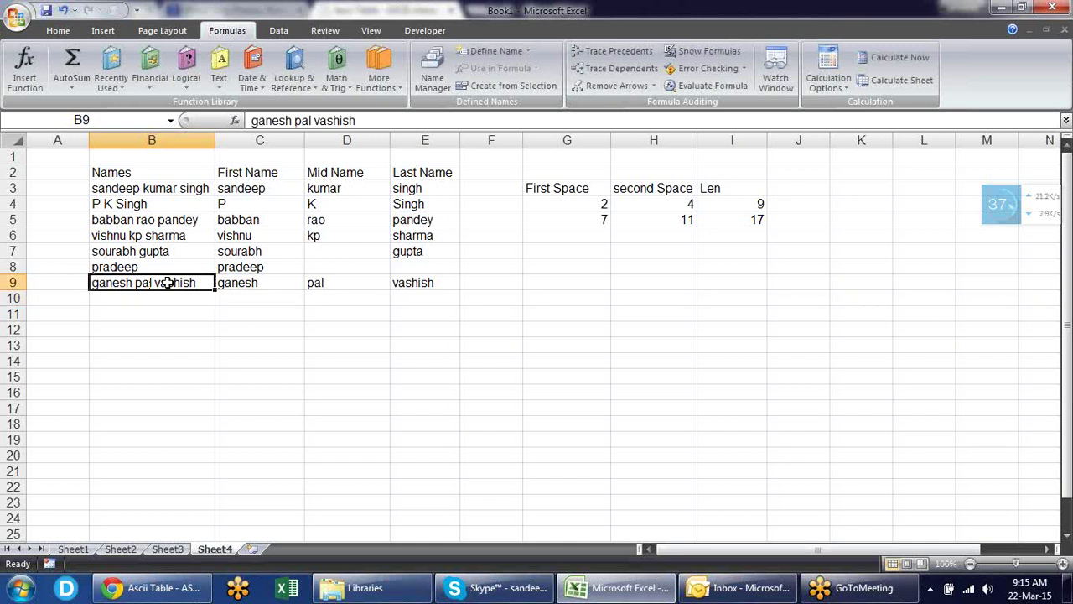
key("Delete")
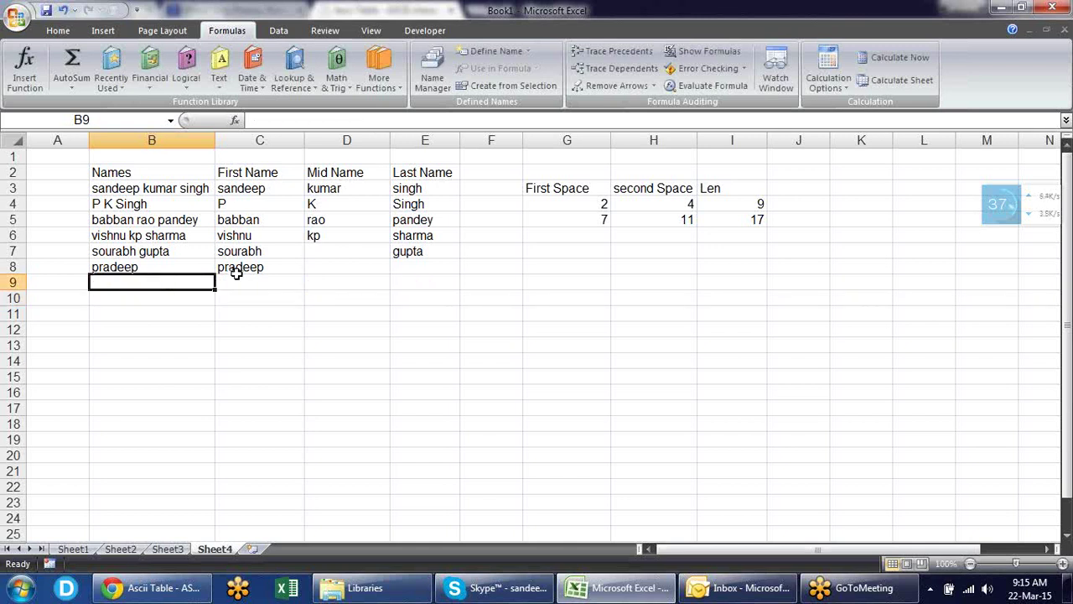
left_click(240, 280)
- Review D9's formula and browse the Text functions list before choosing cell E12
left_click(341, 282)
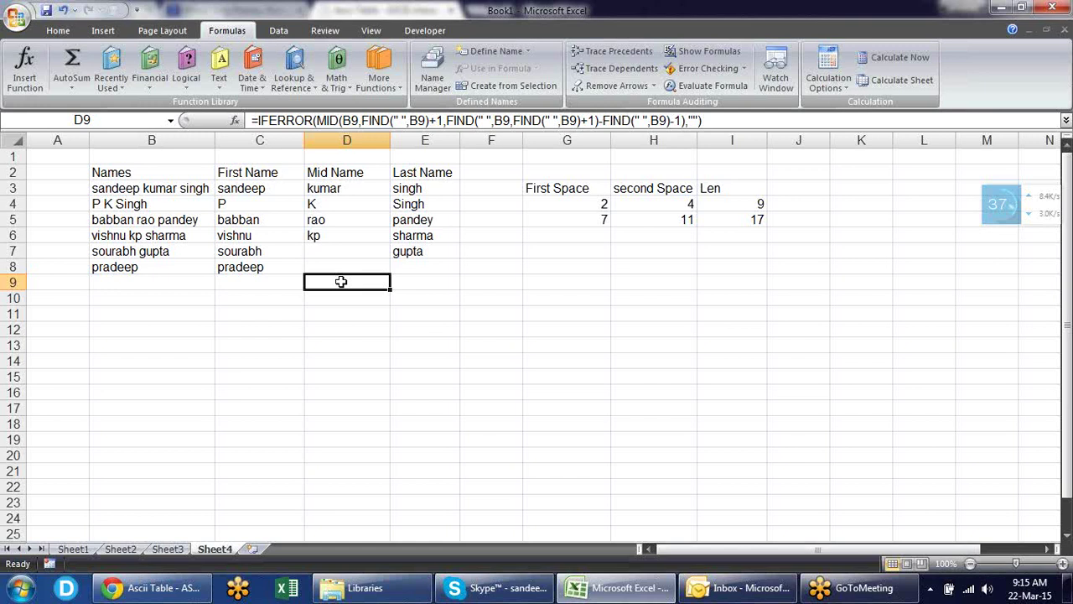
left_click(223, 80)
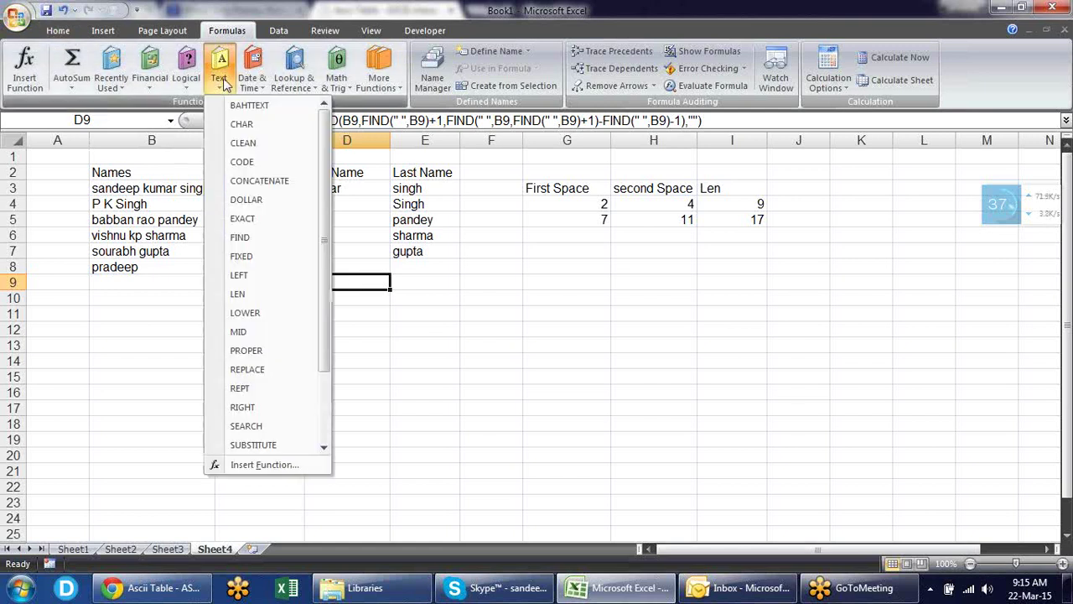
left_click_drag(330, 166, 342, 278)
left_click(453, 340)
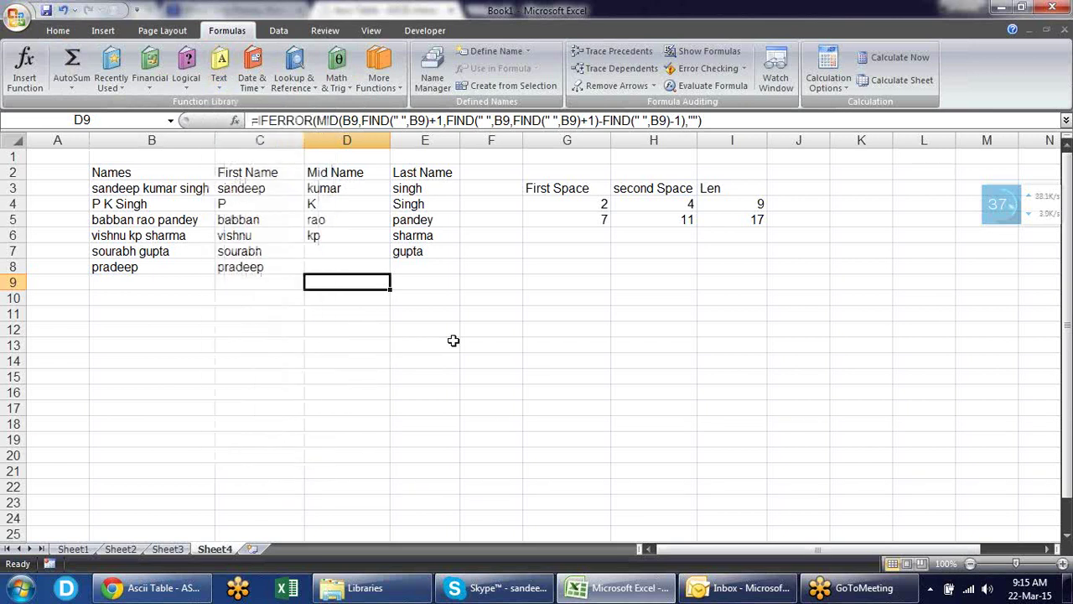
left_click(357, 342)
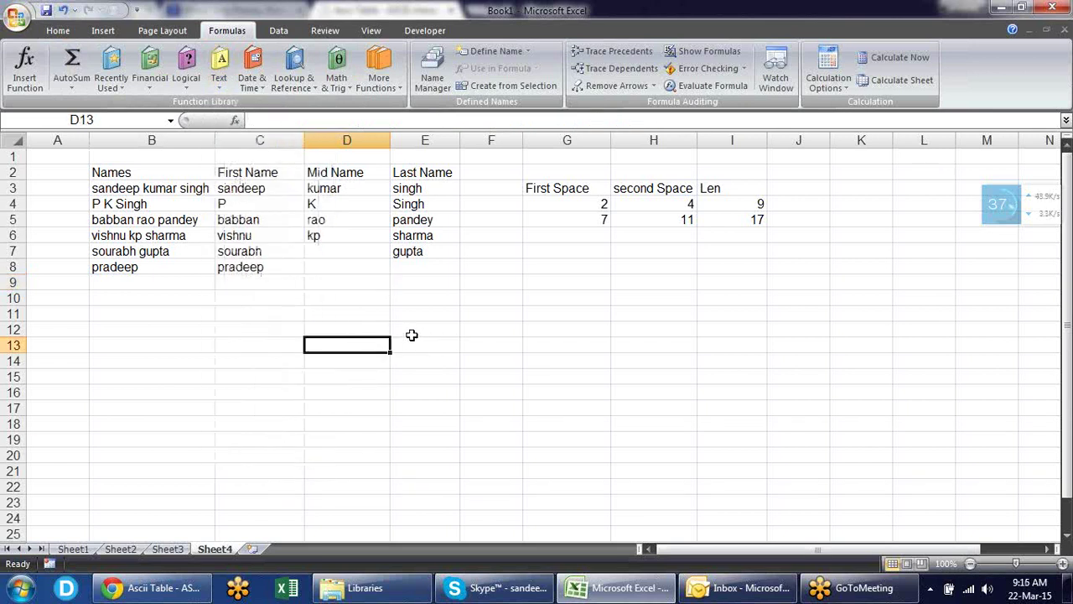
left_click(412, 332)
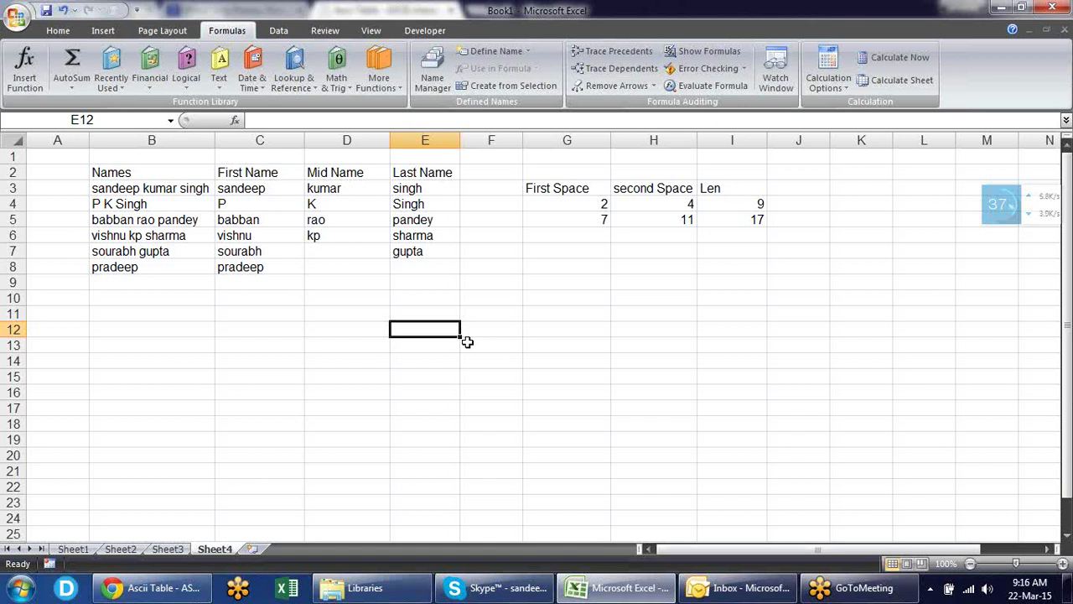
- Enter 2356 in E12 and apply custom number format 000000 so it reads 002356
type("56")
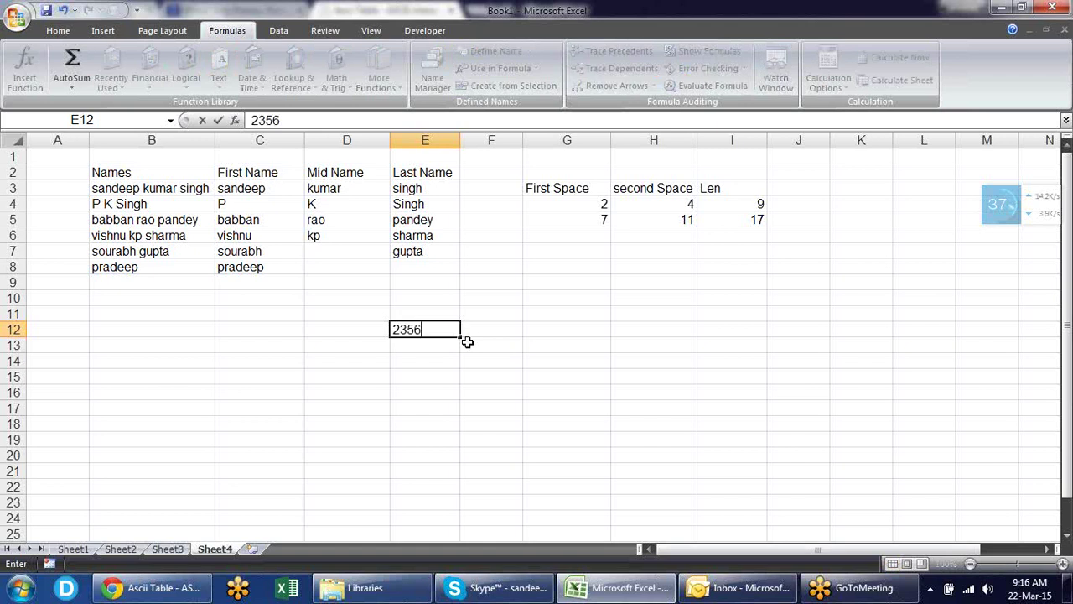
key("Return")
key("Up")
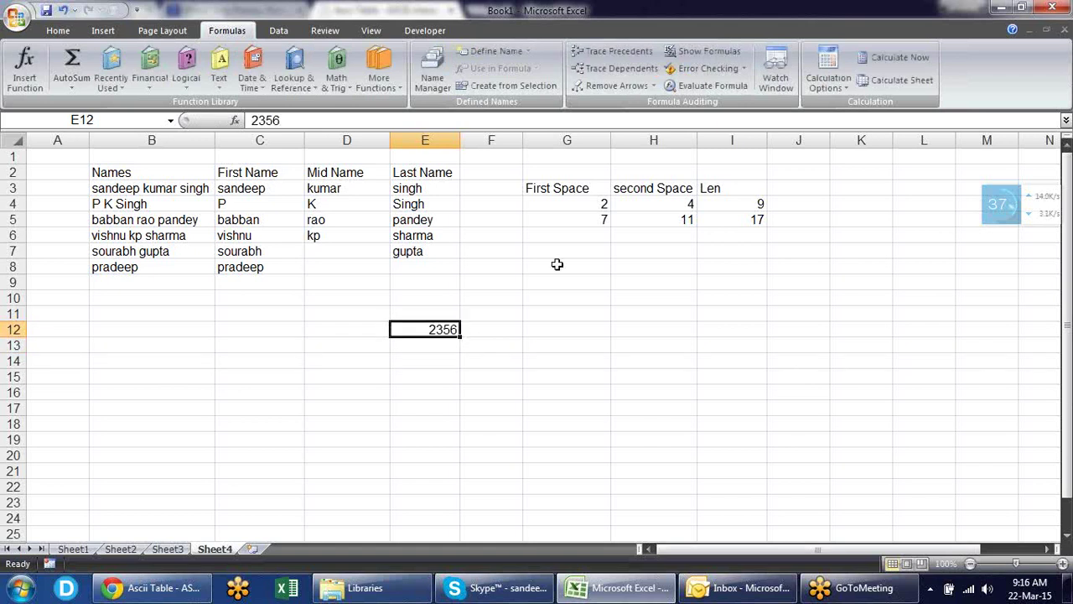
key("ctrl+1")
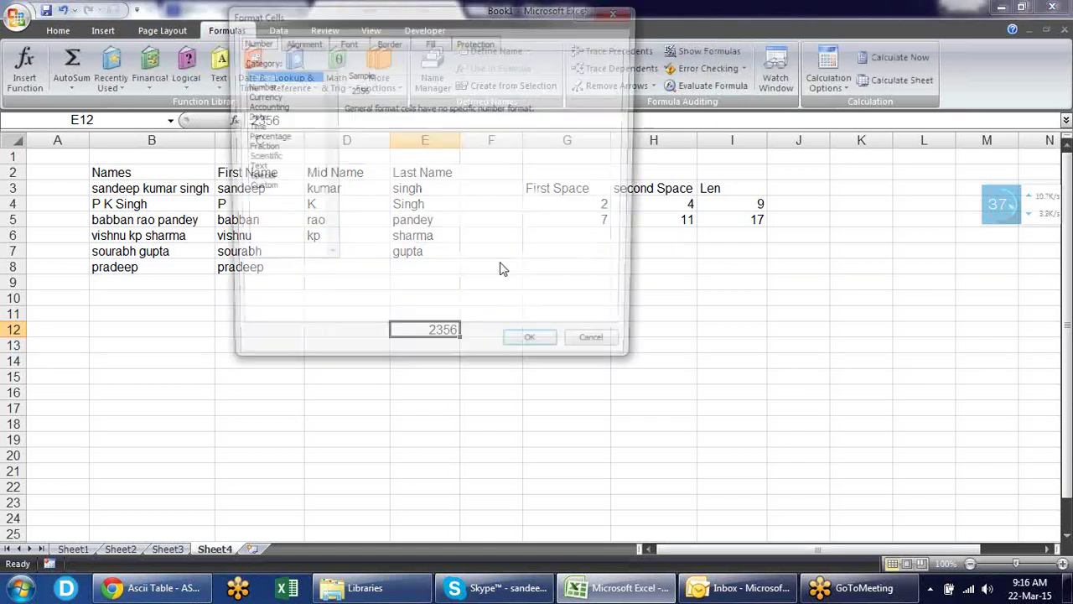
left_click(256, 187)
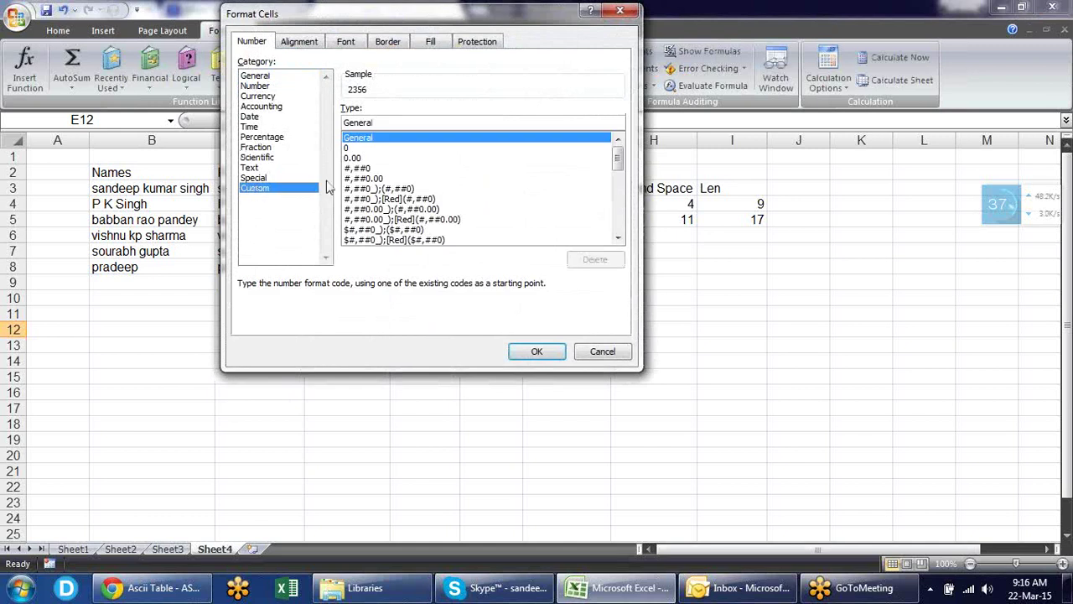
double_click(392, 123)
type("000000")
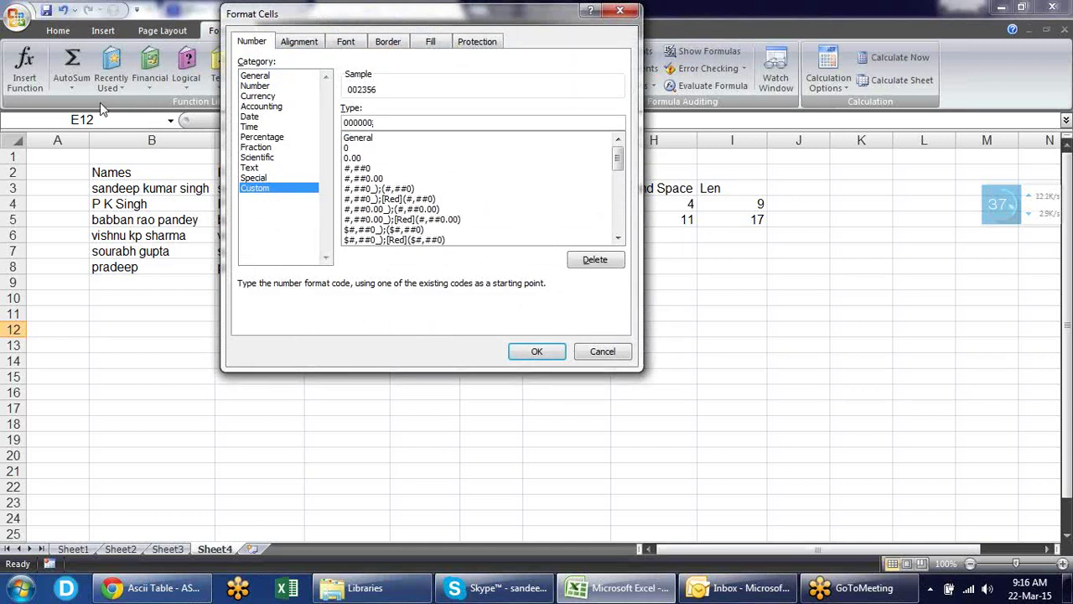
key("Return")
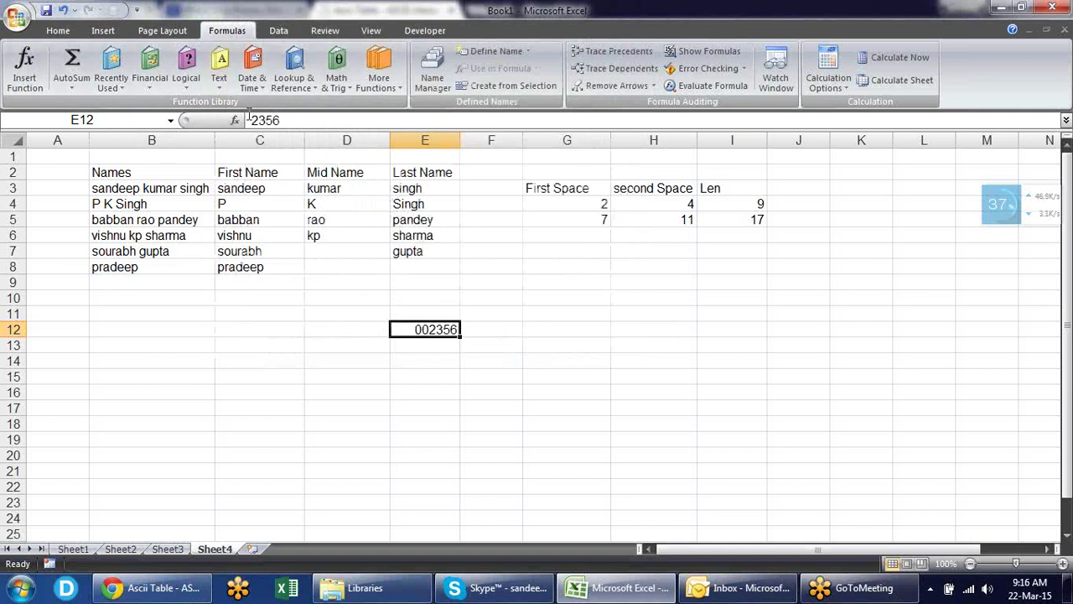
left_click(491, 331)
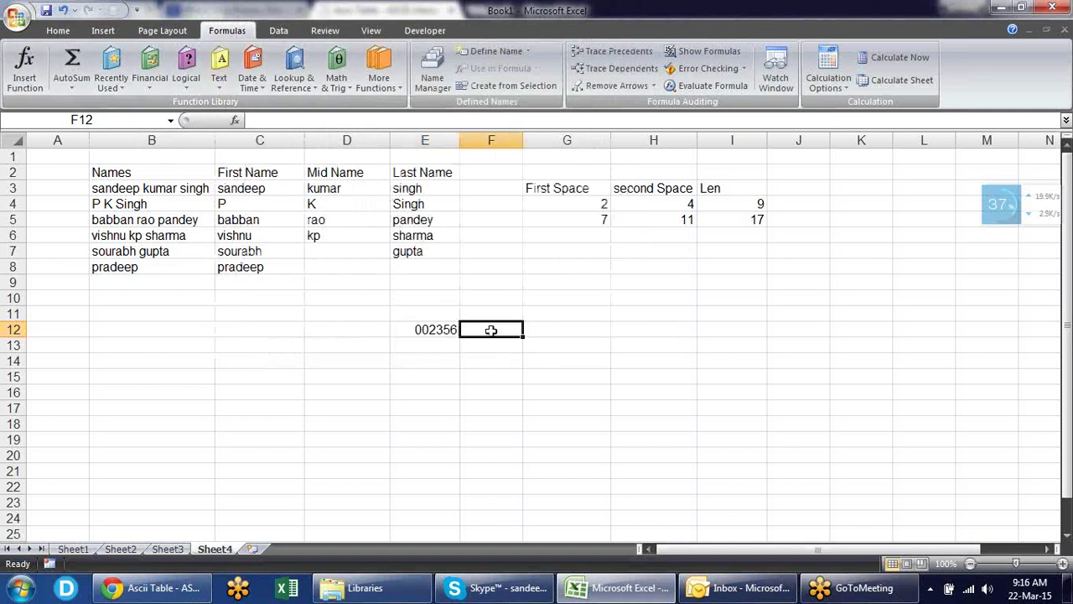
- Abandon the first TEXT attempt and undo E12's custom format back to plain 2356
type("=te")
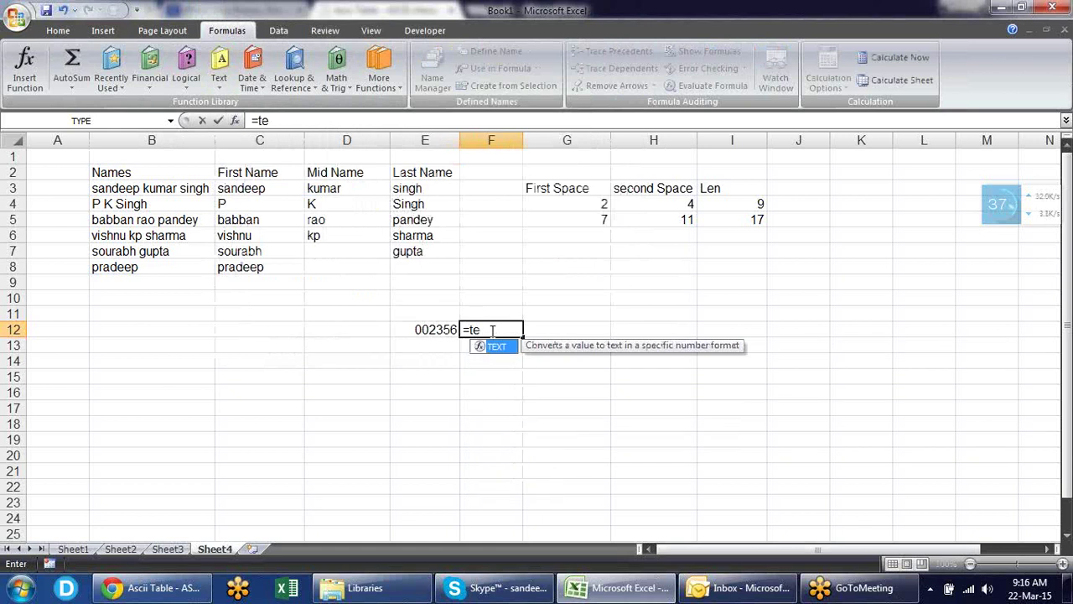
key("Tab")
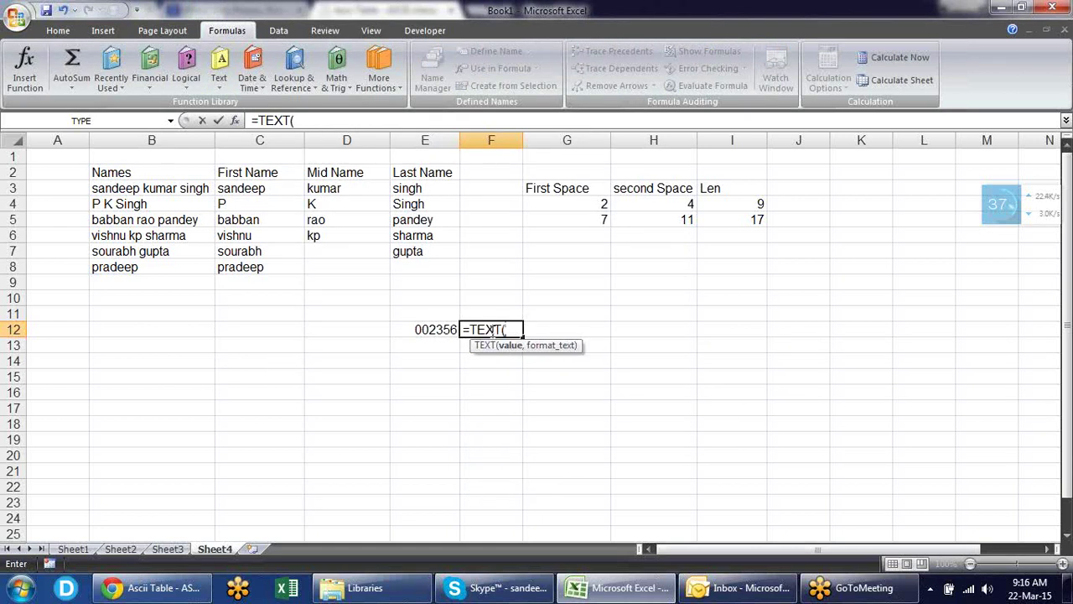
key("Escape")
key("Left")
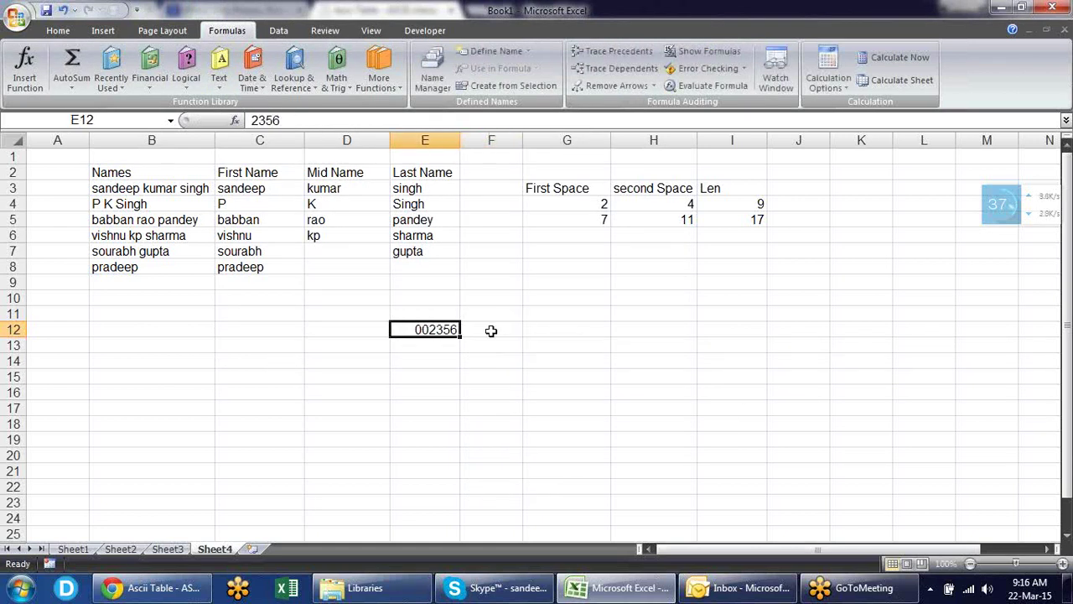
key("ctrl+z")
- Enter =TEXT(E12,"000000") in F12 to return 002356
left_click(490, 330)
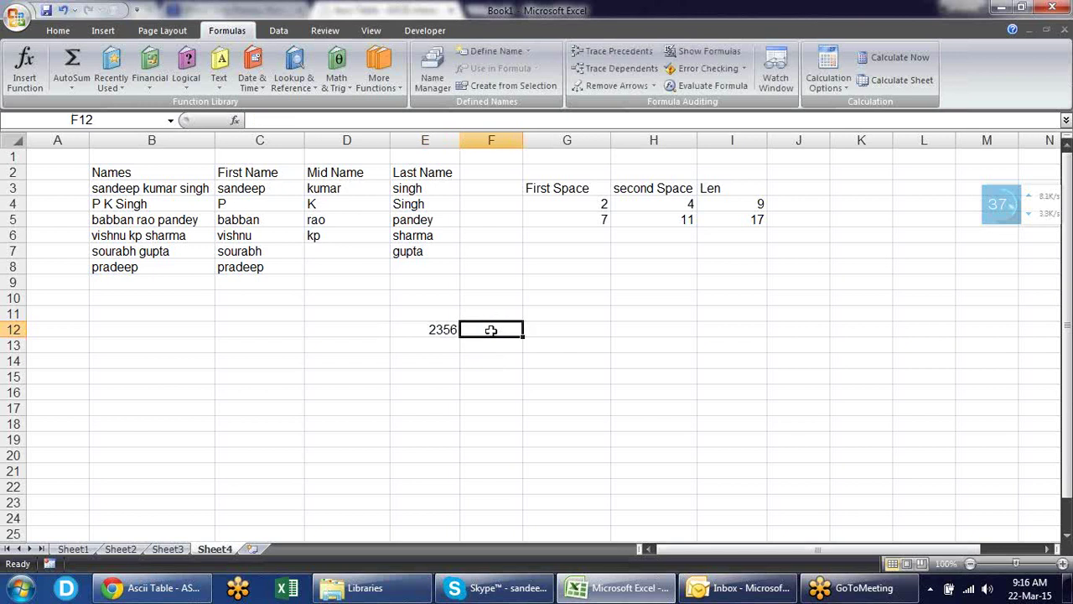
type("=te")
key("Tab")
key("Left")
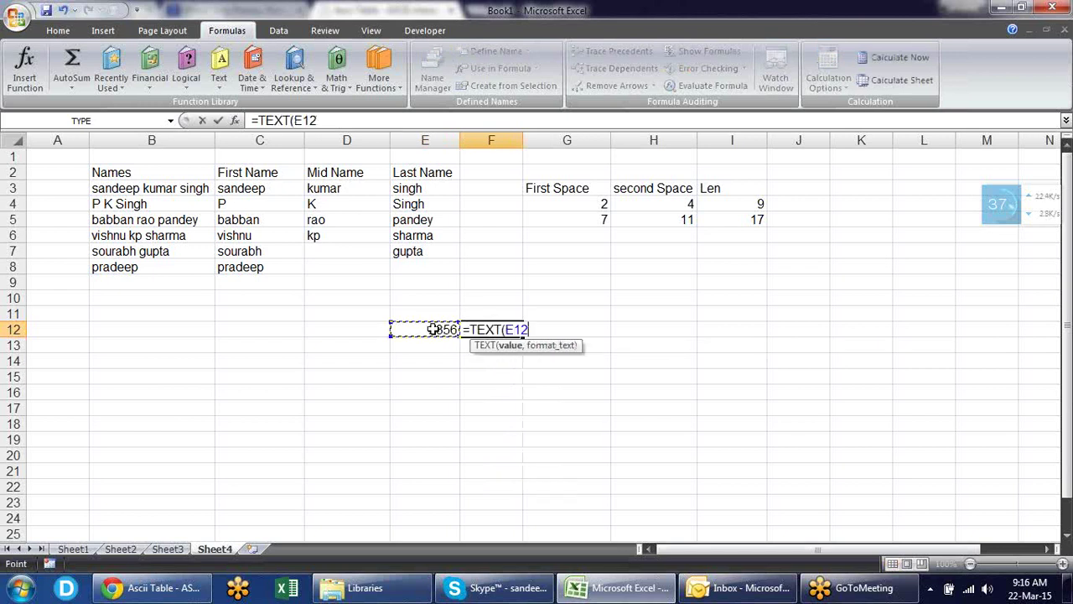
type(",")
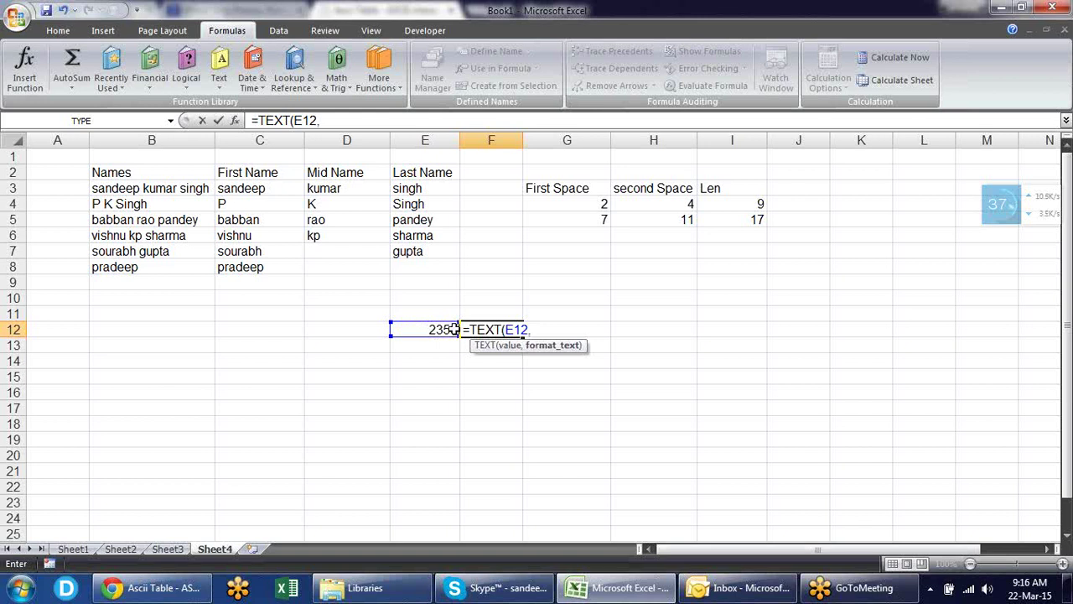
type("\"0000")
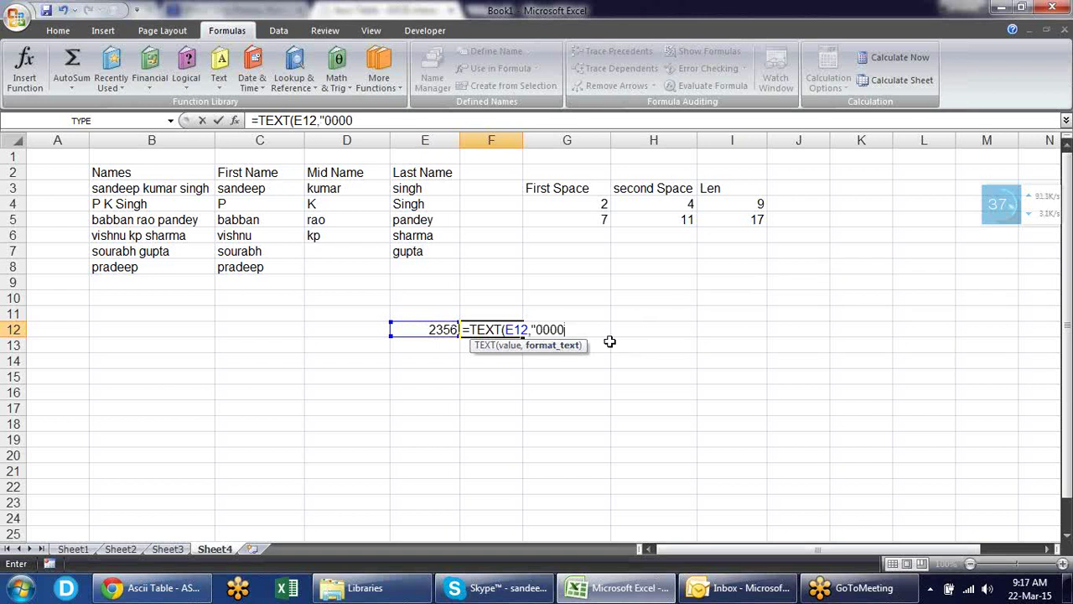
type("00\")")
key("Return")
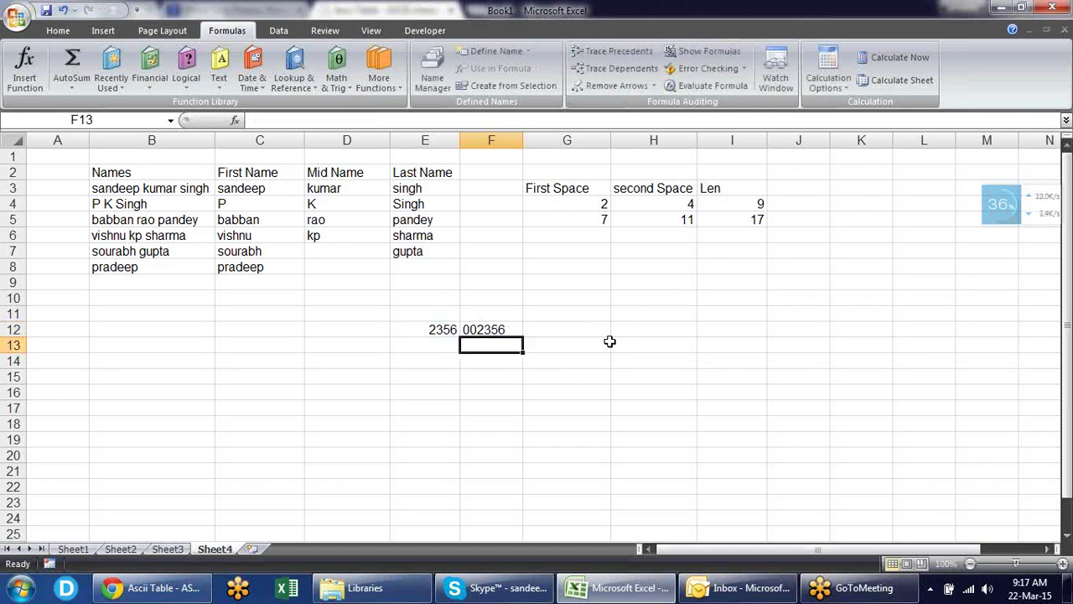
key("Up")
- Copy F12 and paste its 002356 result into H12 as a value only
key("ctrl+c")
key("Right")
key("Right")
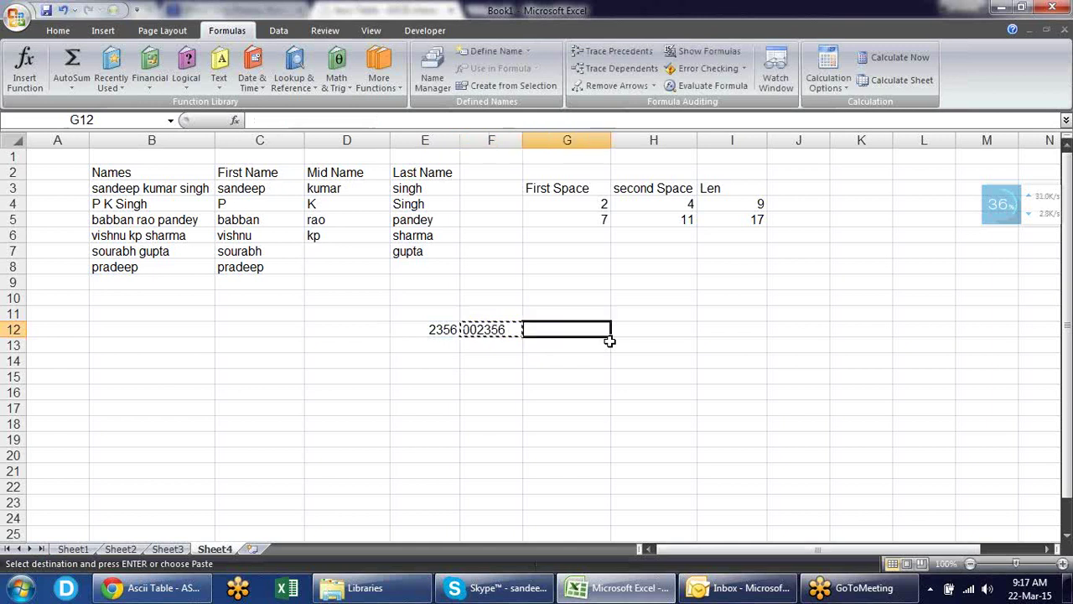
key("ctrl+alt+v")
key("v")
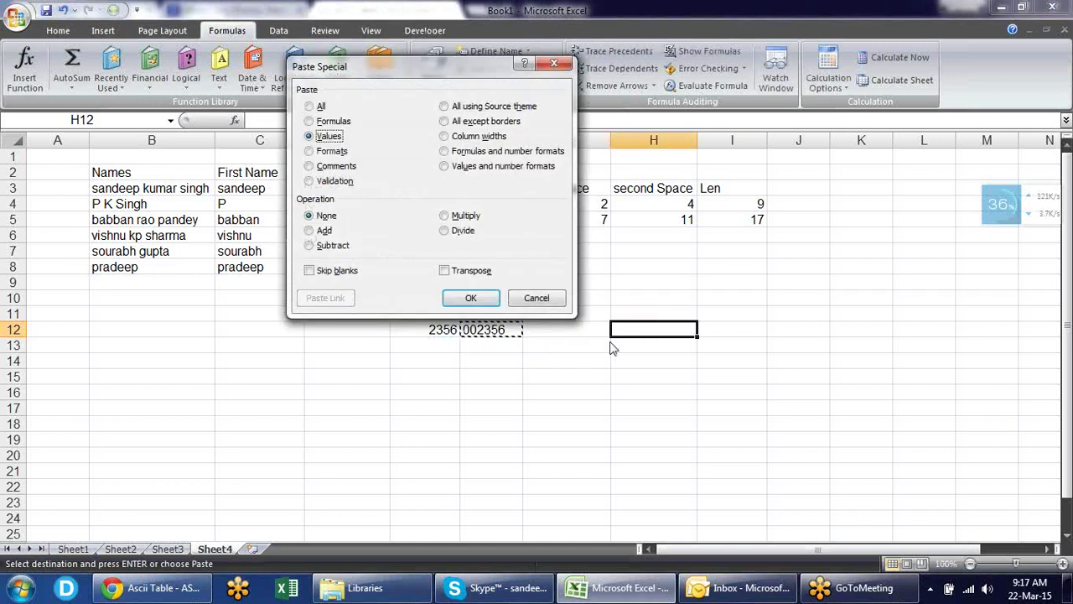
key("Return")
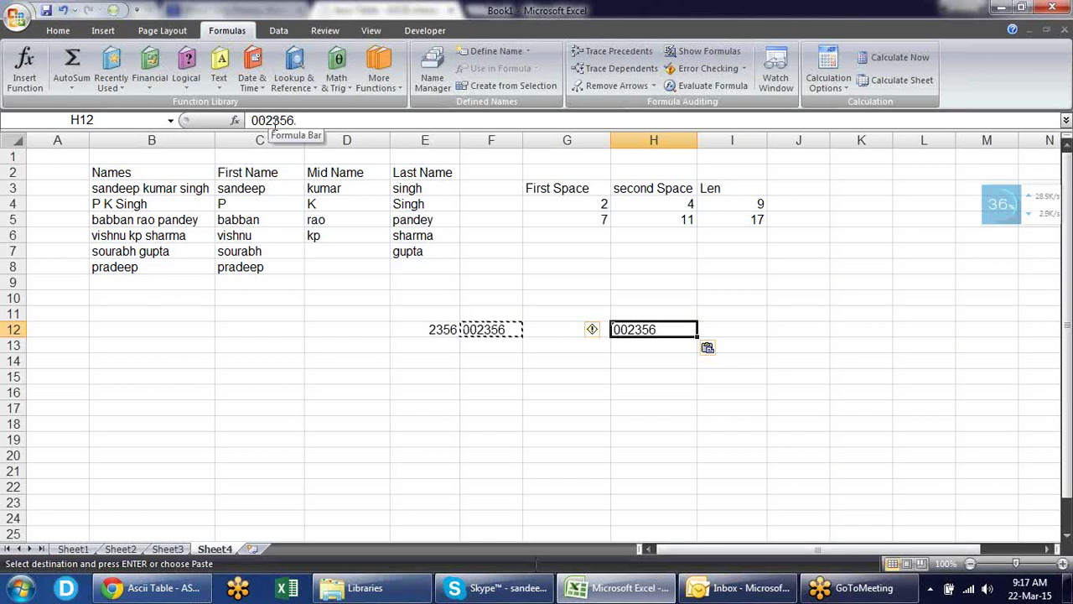
key("Escape")
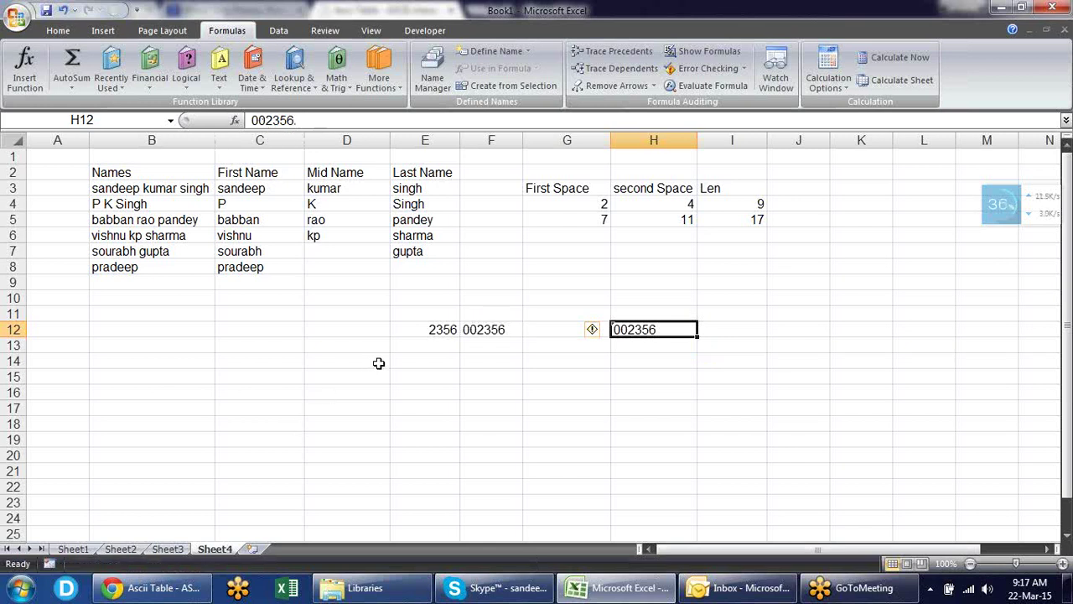
left_click(443, 359)
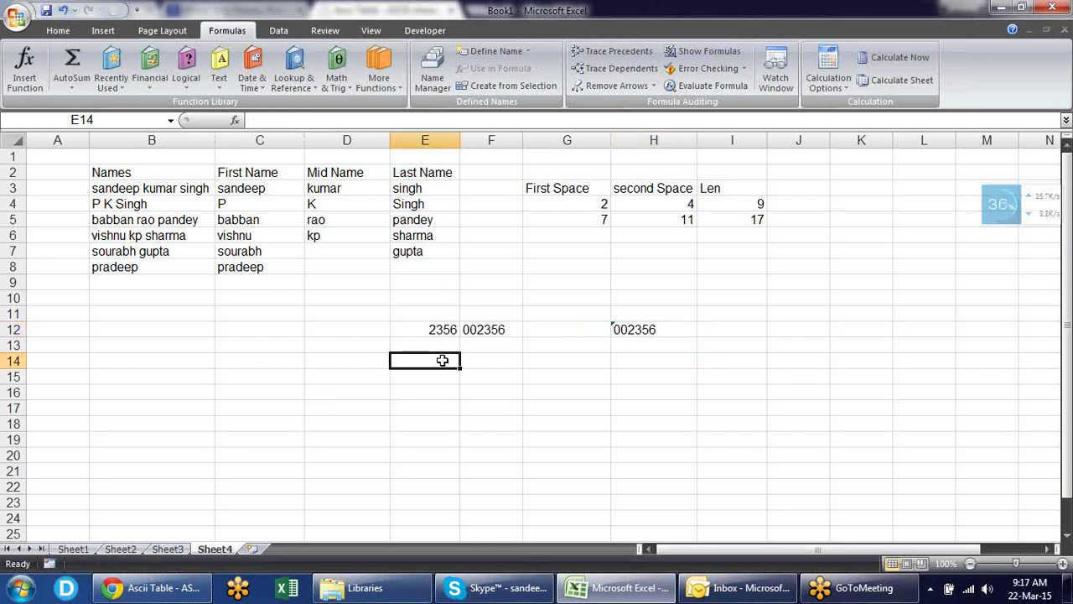
- Insert the date 22-03-15 in E14 and enter =TEXT(E14,"mmm-yy") in F14
key("ctrl+semicolon")
key("Return")
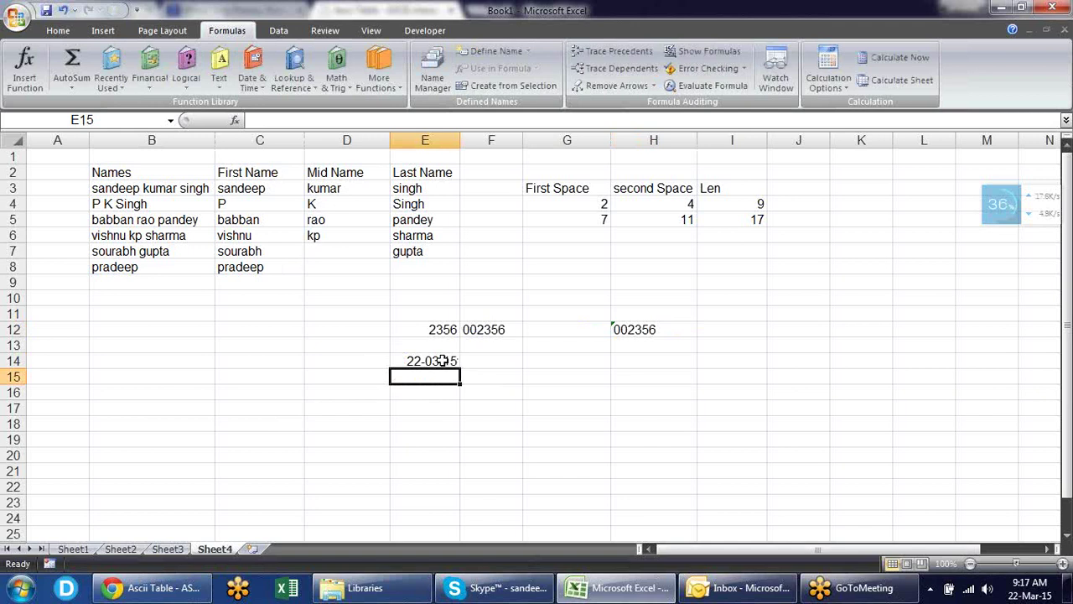
left_click(479, 358)
type("=")
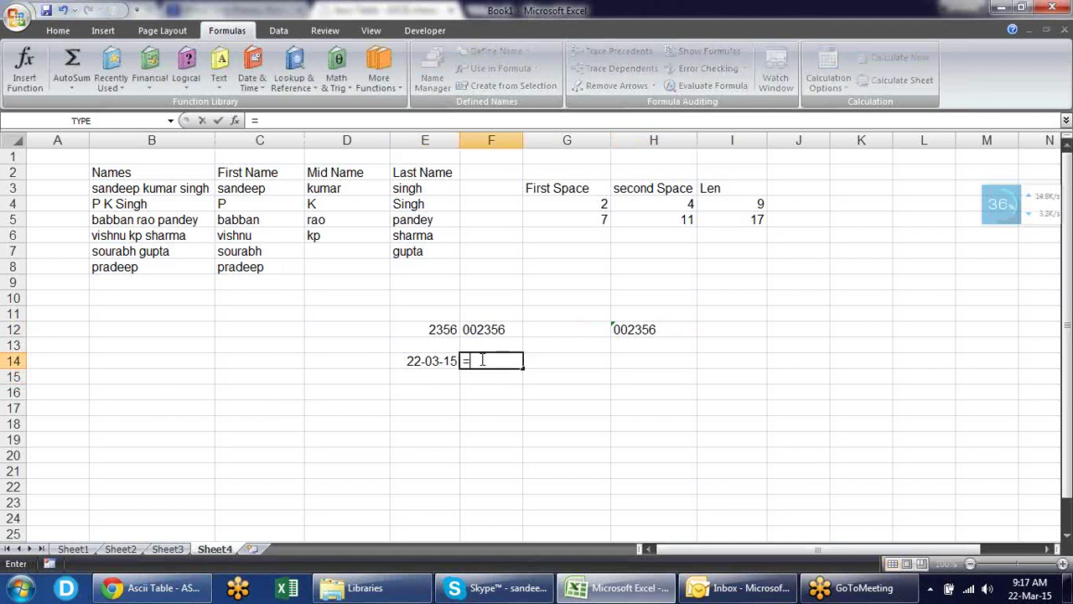
type("te")
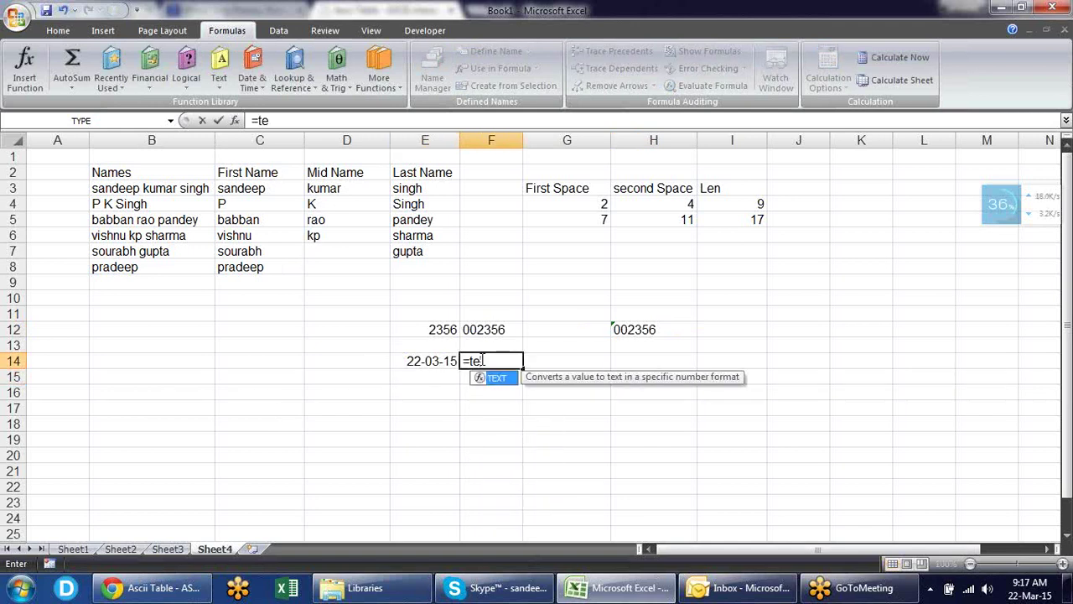
key("Tab")
left_click(432, 363)
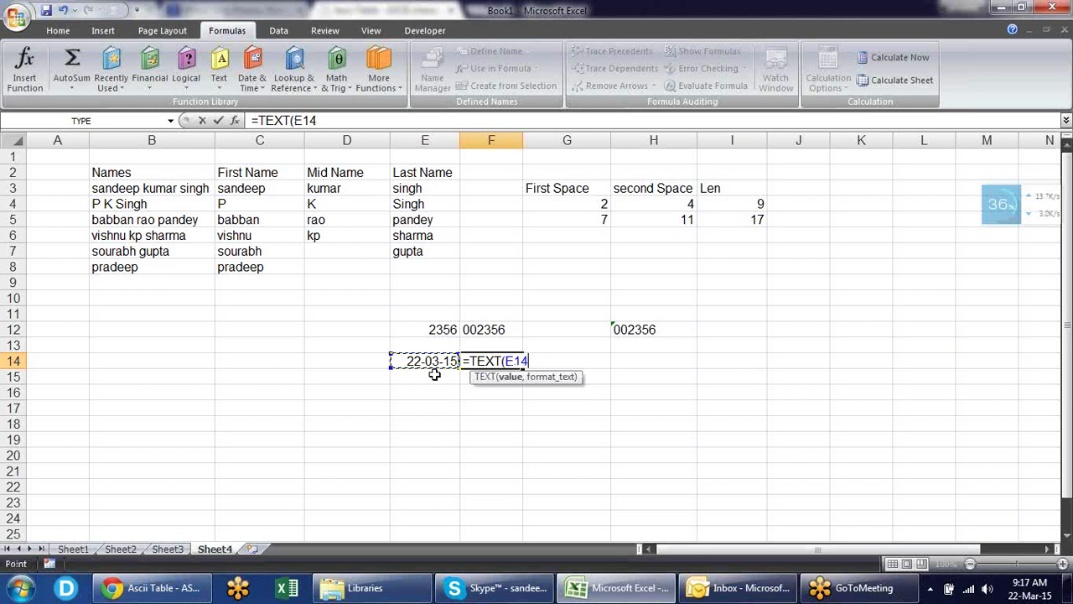
type(",\"mmm")
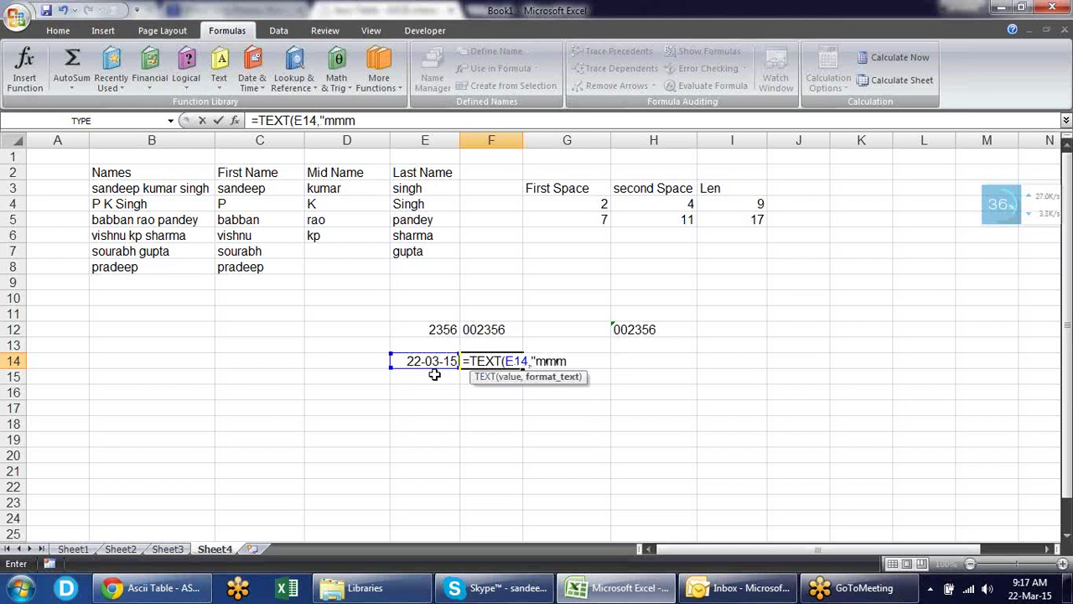
type("-yy\"(")
key("BackSpace")
type(")")
key("Return")
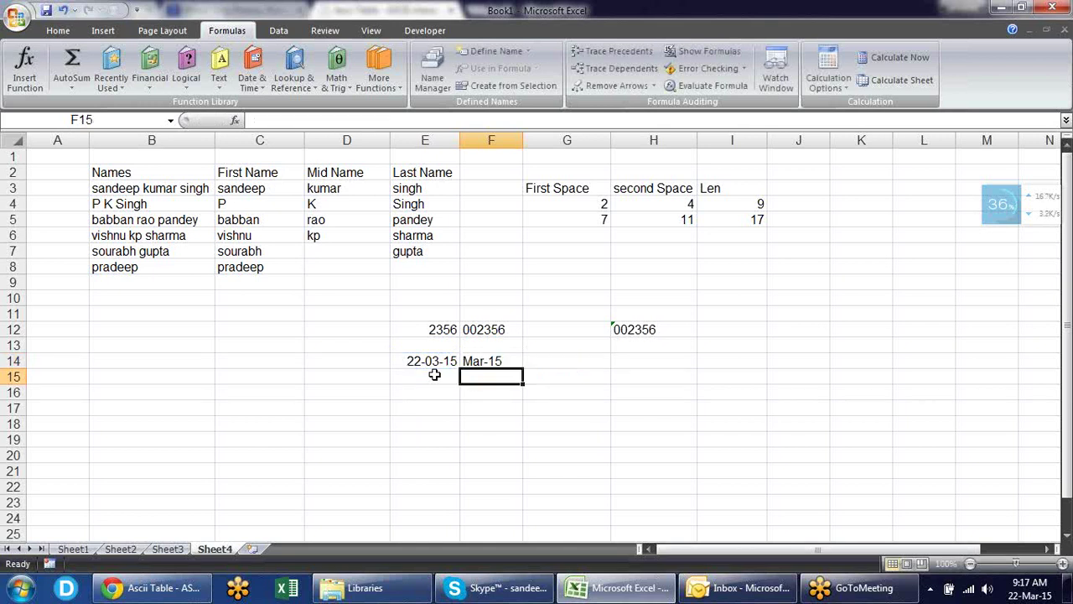
- Copy the Mar-15 result from F14 and paste it into H14 as a value
key("Up")
key("ctrl+c")
key("Right")
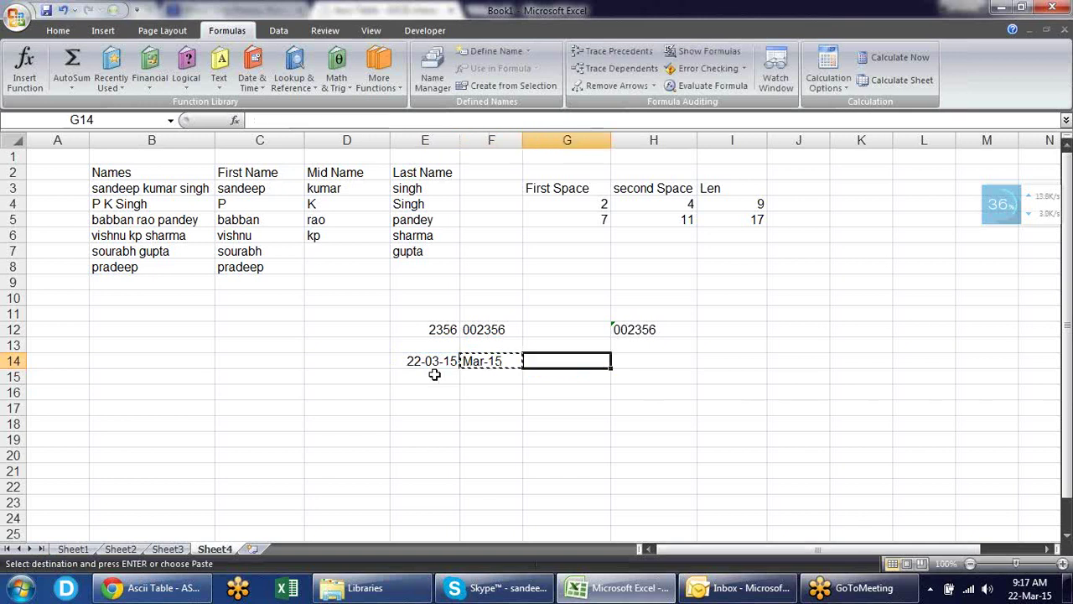
key("Right")
key("alt+e")
key("s")
key("v")
key("Return")
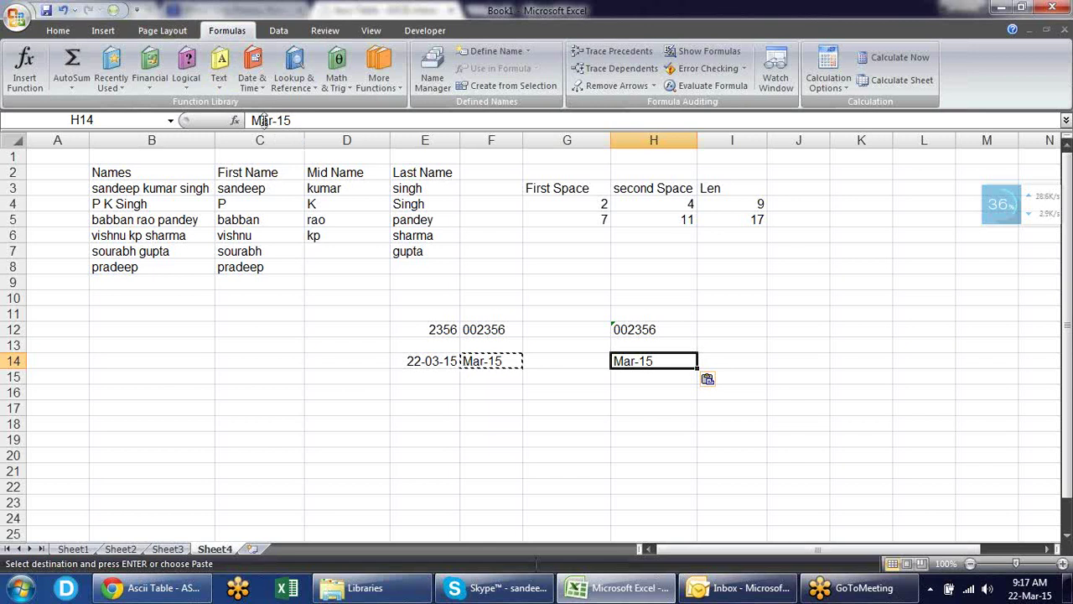
key("Escape")
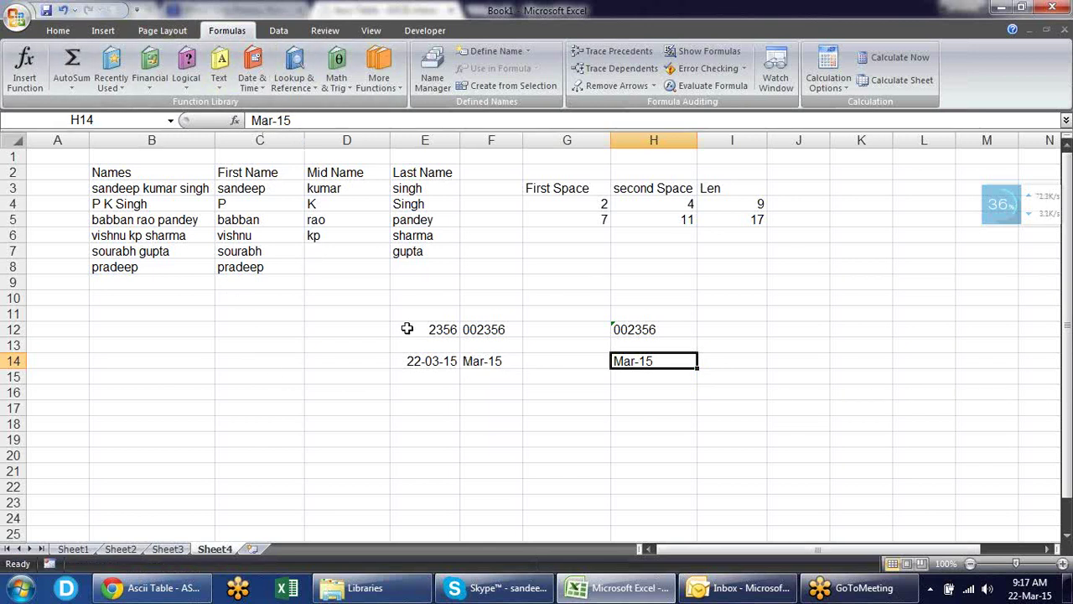
- Enter the sample values 45, sdf, 24, 15, 12 and sdfd in B13:B18
left_click(135, 347)
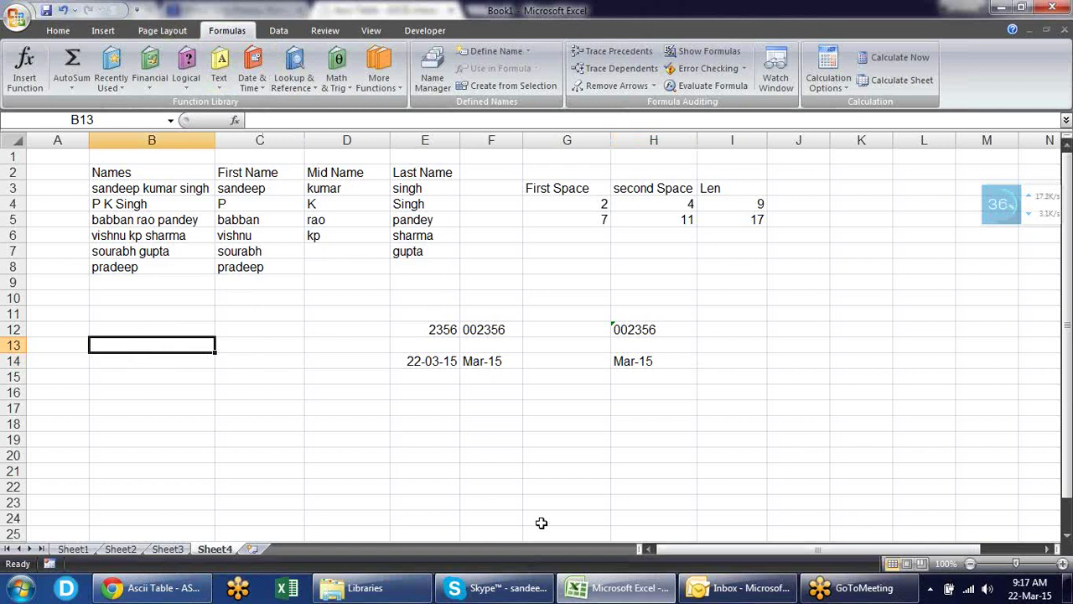
type("45")
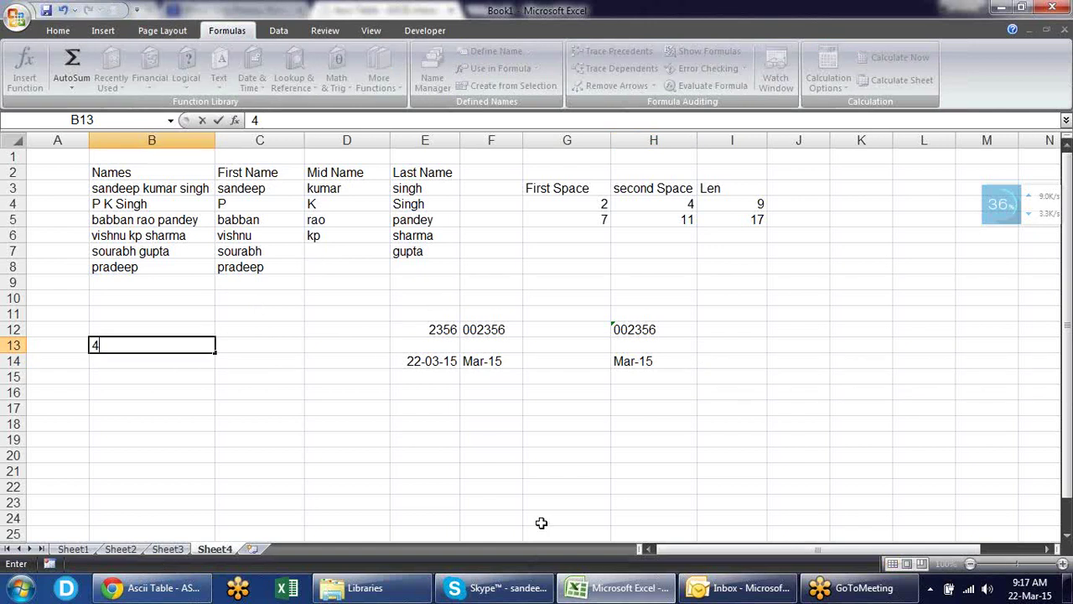
key("Return")
type("sdf")
key("Return")
type("24")
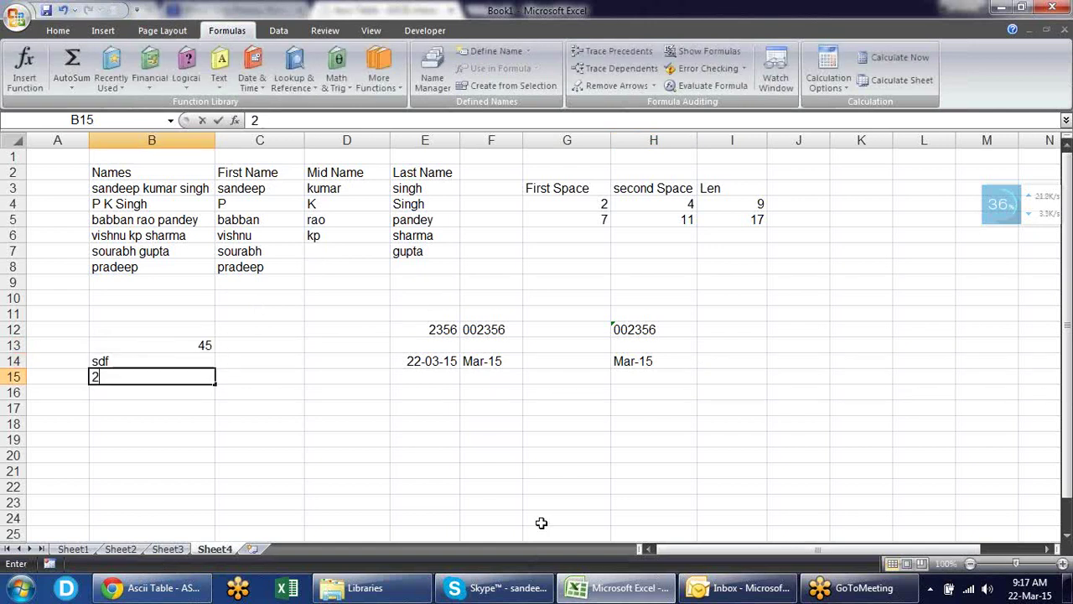
key("Return")
type("15")
key("Return")
key("Return")
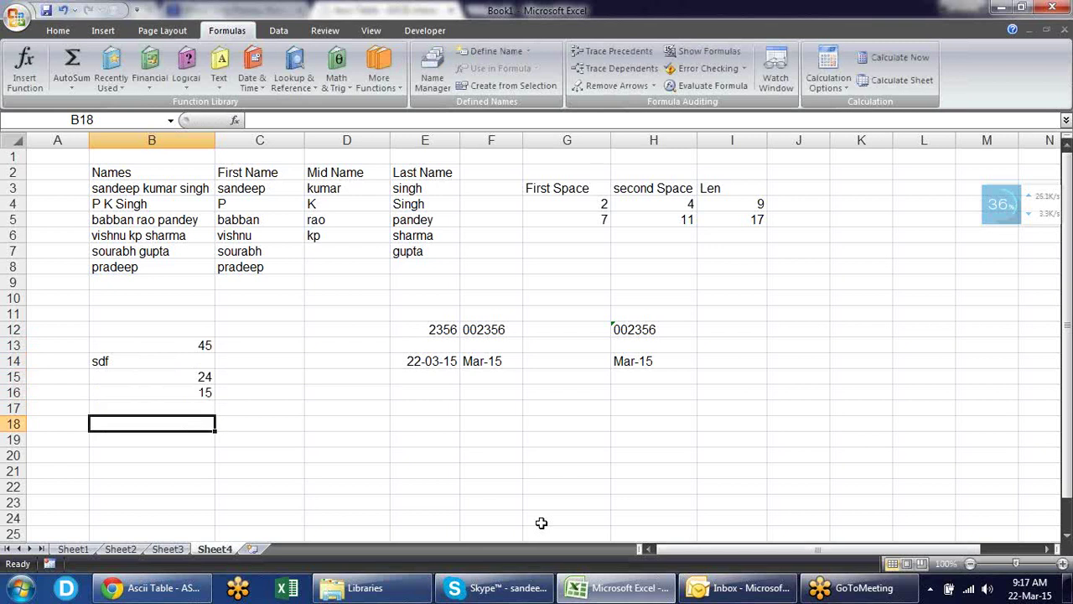
type("sdfd")
key("Return")
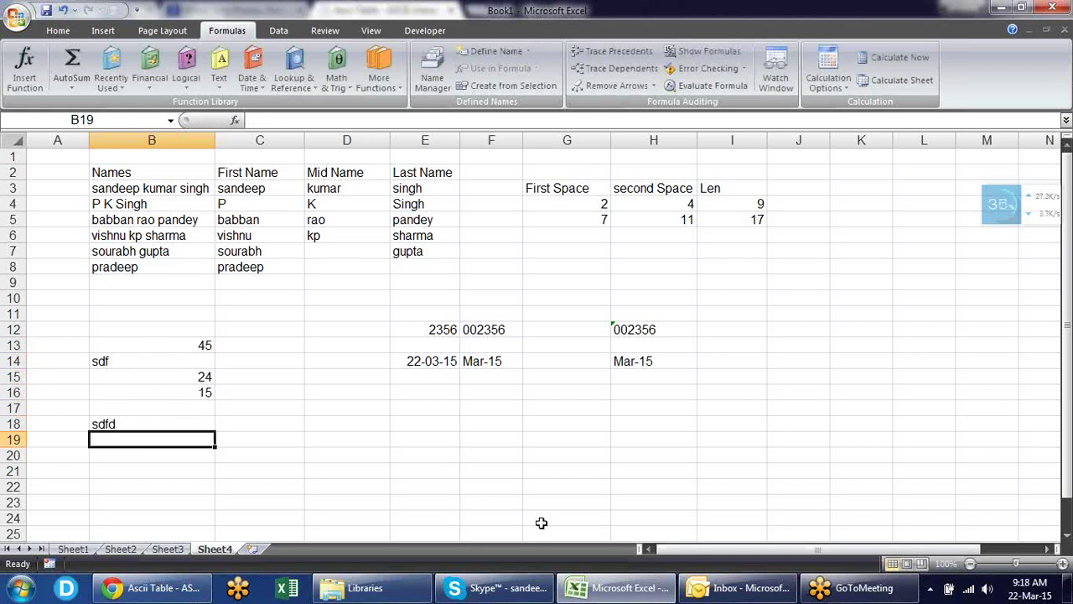
key("Up")
key("Up")
type("12")
key("Return")
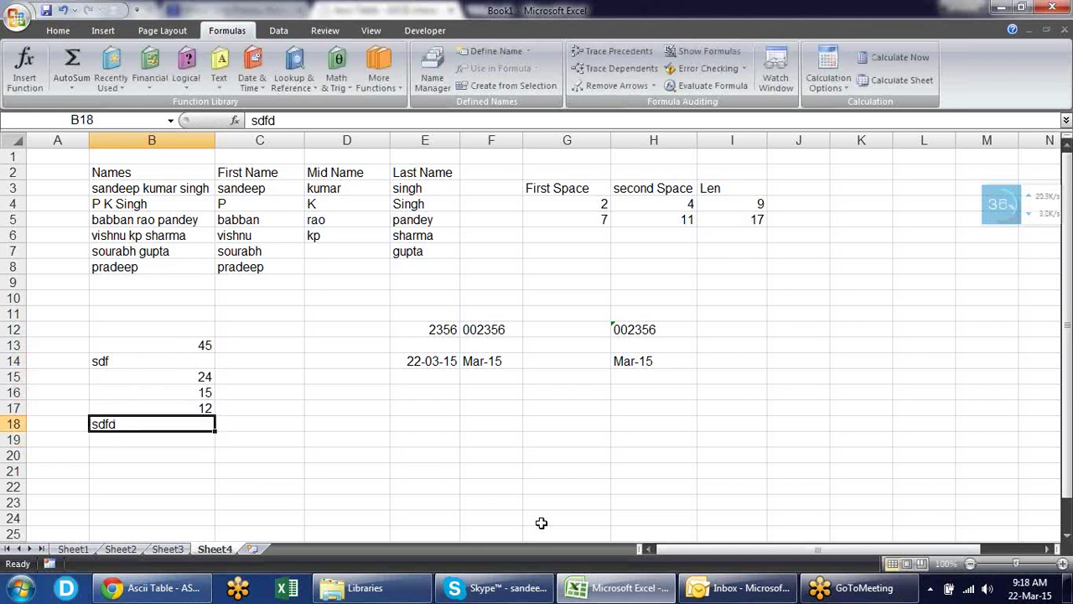
key("Up")
key("Up")
key("Up")
key("Up")
key("Up")
key("Up")
- Add the headings T in C12 and N in D12
key("Right")
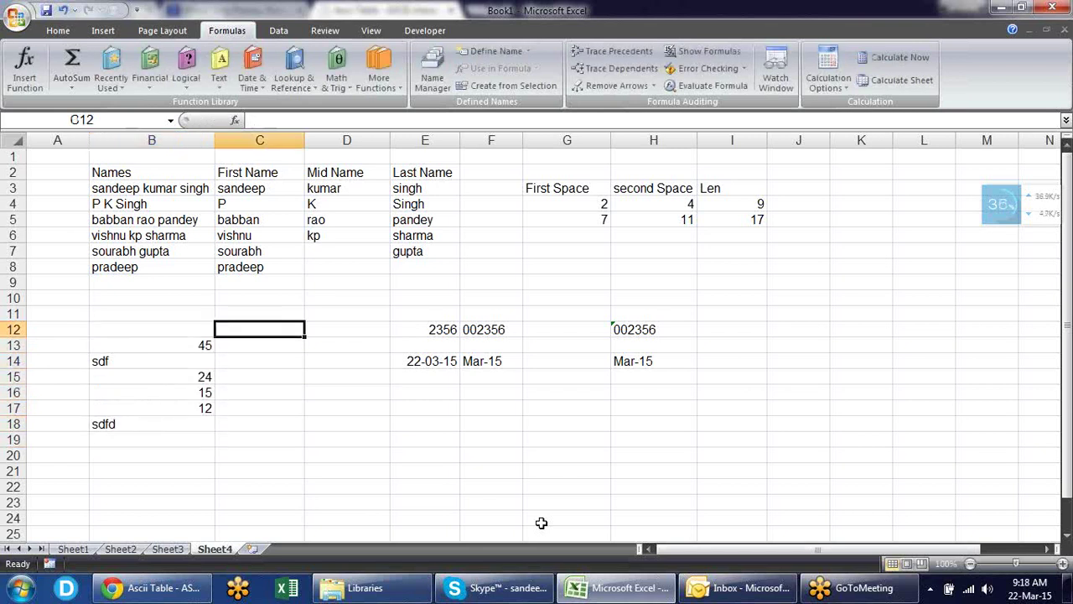
type("T")
key("Return")
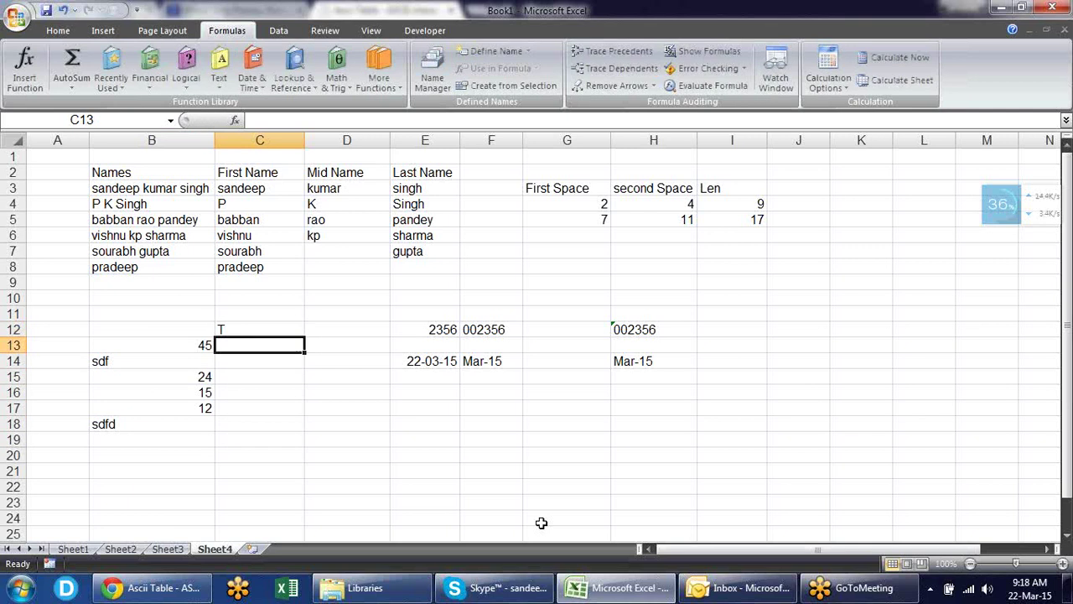
key("Up")
key("Right")
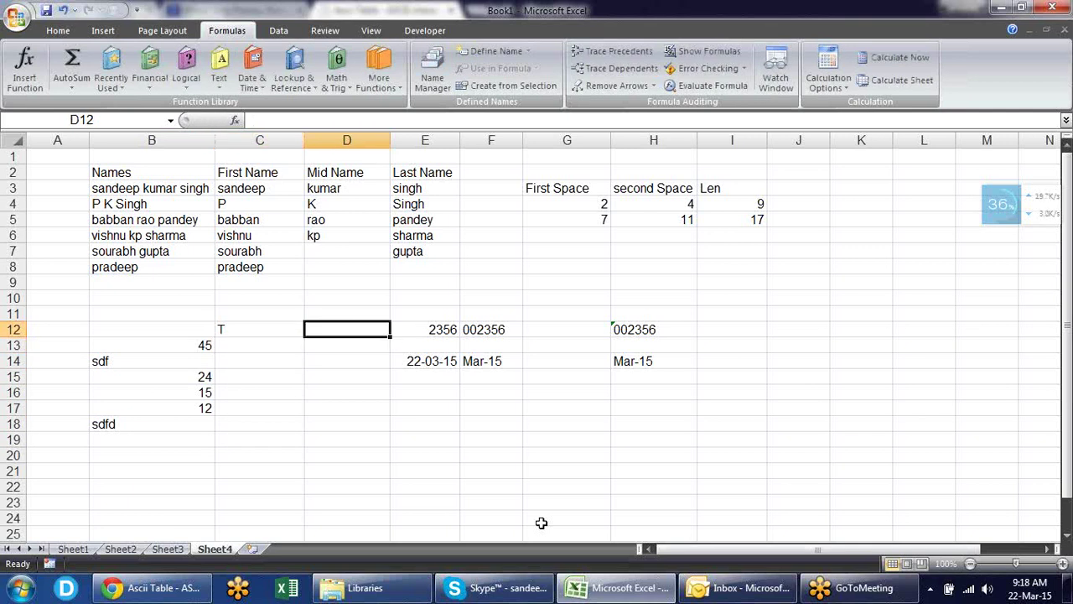
type("N")
key("Return")
- Enter =T(B13) in C13 and fill it down to C18, checking the results
key("Left")
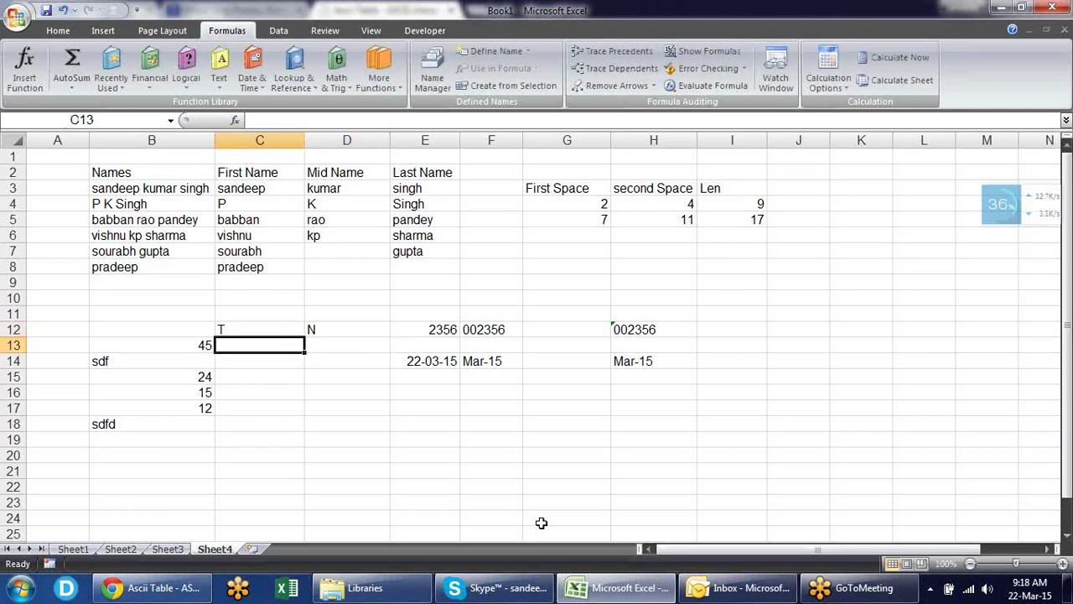
type("=")
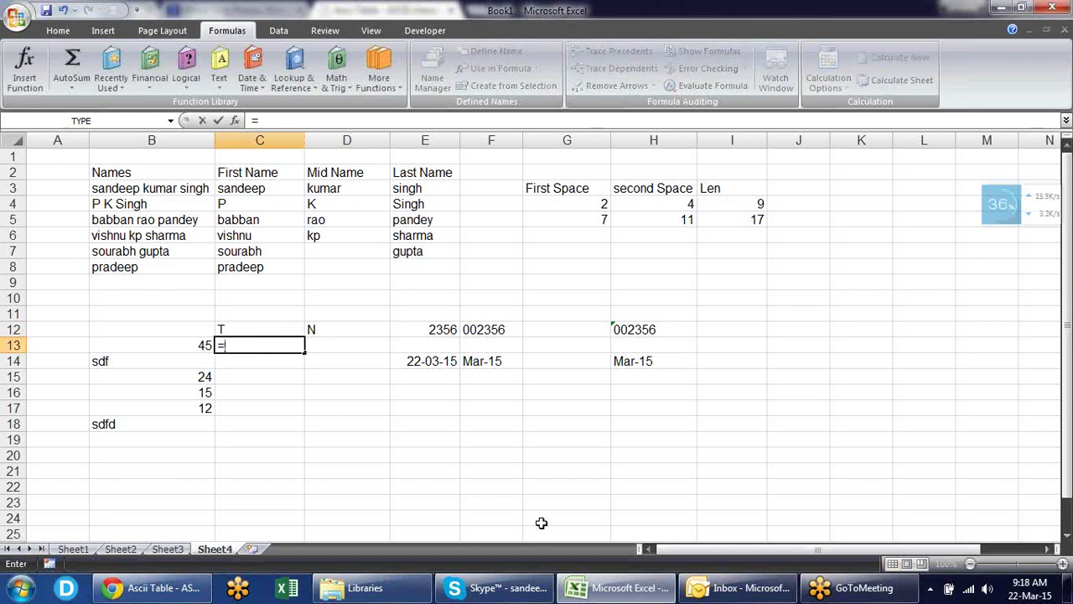
type("t")
key("Tab")
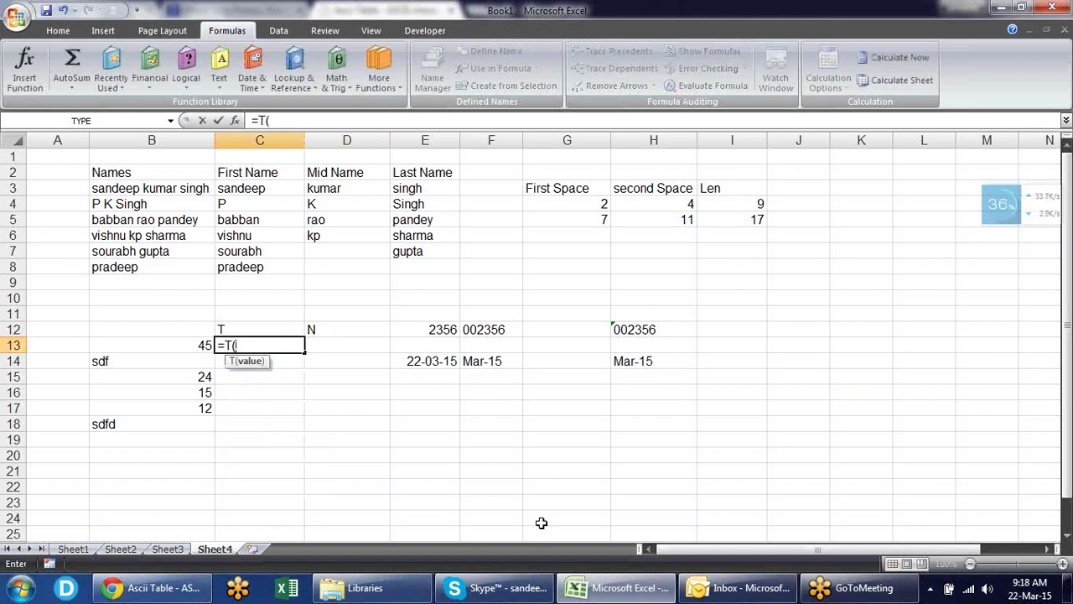
key("Left")
type(")")
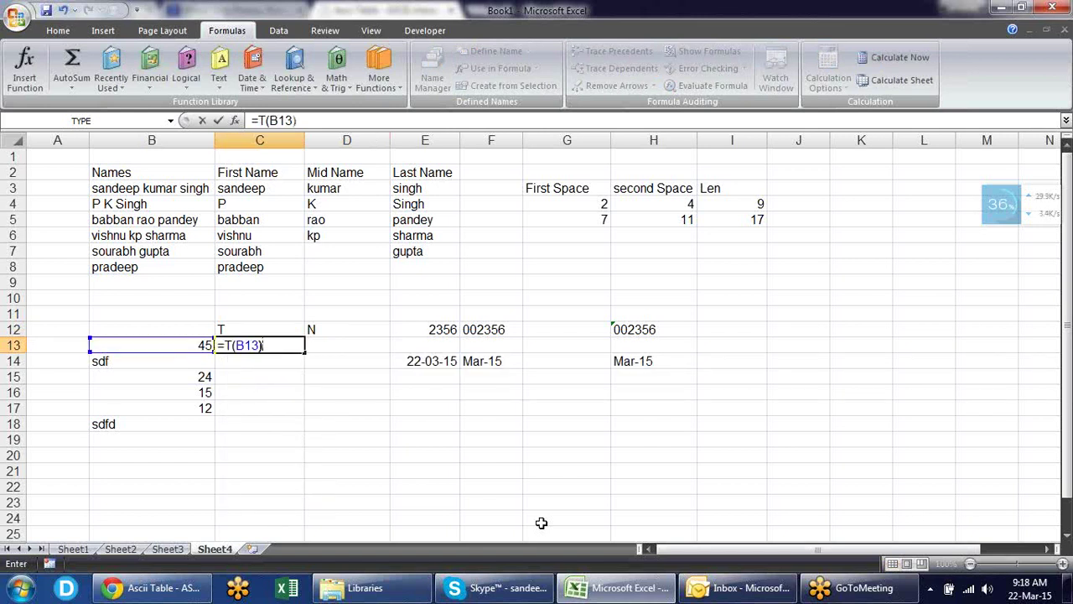
key("Return")
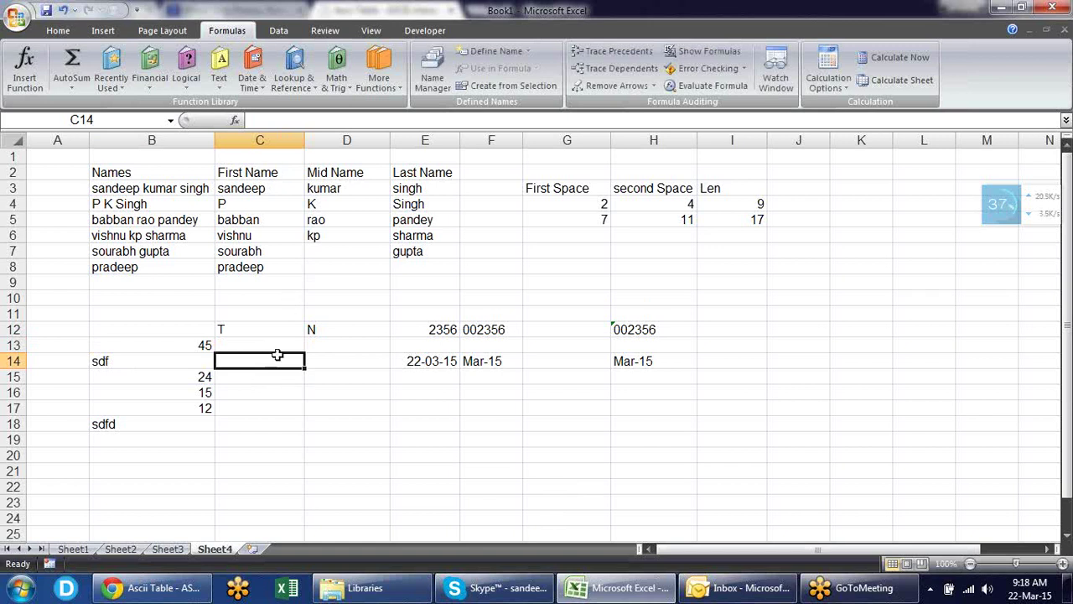
left_click(281, 346)
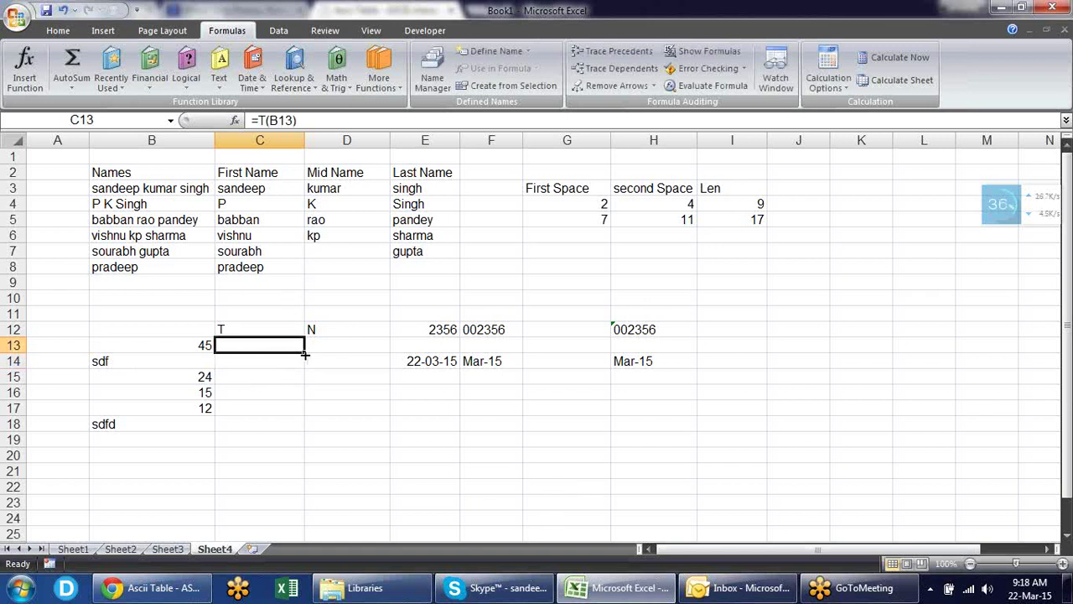
left_click_drag(305, 352, 295, 431)
left_click(268, 367)
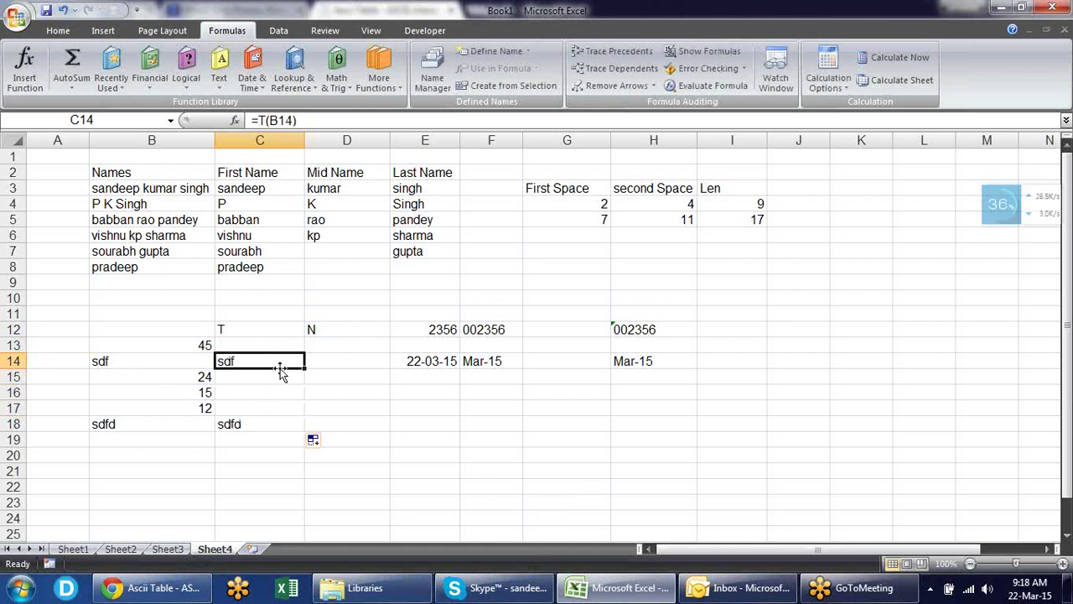
left_click(265, 421)
left_click(265, 361)
left_click(340, 344)
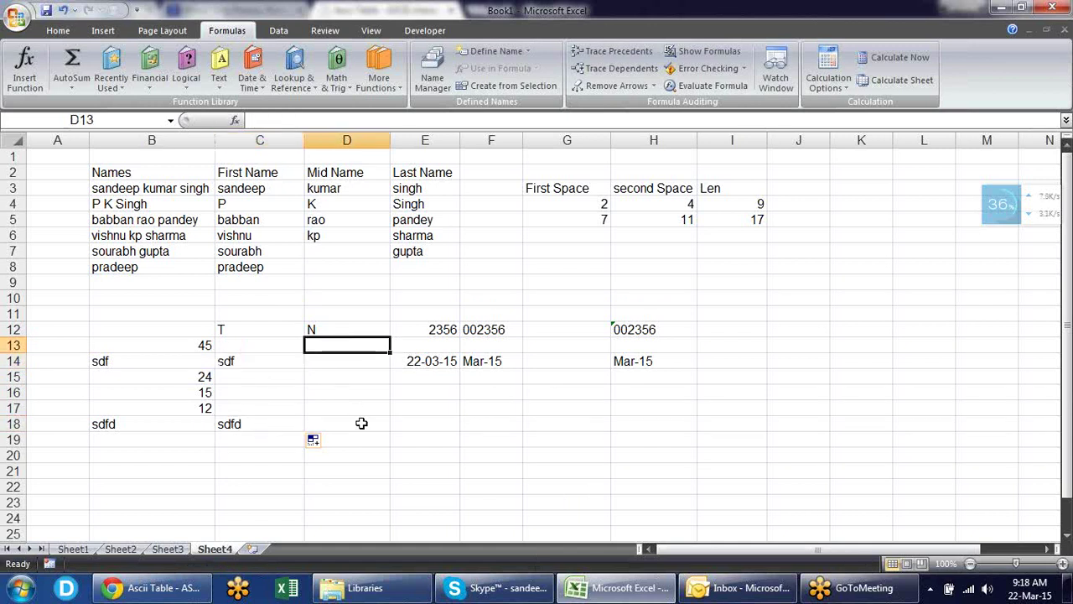
- Enter the formula =N(B13) in D13
type("=N")
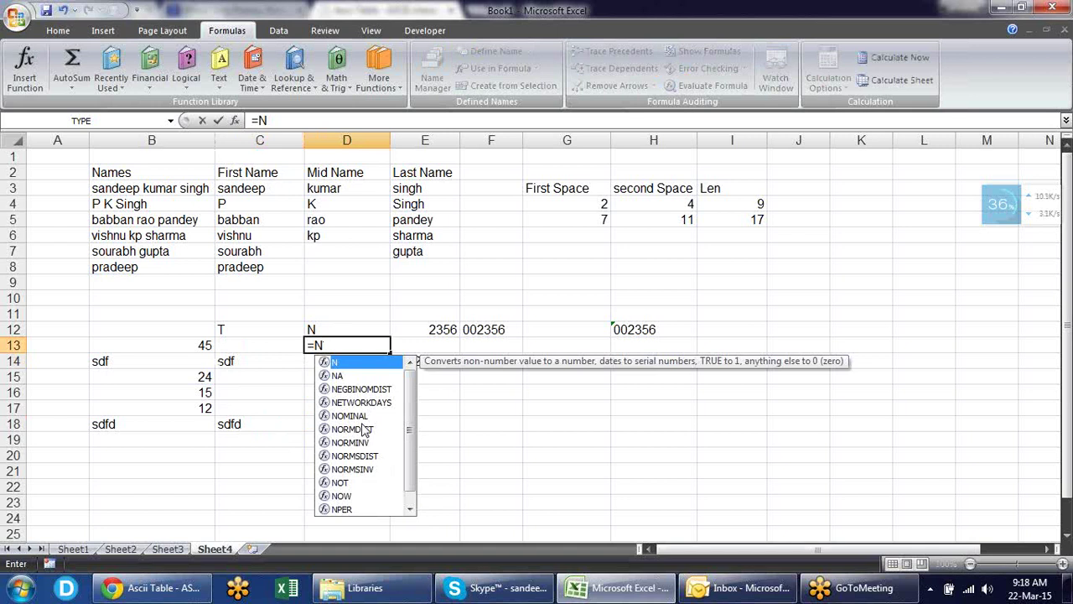
type("(")
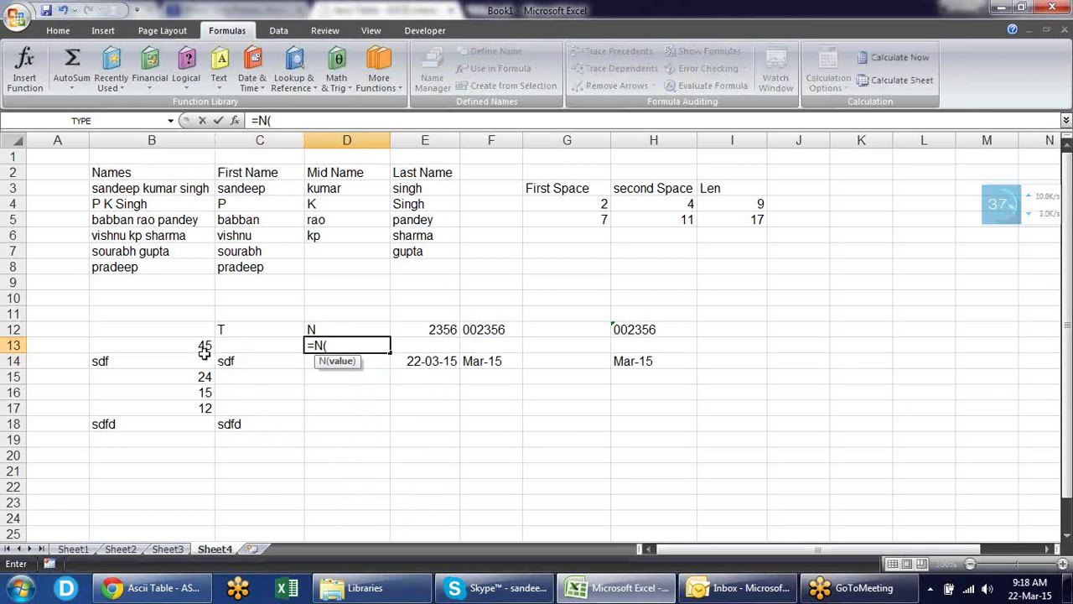
left_click(206, 344)
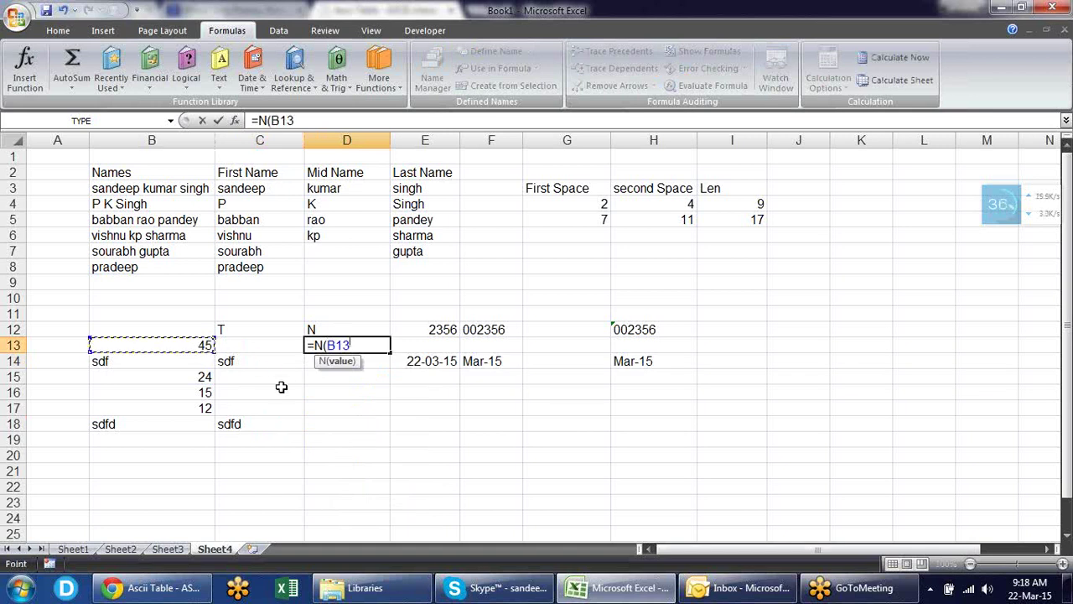
type(")")
key("Return")
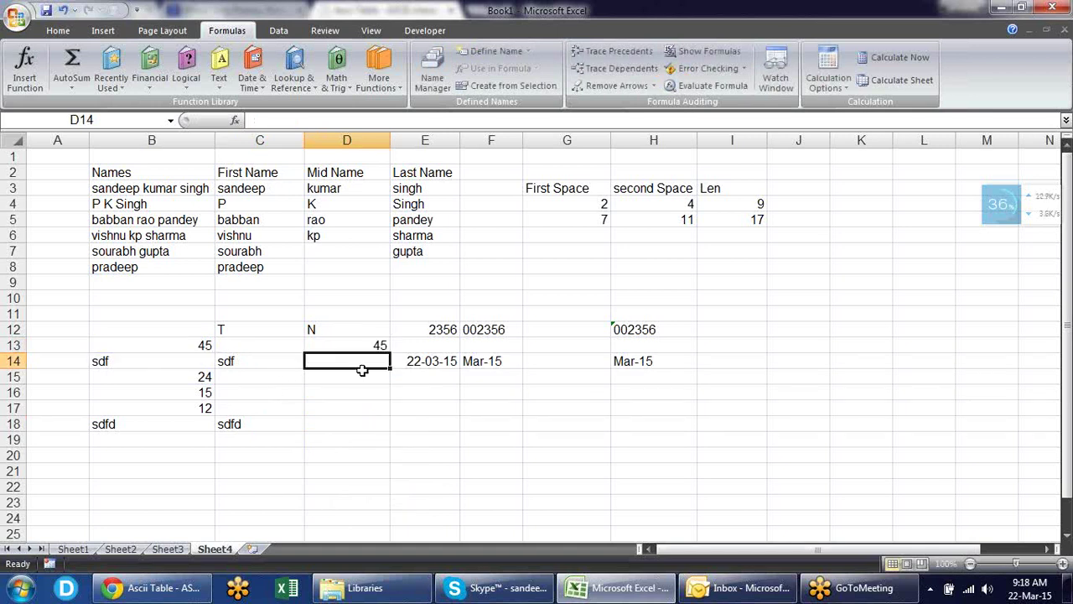
- Fill the N formula down to D18 and check D18's formula reference
left_click(353, 346)
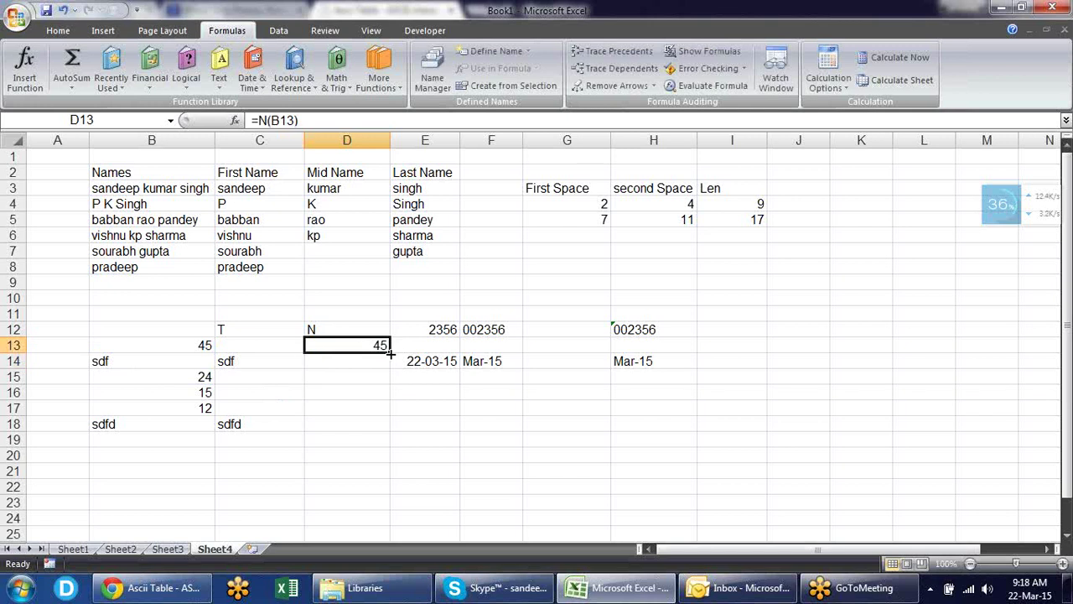
left_click_drag(390, 352, 370, 426)
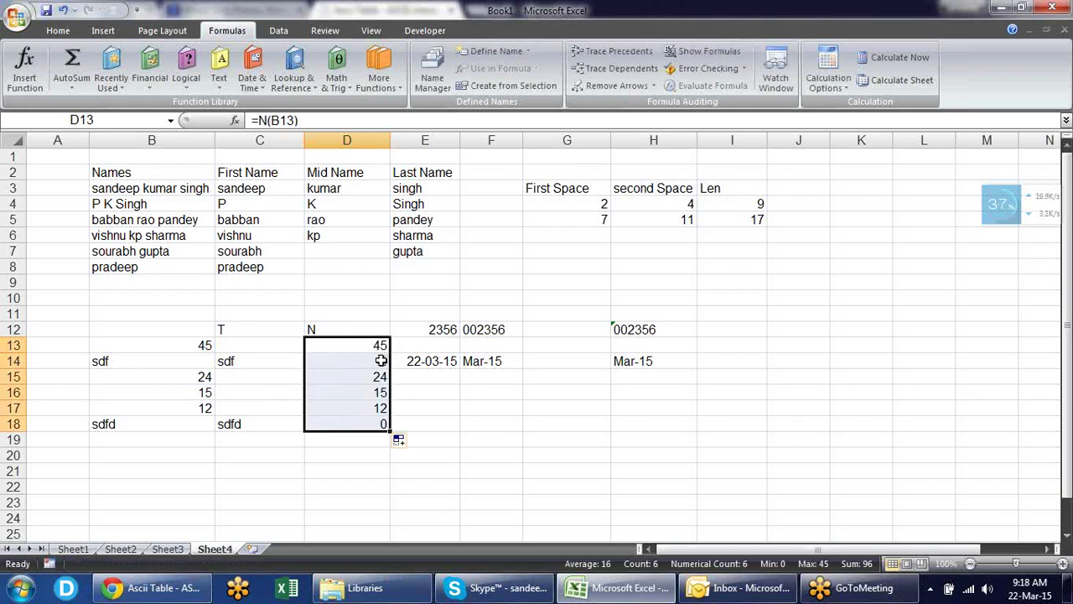
left_click(384, 361)
left_click(372, 423)
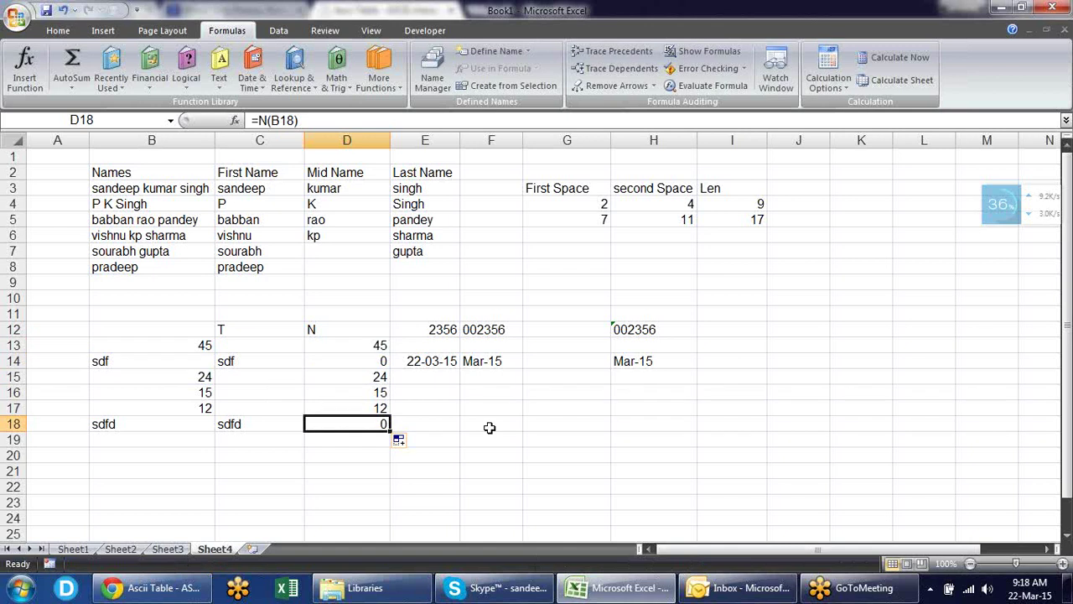
key("F2")
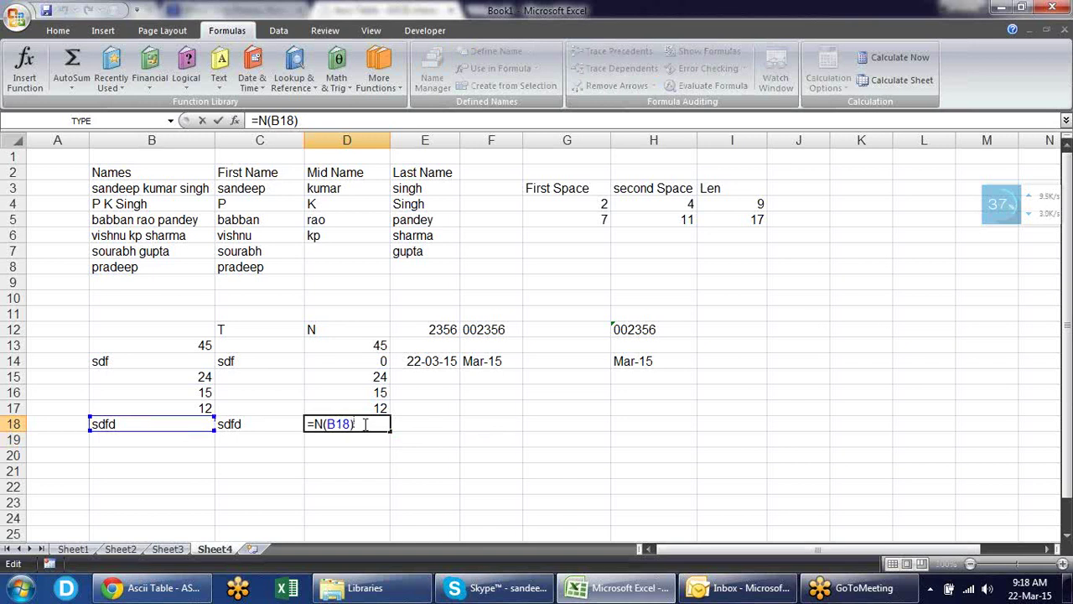
key("ctrl+Return")
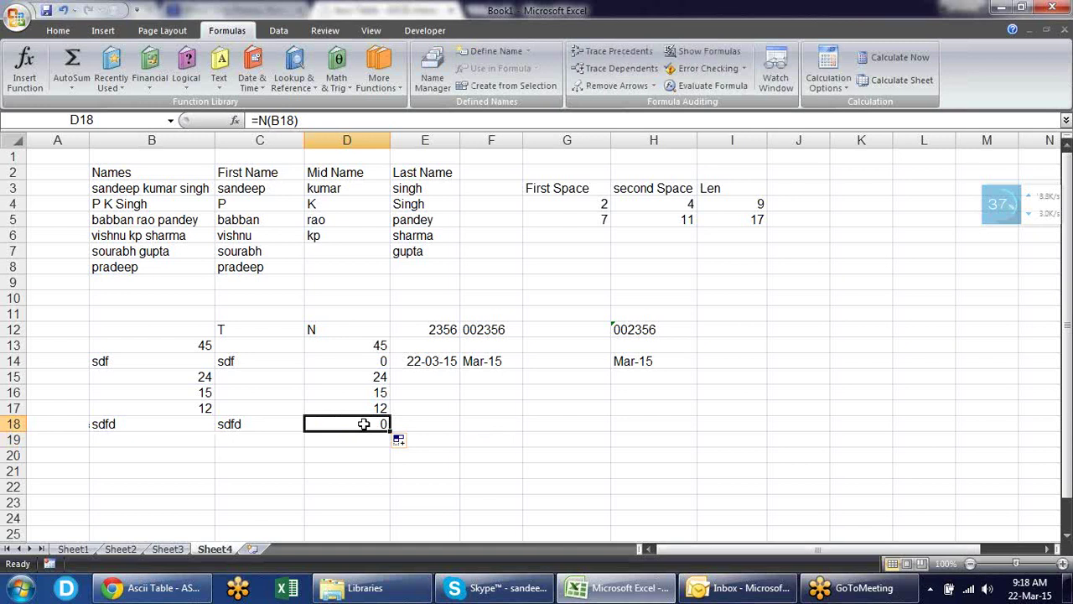
key("Right")
key("Right")
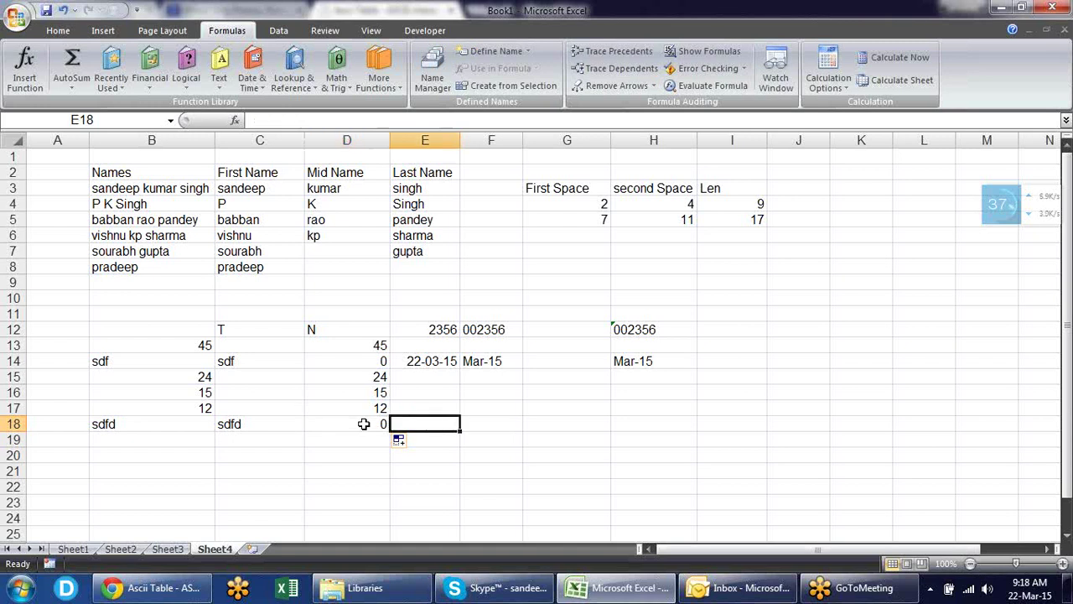